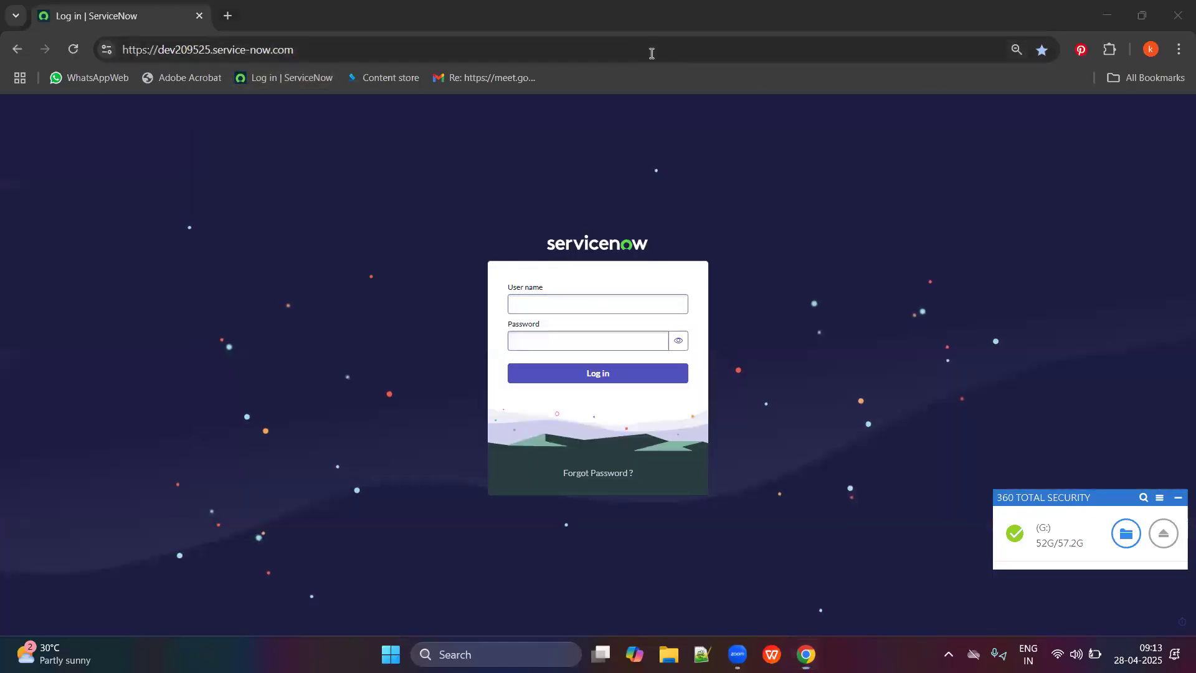
Log in to the developer instance with the admin username and password.
left_click(536, 305)
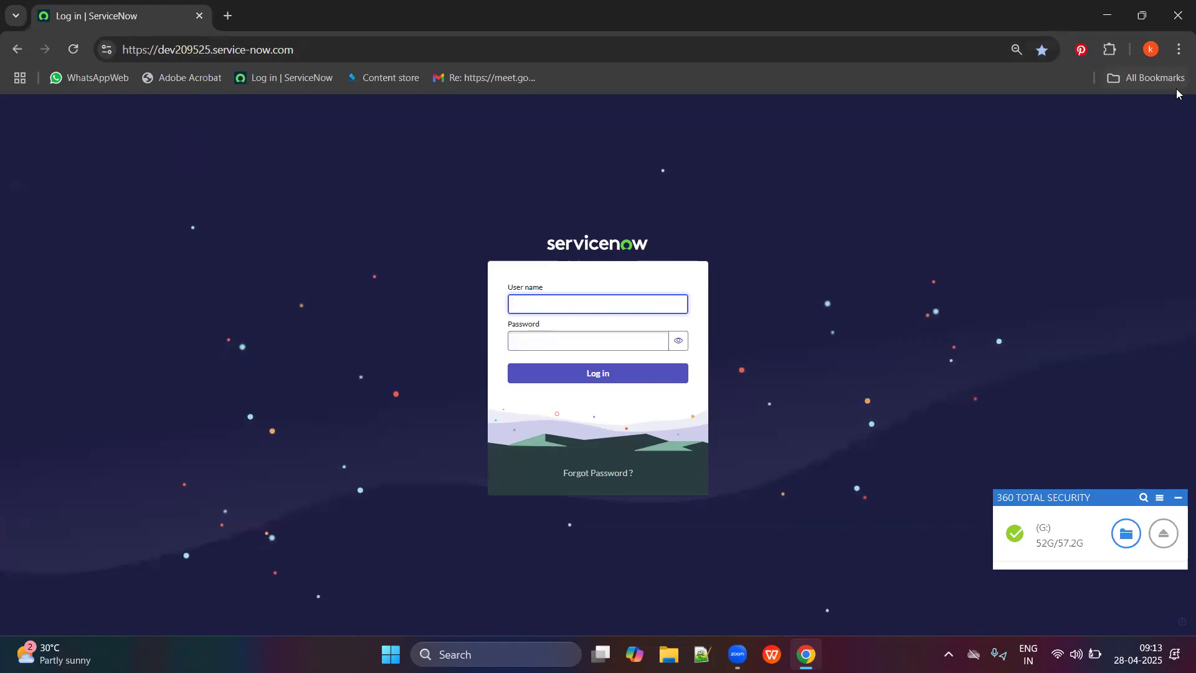
left_click(617, 307)
type("admin")
key("Tab")
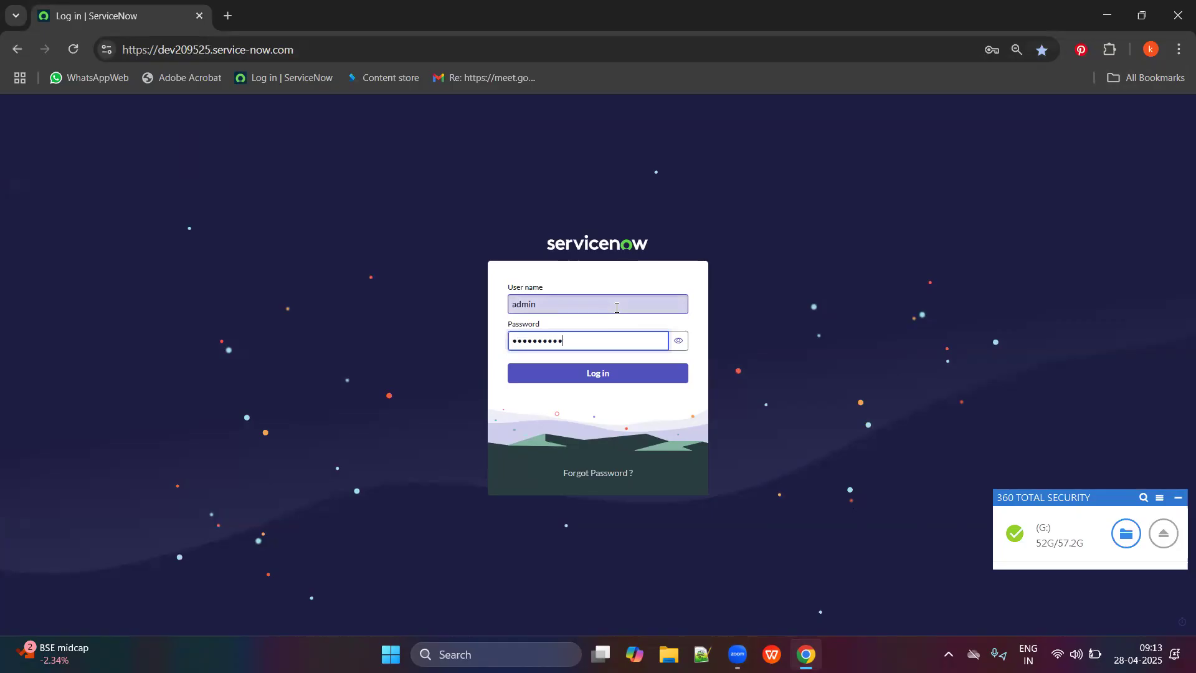
key("Return")
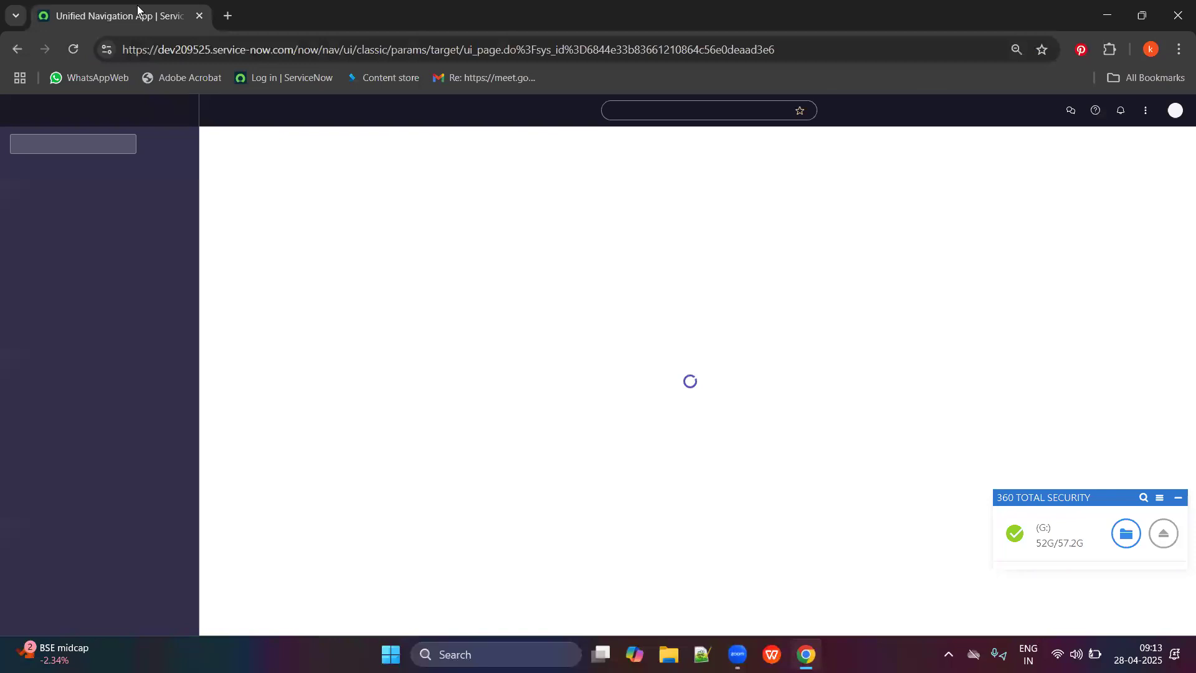
right_click(139, 11)
Duplicate the ServiceNow tab and load the Employee Center portal at /esc.
left_click(222, 147)
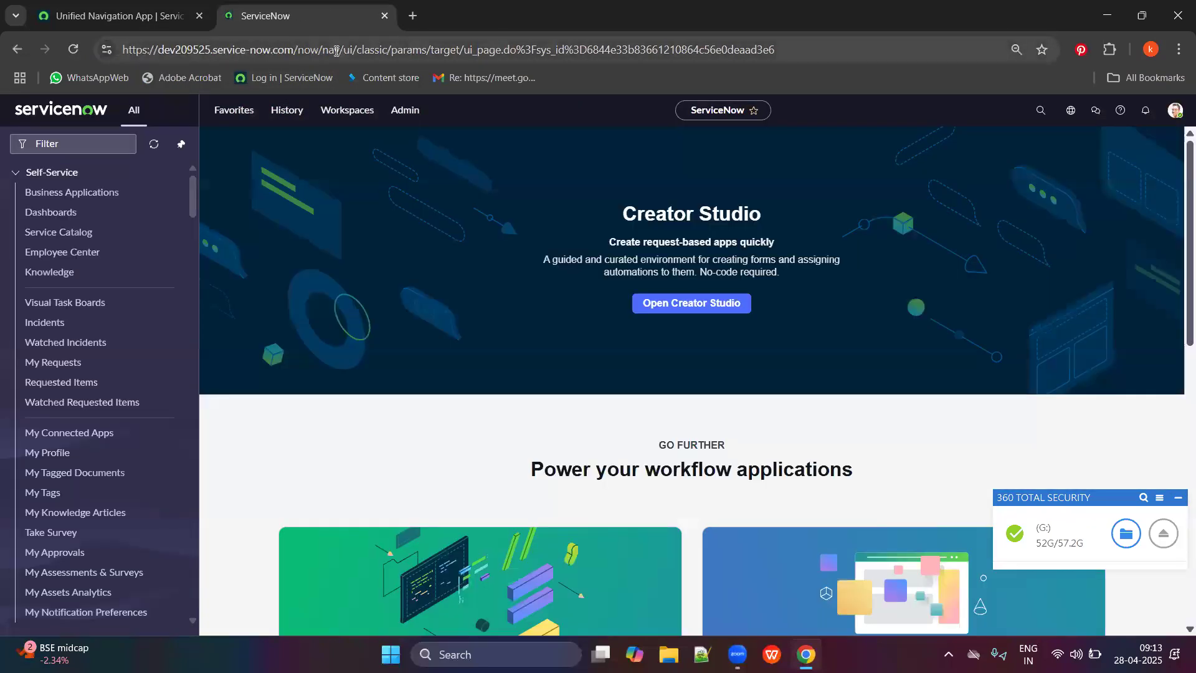
left_click_drag(298, 50, 814, 25)
type("ev209525.service-now.com/e")
key("Return")
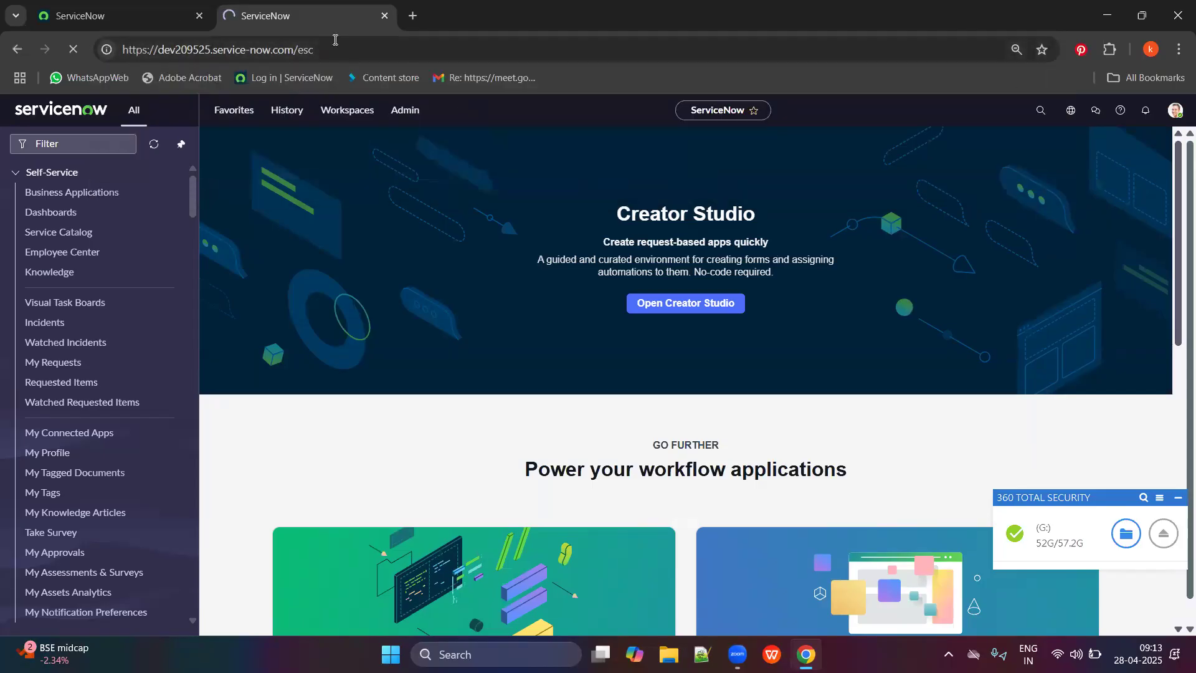
left_click(40, 6)
left_click(316, 7)
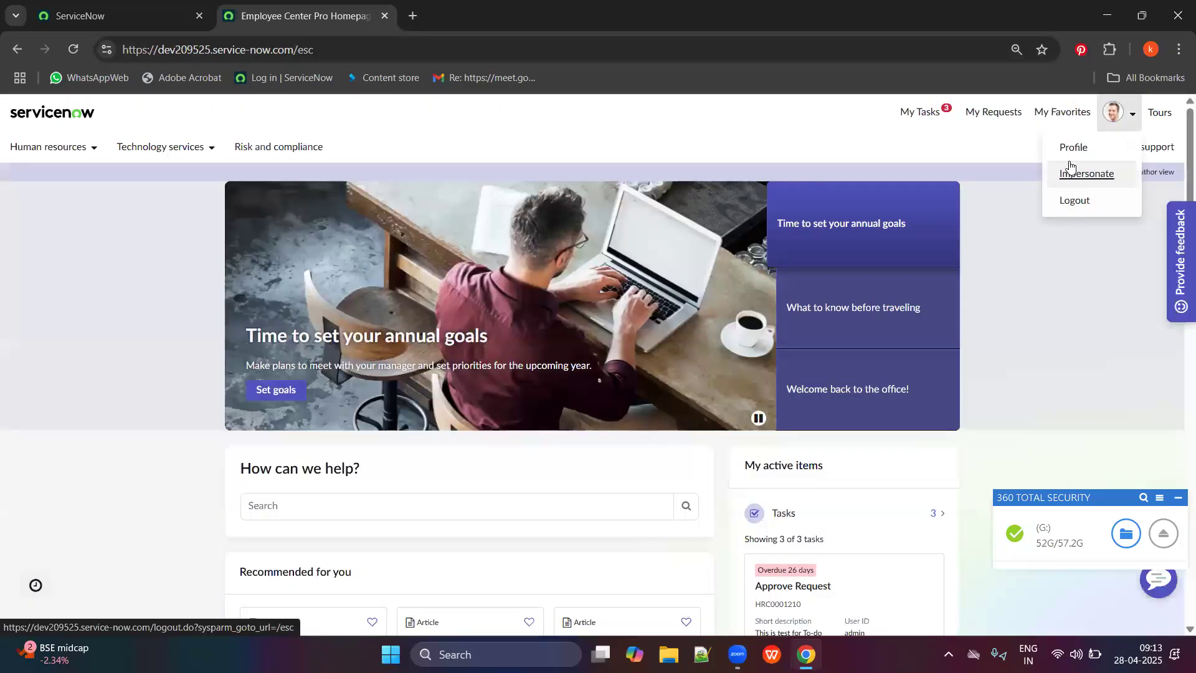
Open My Profile from the avatar menu, then return to the first tab.
left_click(1069, 148)
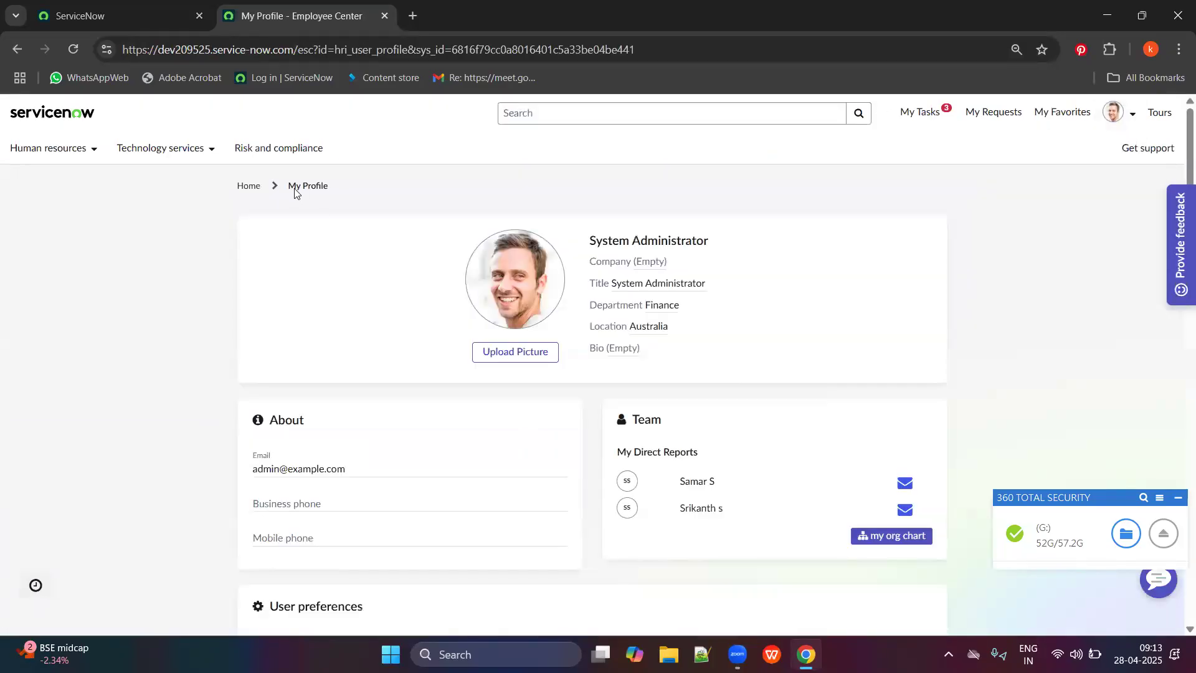
left_click_drag(295, 189, 356, 182)
left_click(307, 192)
scroll(502, 315, "down", 15)
scroll(512, 270, "up", 15)
left_click(124, 15)
left_click(316, 7)
Filter the navigator for 'emp' and open Setup, Portal Configuration and Employee Definition in background tabs.
left_click(124, 16)
left_click(88, 138)
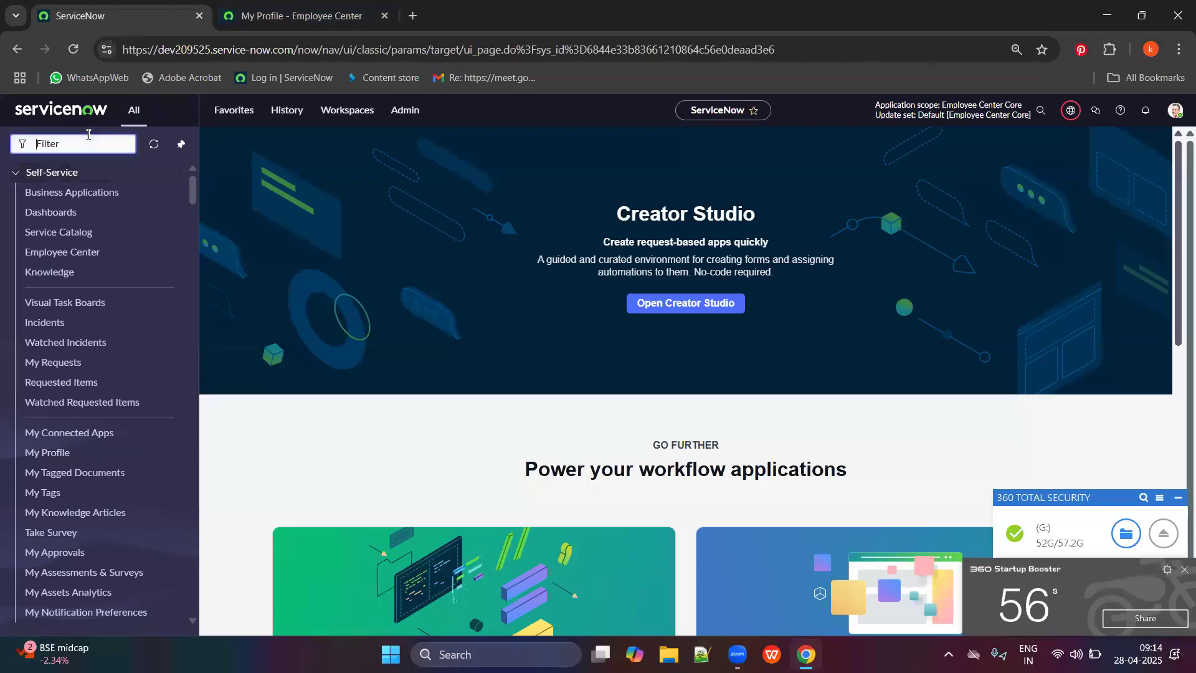
type("employee prof")
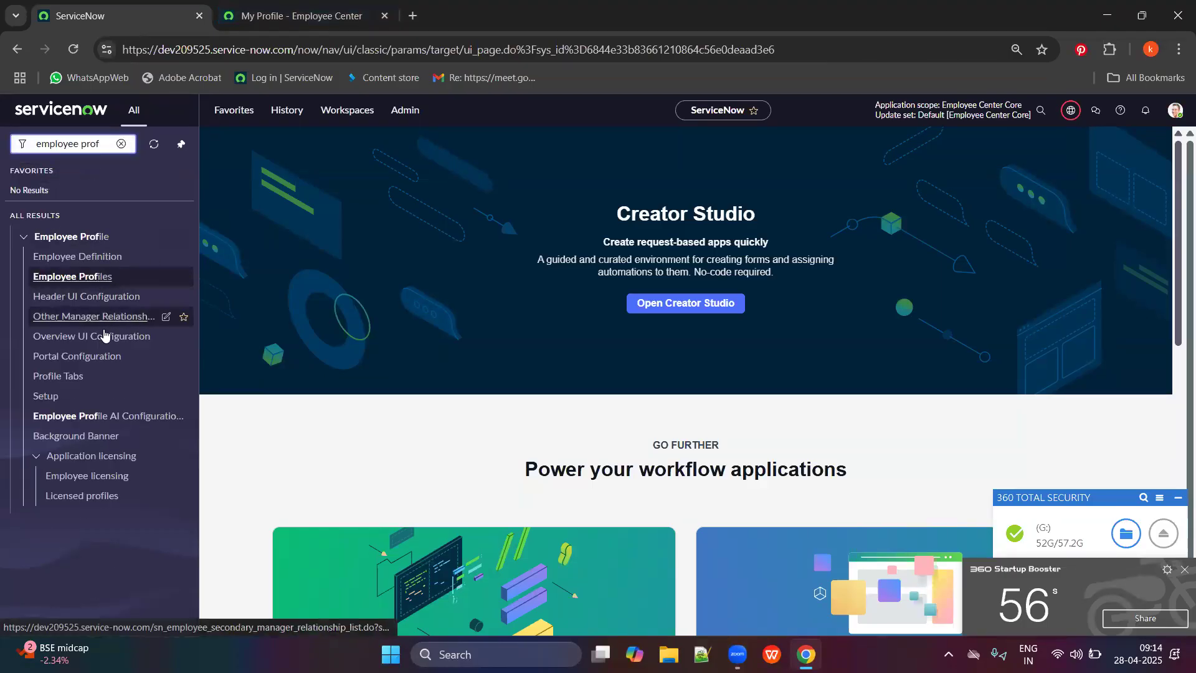
left_click(88, 393, "ctrl")
left_click(76, 359, "ctrl")
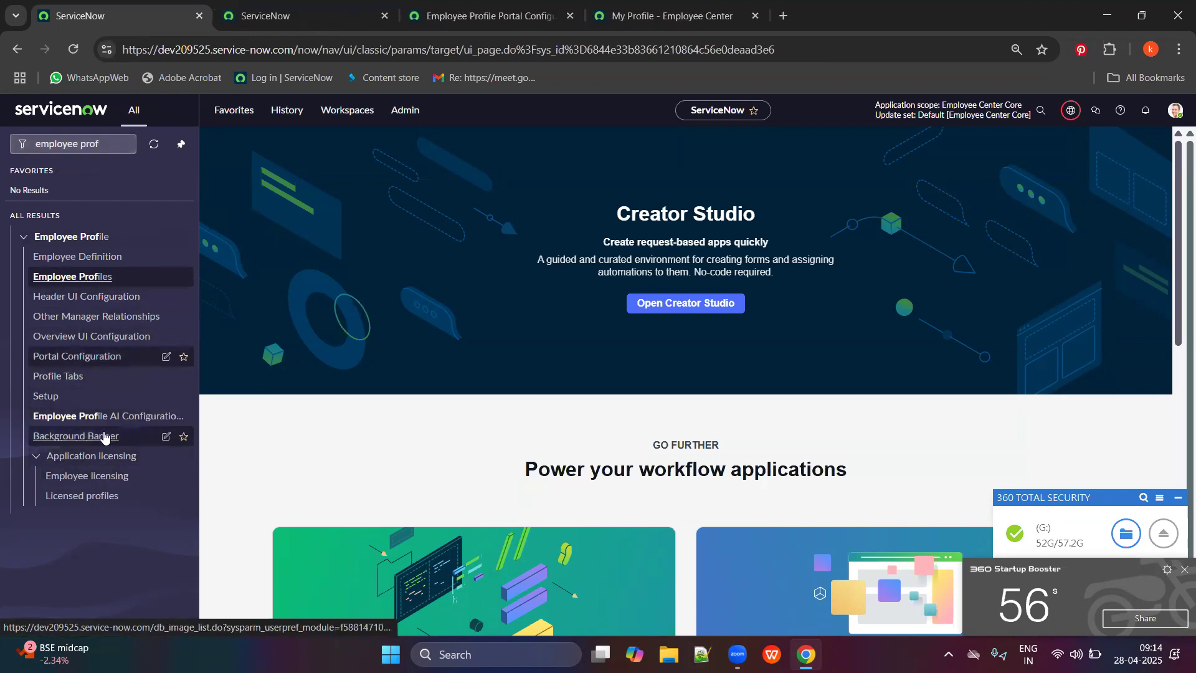
left_click(92, 258, "ctrl")
Review the new tabs, close Employee Definitions, and land on the employee profile opt-in page.
left_click(486, 16)
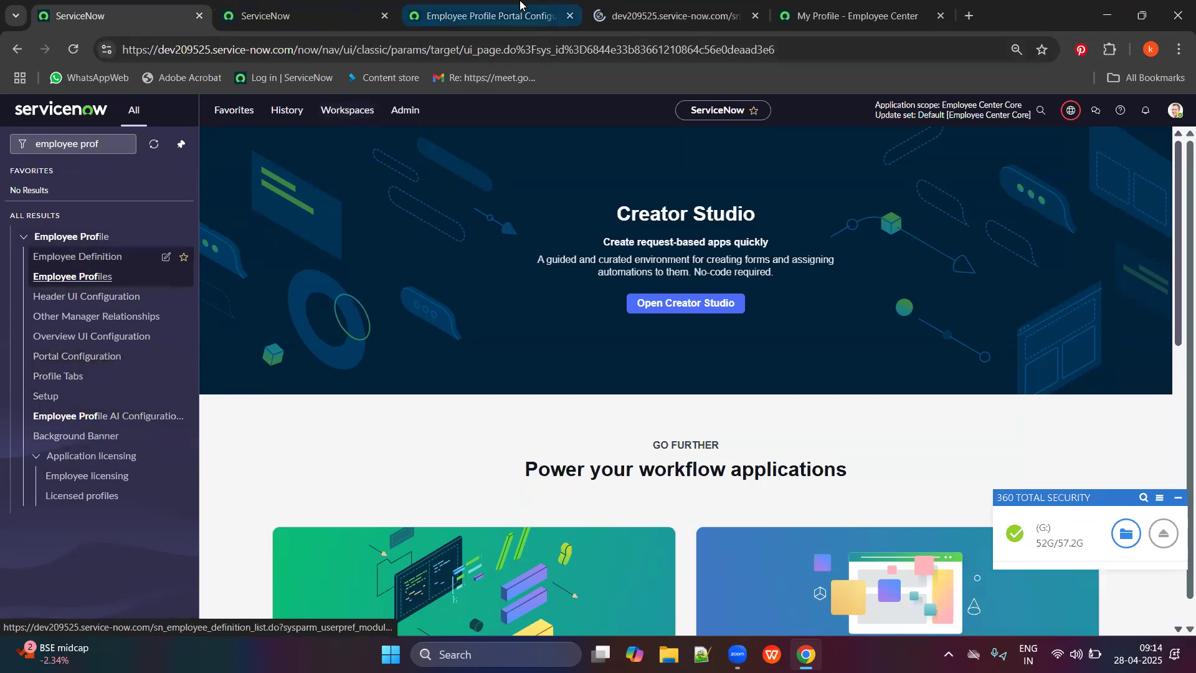
left_click(717, 16)
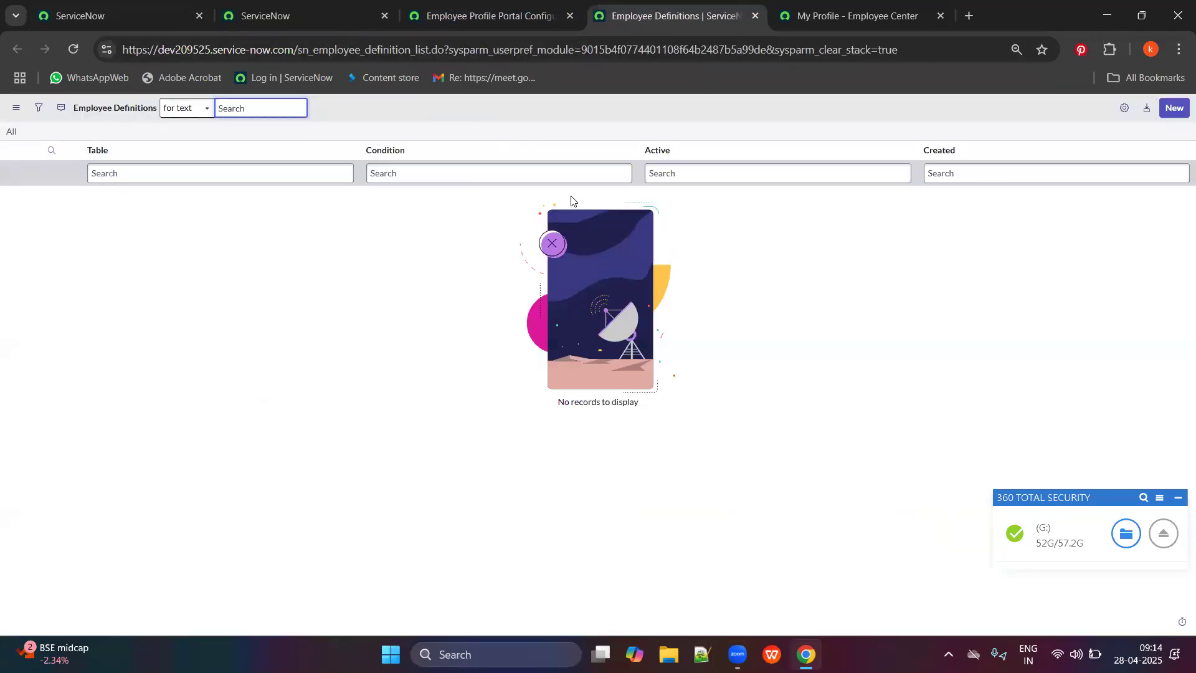
left_click(755, 16)
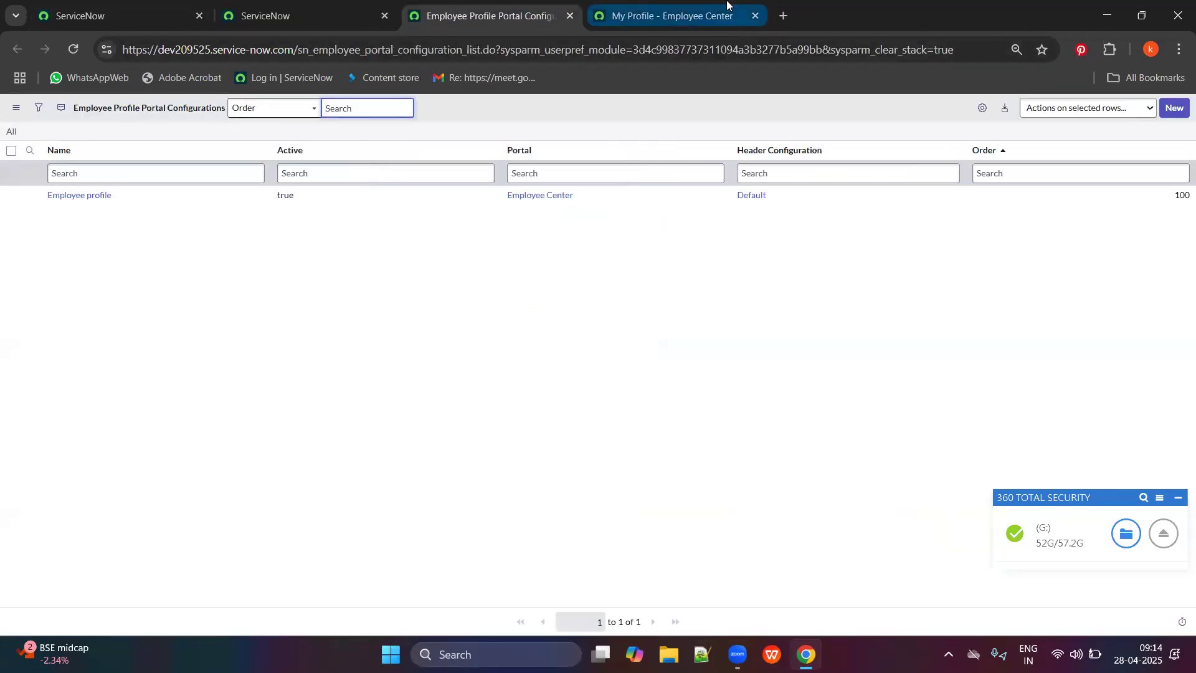
left_click(735, 17)
left_click(564, 6)
left_click(360, 6)
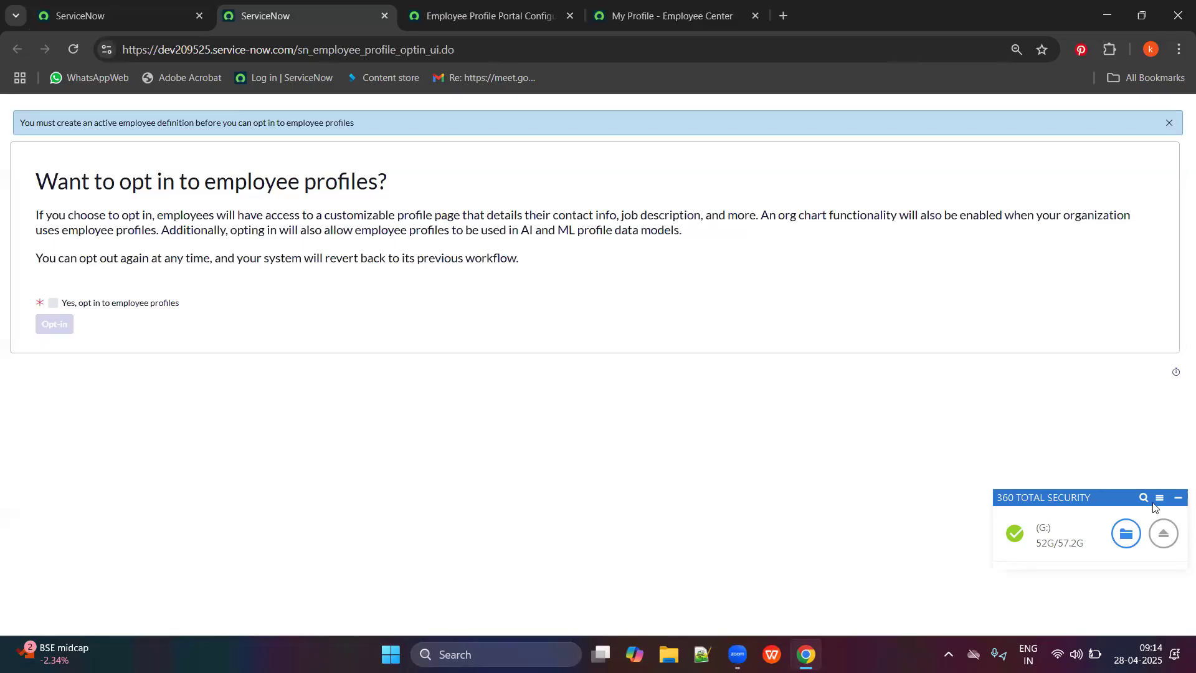
Dismiss the security pop-up and open Employee Definitions from the navigator in a new tab.
left_click(1178, 497)
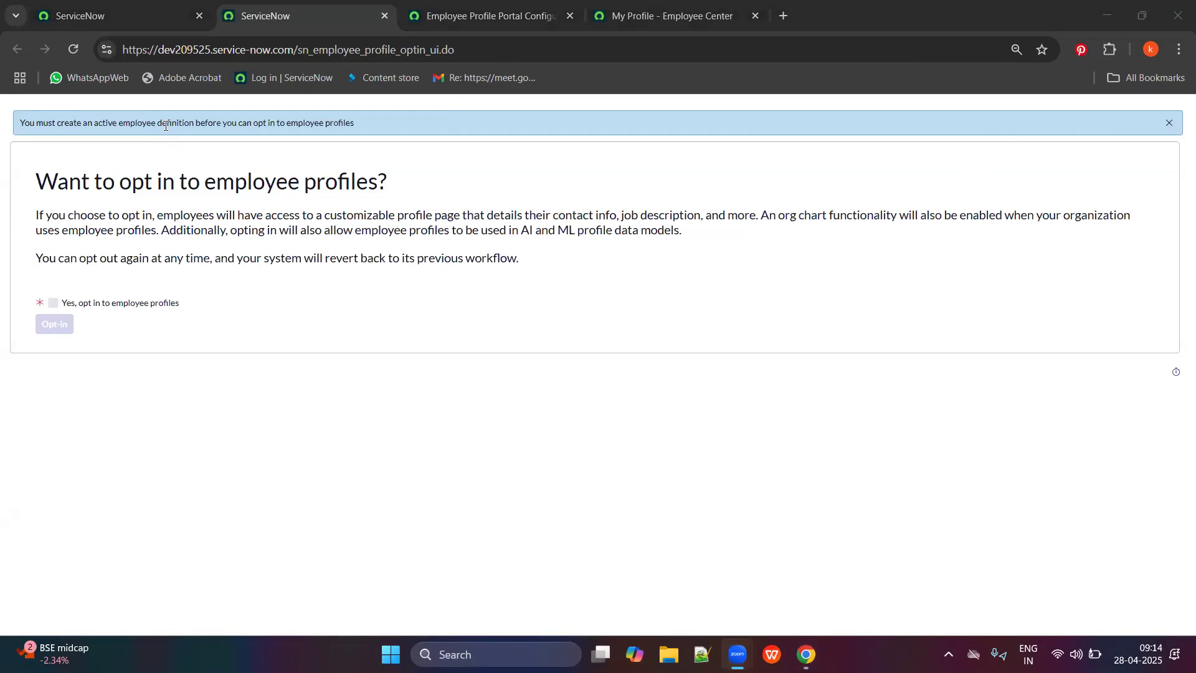
left_click(492, 6)
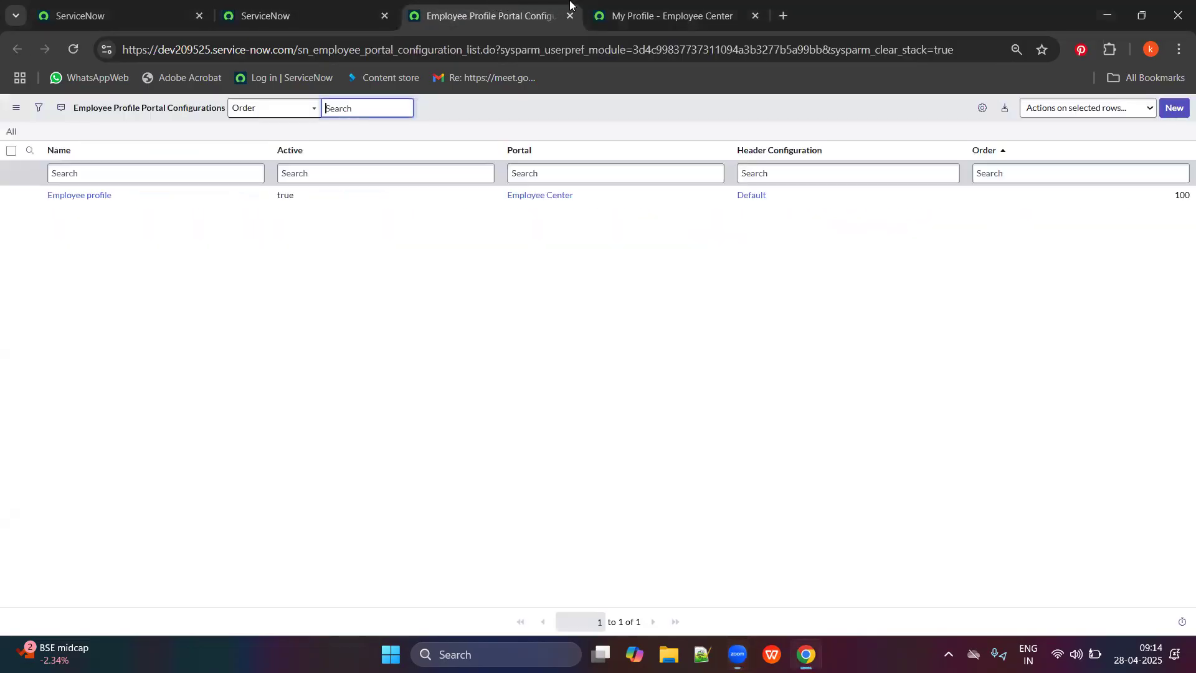
left_click(623, 6)
left_click(262, 7)
left_click(486, 8)
left_click(261, 7)
left_click(135, 7)
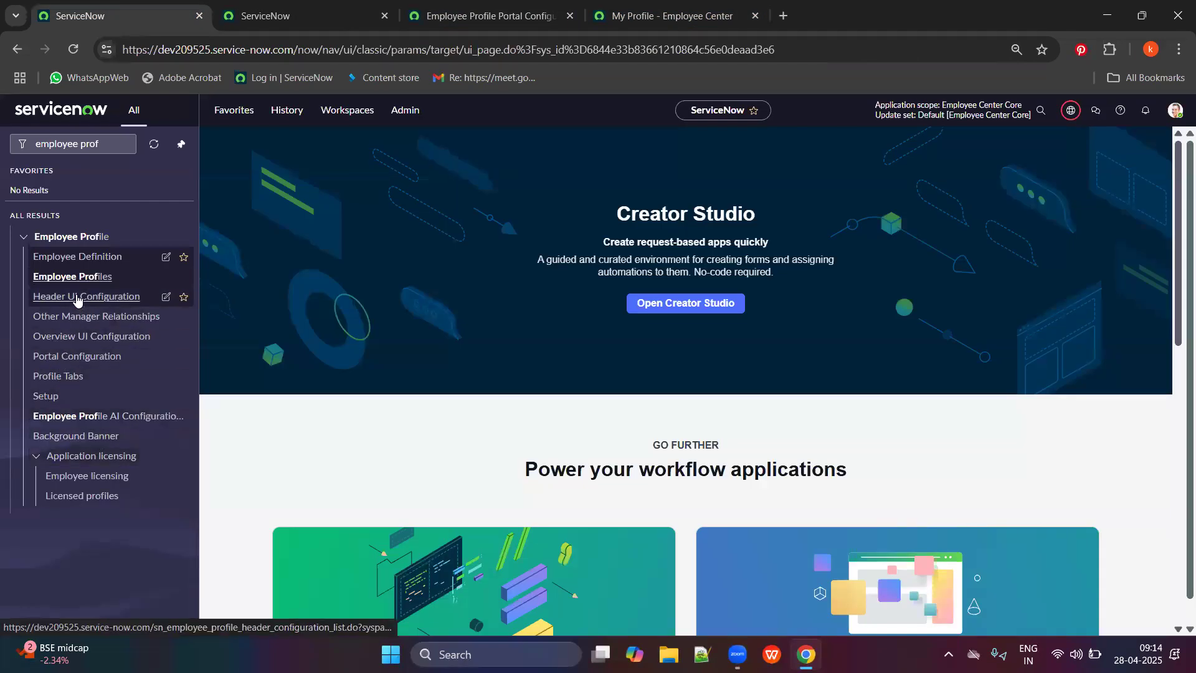
left_click(76, 268)
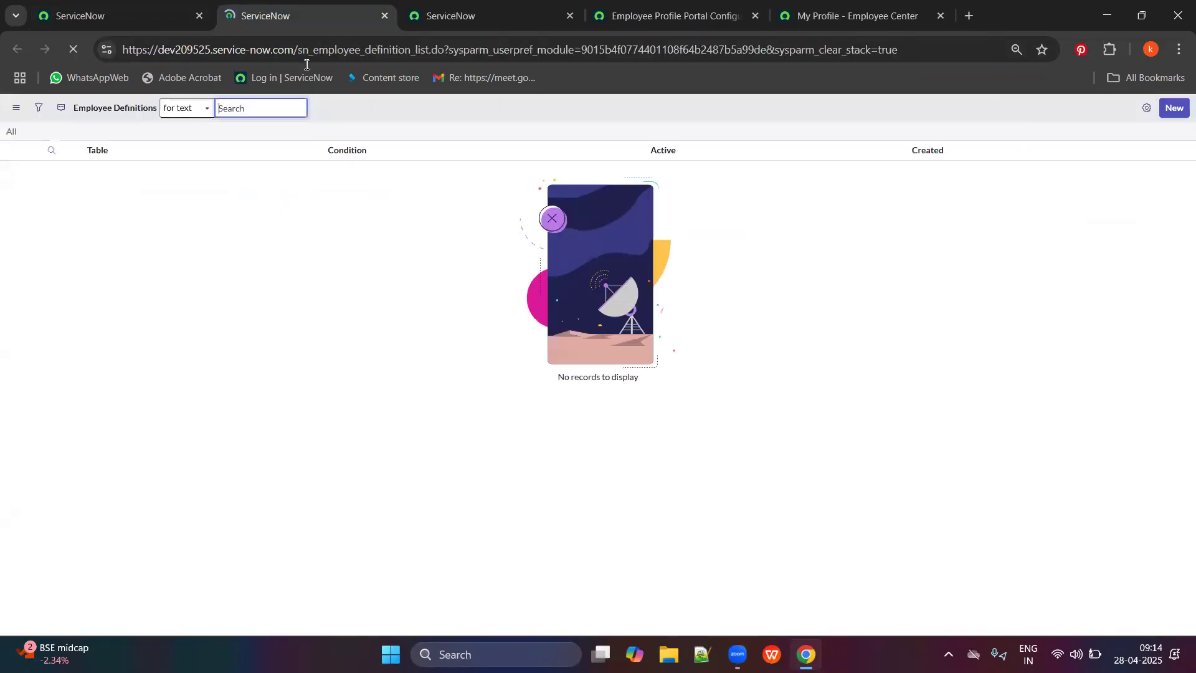
Submit a new User-table employee definition with condition Active is true.
left_click(1162, 110)
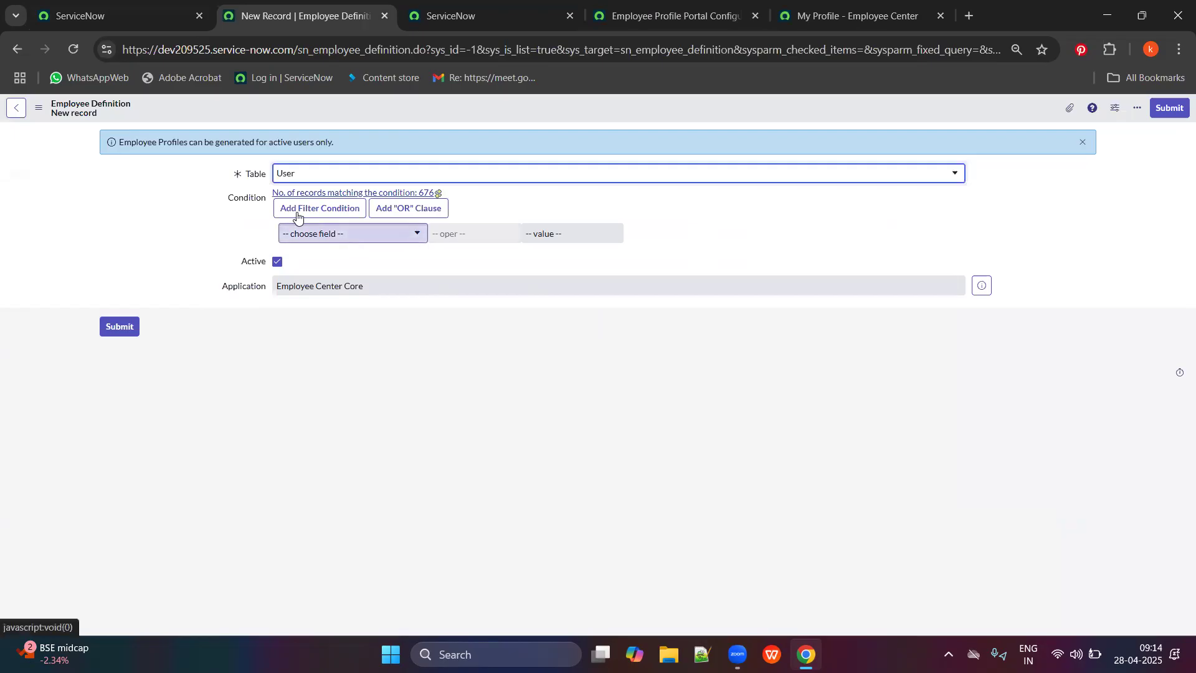
left_click(337, 246)
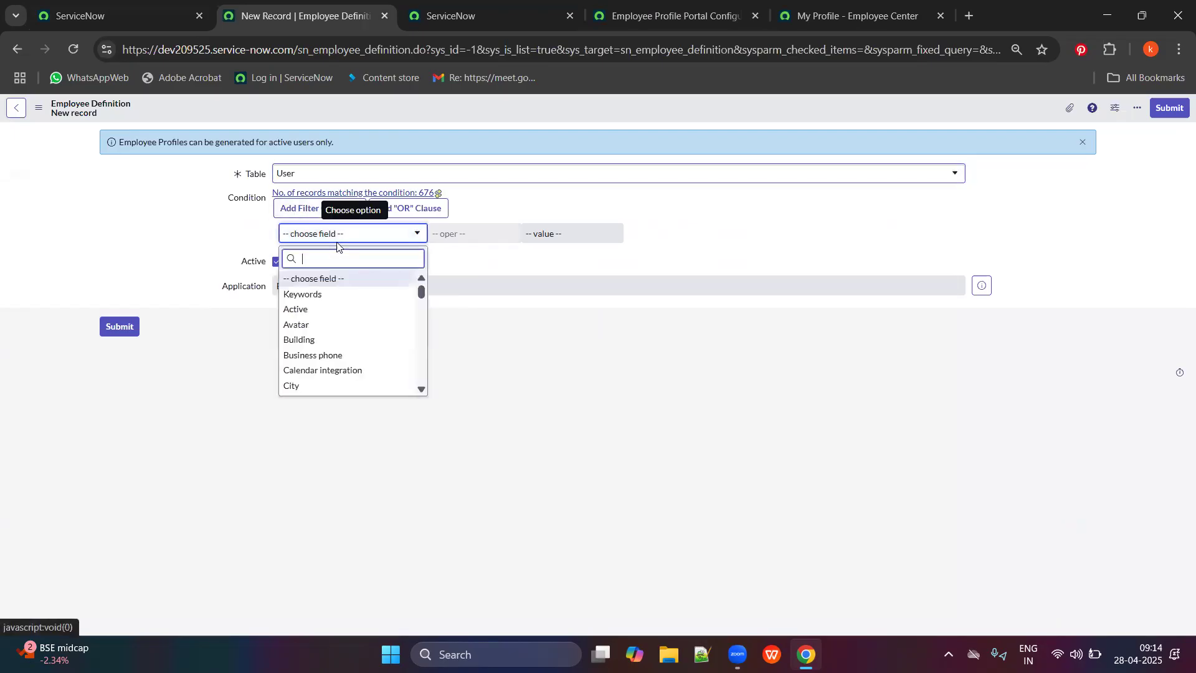
scroll(374, 321, "down", 3)
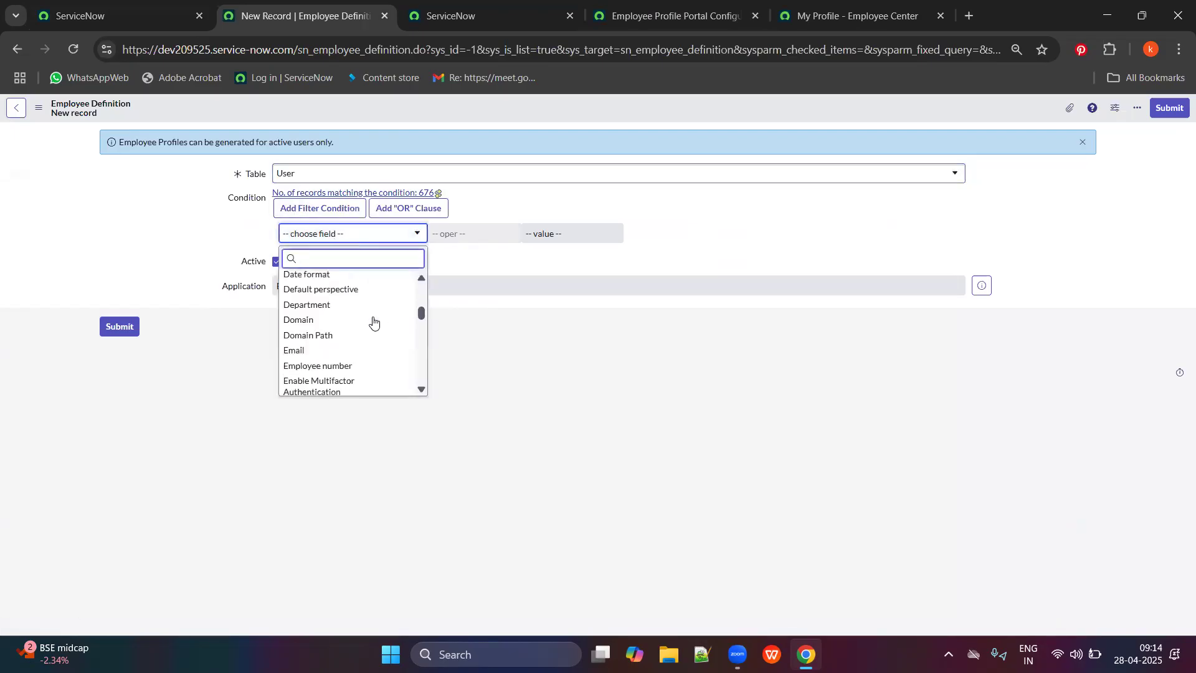
type("hum")
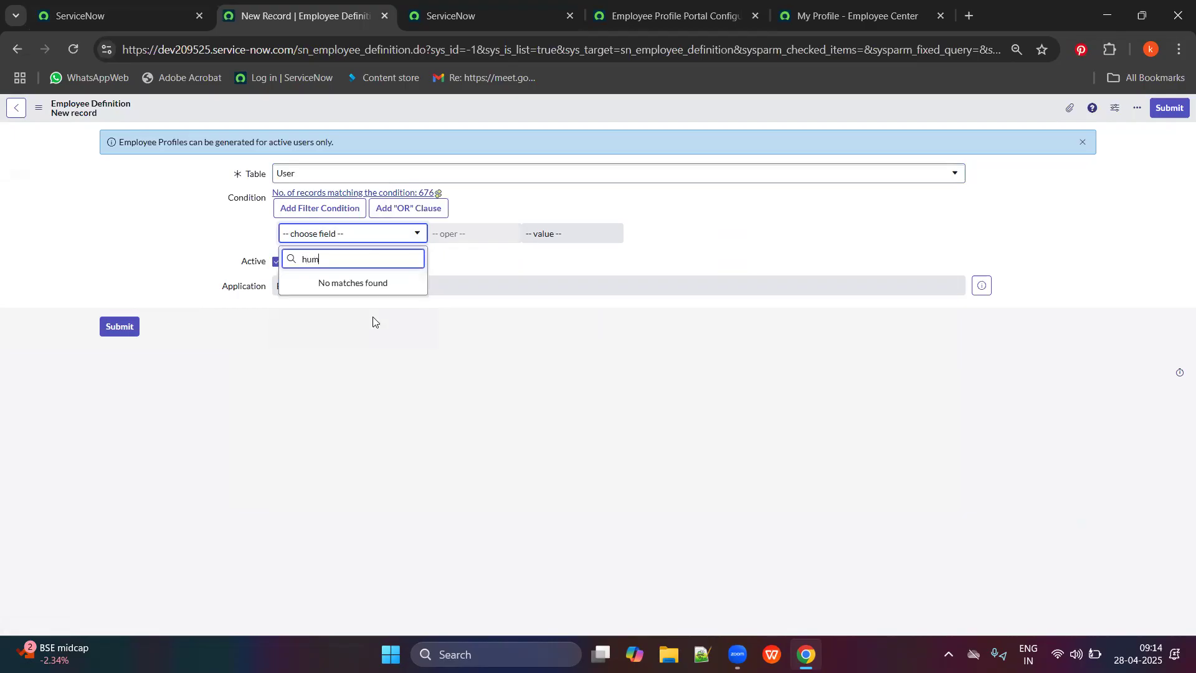
key("BackSpace")
key("BackSpace")
type("ac")
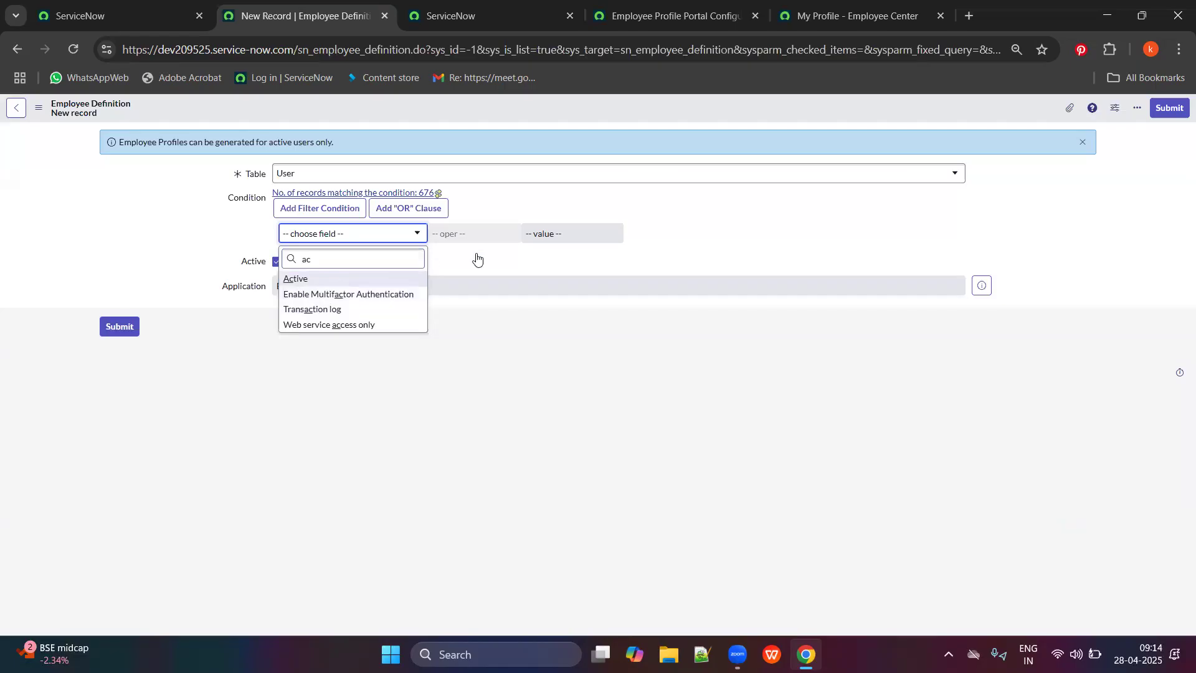
key("Return")
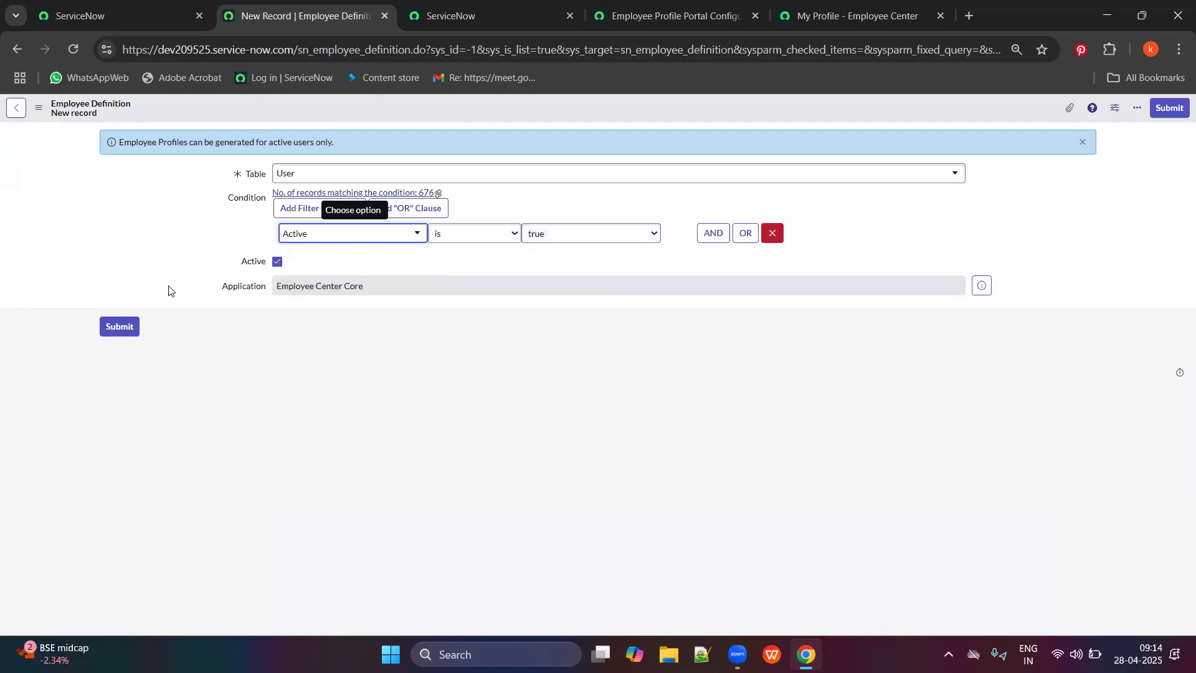
left_click(120, 327)
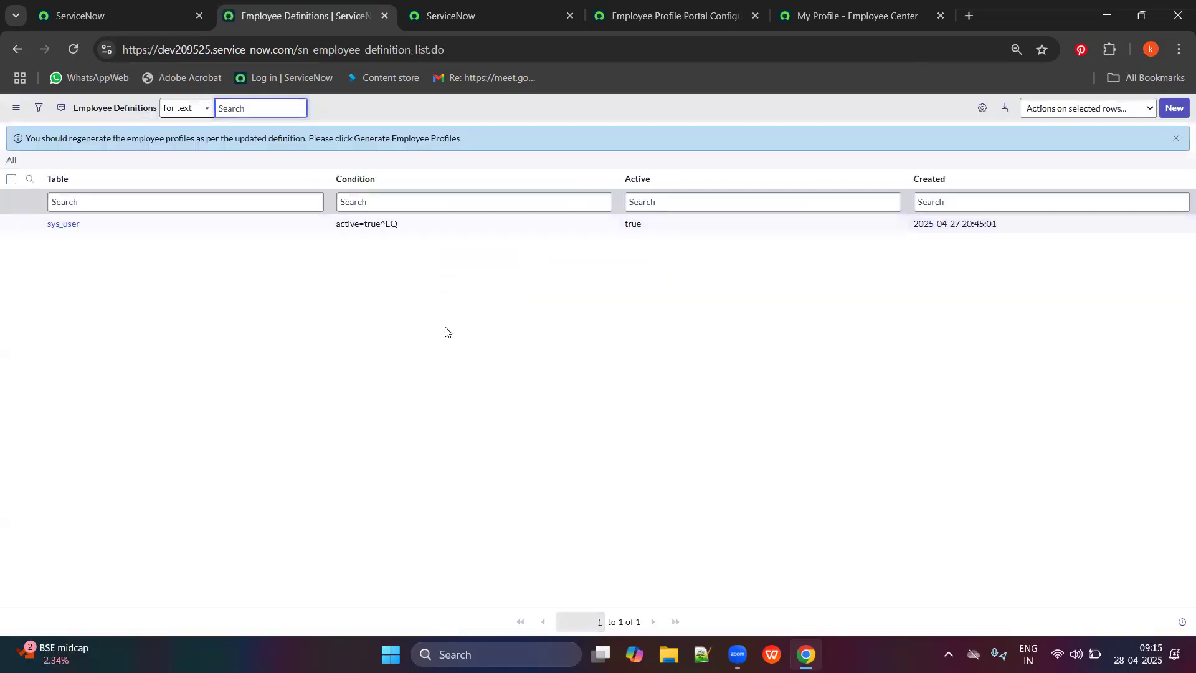
left_click(642, 6)
left_click(503, 5)
Reload the opt-in page, opt in to employee profiles, and go to the My Profile tab.
left_click(73, 50)
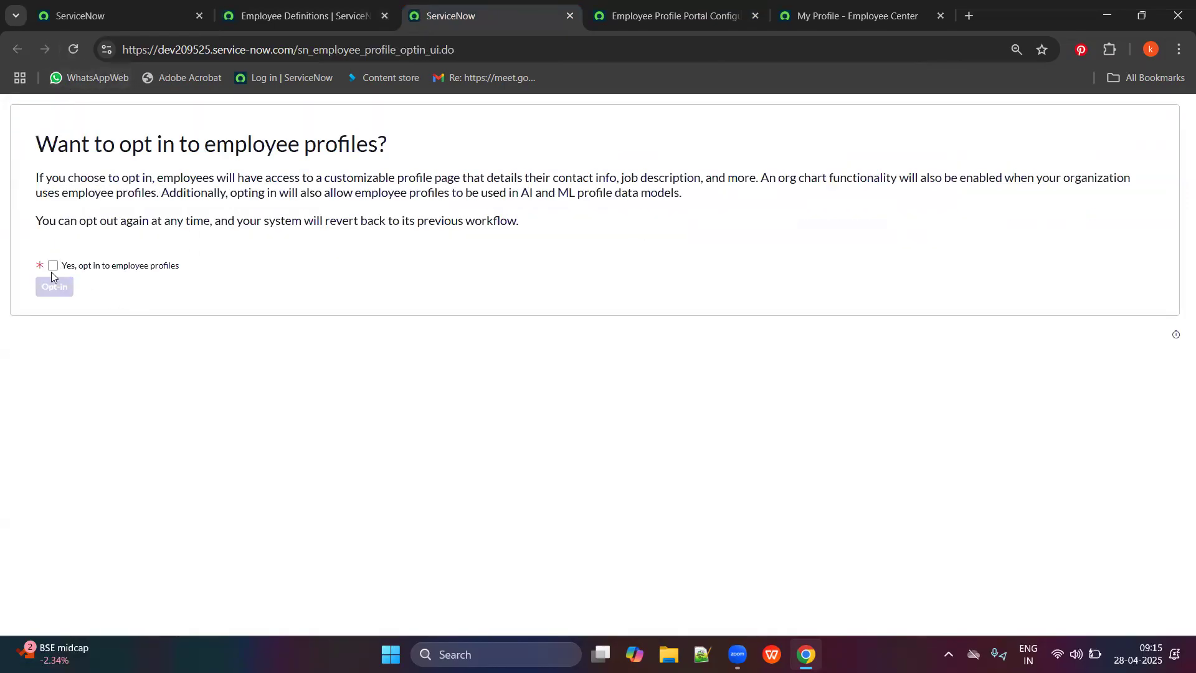
left_click(56, 290)
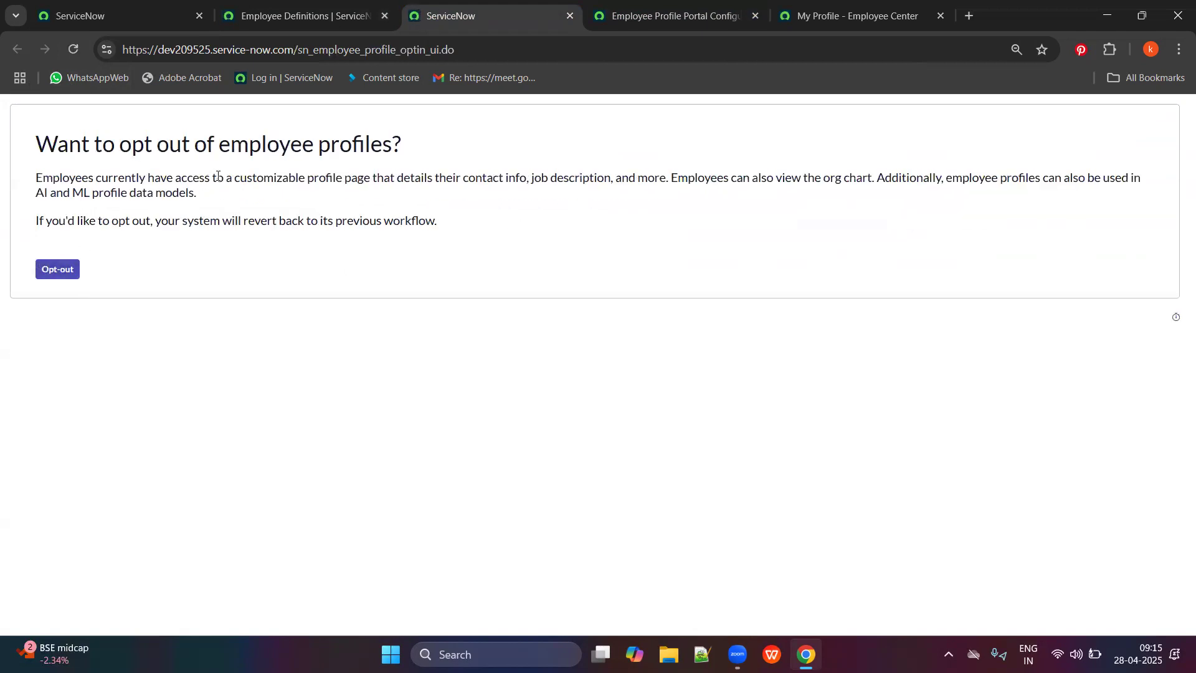
left_click_drag(303, 177, 336, 179)
left_click(851, 15)
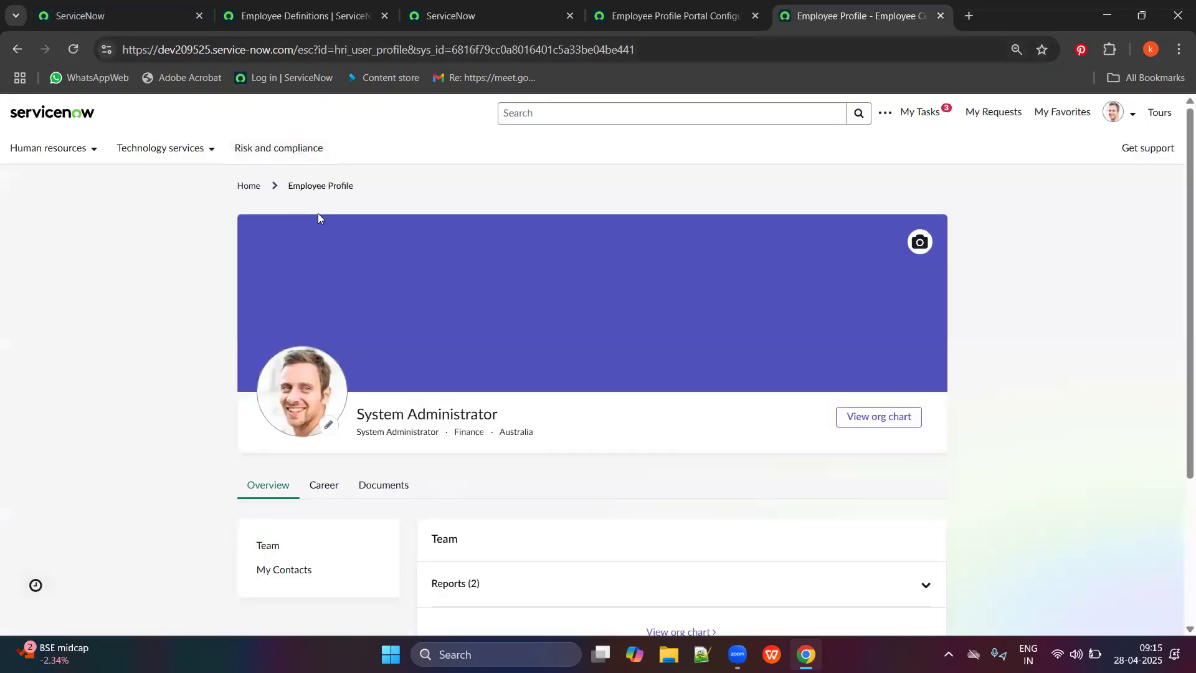
Open the employee profile via the avatar menu and browse its Career, Documents and Overview tabs.
scroll(439, 434, "down", 5)
scroll(438, 431, "up", 6)
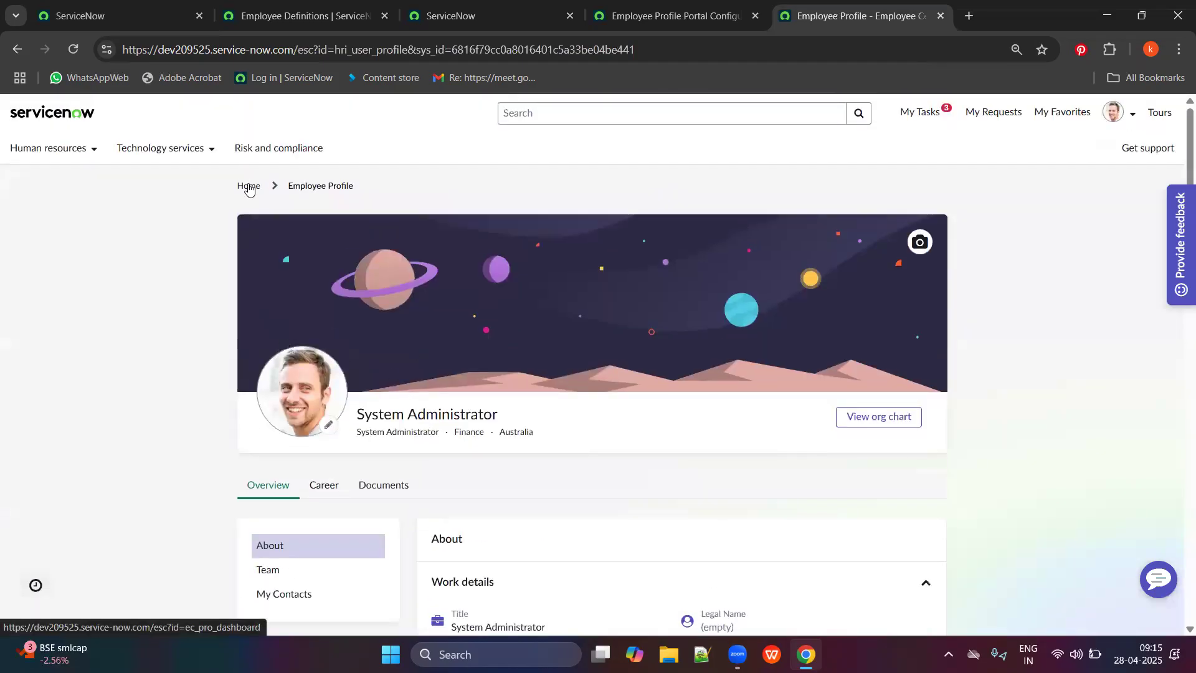
left_click(248, 186)
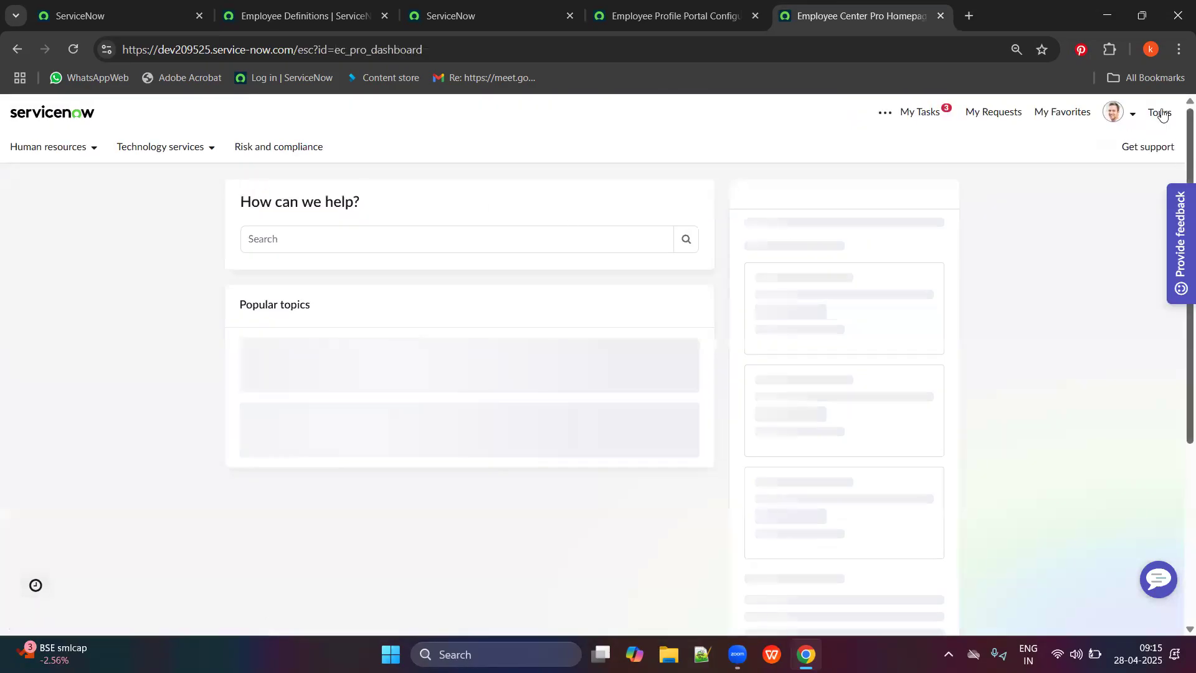
left_click(1106, 128)
left_click(1089, 144)
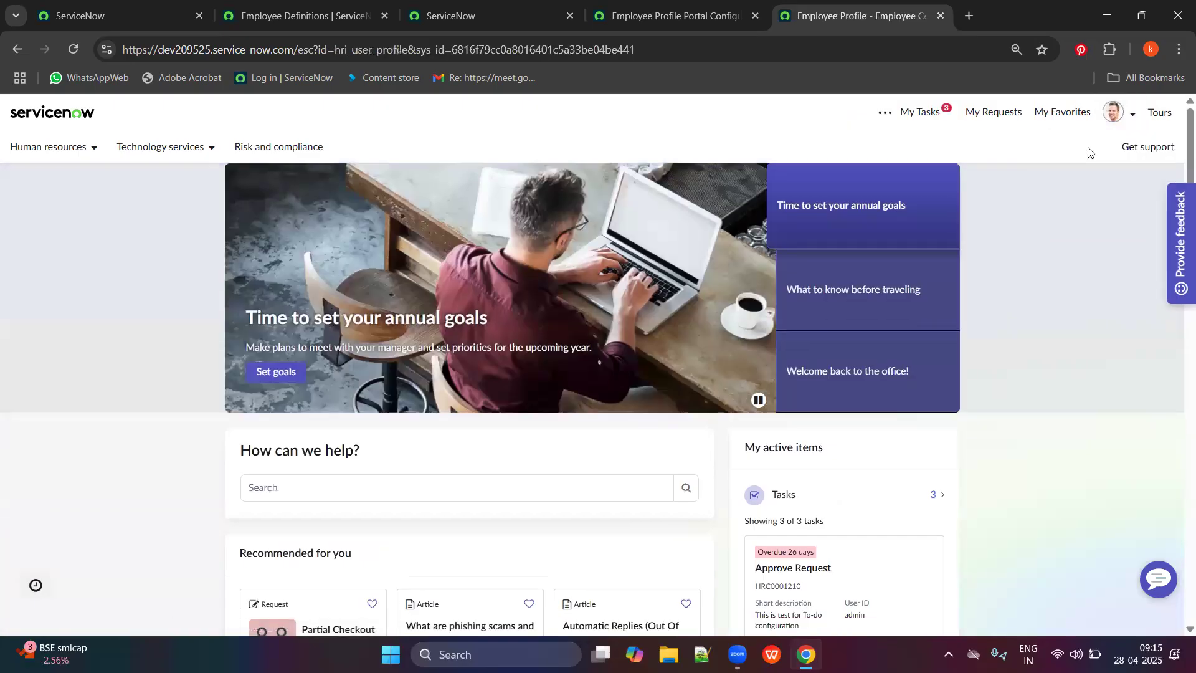
scroll(881, 342, "down", 10)
scroll(876, 428, "up", 4)
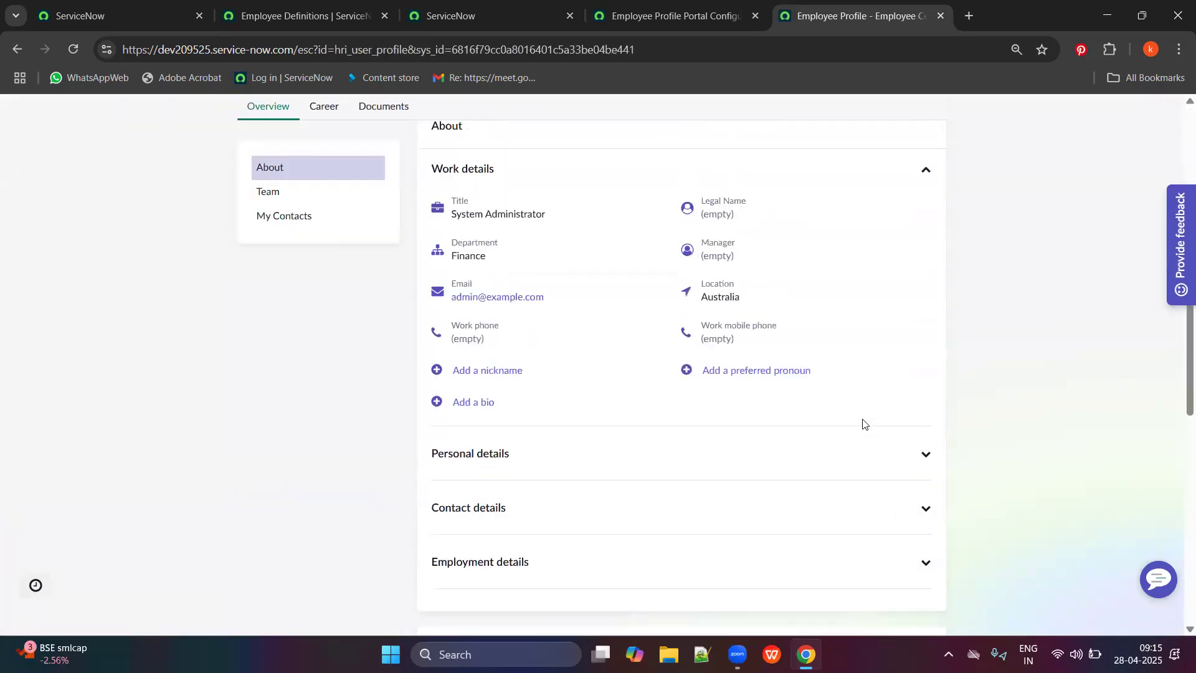
scroll(667, 395, "up", 5)
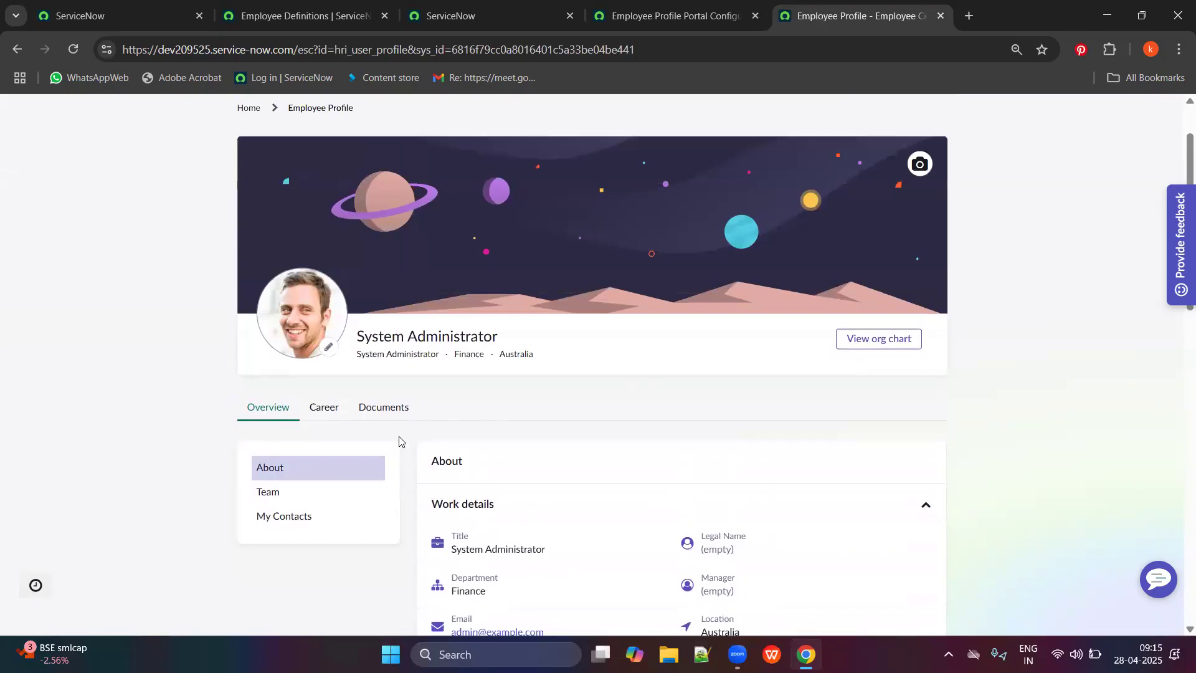
left_click(314, 411)
left_click(372, 407)
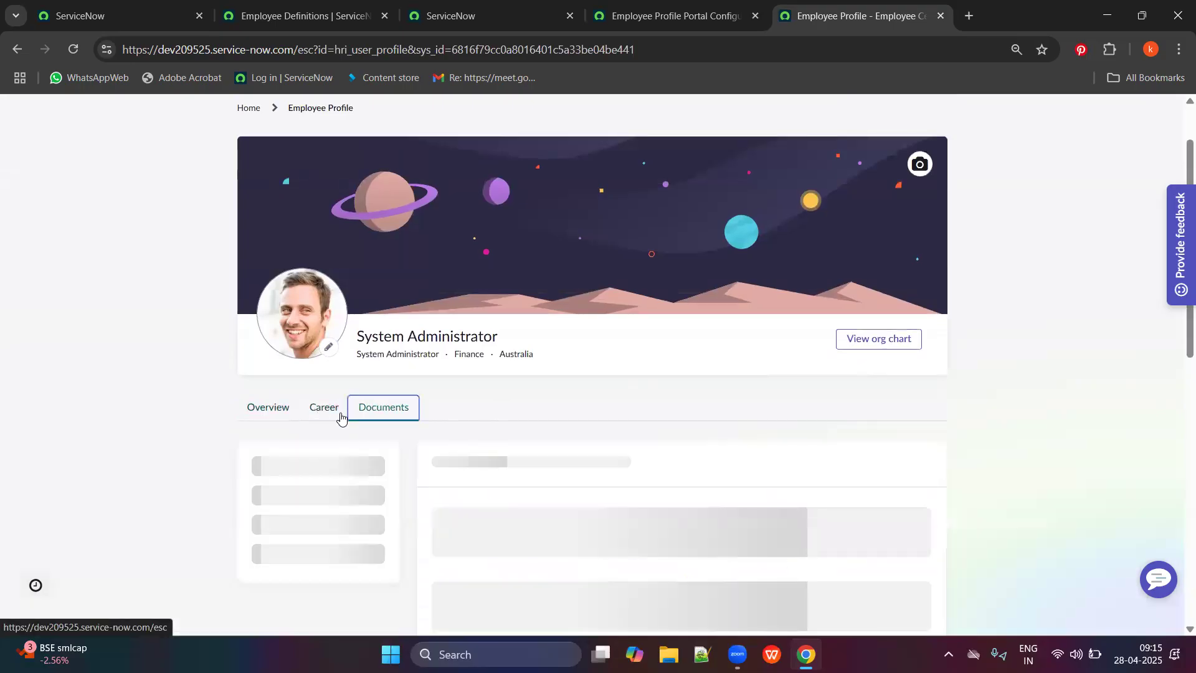
left_click(285, 416)
scroll(301, 430, "down", 2)
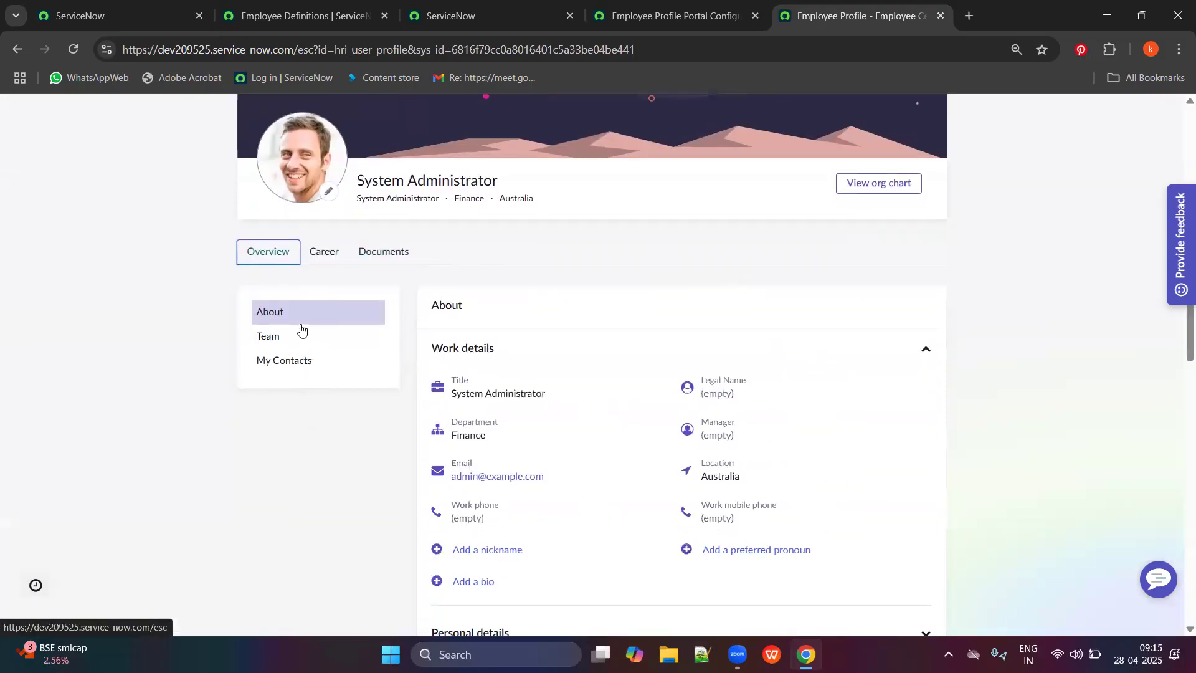
scroll(480, 304, "up", 3)
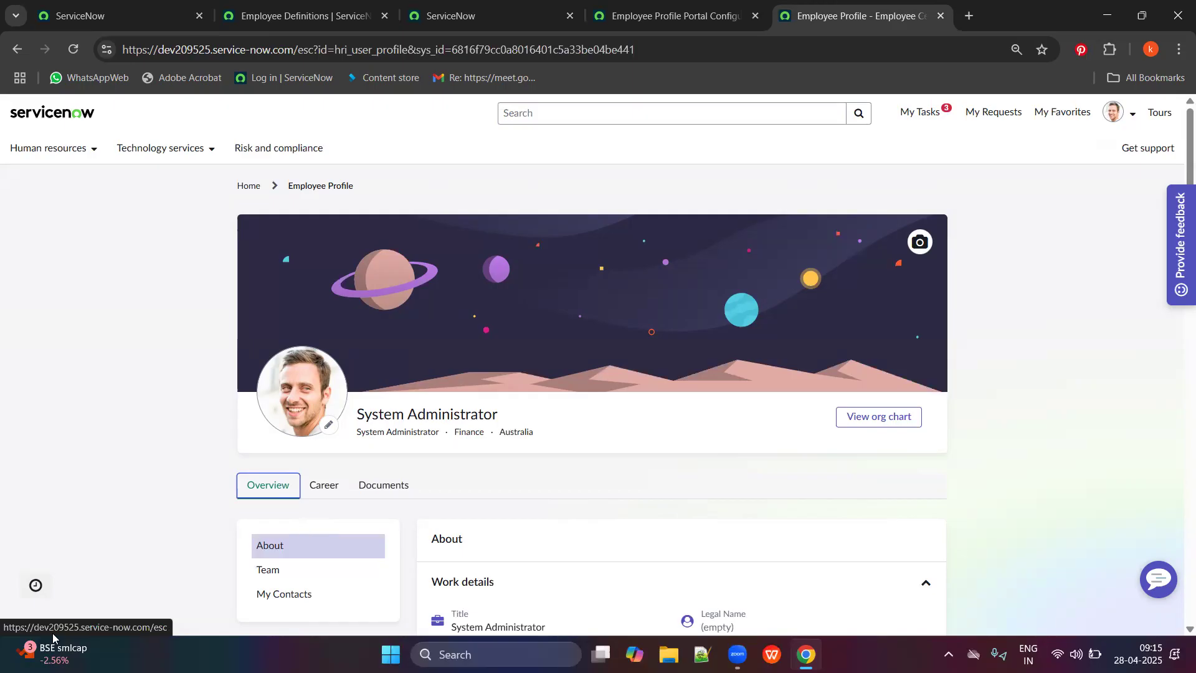
Expand and collapse the Personal, Contact and Employment details sections, then go to Employee Definitions.
scroll(380, 411, "down", 5)
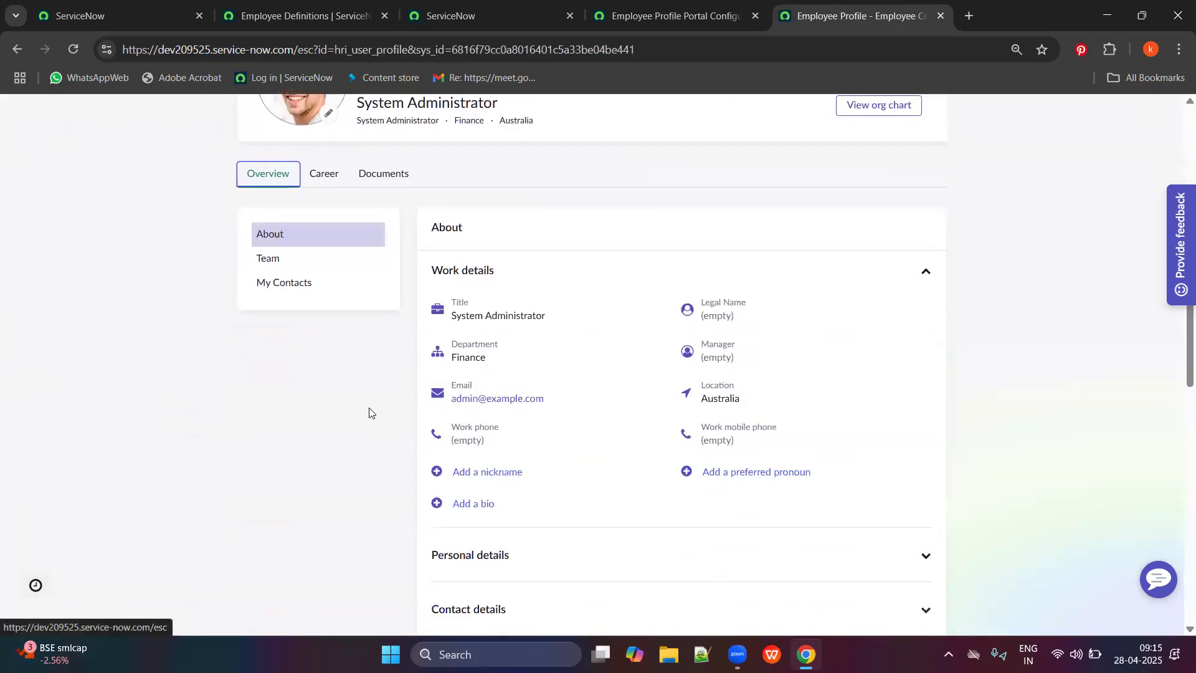
scroll(367, 415, "down", 10)
scroll(649, 395, "up", 5)
scroll(637, 382, "up", 3)
left_click(646, 304)
left_click(645, 305)
left_click(590, 363)
left_click(600, 319)
left_click(600, 319)
left_click(600, 360)
scroll(564, 405, "down", 1)
left_click(574, 354)
left_click(582, 347)
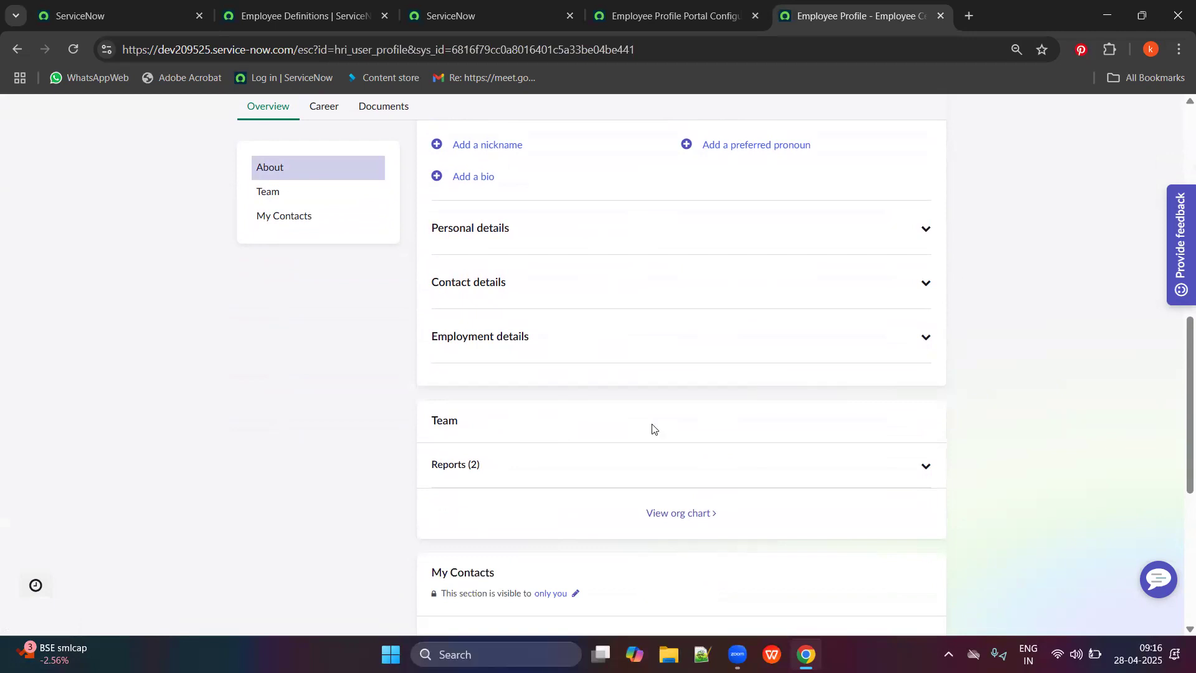
scroll(638, 428, "up", 1)
scroll(637, 428, "down", 5)
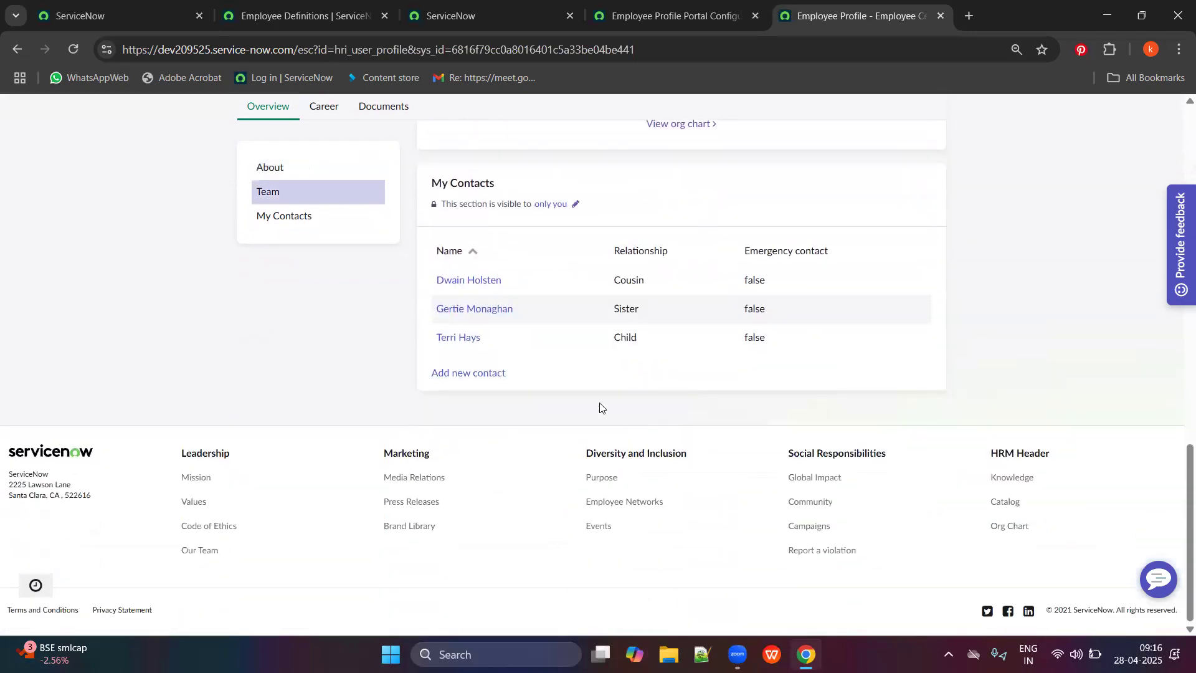
scroll(626, 423, "up", 10)
left_click(335, 5)
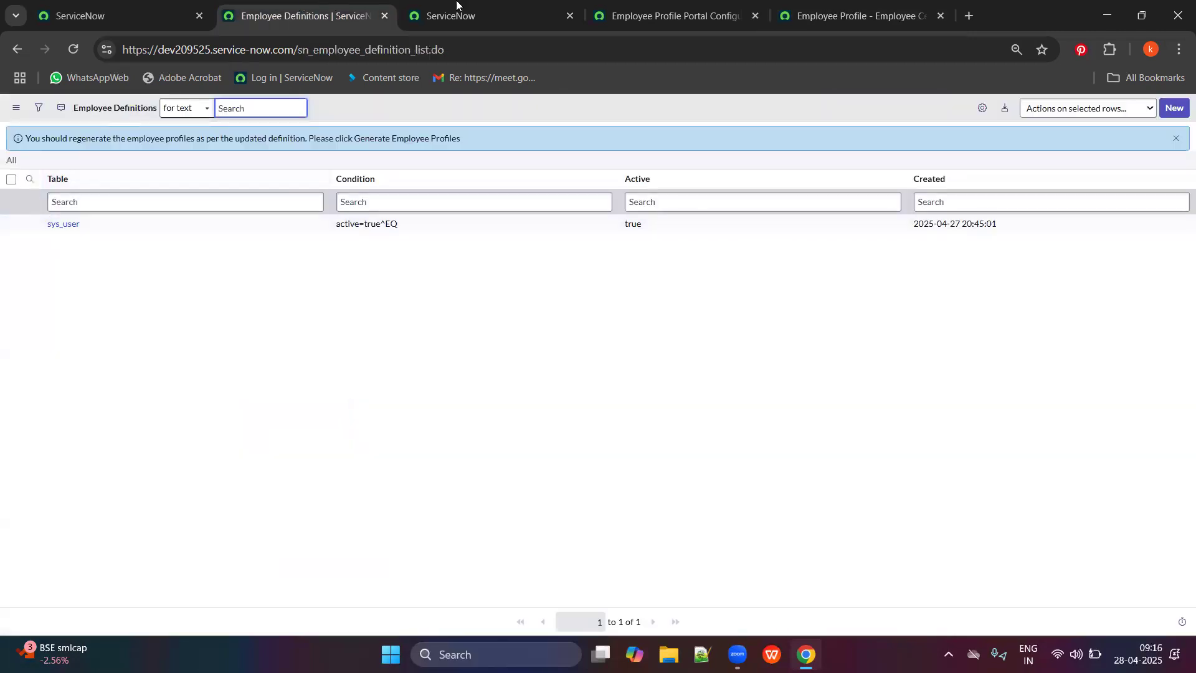
Look over the open tabs and scroll through the employee profile page with its banner.
left_click(474, 16)
left_click(176, 5)
left_click(318, 6)
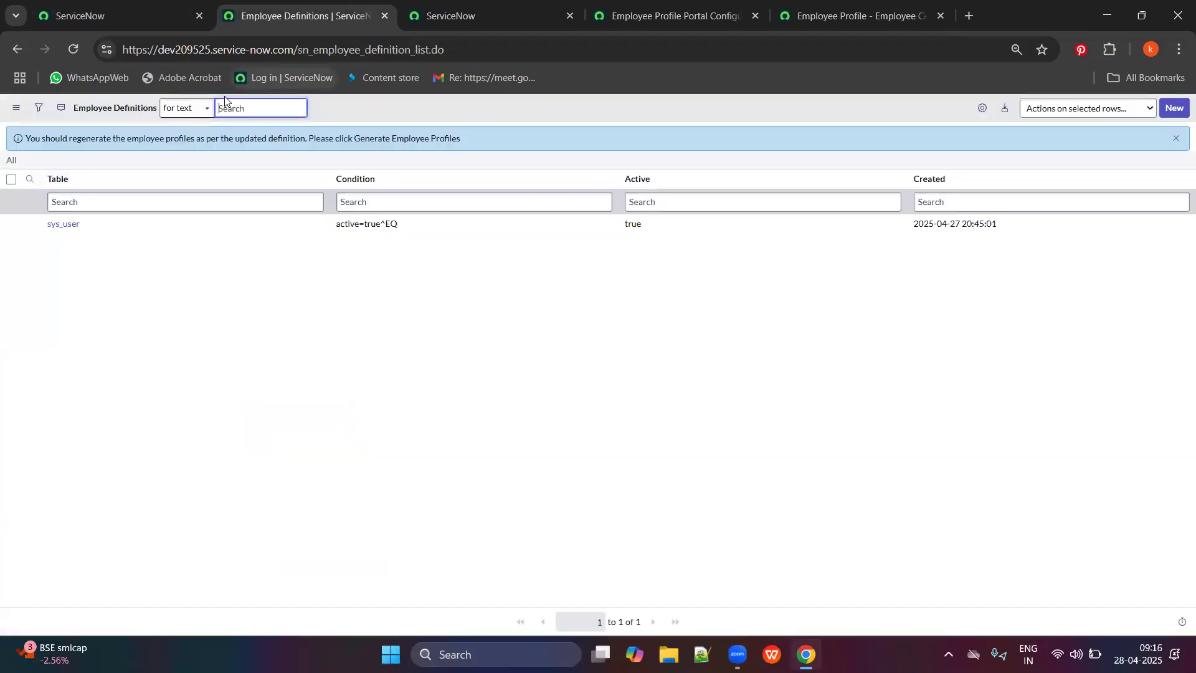
left_click(139, 7)
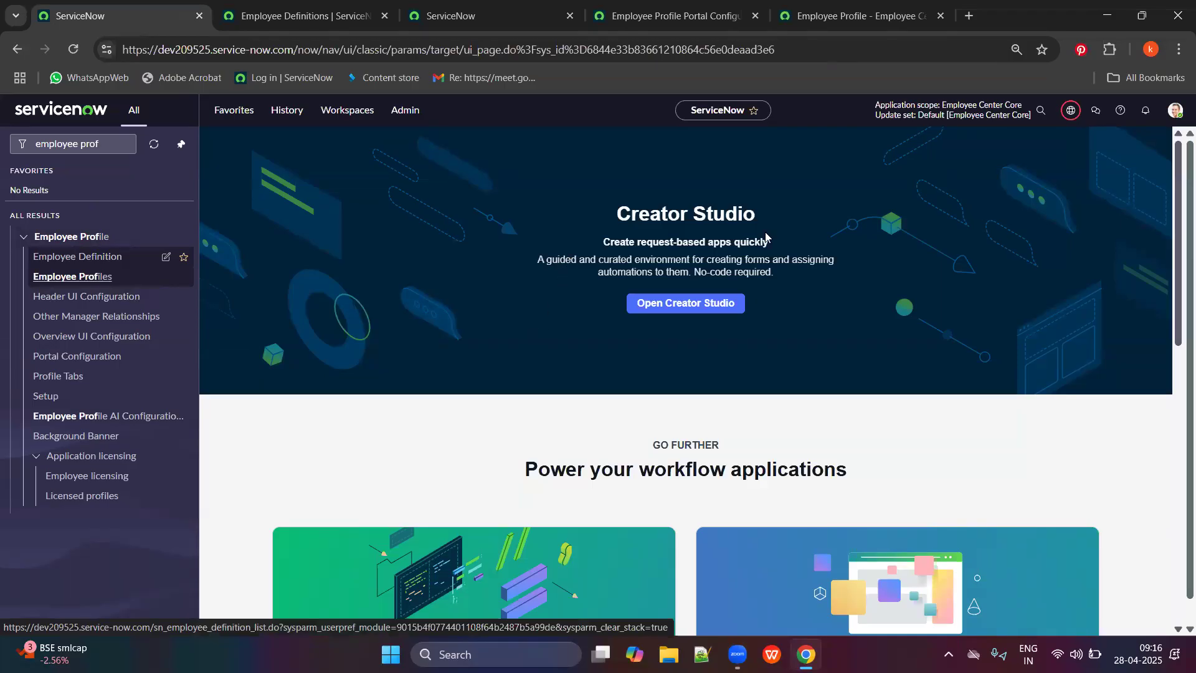
left_click(860, 16)
left_click(1119, 114)
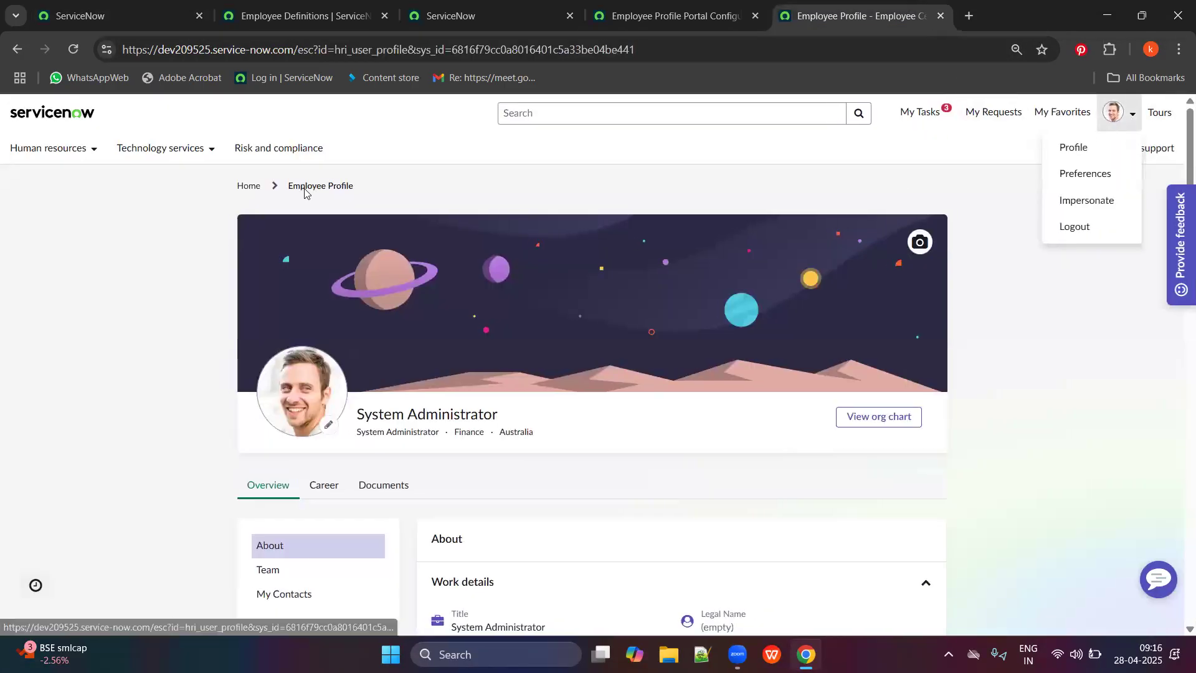
left_click_drag(382, 182, 342, 182)
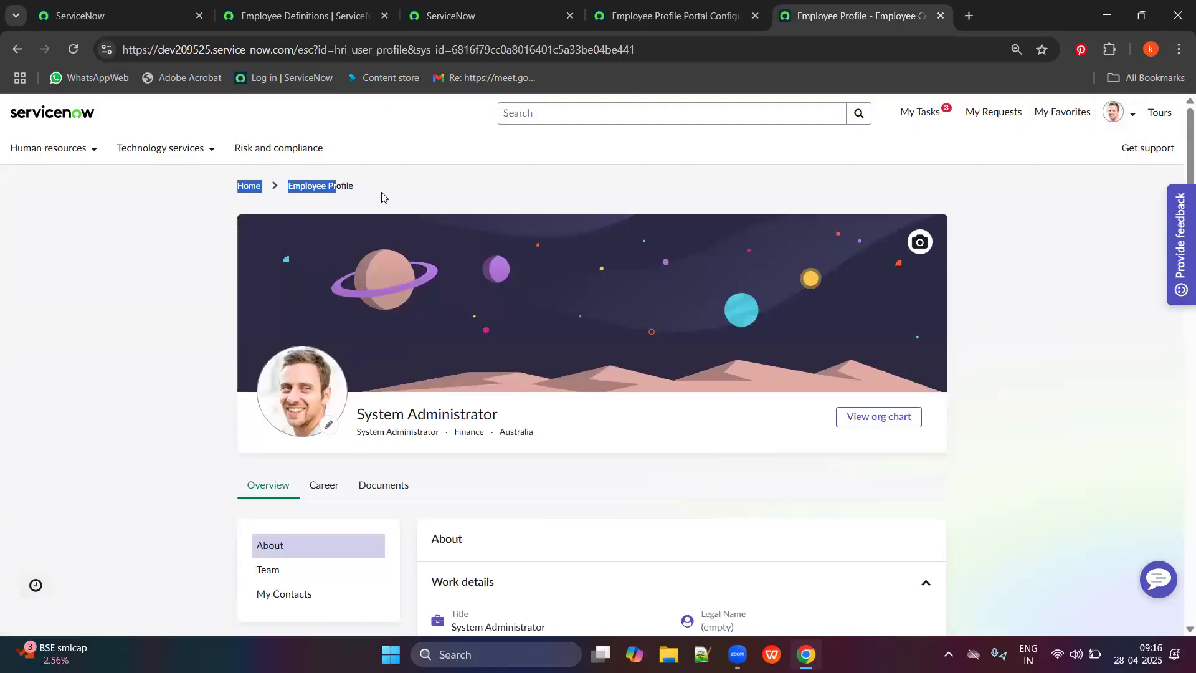
left_click(416, 194)
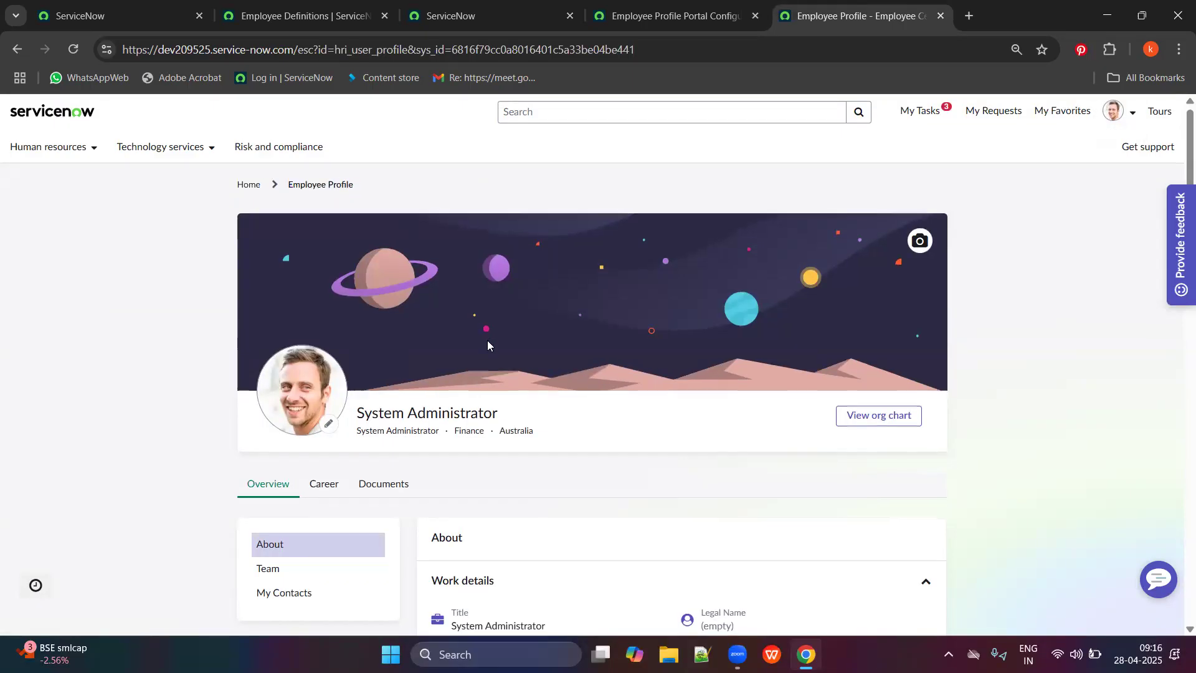
scroll(486, 346, "down", 2)
scroll(491, 354, "down", 1)
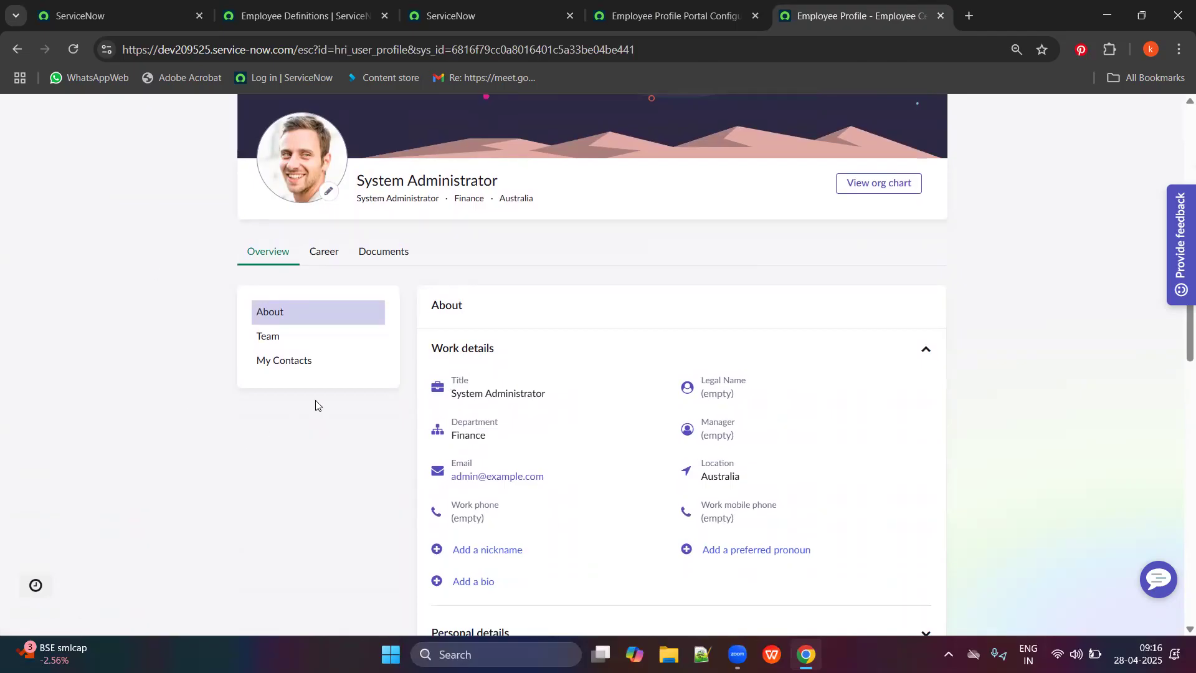
scroll(317, 402, "up", 4)
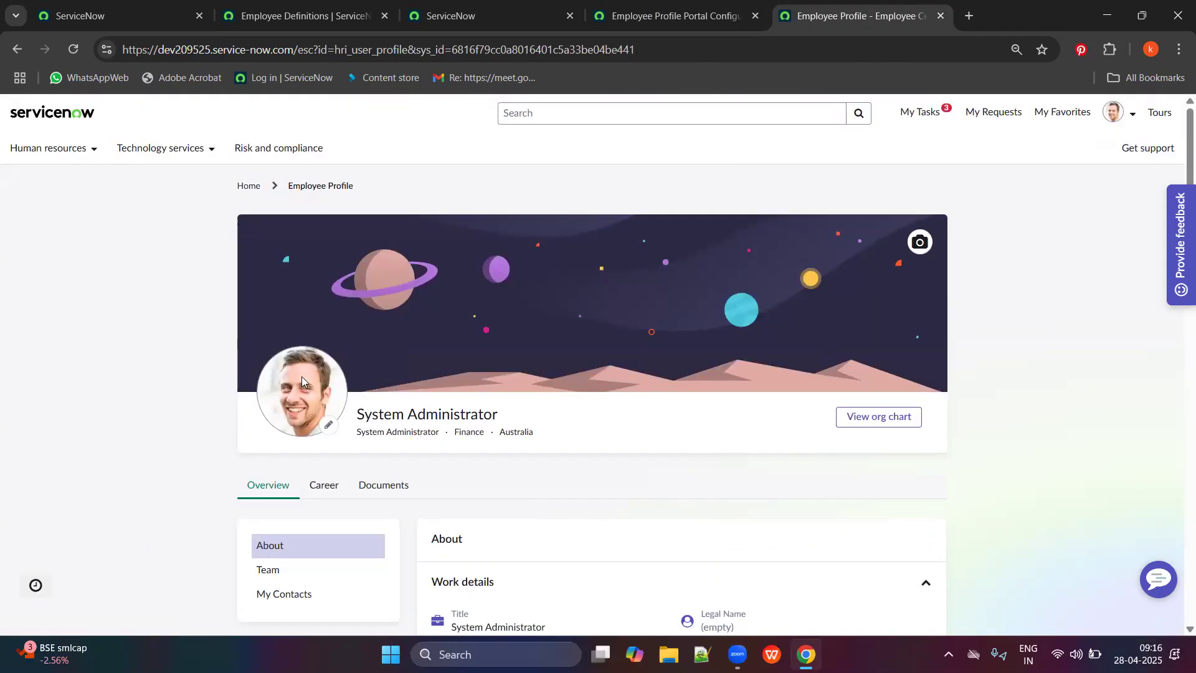
scroll(510, 374, "down", 3)
scroll(582, 275, "up", 3)
Close the Employee Definitions, opt-out and Portal Configuration tabs, and load the Employee Center homepage.
left_click(301, 7)
left_click(407, 7)
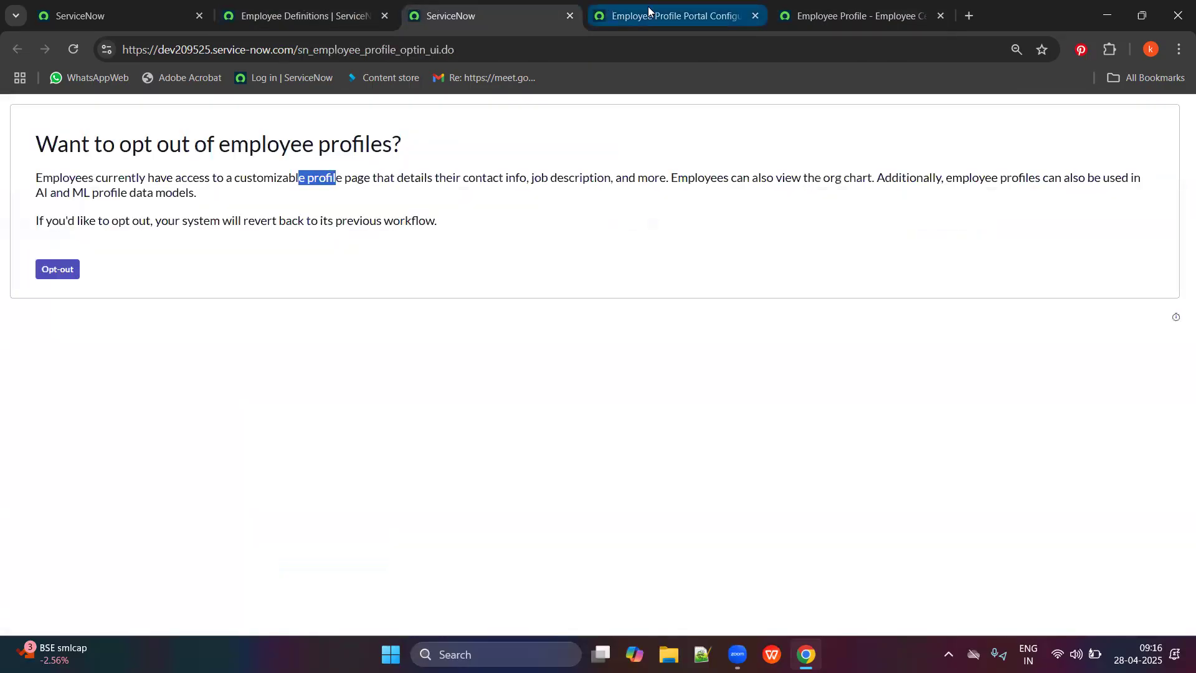
left_click(604, 5)
left_click(292, 6)
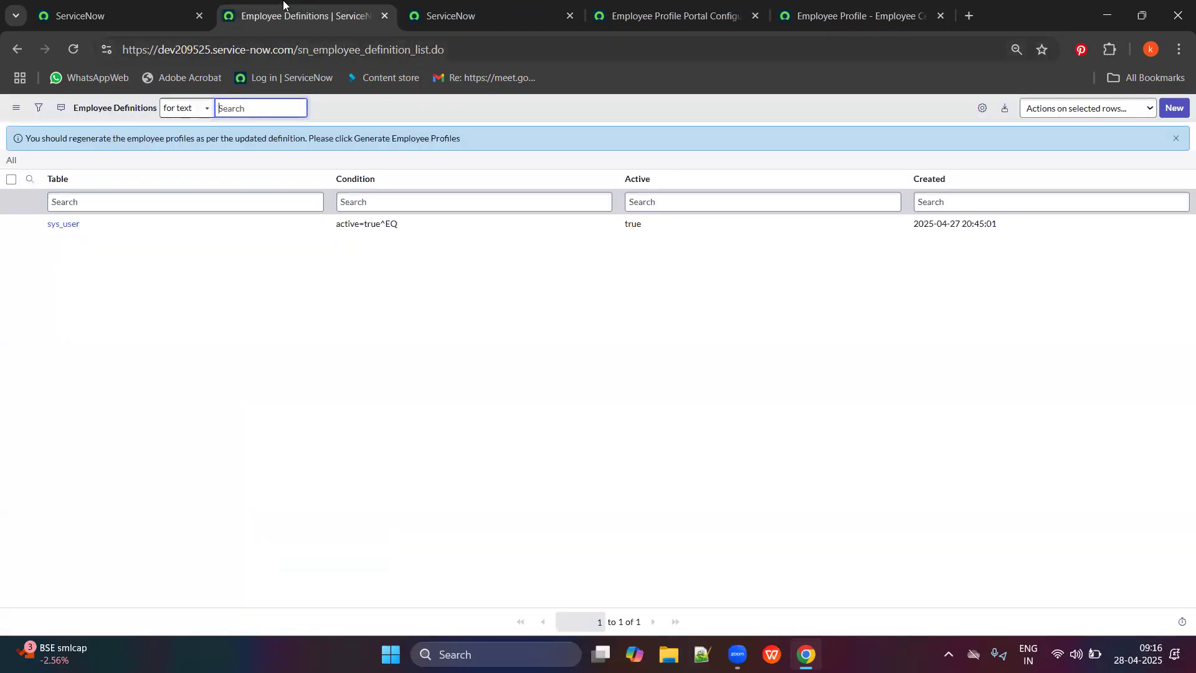
left_click(156, 13)
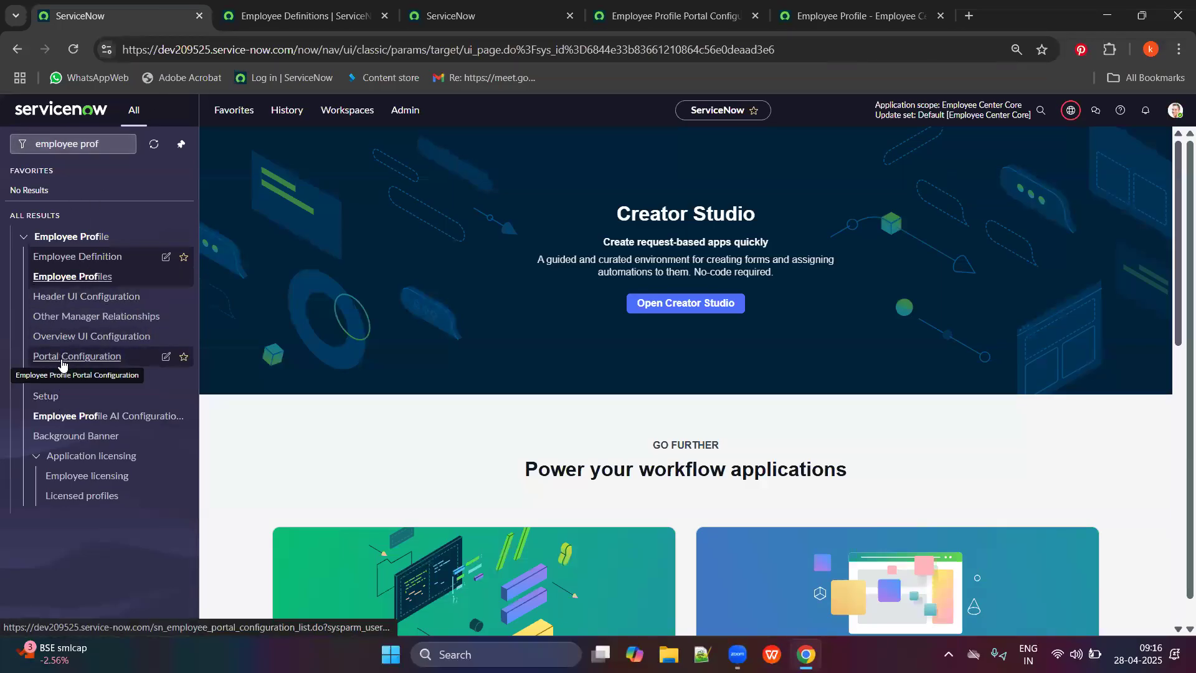
left_click(305, 16)
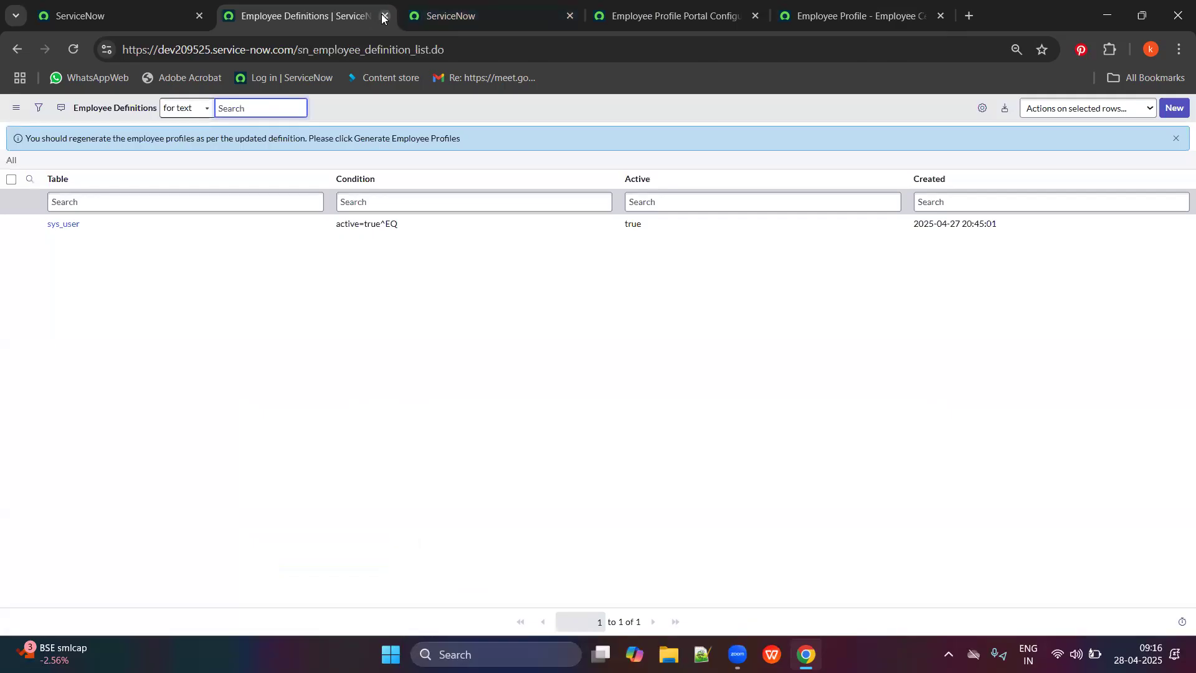
left_click(384, 15)
left_click(385, 15)
left_click(384, 16)
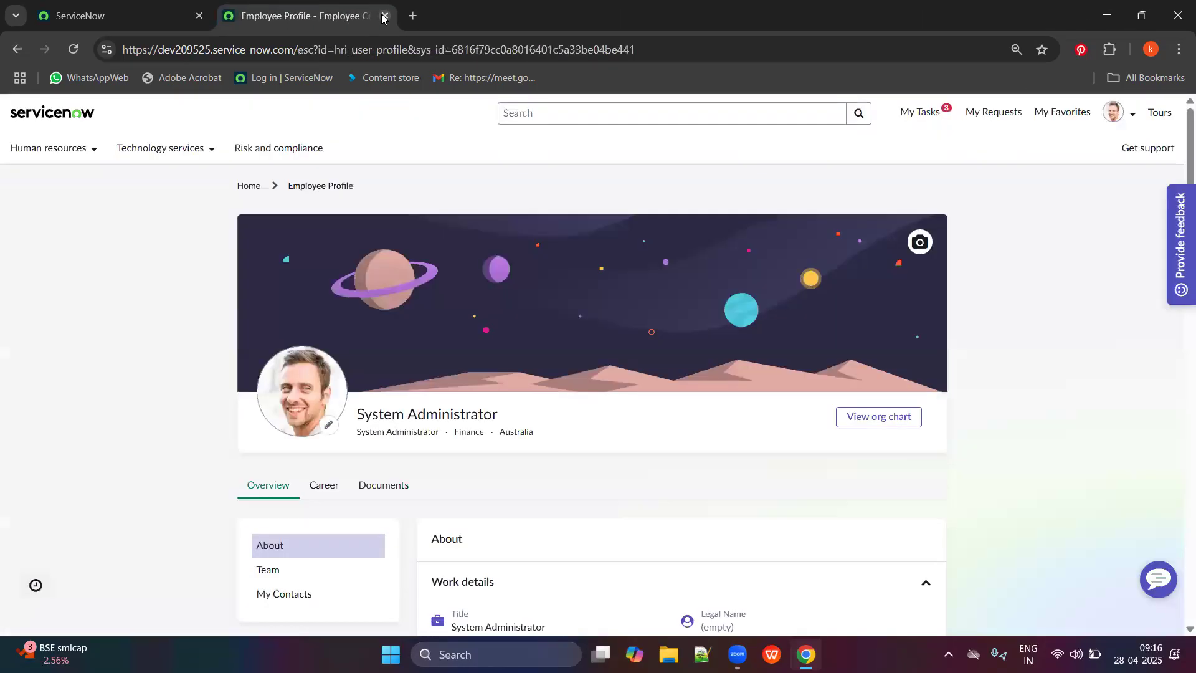
left_click(245, 187)
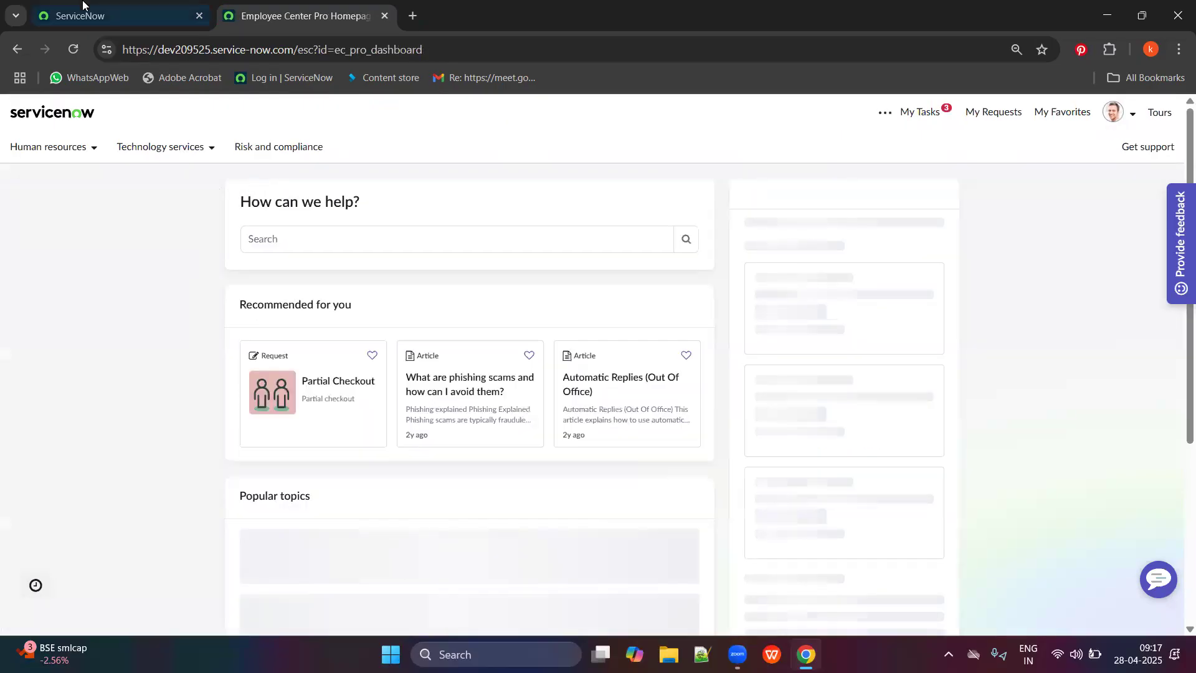
left_click(109, 15)
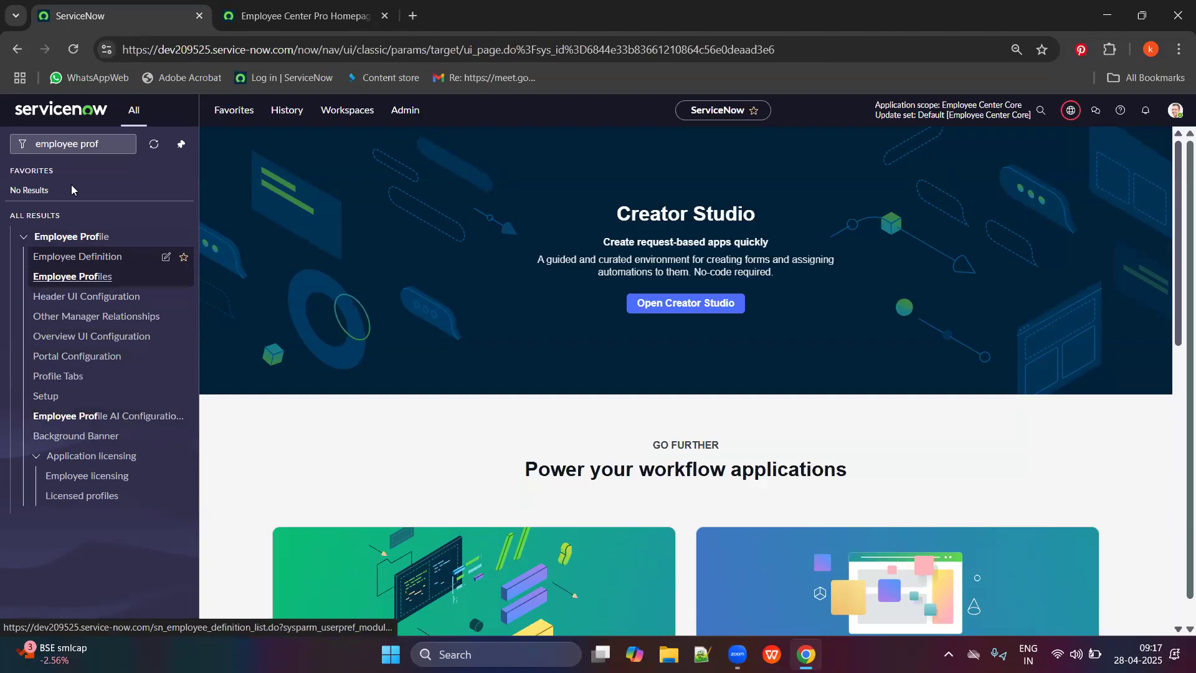
Open Portal Configuration in a new tab and open the Employee profile configuration record.
left_click(103, 141)
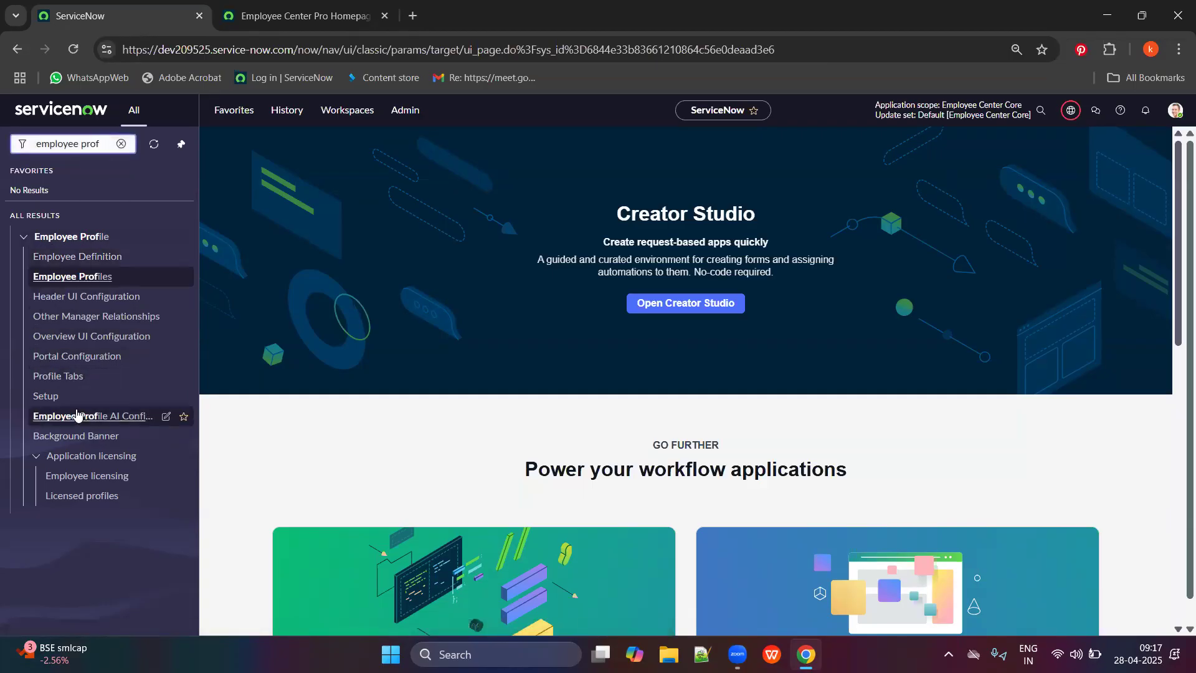
middle_click(73, 358)
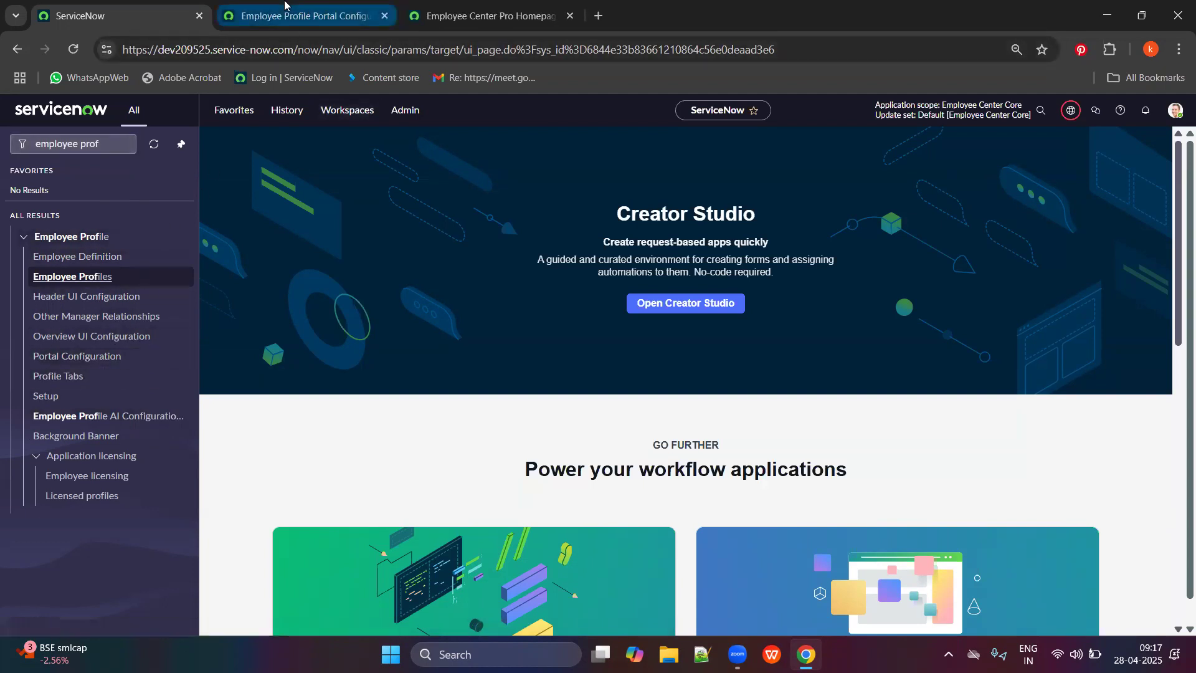
left_click(299, 16)
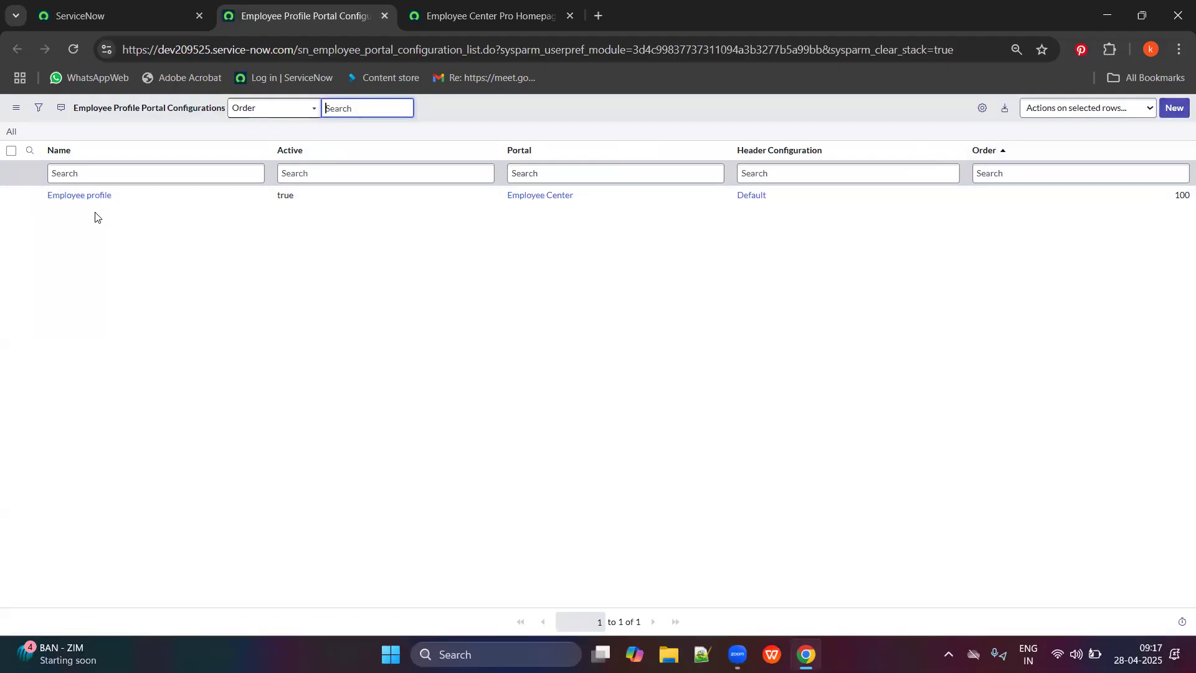
left_click(89, 197)
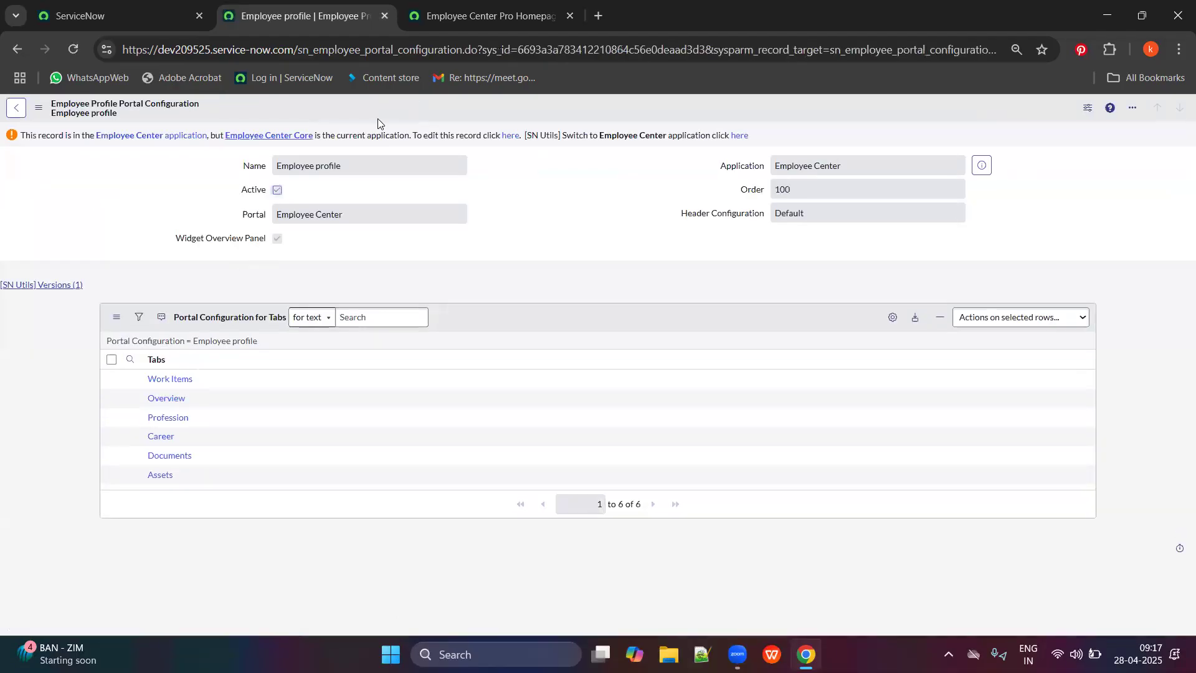
Inspect the Portal (Employee Center) and Header Configuration (Default) fields without changing them.
left_click(510, 134)
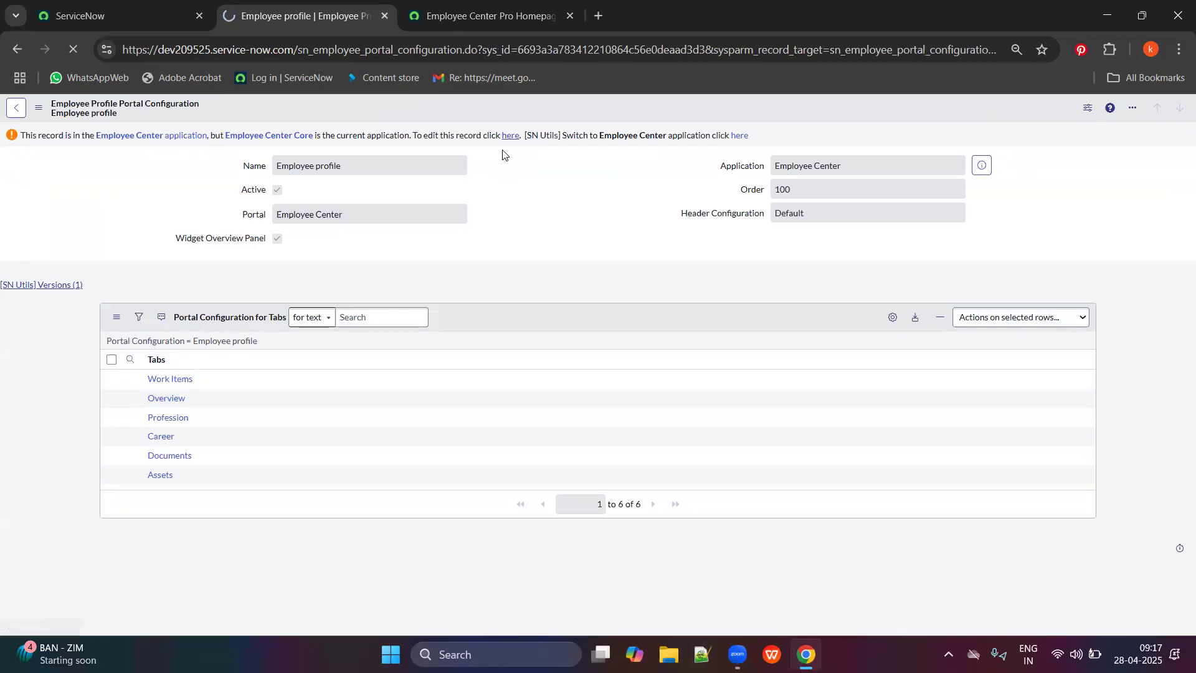
double_click(367, 167)
double_click(268, 166)
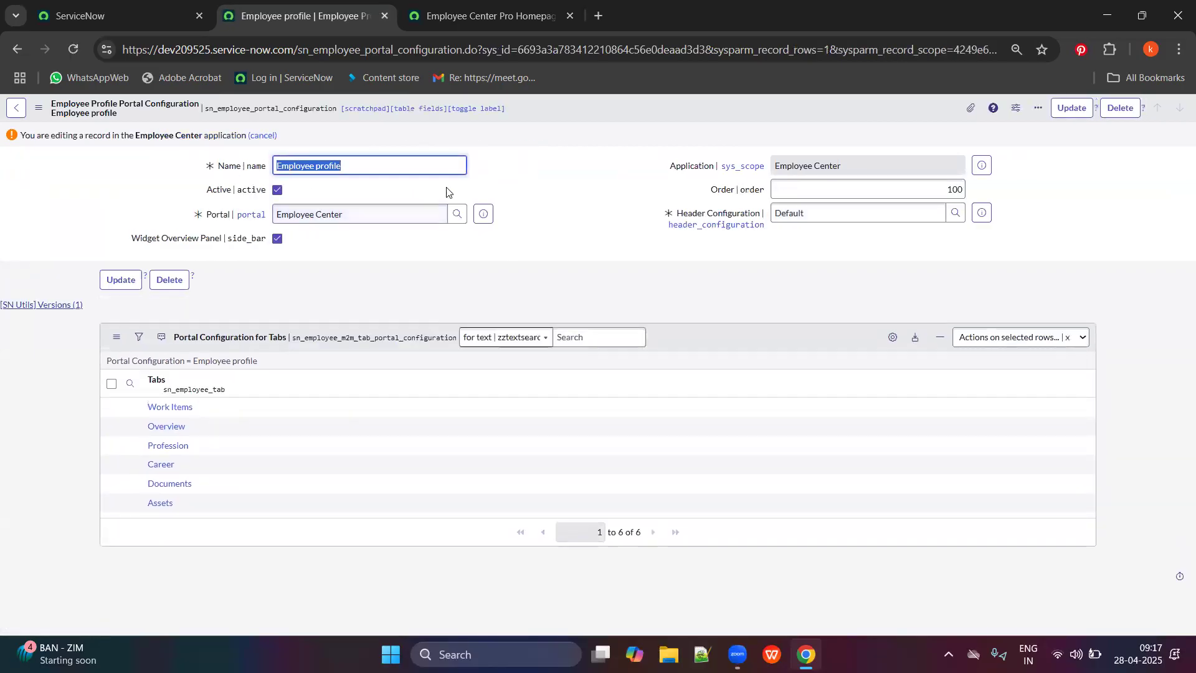
left_click(366, 214)
left_click_drag(366, 214, 278, 210)
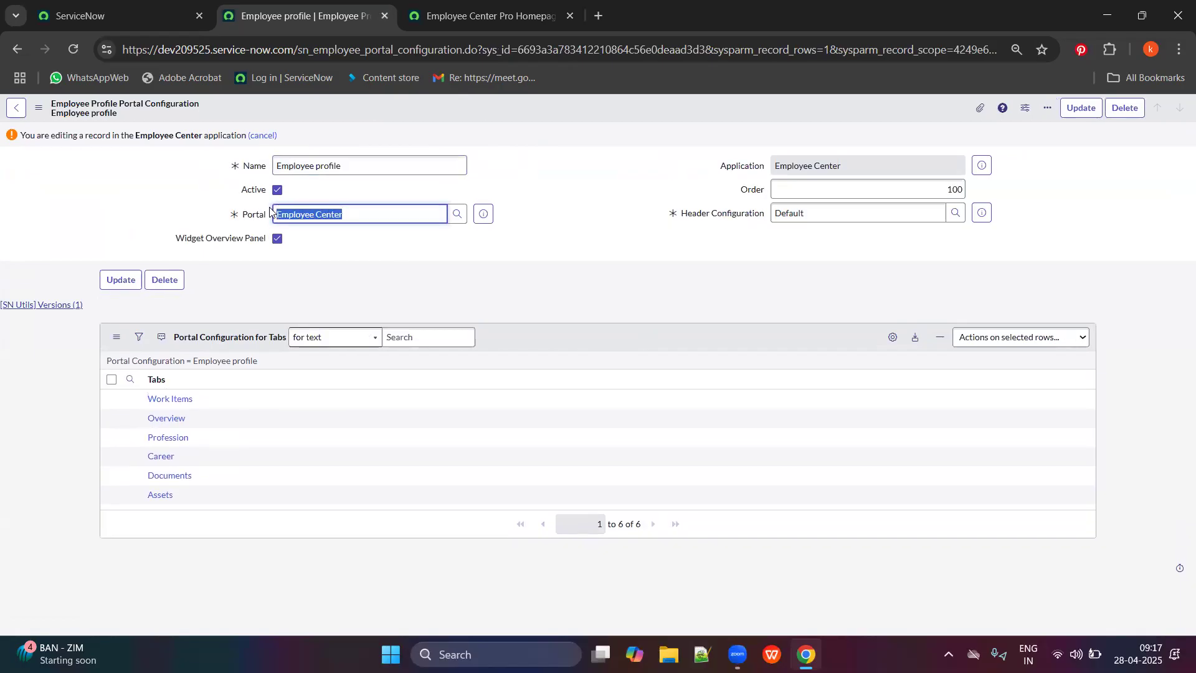
left_click(822, 215)
left_click_drag(823, 215, 770, 213)
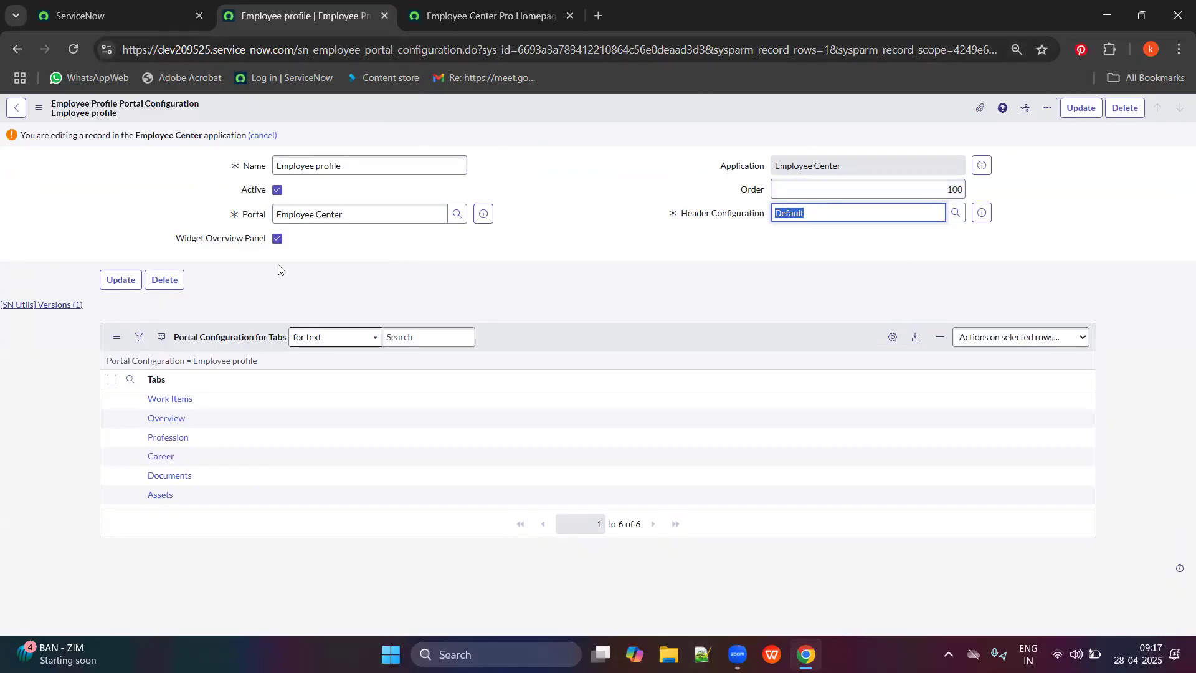
left_click(874, 218)
key("ctrl+a")
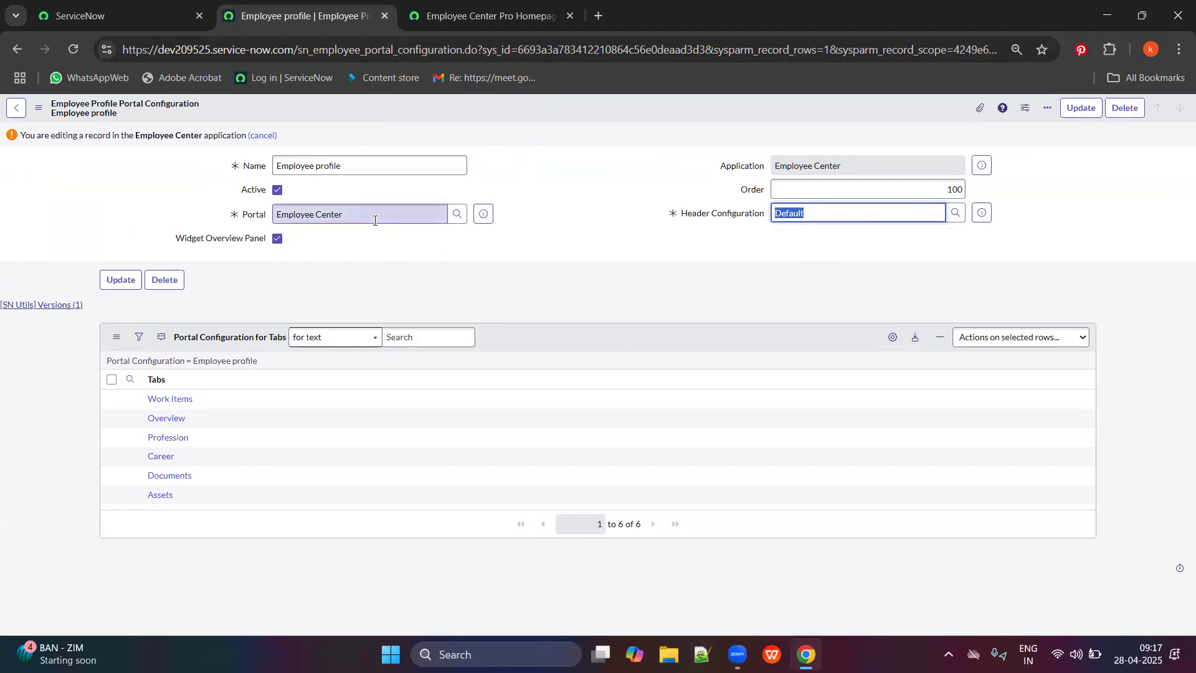
double_click(319, 218)
left_click_drag(319, 222, 275, 217)
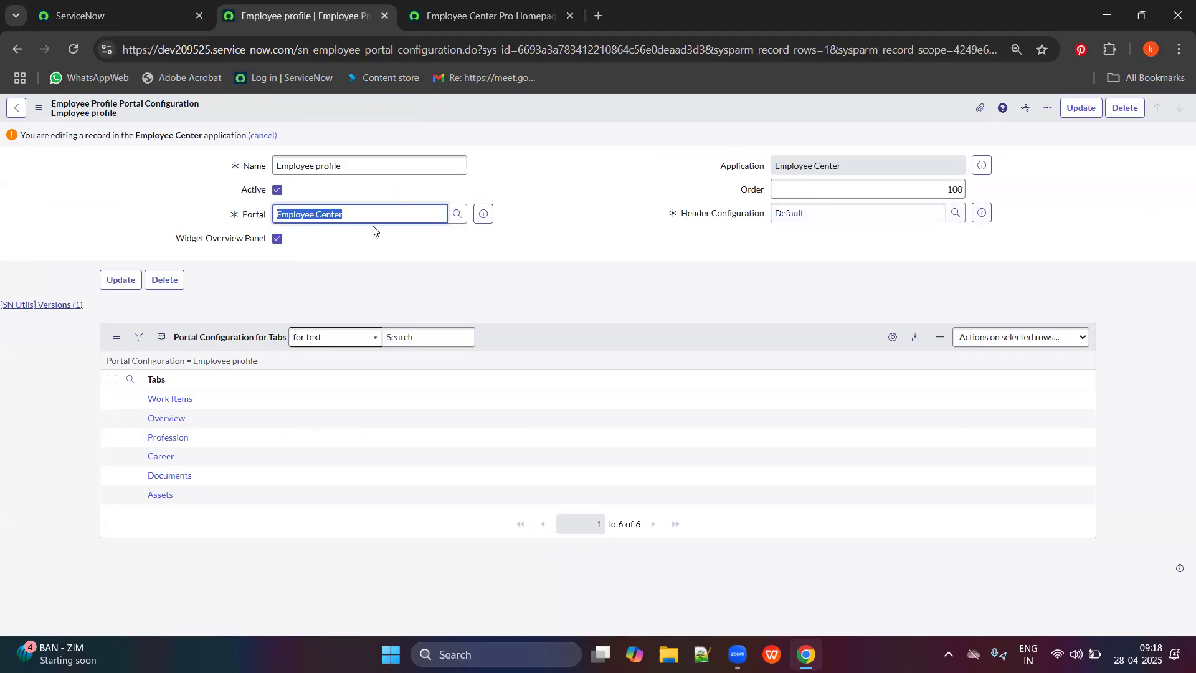
left_click(509, 5)
left_click(349, 5)
Open the System Administrator's Employee Profile page from the avatar menu.
left_click(492, 16)
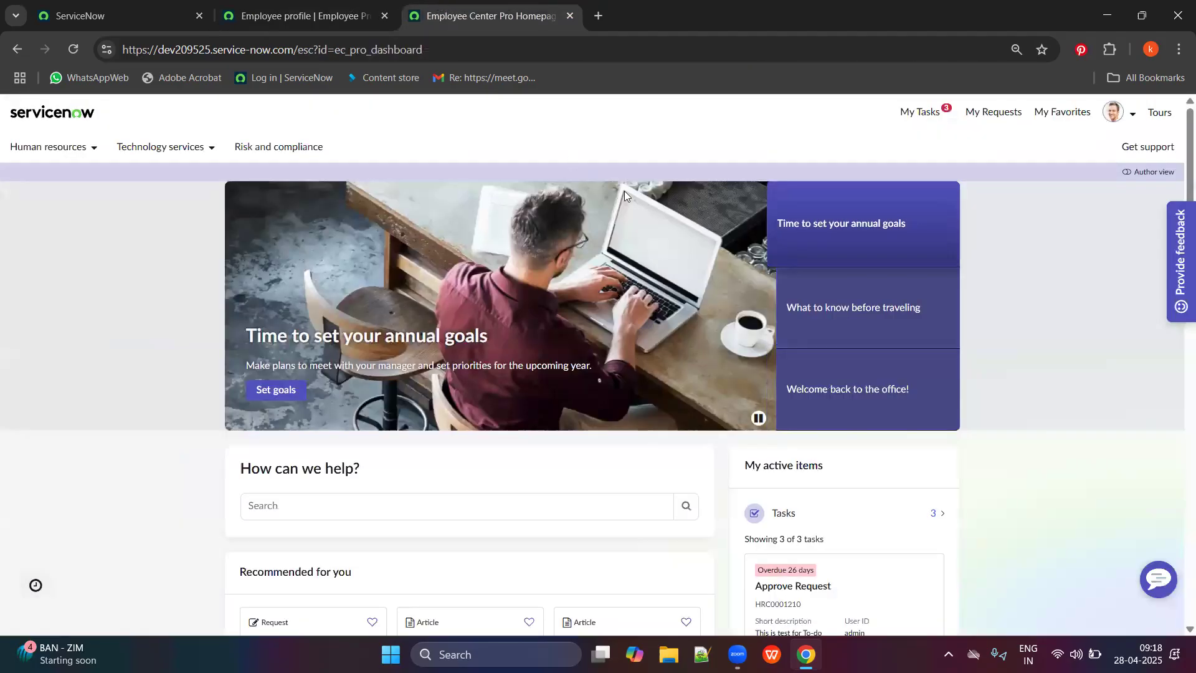
left_click(1132, 119)
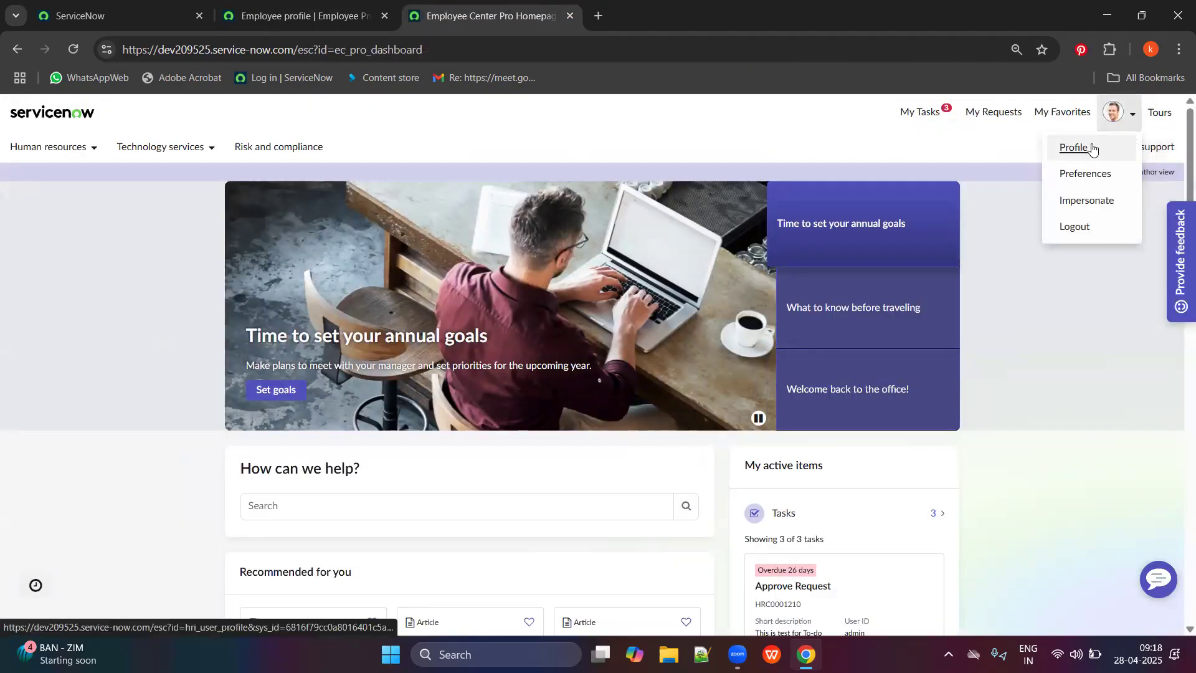
left_click(1095, 147)
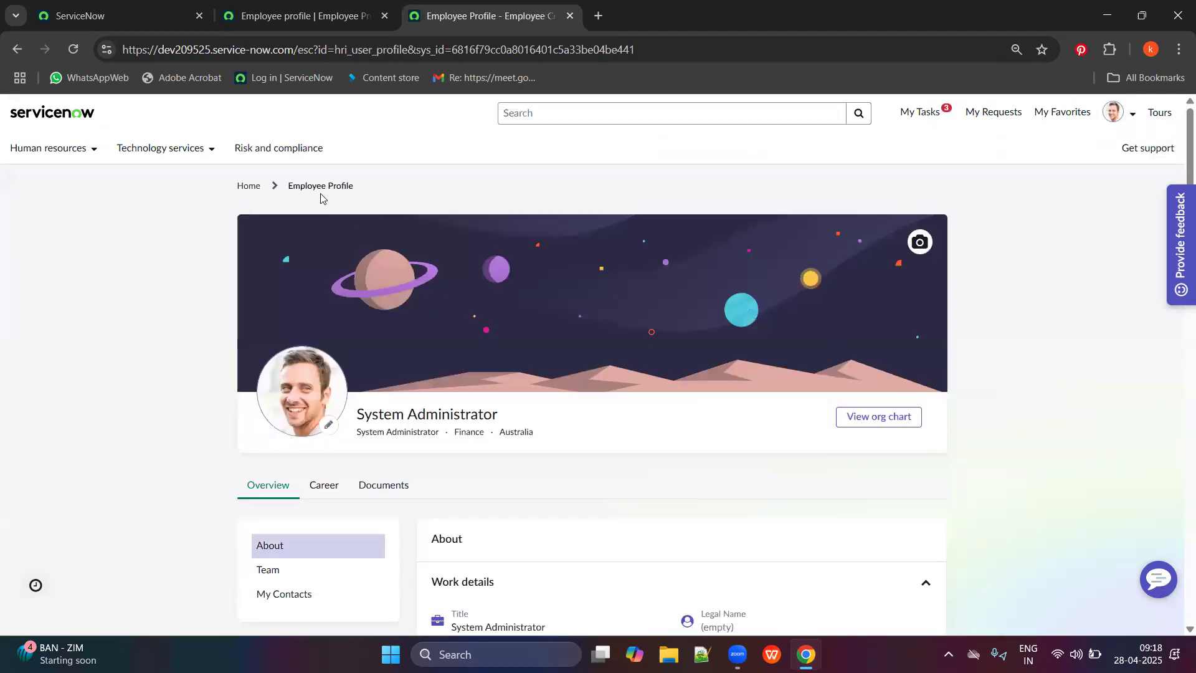
left_click_drag(288, 193, 362, 187)
left_click(374, 7)
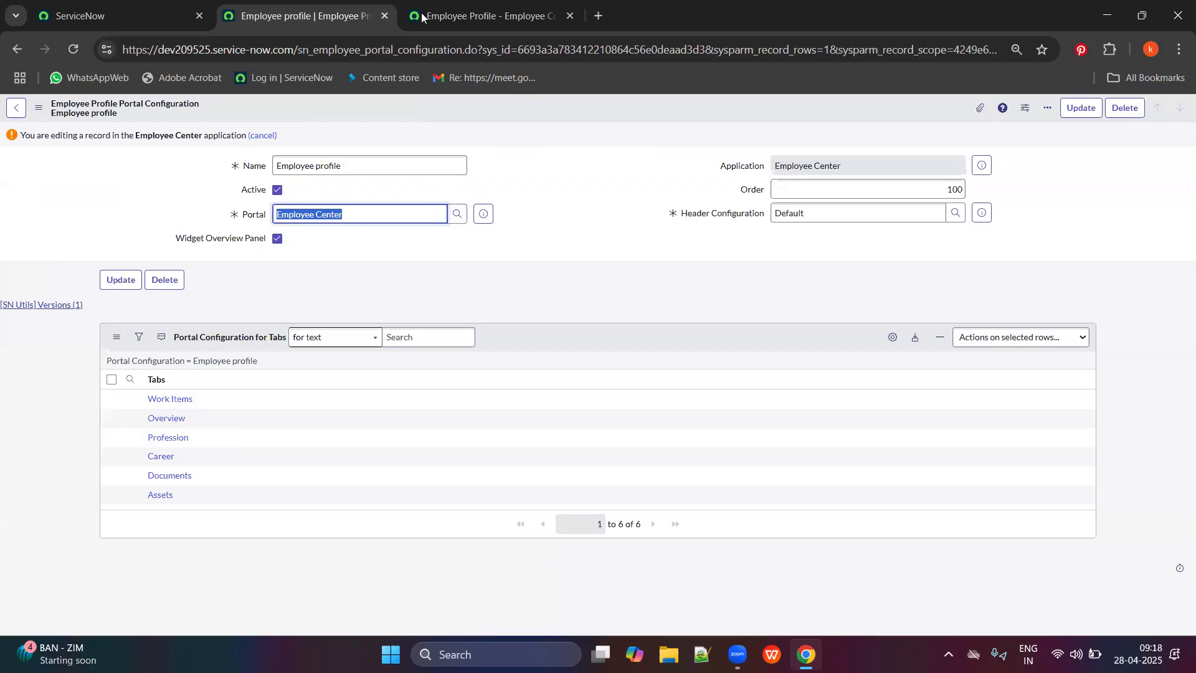
left_click(457, 15)
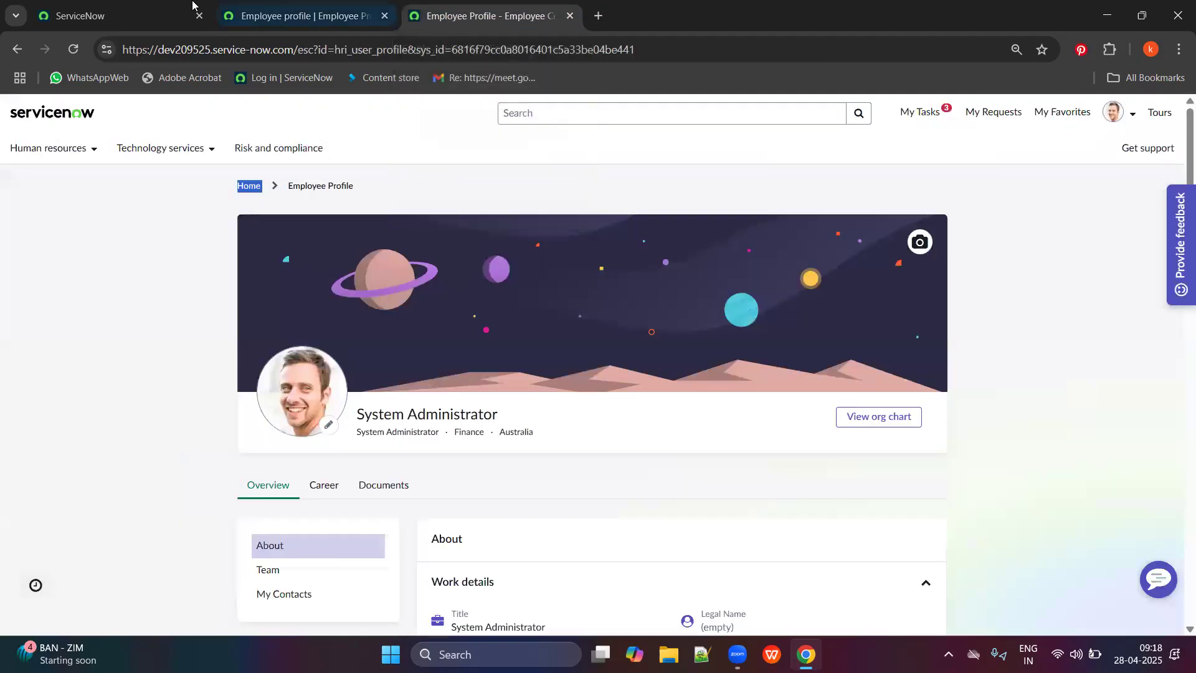
Open Employee Definition and Setup in background tabs, then search the portal for a colleague.
left_click(192, 5)
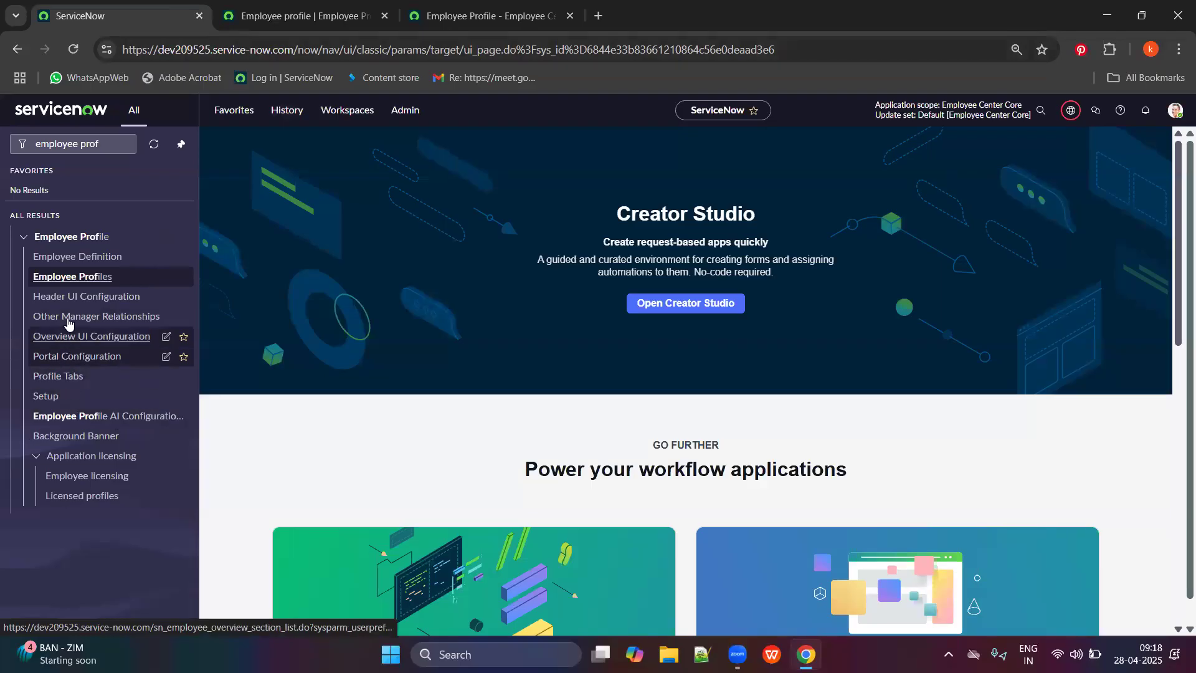
middle_click(63, 265)
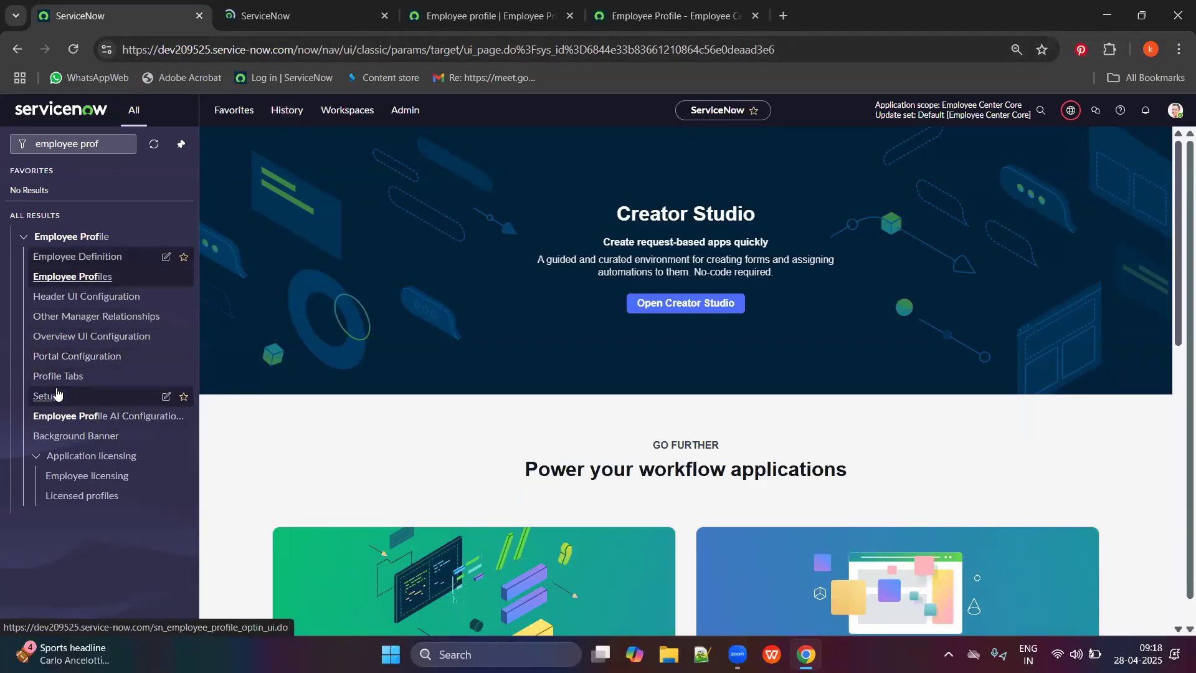
middle_click(53, 401)
left_click(306, 16)
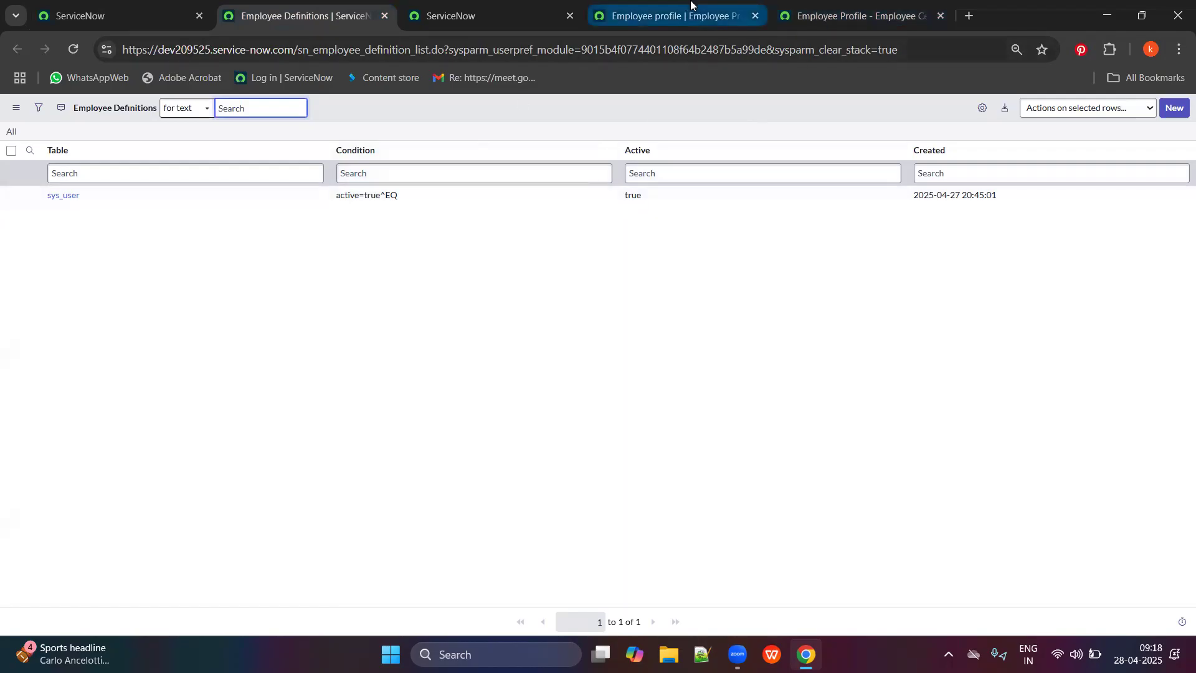
left_click(786, 4)
left_click(547, 114)
type("santhosh")
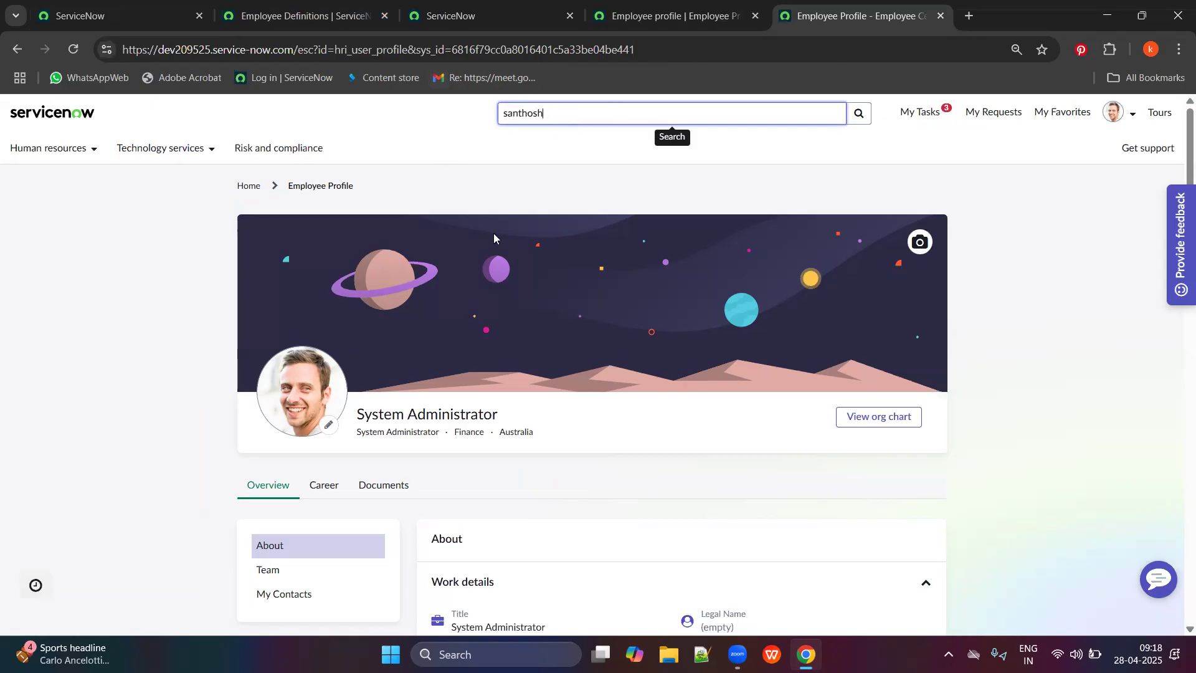
Run the portal search for the employee's name, then clear the search box.
scroll(748, 324, "down", 2)
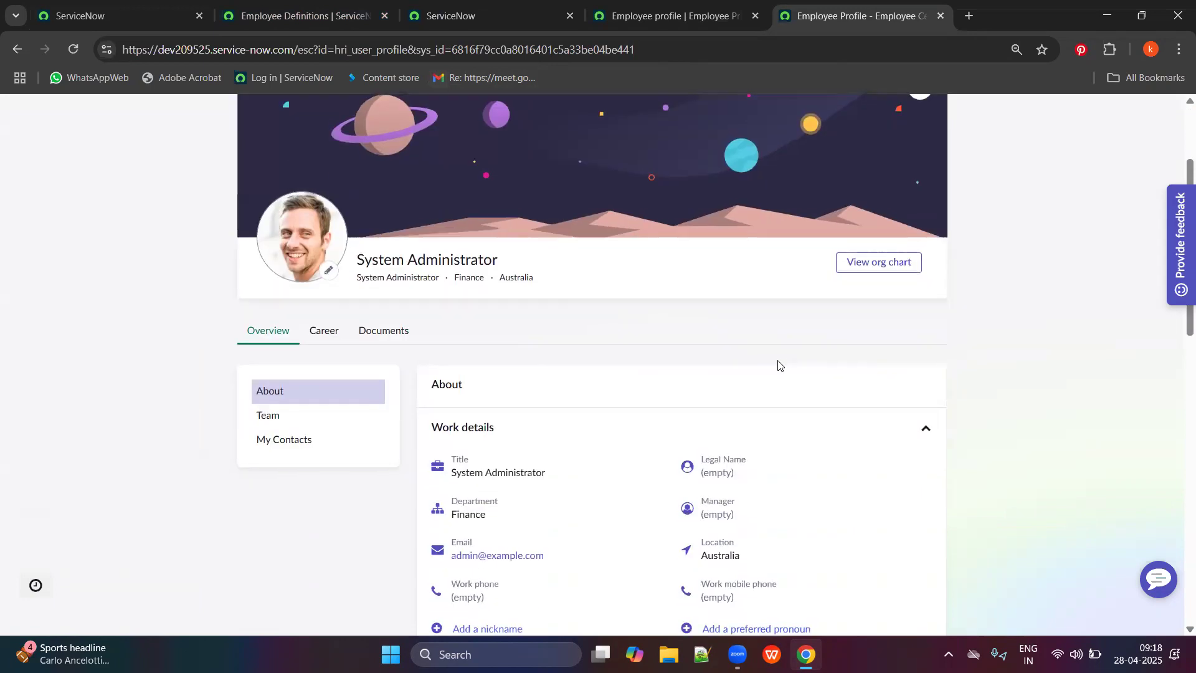
scroll(778, 365, "up", 3)
key("Return")
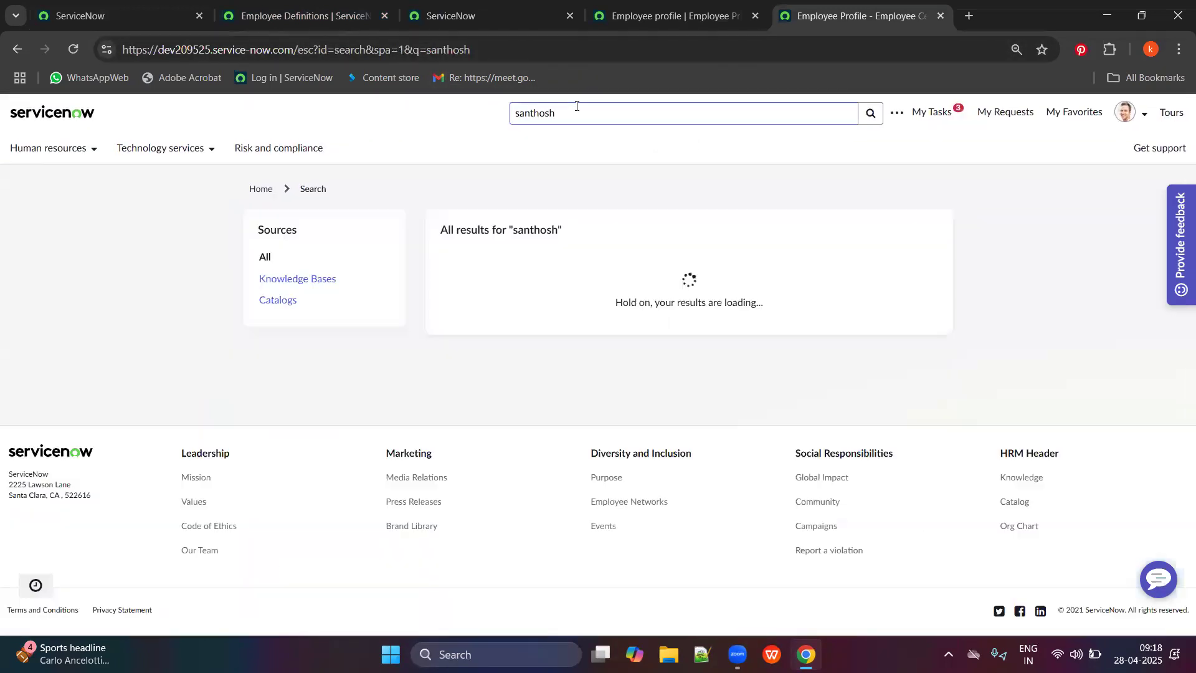
left_click(540, 119)
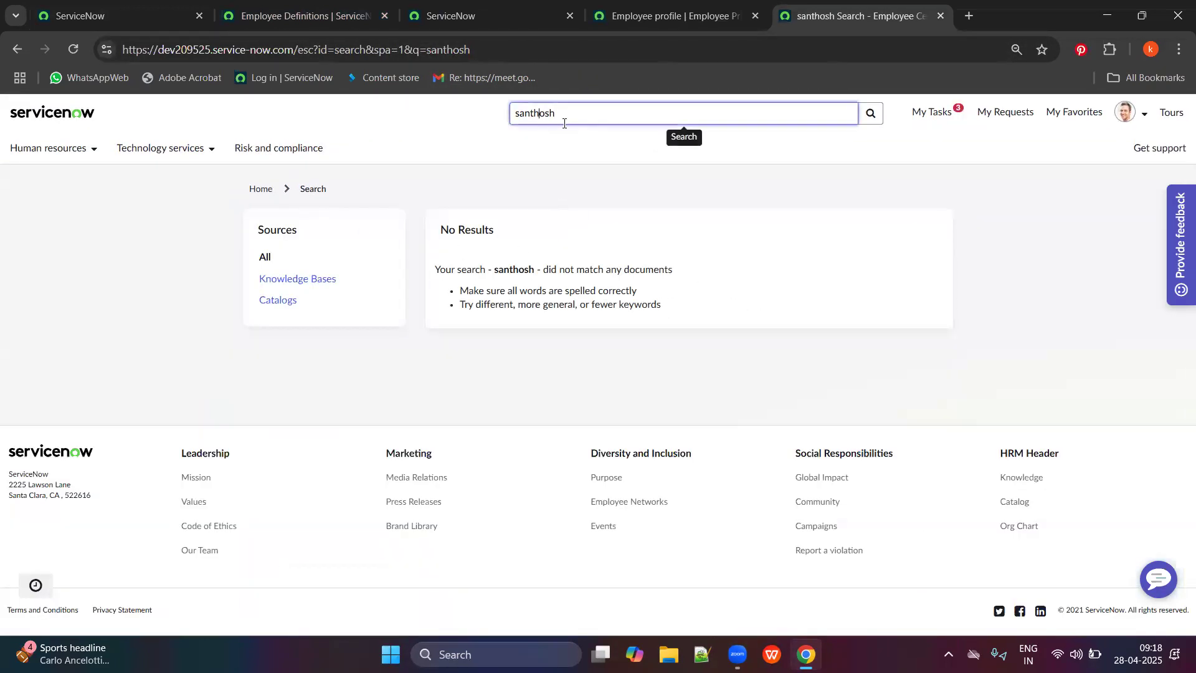
double_click(738, 112)
key("BackSpace")
Return to the portal homepage and open the Employee Profile from the account menu.
left_click(261, 189)
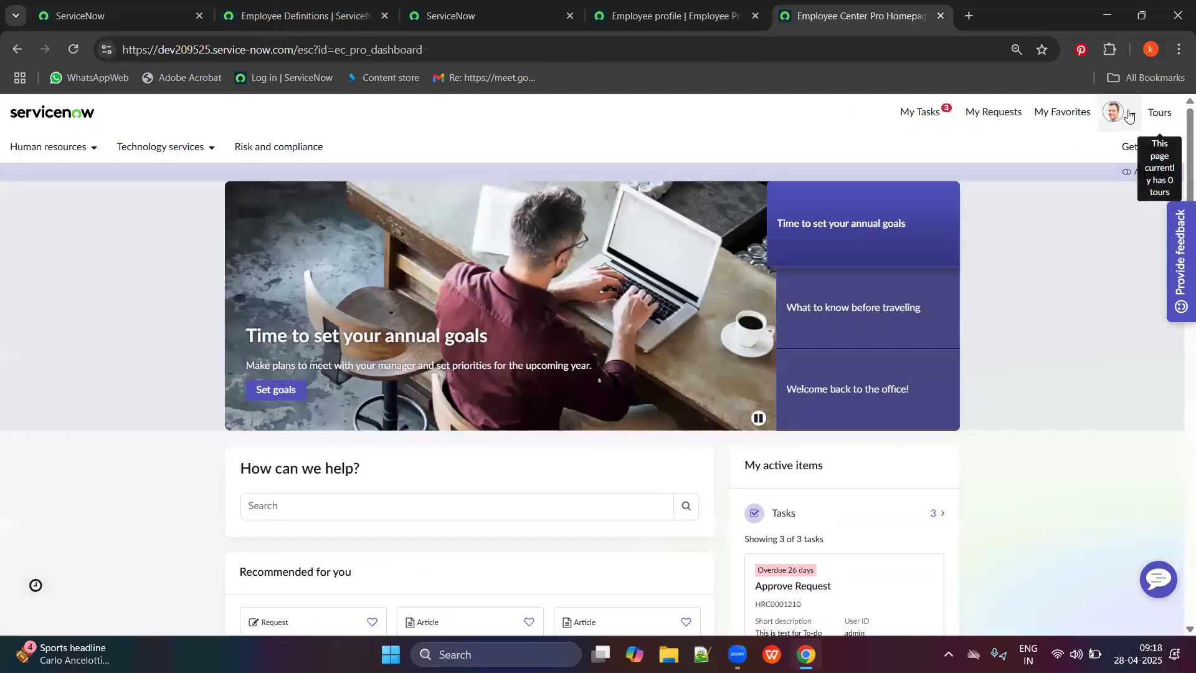
left_click(1128, 115)
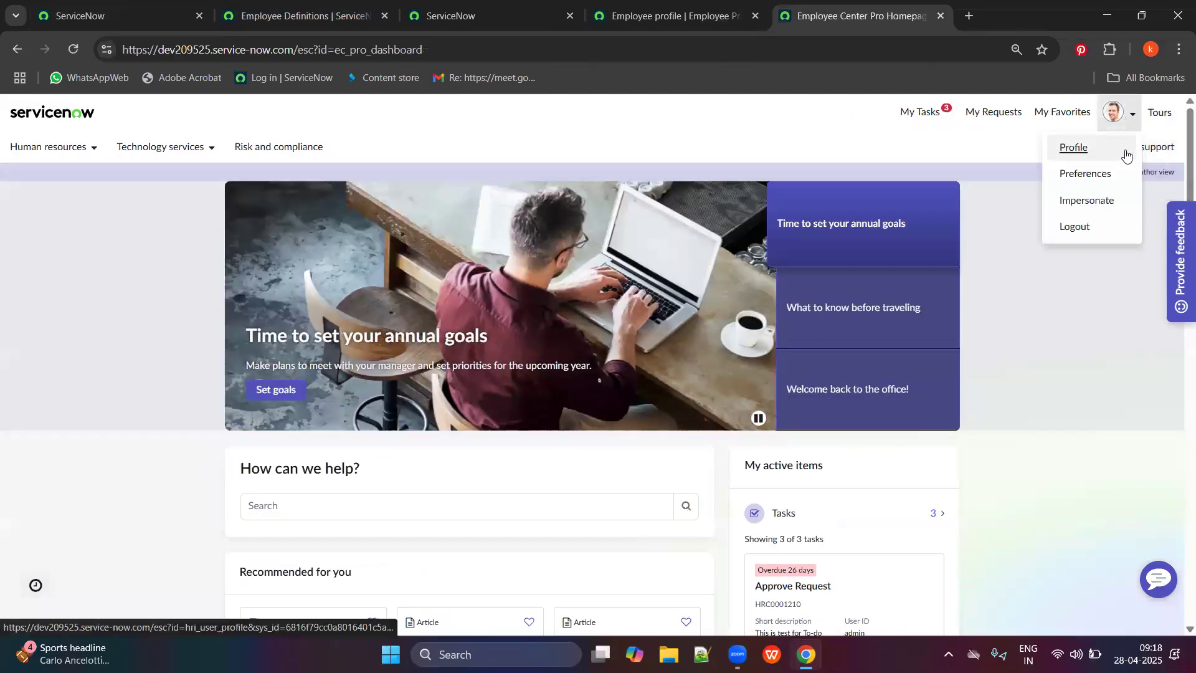
left_click(1086, 155)
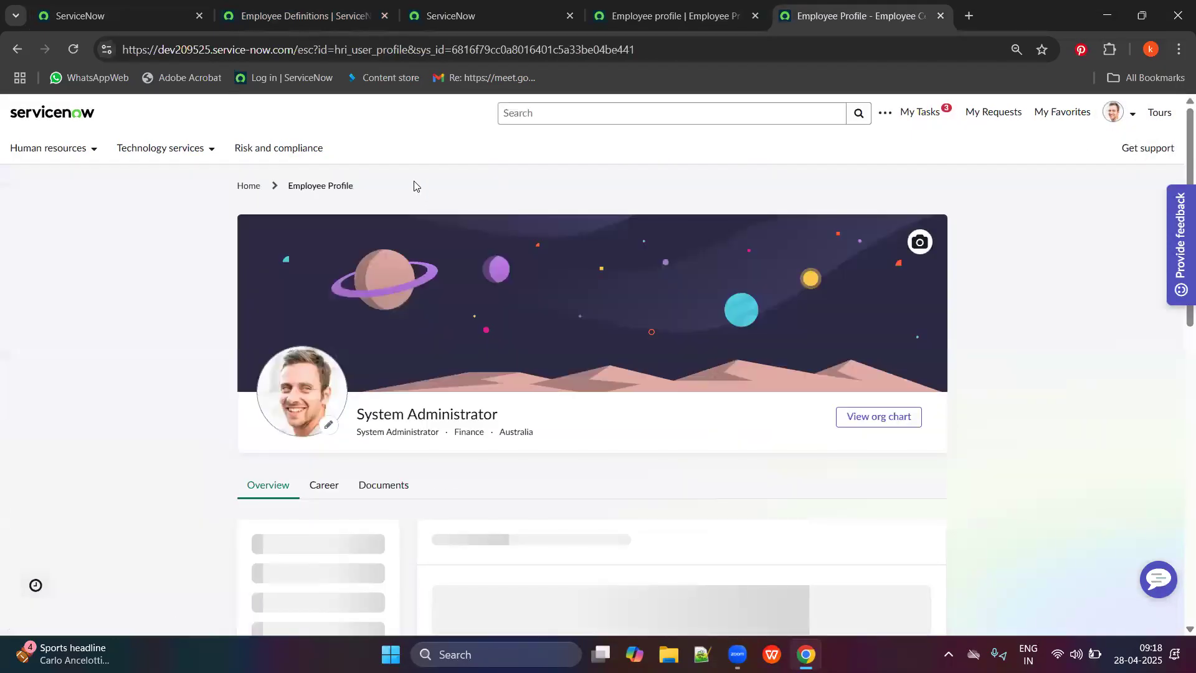
scroll(422, 254, "down", 3)
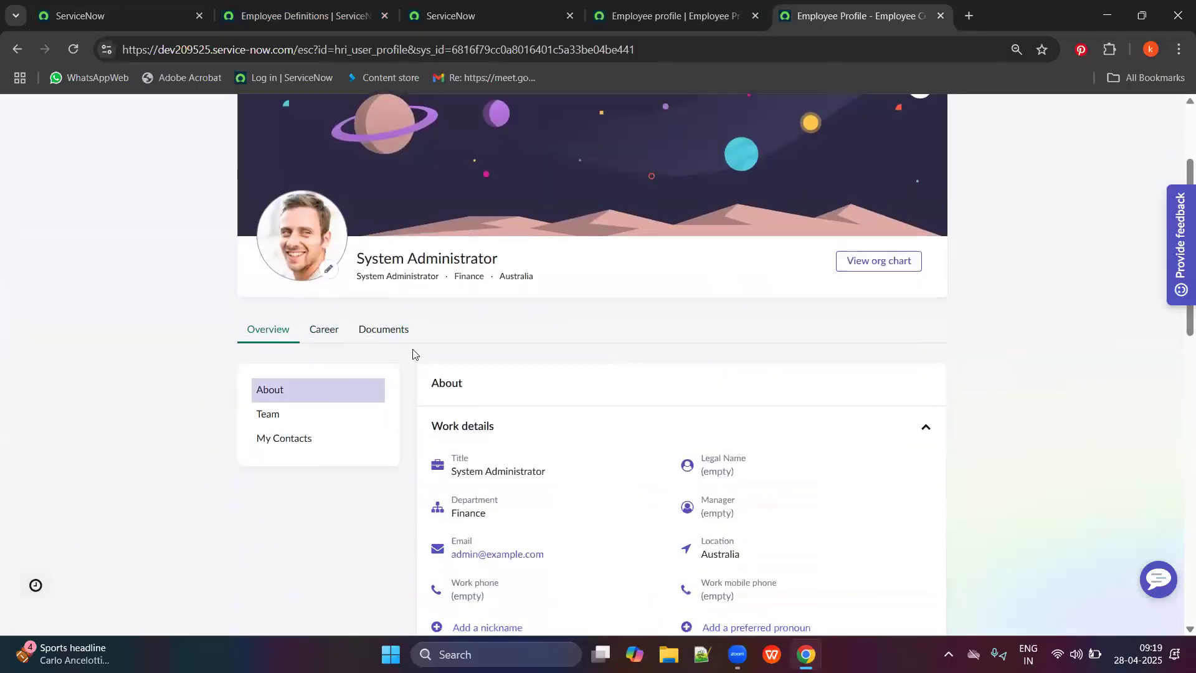
View the org chart, go back to the profile, then open the org chart again.
left_click(888, 269)
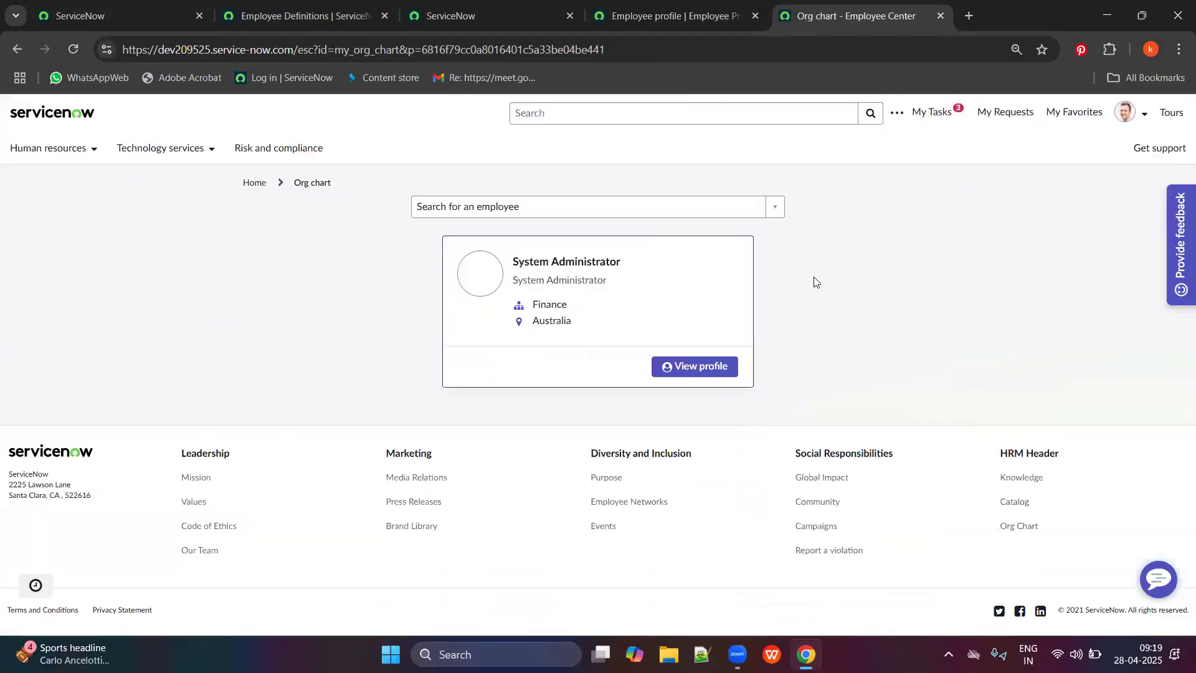
left_click(693, 367)
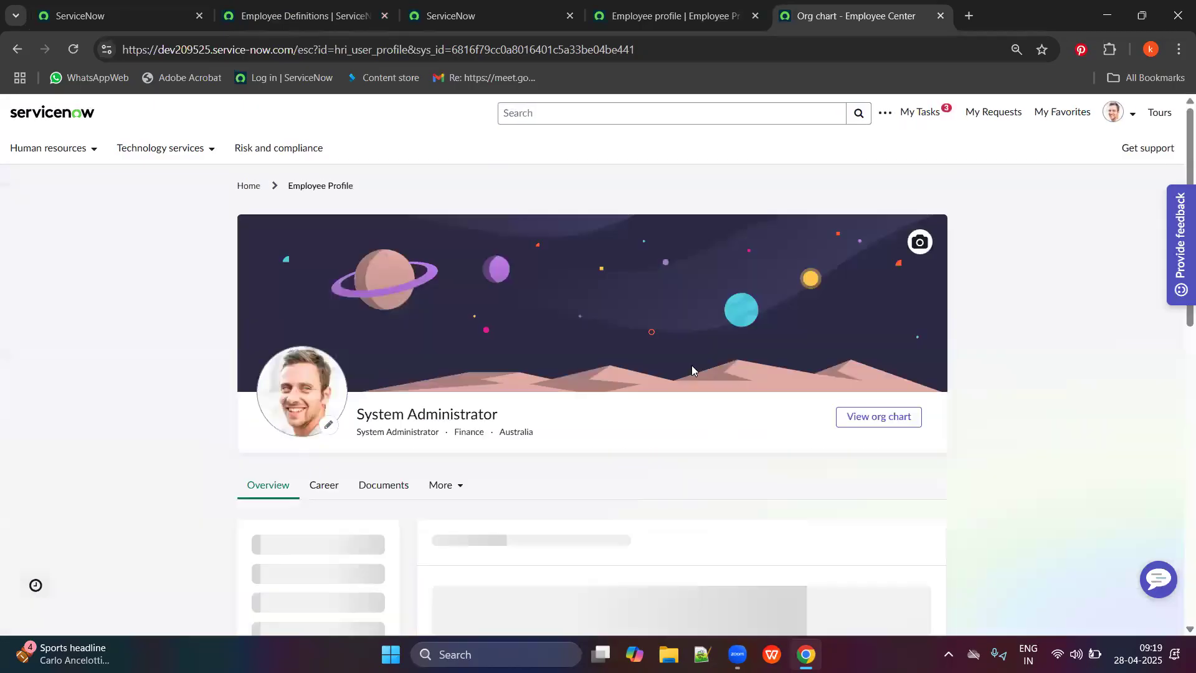
scroll(615, 357, "down", 3)
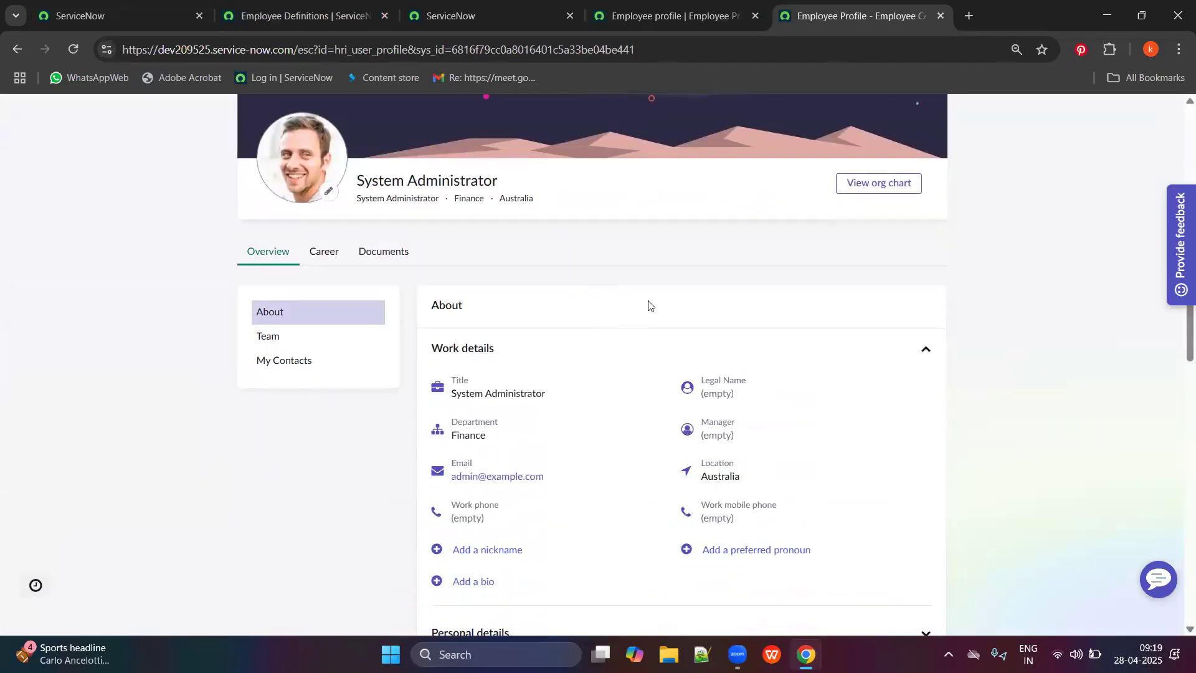
scroll(646, 304, "down", 2)
scroll(671, 305, "up", 5)
left_click(845, 270)
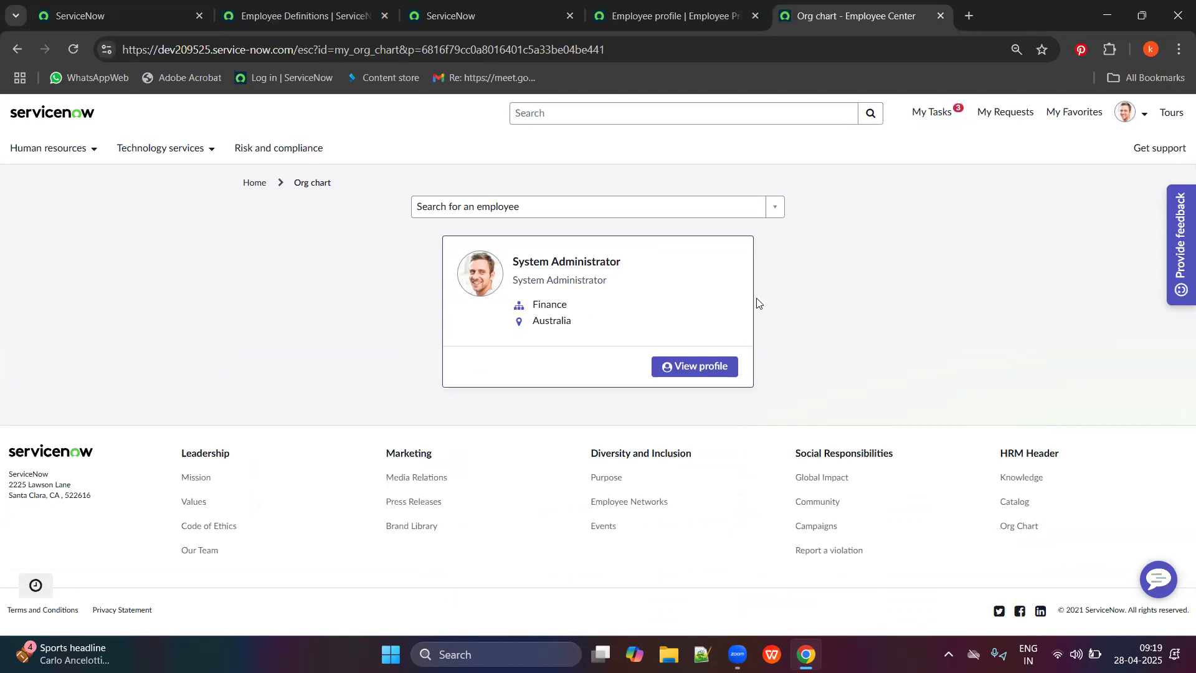
Open the Employee Profile from the account menu and scroll through its sections.
left_click(1127, 113)
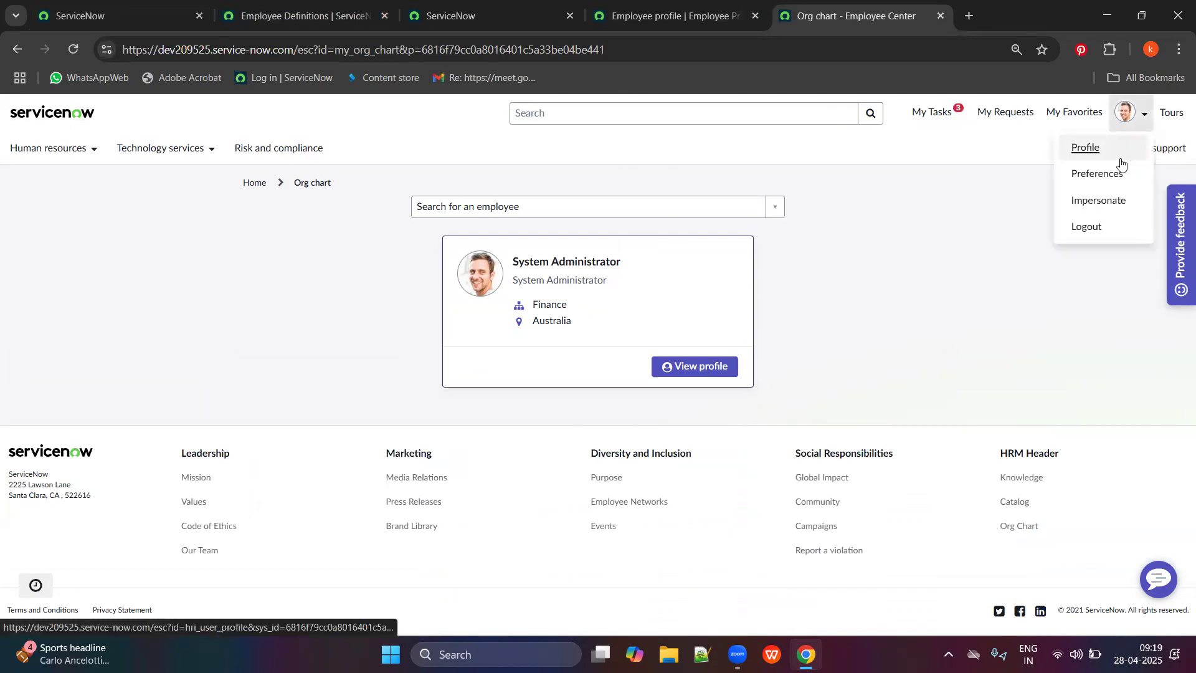
left_click(1090, 149)
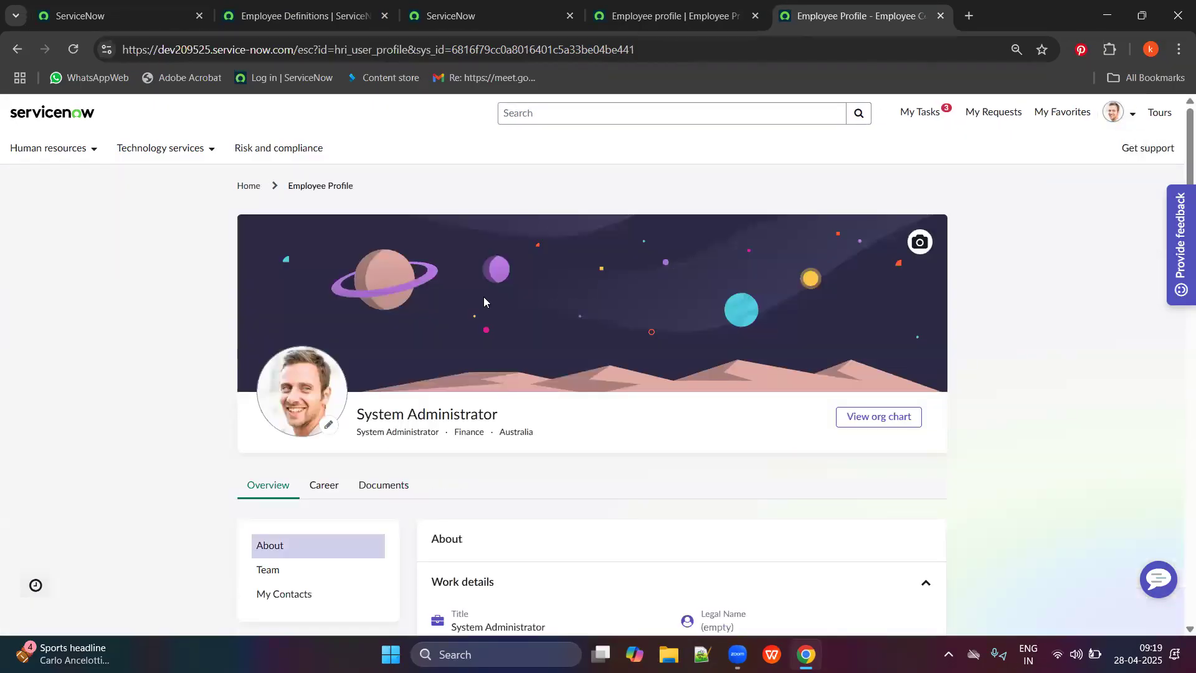
scroll(468, 404, "down", 3)
scroll(473, 392, "down", 5)
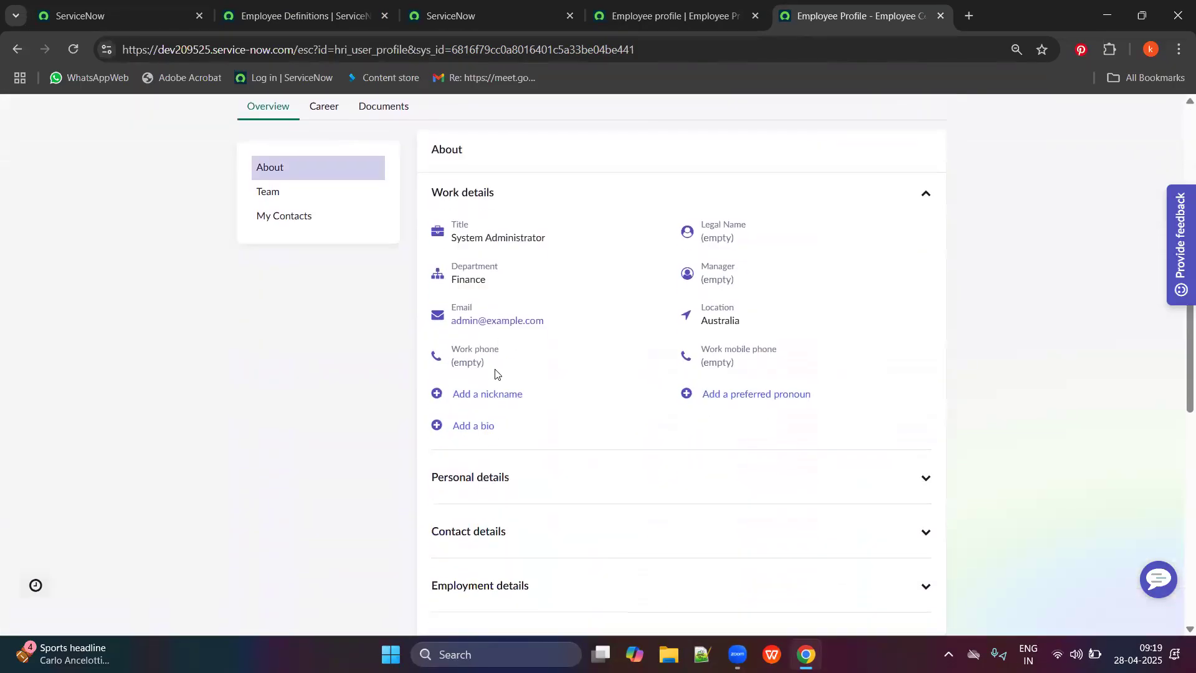
scroll(561, 269, "up", 4)
scroll(511, 265, "down", 1)
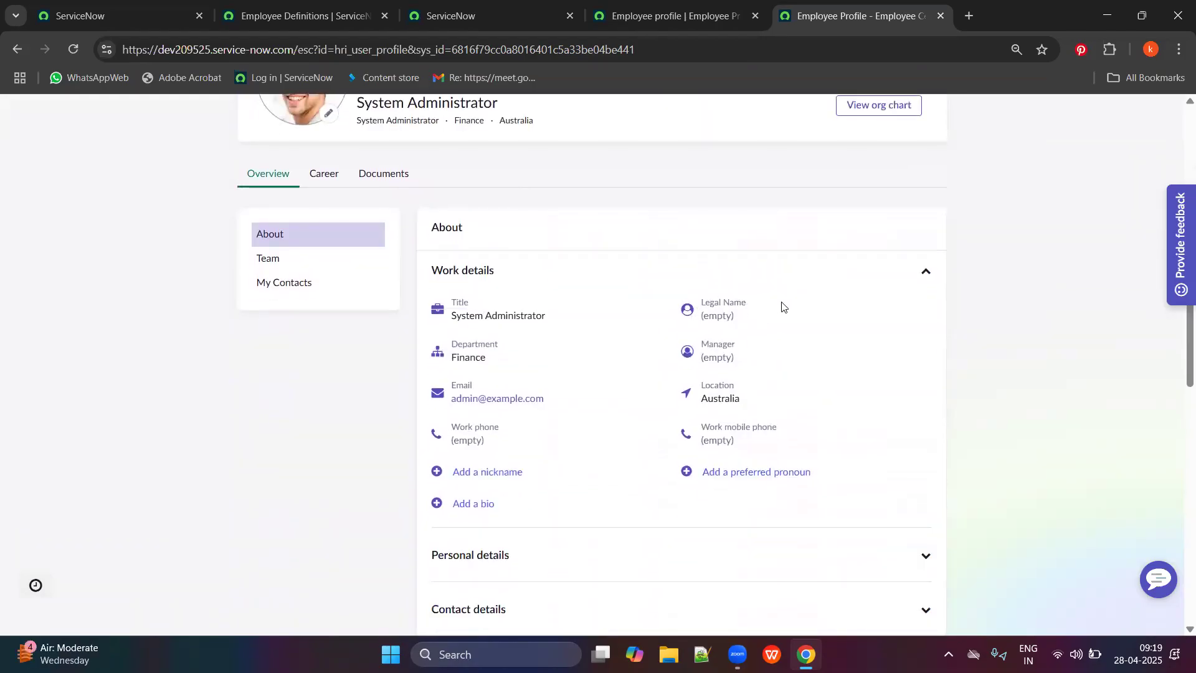
left_click_drag(722, 354, 790, 354)
left_click_drag(763, 396, 699, 398)
left_click(421, 316)
left_click_drag(446, 308, 457, 309)
left_click(451, 313)
Jump to the Team and My Contacts sections, view the org chart, then return.
left_click(296, 259)
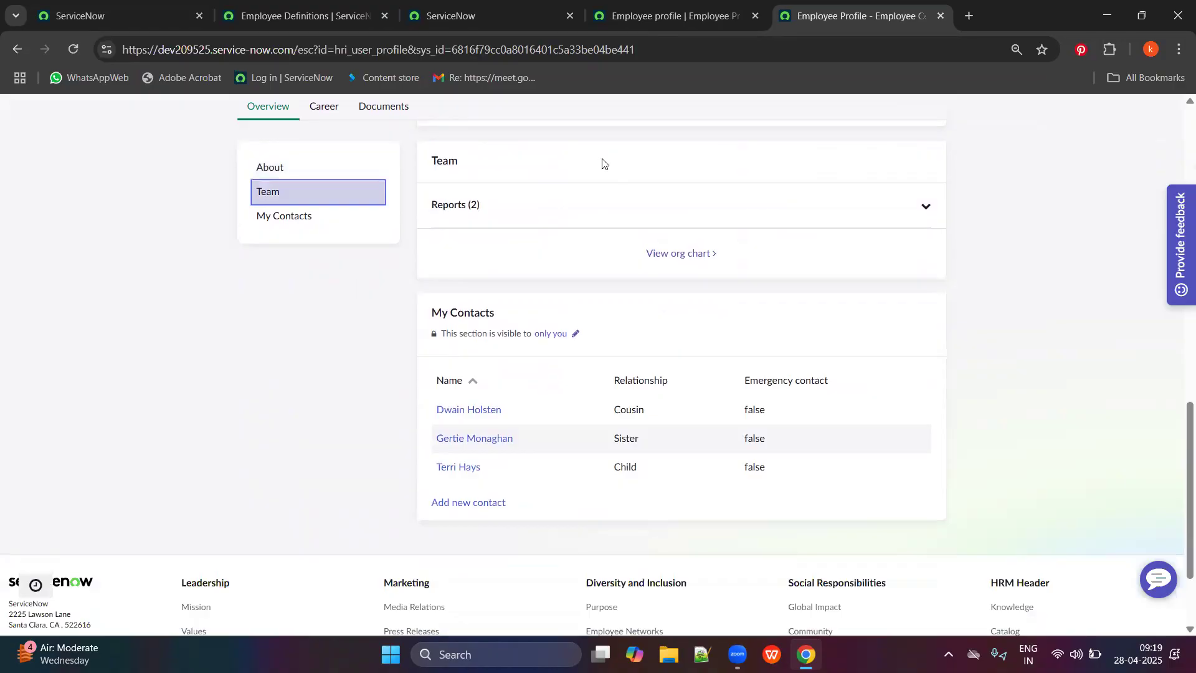
left_click(334, 219)
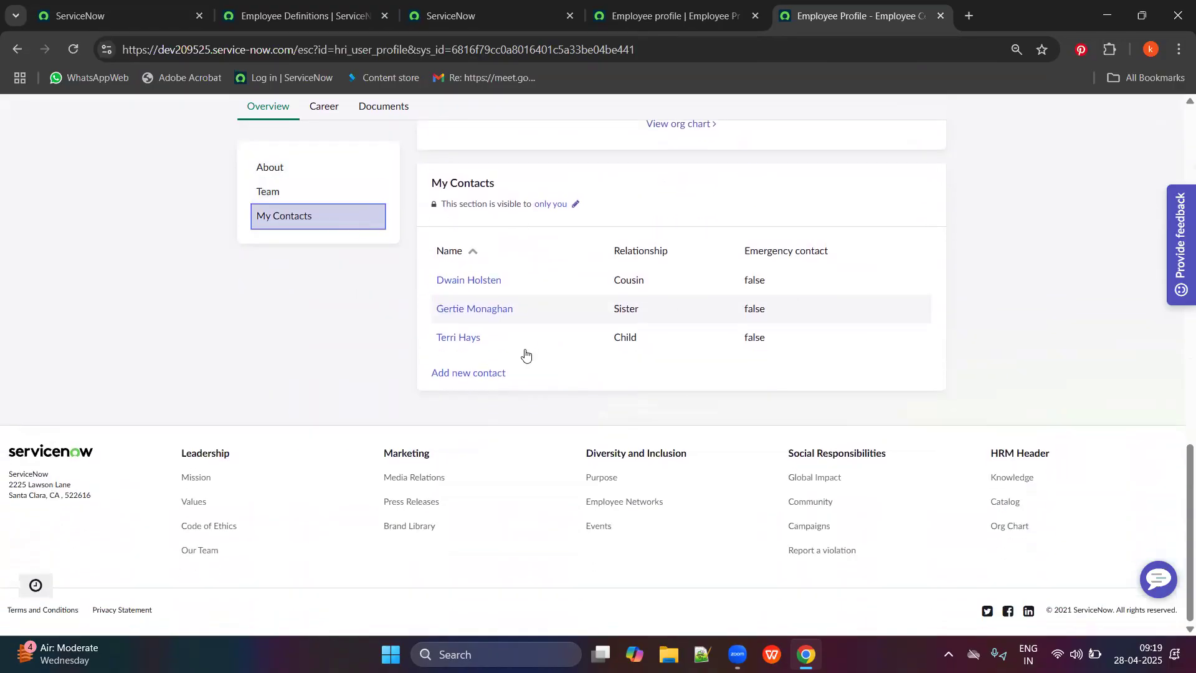
scroll(659, 327, "up", 5)
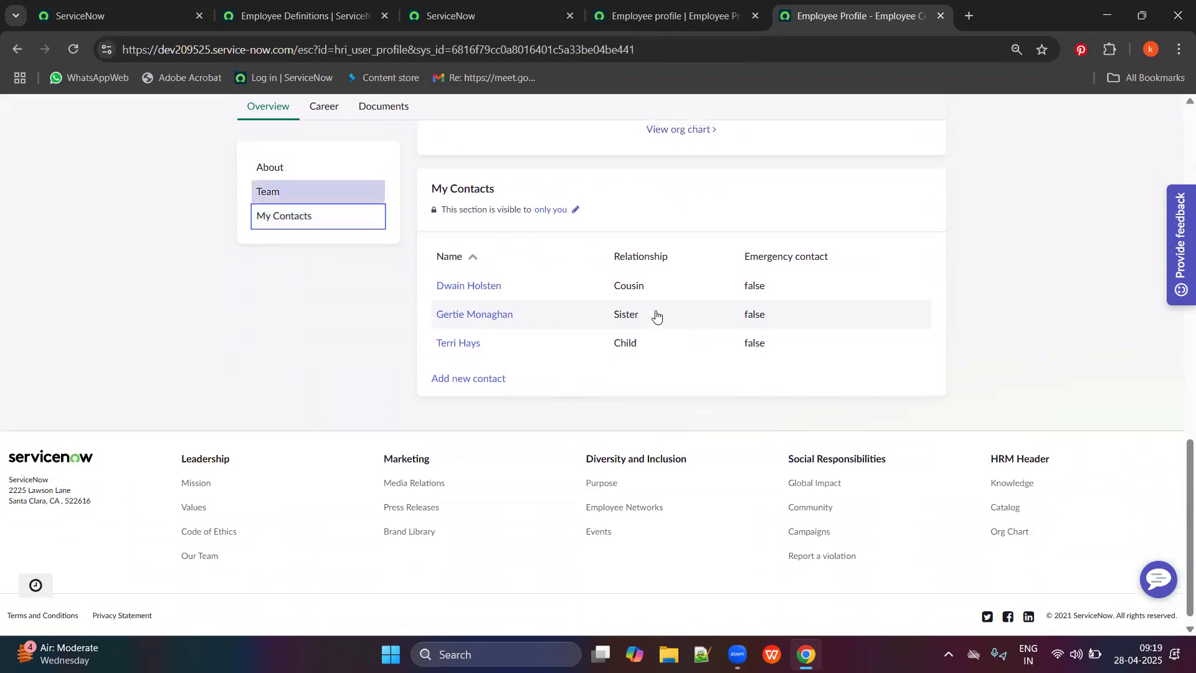
left_click(694, 439)
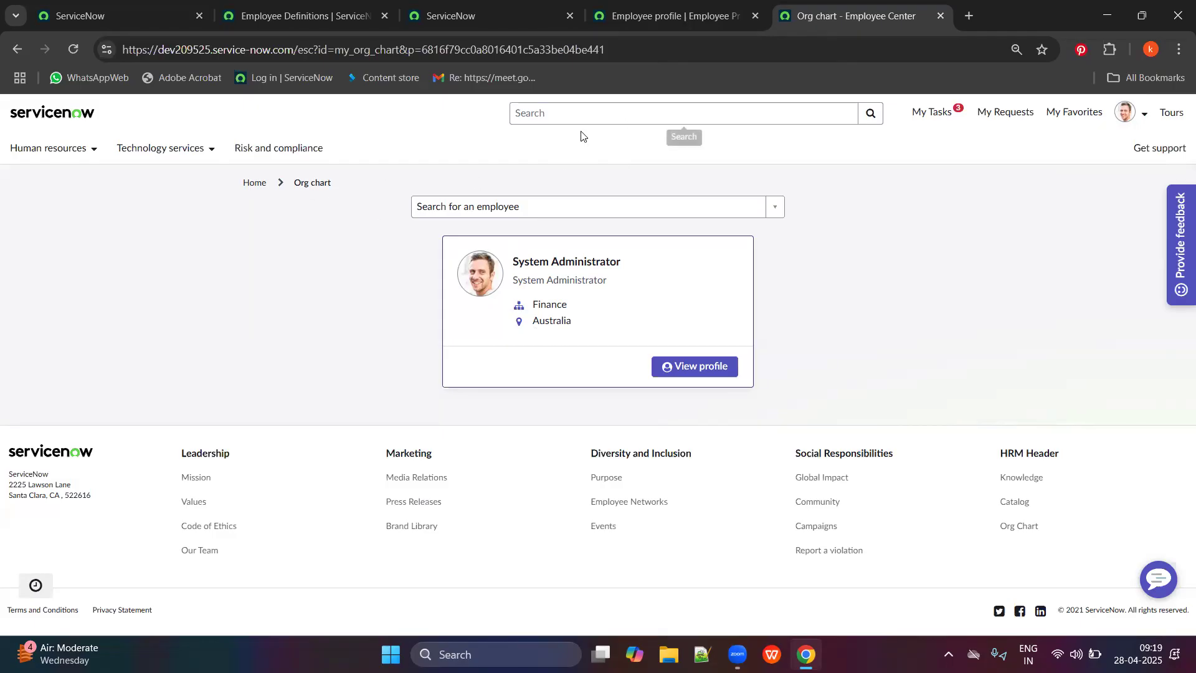
left_click(17, 50)
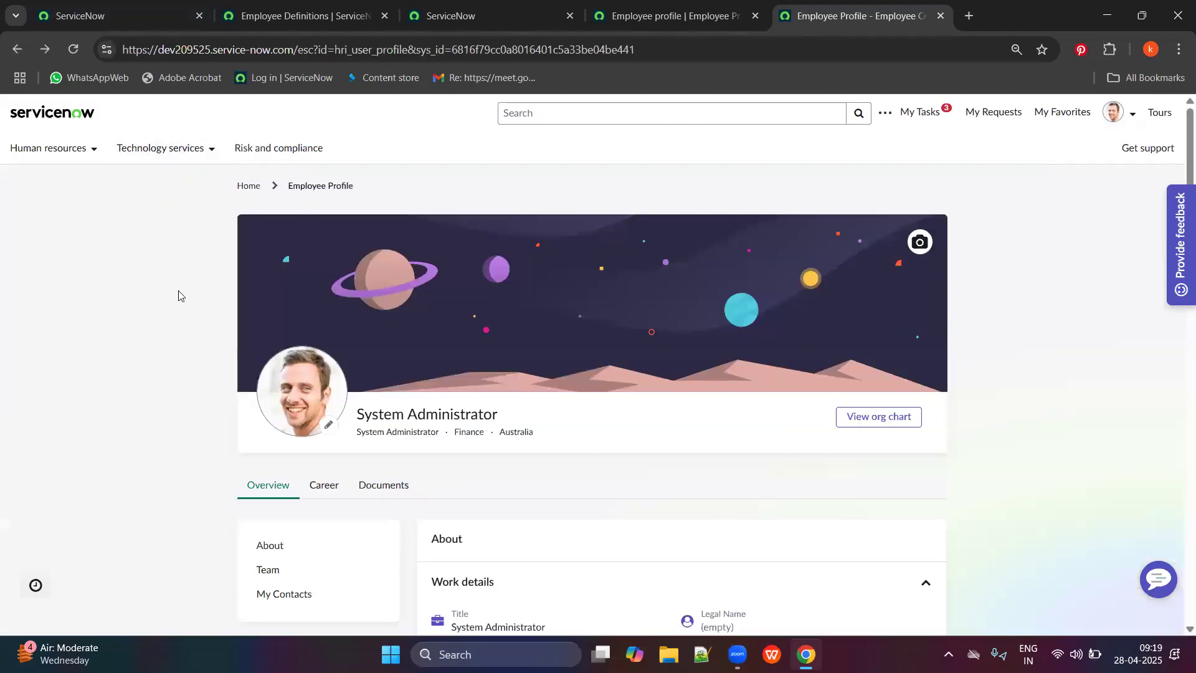
Highlight the System Administrator name heading and its subtitle line on the profile.
scroll(408, 507, "down", 1)
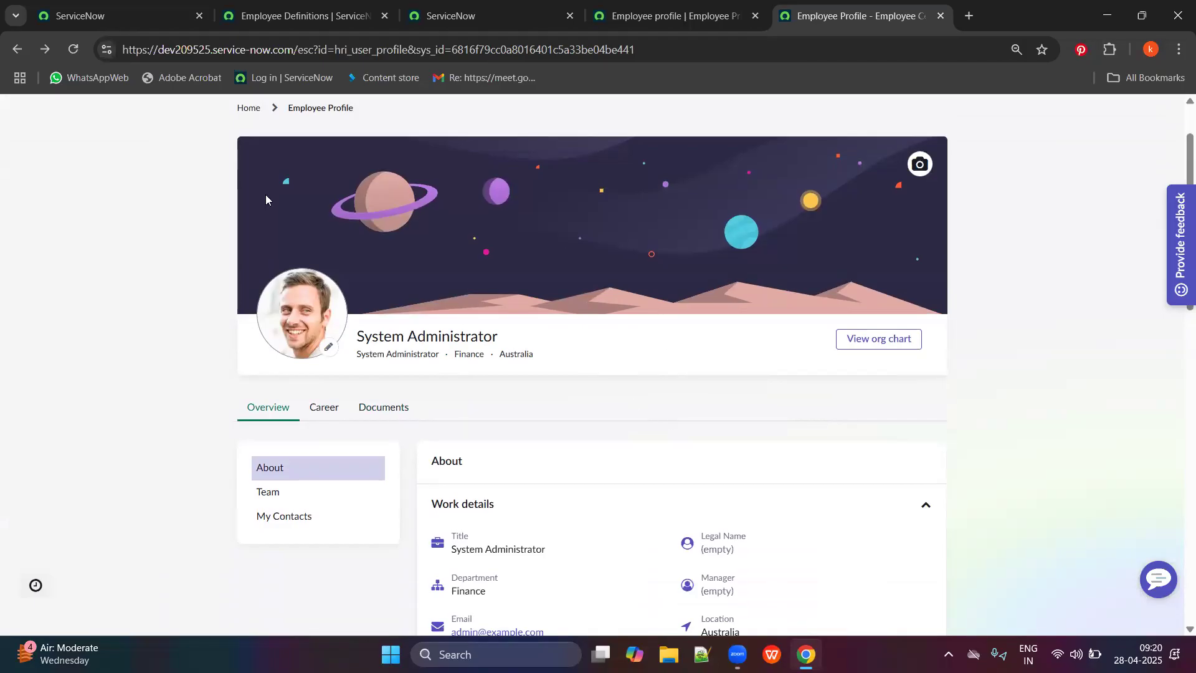
left_click_drag(355, 340, 546, 338)
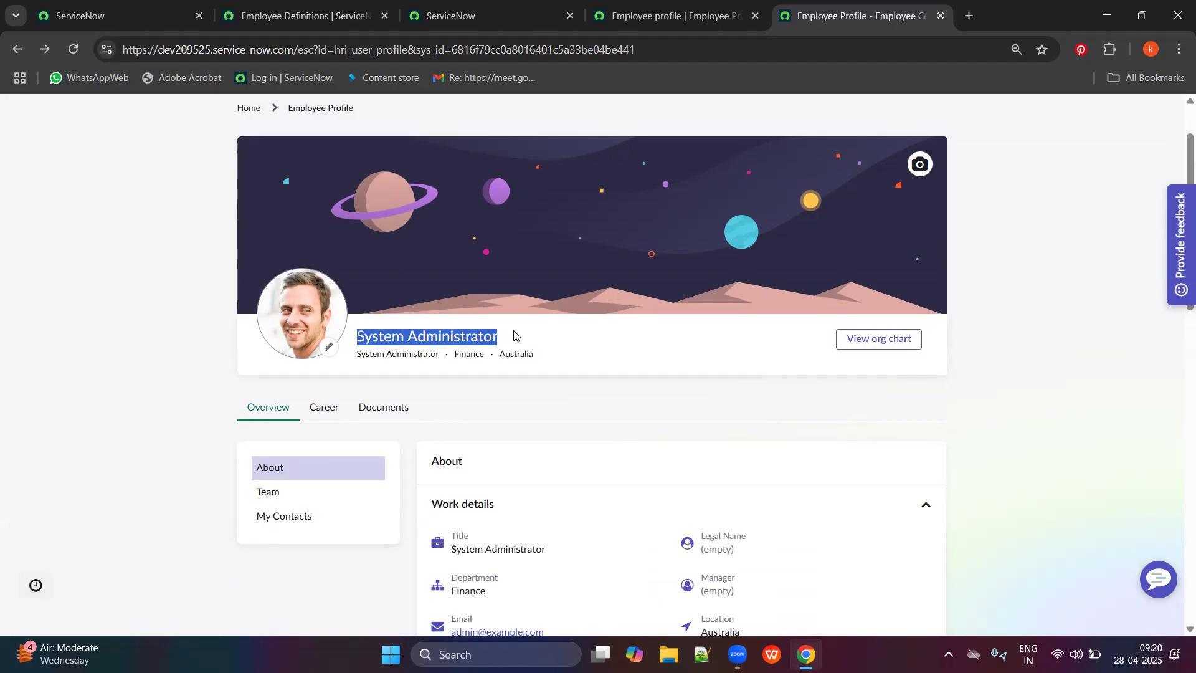
left_click_drag(361, 354, 562, 360)
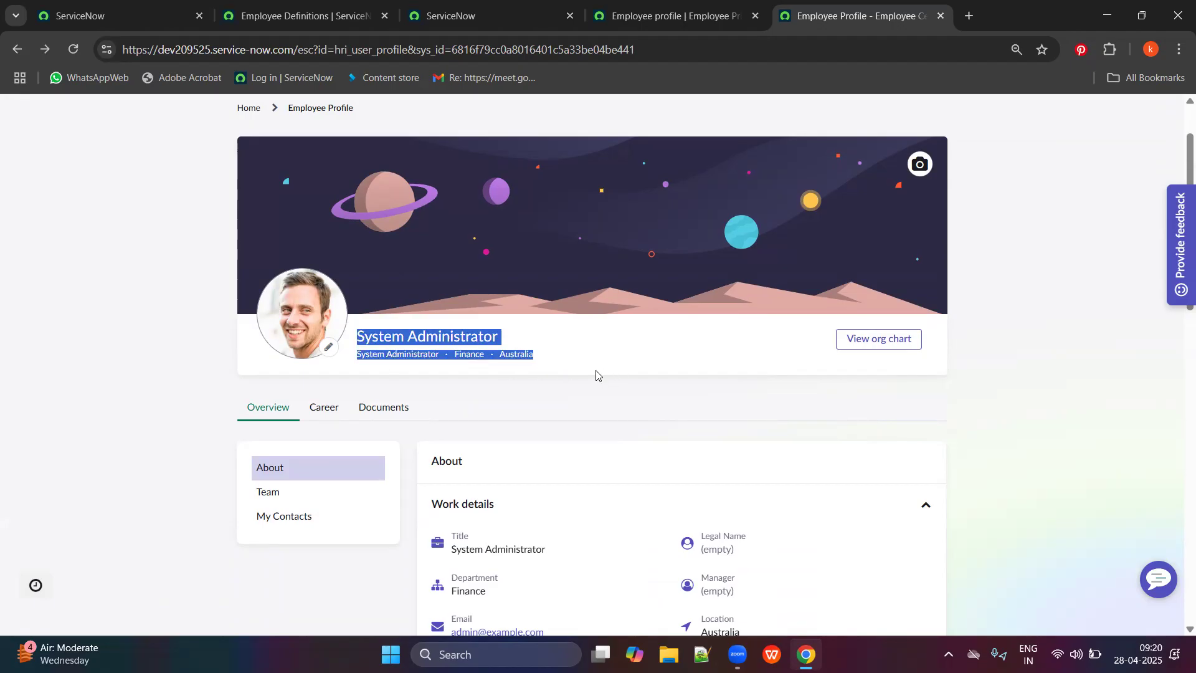
left_click(559, 369)
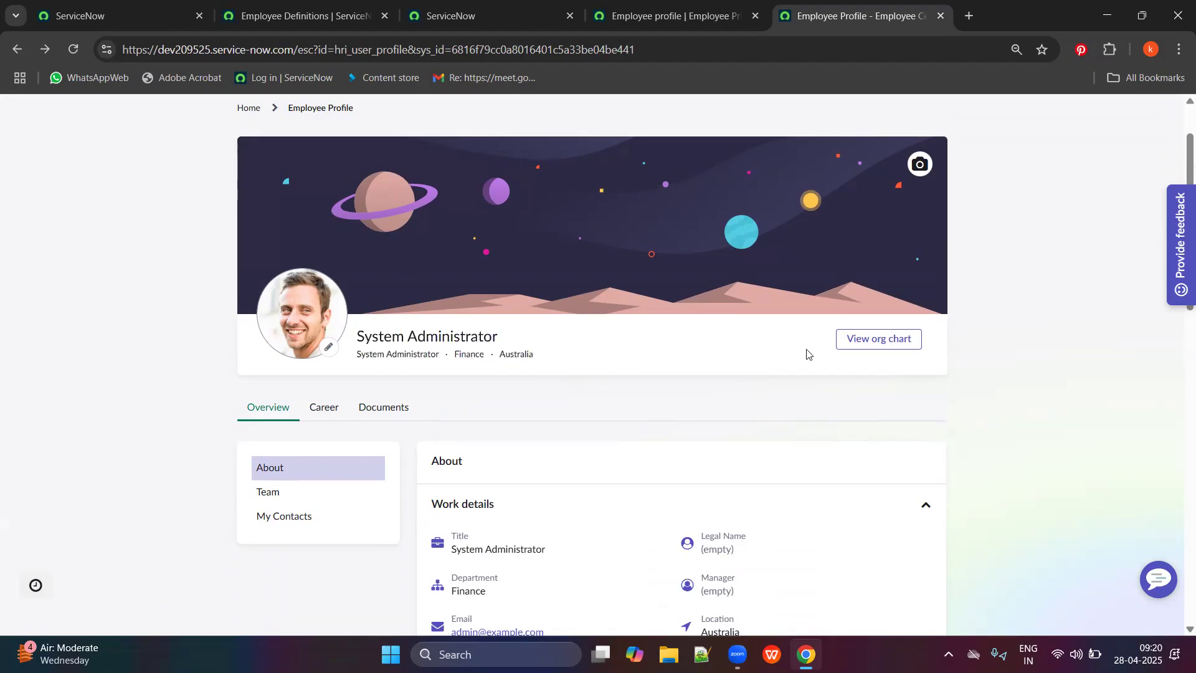
left_click_drag(929, 334, 1016, 325)
left_click(1024, 359)
scroll(395, 397, "down", 1)
Review the Career and Overview details and the Team and My Contacts sections.
left_click(326, 334)
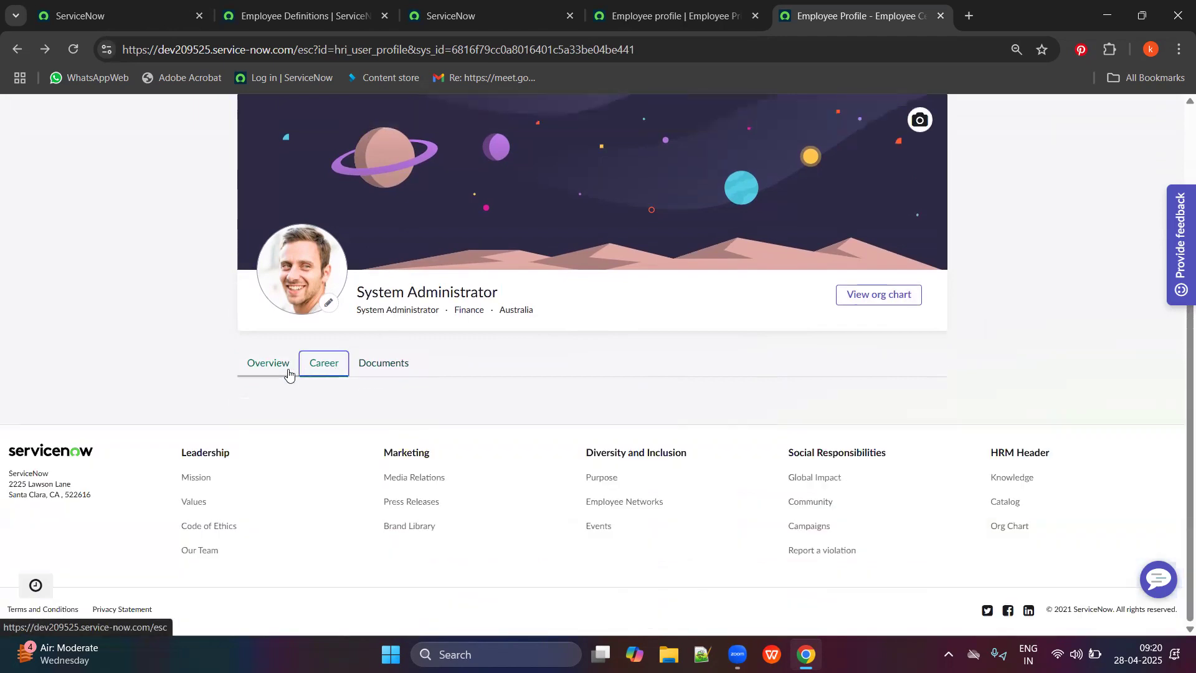
left_click(286, 368)
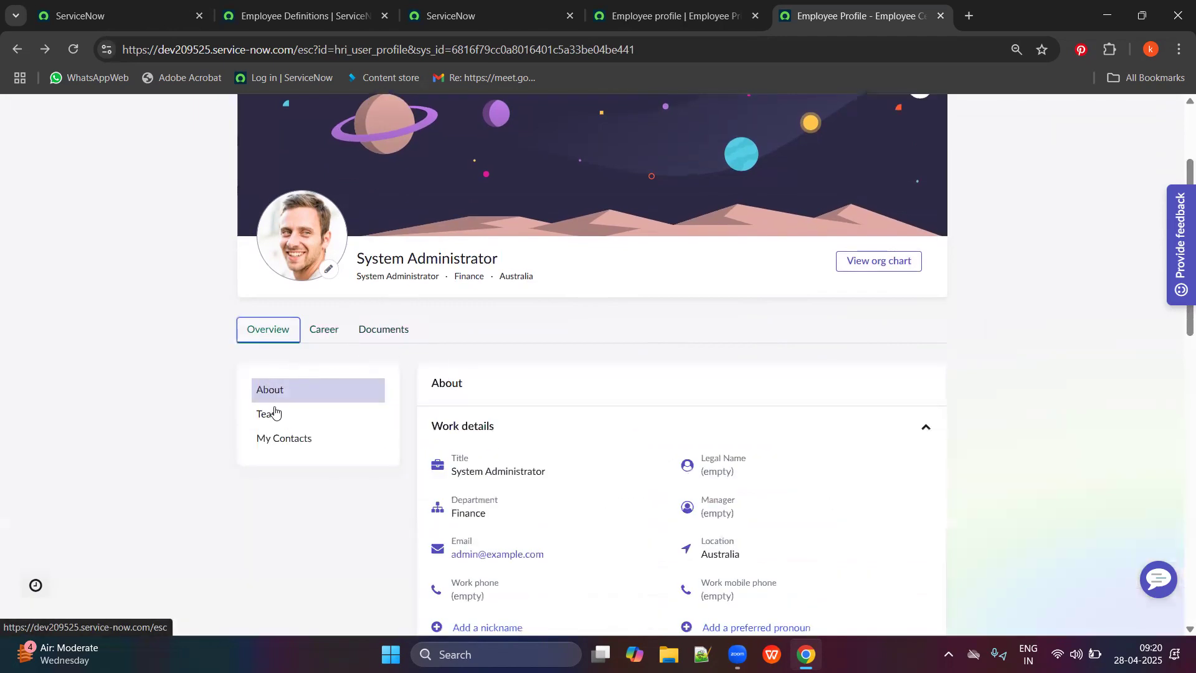
scroll(401, 377, "down", 1)
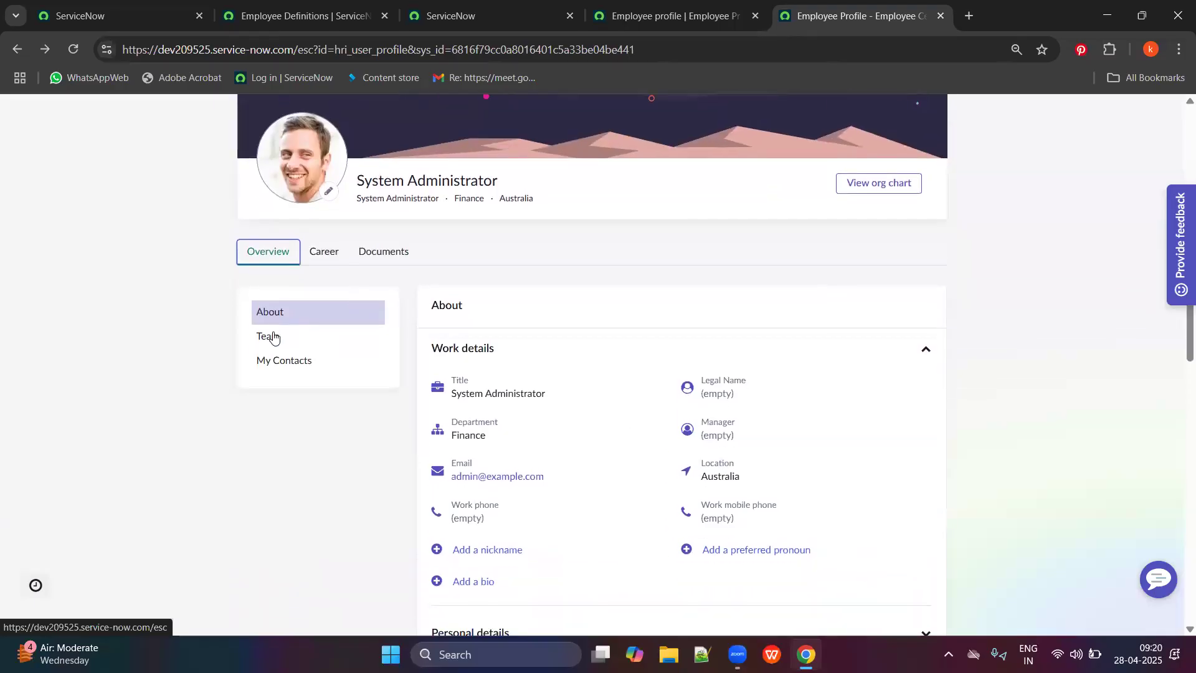
left_click(274, 338)
left_click(301, 231)
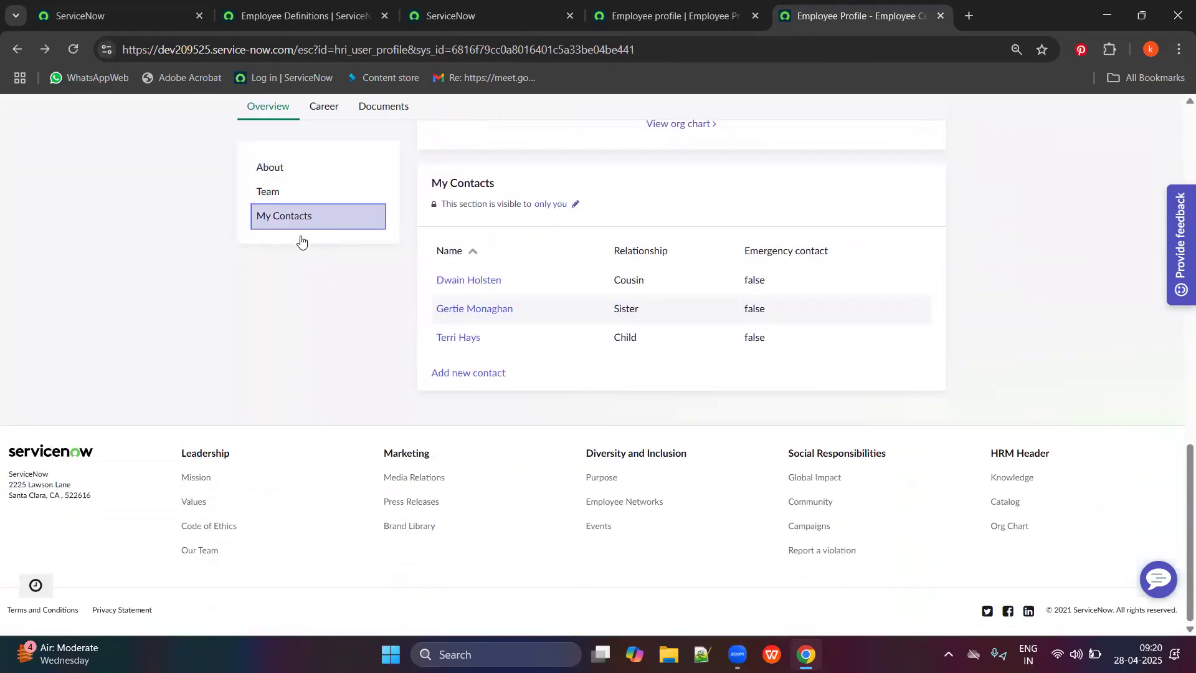
scroll(374, 285, "up", 13)
scroll(774, 348, "down", 1)
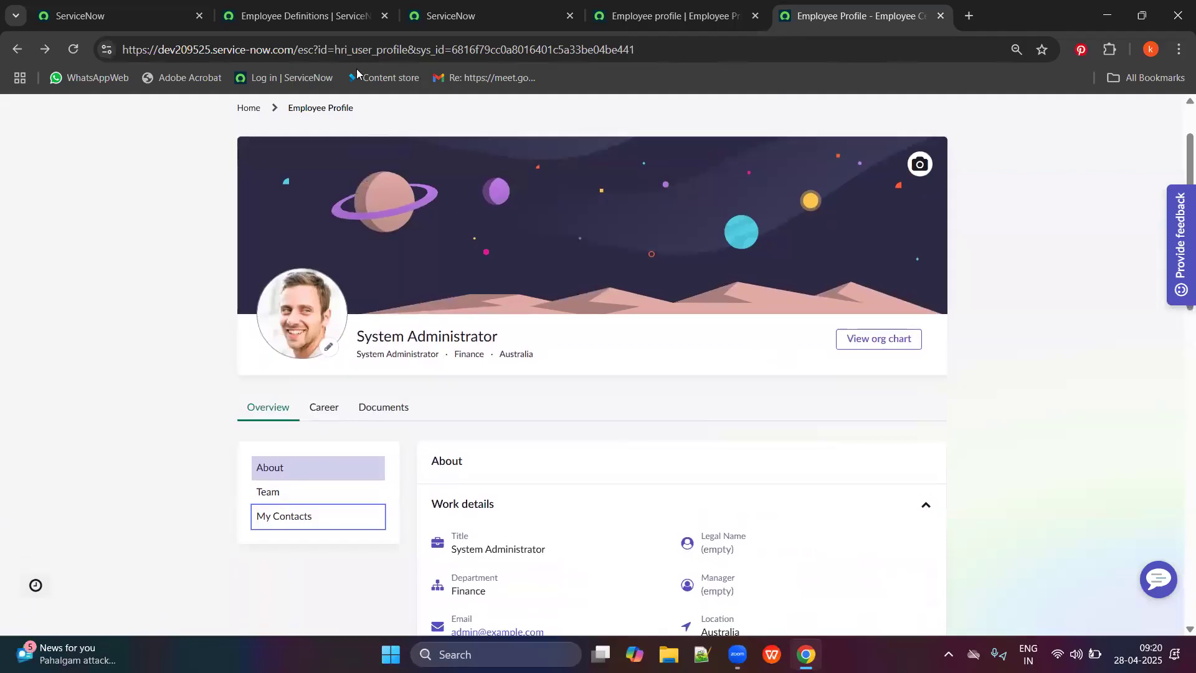
left_click(306, 16)
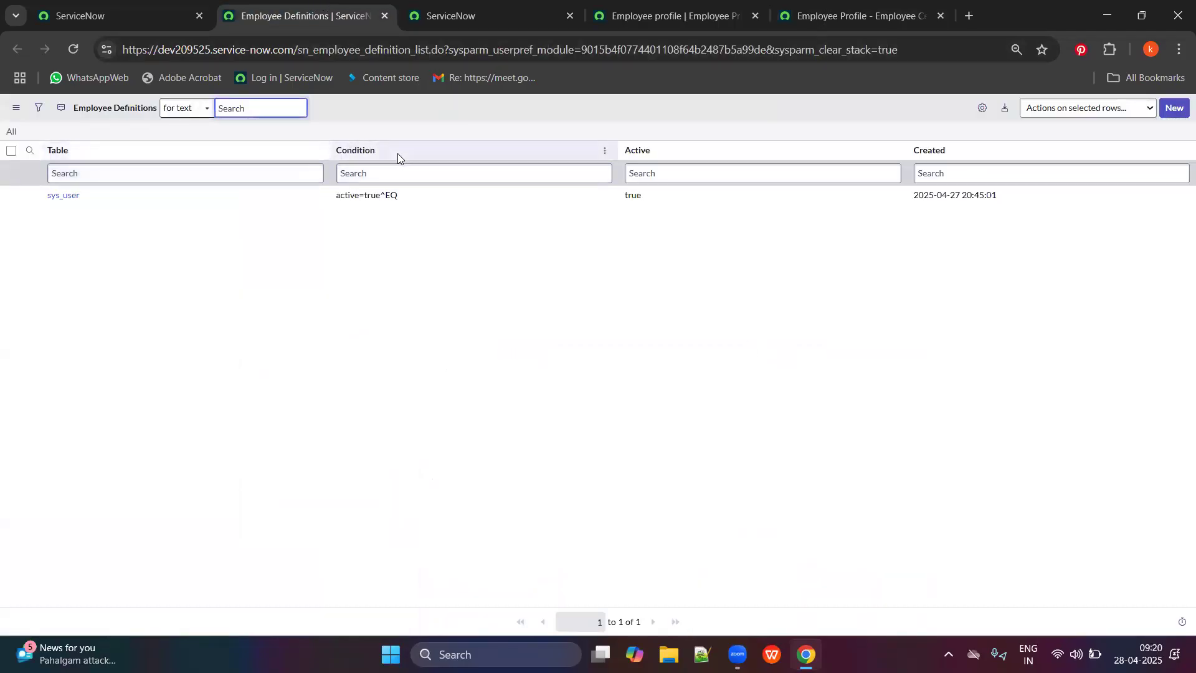
Open the sys_user employee definition and change its table to HR Profile.
left_click(63, 196, "ctrl")
left_click(415, 9)
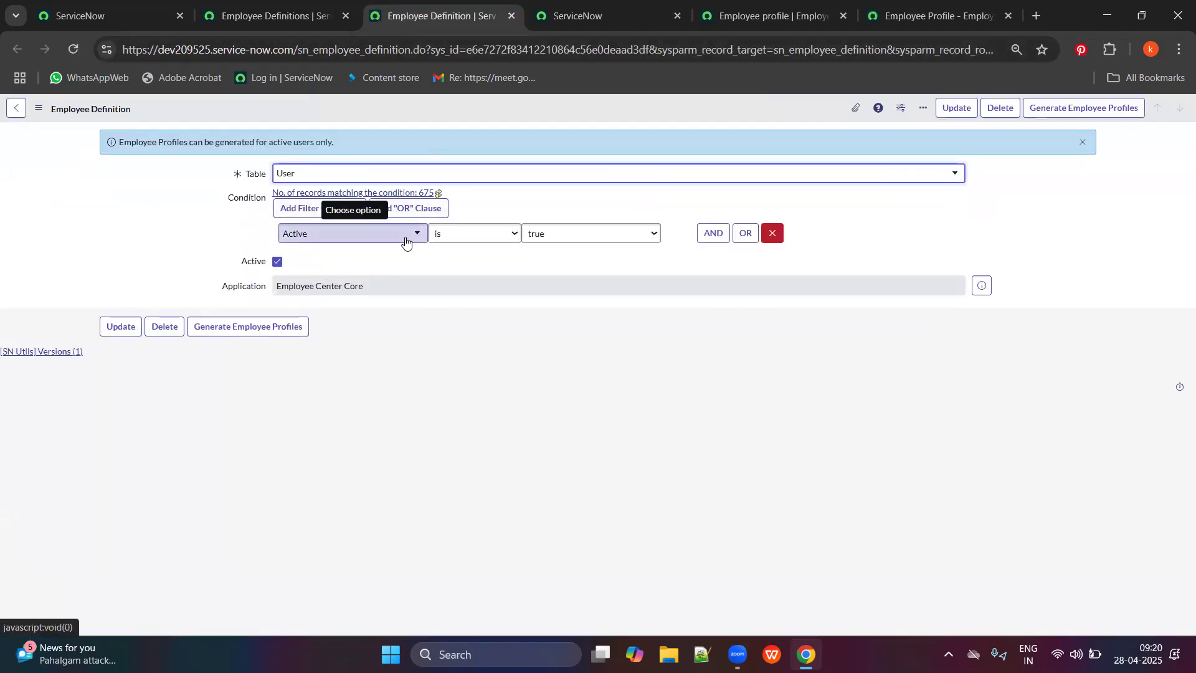
left_click(406, 240)
left_click(410, 238)
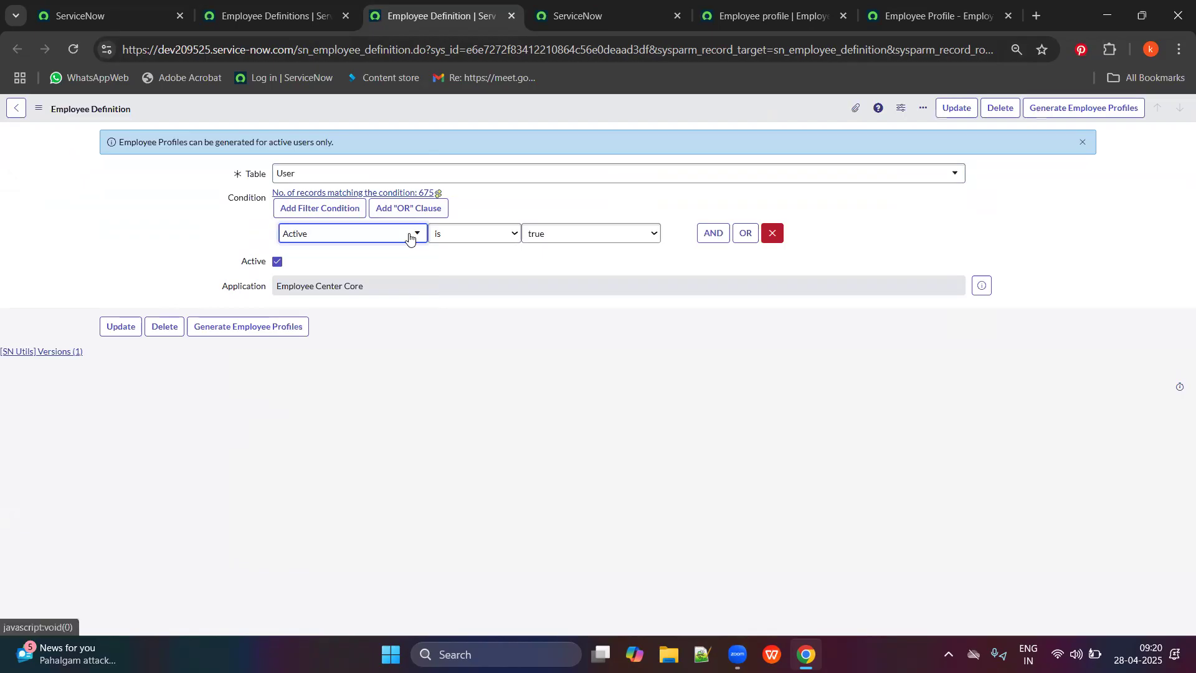
left_click(306, 179)
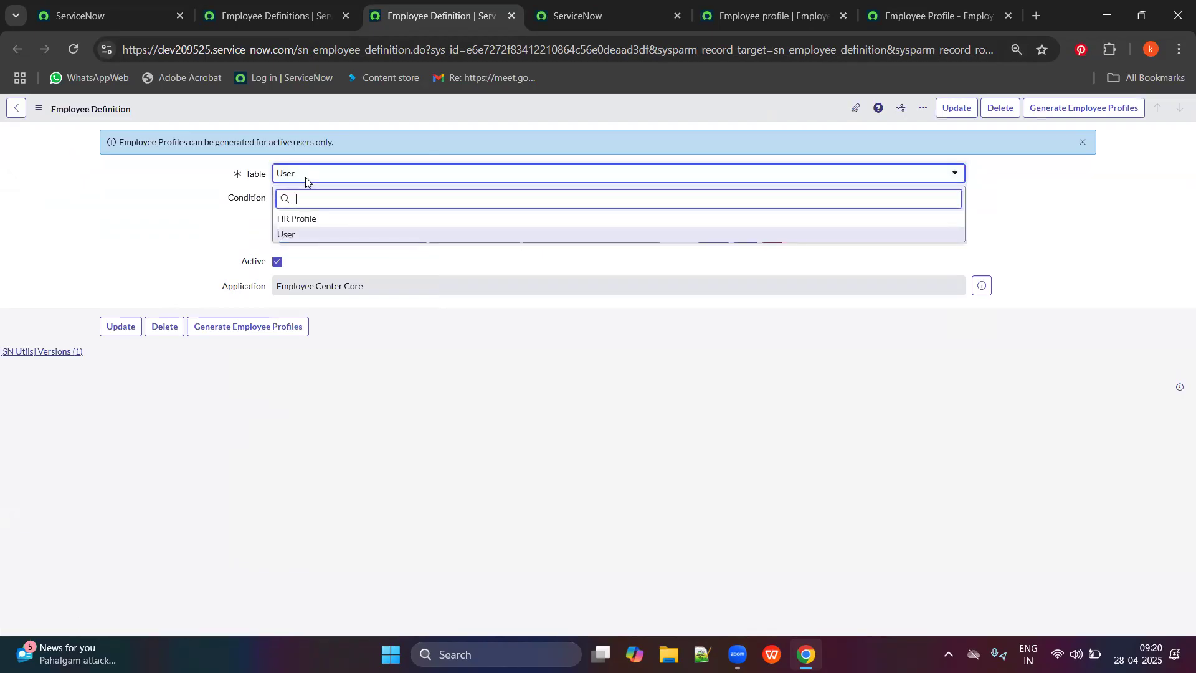
left_click(304, 218)
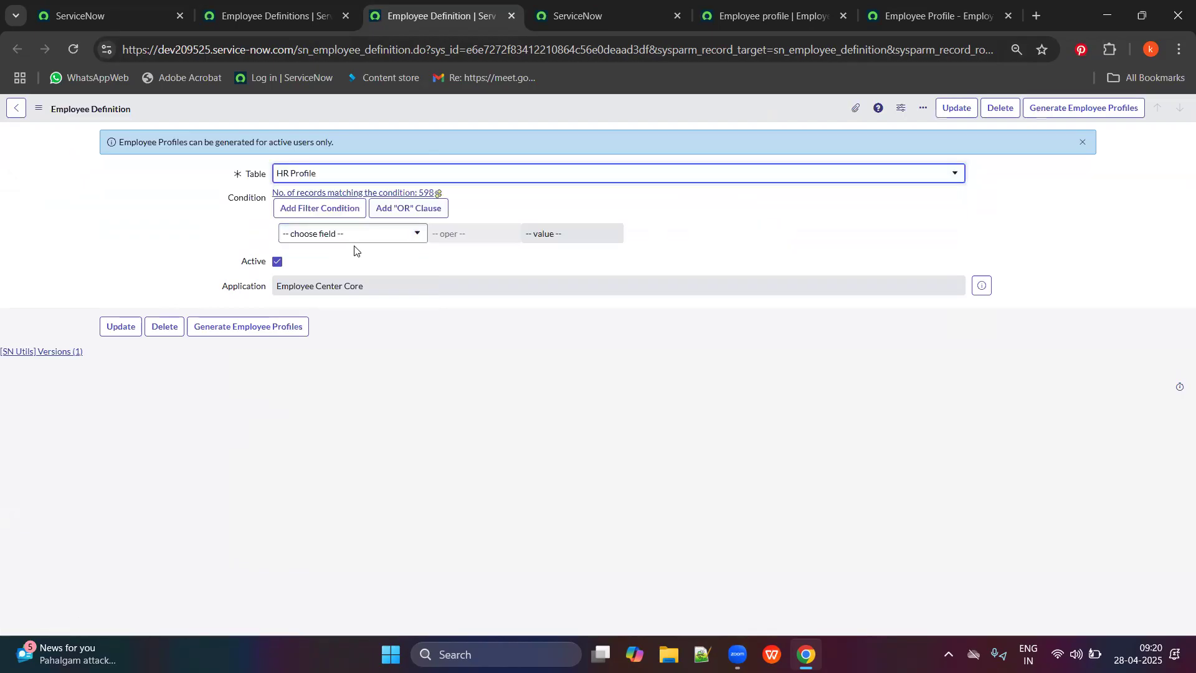
Base the definition's condition on the HR Profile User field.
left_click(401, 239)
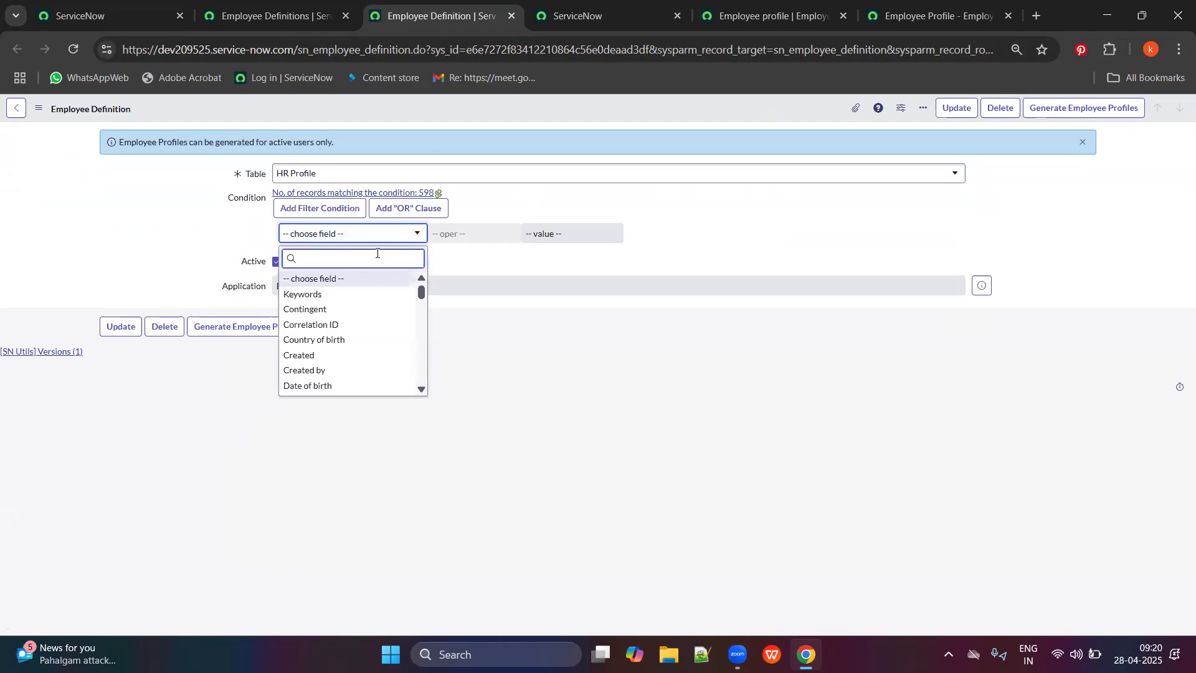
type("ac")
key("BackSpace")
key("BackSpace")
scroll(374, 364, "down", 8)
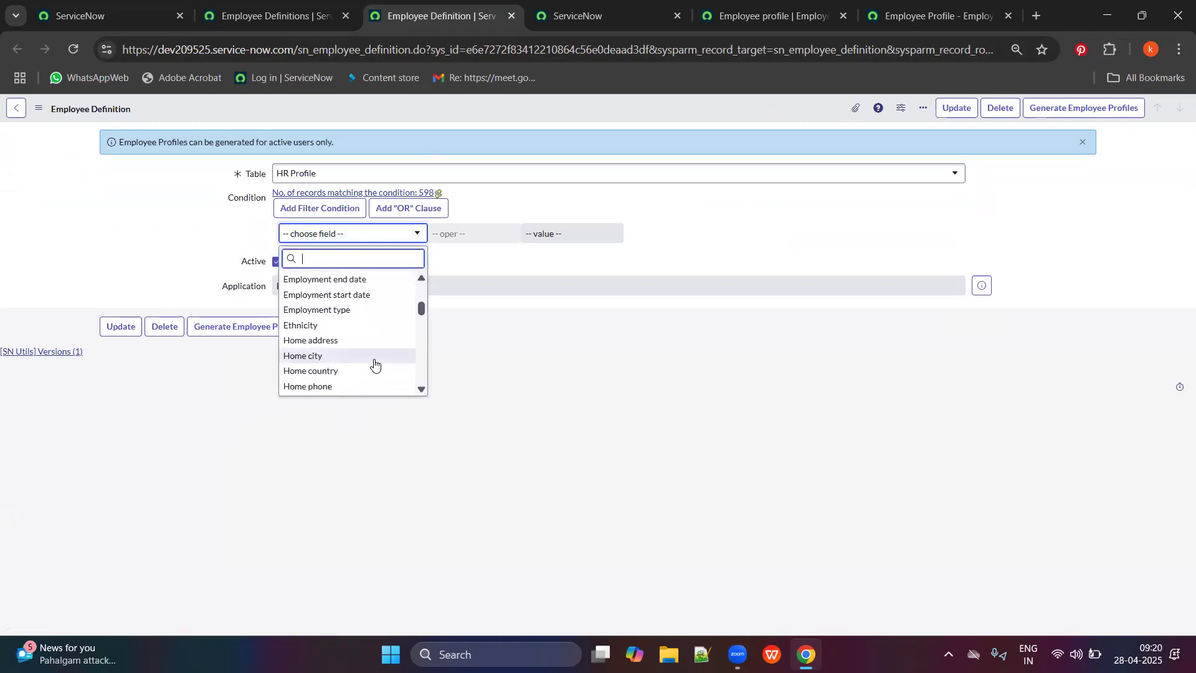
scroll(358, 352, "down", 6)
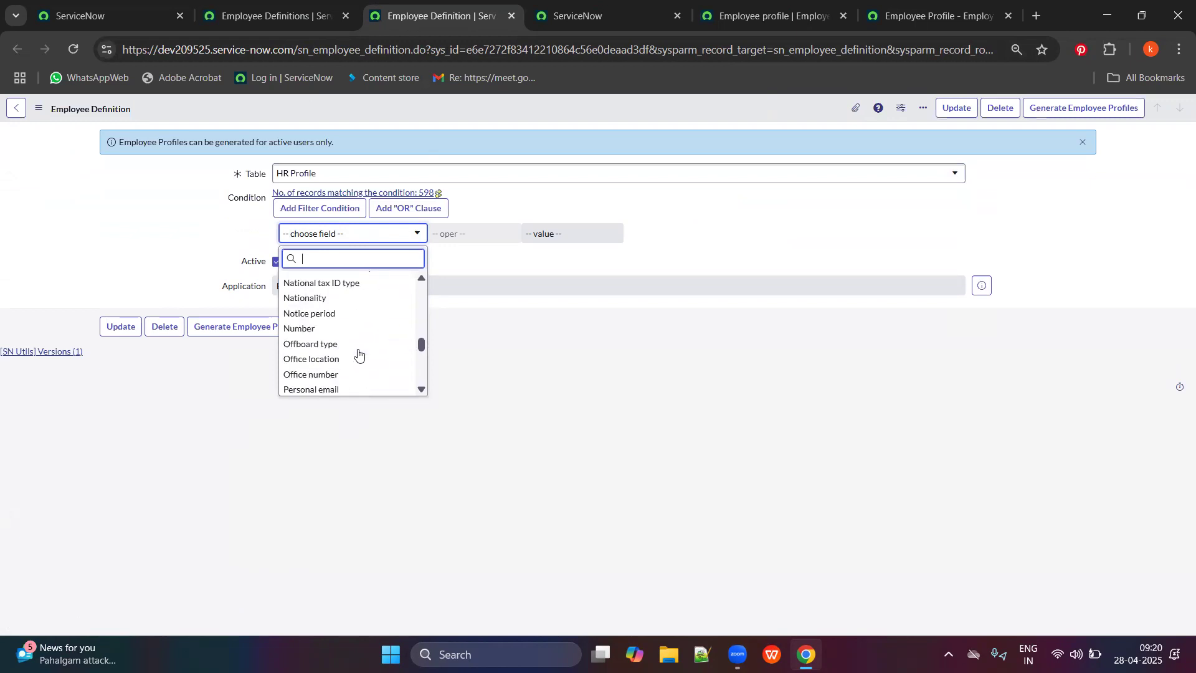
scroll(355, 354, "down", 2)
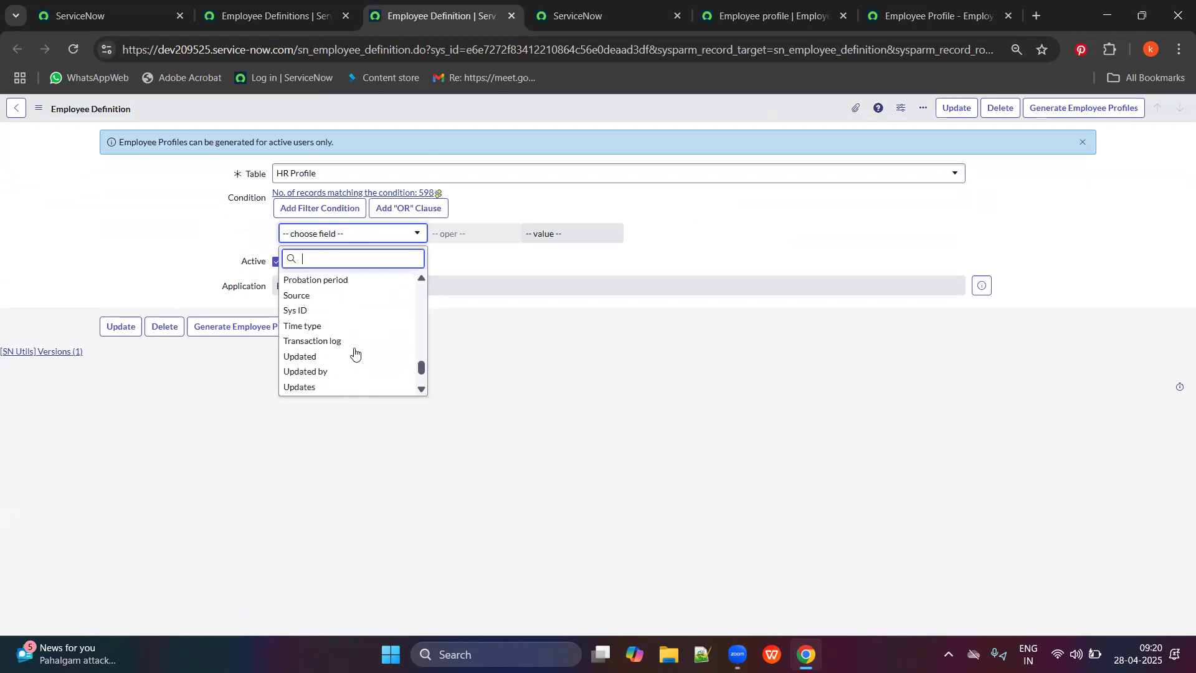
scroll(355, 354, "down", 2)
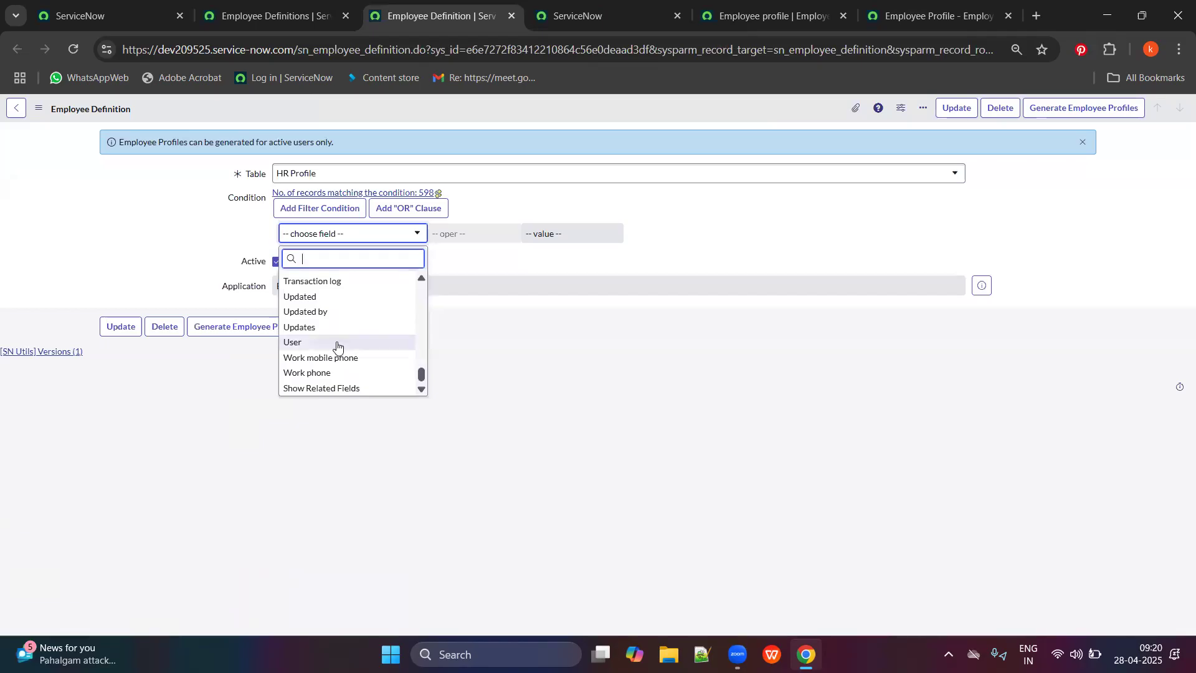
left_click(325, 347)
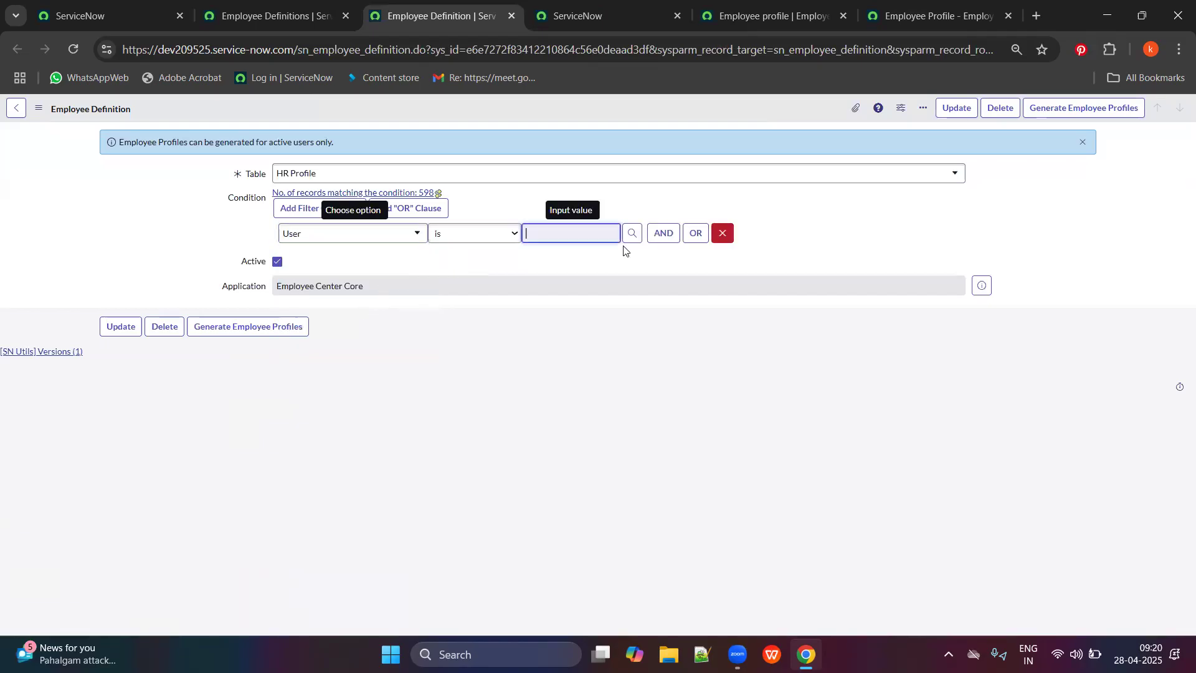
Browse the condition field list, trying searches for 'de' and 'cou' before clearing them.
left_click(364, 232)
scroll(352, 342, "up", 2)
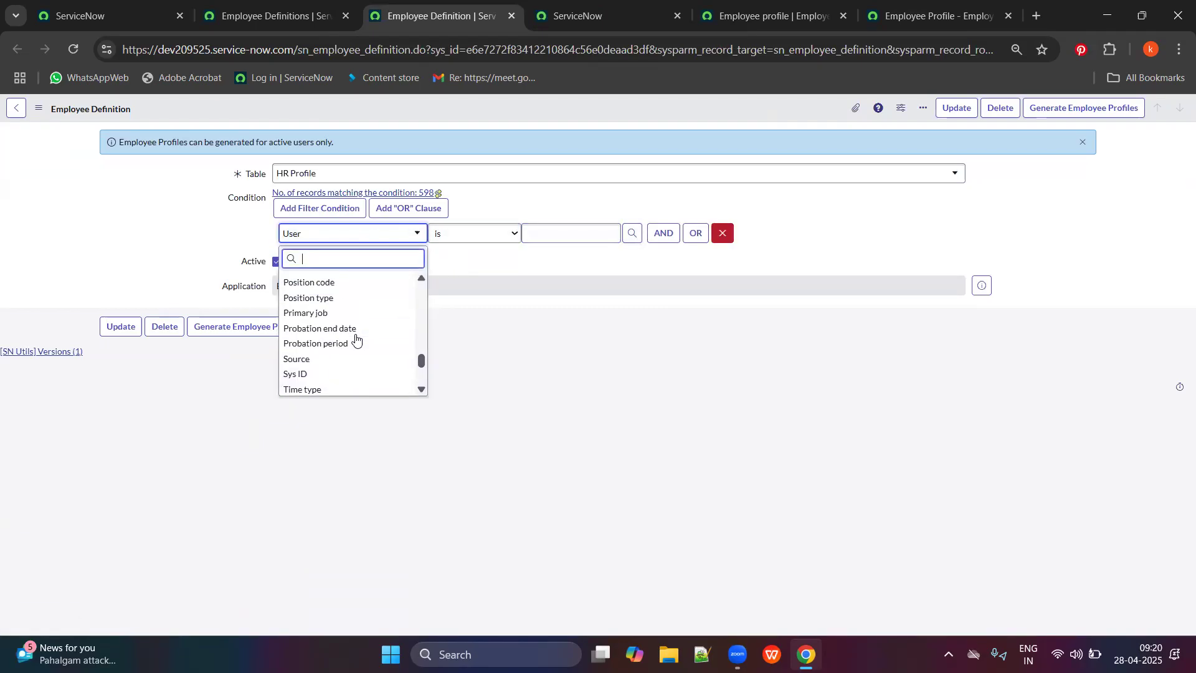
scroll(348, 342, "up", 8)
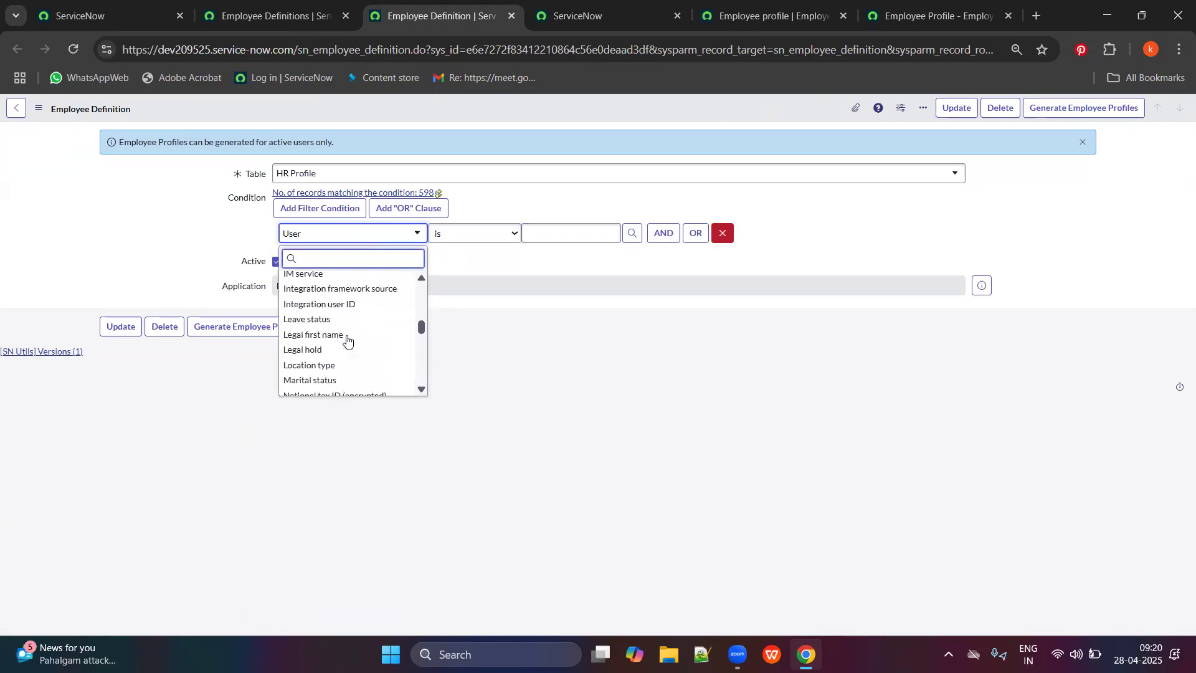
scroll(352, 335, "up", 1)
scroll(353, 333, "up", 2)
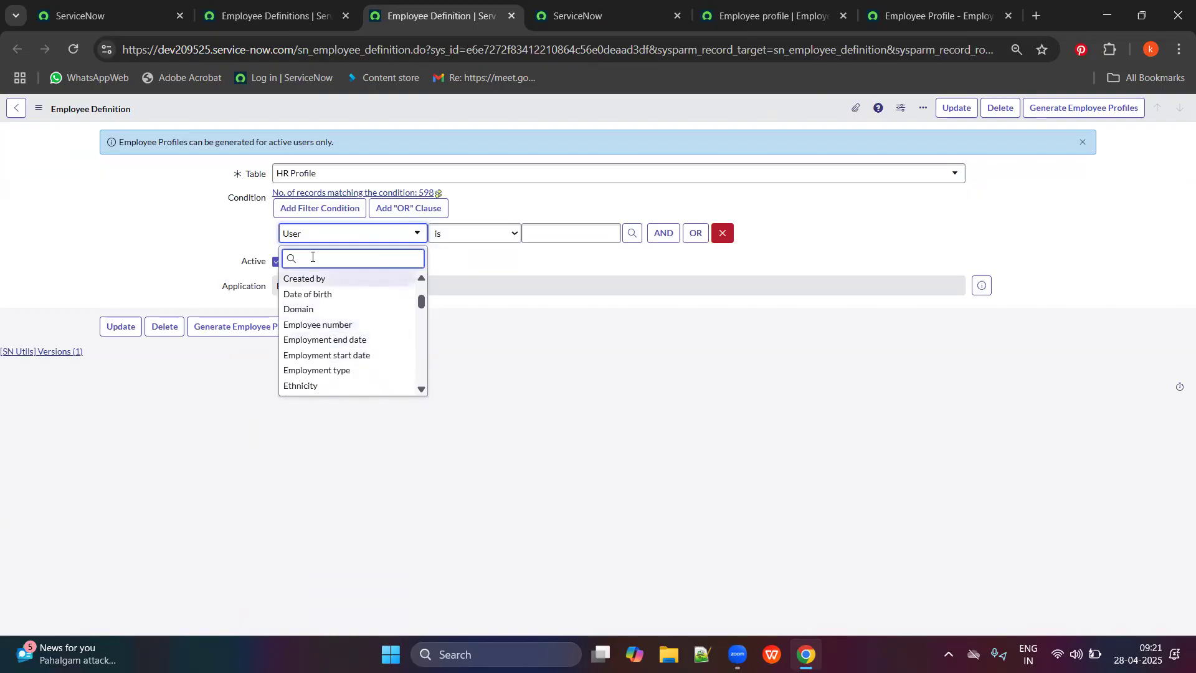
scroll(320, 353, "up", 2)
scroll(306, 339, "up", 1)
scroll(368, 337, "down", 10)
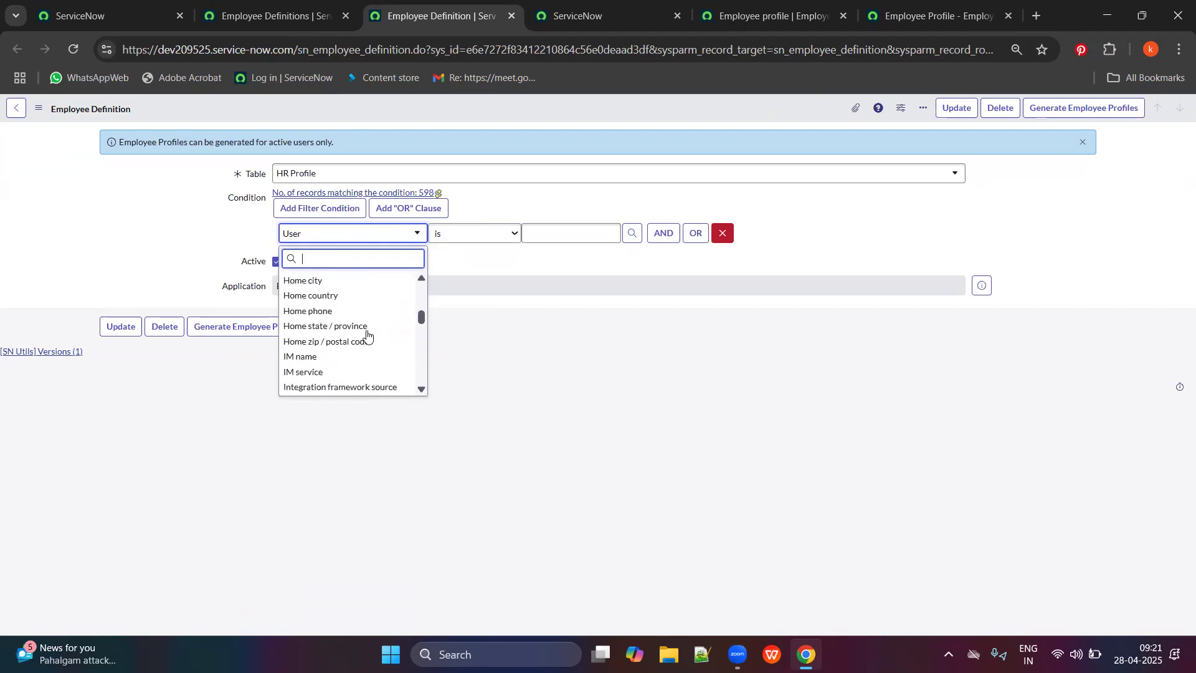
scroll(360, 344, "down", 3)
type("de")
key("BackSpace")
key("BackSpace")
type("c")
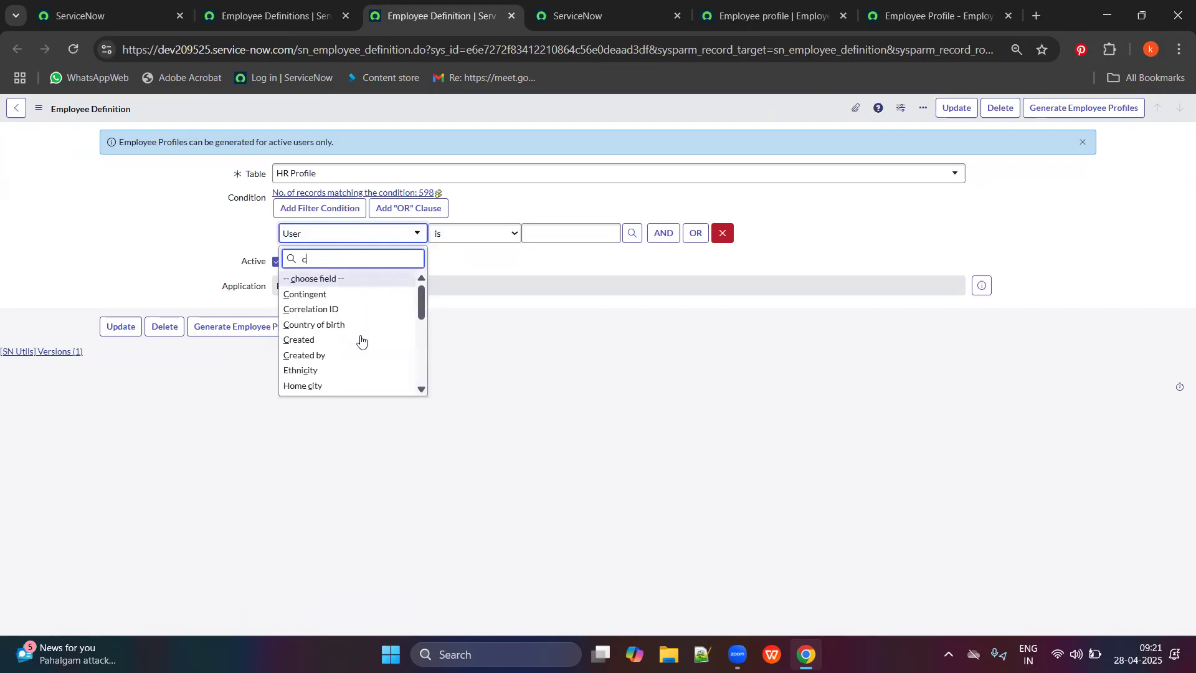
type("ou")
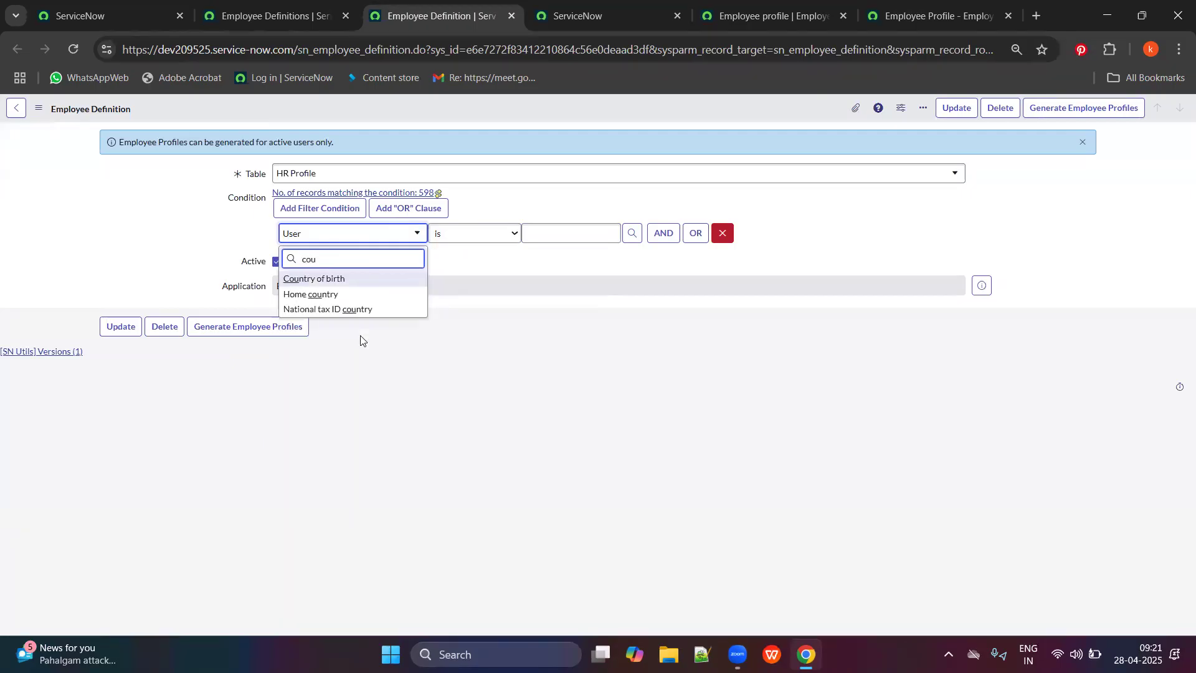
key("BackSpace")
key("BackSpace")
key("BackSpace")
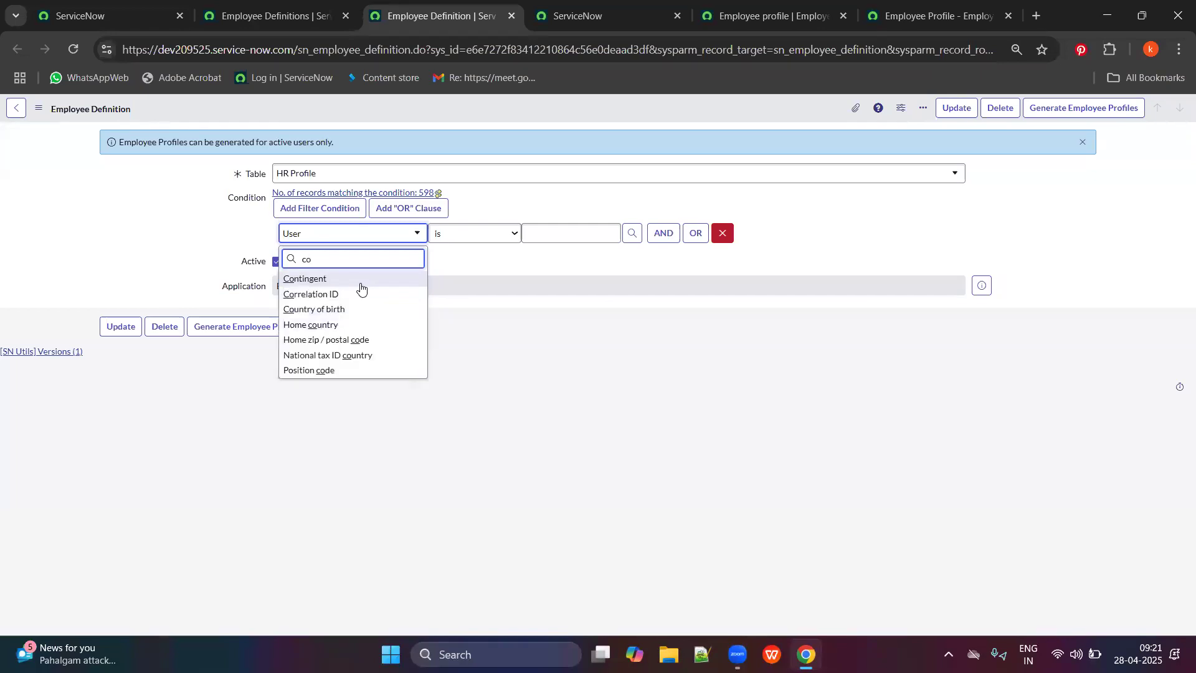
Close the field and table lists and reload the form, raising the unsaved-changes prompt.
left_click(378, 168)
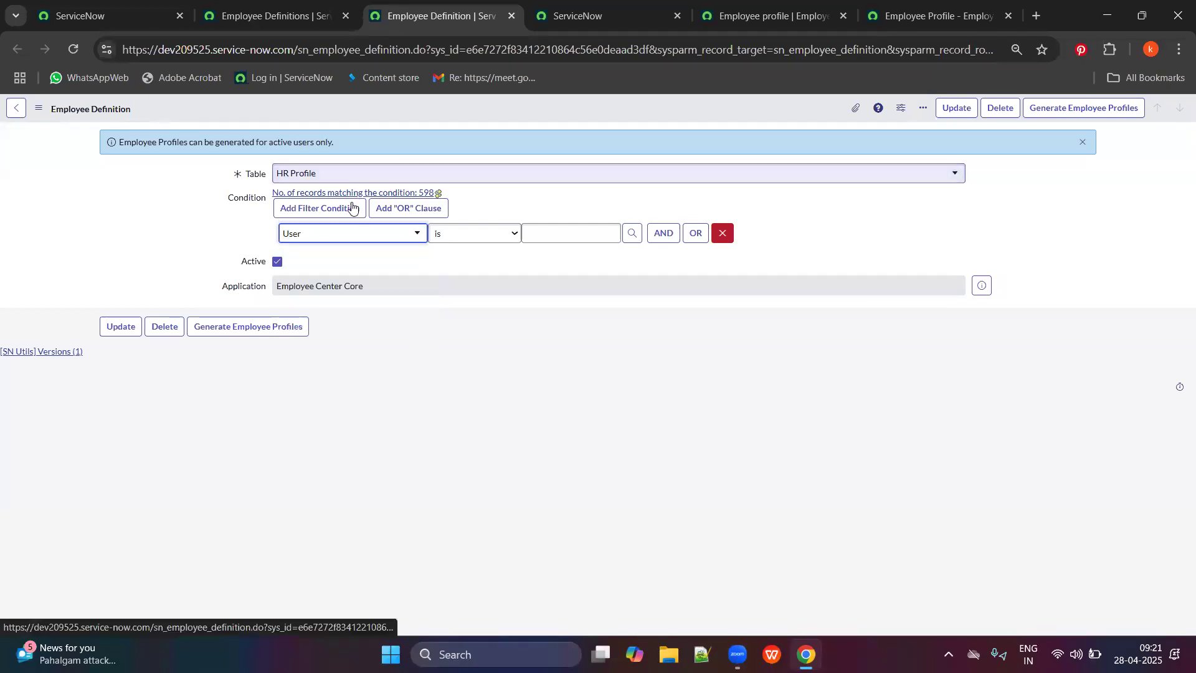
left_click(369, 170)
left_click(180, 390)
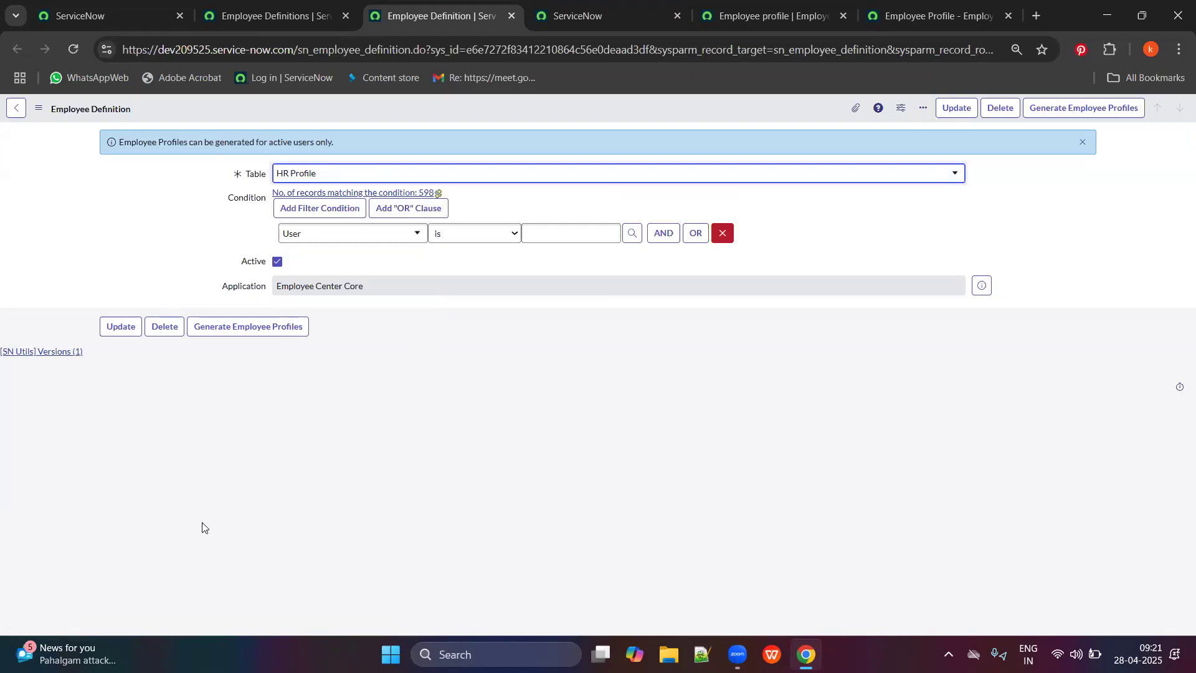
left_click(74, 49)
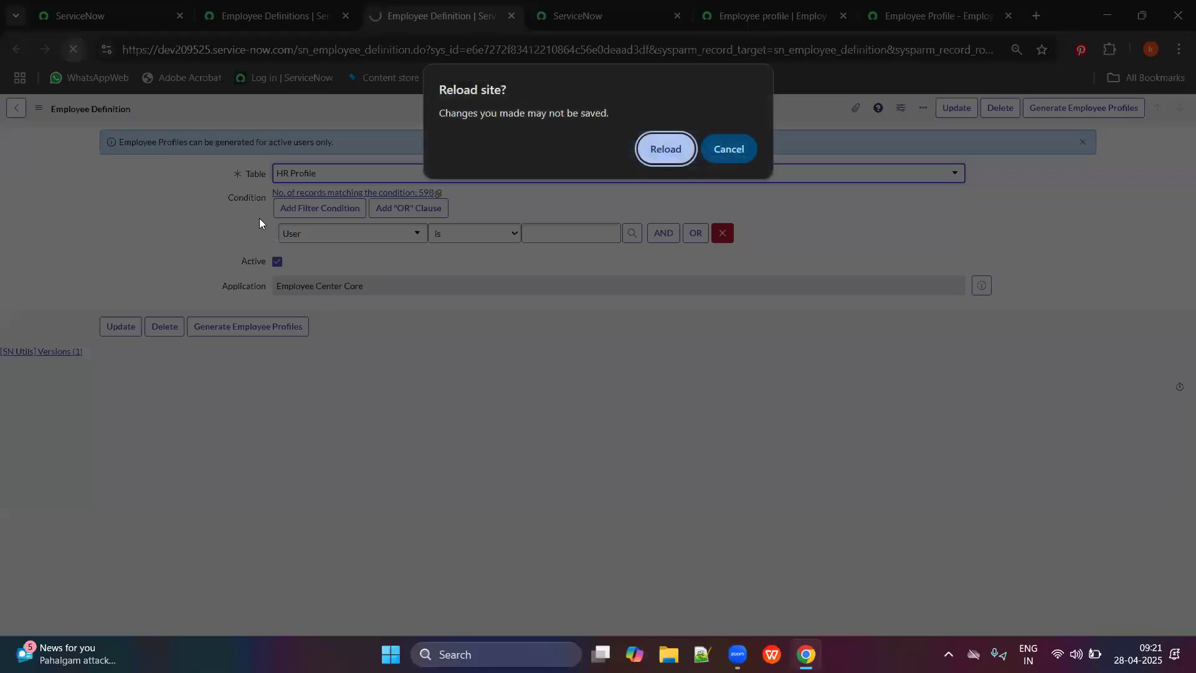
Confirm the reload, discarding the HR Profile table change.
left_click(660, 146)
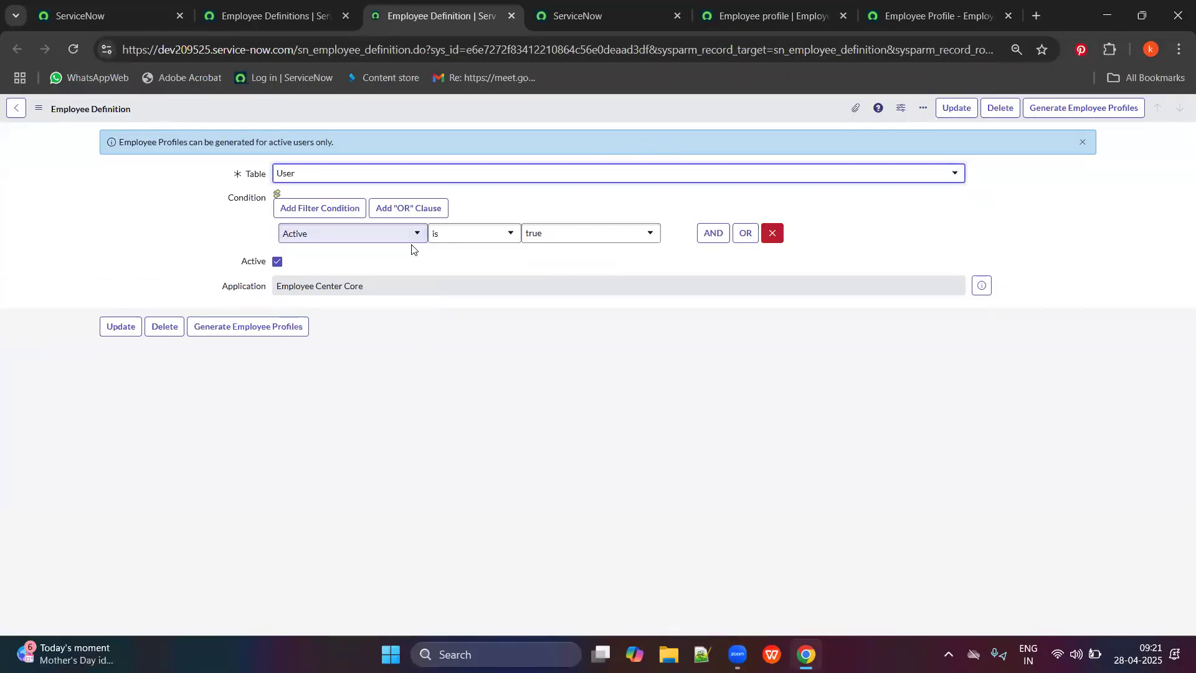
left_click(601, 5)
left_click(266, 7)
Opt out of employee profiles on the opt-out page.
left_click(577, 7)
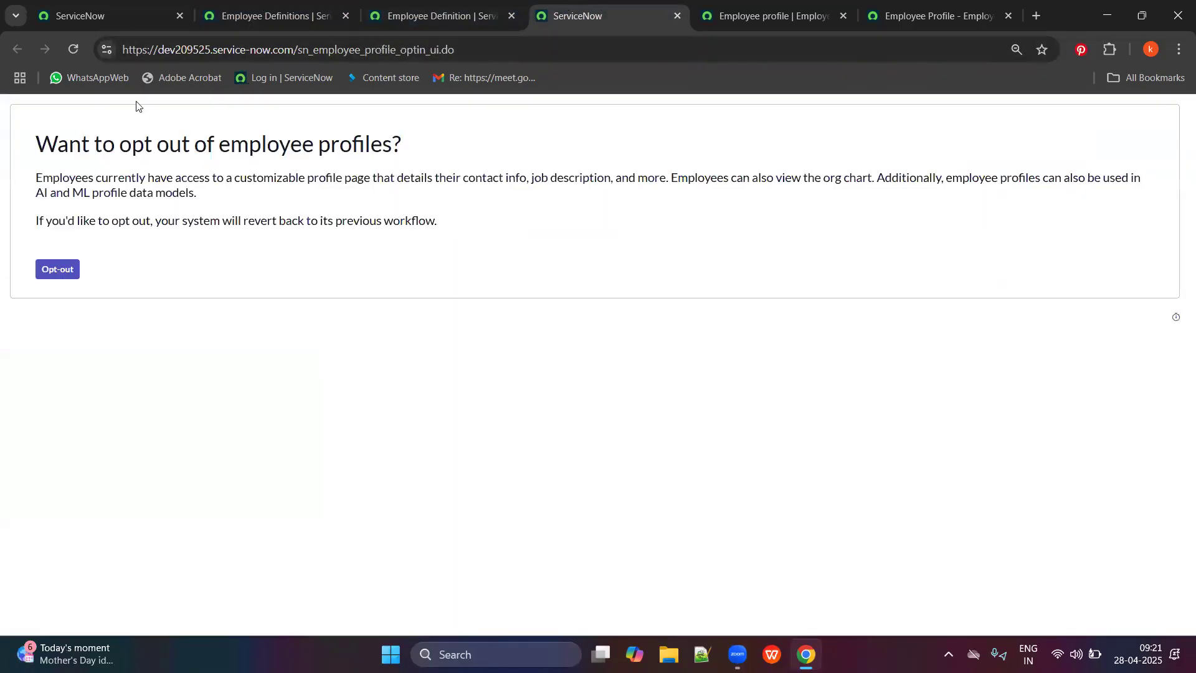
left_click_drag(39, 145, 214, 145)
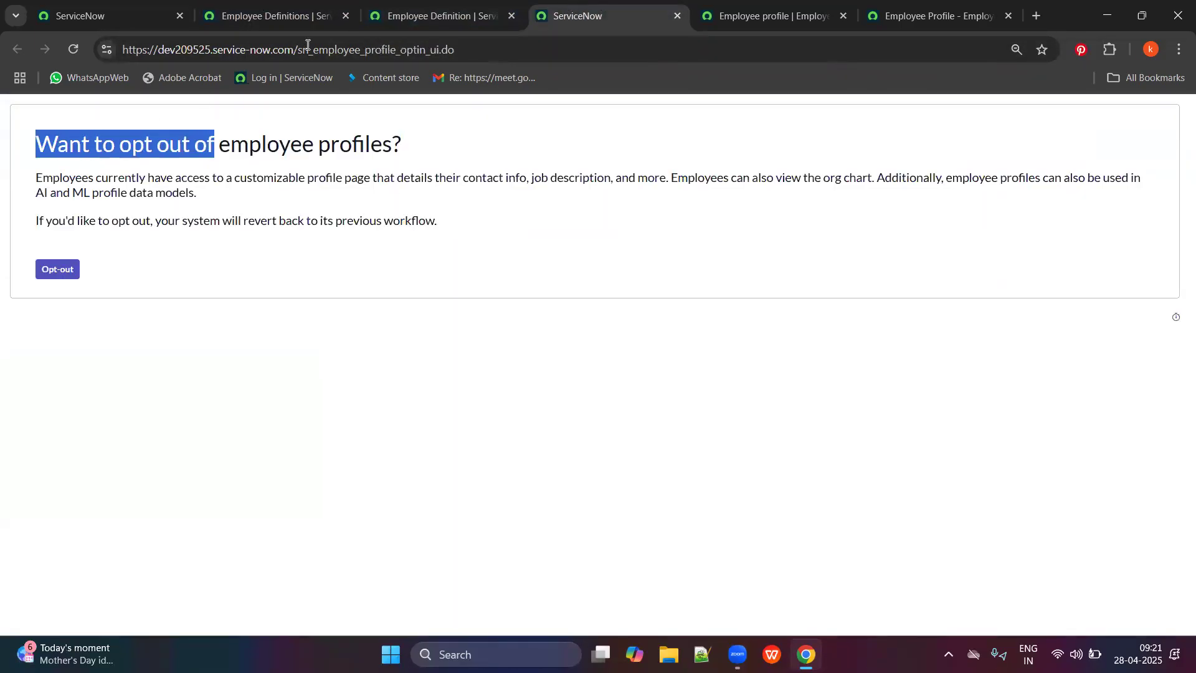
left_click(332, 46)
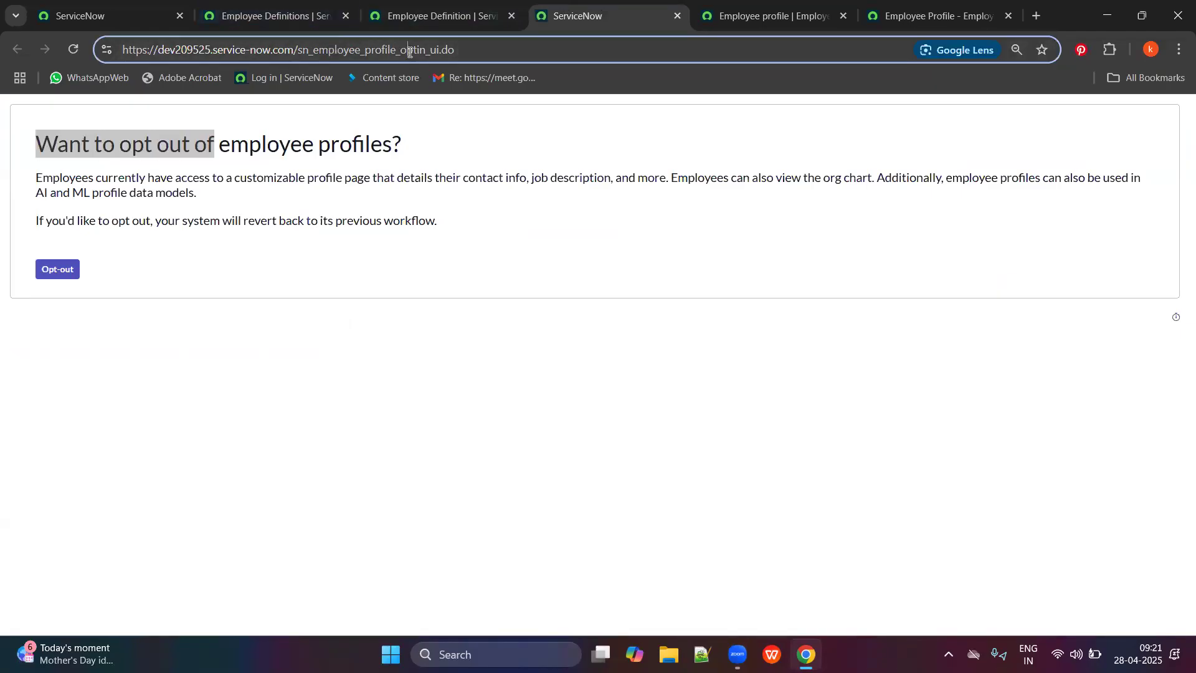
left_click(144, 136)
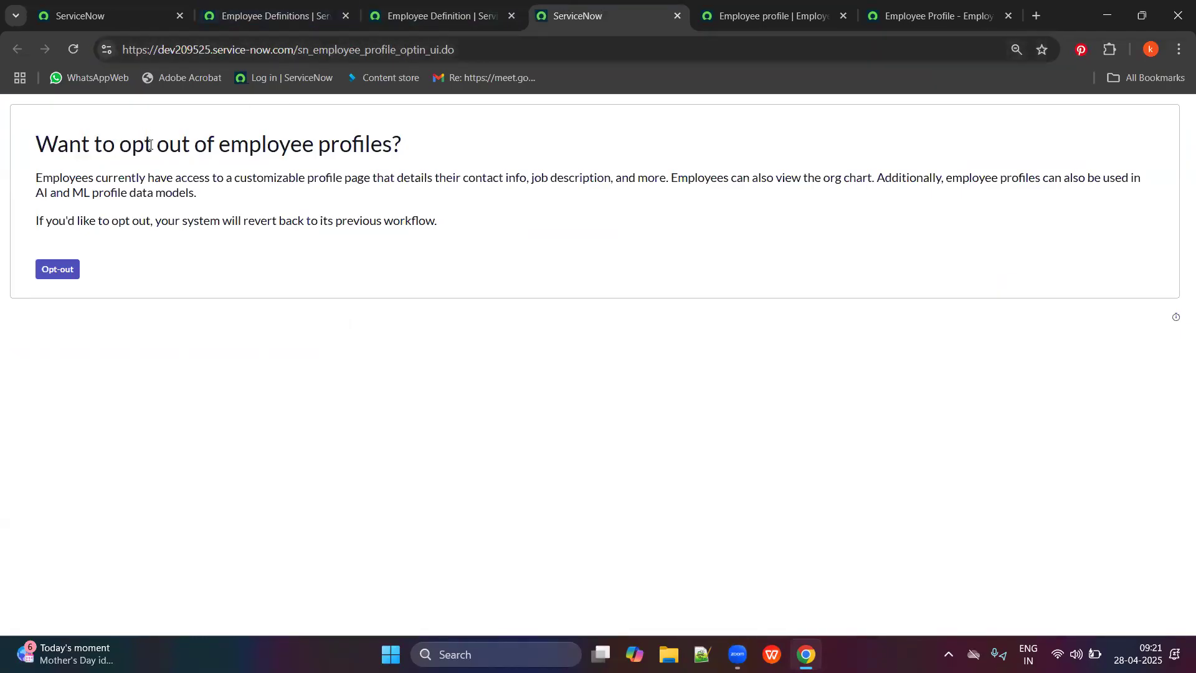
left_click(67, 262)
left_click(910, 9)
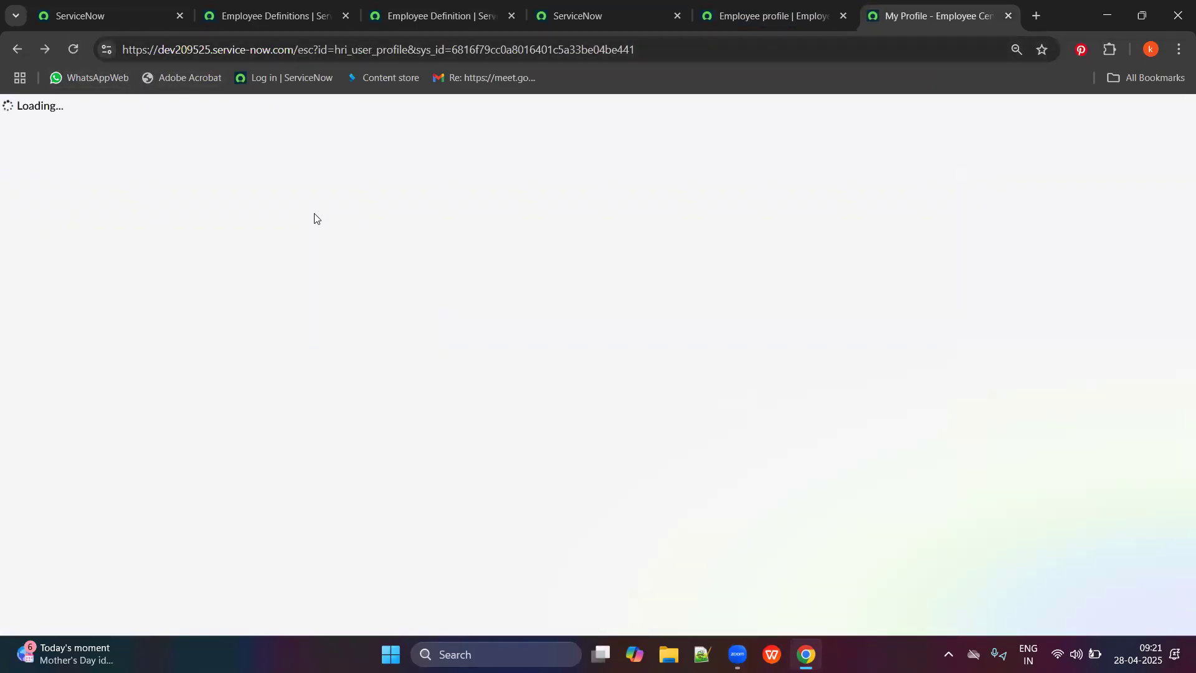
Scroll the classic My Profile layout, then check the Employee Definition form and opt-in page.
scroll(321, 245, "down", 5)
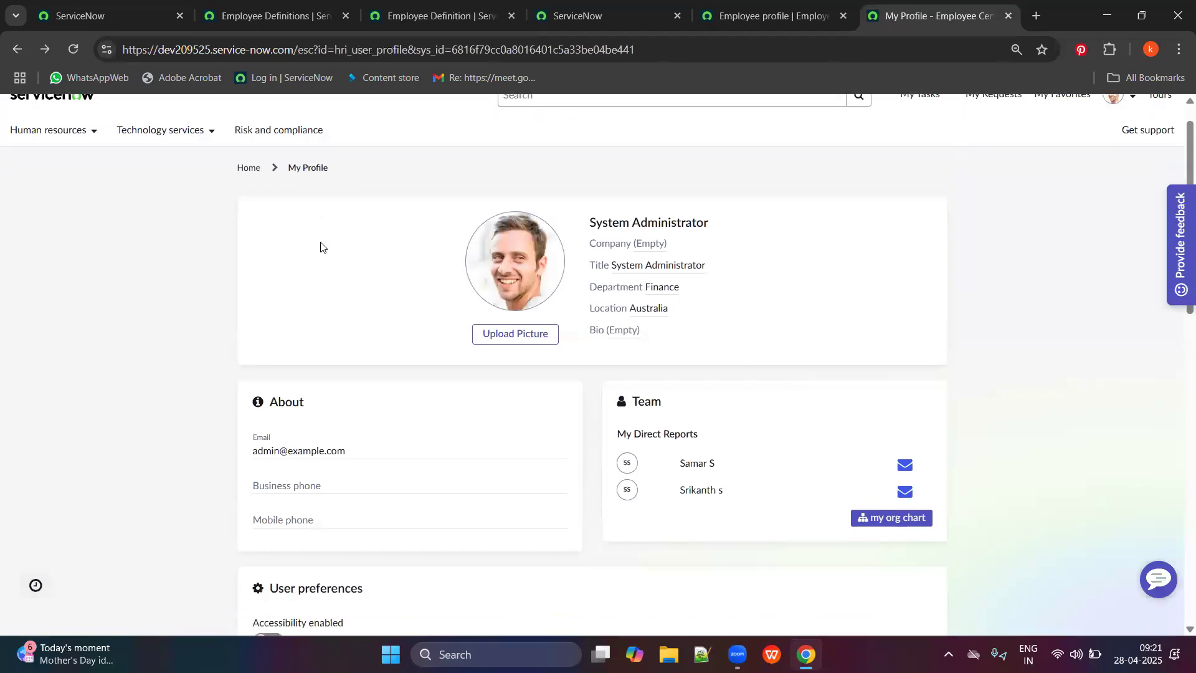
scroll(403, 350, "down", 5)
scroll(535, 452, "up", 10)
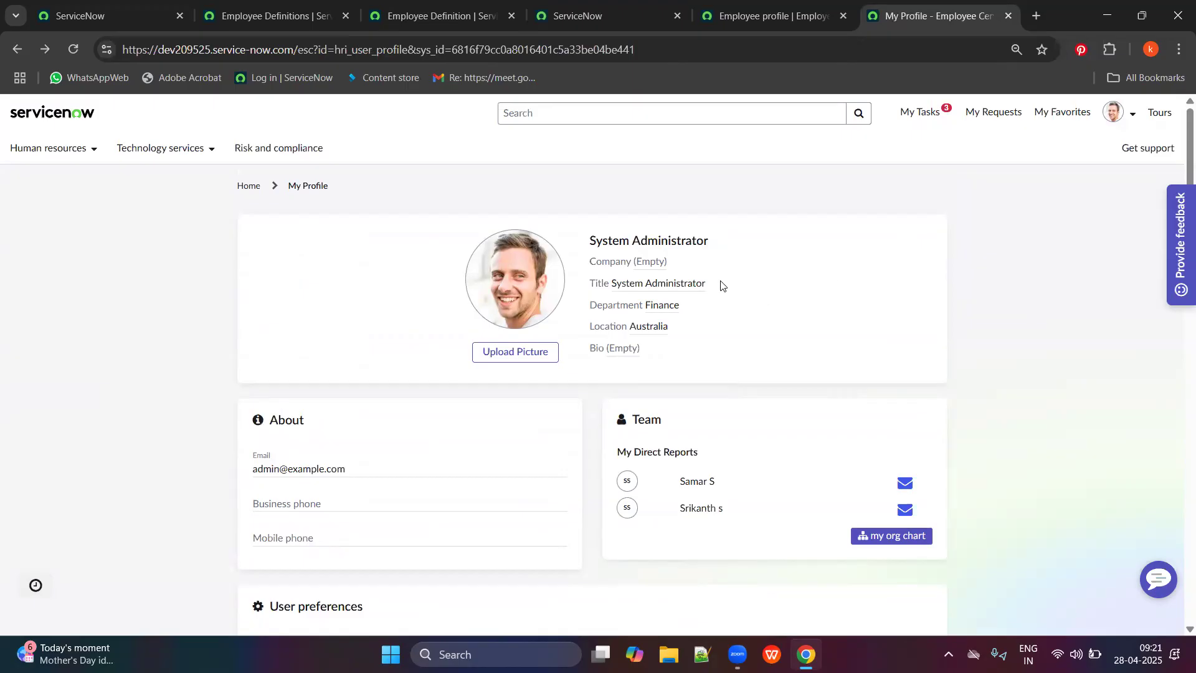
scroll(747, 374, "down", 10)
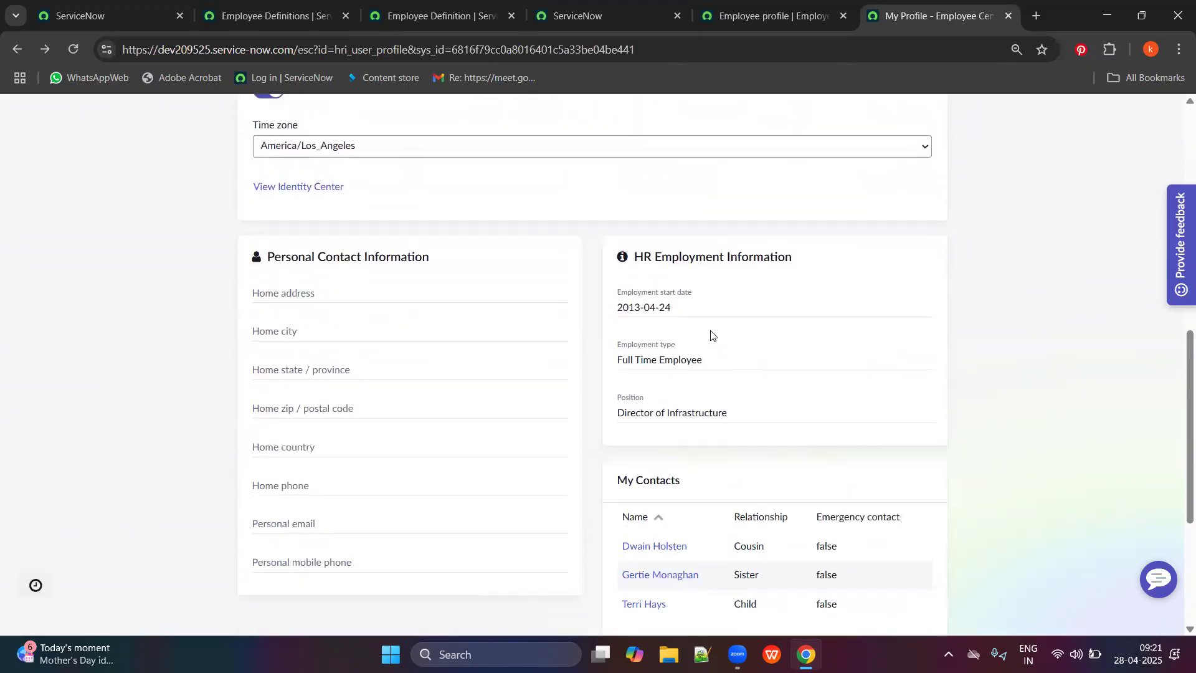
scroll(716, 318, "down", 2)
scroll(685, 311, "up", 10)
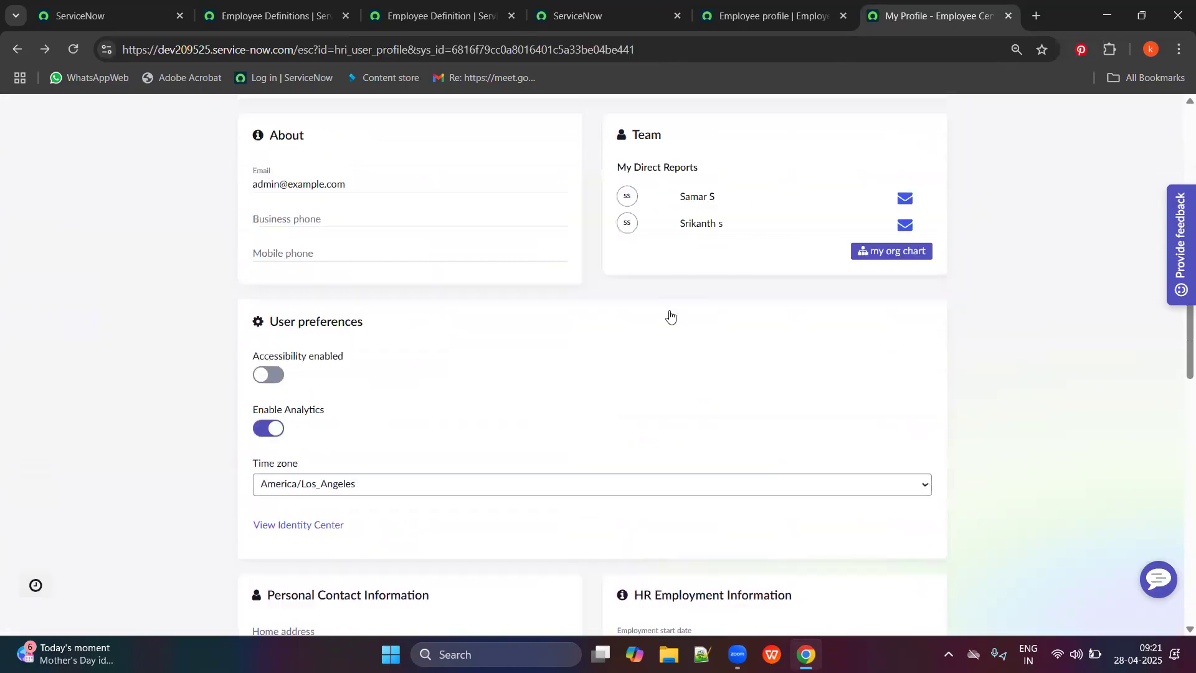
left_click(499, 14)
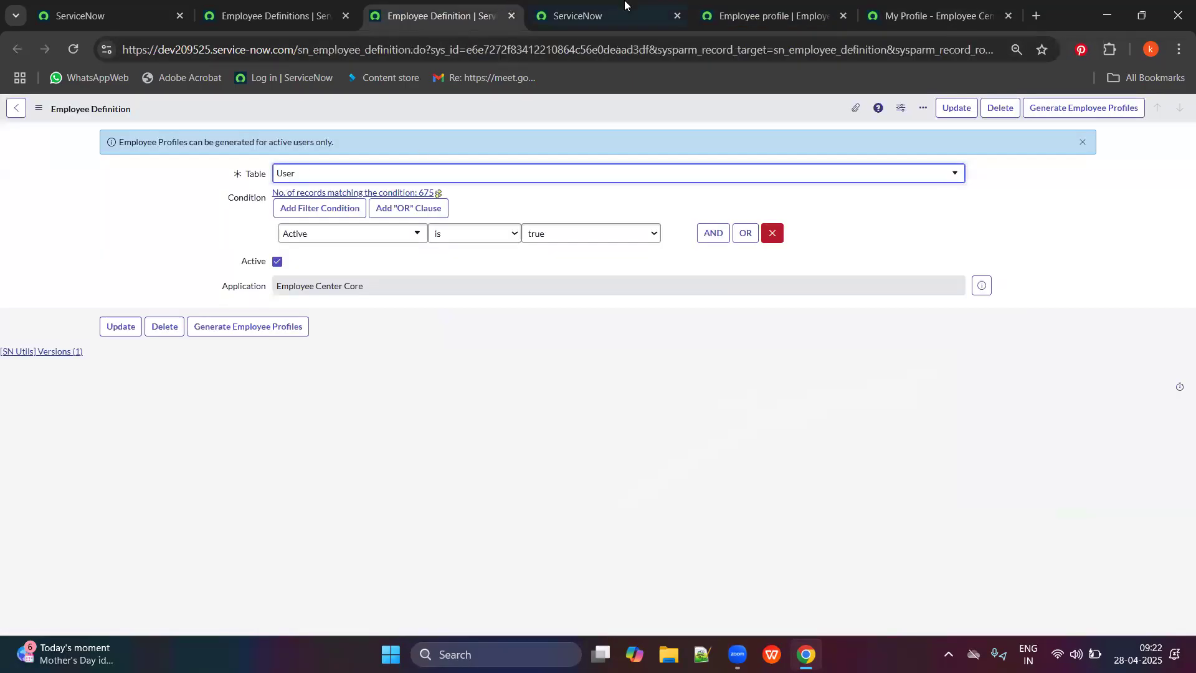
left_click(626, 5)
Tick the confirmation, opt back in to employee profiles, and reload the profile tab.
left_click(52, 267)
left_click(54, 287)
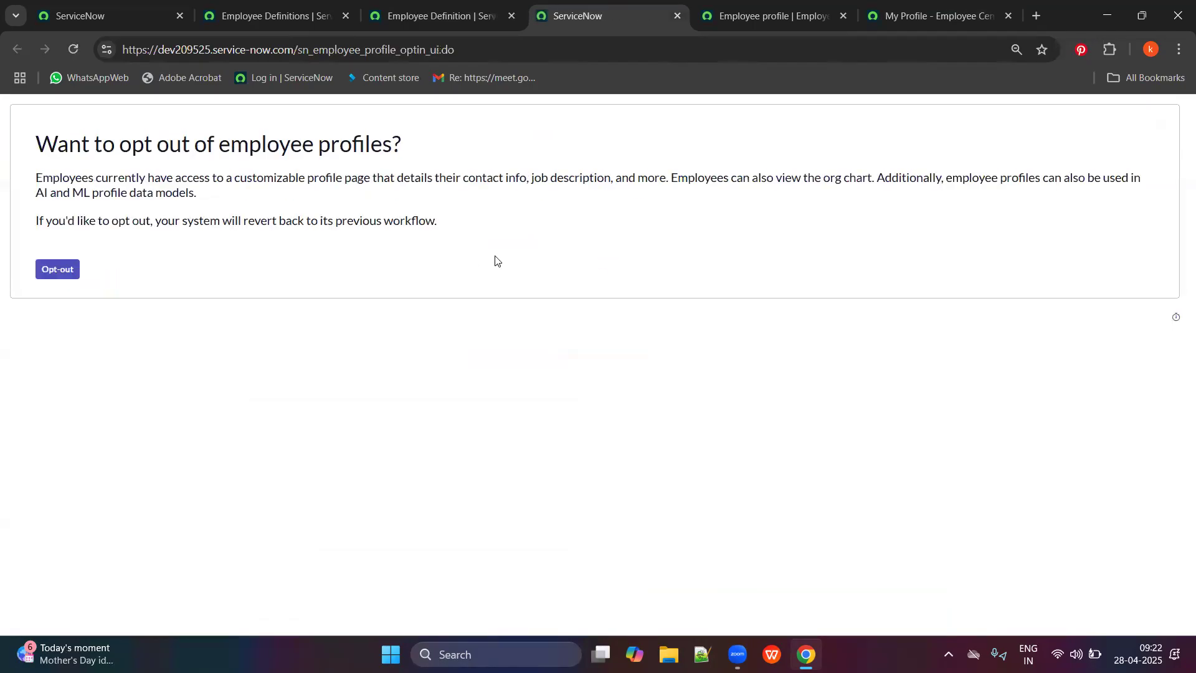
left_click(934, 15)
left_click(73, 50)
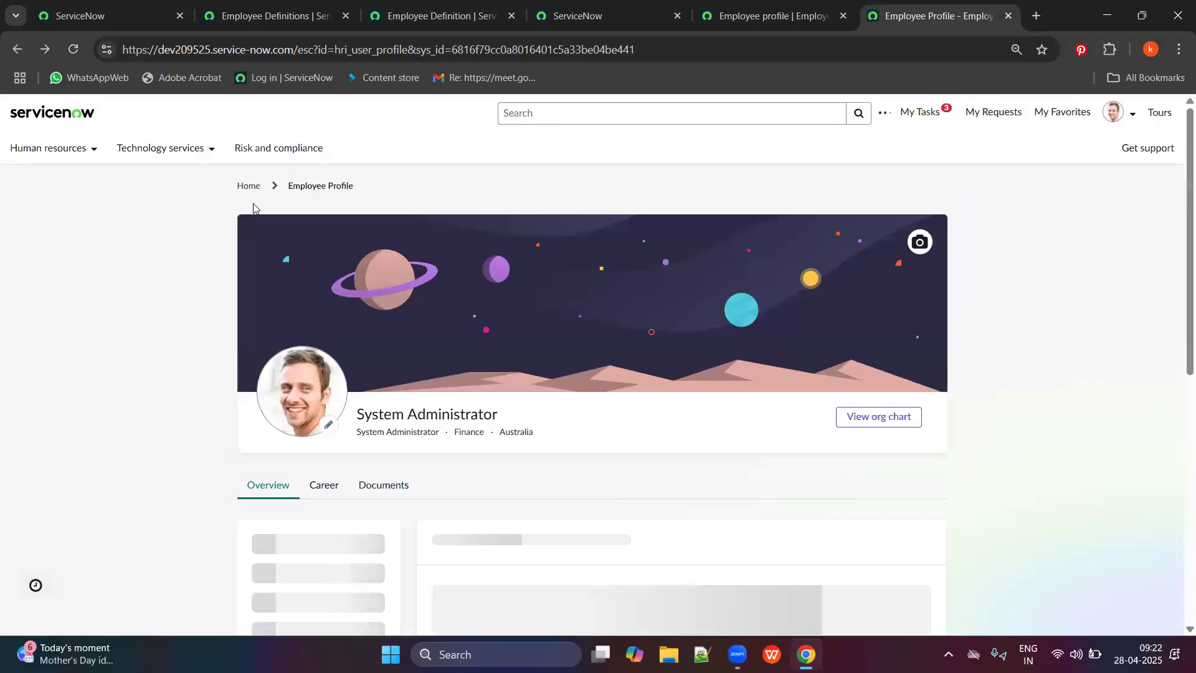
Scroll the profile to confirm the space-themed cover banner is back.
scroll(419, 403, "down", 6)
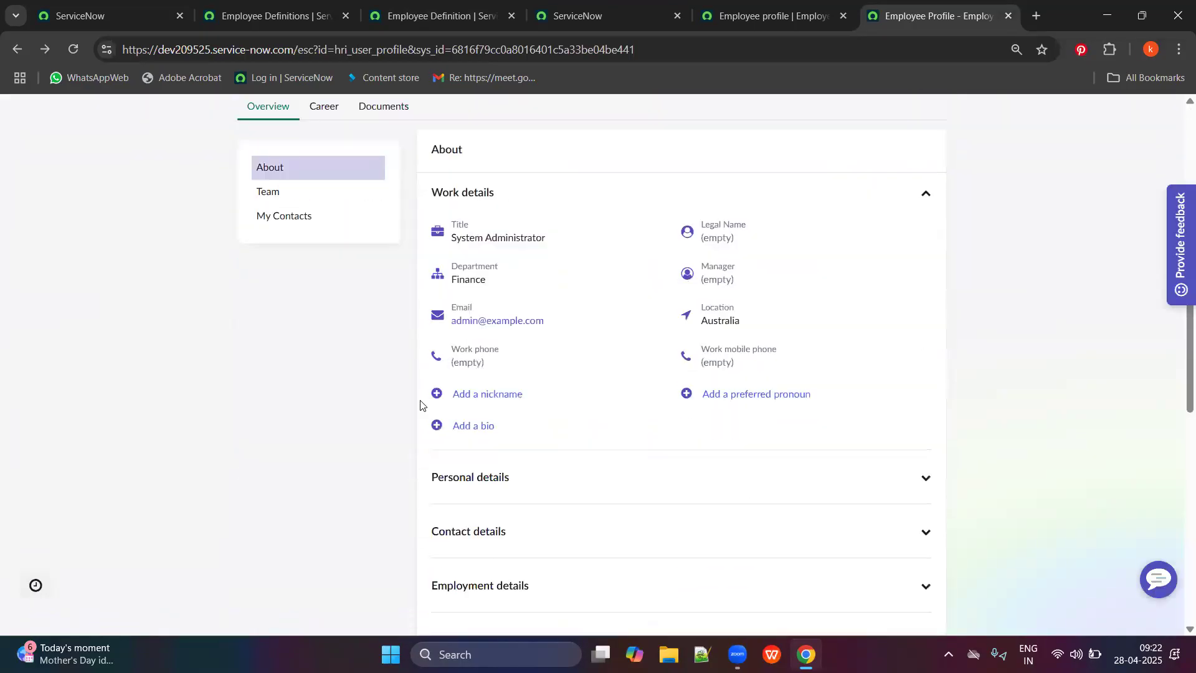
scroll(342, 354, "up", 4)
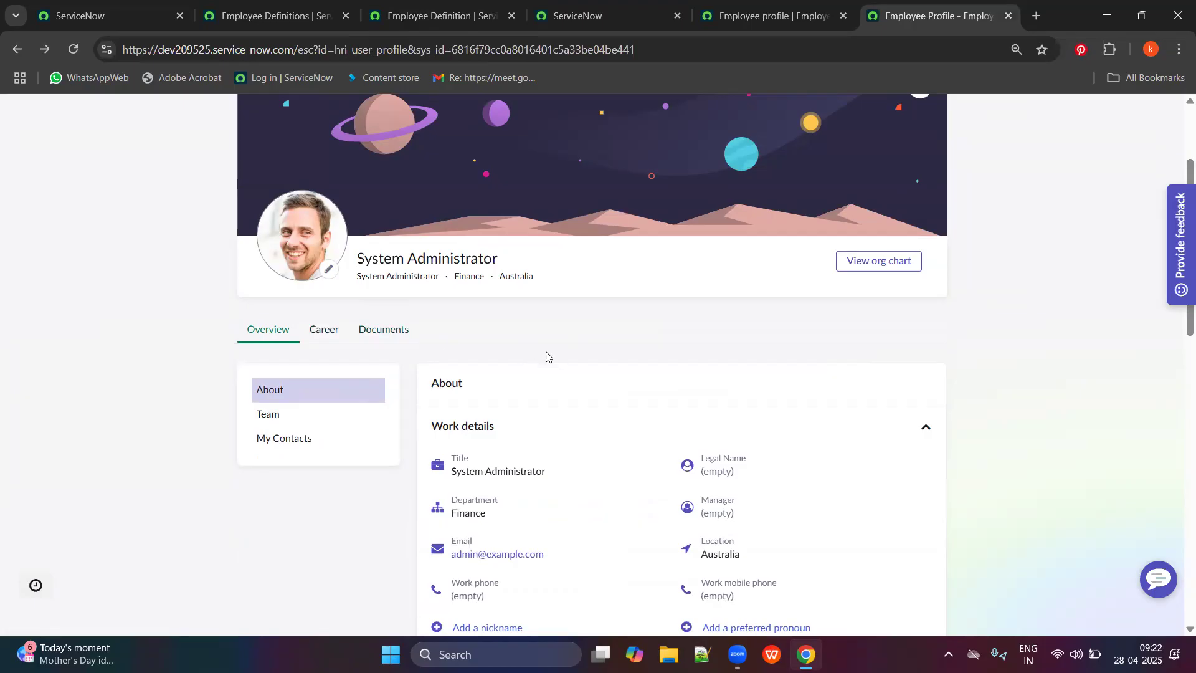
scroll(513, 384, "down", 10)
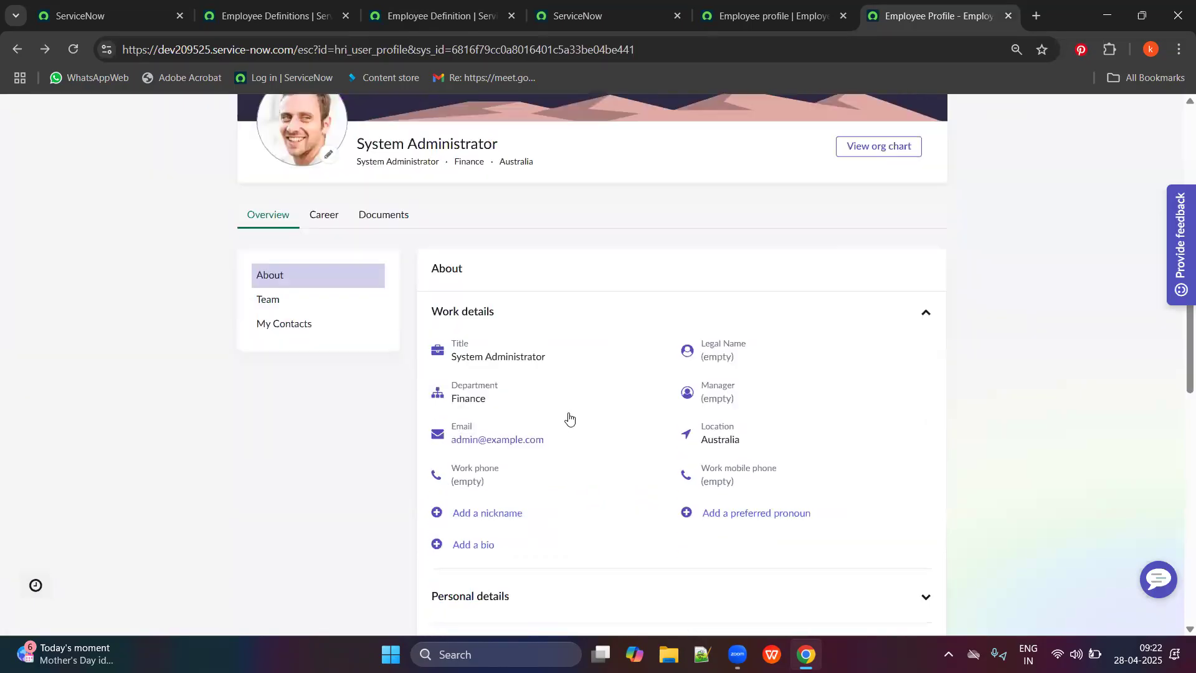
scroll(679, 414, "up", 5)
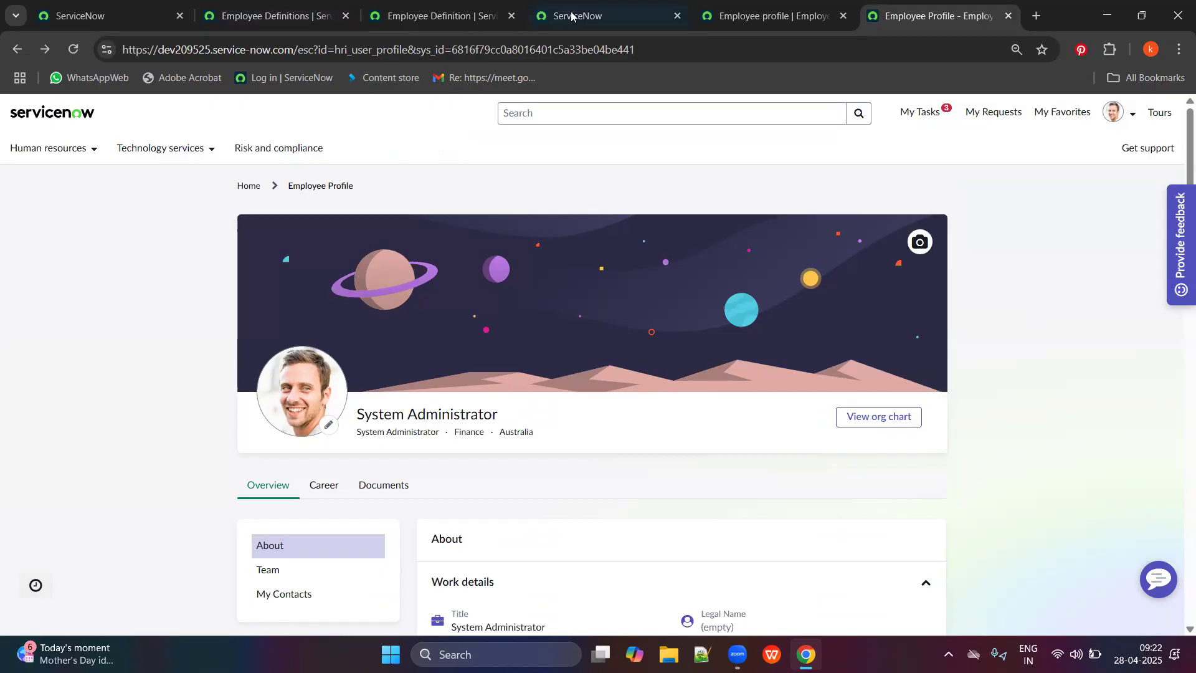
left_click(274, 16)
Close the Employee Definition record, opt-out page and portal configuration tabs.
left_click(418, 5)
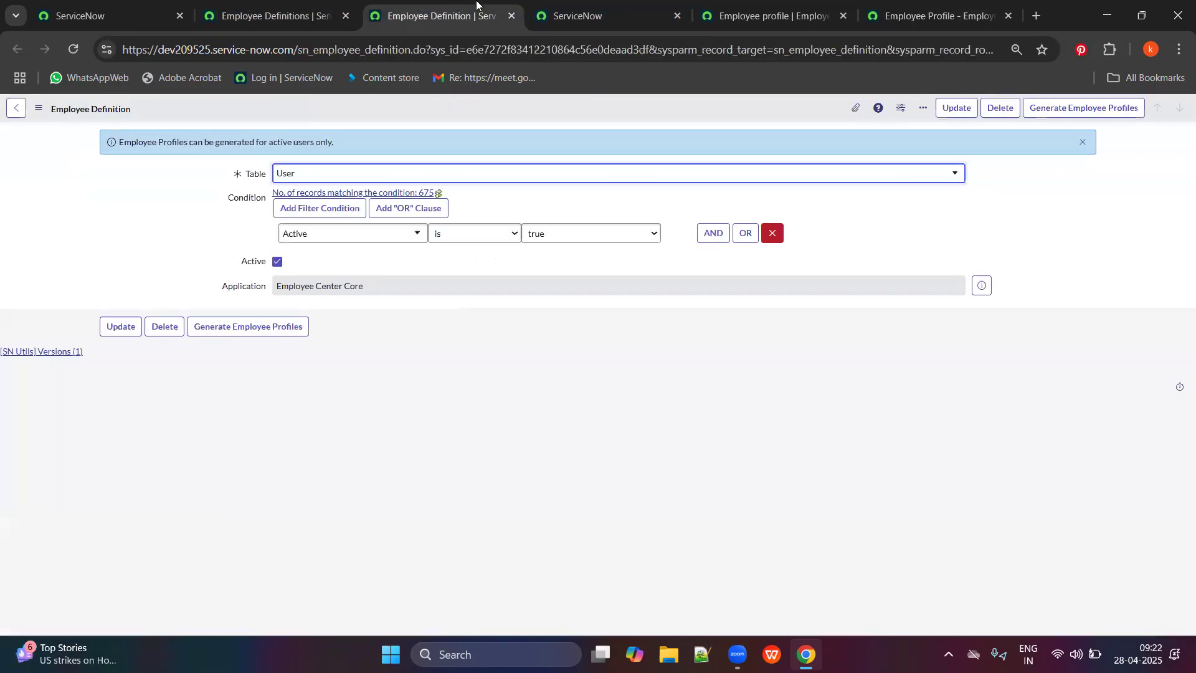
left_click(513, 15)
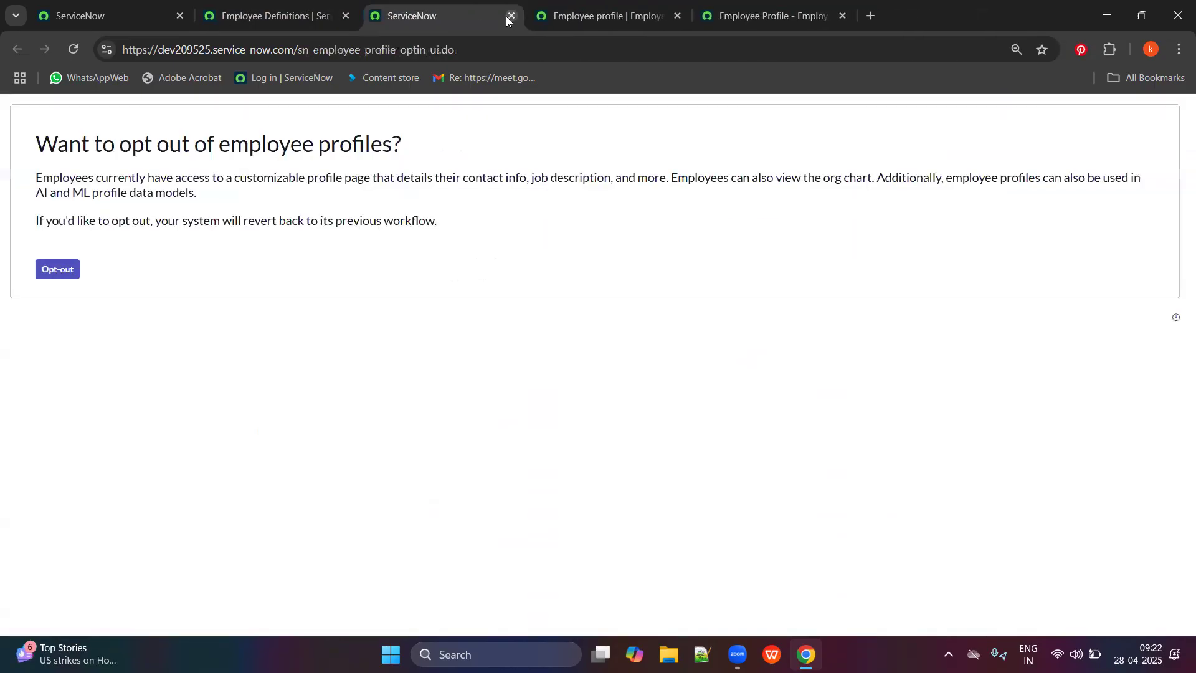
left_click(512, 15)
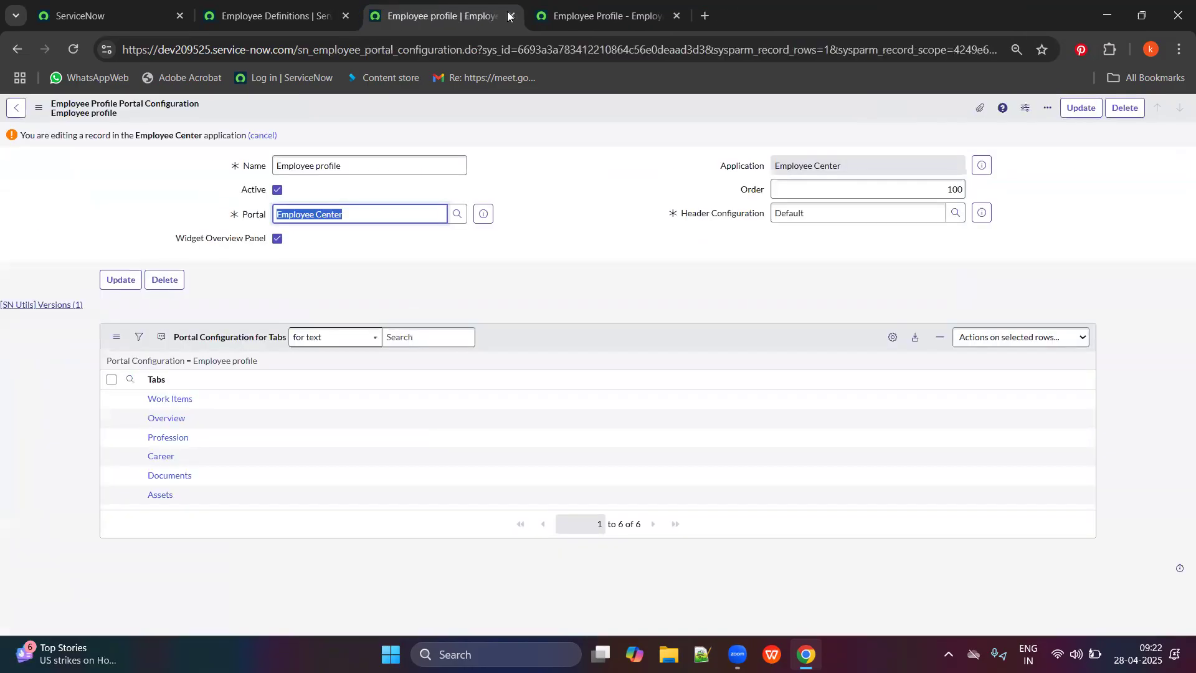
left_click(516, 16)
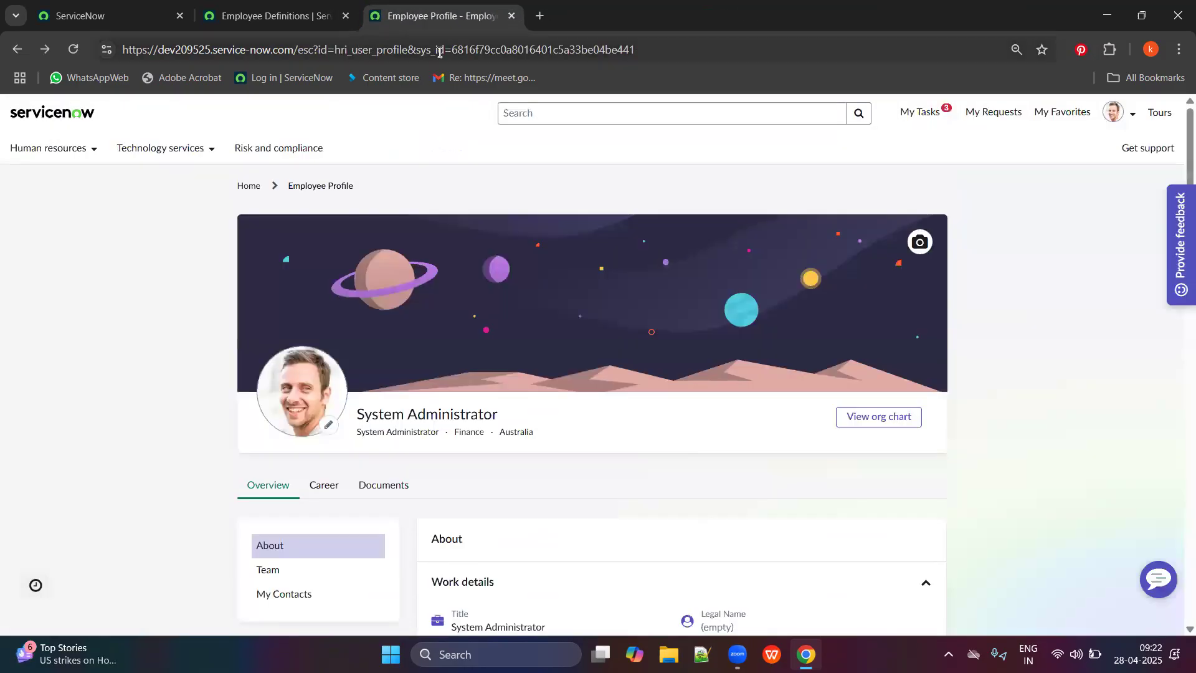
left_click(322, 5)
left_click(447, 10)
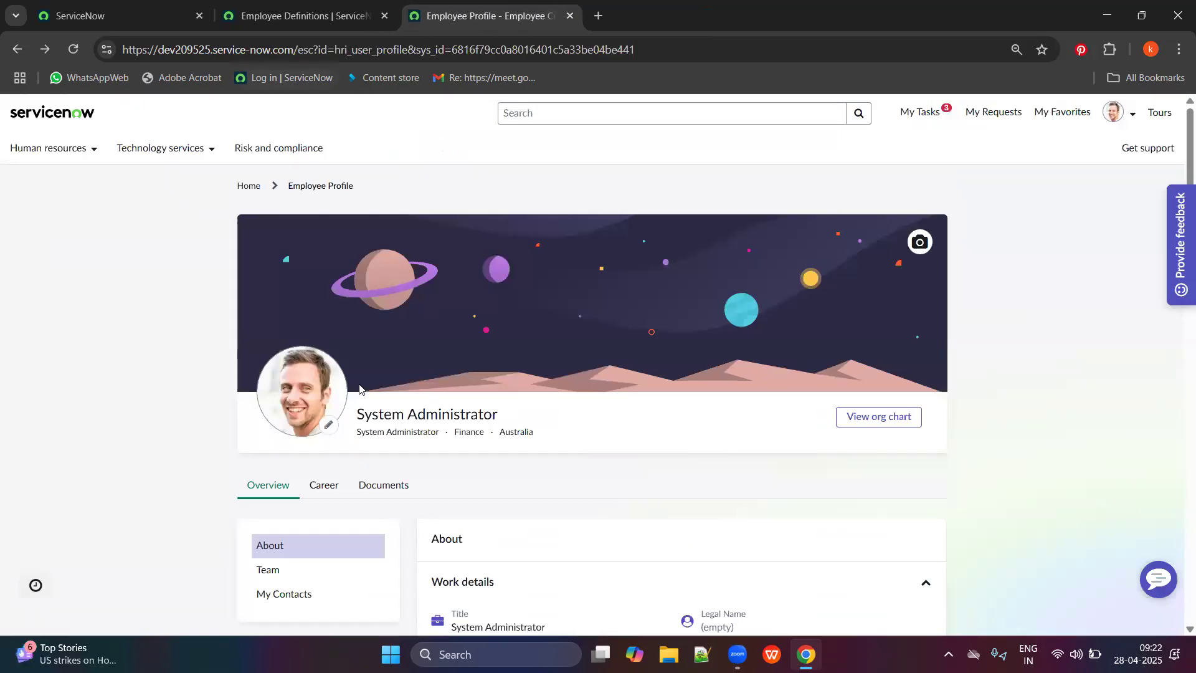
Close the Employee Definitions tab and return to the navigator filtered to 'employee prof'.
left_click(243, 17)
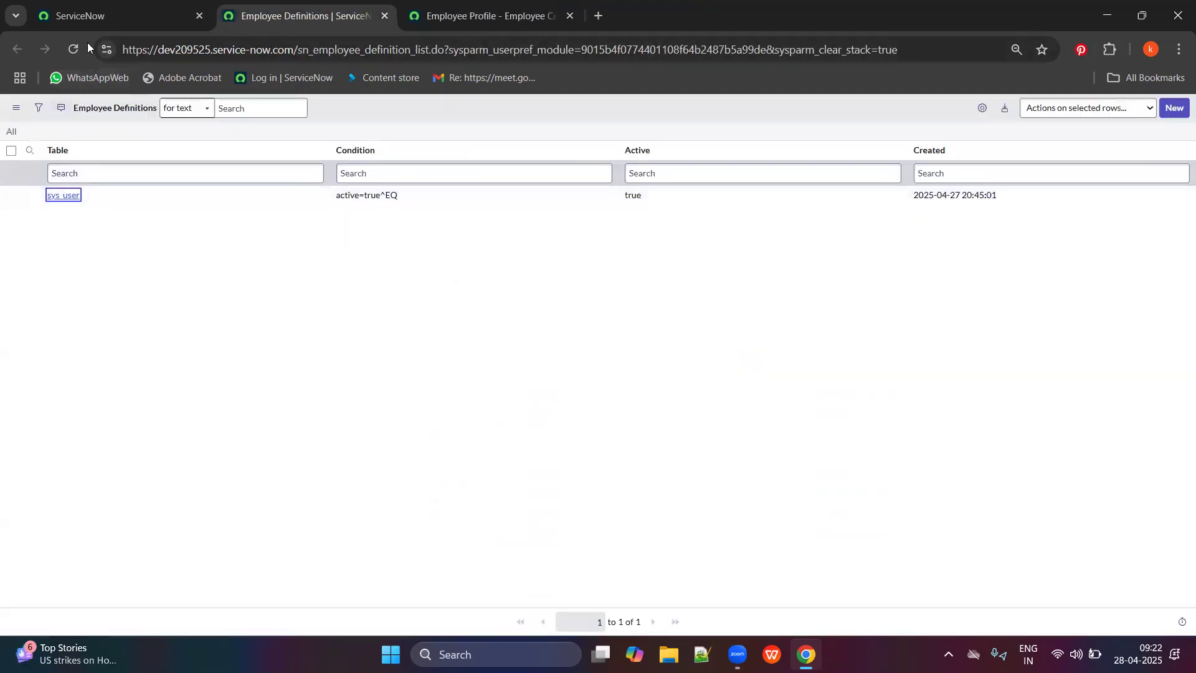
left_click(87, 15)
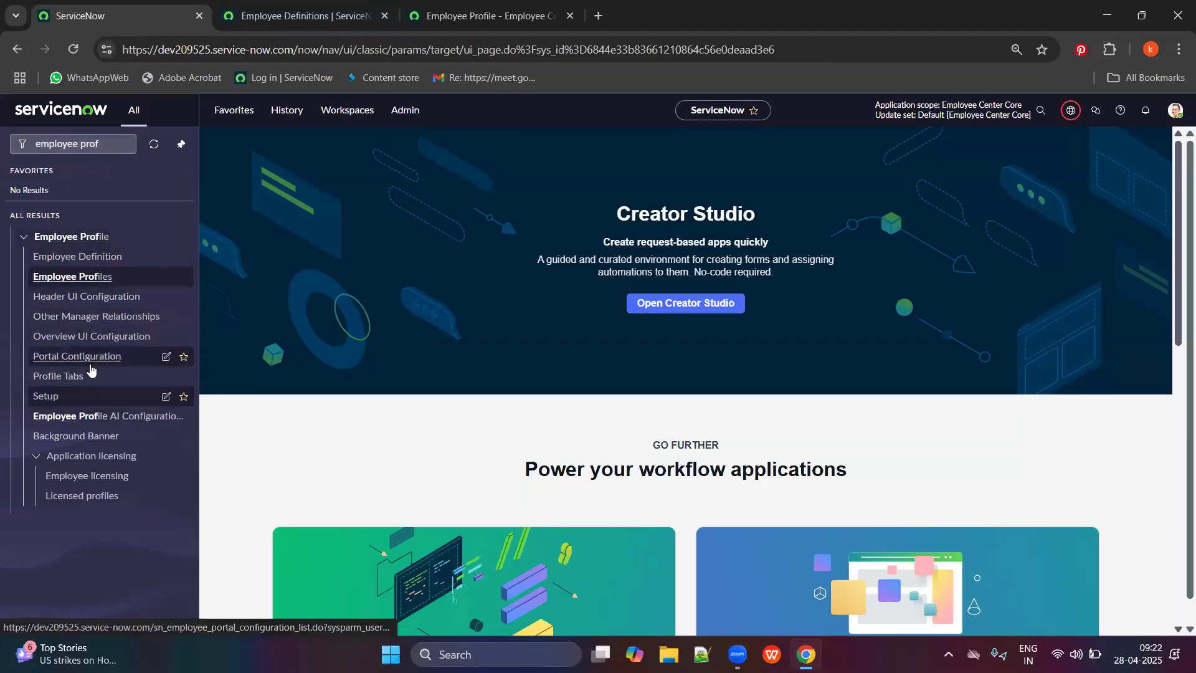
left_click(97, 143)
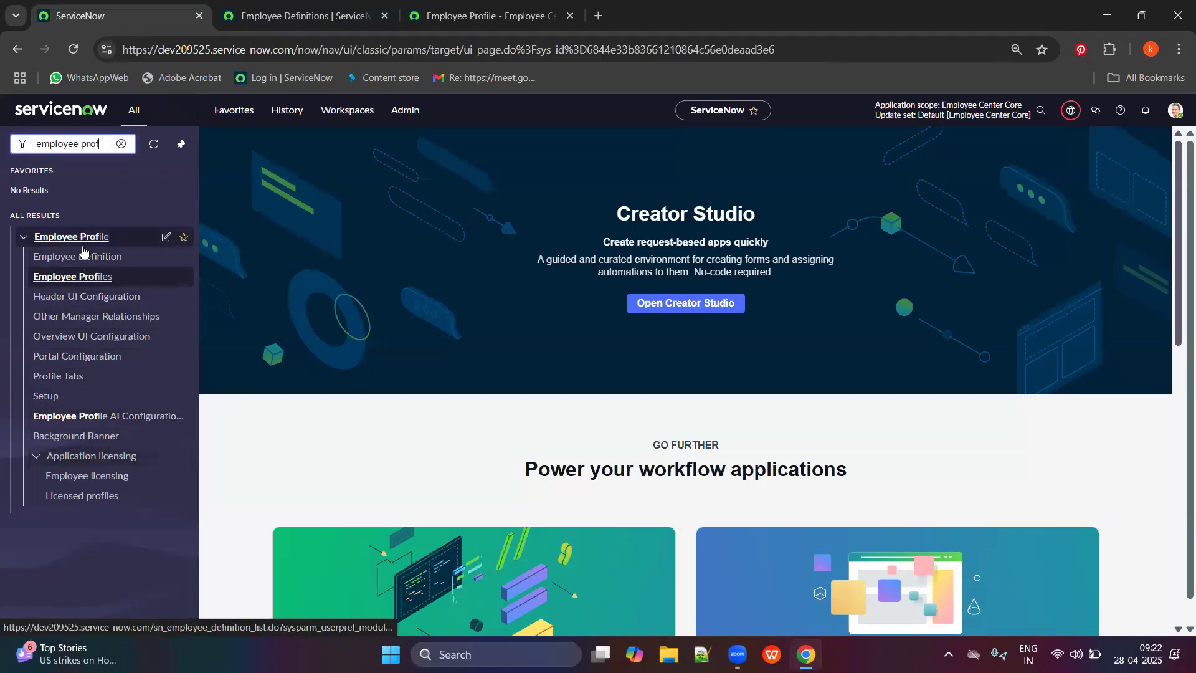
left_click(458, 7)
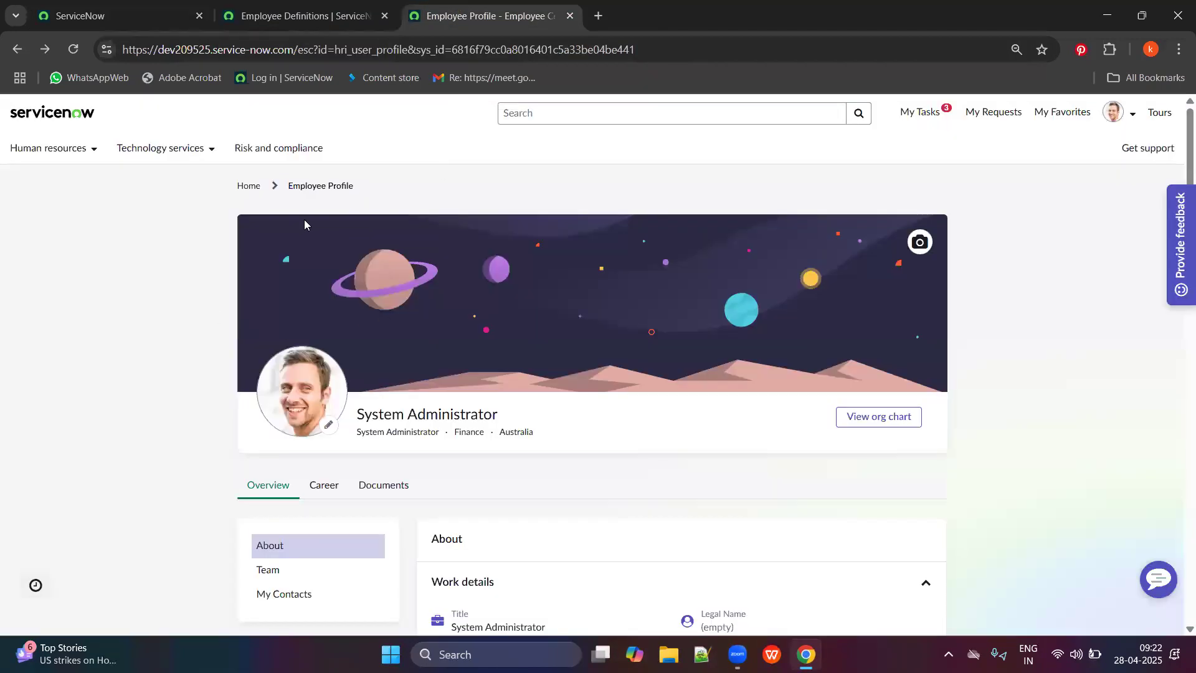
key("ctrl+shift+Tab")
key("ctrl+shift+Tab")
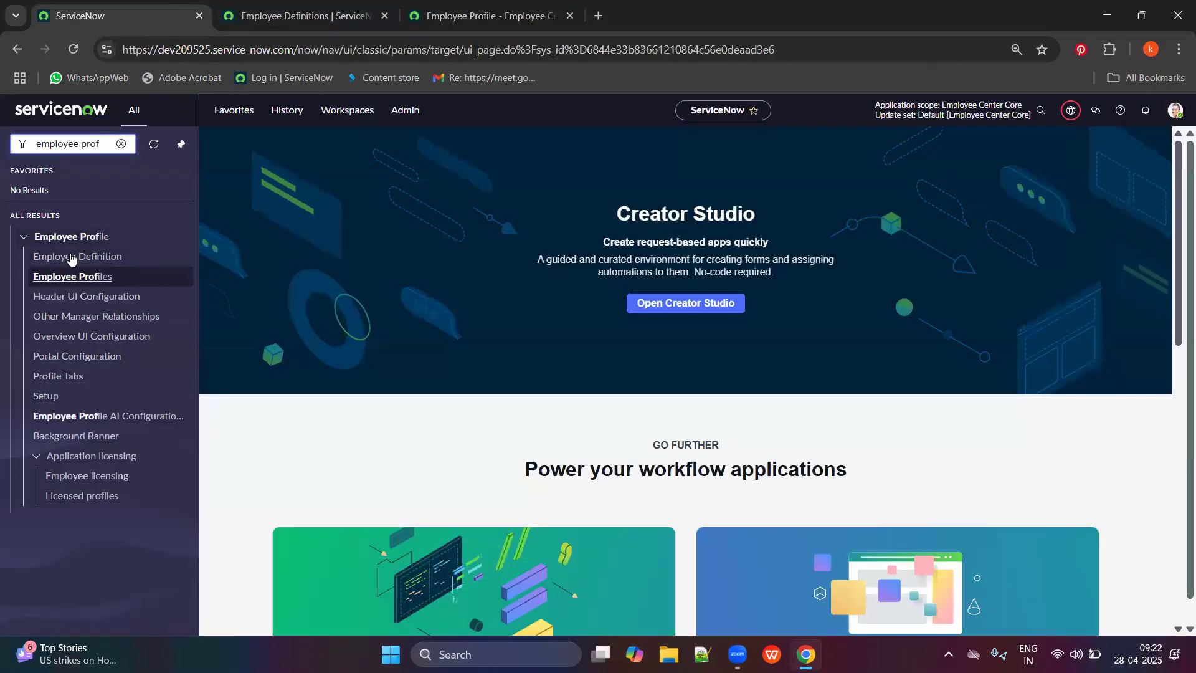
left_click(398, 3)
left_click(385, 16)
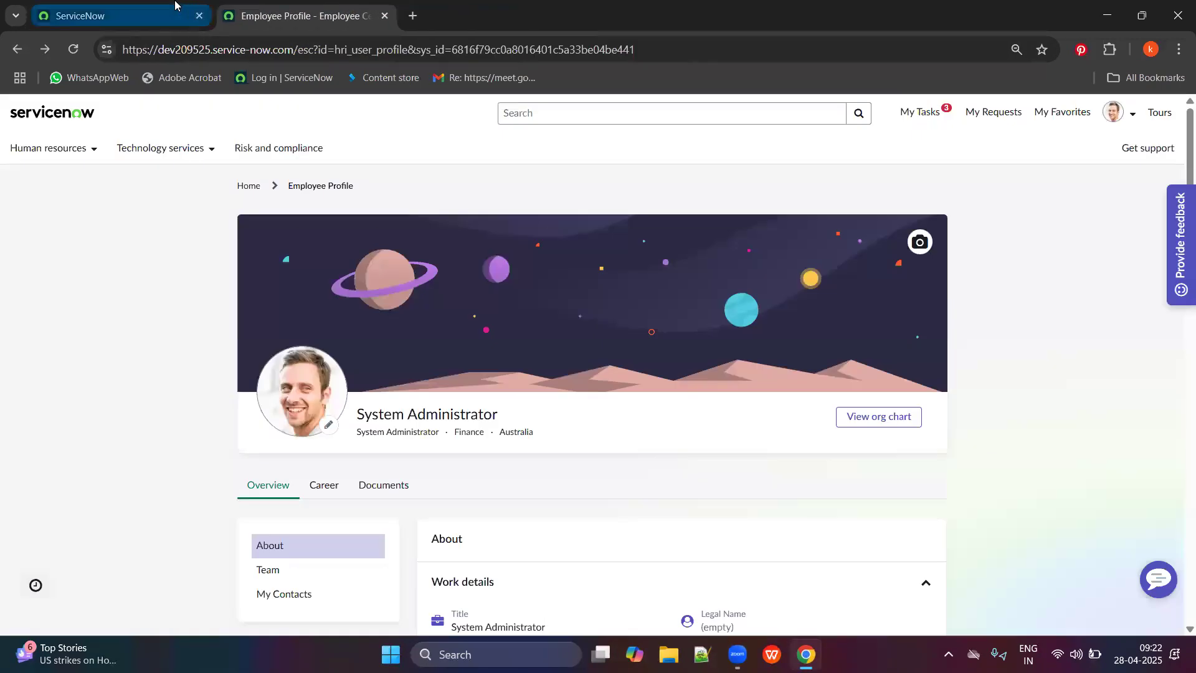
left_click(113, 15)
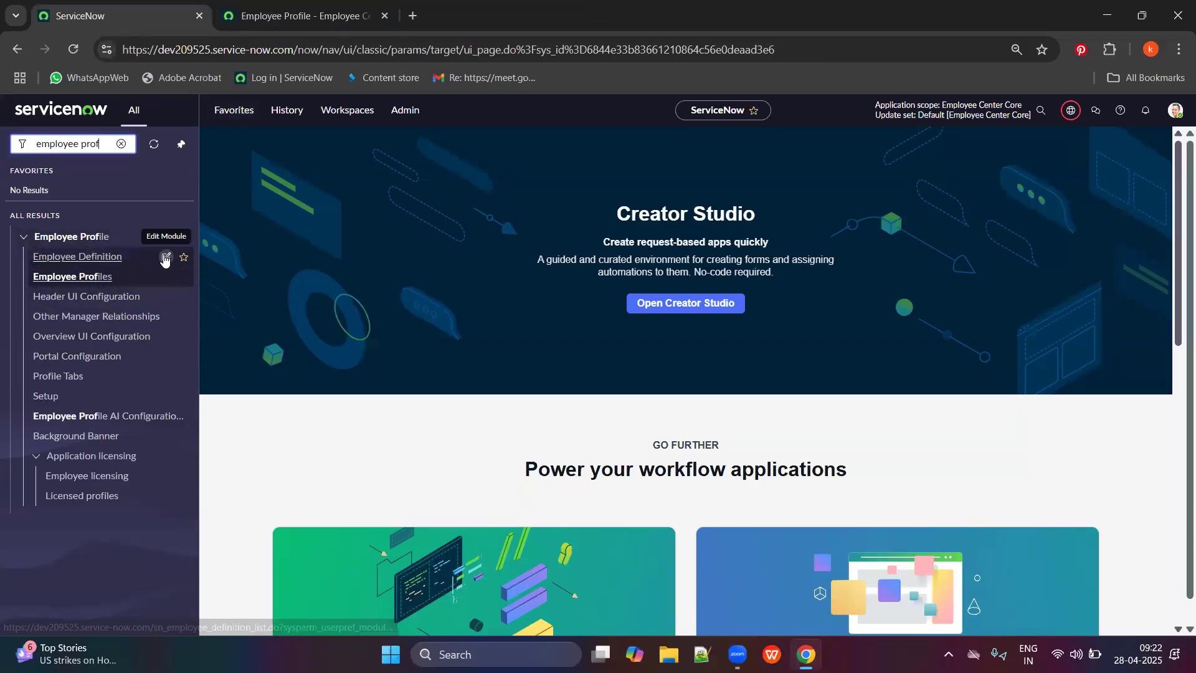
Open Employee Profiles in a new tab and page through to records 41-45 of 45.
middle_click(90, 278)
left_click(260, 5)
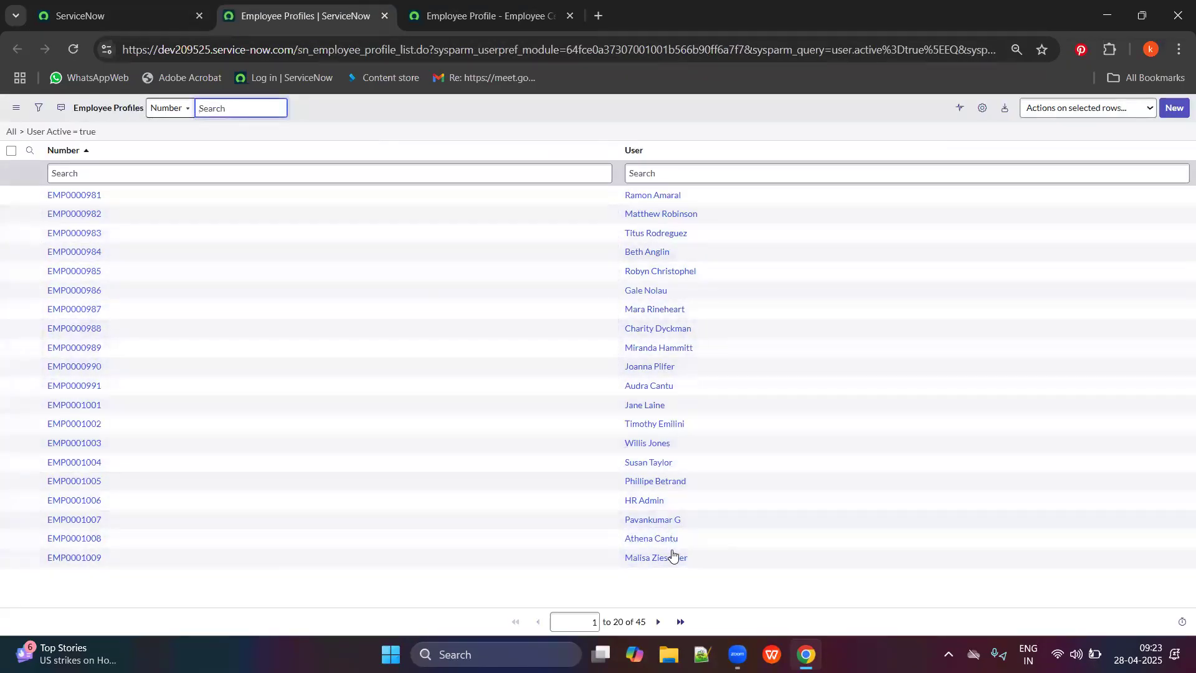
left_click(658, 621)
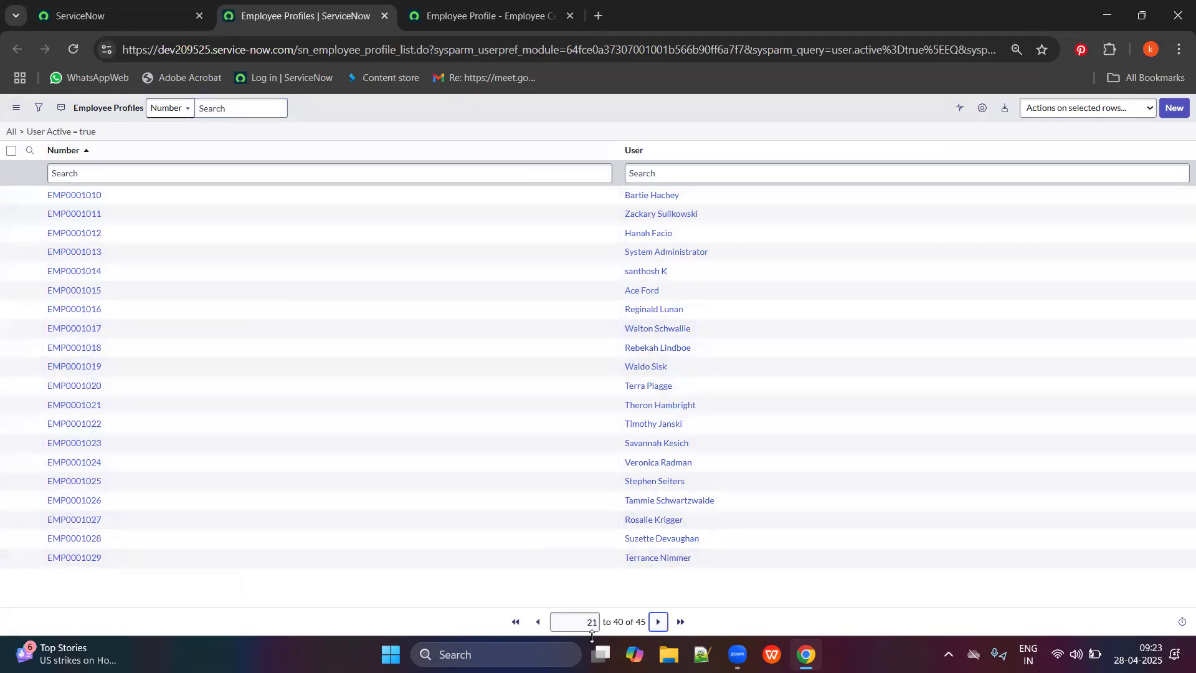
key("space")
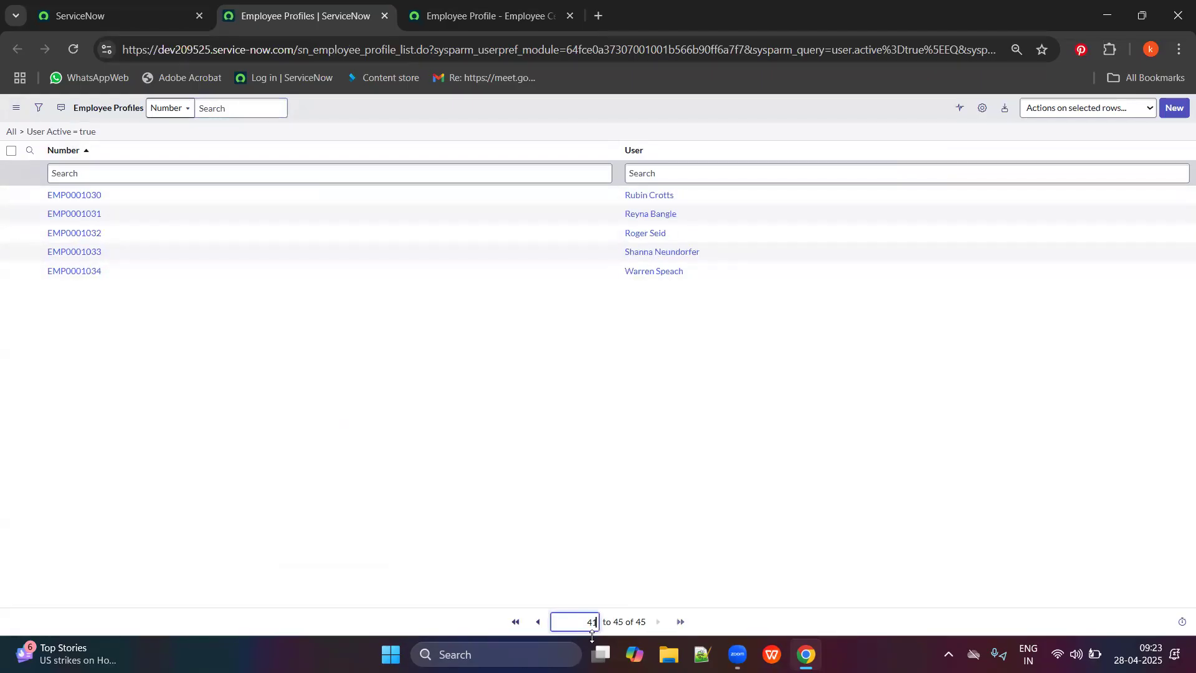
Select the table name in the address and the first row's user name.
left_click(311, 50)
double_click(311, 51)
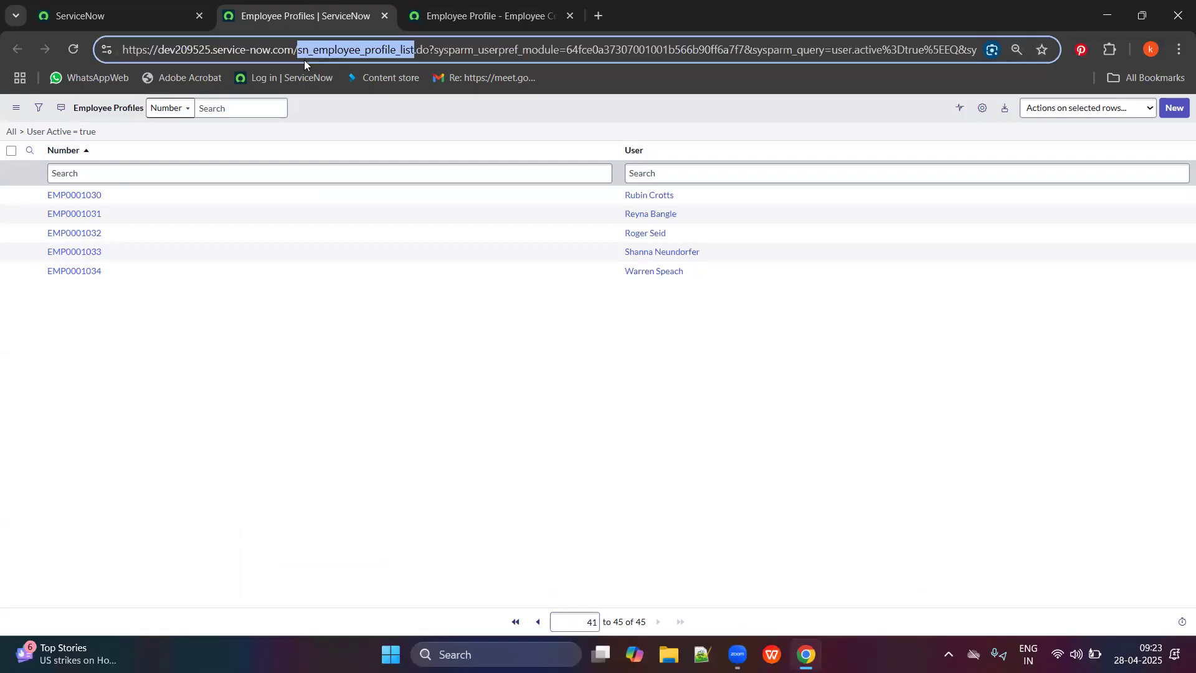
left_click(683, 187)
left_click_drag(683, 186, 619, 199)
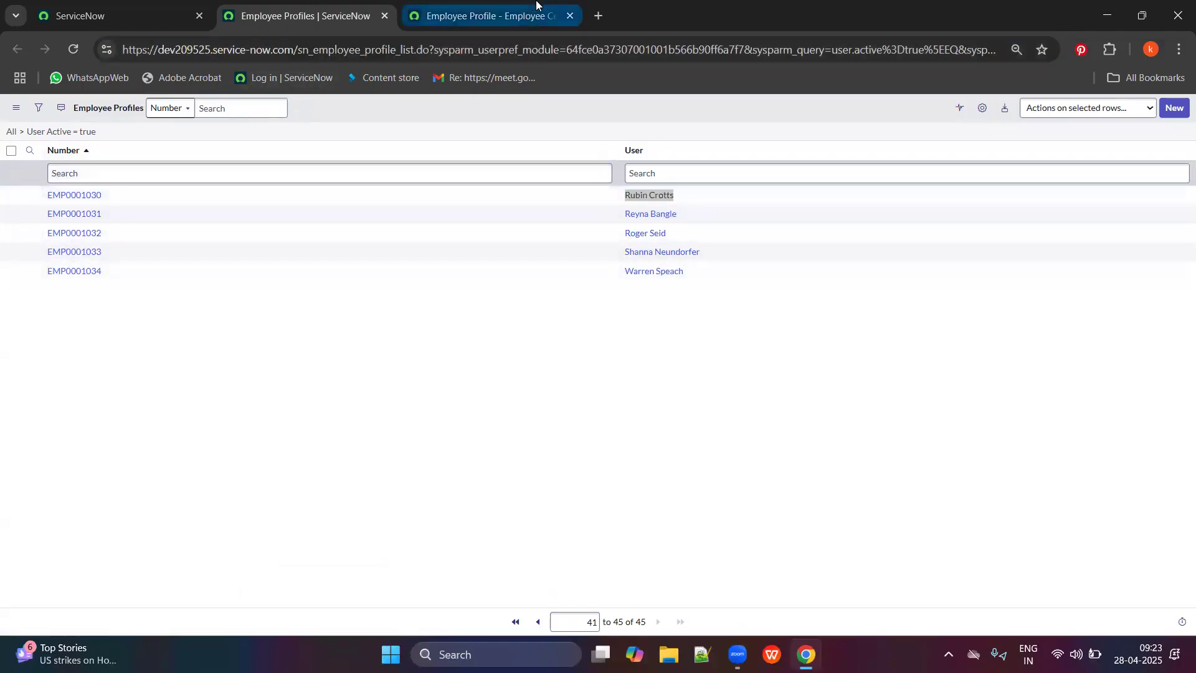
left_click(537, 12)
left_click(532, 110)
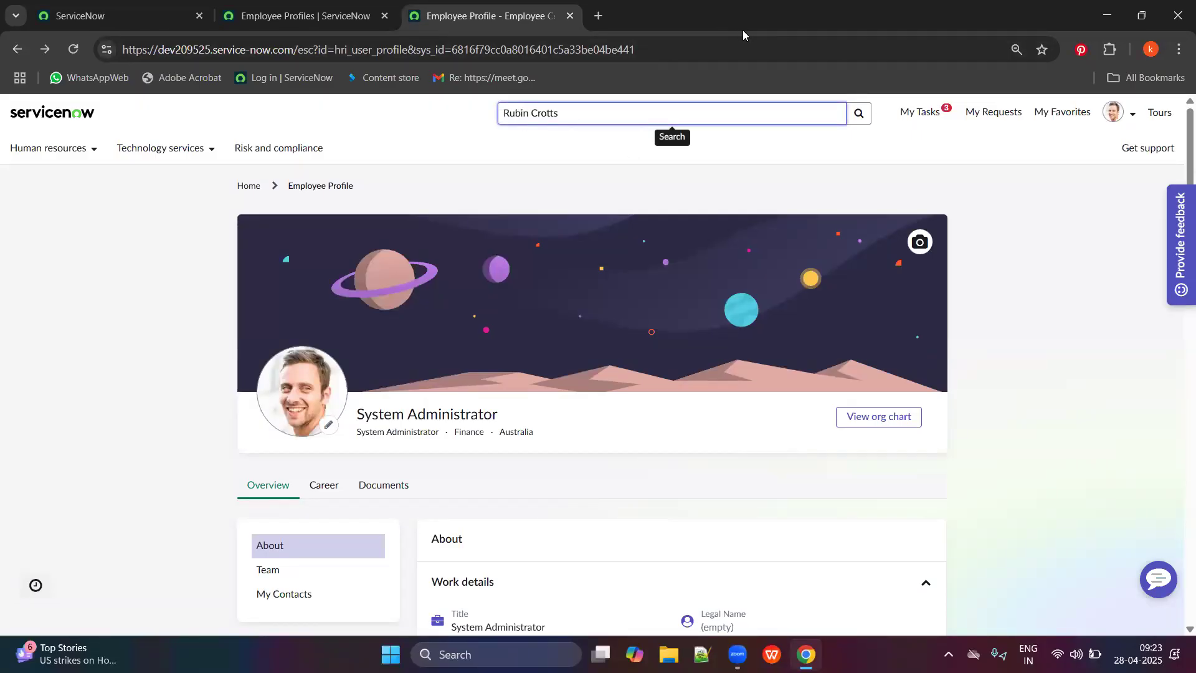
key("Return")
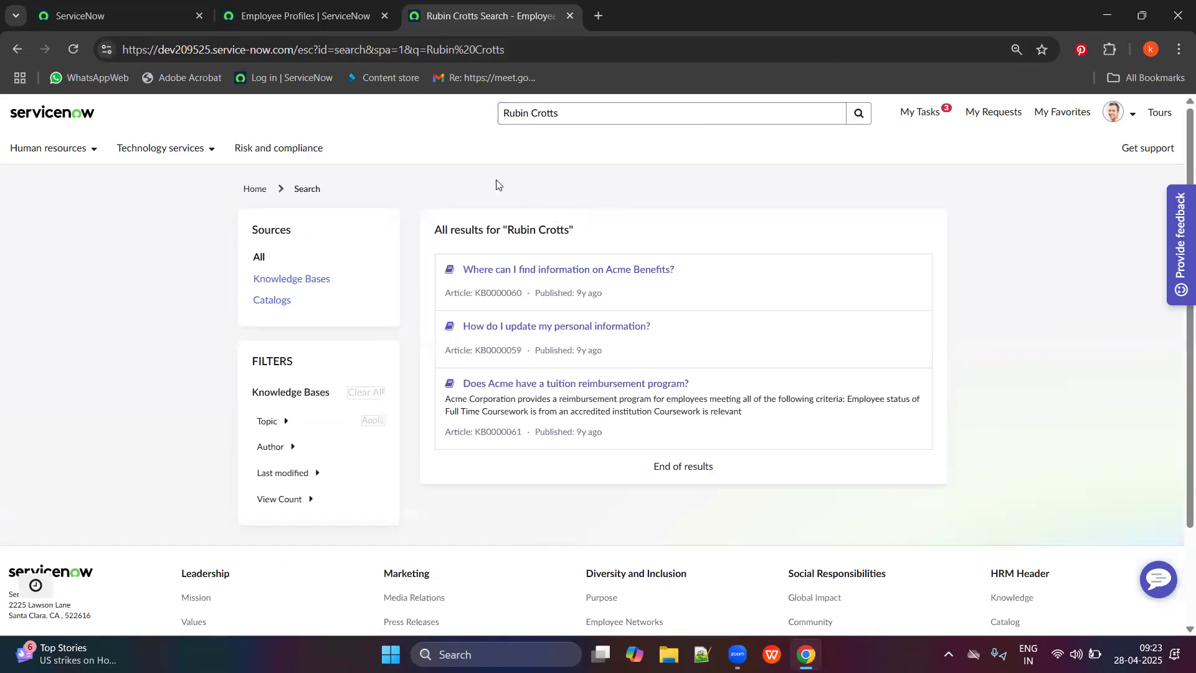
left_click(582, 113)
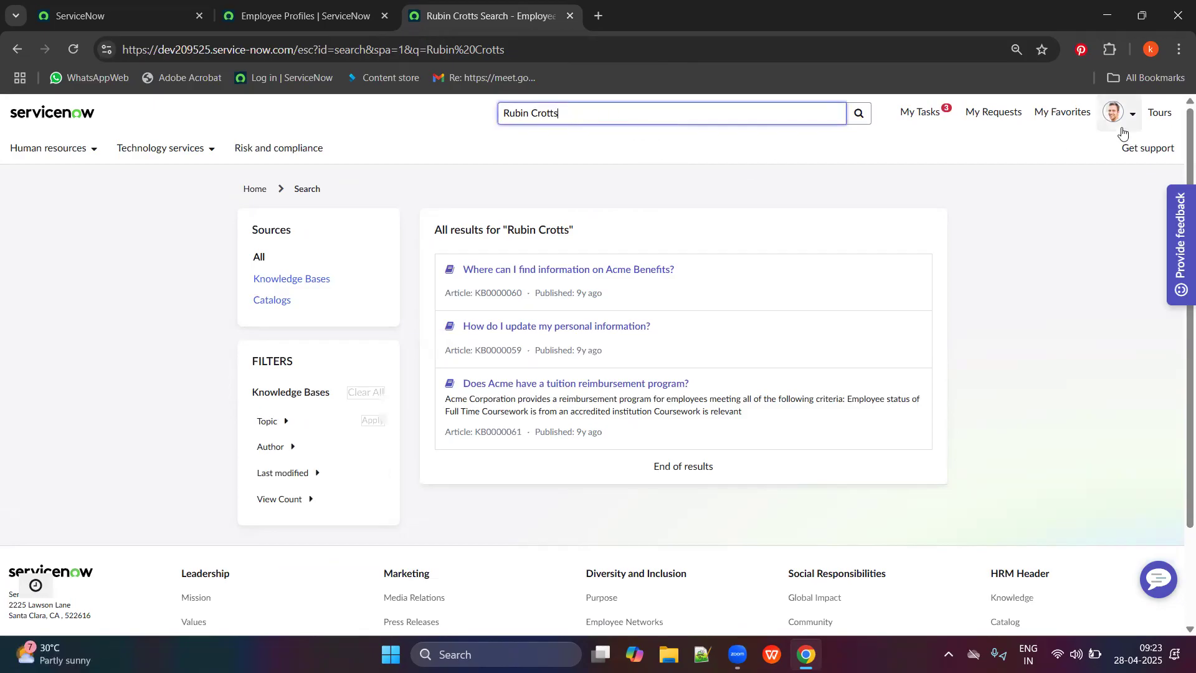
left_click(1113, 112)
left_click(1091, 148)
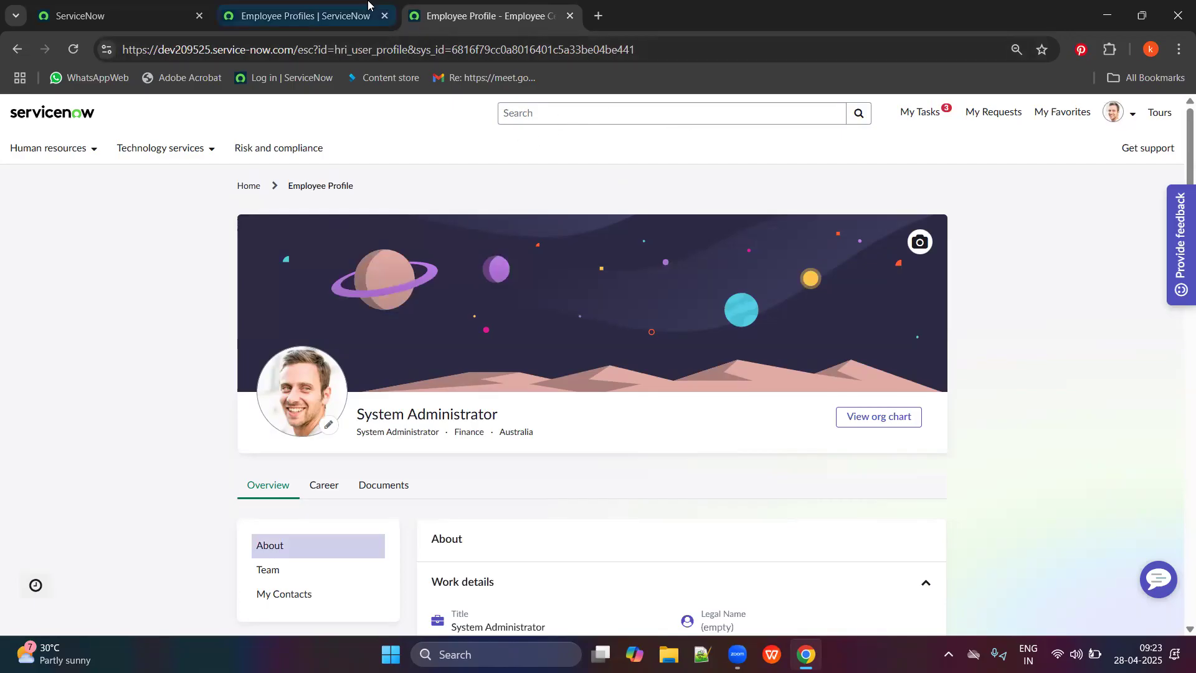
left_click(306, 15)
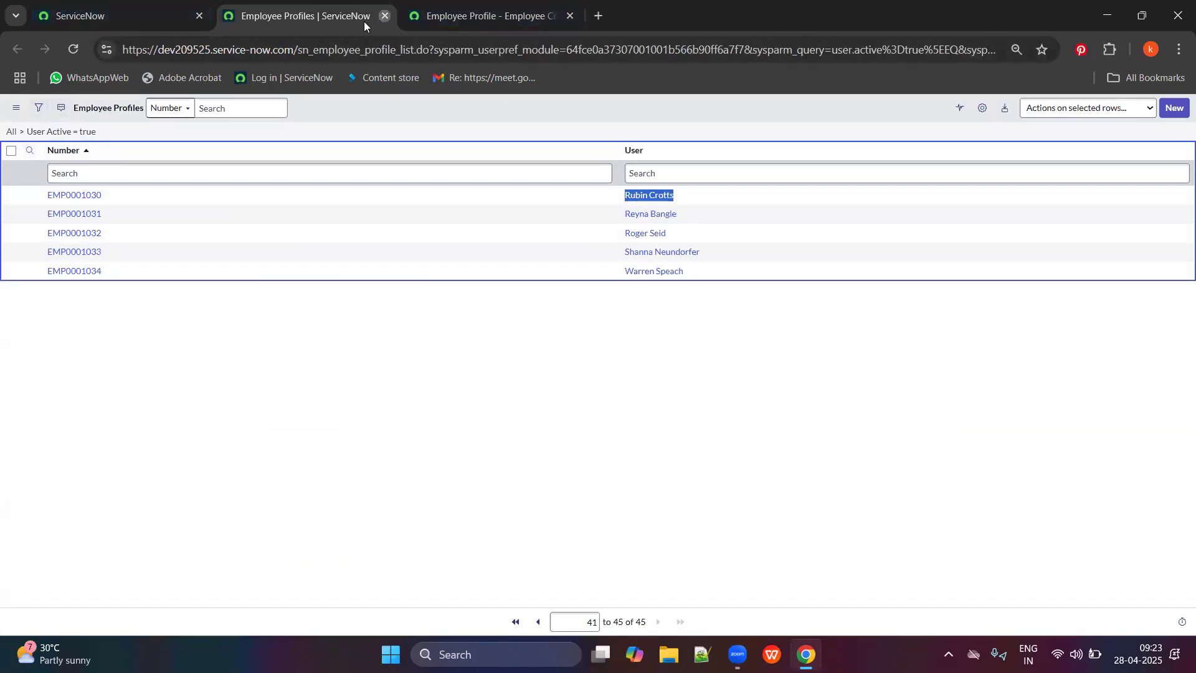
left_click(385, 16)
Open the Default Employee Profile Header Configuration from Header UI Configuration and make it editable.
left_click(112, 15)
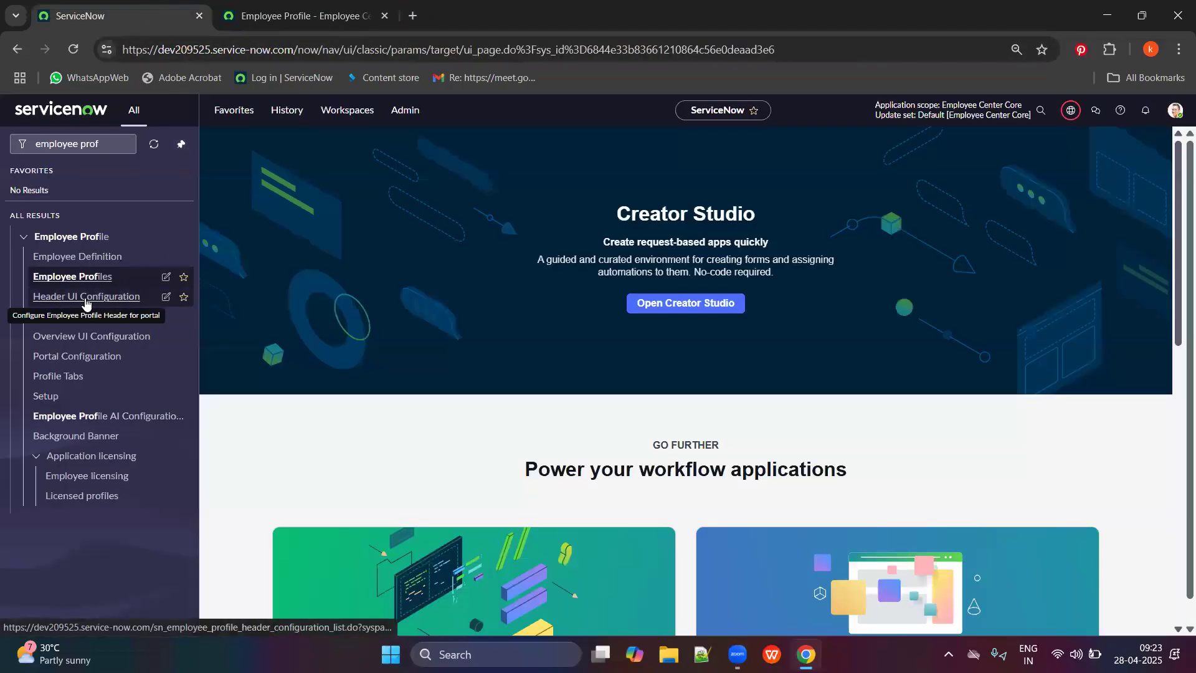
left_click(86, 297)
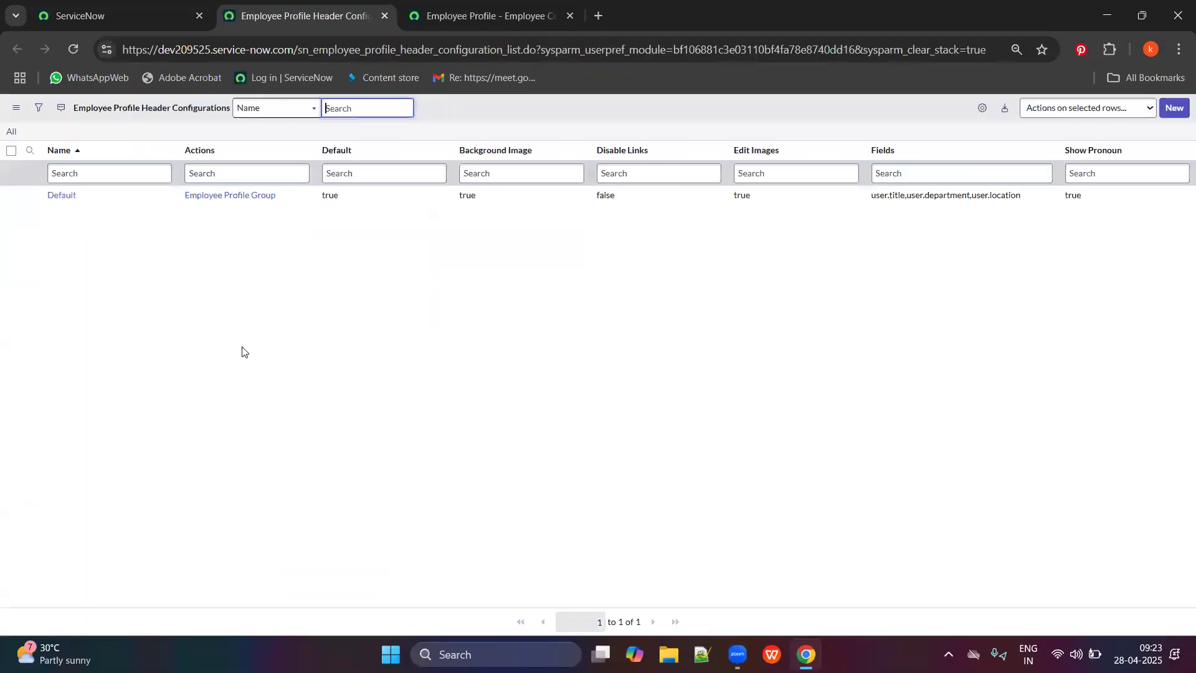
left_click(62, 196)
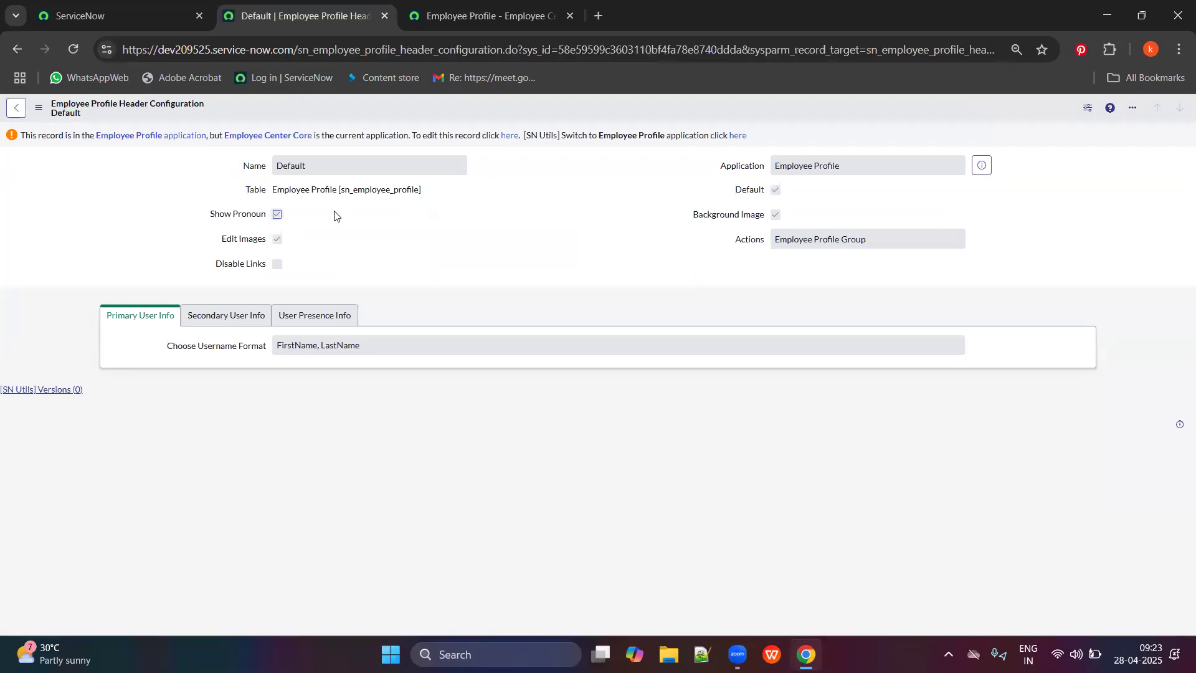
left_click(508, 135)
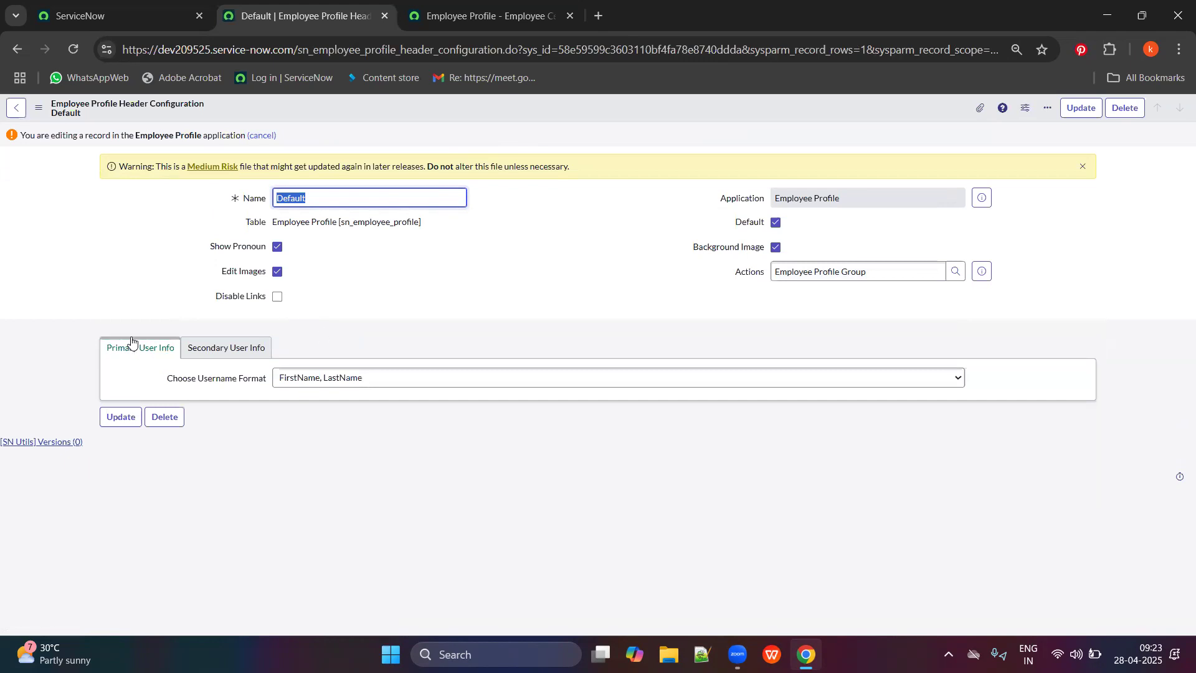
left_click_drag(268, 228, 397, 242)
Compare the Employee Profile page with the Default header configuration form across browser tabs.
left_click(401, 252)
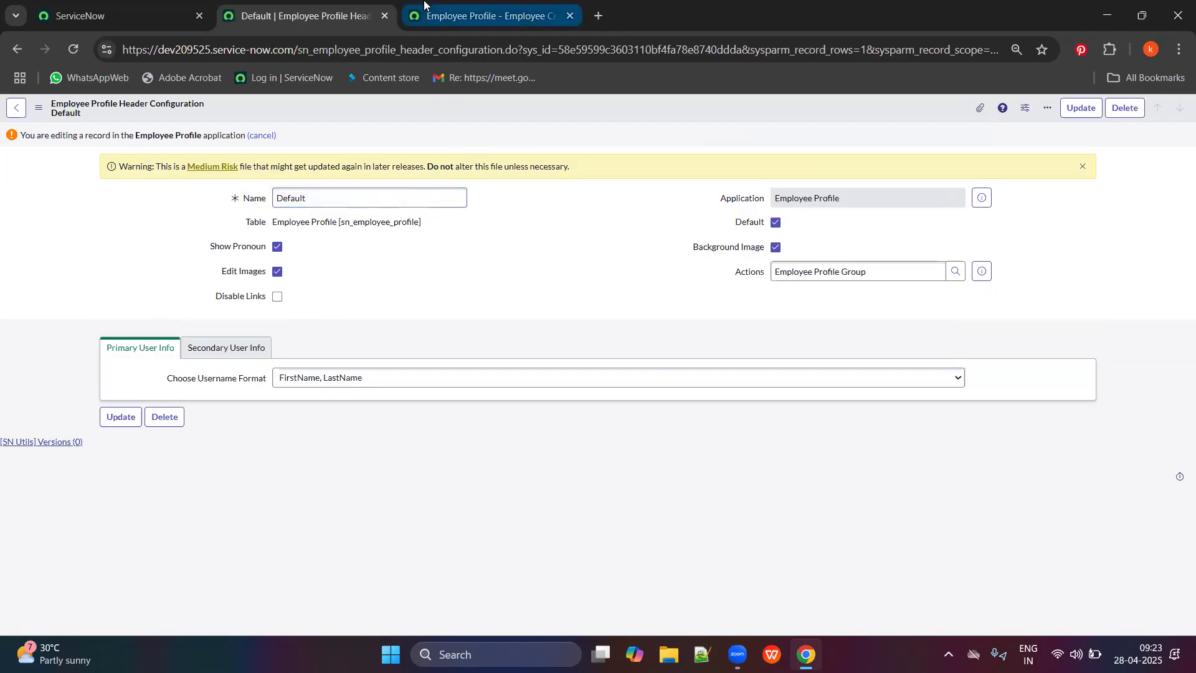
left_click(486, 15)
scroll(392, 354, "down", 1)
scroll(392, 355, "down", 1)
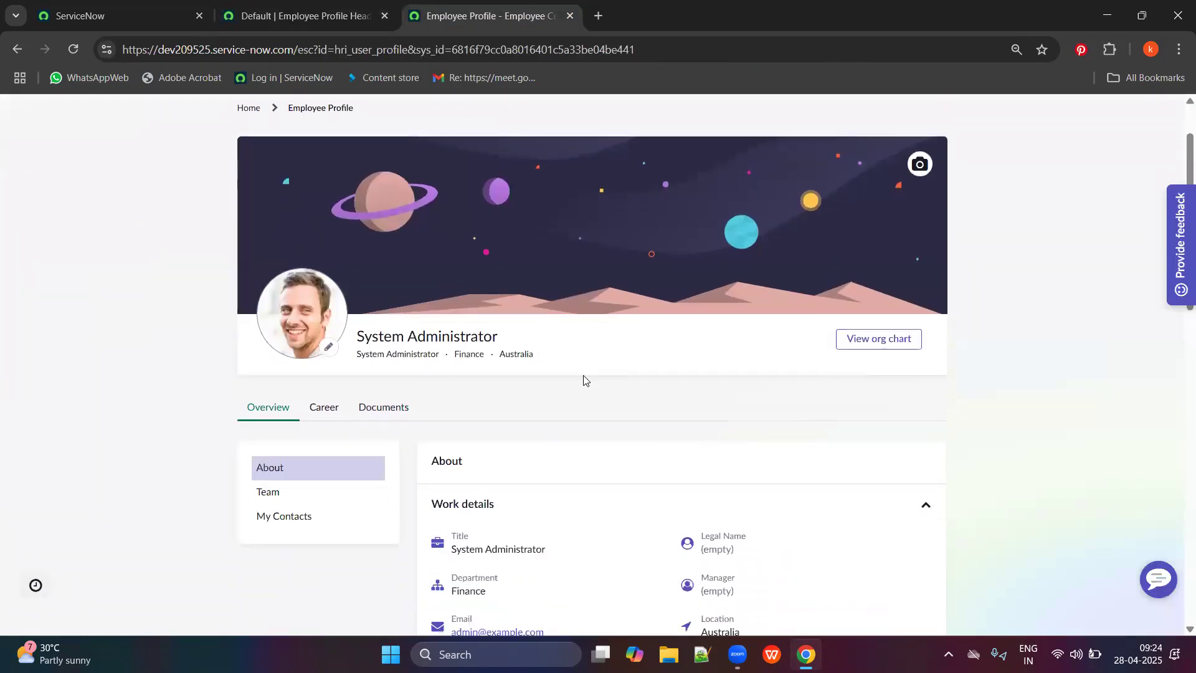
scroll(931, 301, "up", 1)
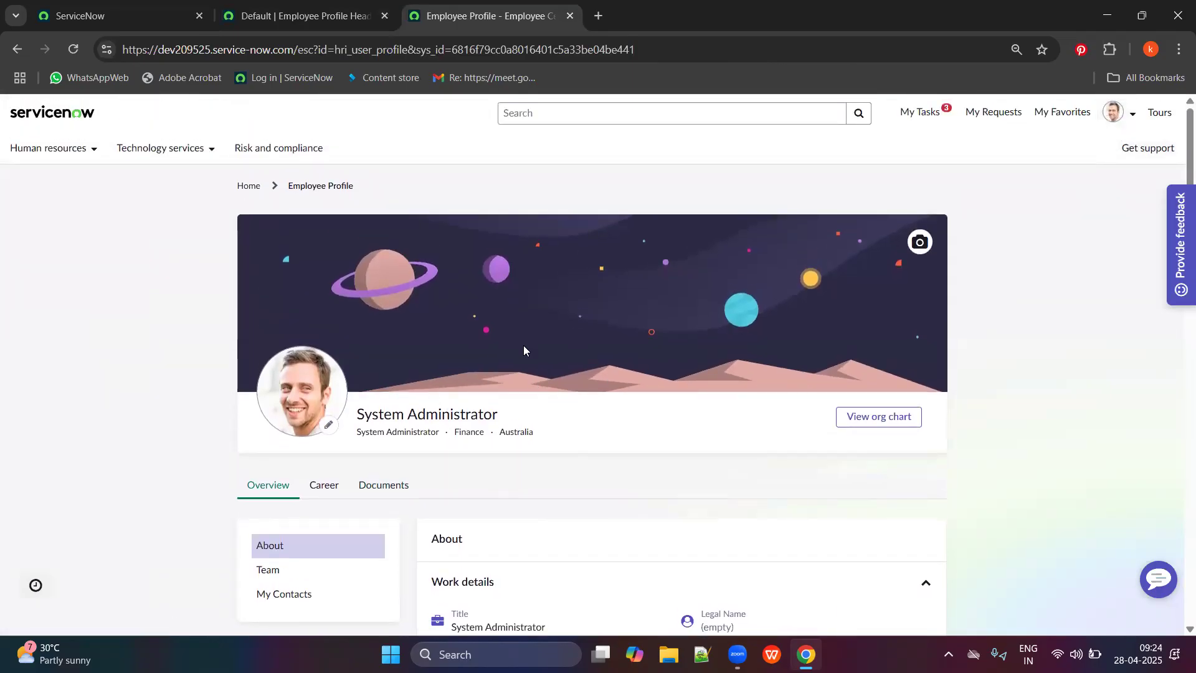
left_click(346, 5)
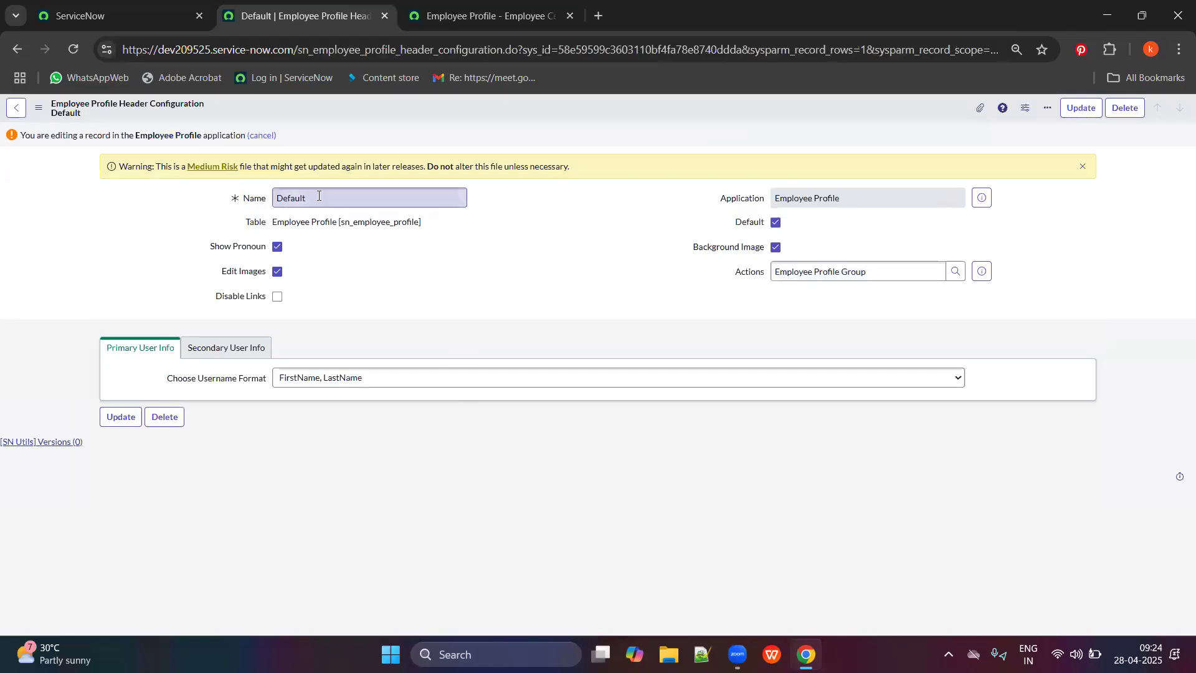
left_click(469, 8)
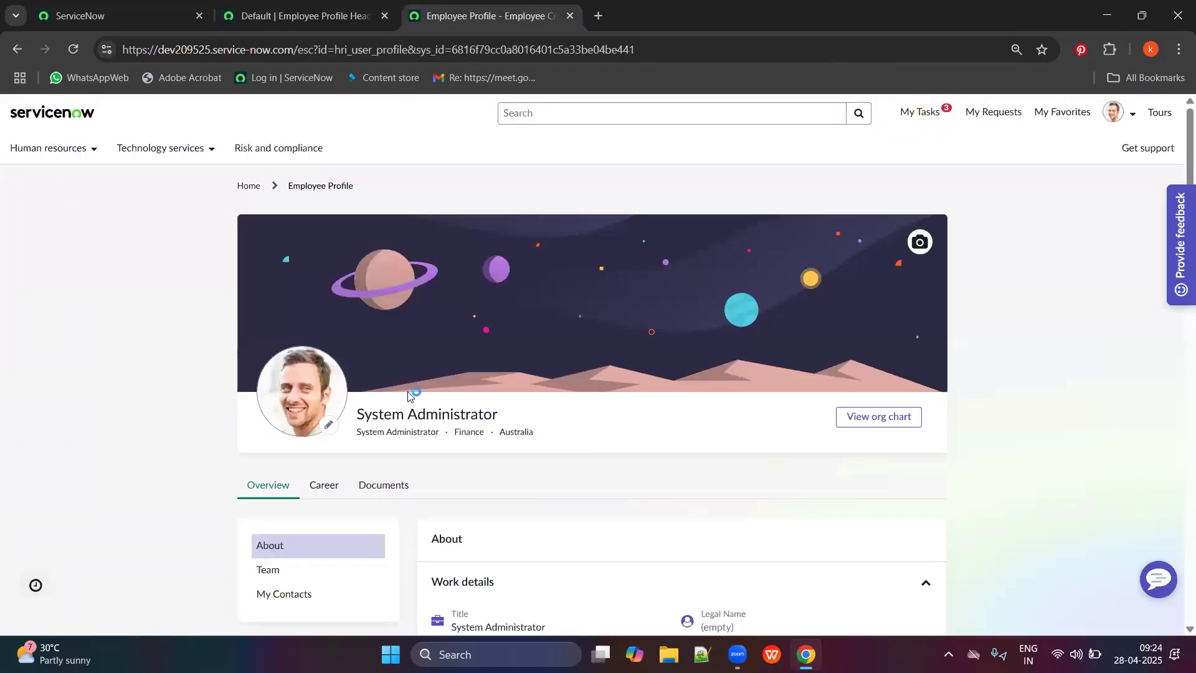
left_click(361, 10)
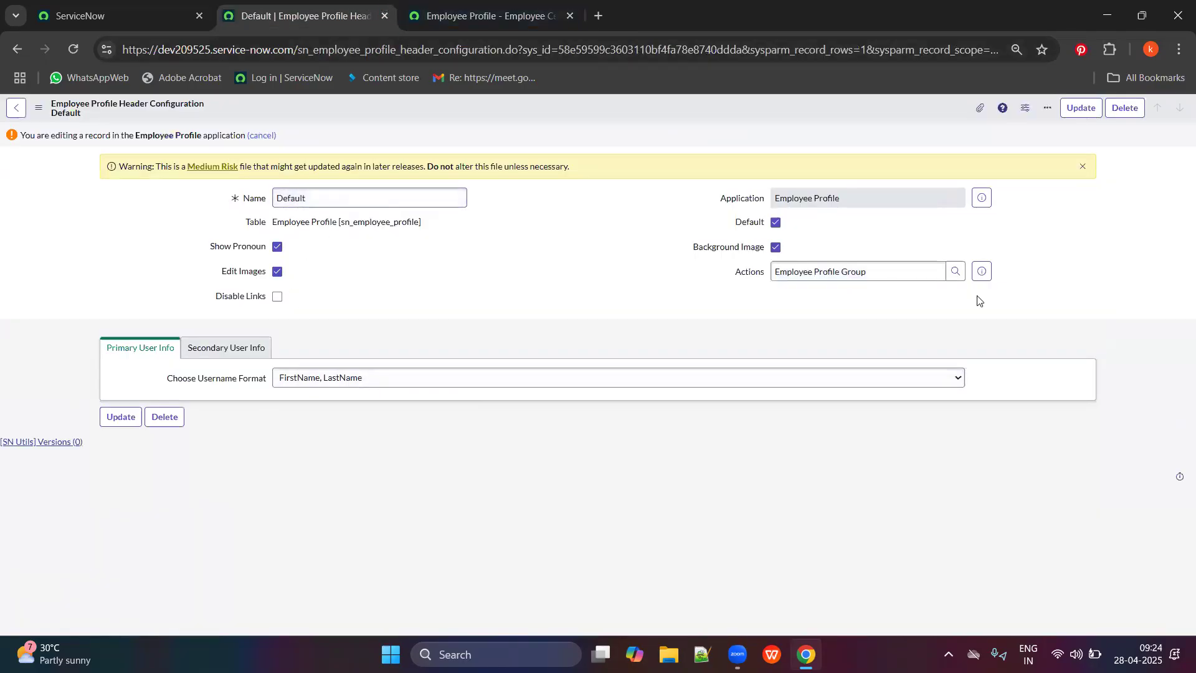
left_click_drag(907, 270, 767, 260)
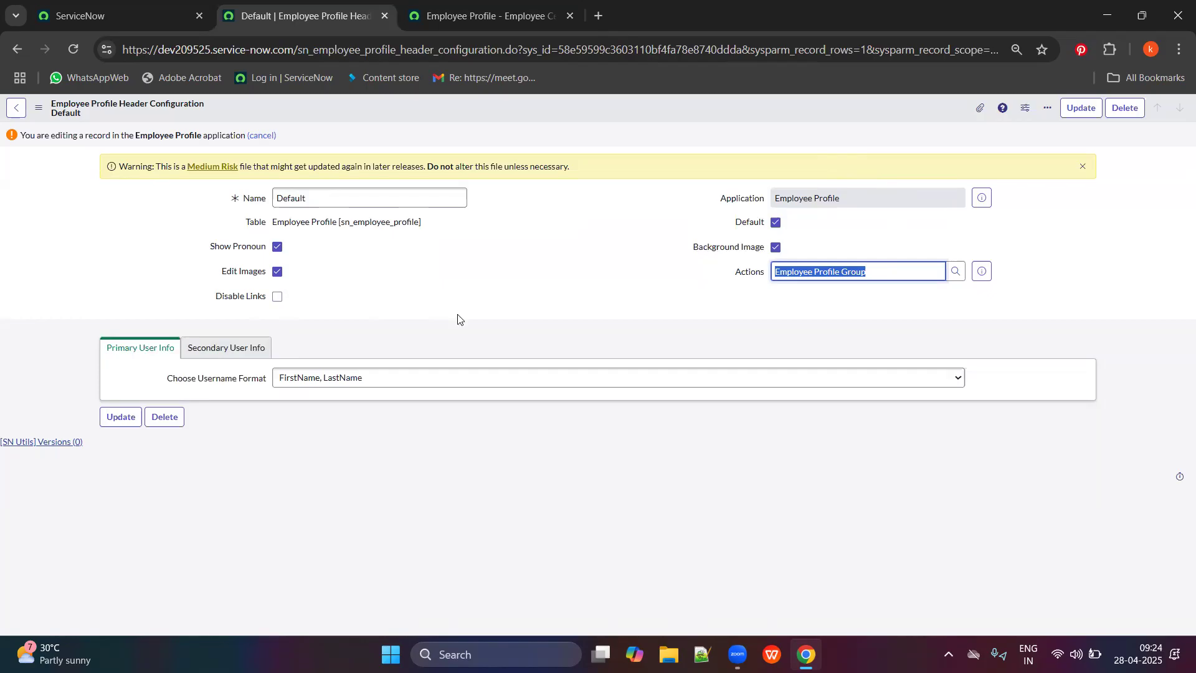
Turn Edit Images off, check the profile page, then turn Edit Images back on.
left_click(548, 11)
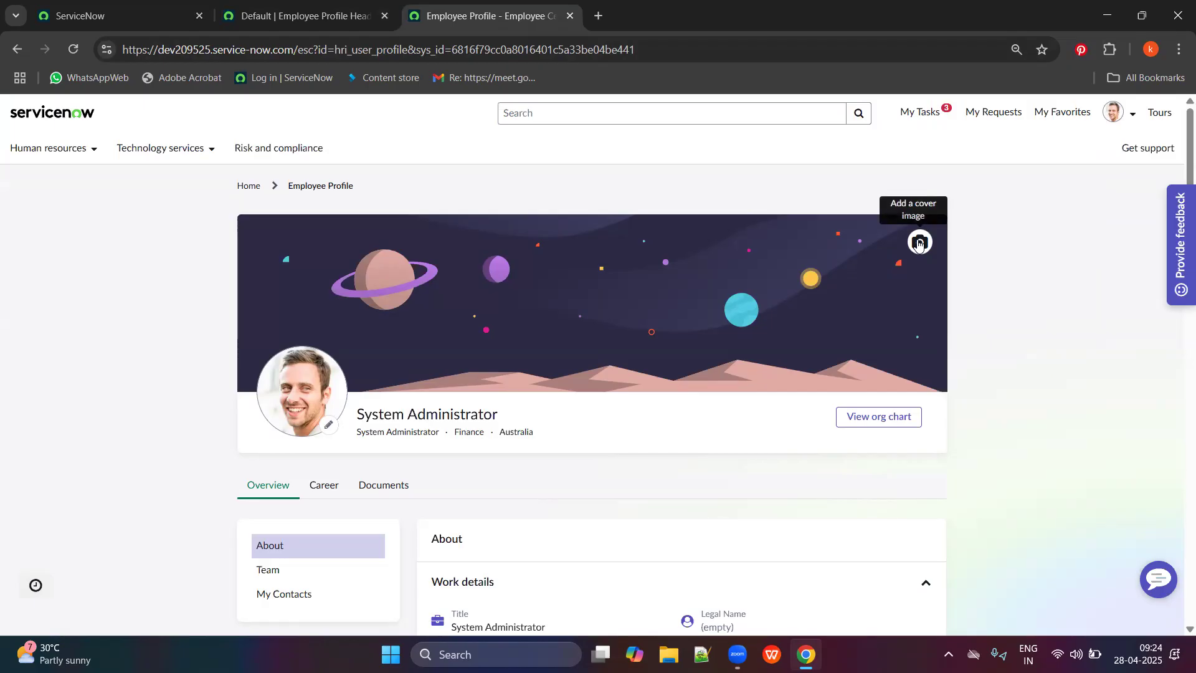
left_click(281, 5)
left_click(279, 273)
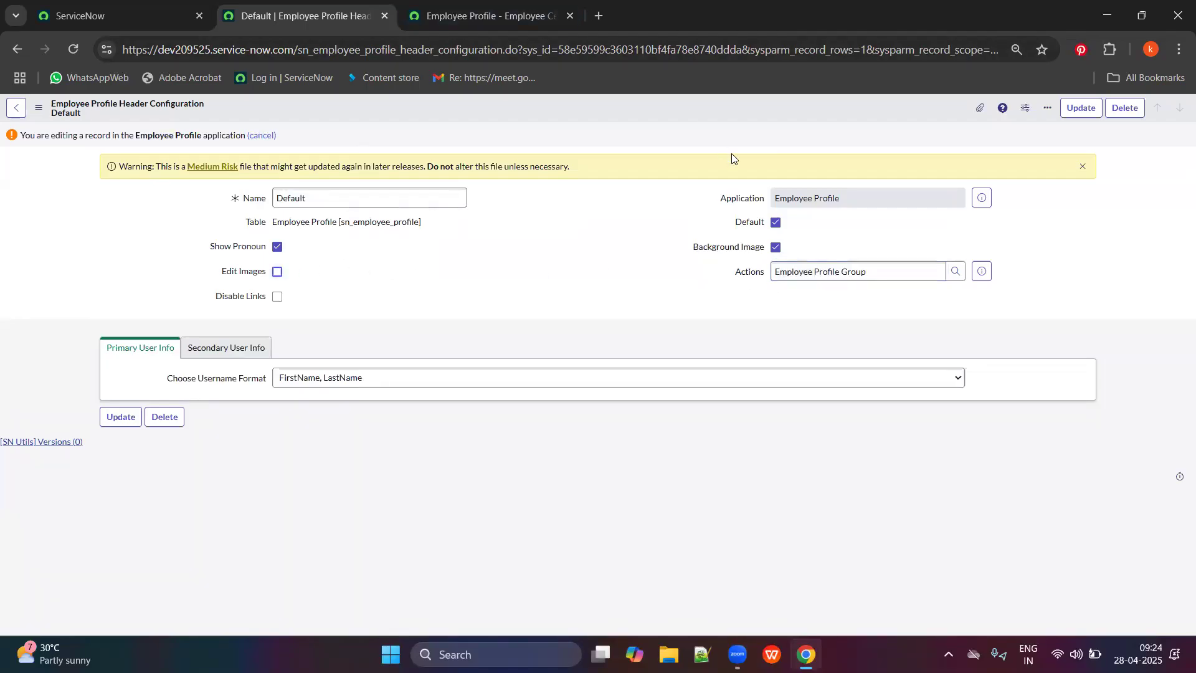
left_click(524, 14)
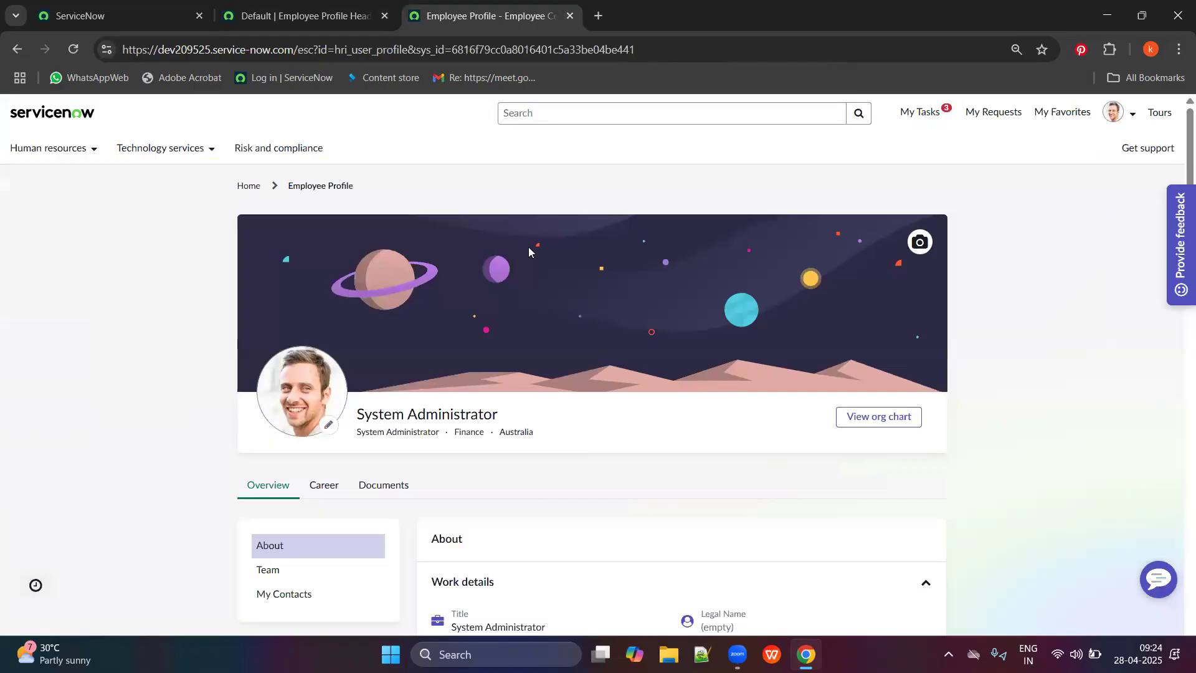
left_click(305, 14)
left_click(278, 272)
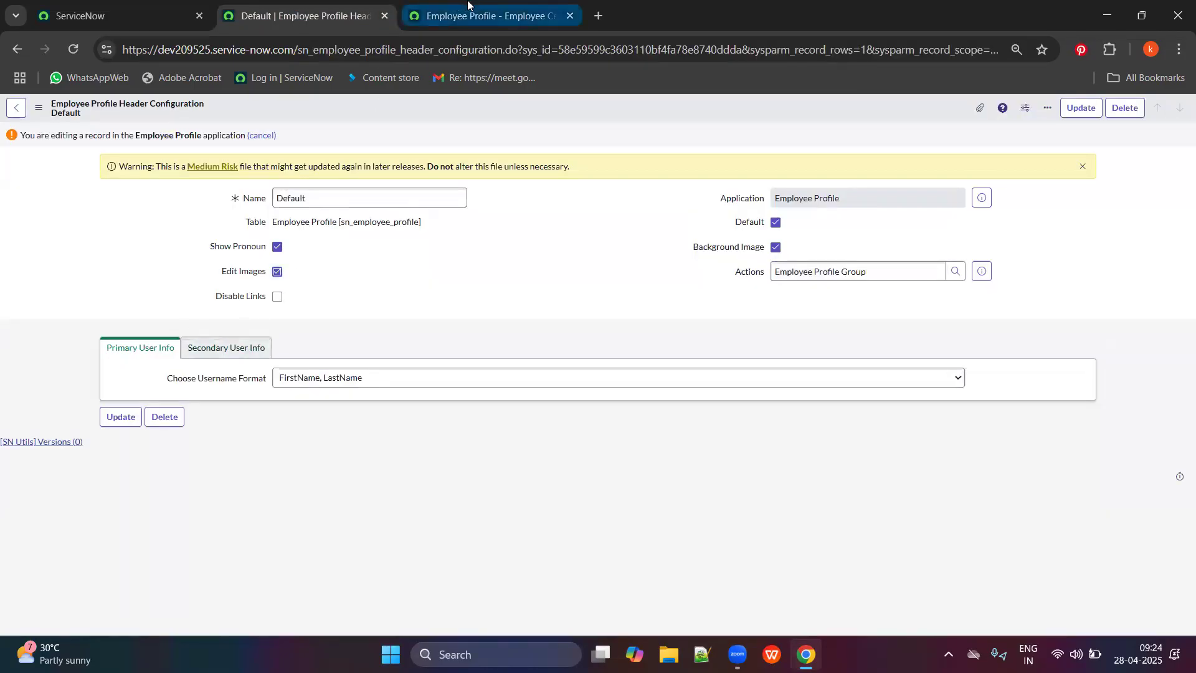
left_click(486, 15)
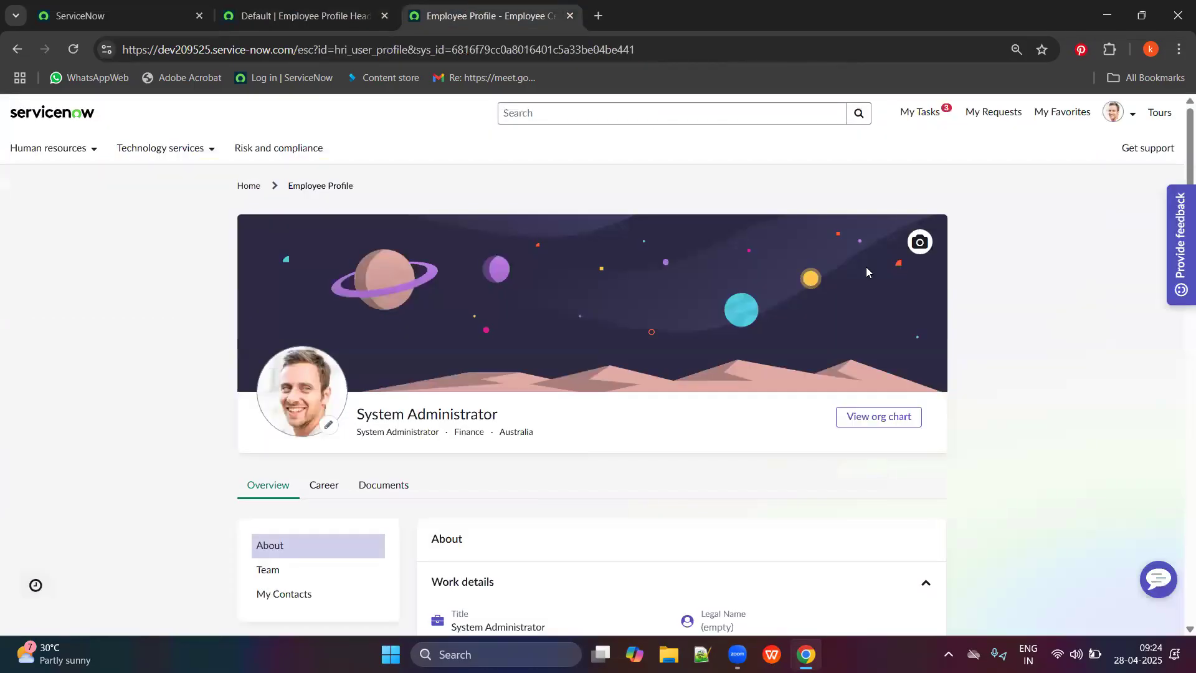
Load an hr-stat-icon PNG from the Desktop's HR Service Delivery folder into the cover image editor.
left_click(919, 244)
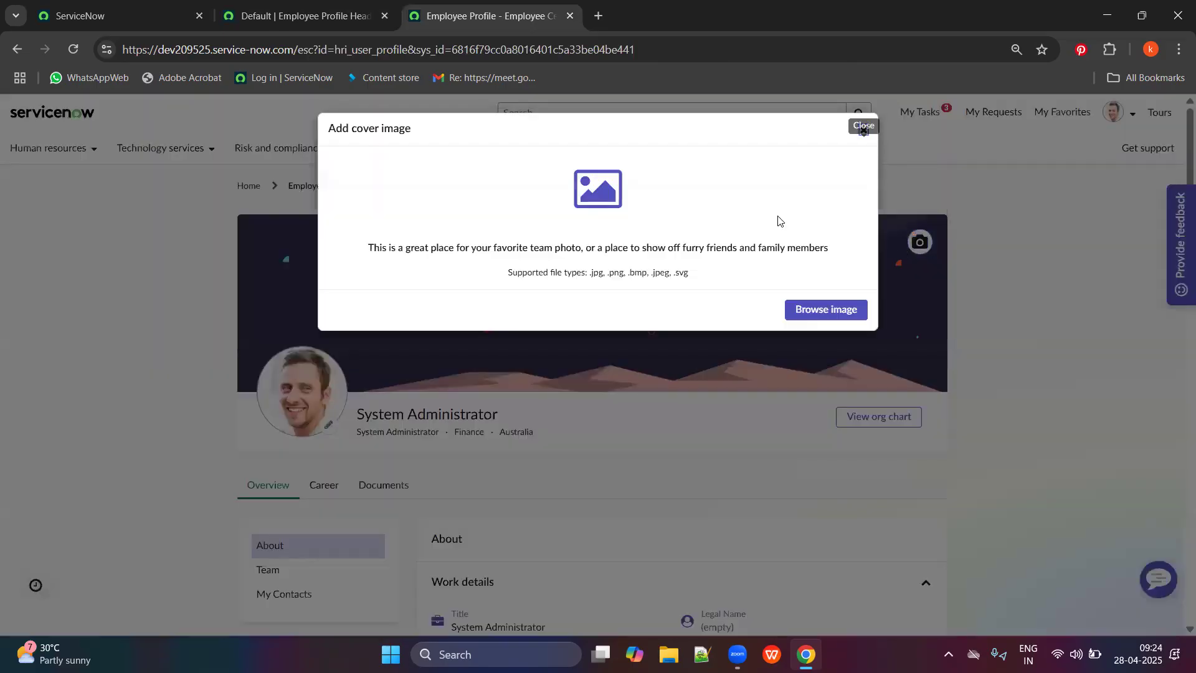
left_click(826, 311)
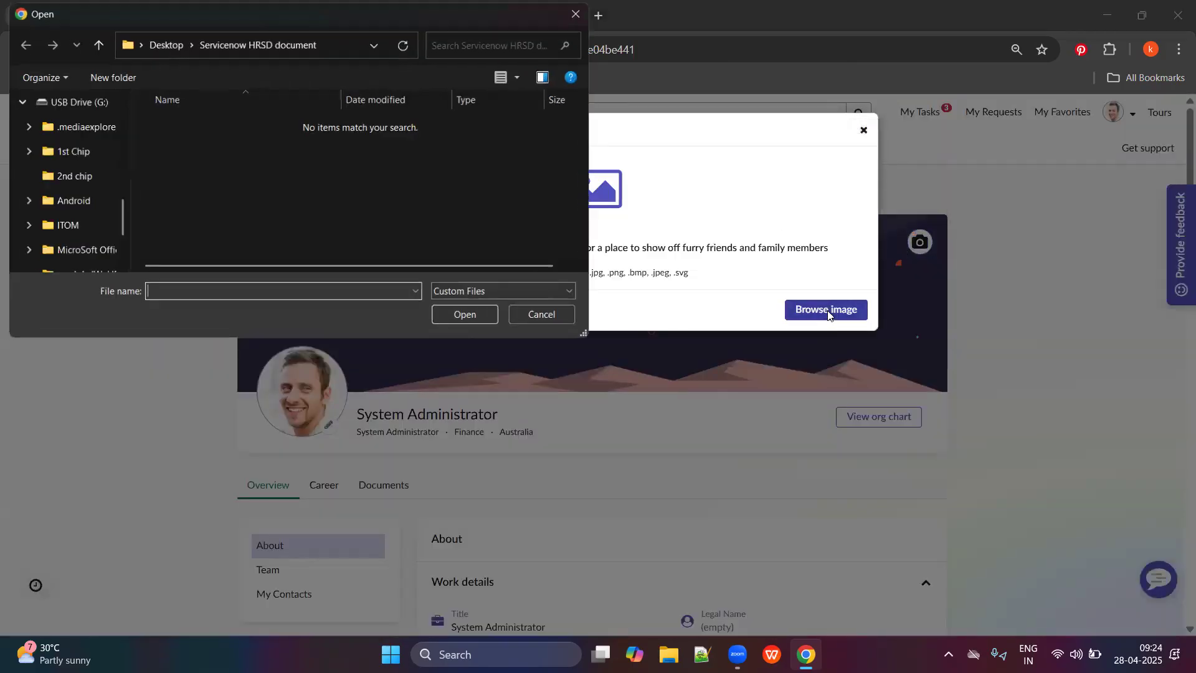
scroll(78, 181, "up", 1)
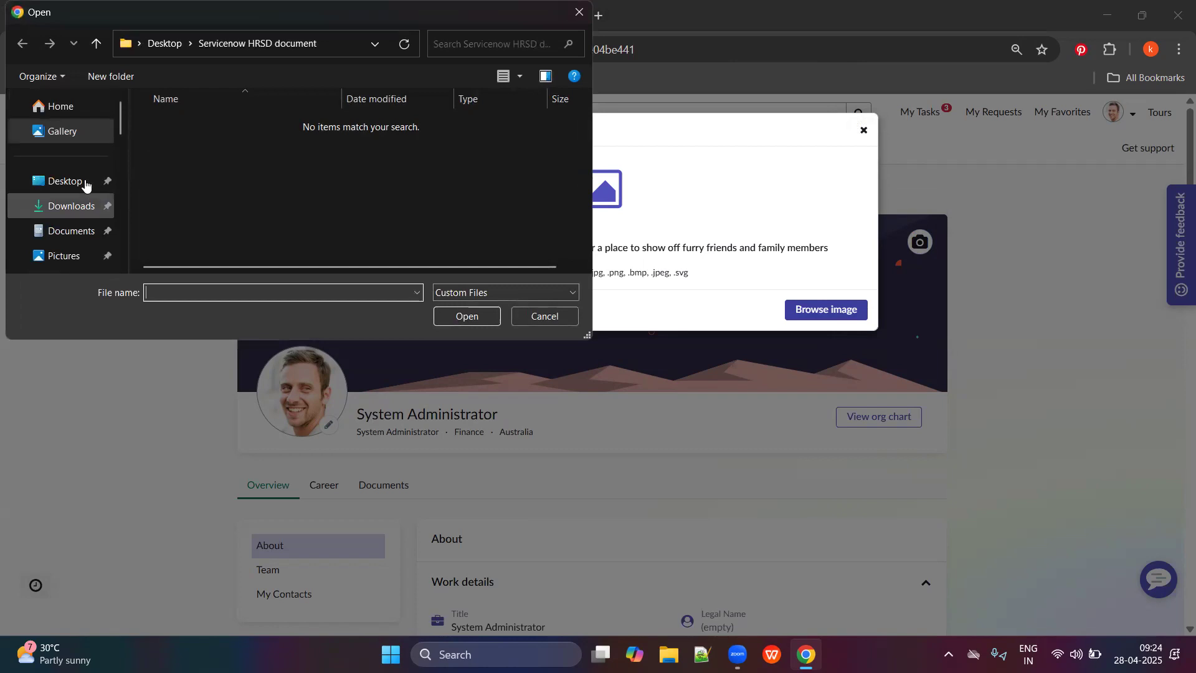
left_click(76, 182)
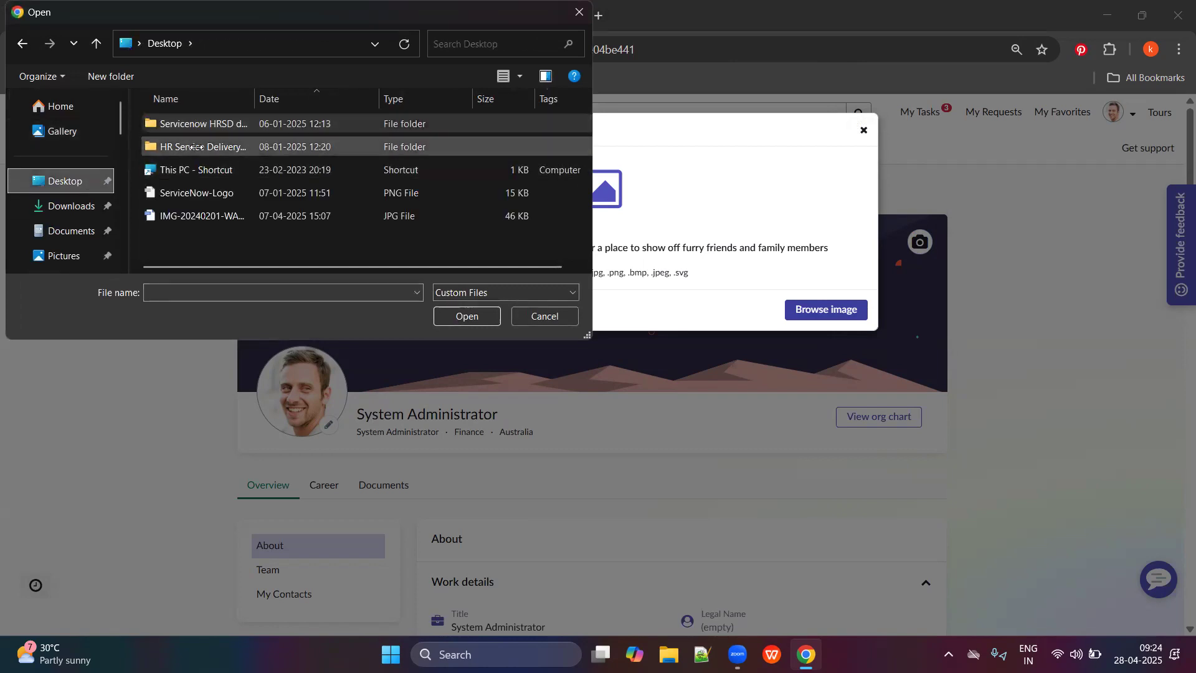
double_click(194, 147)
scroll(212, 187, "down", 3)
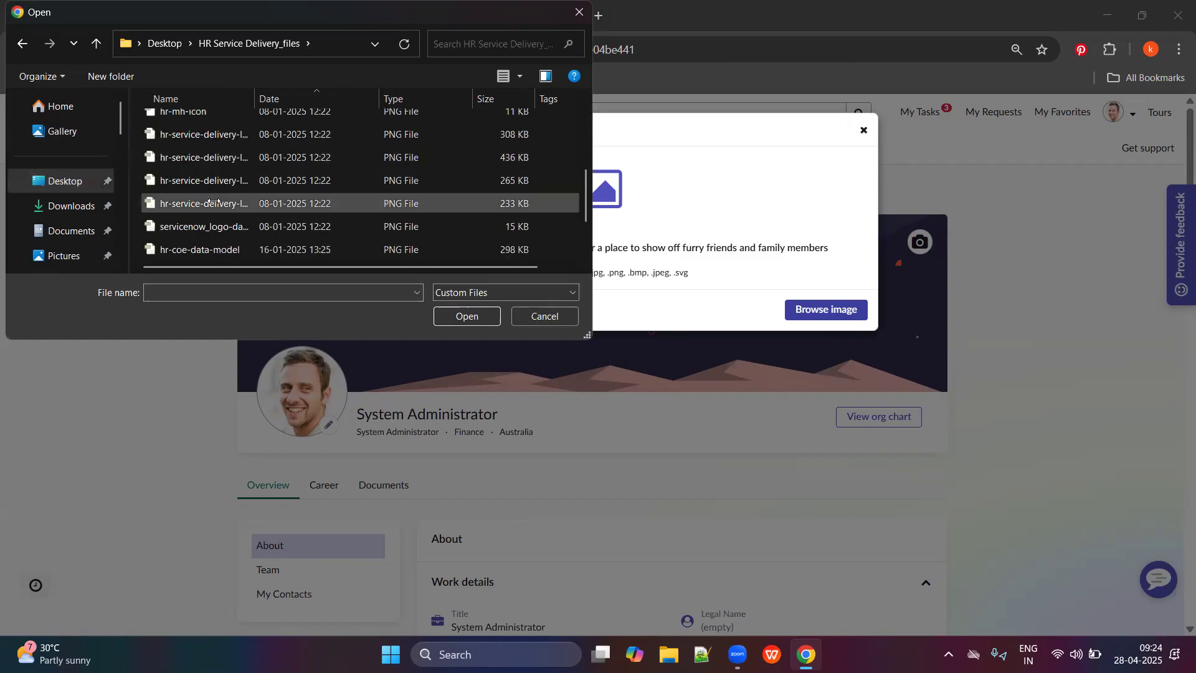
scroll(214, 202, "down", 2)
scroll(219, 212, "up", 5)
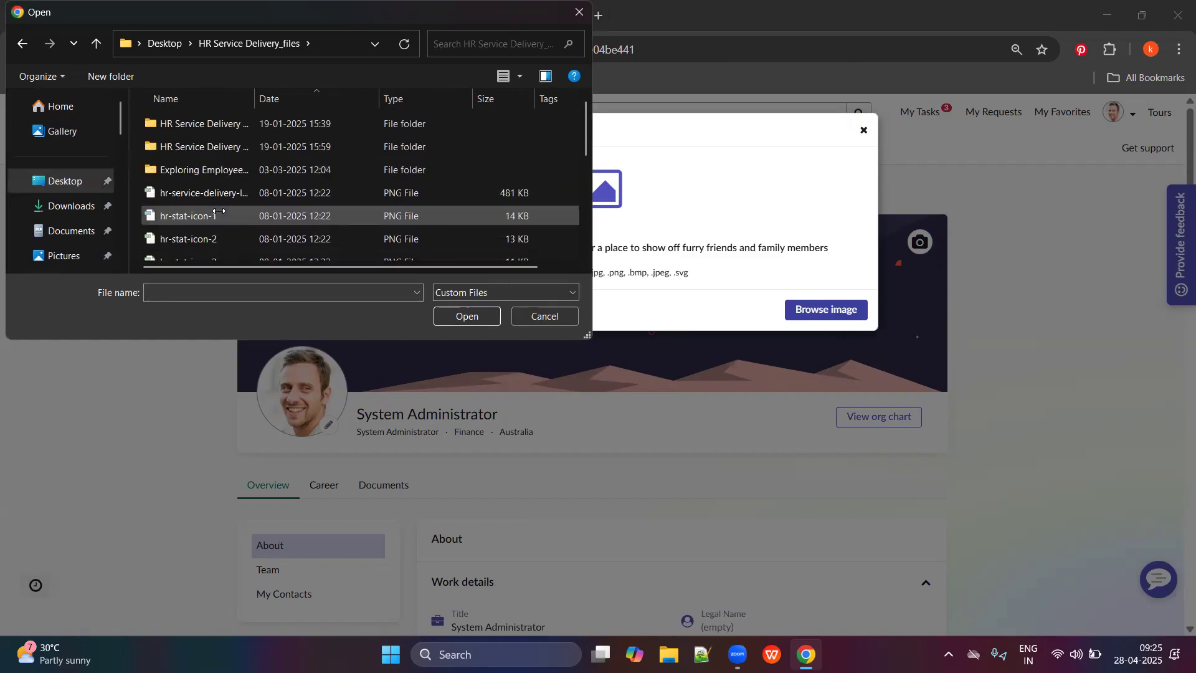
double_click(185, 133)
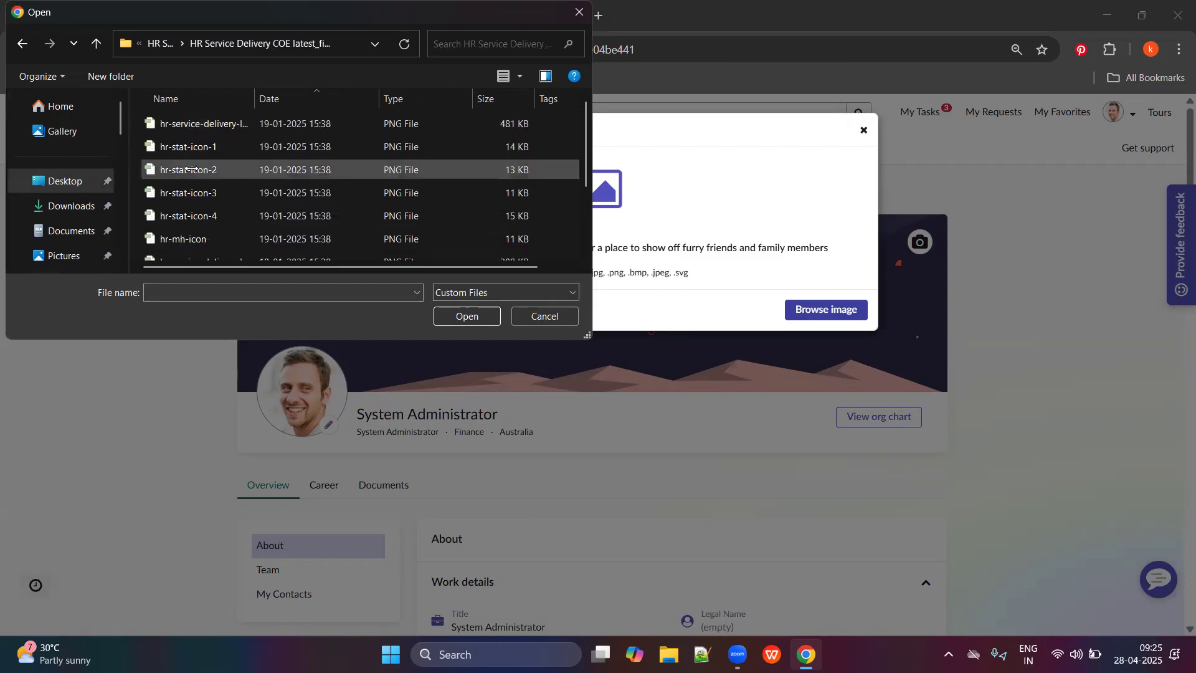
left_click(174, 146)
left_click(465, 314)
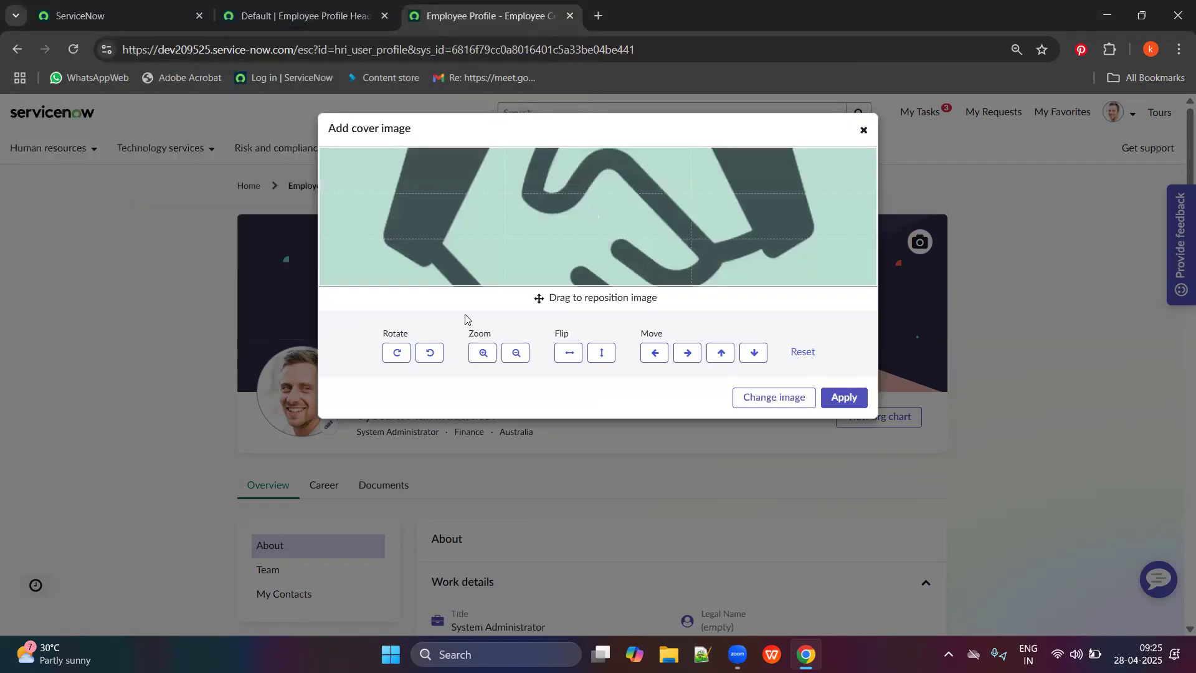
Discard the image without applying it, close the cover editor, and open a new browser tab.
left_click_drag(619, 245, 623, 241)
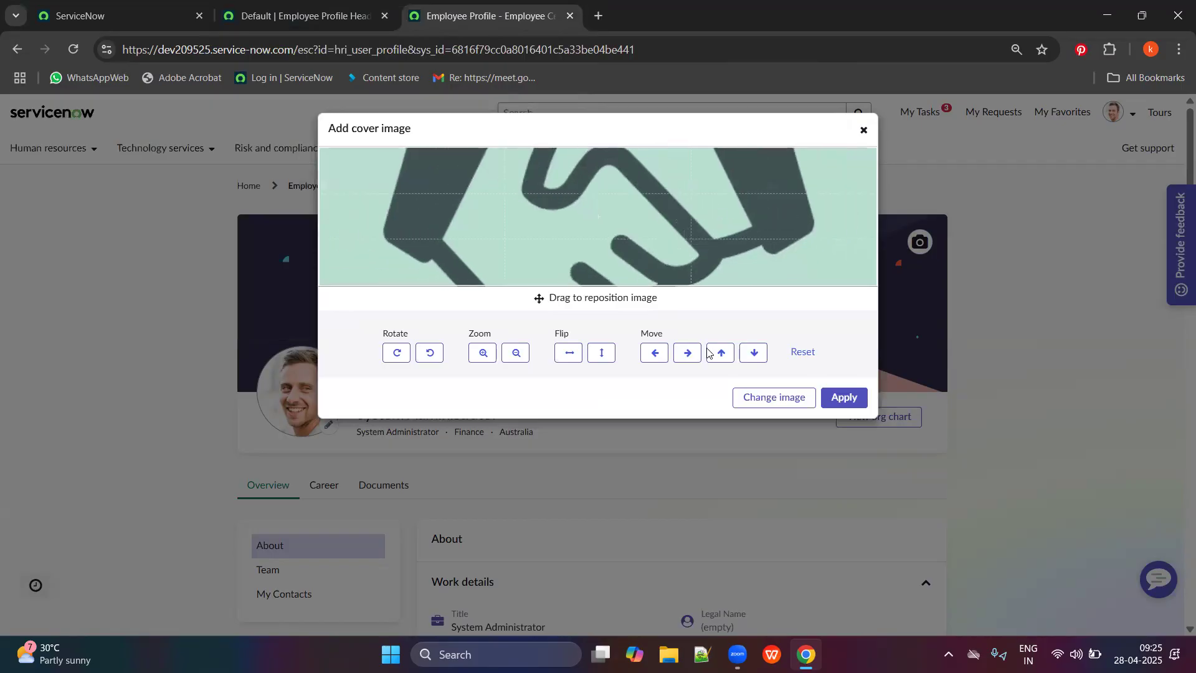
left_click(785, 399)
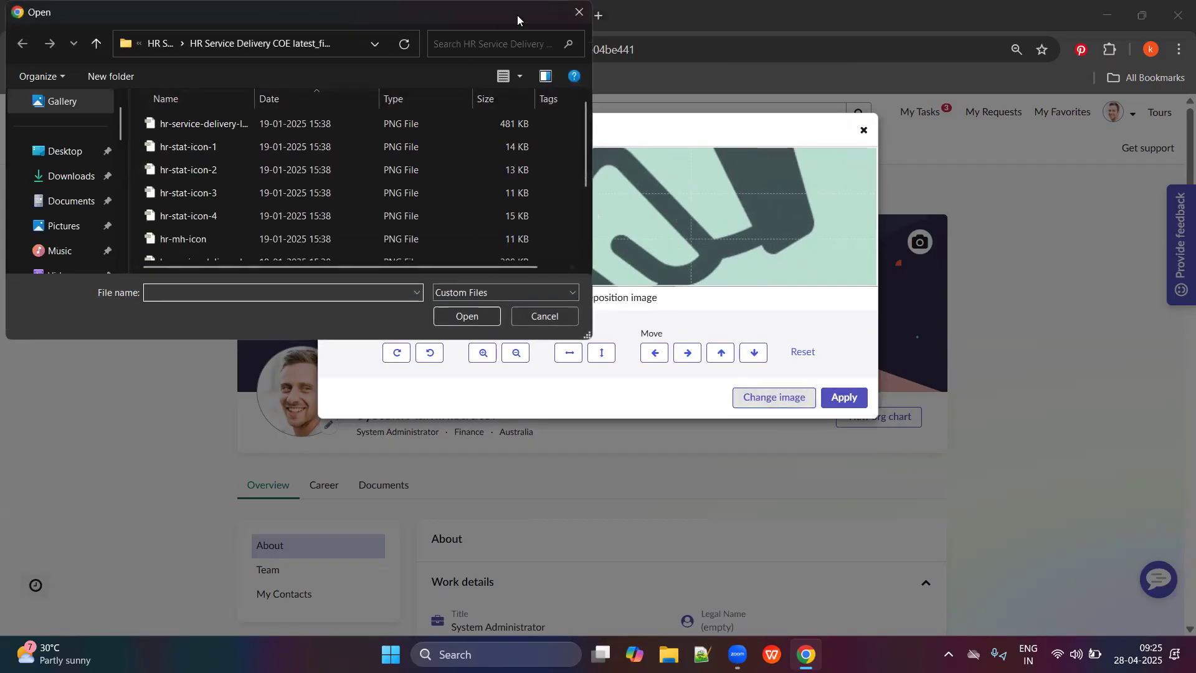
left_click(577, 11)
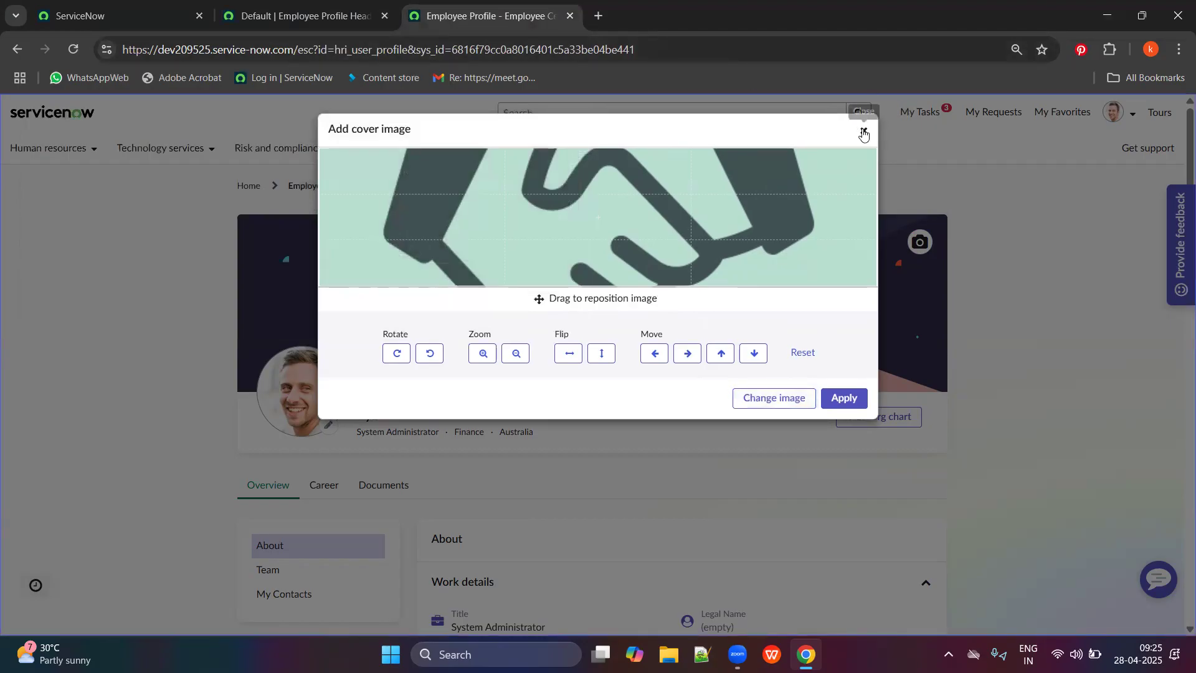
left_click(864, 130)
key("ctrl+t")
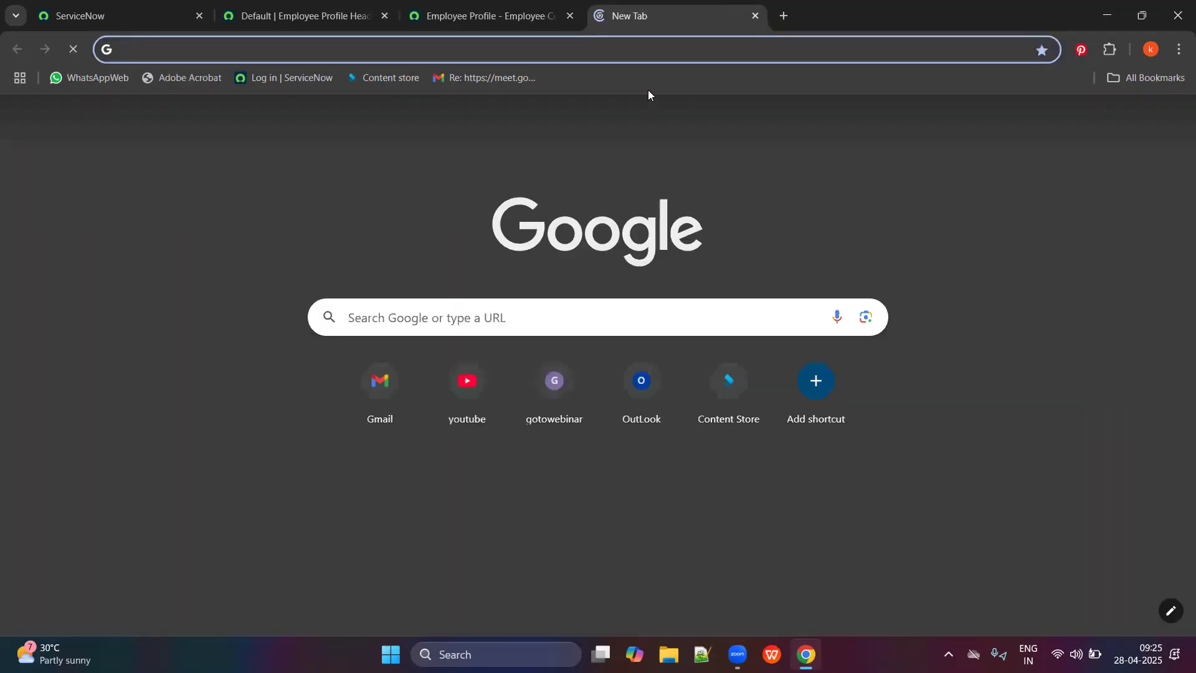
Search Google Images for 'simple banner image for employee' and preview the Employee engagement banner.
type("simple banne")
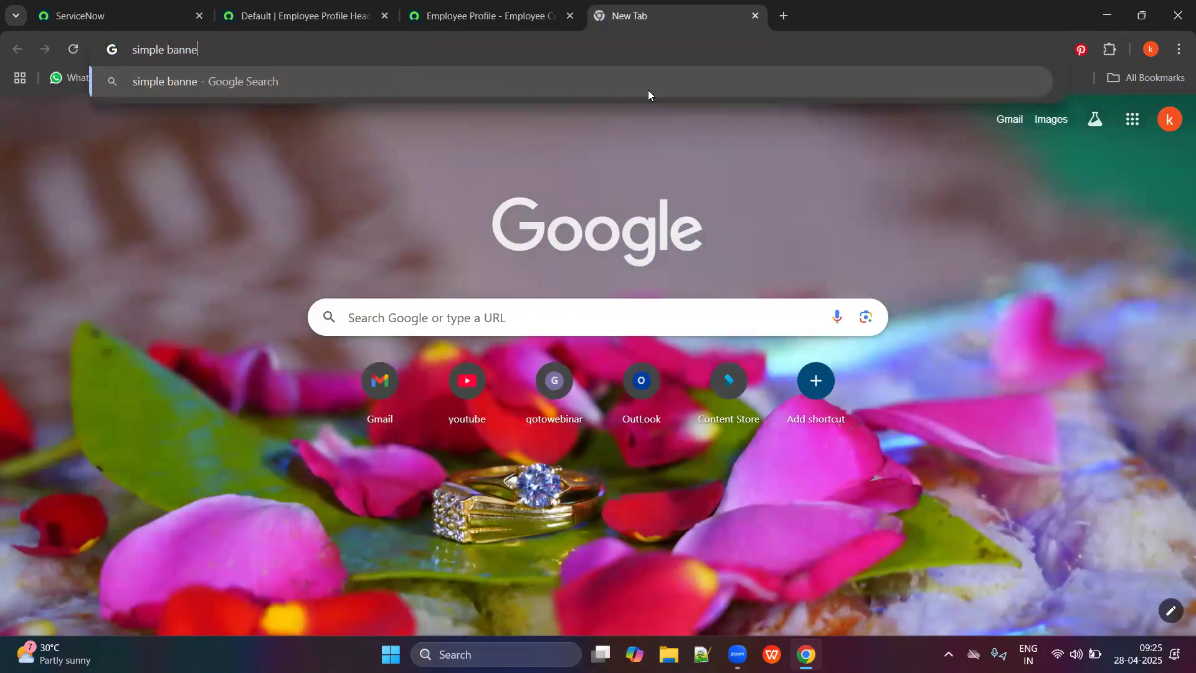
type("r image for employee")
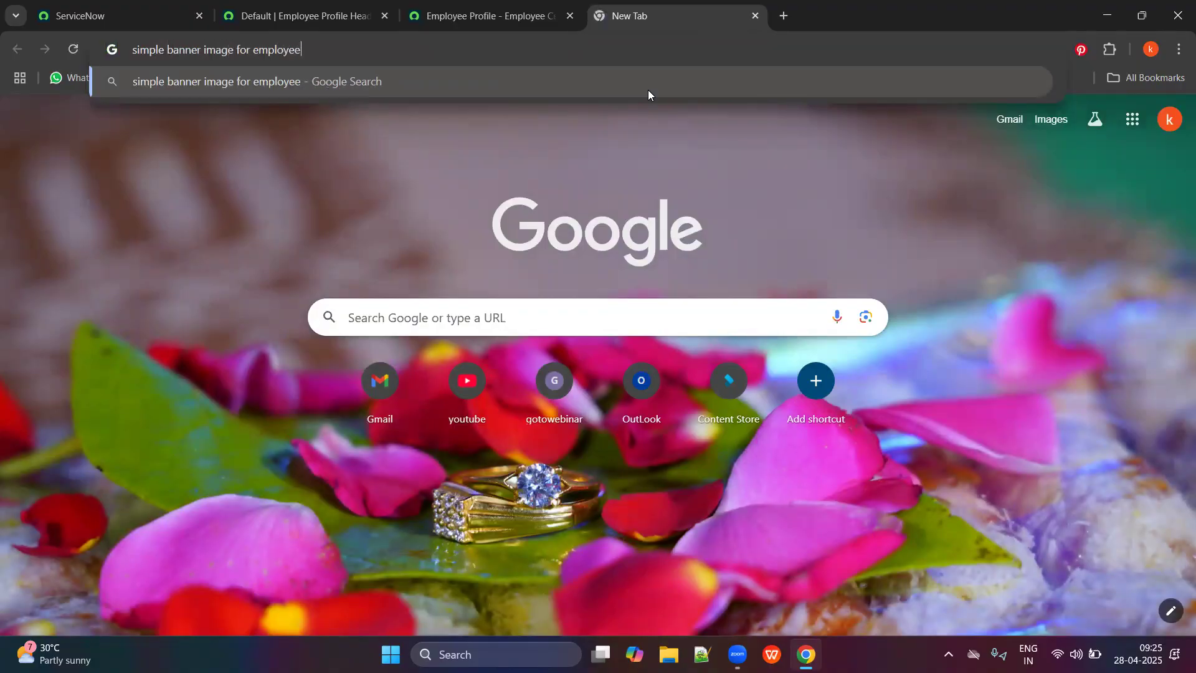
key("Return")
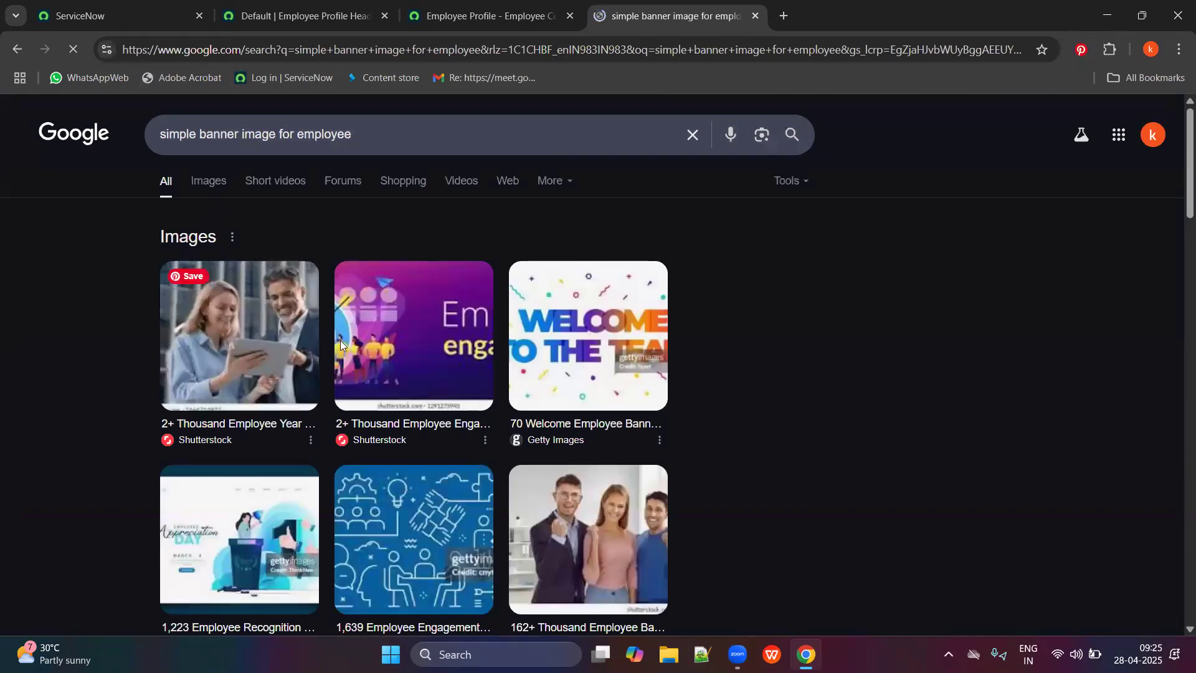
left_click(208, 182)
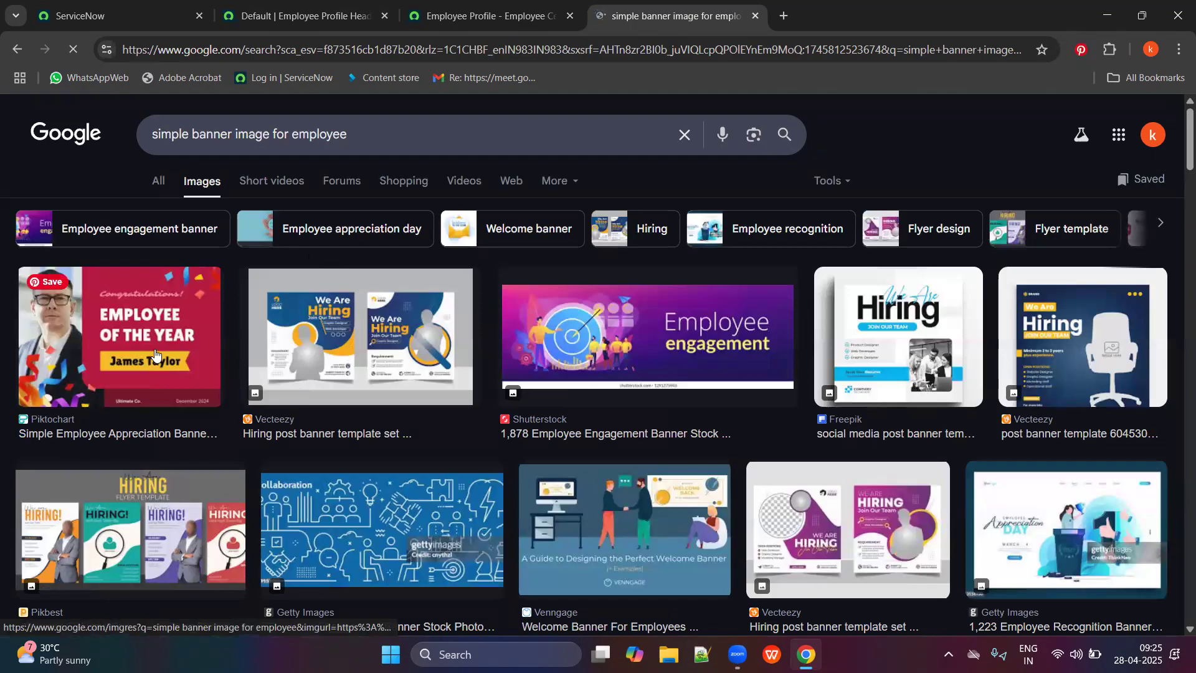
left_click(640, 343)
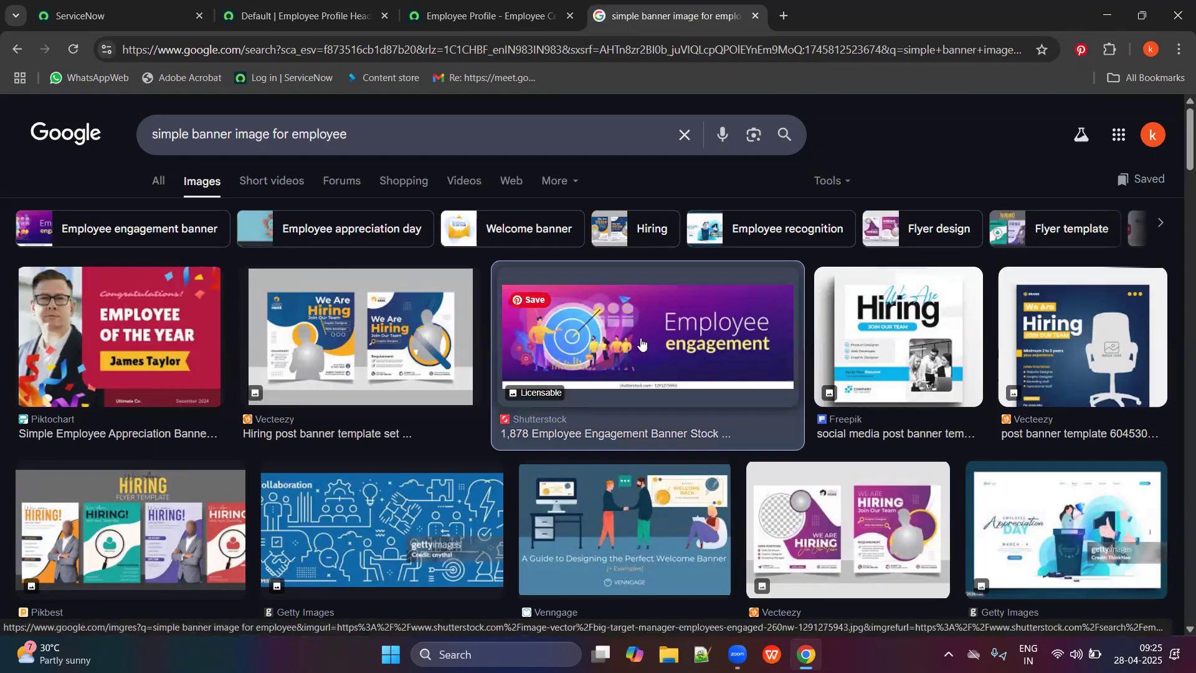
Save the banner to the Desktop as 'EE sample image'.
right_click(1060, 408)
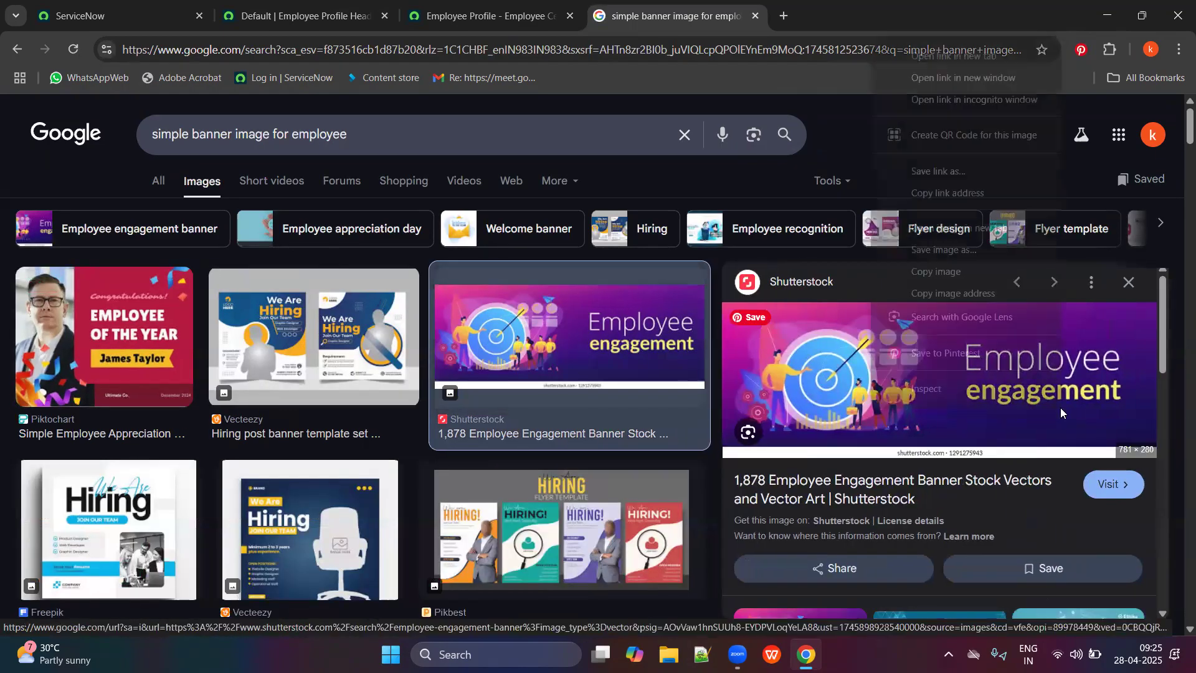
left_click(960, 255)
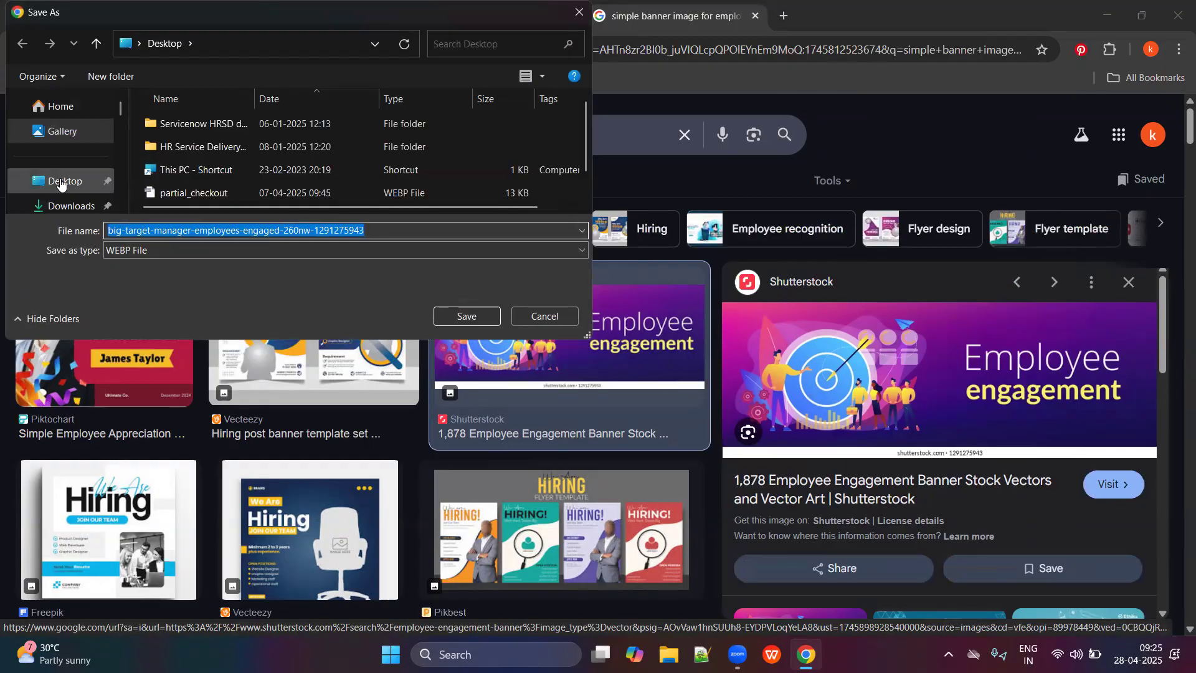
left_click(62, 181)
left_click(169, 231)
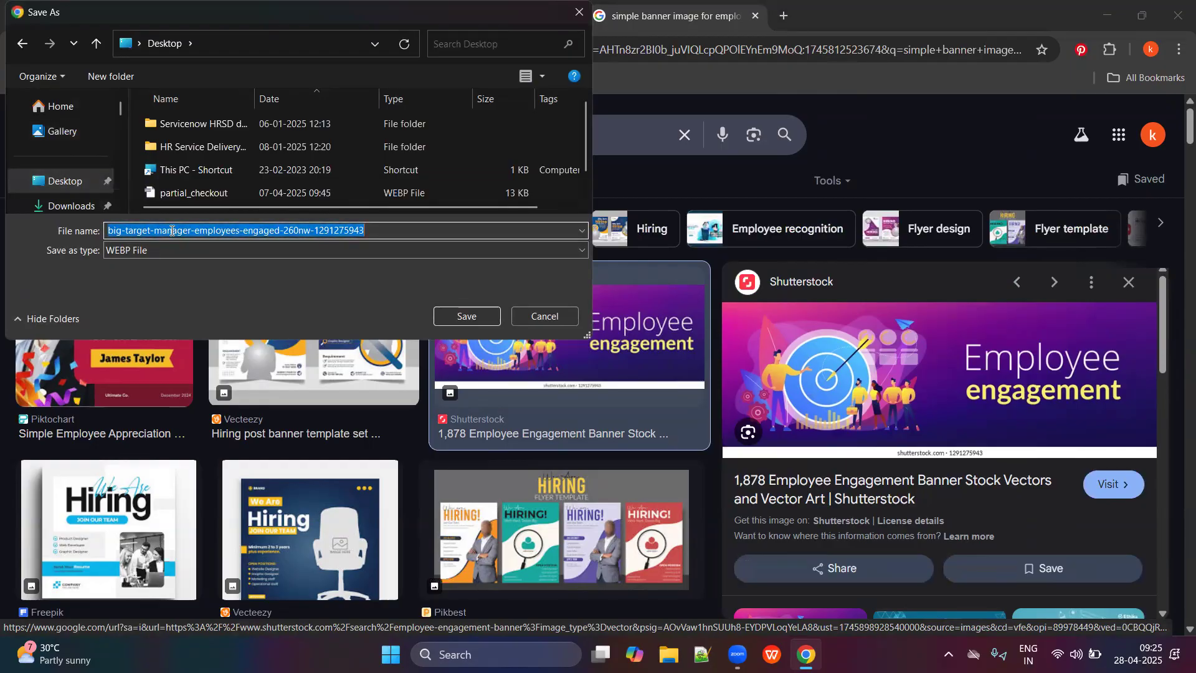
type("EE sample image")
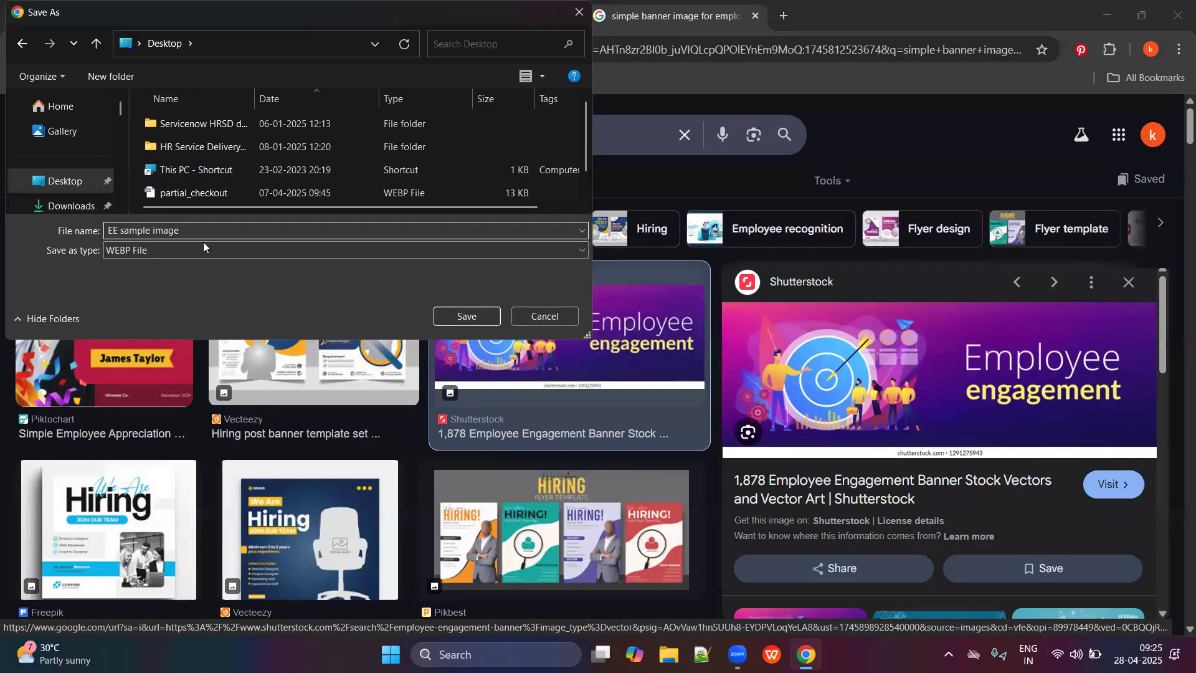
left_click(481, 319)
Back on the Employee Profile page, start a cover image and browse the Desktop for the banner.
key("ctrl+shift+Tab")
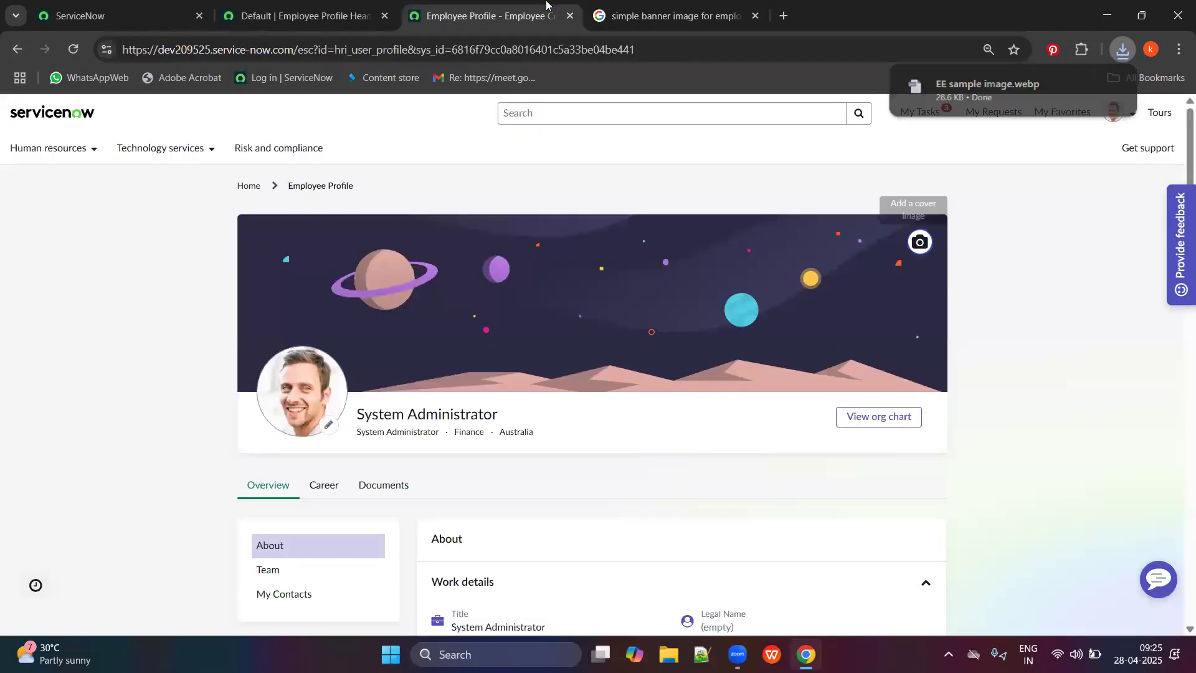
left_click(922, 241)
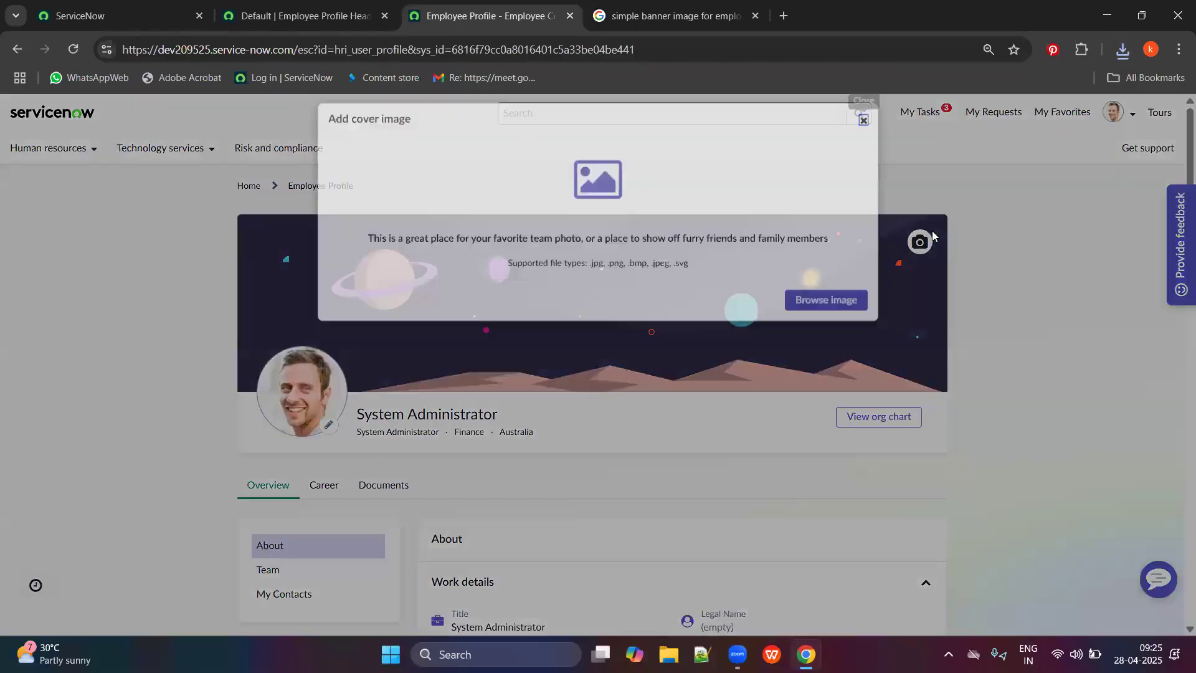
left_click(821, 311)
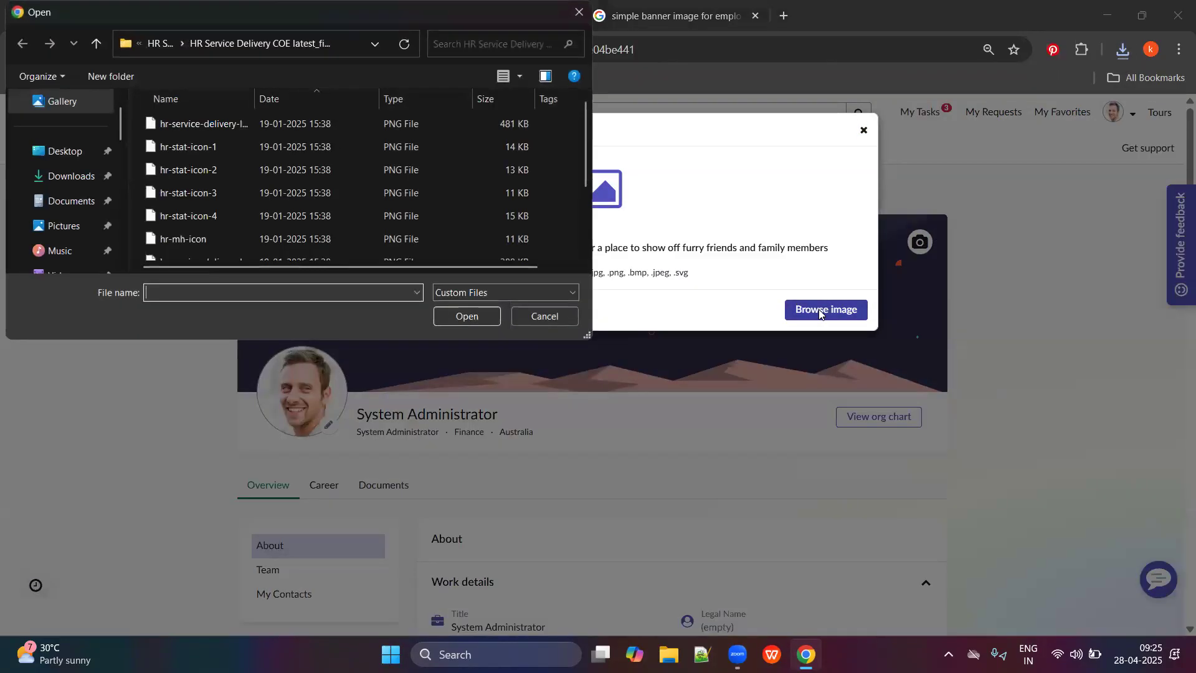
left_click(65, 181)
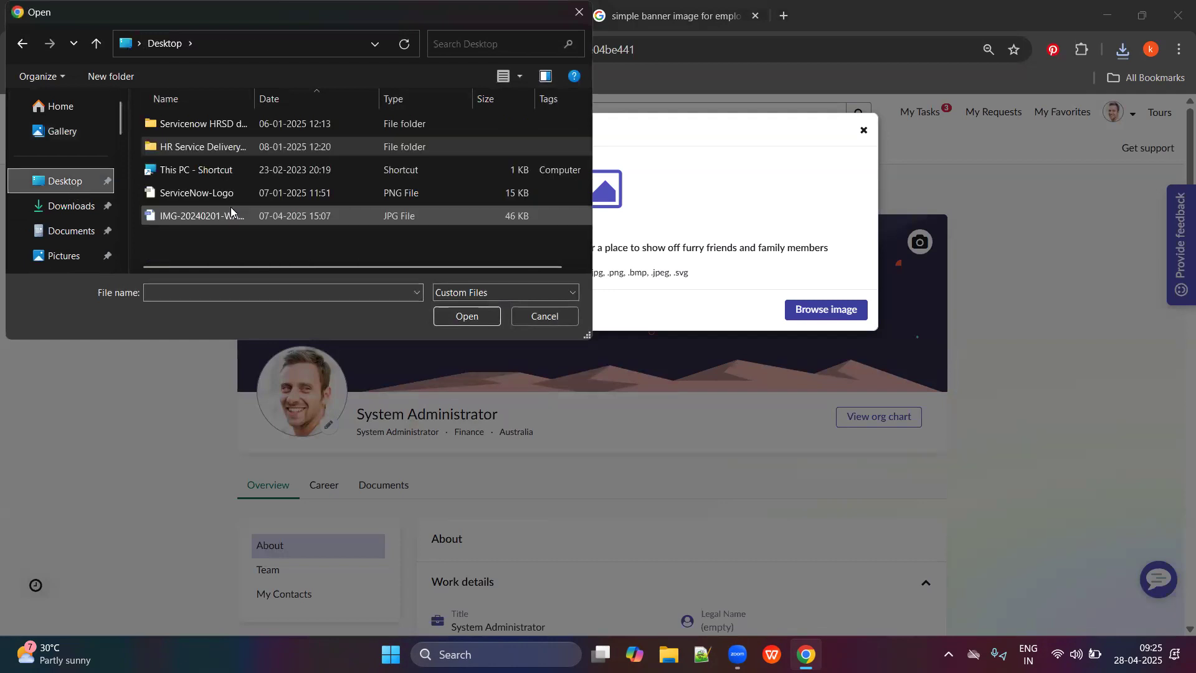
Search the Desktop and Downloads for 'ee sa', find no match, and cancel the picker.
left_click(236, 212)
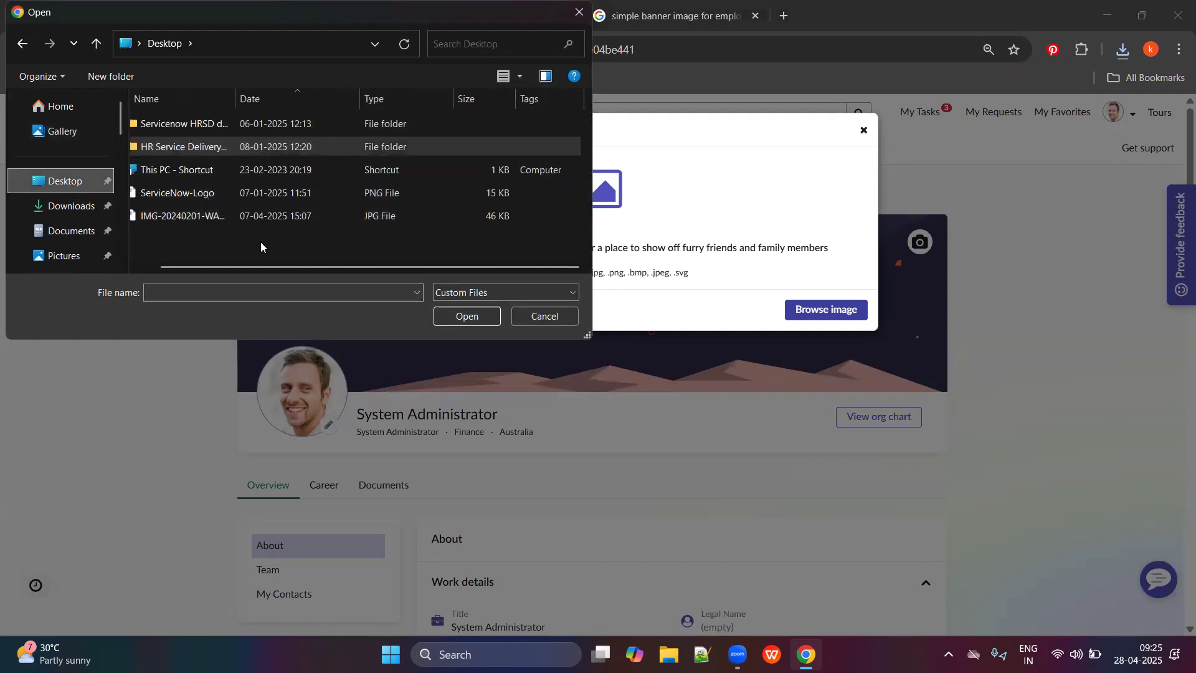
left_click_drag(275, 268, 256, 266)
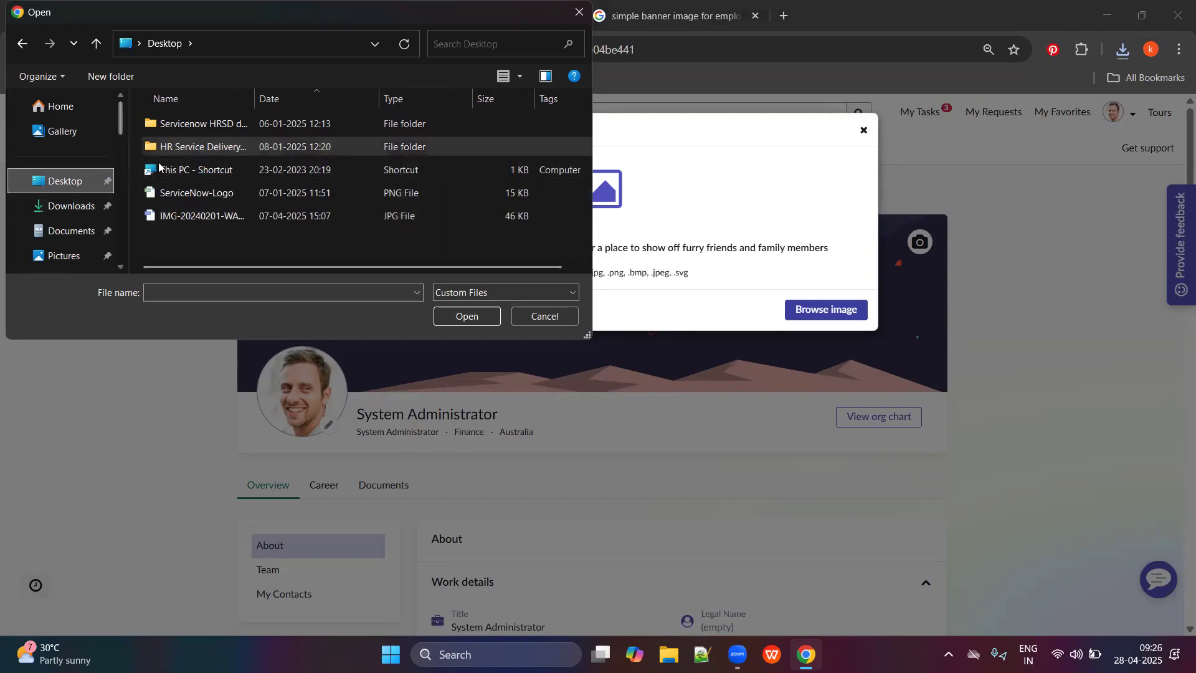
left_click(442, 45)
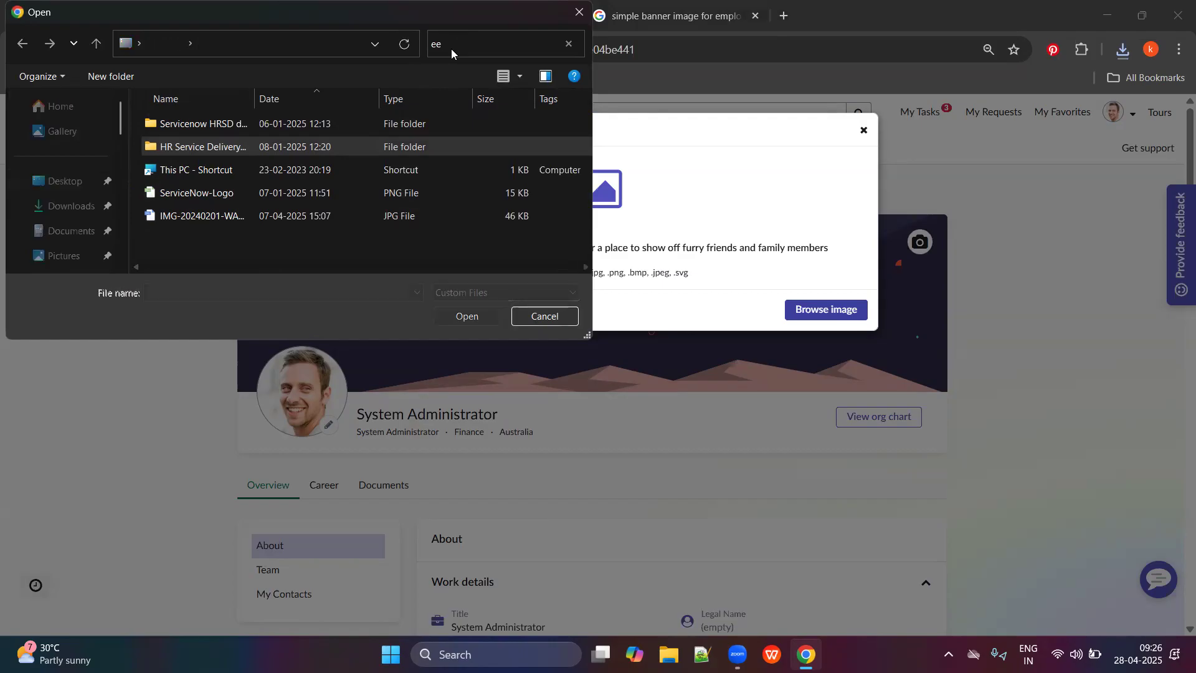
left_click(72, 231)
left_click(100, 205)
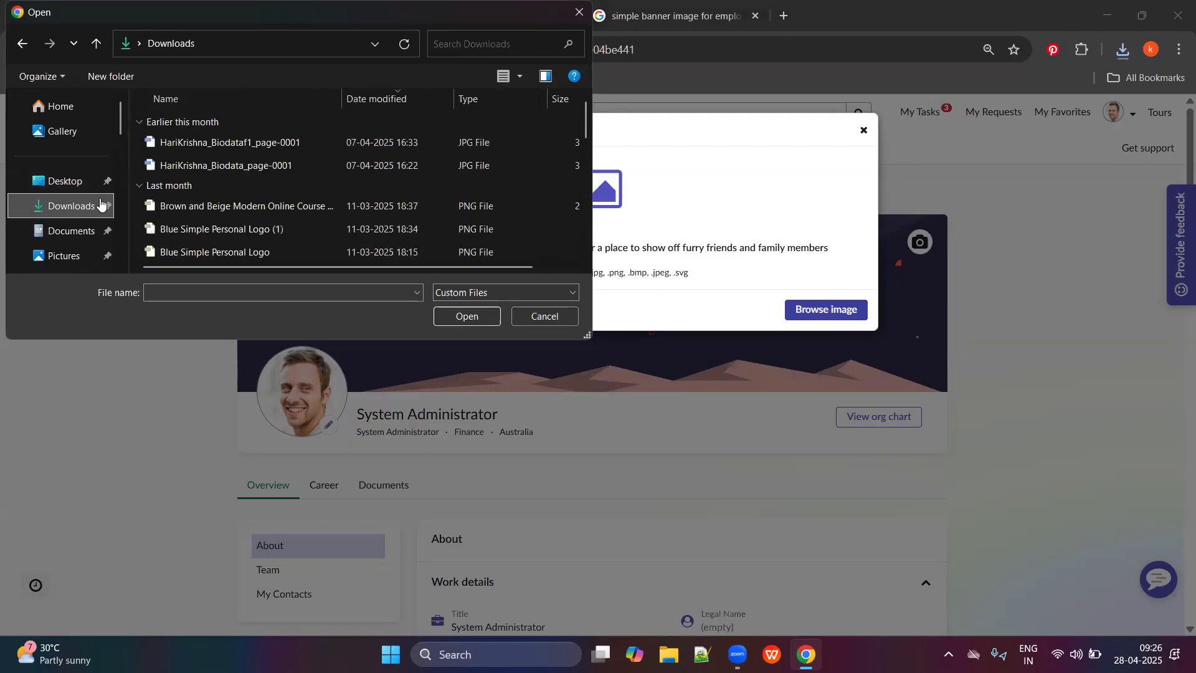
left_click(480, 48)
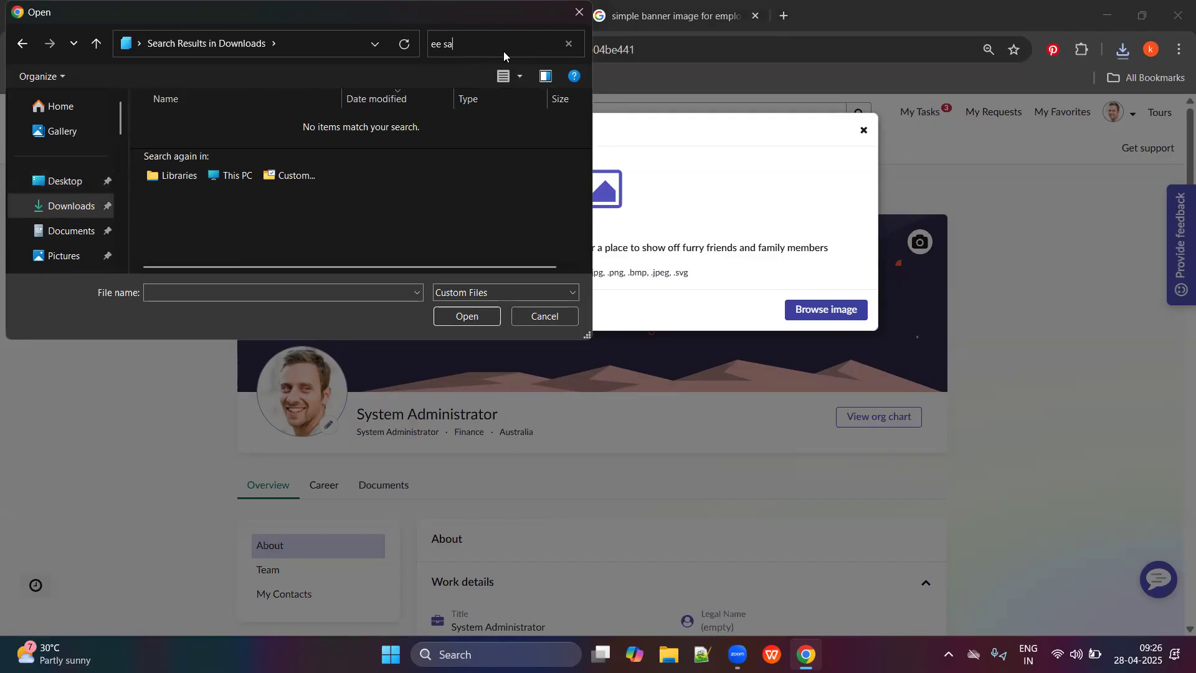
left_click(579, 12)
Open the downloaded EE sample image in its own tab, compare it with the profile, and reopen the file picker.
left_click(1114, 54)
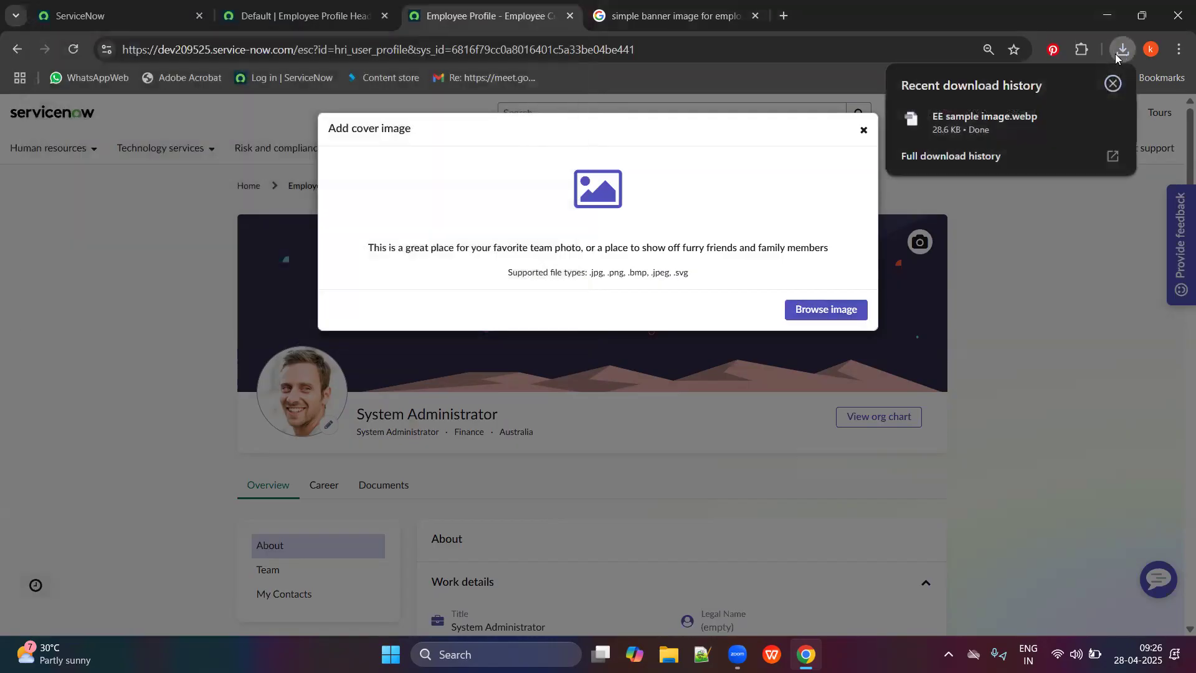
left_click(915, 128)
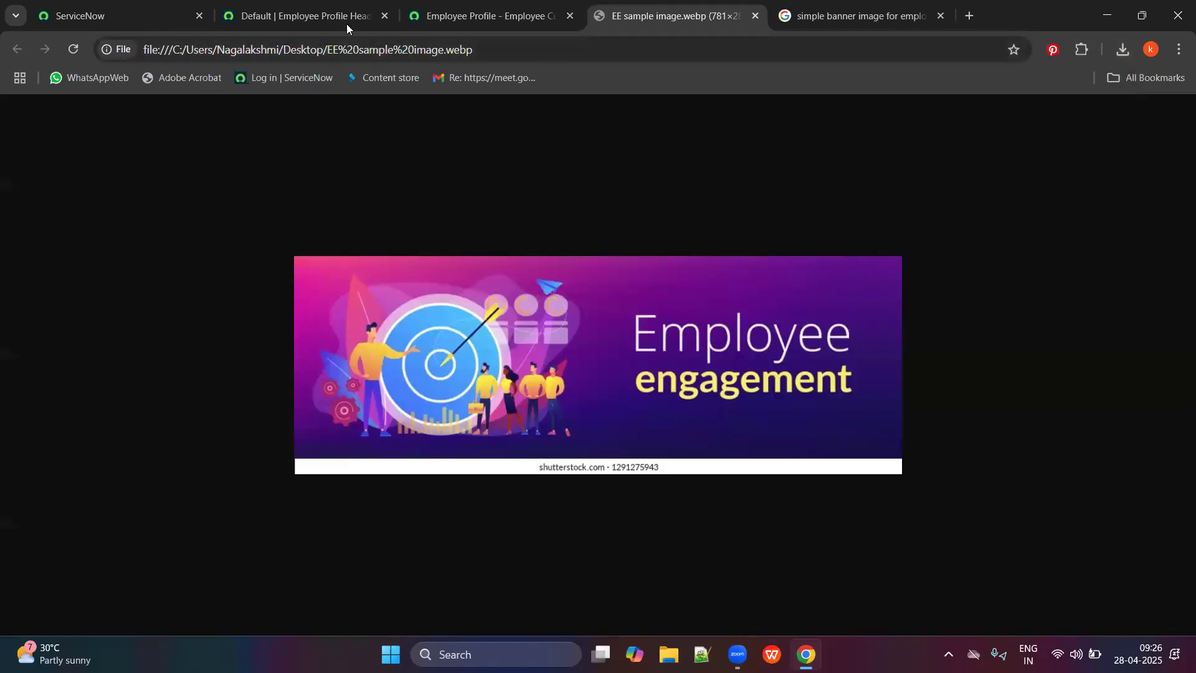
left_click(467, 9)
left_click(685, 5)
left_click(515, 13)
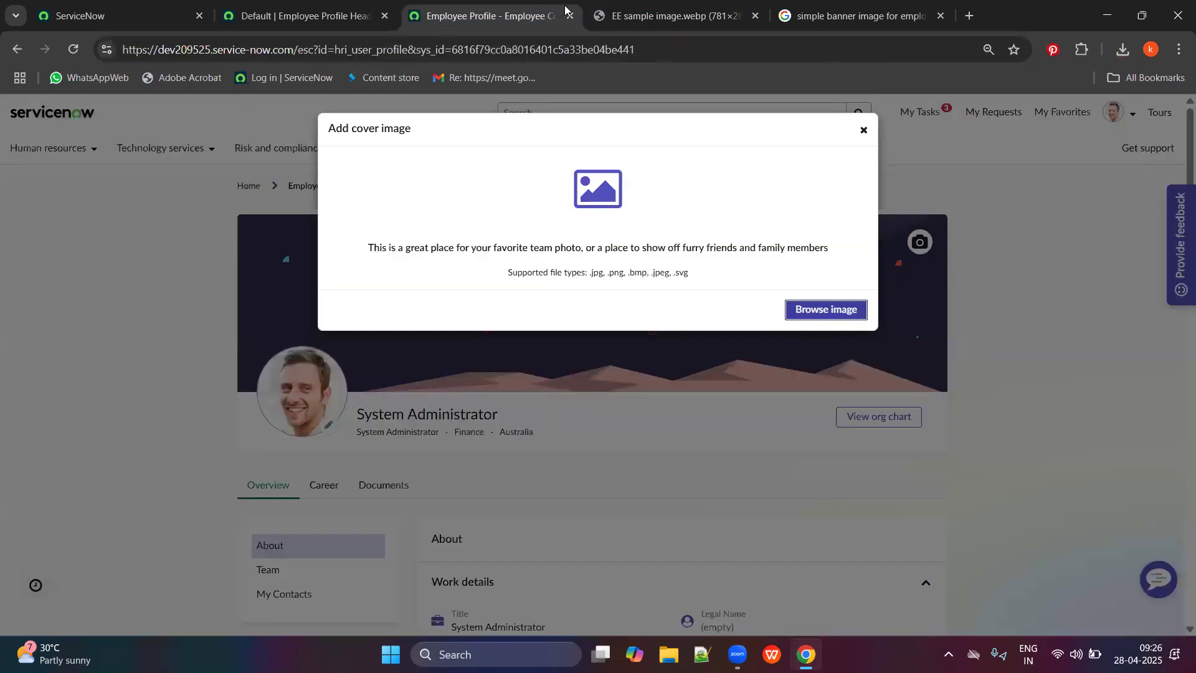
left_click(623, 14)
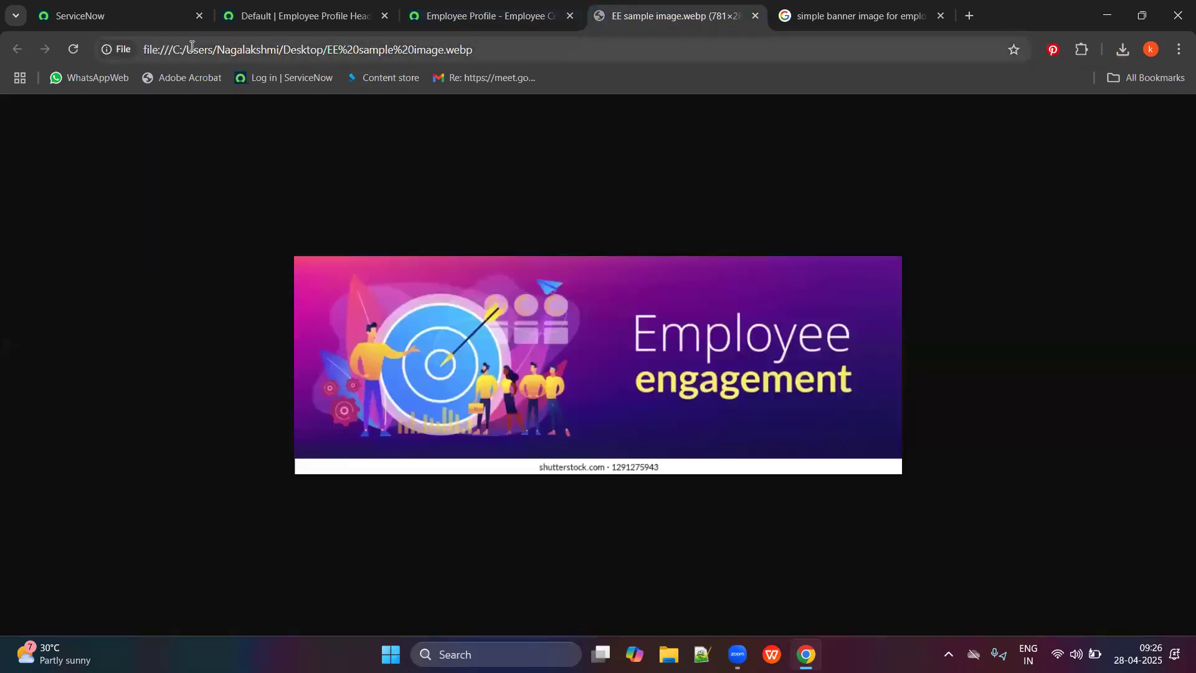
left_click(492, 15)
left_click(817, 310)
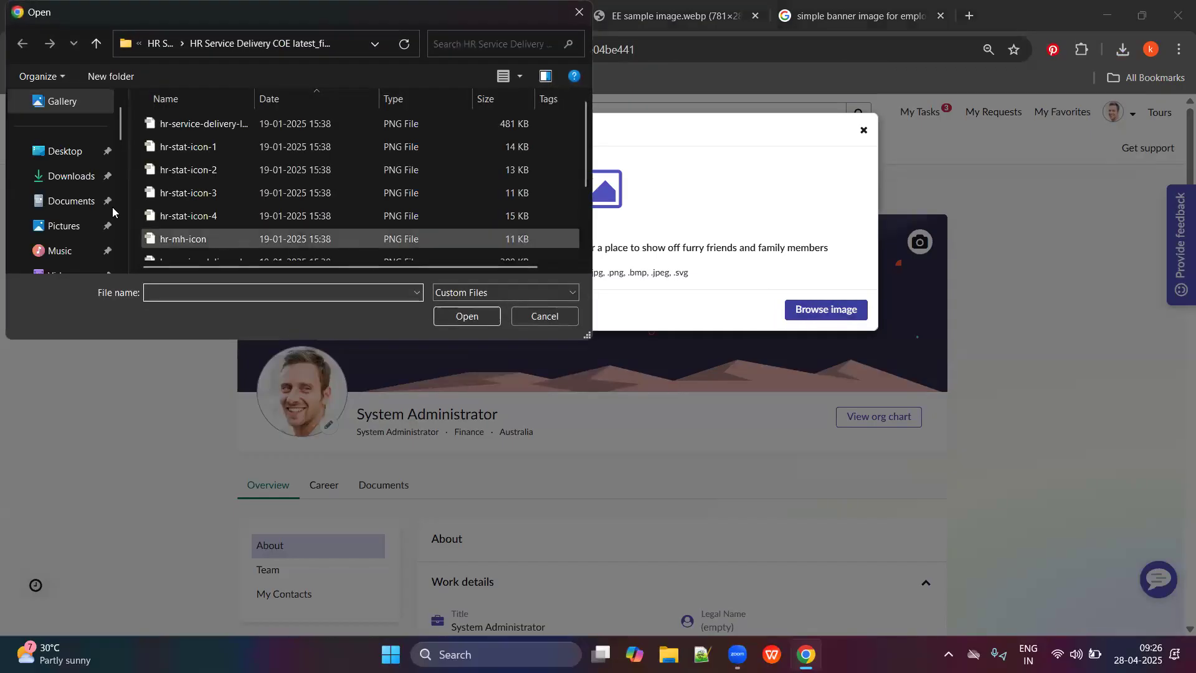
Navigate the file picker through C: and Users to the user's Desktop folder, which lists no .webp file.
scroll(68, 238, "down", 10)
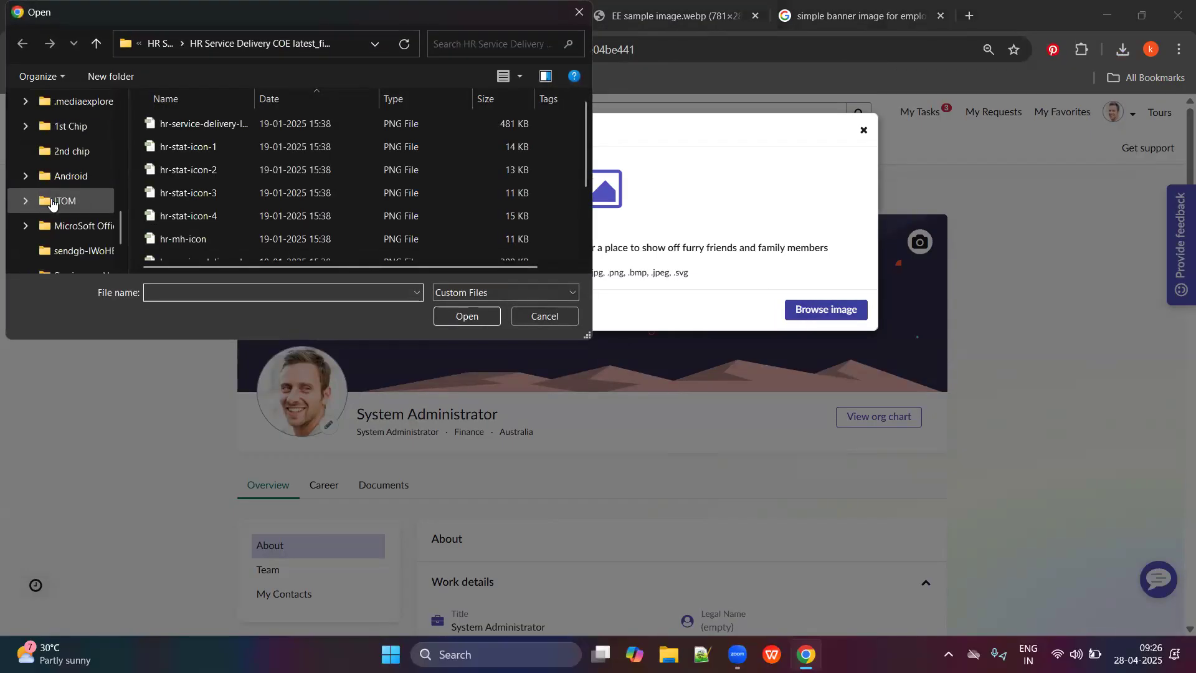
scroll(55, 207, "down", 3)
scroll(61, 152, "up", 1)
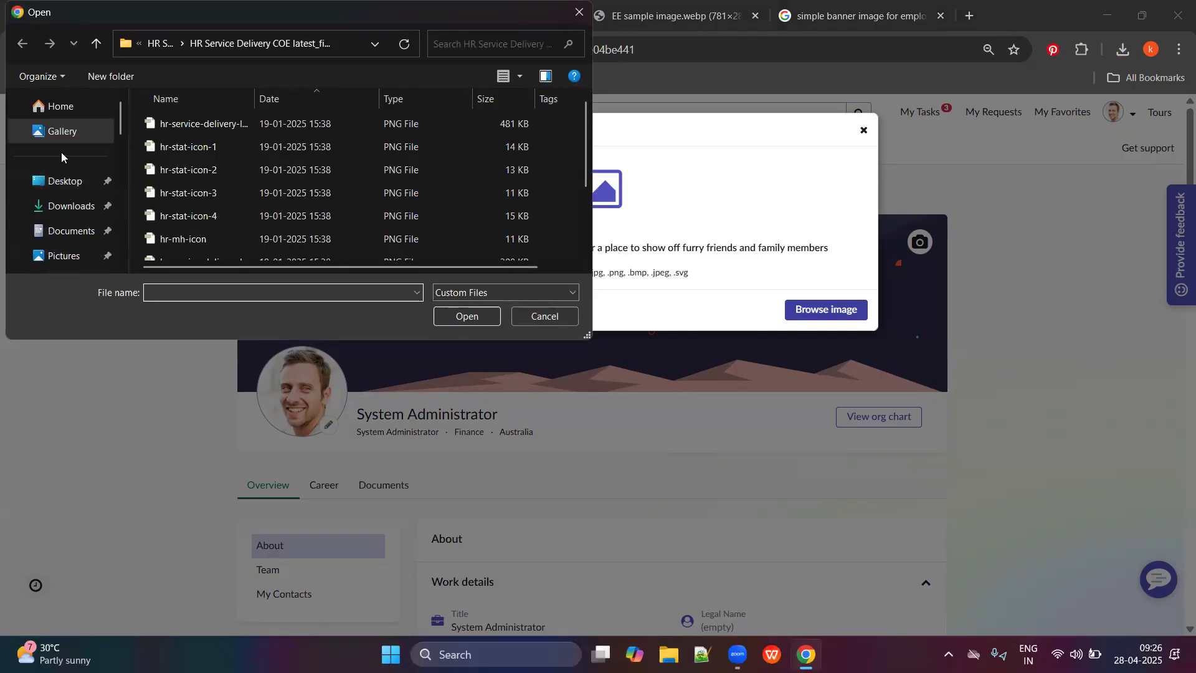
scroll(59, 154, "down", 3)
scroll(69, 211, "down", 6)
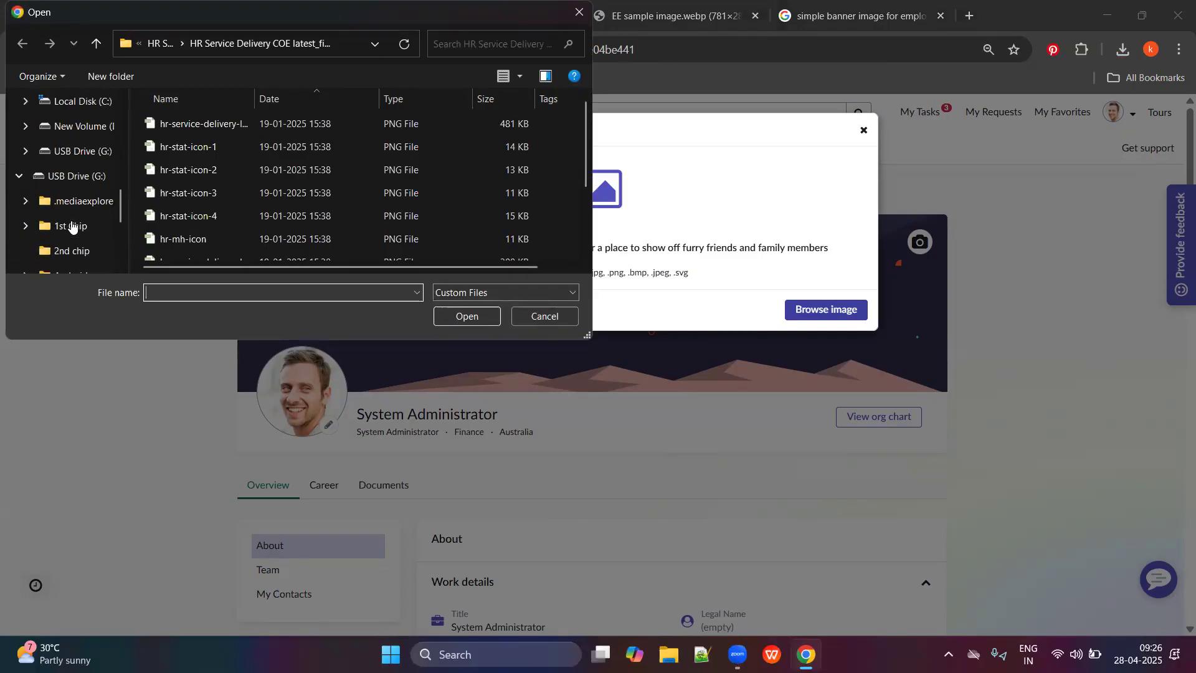
scroll(69, 231, "up", 4)
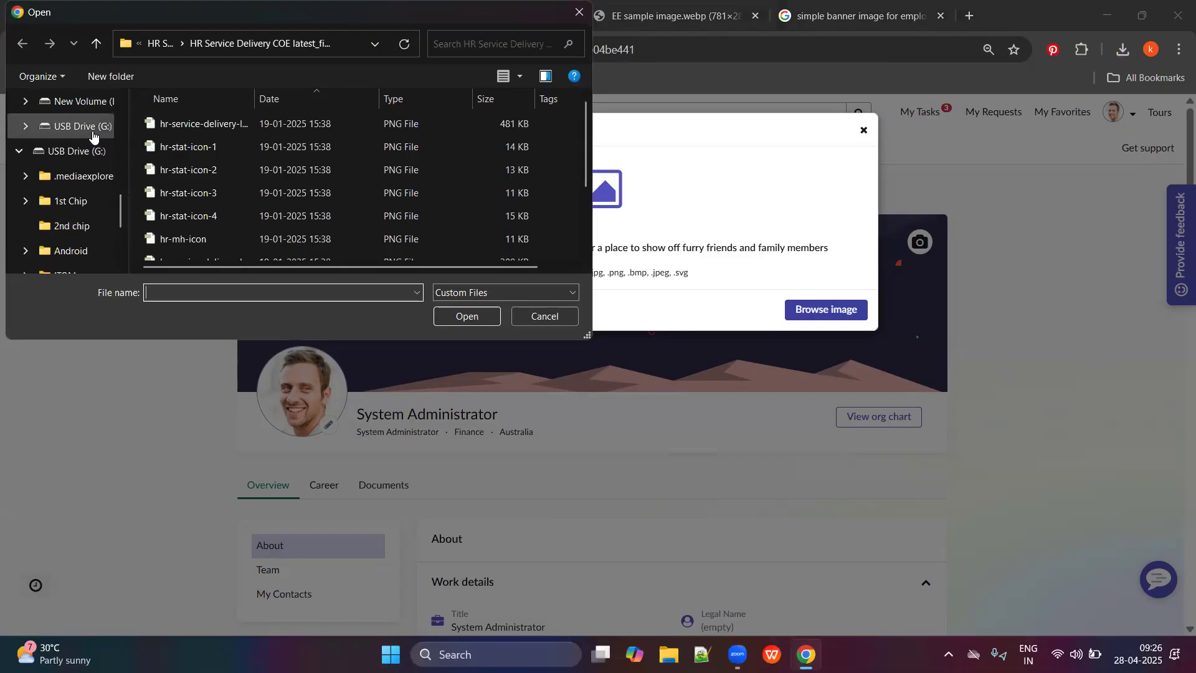
scroll(74, 147, "up", 3)
left_click(76, 161)
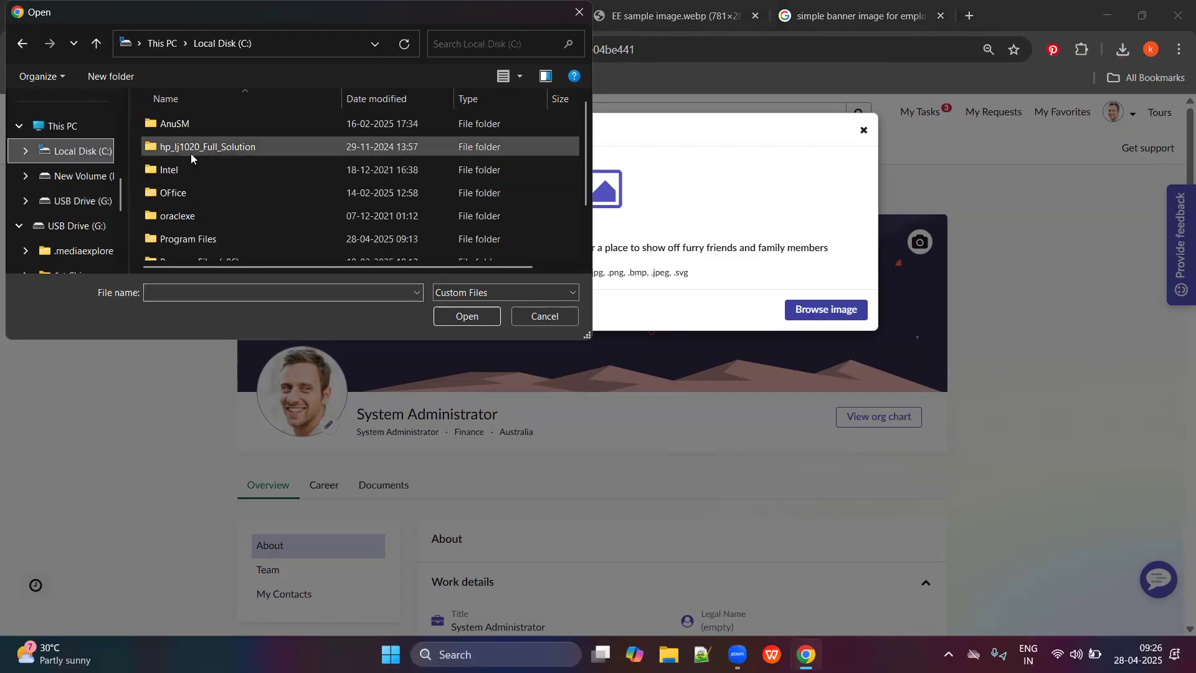
scroll(239, 171, "down", 1)
double_click(208, 221)
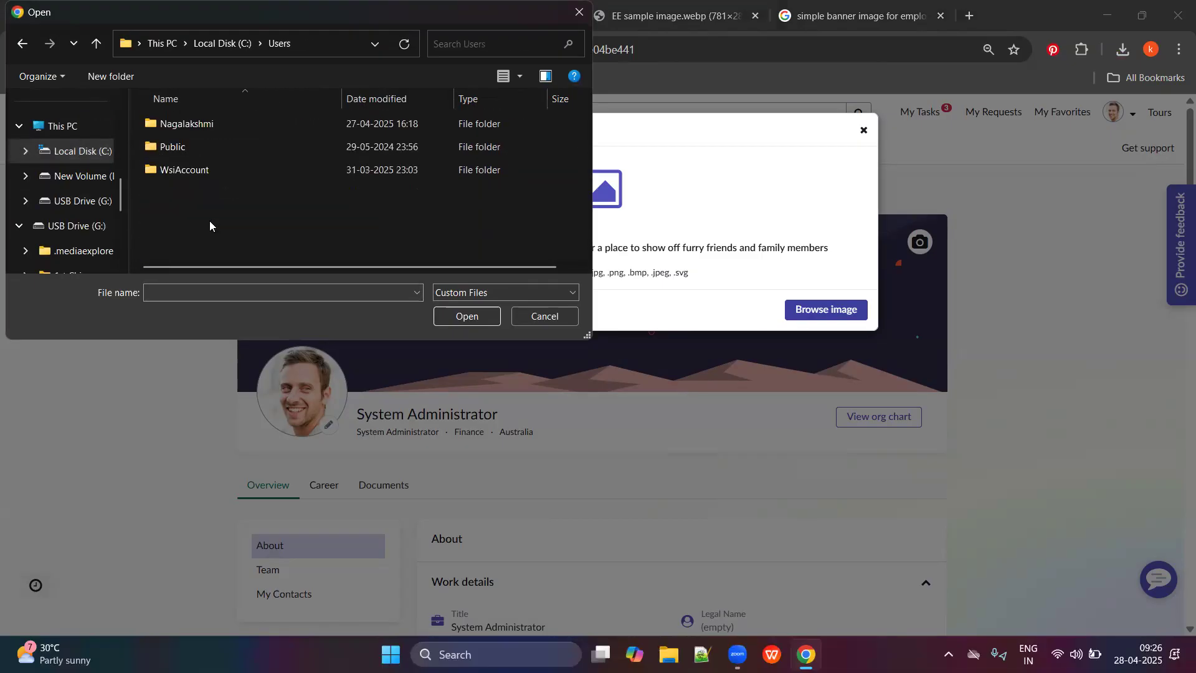
double_click(203, 122)
scroll(215, 179, "down", 5)
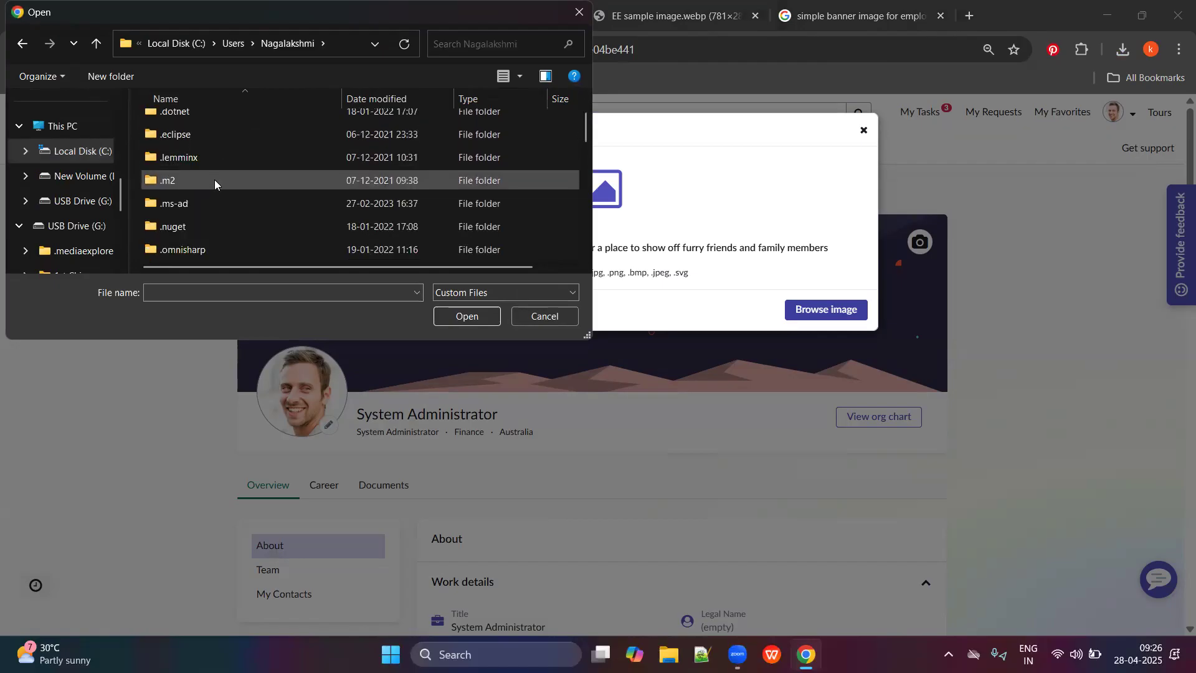
scroll(212, 211, "down", 2)
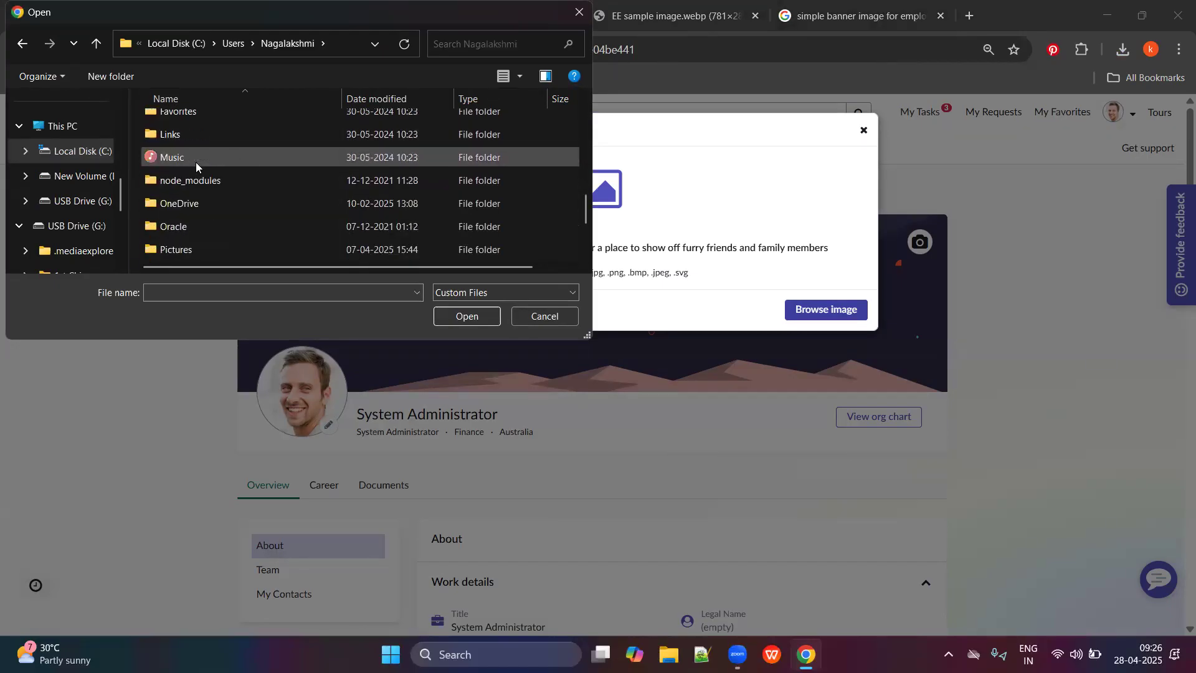
scroll(230, 207, "up", 3)
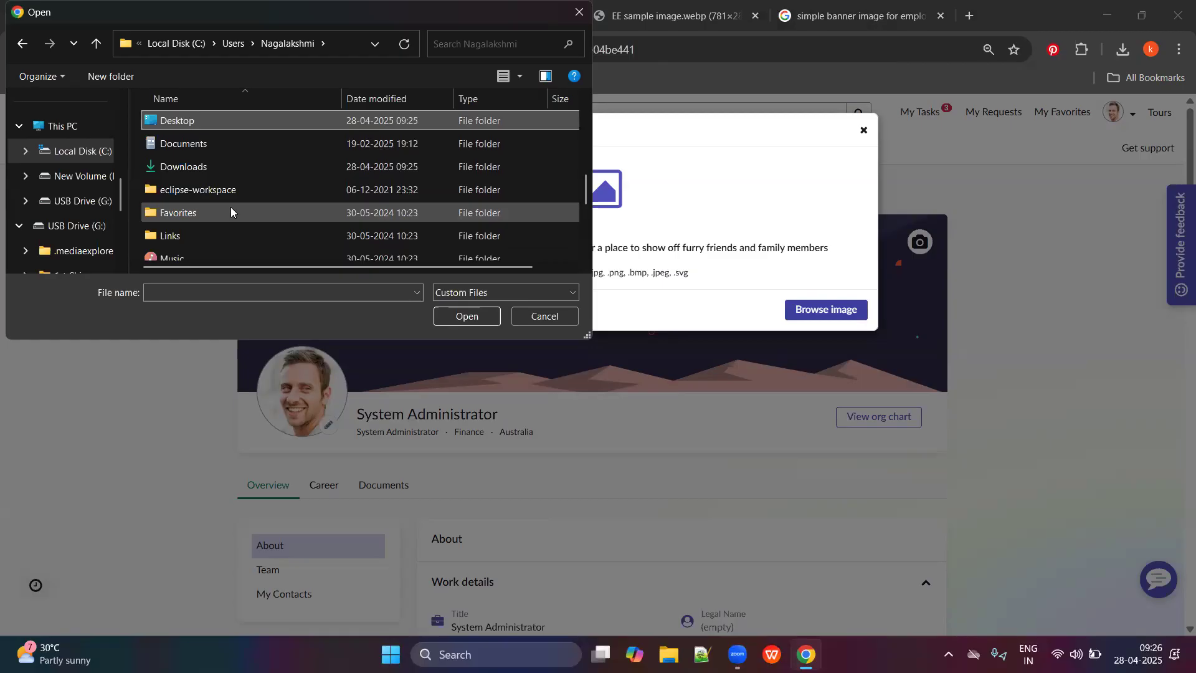
double_click(207, 123)
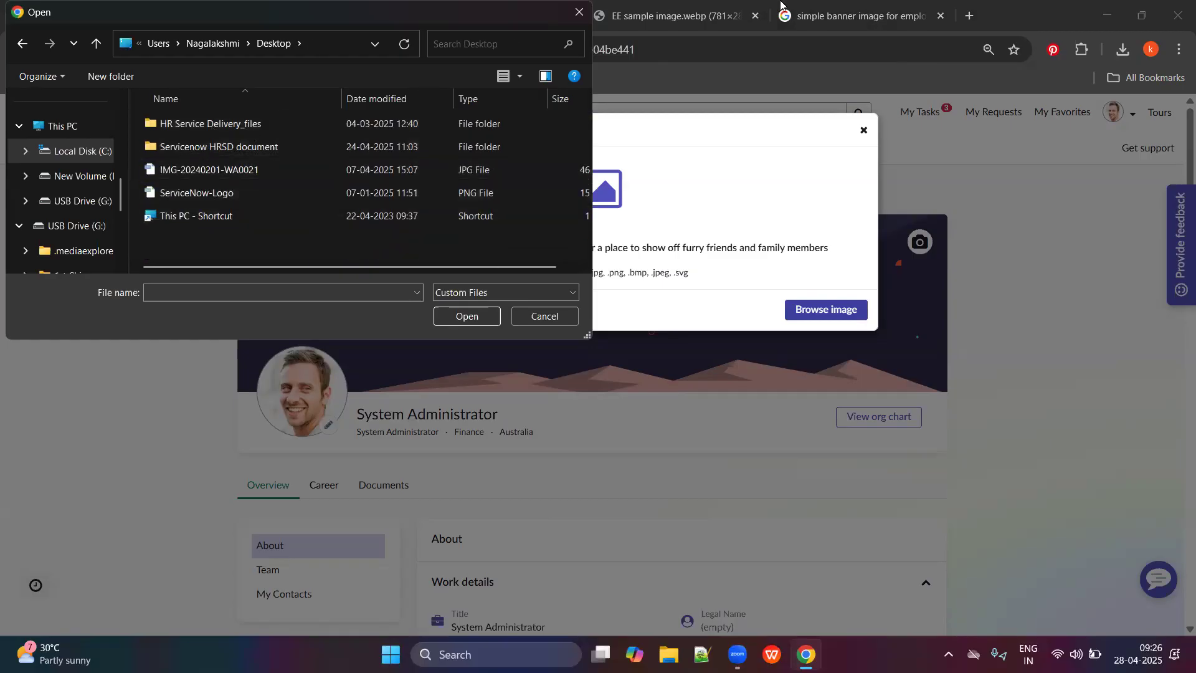
Move the picker lower, cancel it, and view the EE sample image tab.
left_click(839, 2)
left_click_drag(510, 39, 510, 259)
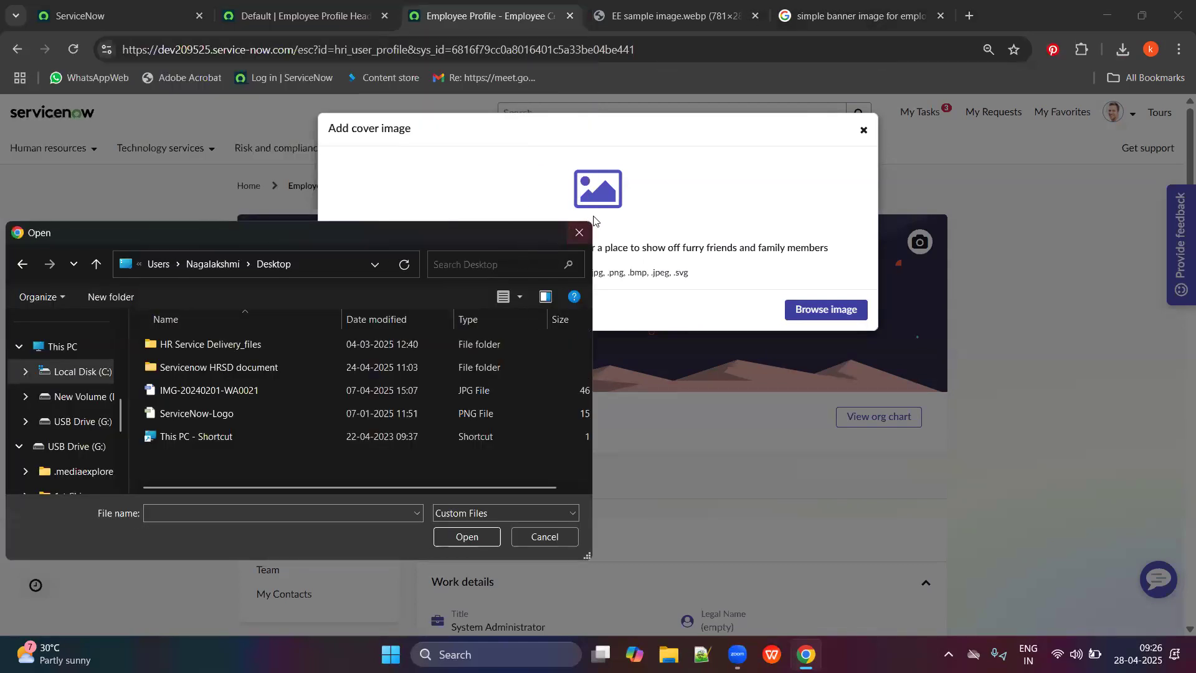
left_click(684, 19)
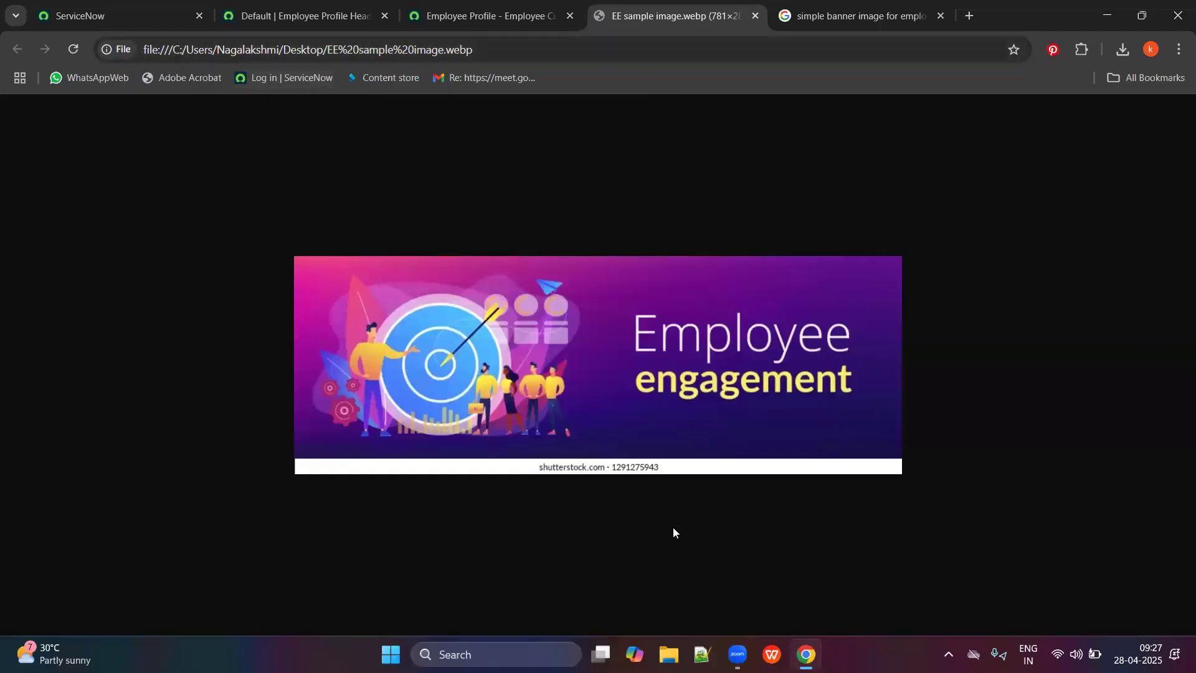
Return to the profile page, reopen the file picker, and close it again.
left_click(489, 16)
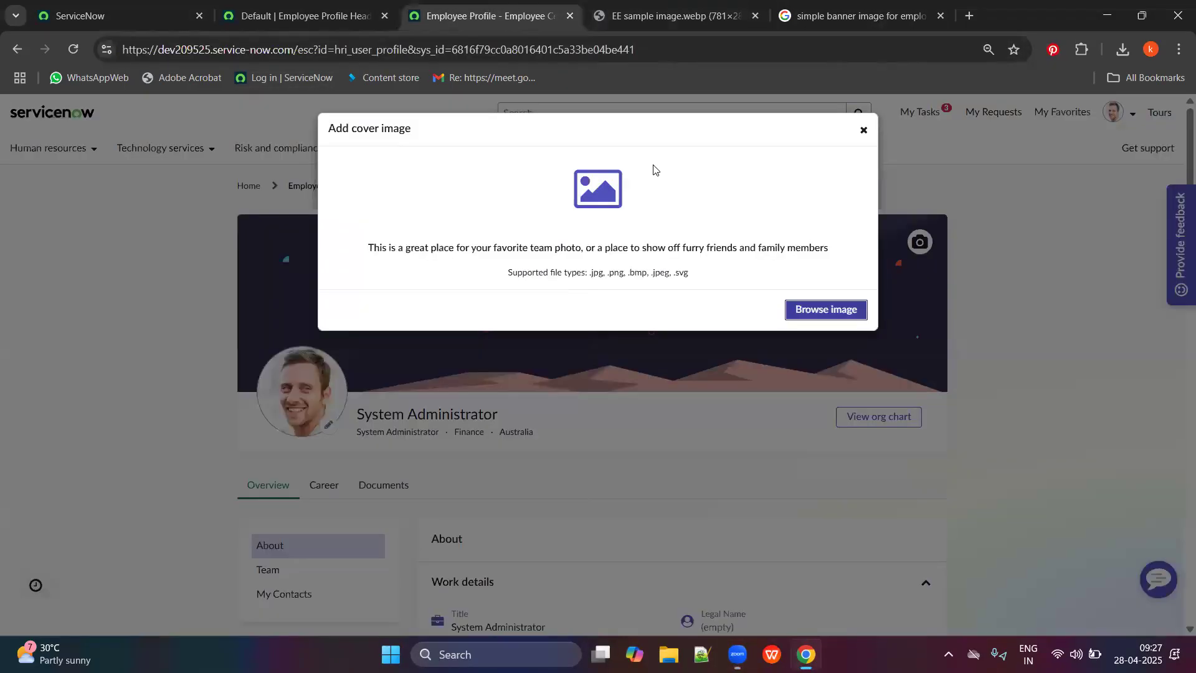
left_click(810, 310)
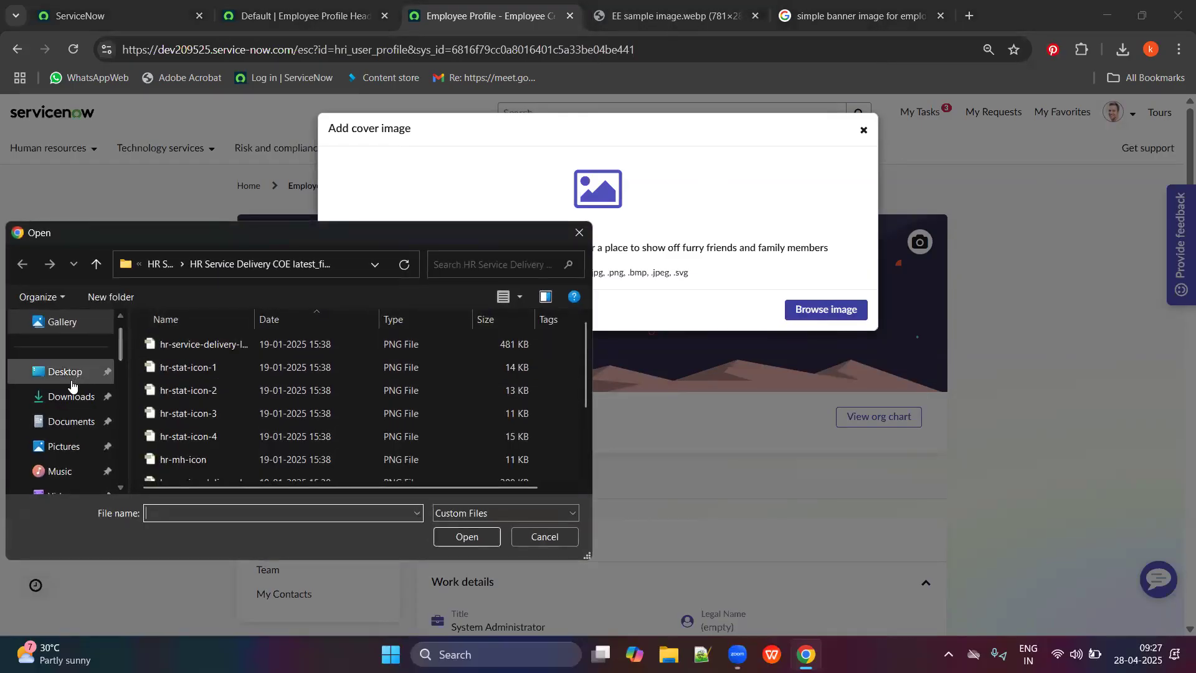
scroll(147, 388, "down", 2)
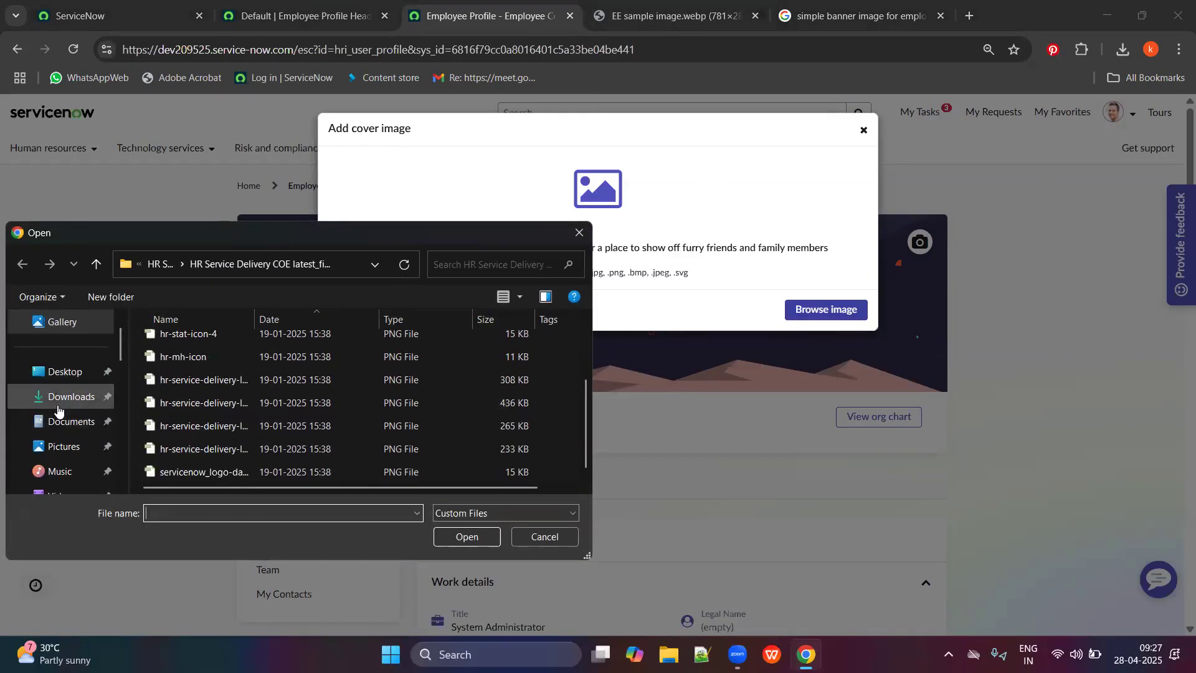
scroll(59, 411, "up", 1)
left_click(578, 232)
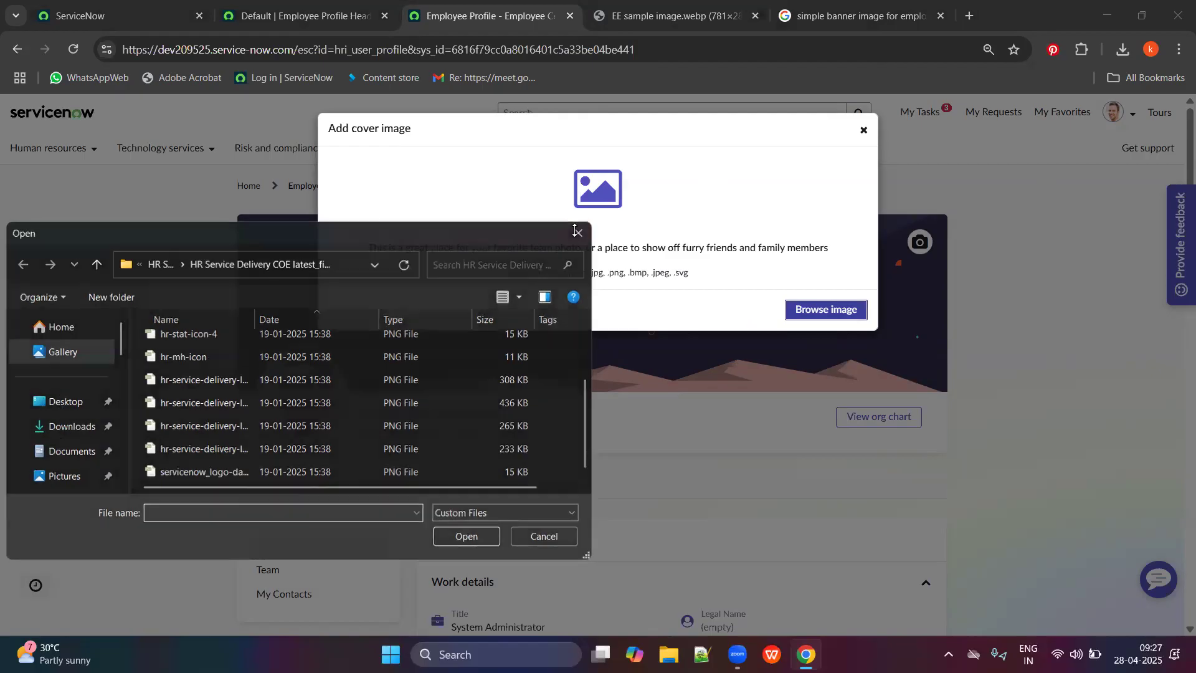
Refresh the Windows desktop, then return to the profile in Chrome and reopen the file picker.
key("super+d")
left_click(582, 241)
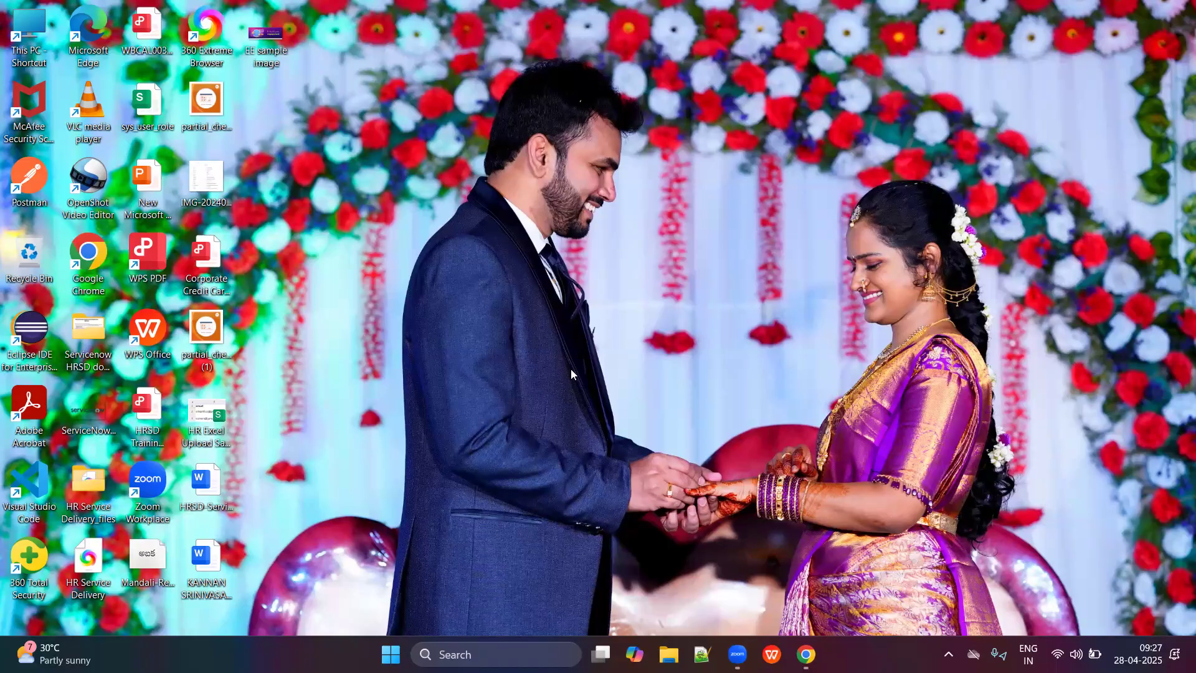
right_click(590, 232)
left_click(648, 289)
left_click(85, 410)
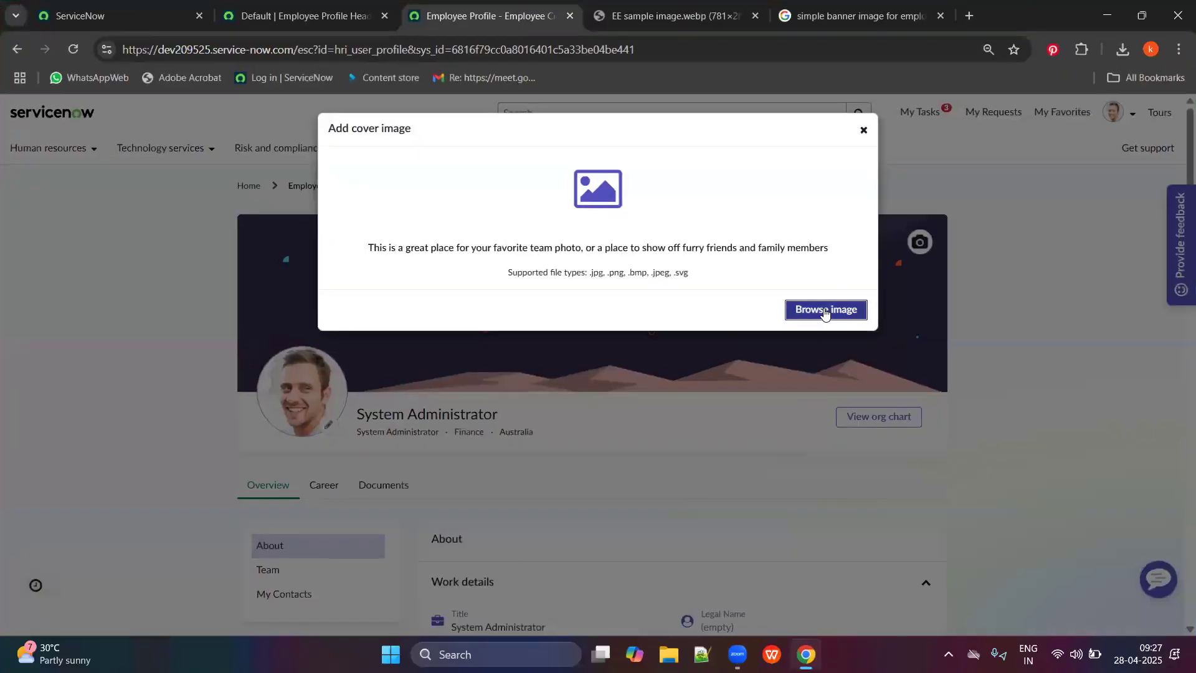
left_click(826, 310)
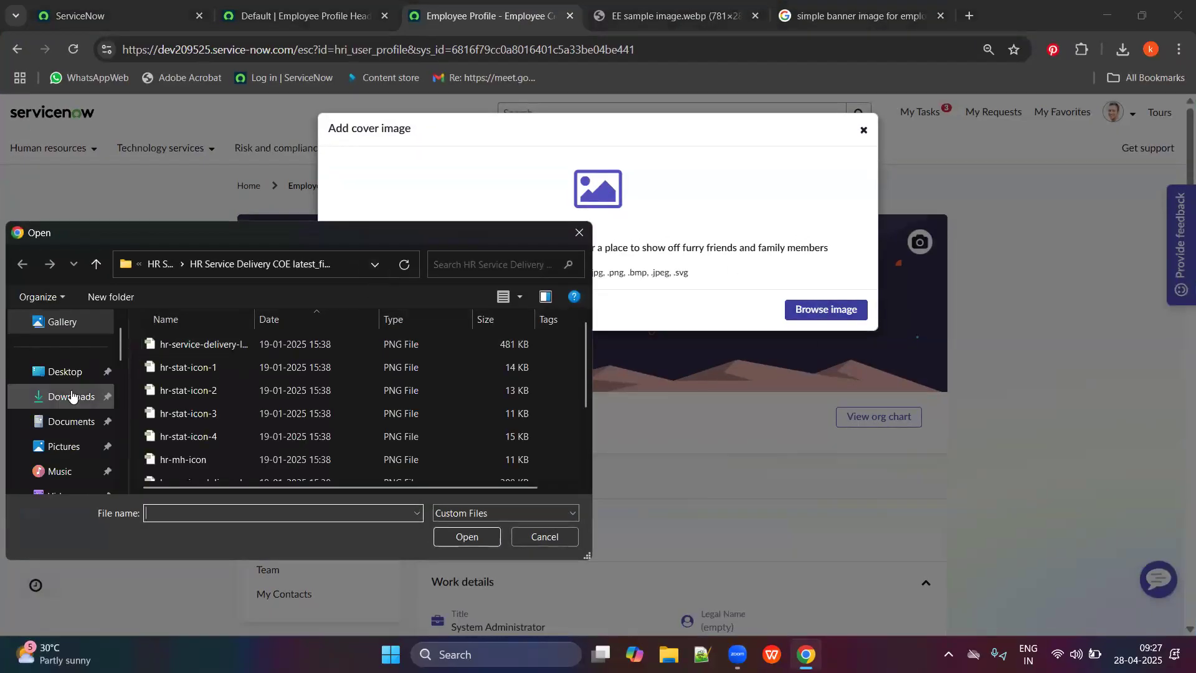
Pick ServiceNow-Logo from the Desktop and apply it as the profile cover image.
left_click(65, 372)
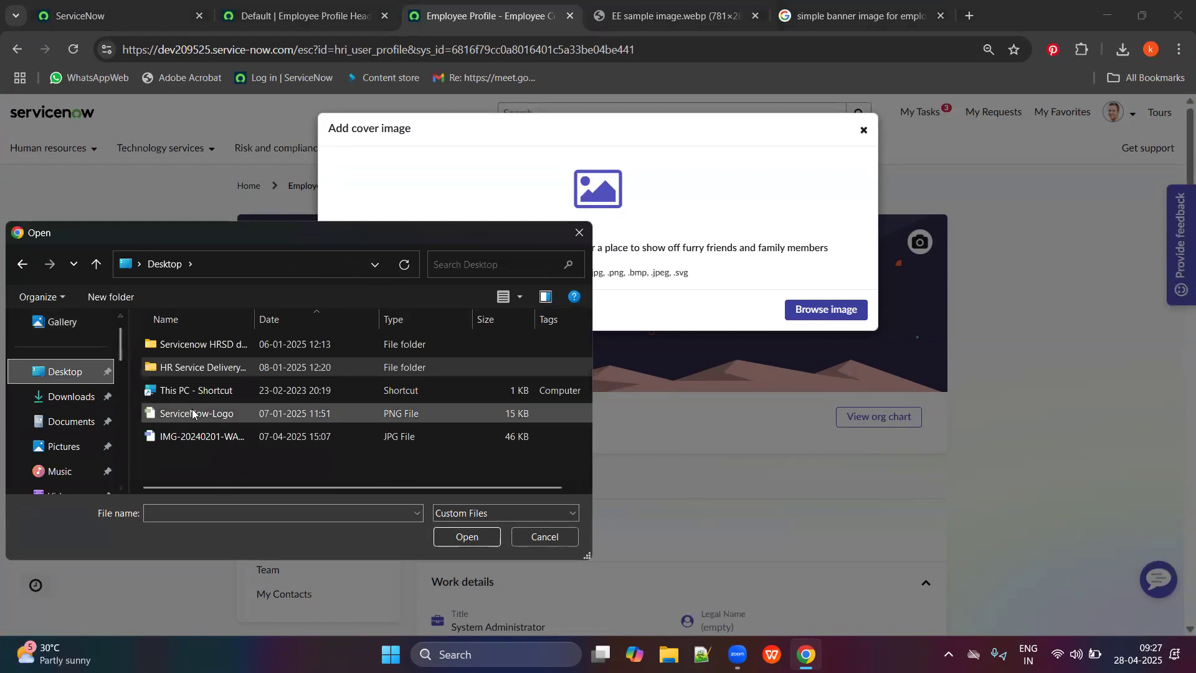
left_click(236, 413)
left_click(447, 538)
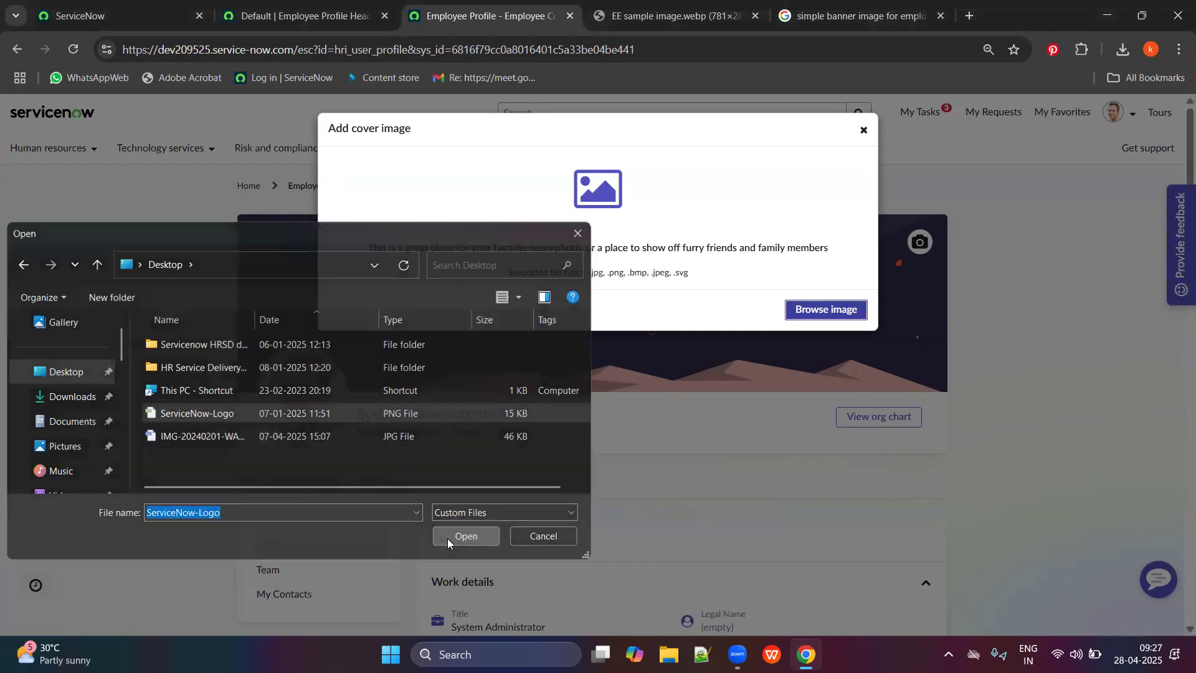
left_click(835, 398)
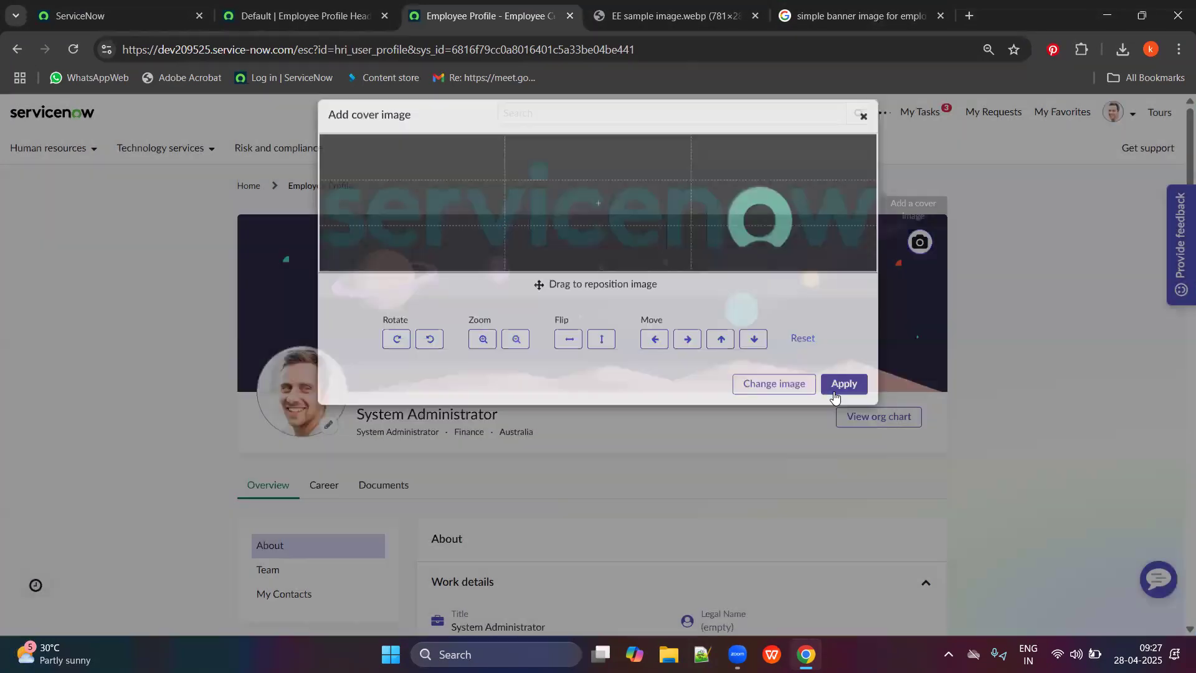
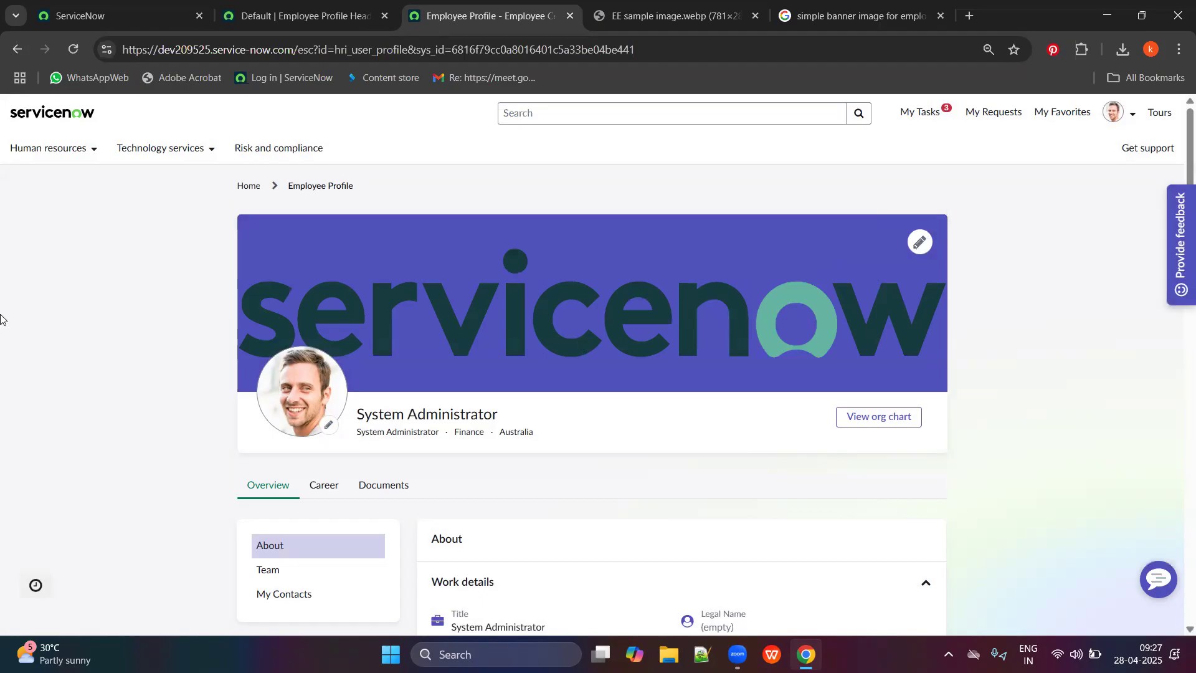
Reload the Default header configuration form, then reload the profile page to check its header.
scroll(41, 304, "down", 3)
scroll(371, 167, "up", 3)
scroll(350, 304, "down", 1)
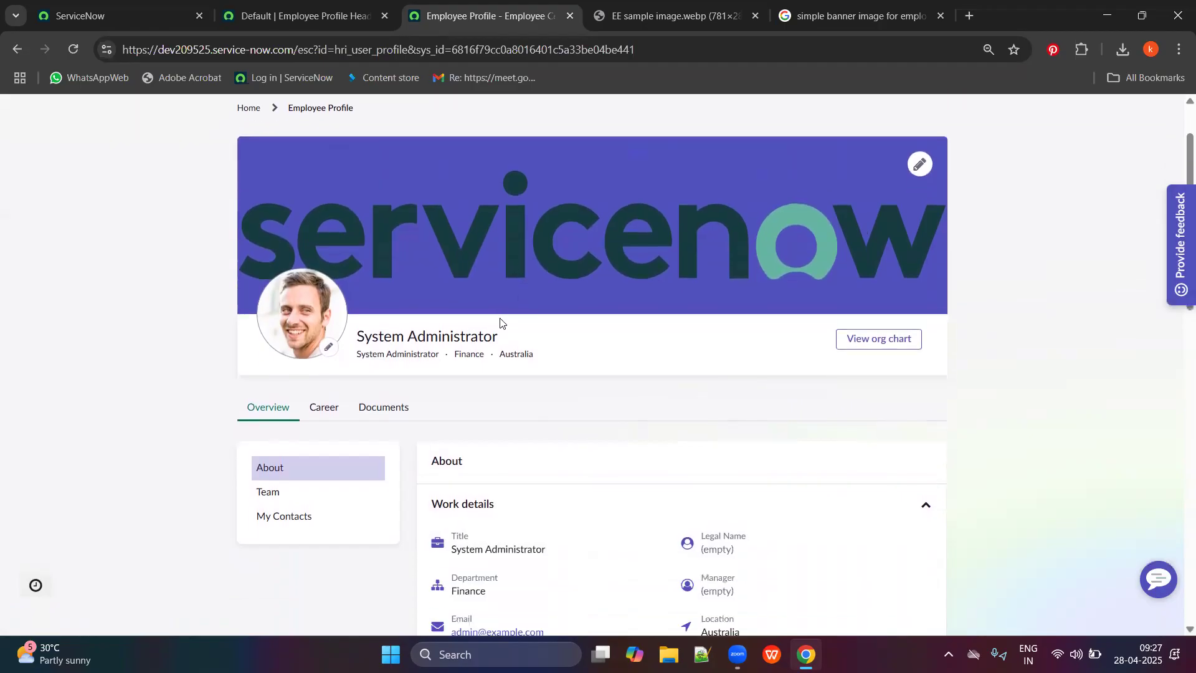
left_click(347, 5)
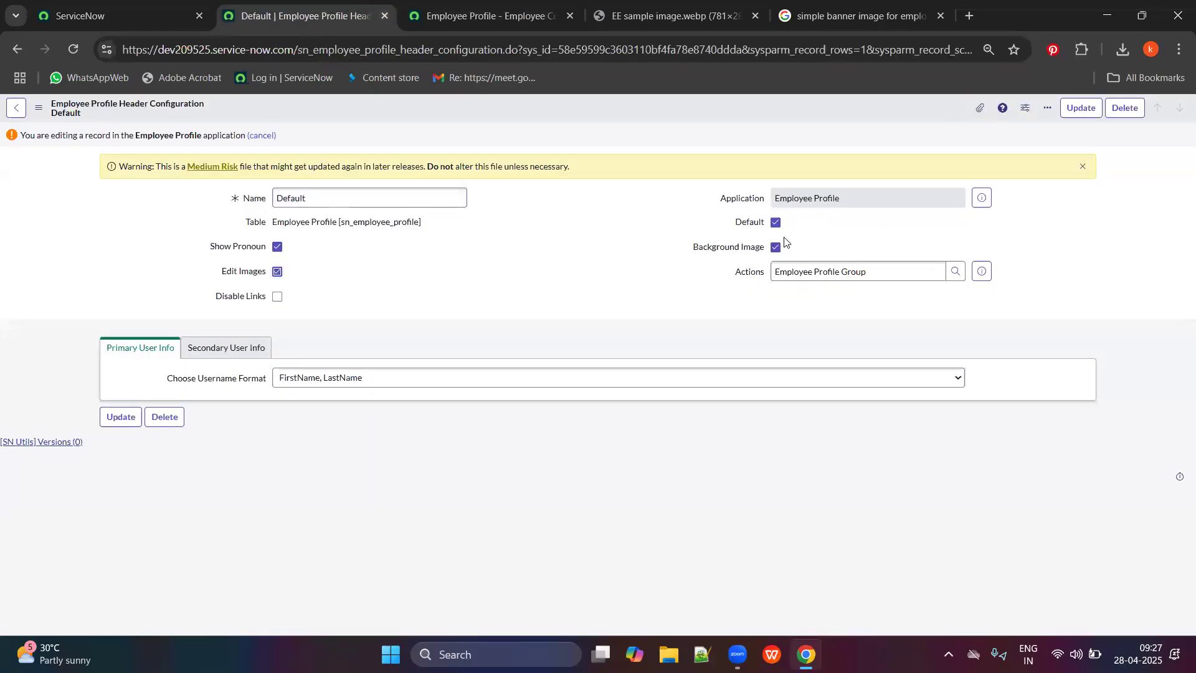
right_click(612, 106)
left_click(631, 113)
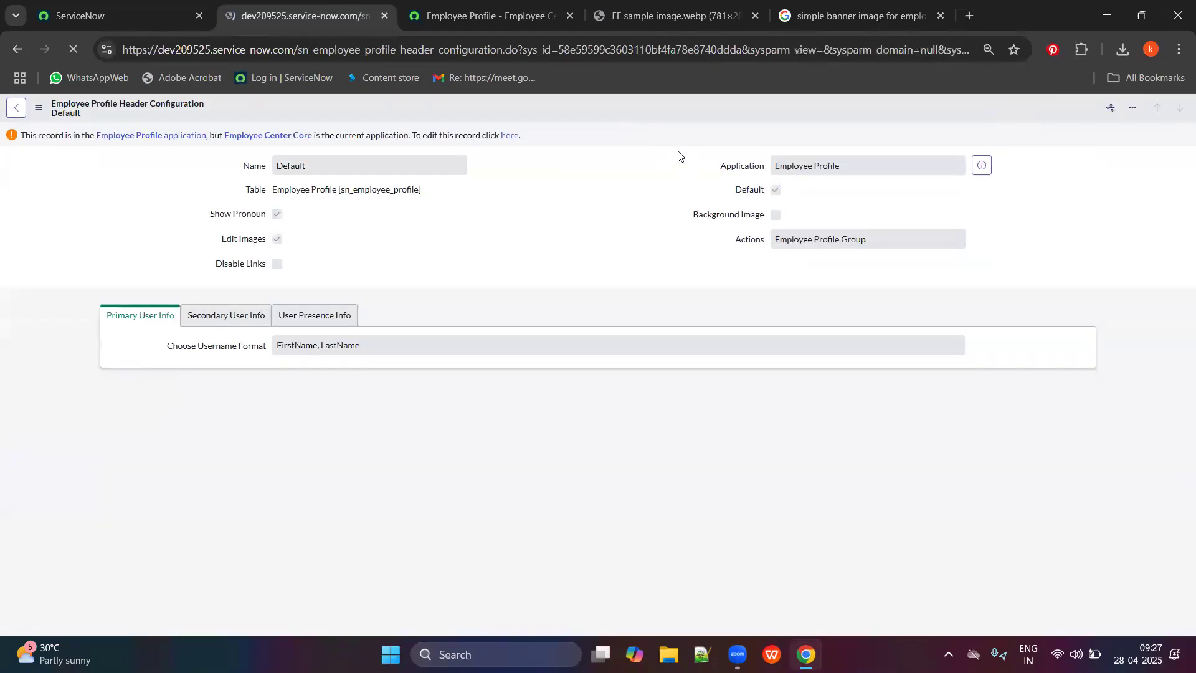
left_click(676, 16)
left_click(490, 17)
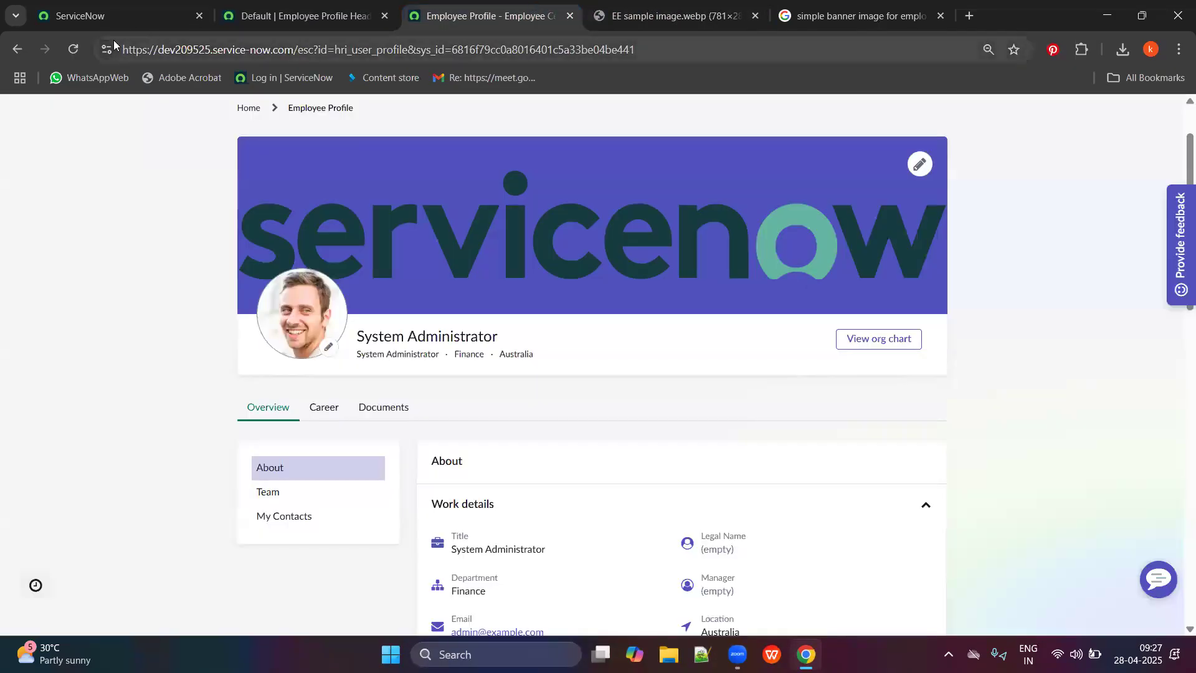
left_click(73, 48)
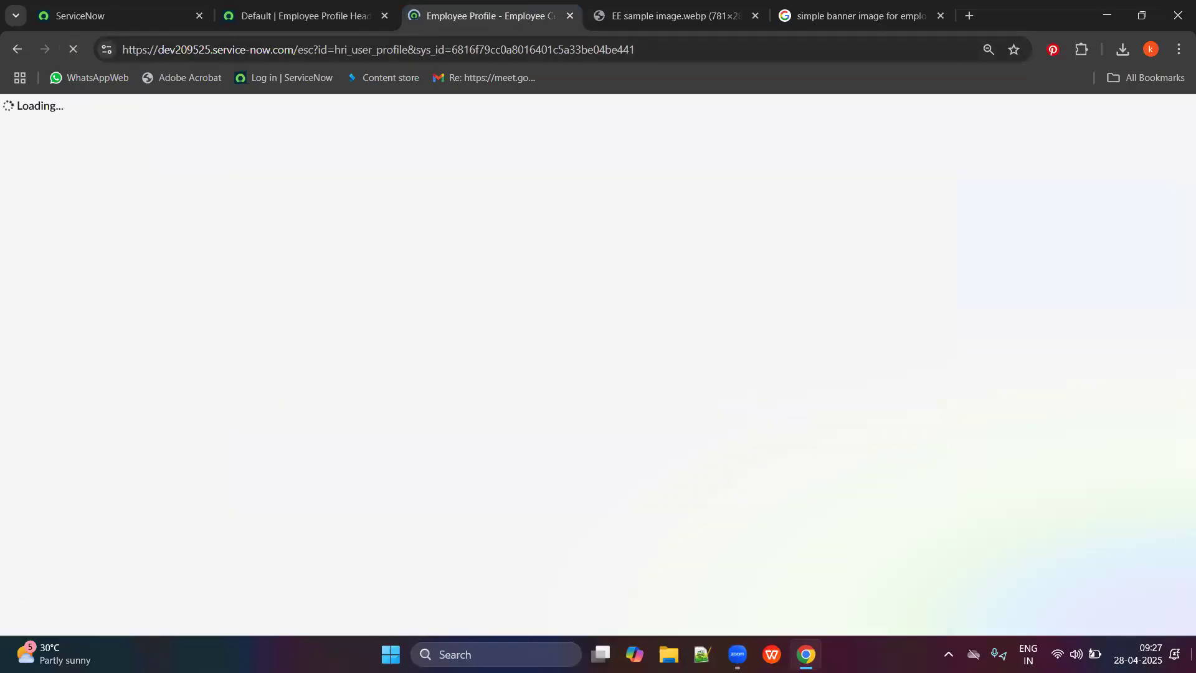
Enable Background Image on the Default header configuration, save it, and reload the profile to see the banner.
left_click(321, 12)
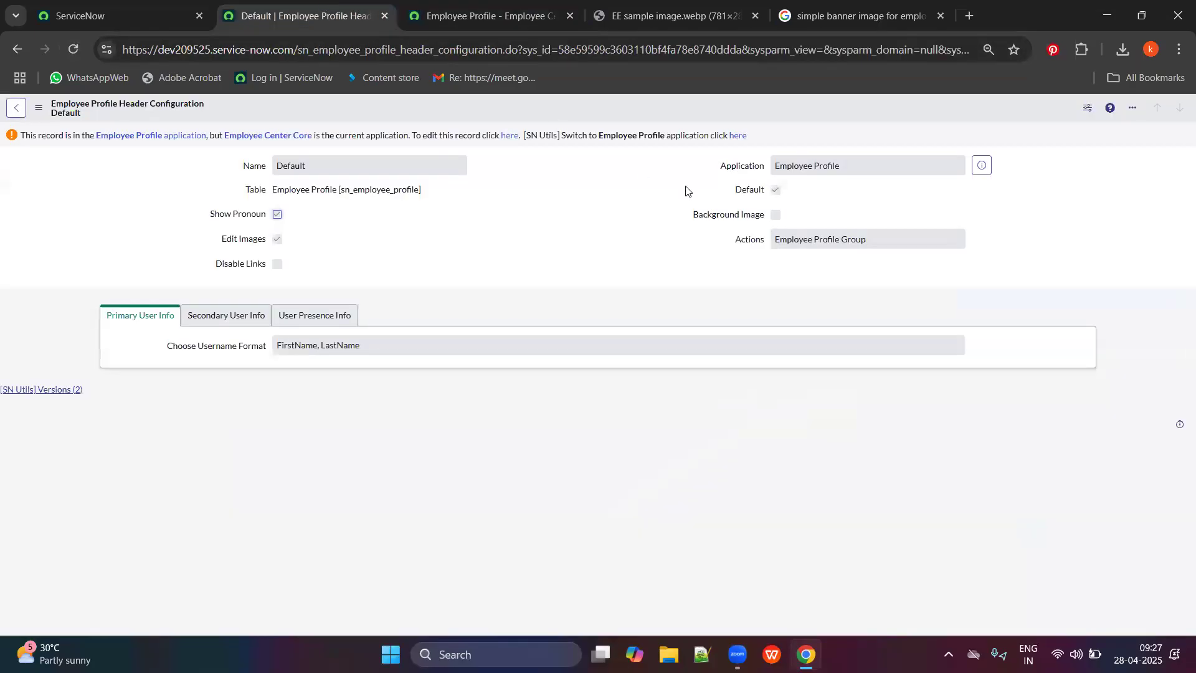
left_click(505, 137)
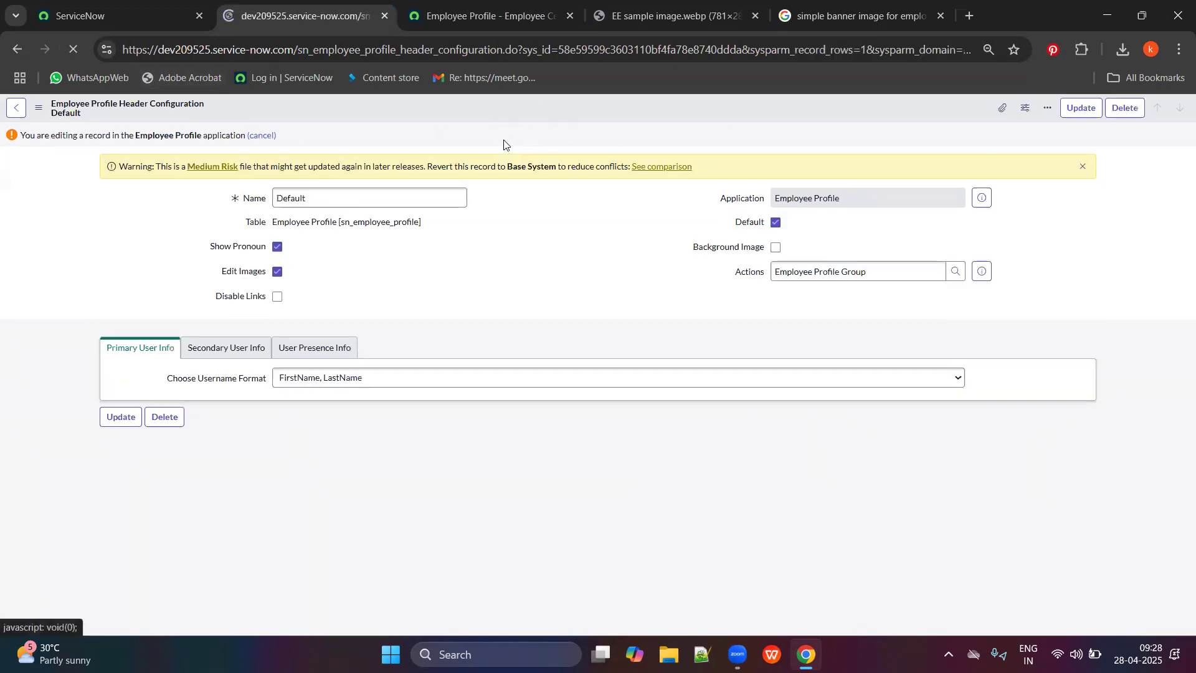
right_click(682, 134)
right_click(633, 120)
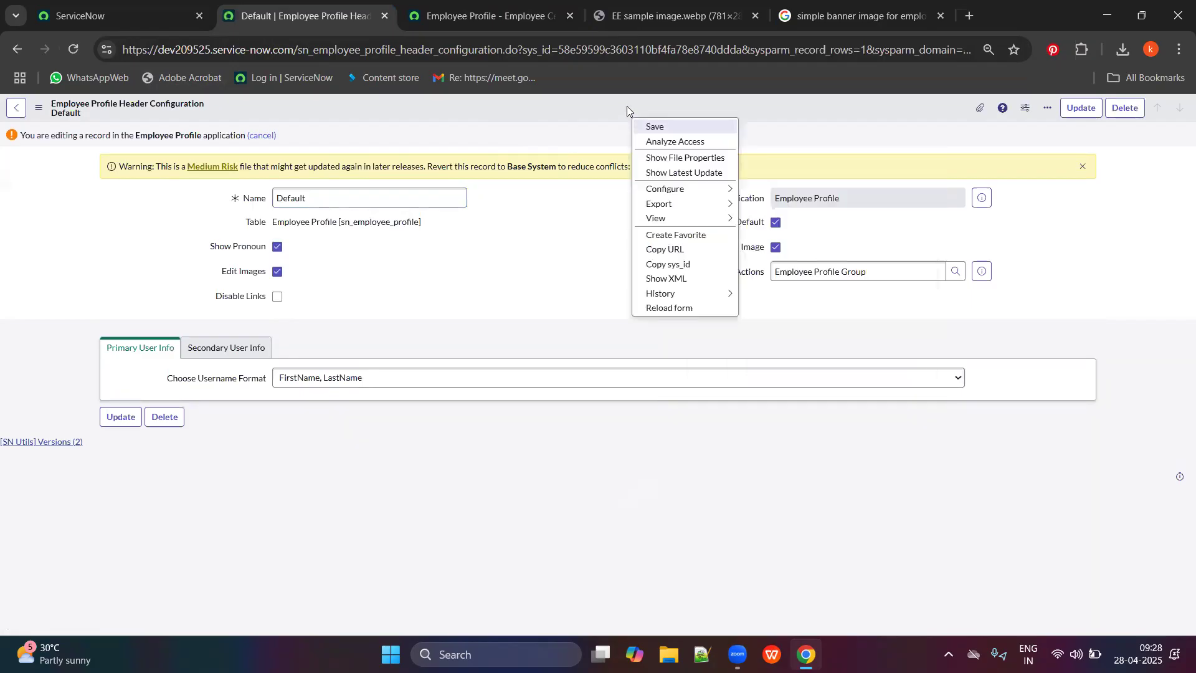
left_click(655, 127)
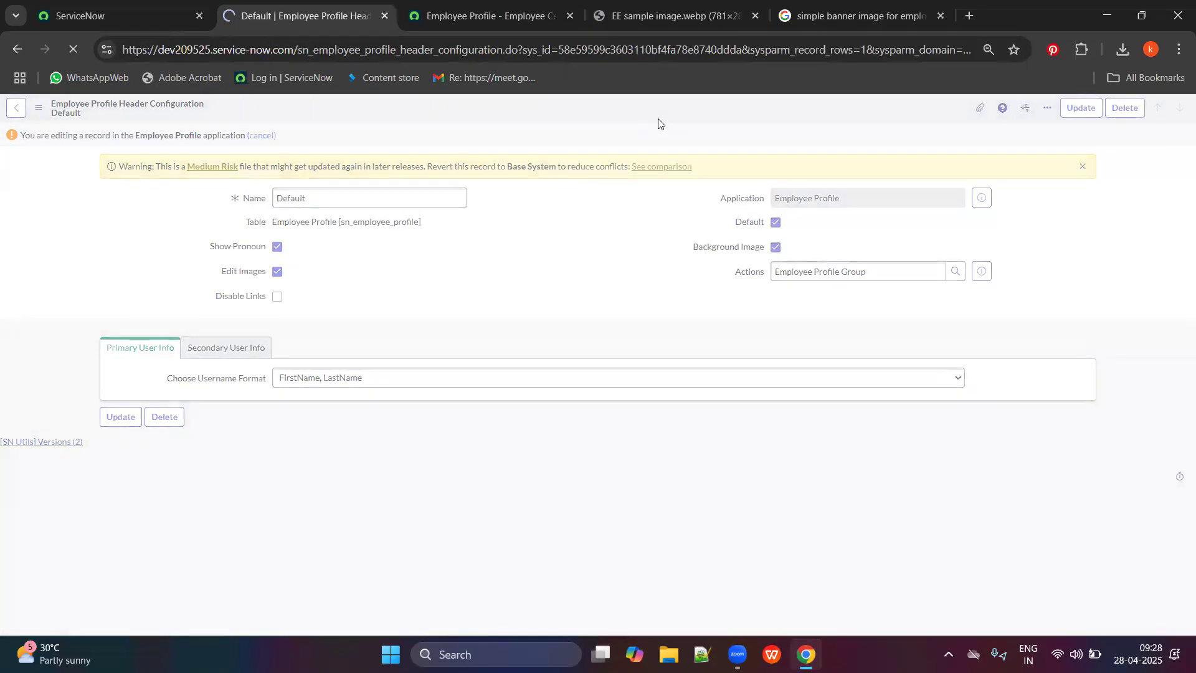
left_click(489, 16)
left_click(80, 50)
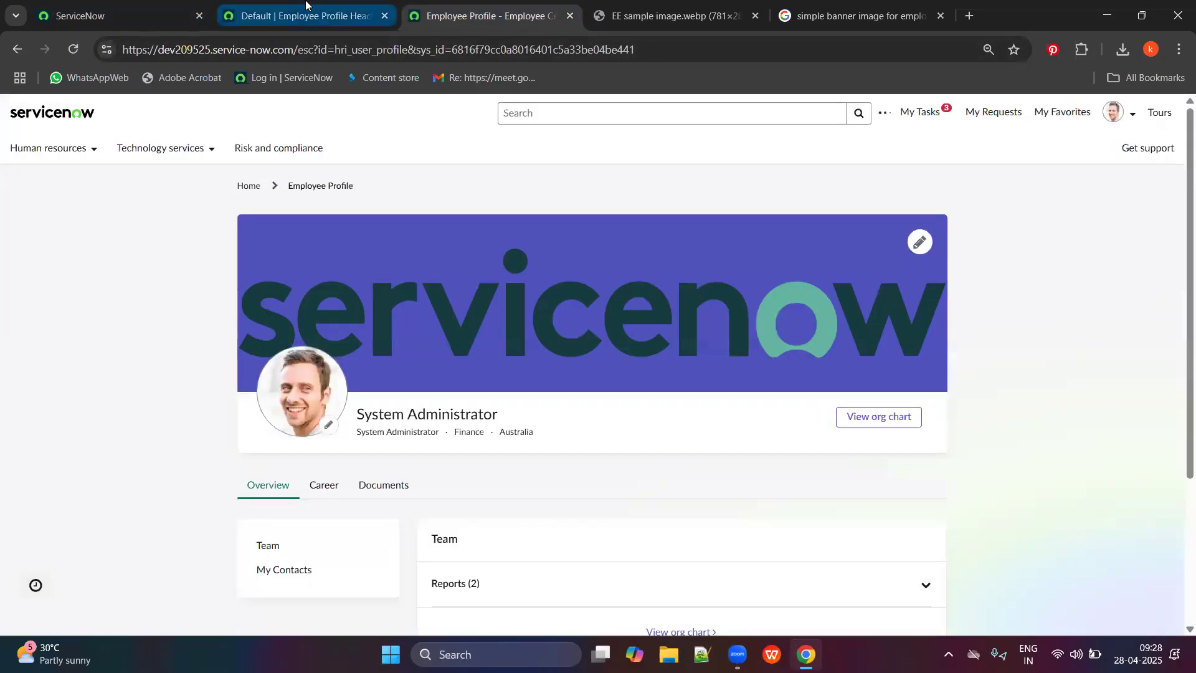
left_click(306, 5)
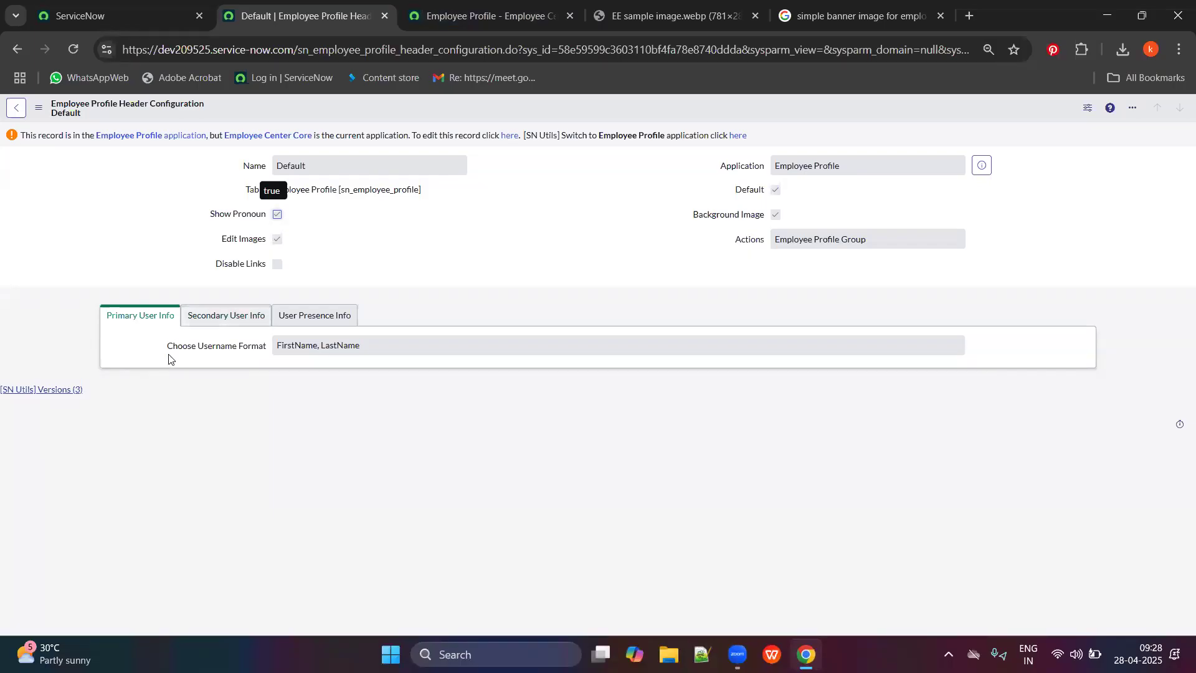
Make the header configuration editable and review its primary and secondary user info settings.
left_click(507, 135)
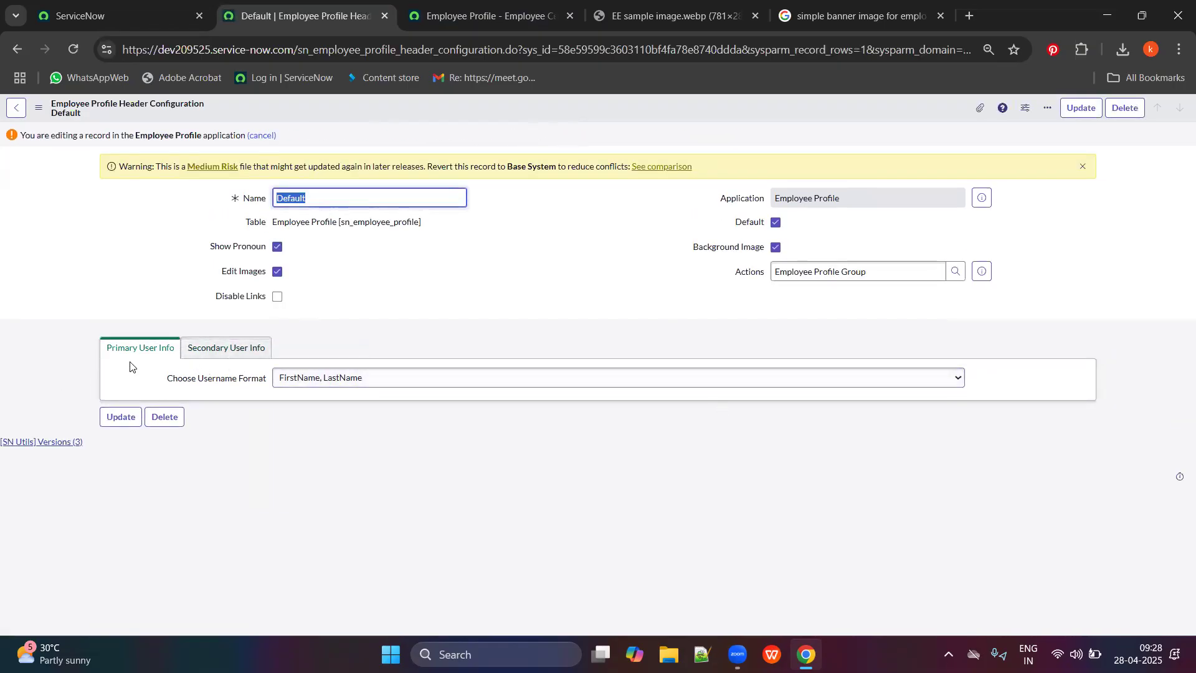
left_click(198, 349)
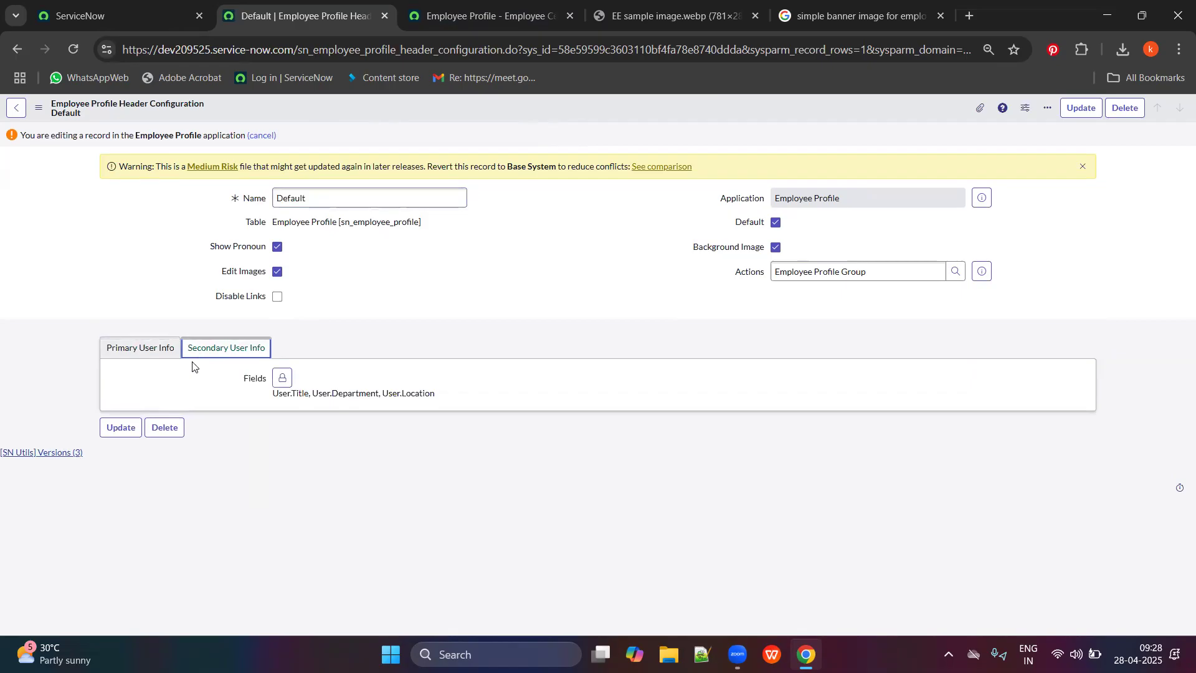
left_click(140, 350)
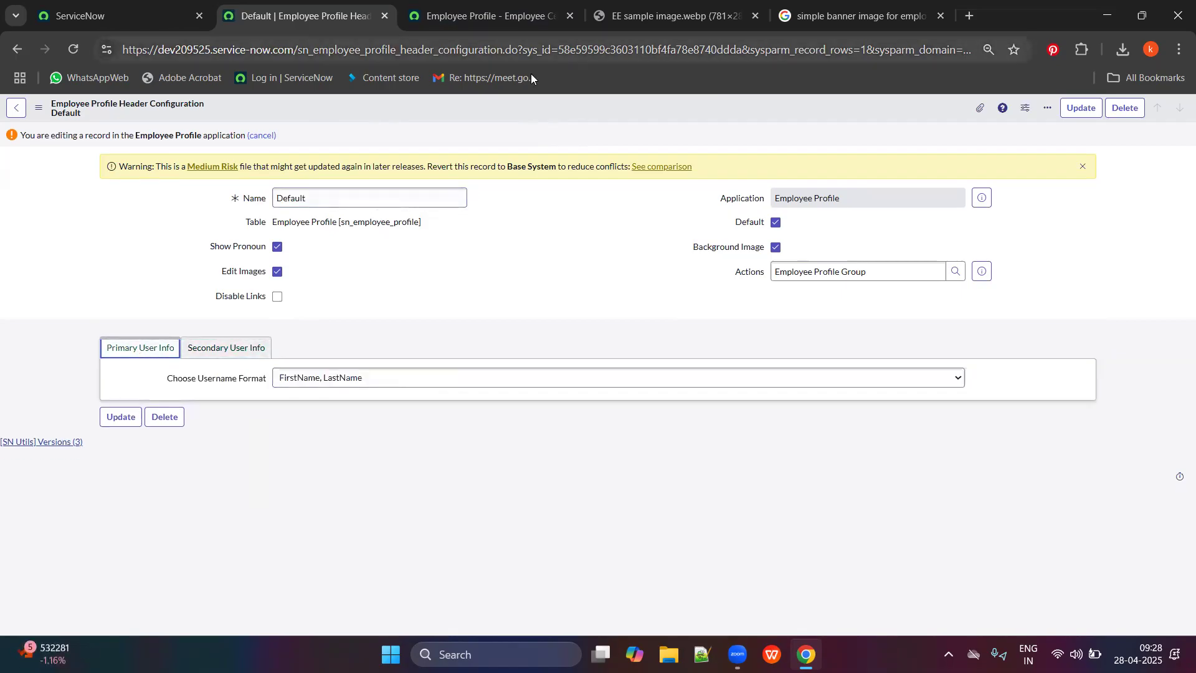
Close the sample and banner image tabs and select the System Administrator name on the profile.
left_click(543, 14)
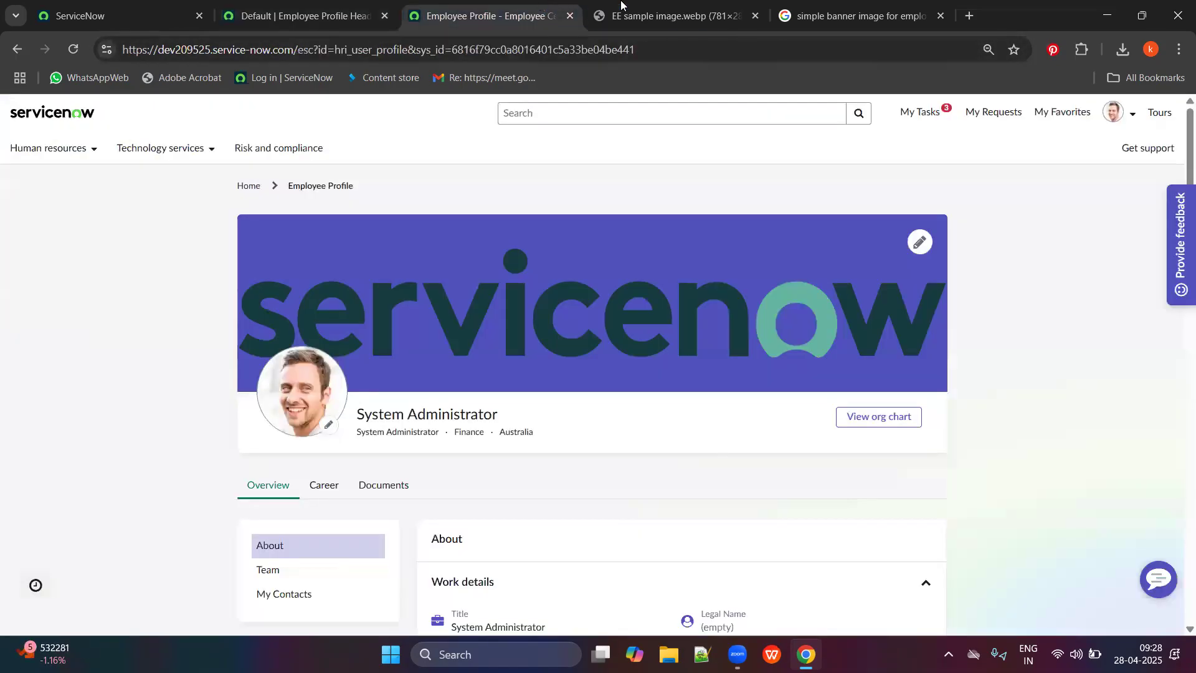
left_click(664, 16)
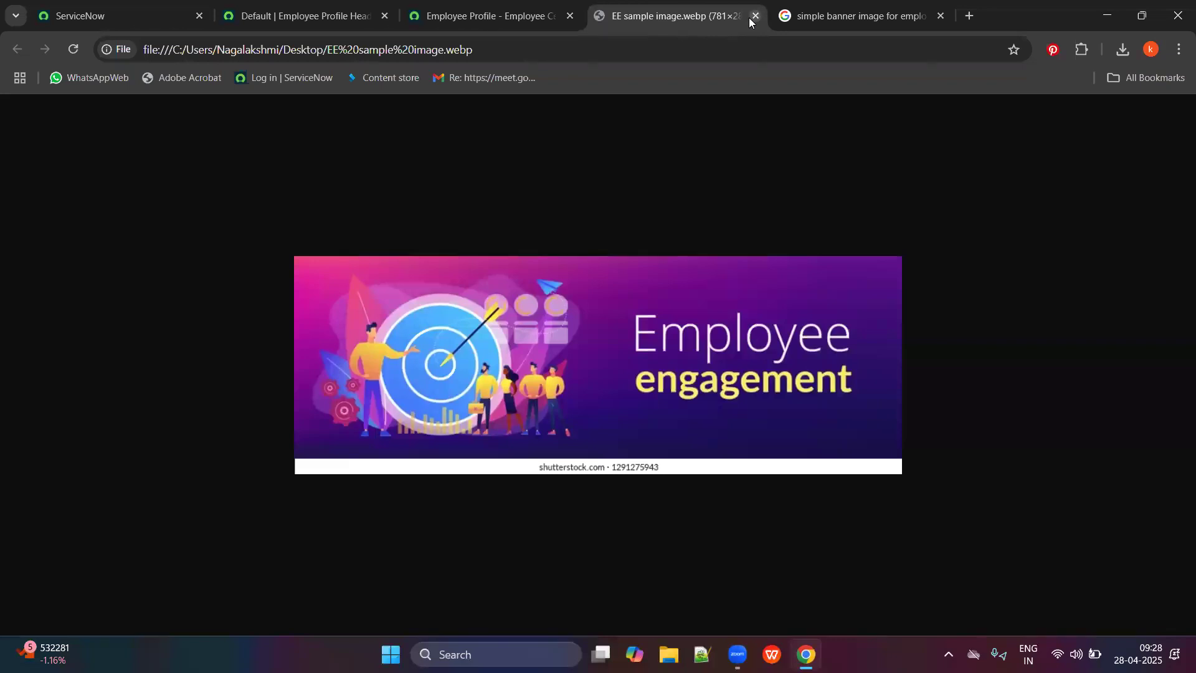
left_click(755, 16)
left_click(755, 16)
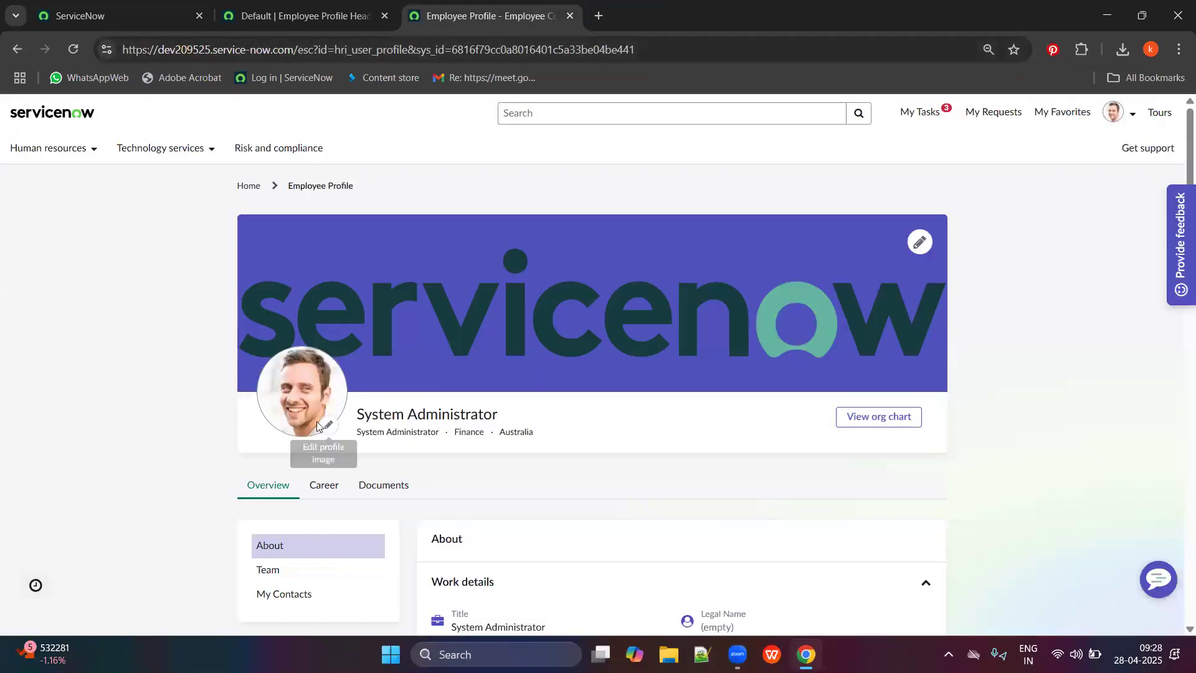
left_click_drag(354, 422, 526, 395)
Set the username format to LastName, FirstName and save the header configuration.
left_click(366, 7)
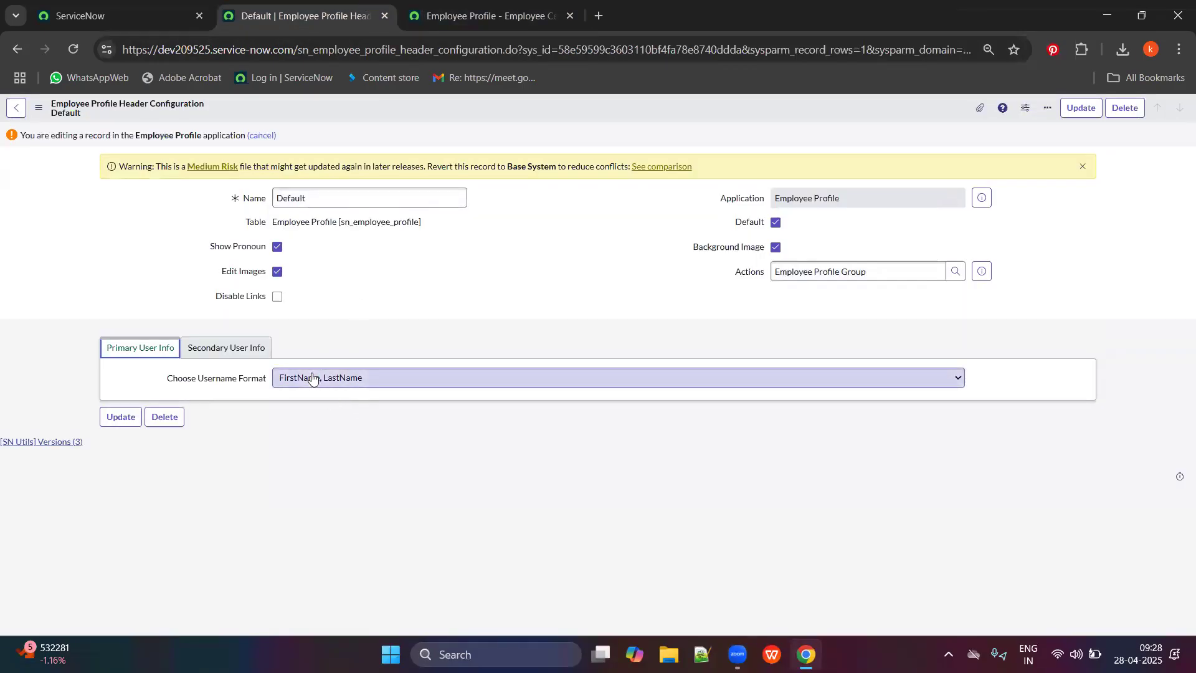
left_click(313, 377)
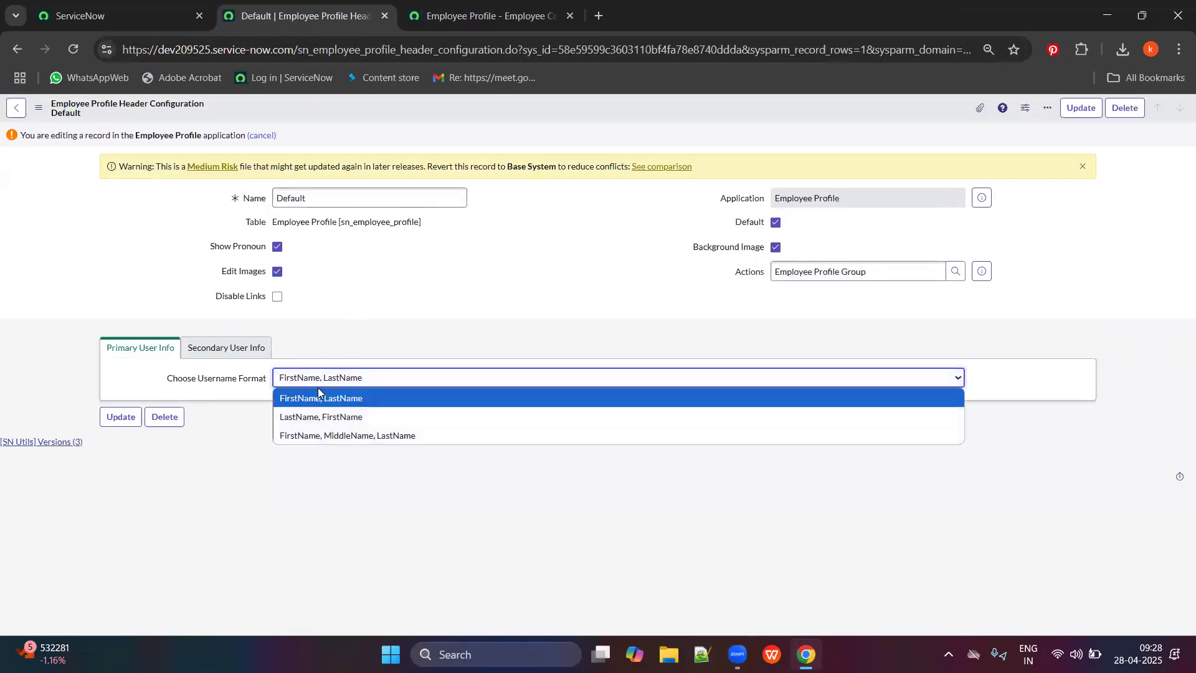
left_click(306, 418)
right_click(528, 135)
left_click(498, 104)
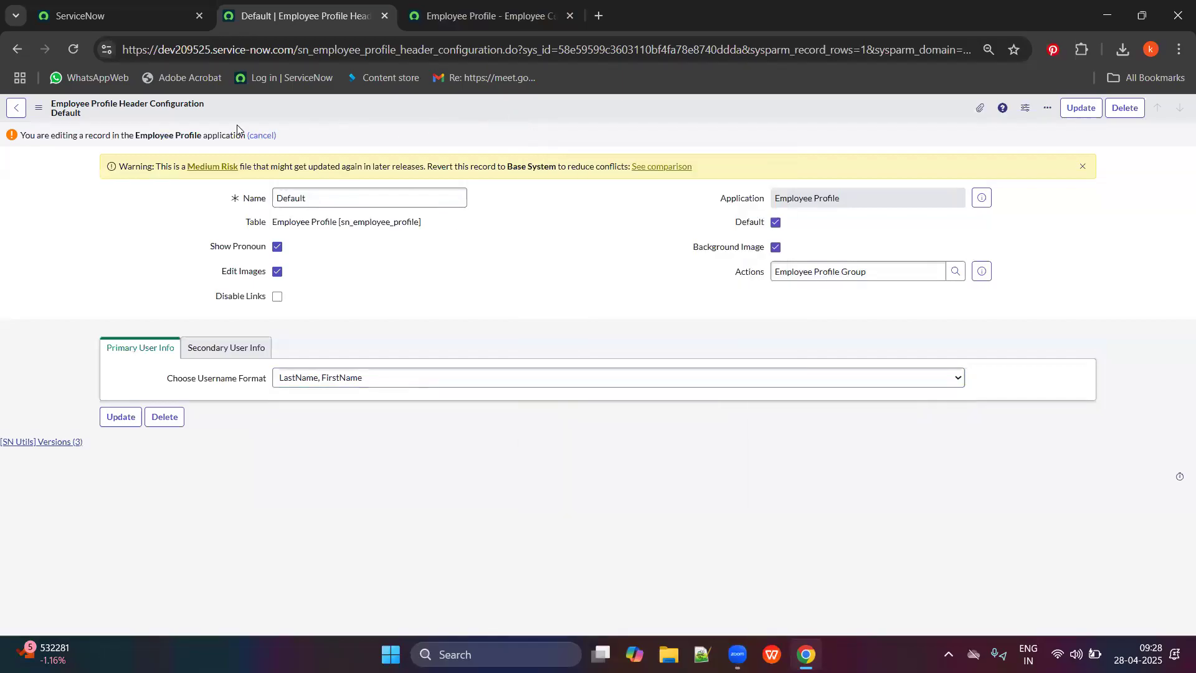
right_click(540, 113)
left_click(558, 121)
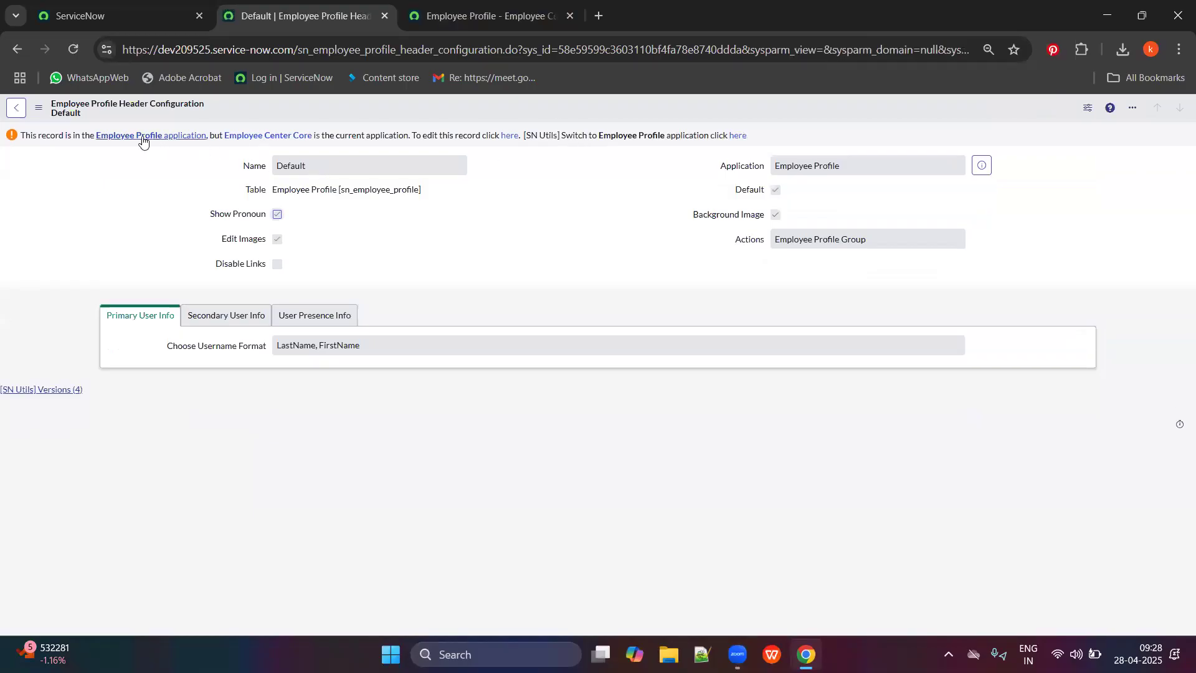
left_click(153, 135)
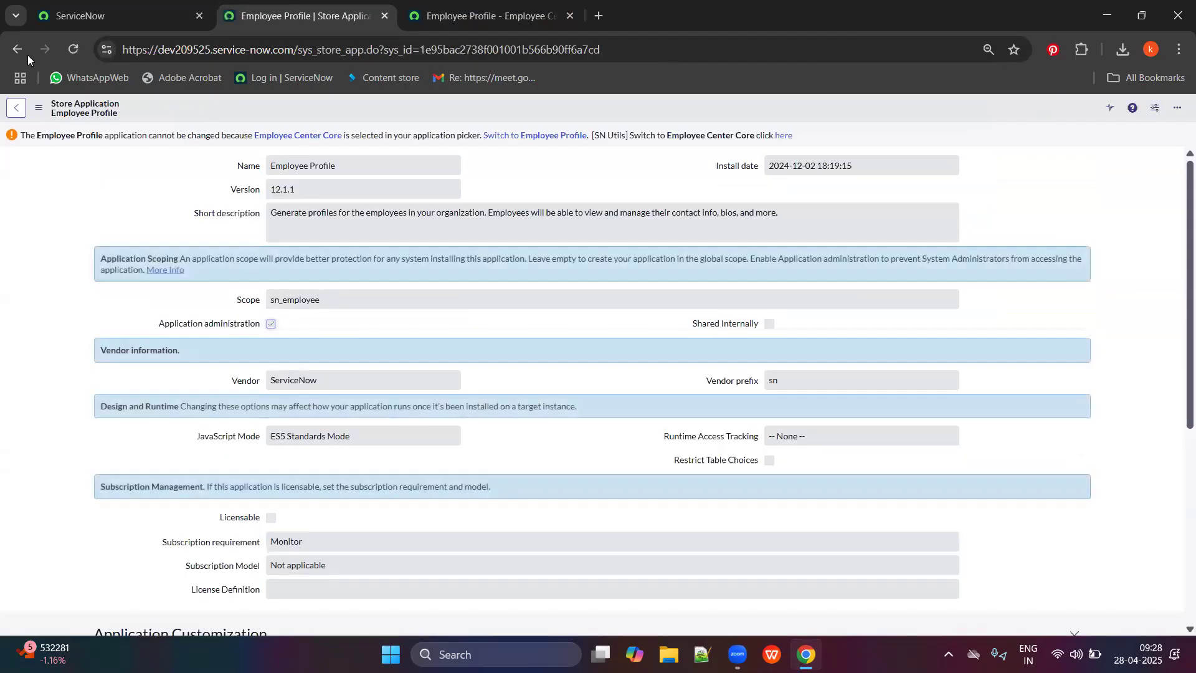
left_click(19, 50)
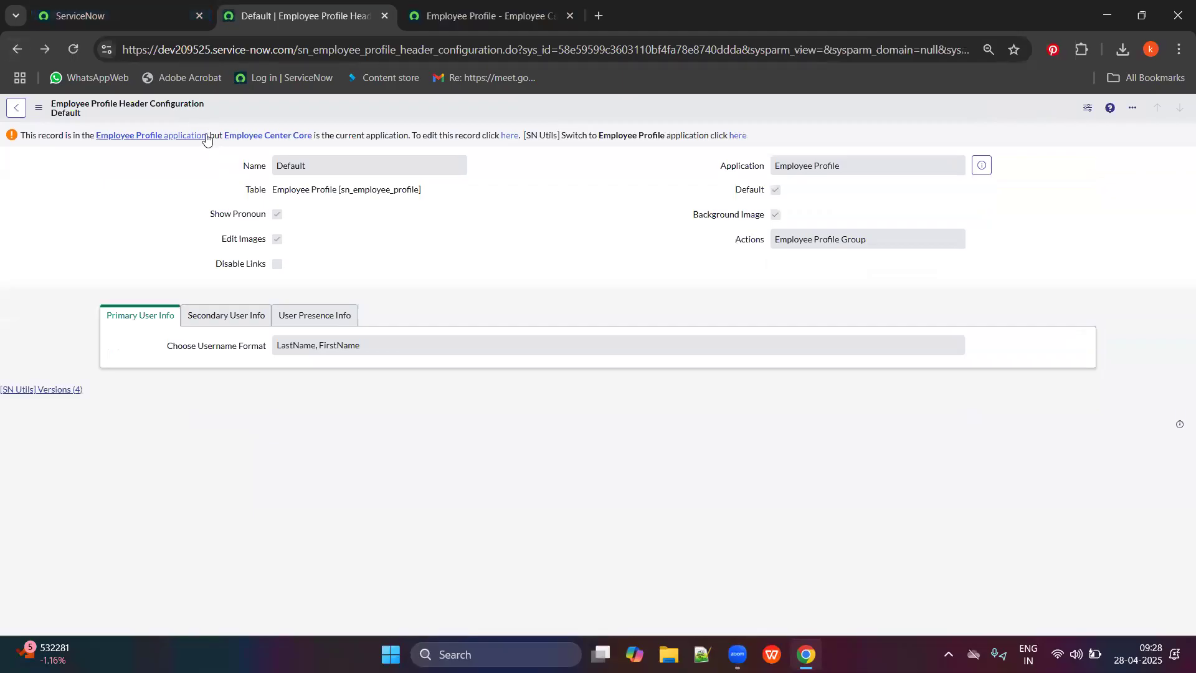
Switch the application scope to Employee Profile by filtering the scope list for 'emplo'.
left_click(143, 7)
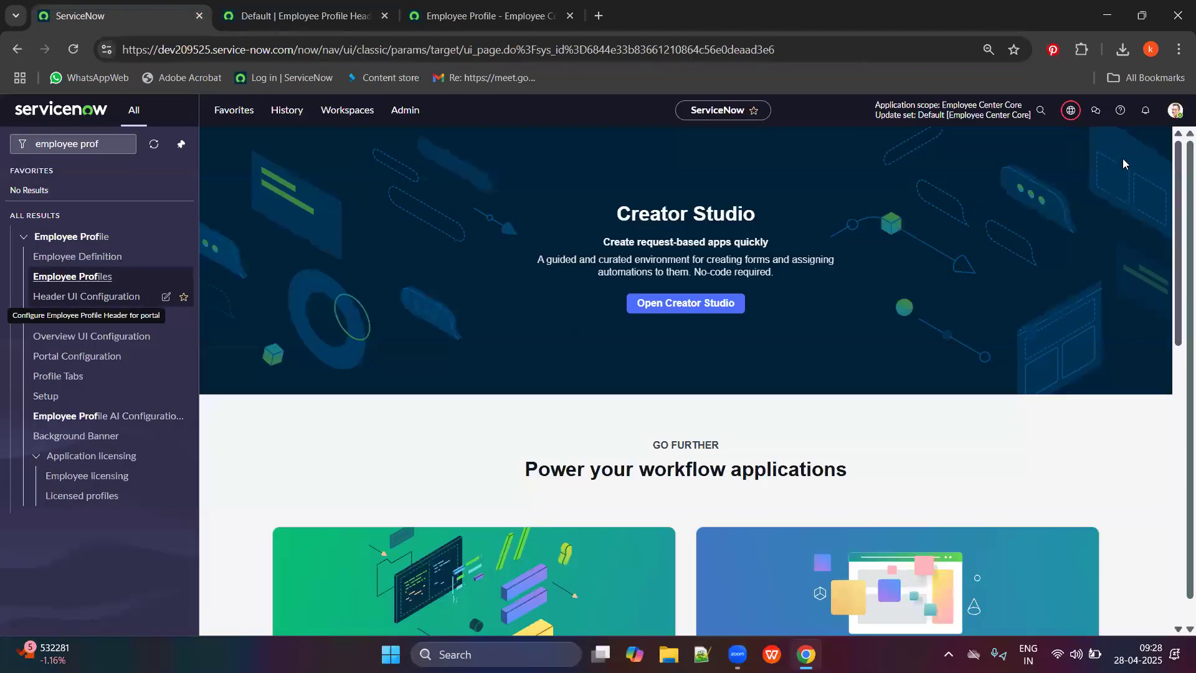
left_click(1071, 110)
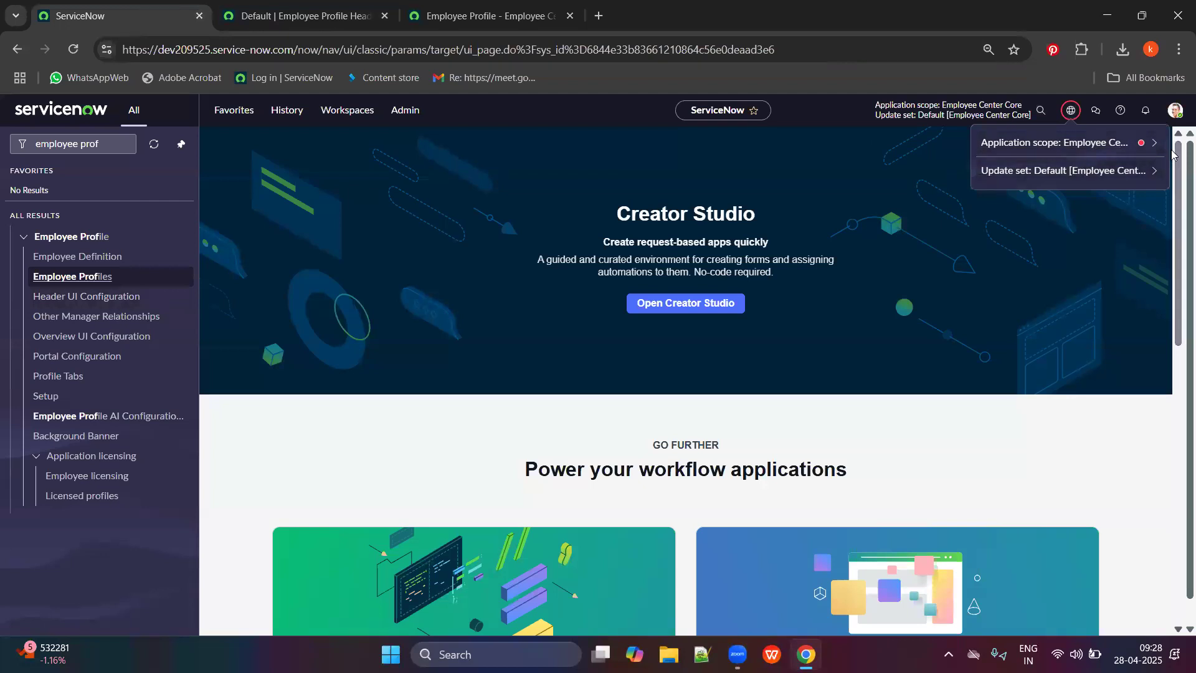
left_click(1068, 150)
left_click(1068, 163)
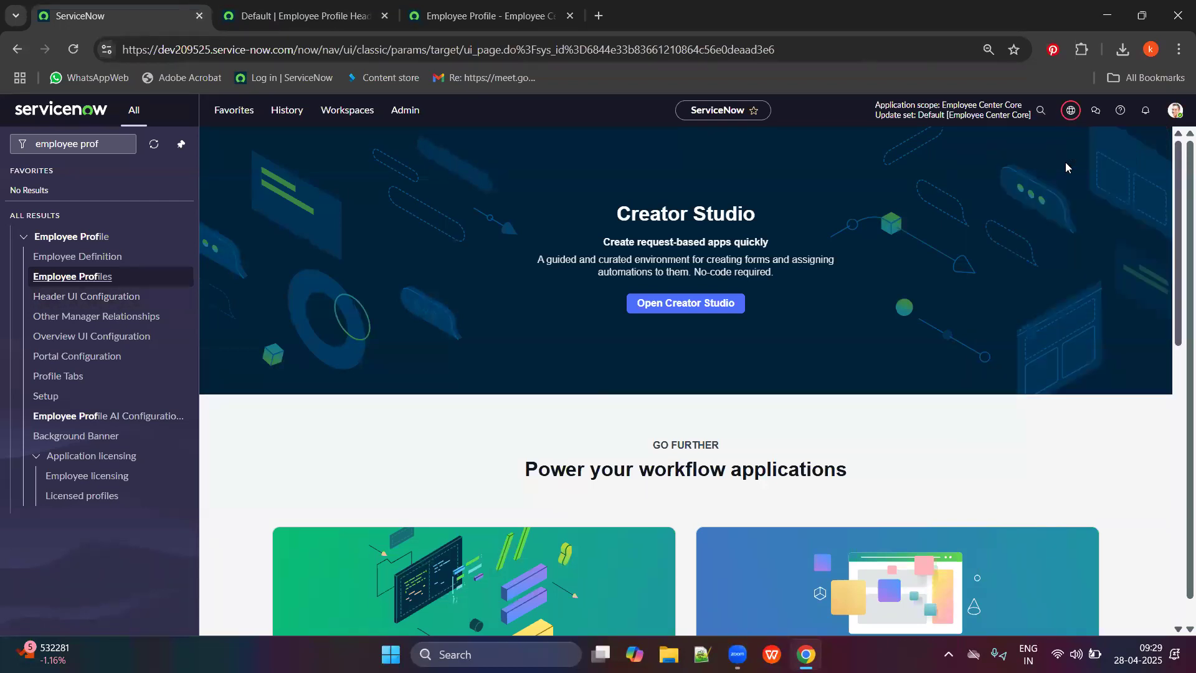
left_click(1073, 113)
left_click(1155, 143)
left_click(1047, 167)
type("enmp")
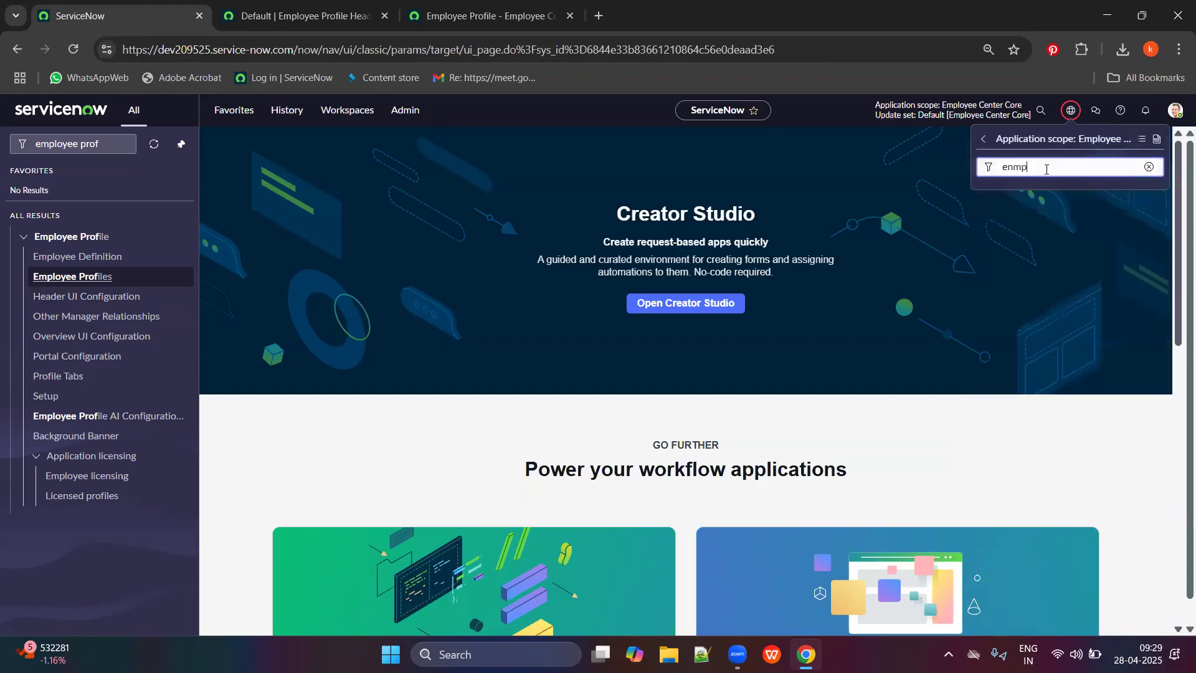
key("BackSpace")
key("BackSpace")
type("emplo")
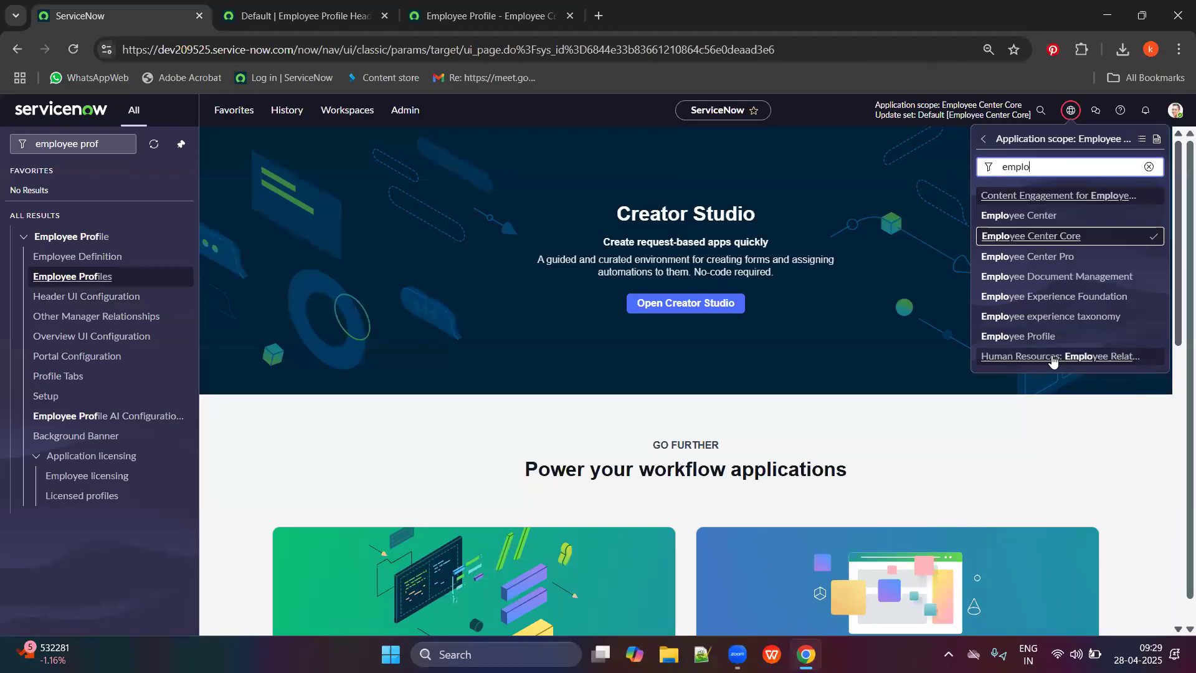
left_click(1035, 340)
Reload the header configuration so it is editable, then go to the employee profile page.
left_click(229, 13)
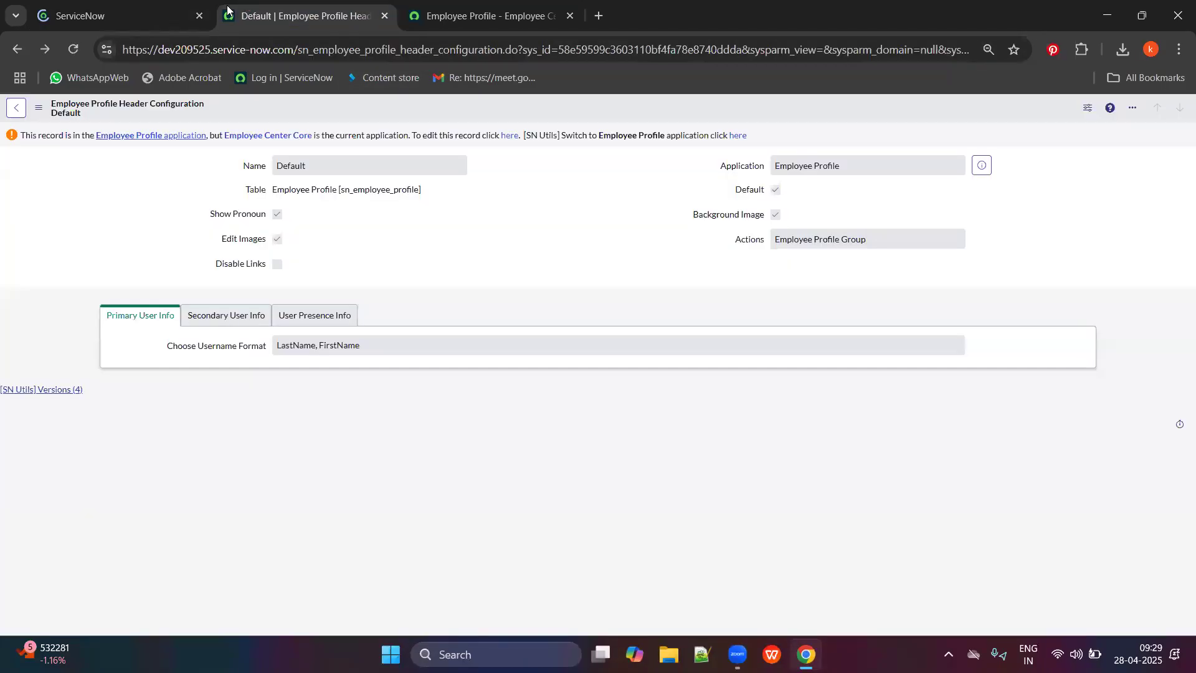
left_click(72, 49)
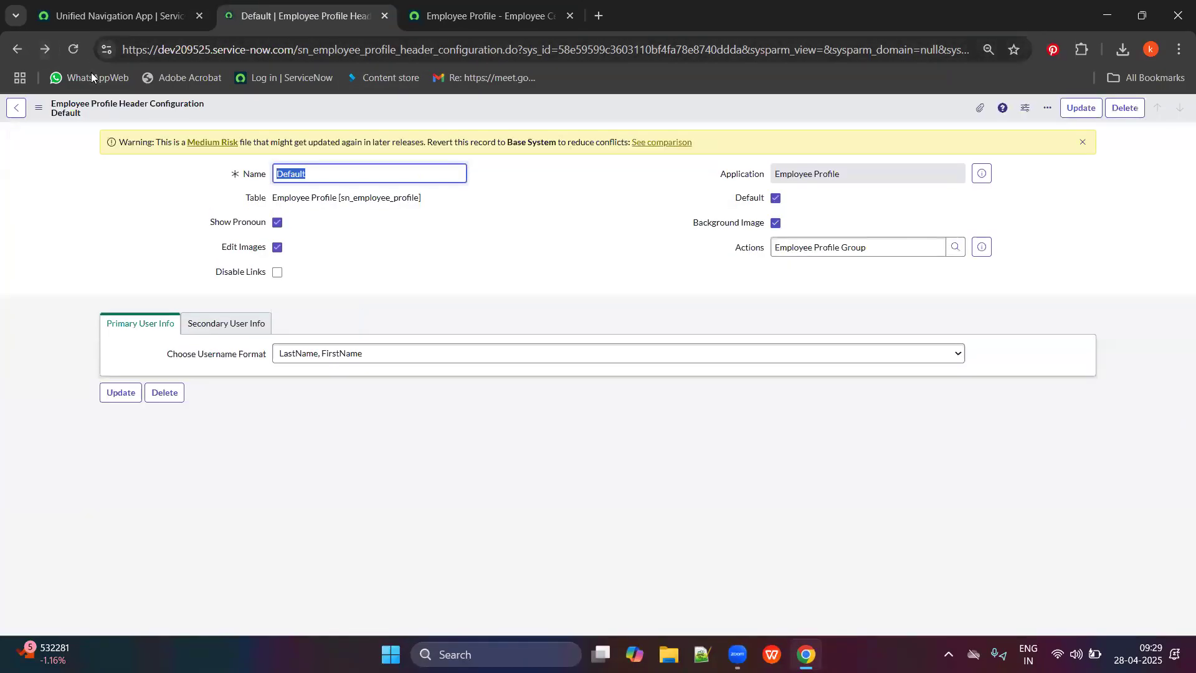
left_click(544, 277)
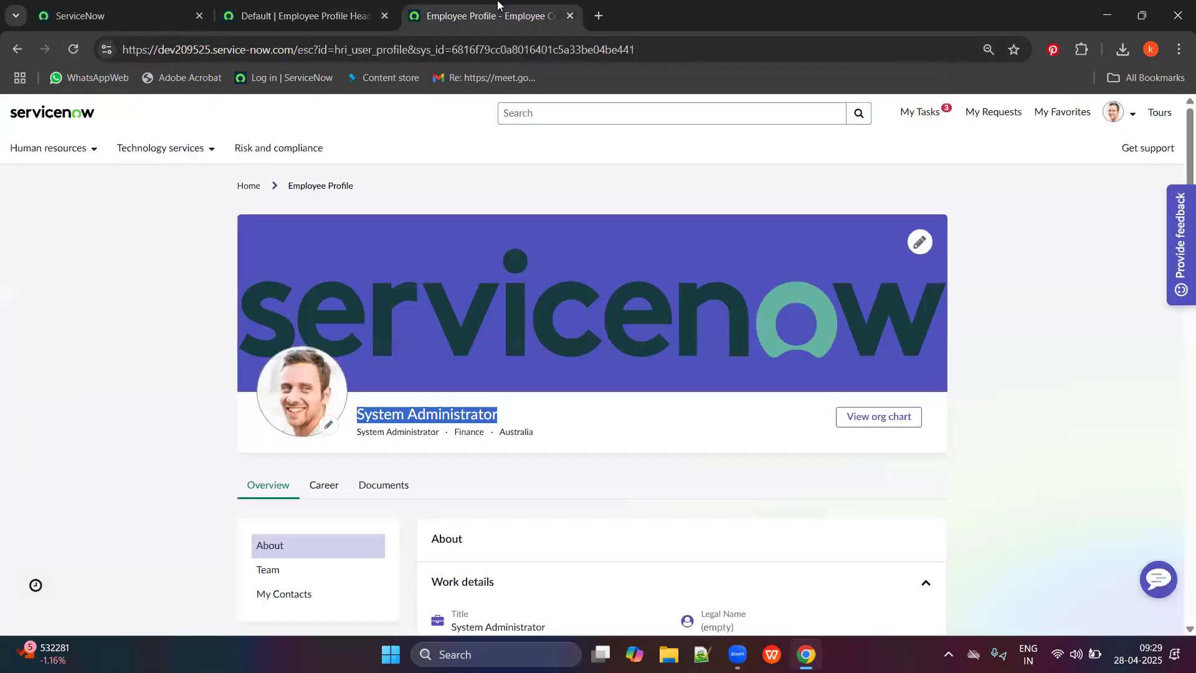
left_click(572, 4)
Confirm the admin name now reads Administrator System, then impersonate a test user.
left_click(73, 49)
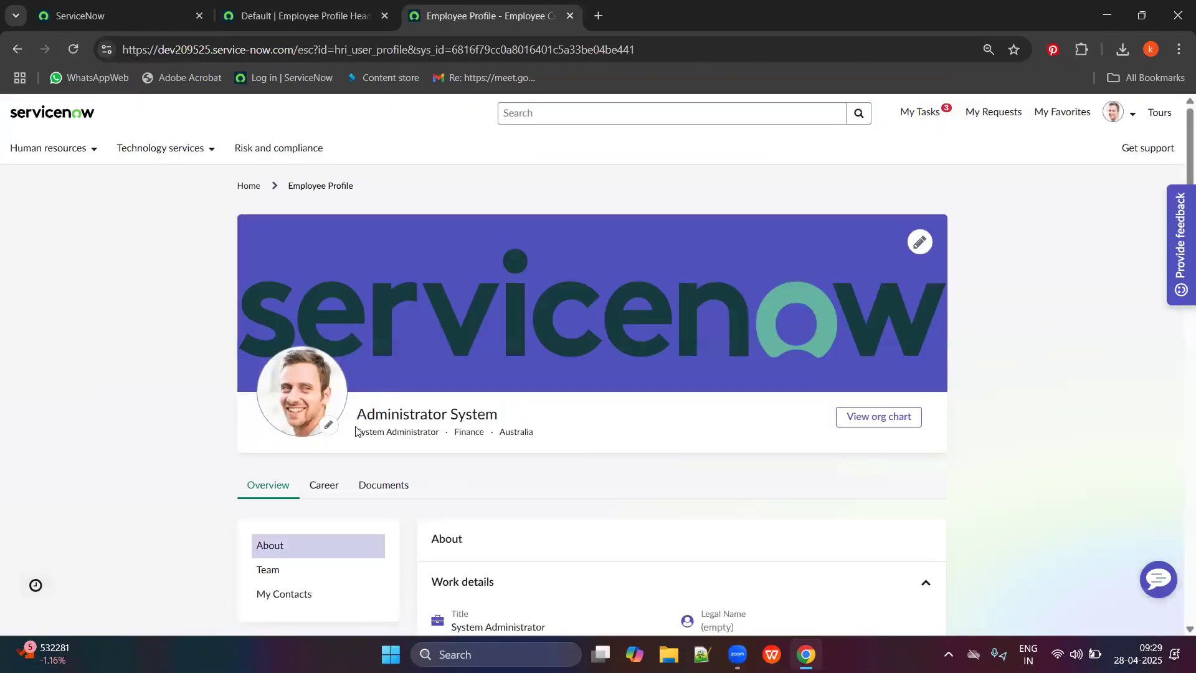
left_click_drag(356, 414, 498, 411)
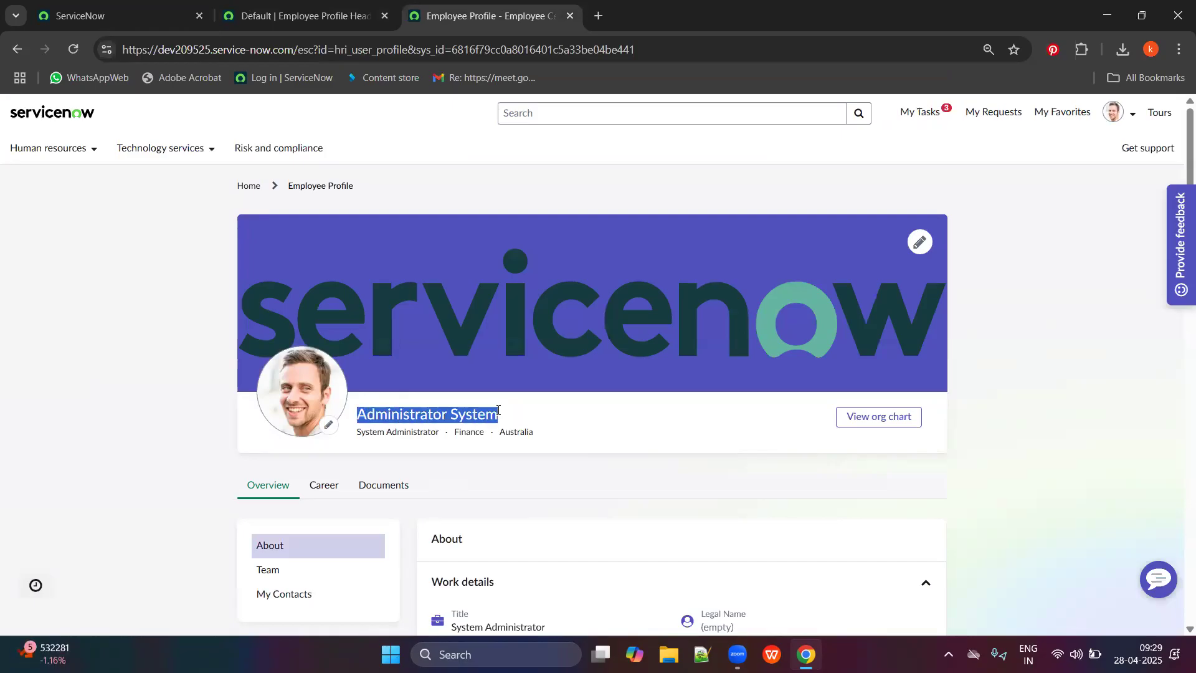
left_click(1116, 113)
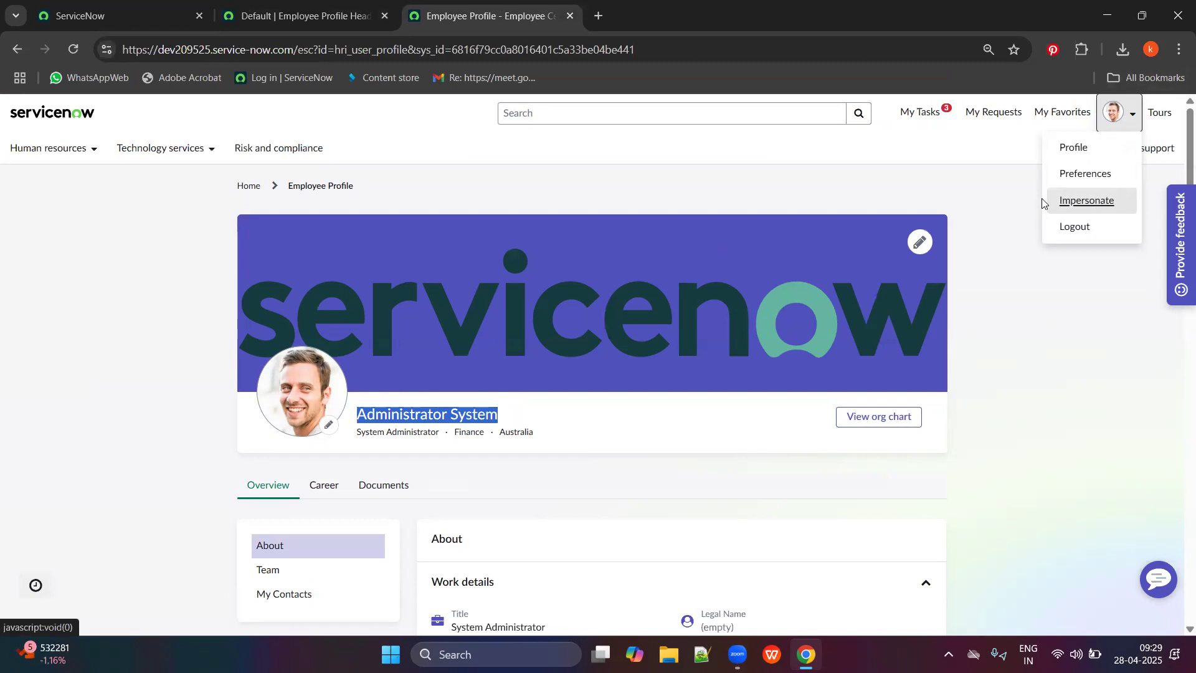
left_click(1095, 205)
left_click(500, 181)
type("sant")
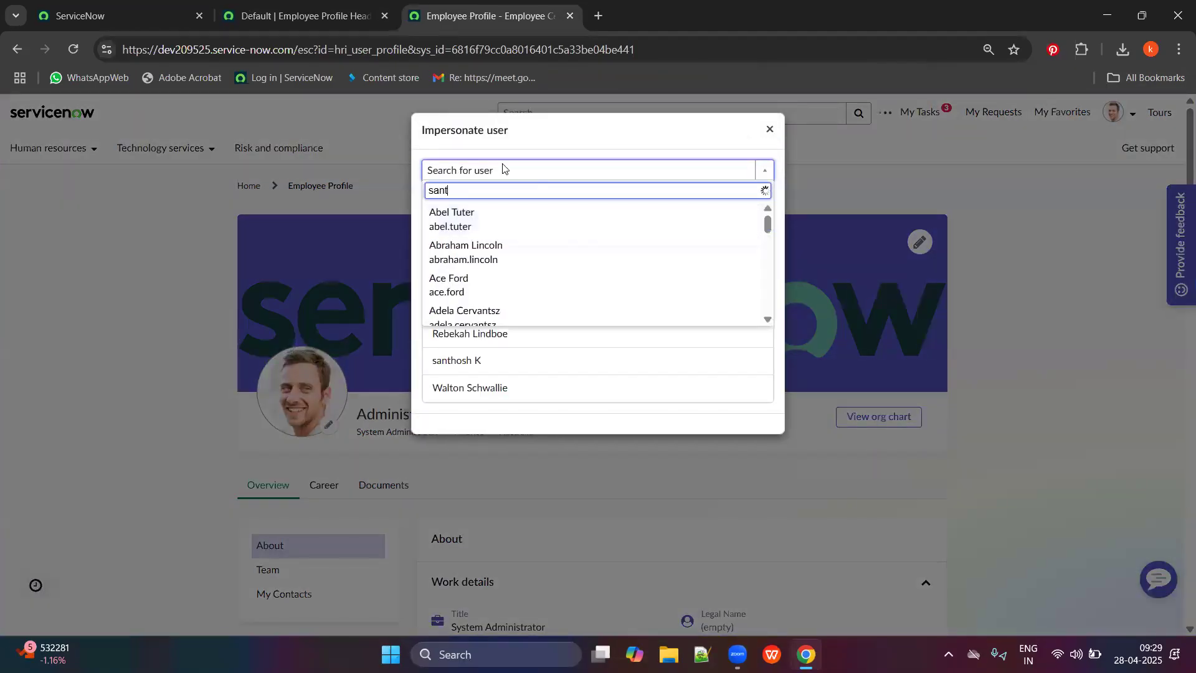
type("hosh")
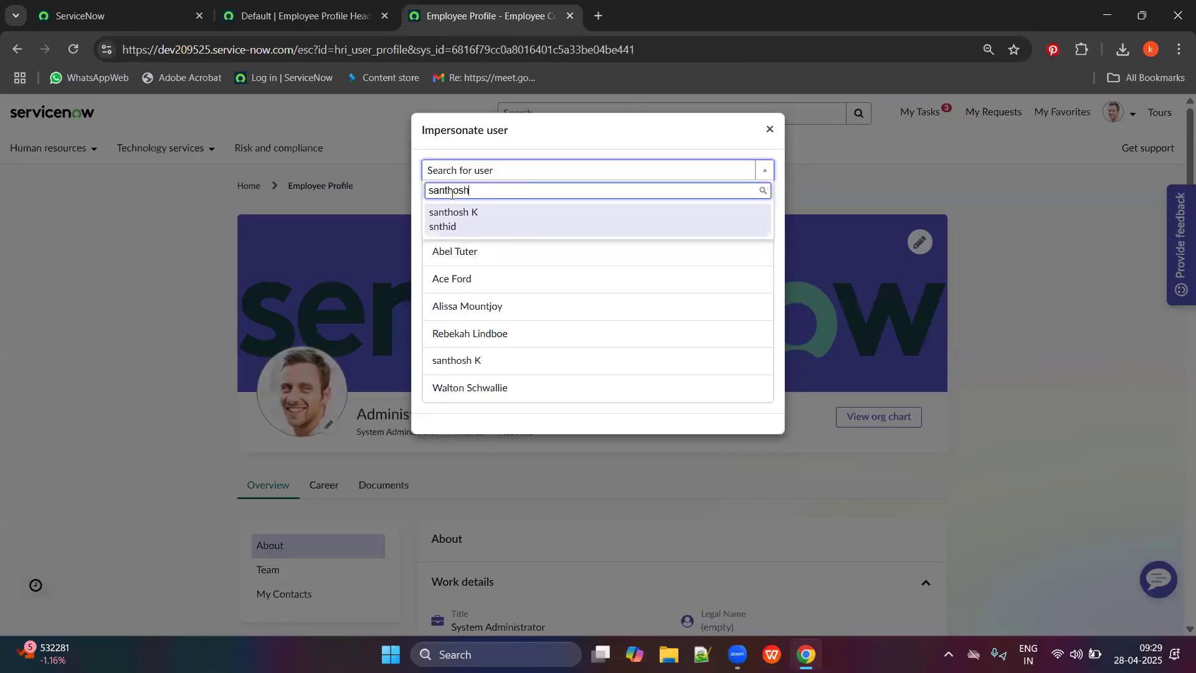
left_click(460, 215)
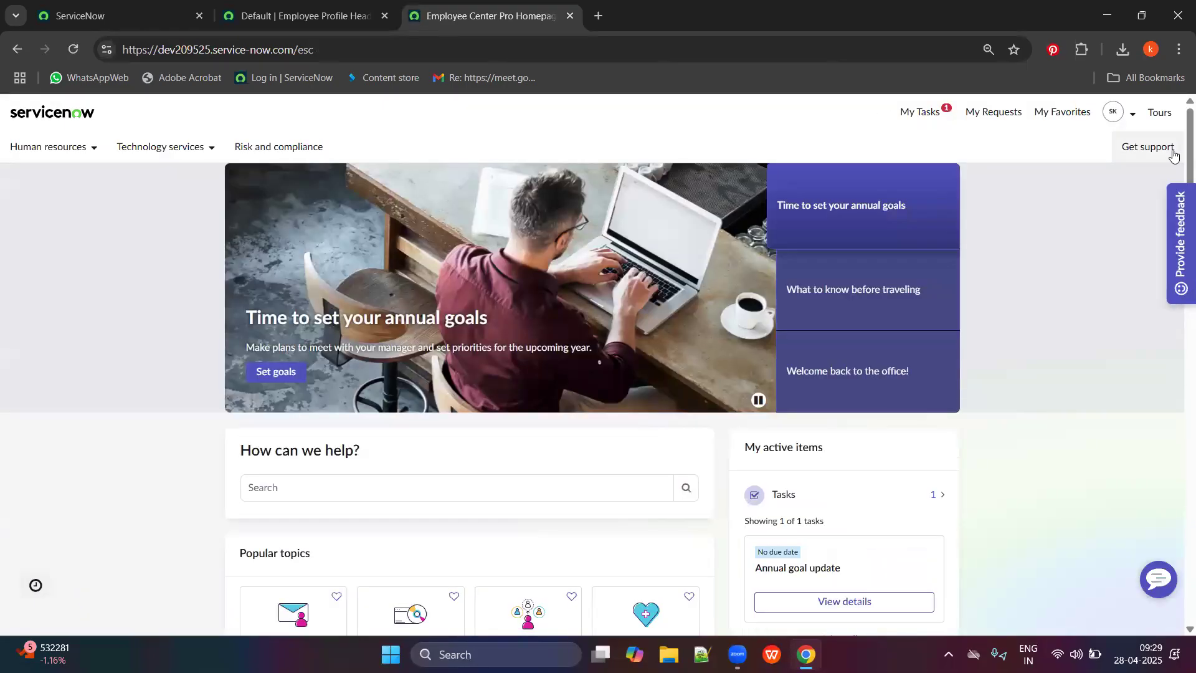
Check the impersonated user's surname-first profile name, end impersonation, and return to the header configuration.
left_click(1121, 112)
left_click(1063, 148)
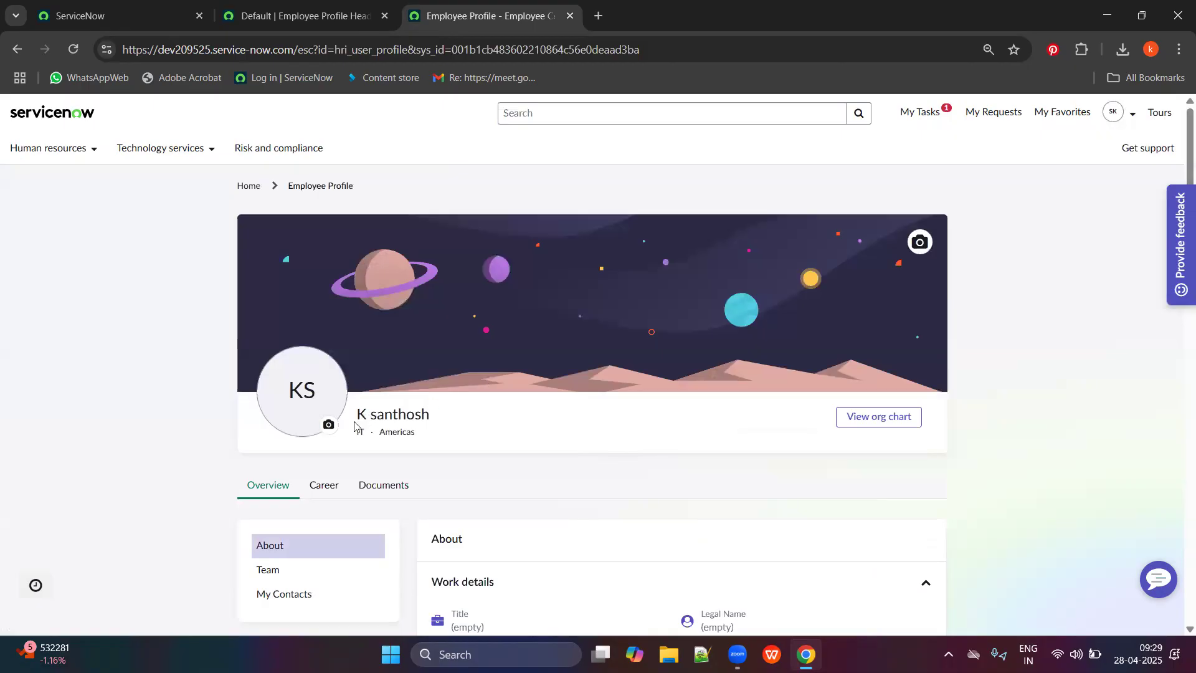
scroll(380, 421, "down", 3)
scroll(383, 288, "up", 2)
left_click_drag(374, 338, 450, 342)
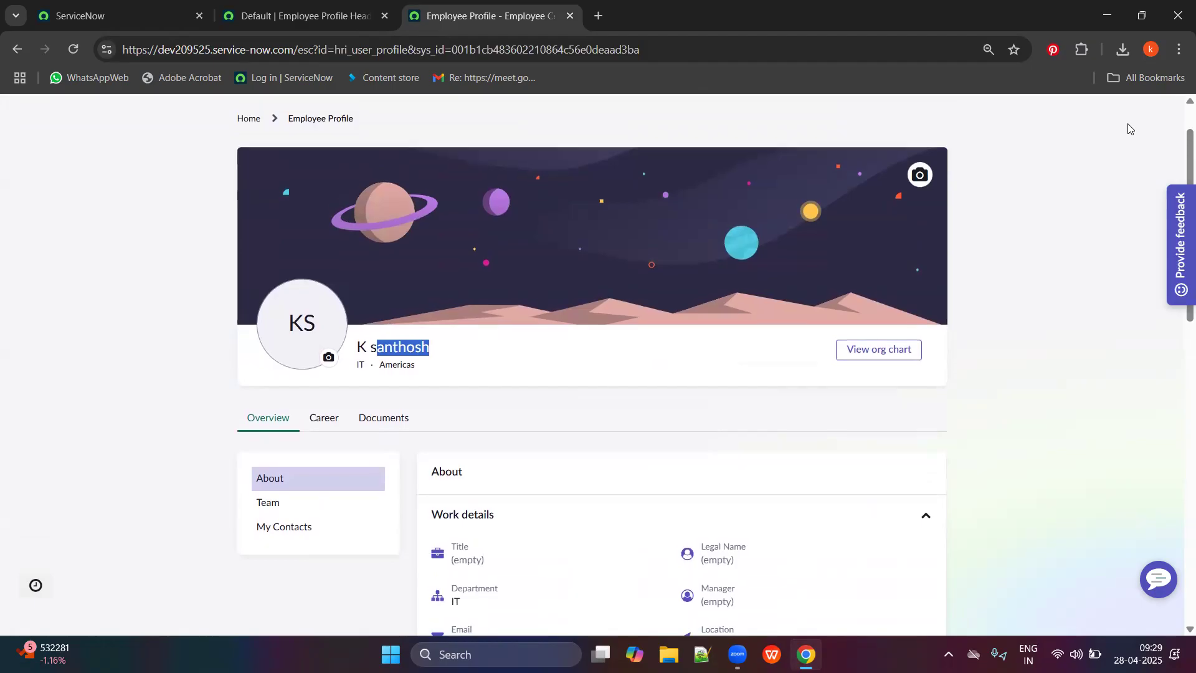
scroll(810, 218, "up", 2)
left_click(1122, 113)
left_click(1061, 180)
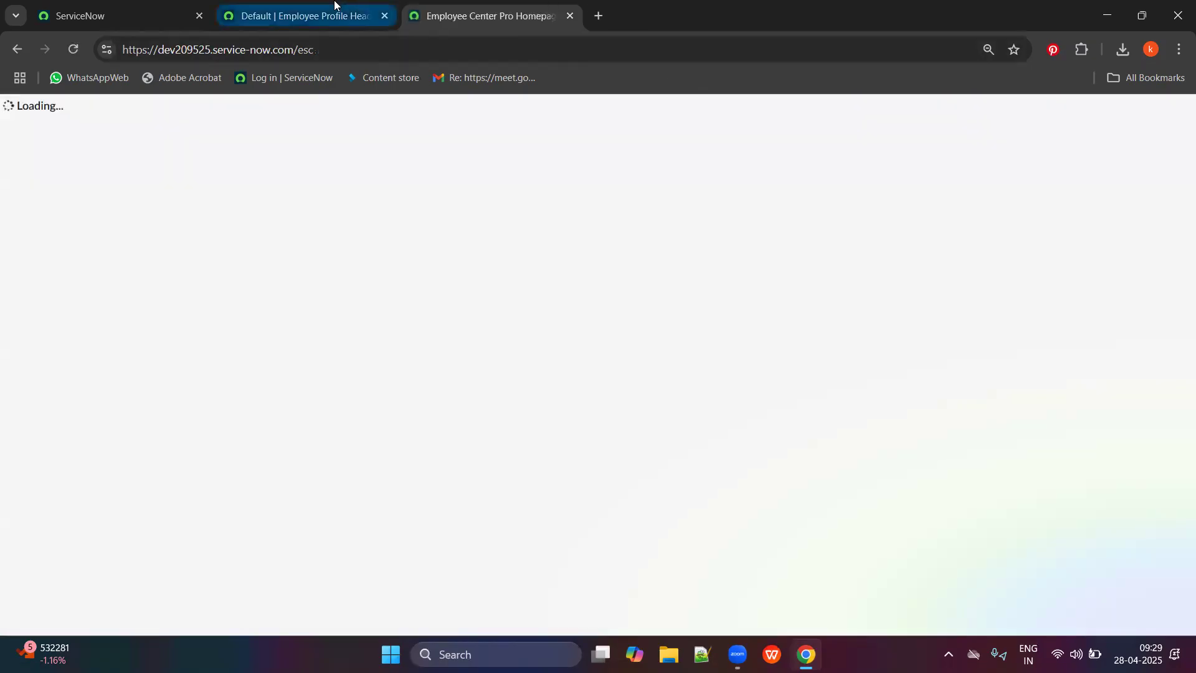
left_click(334, 6)
Change the username format to FirstName, LastName.
left_click(380, 351)
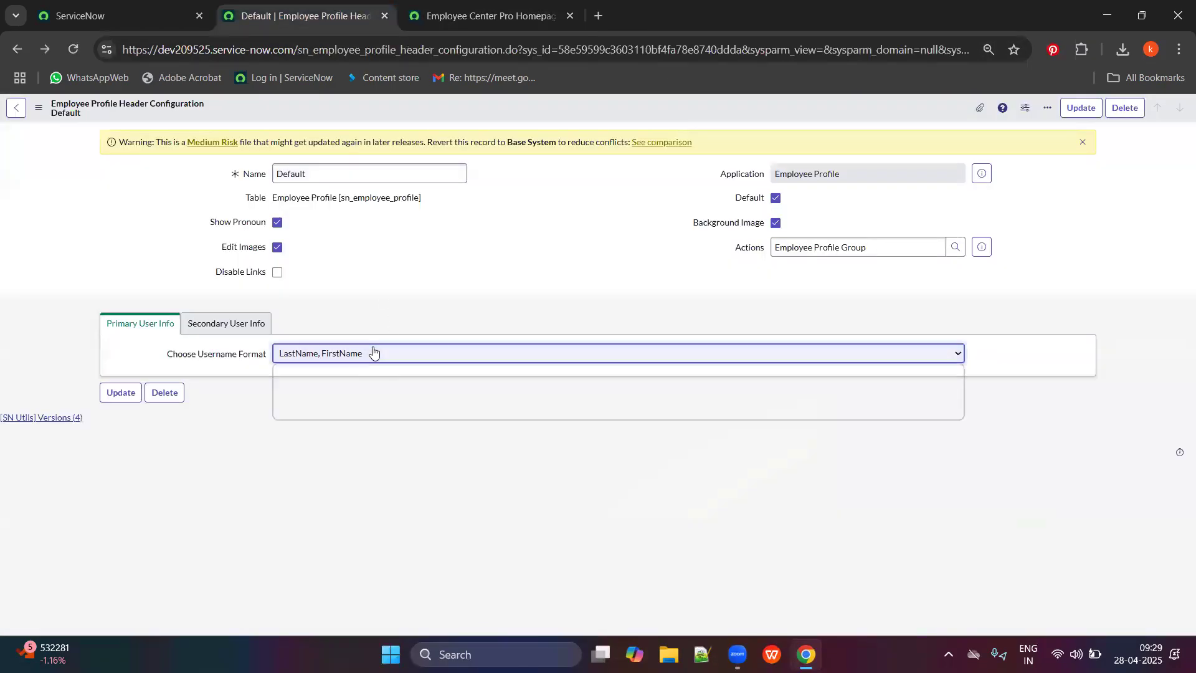
left_click(345, 391)
left_click(307, 351)
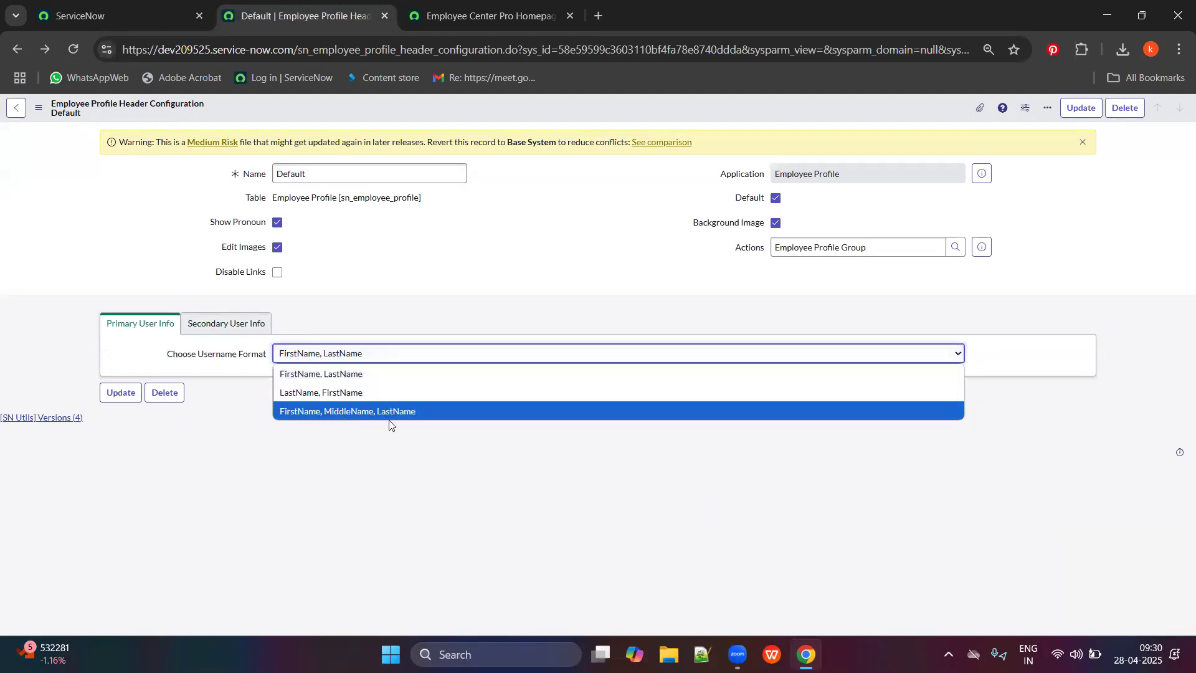
left_click(329, 377)
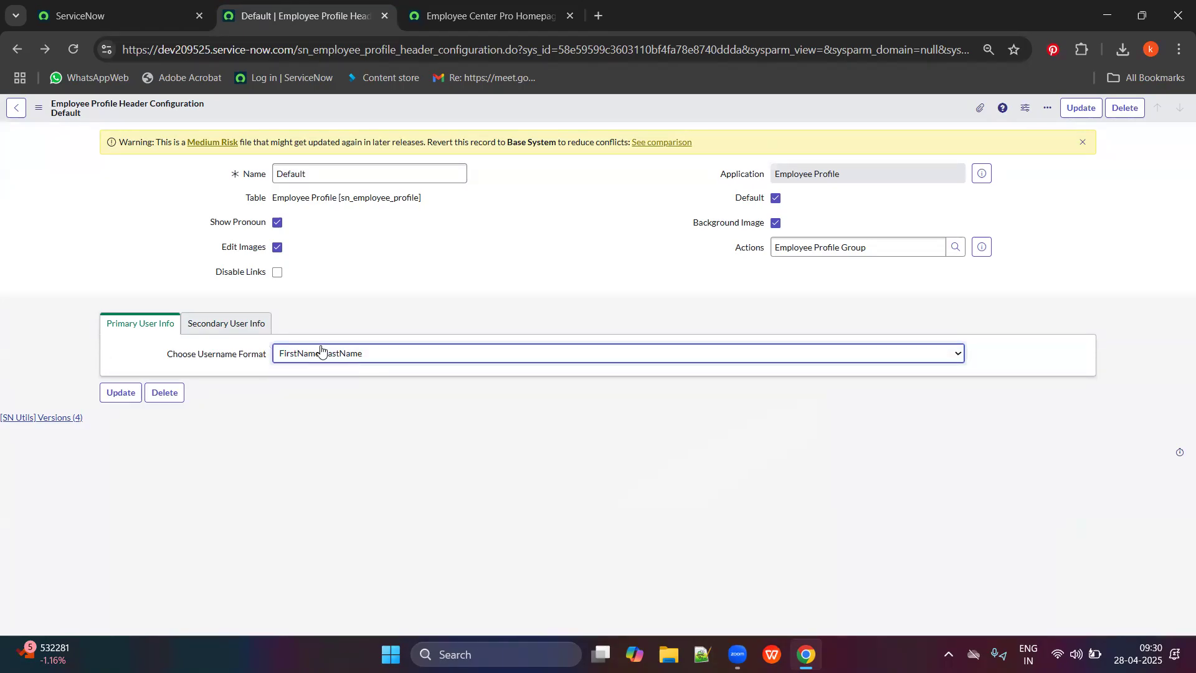
Review the secondary fields User.Title, User.Department, User.Location against the admin's profile subtitle.
left_click(243, 319)
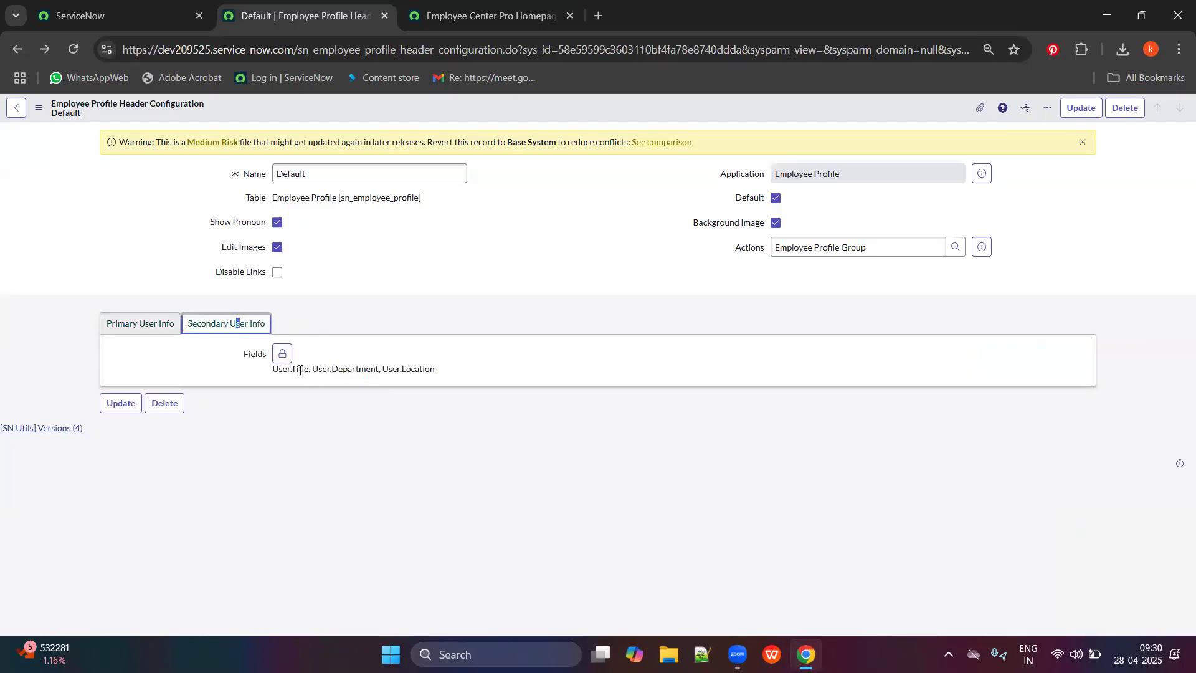
left_click(486, 16)
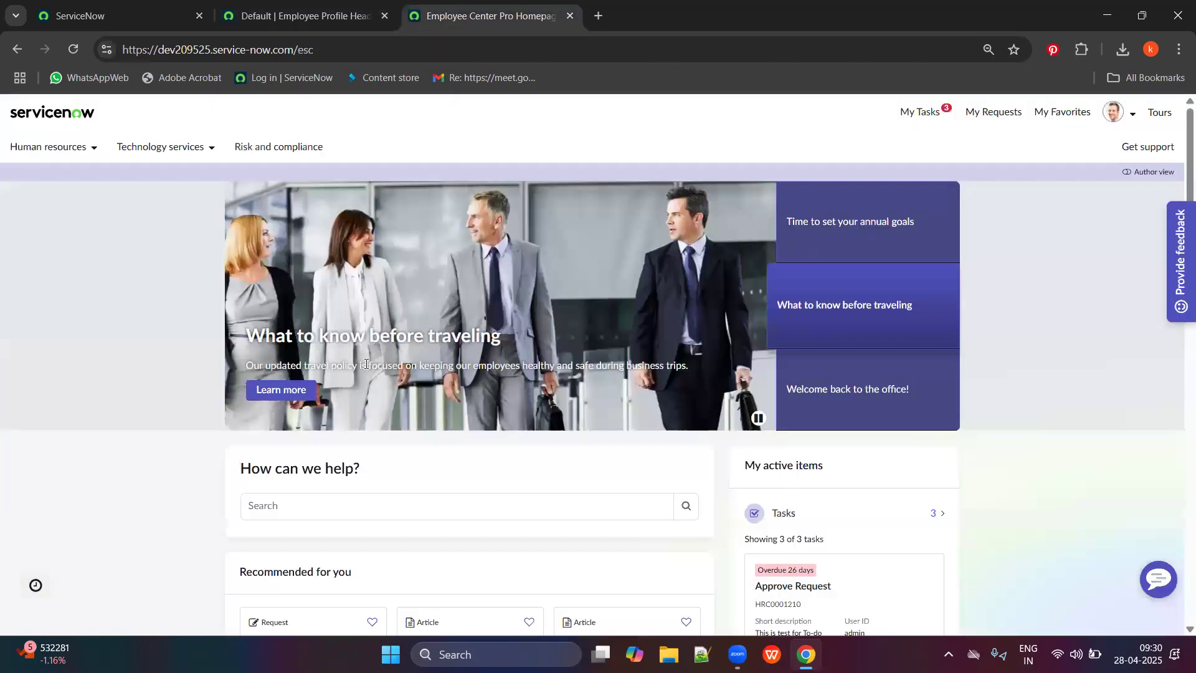
left_click(1116, 112)
left_click(1073, 147)
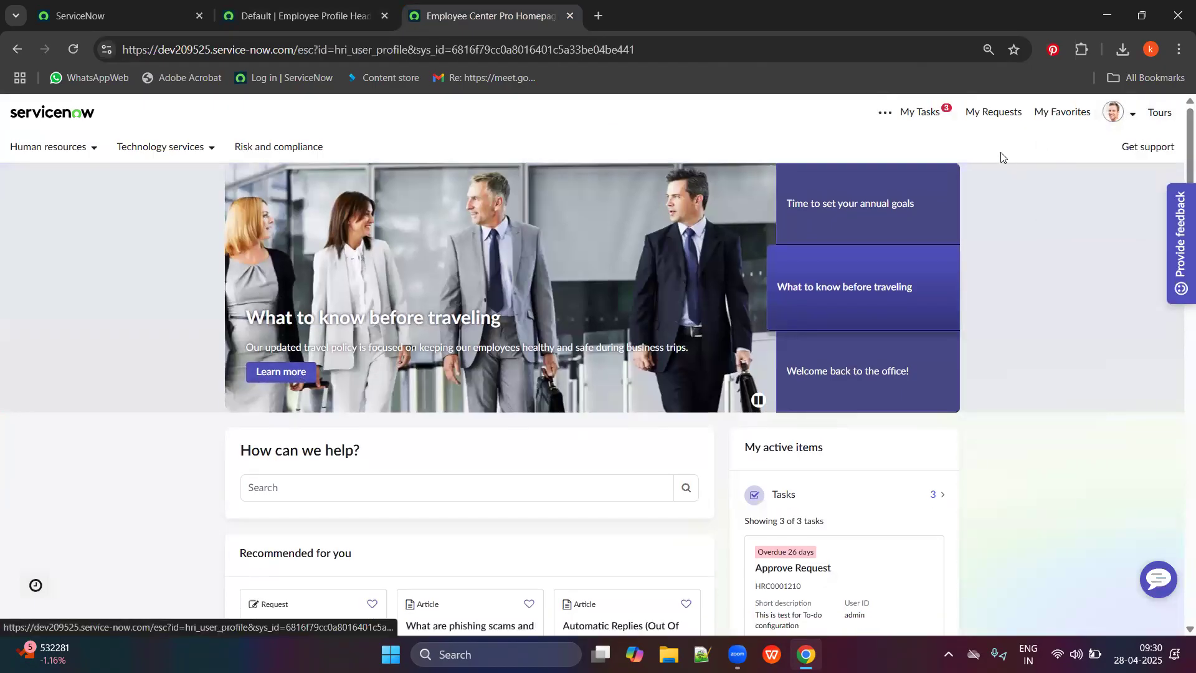
left_click_drag(355, 412, 534, 439)
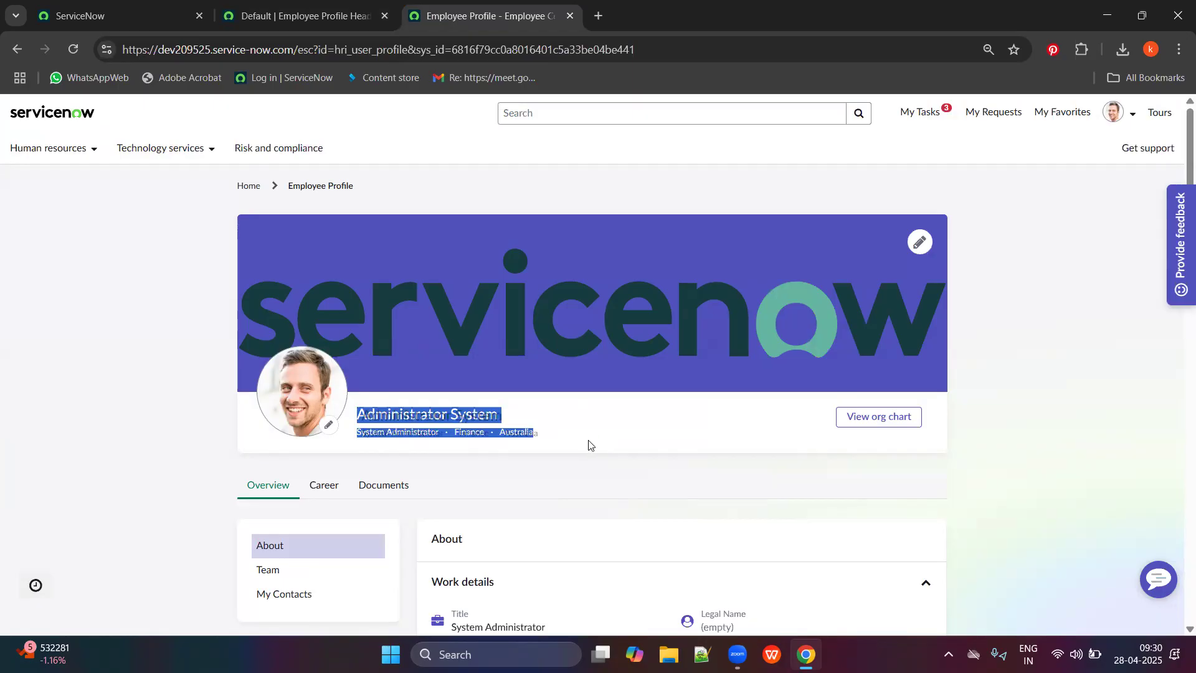
left_click(363, 17)
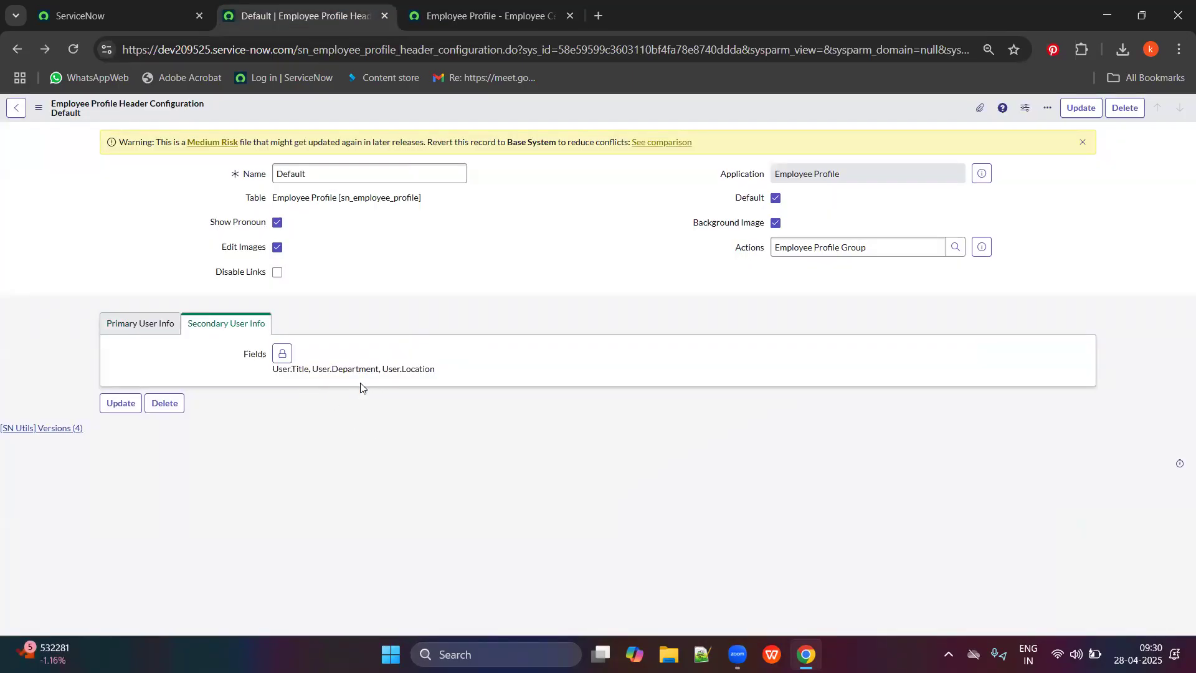
Add Number to the selected secondary user info fields as a fourth field.
left_click(283, 354)
scroll(348, 446, "down", 2)
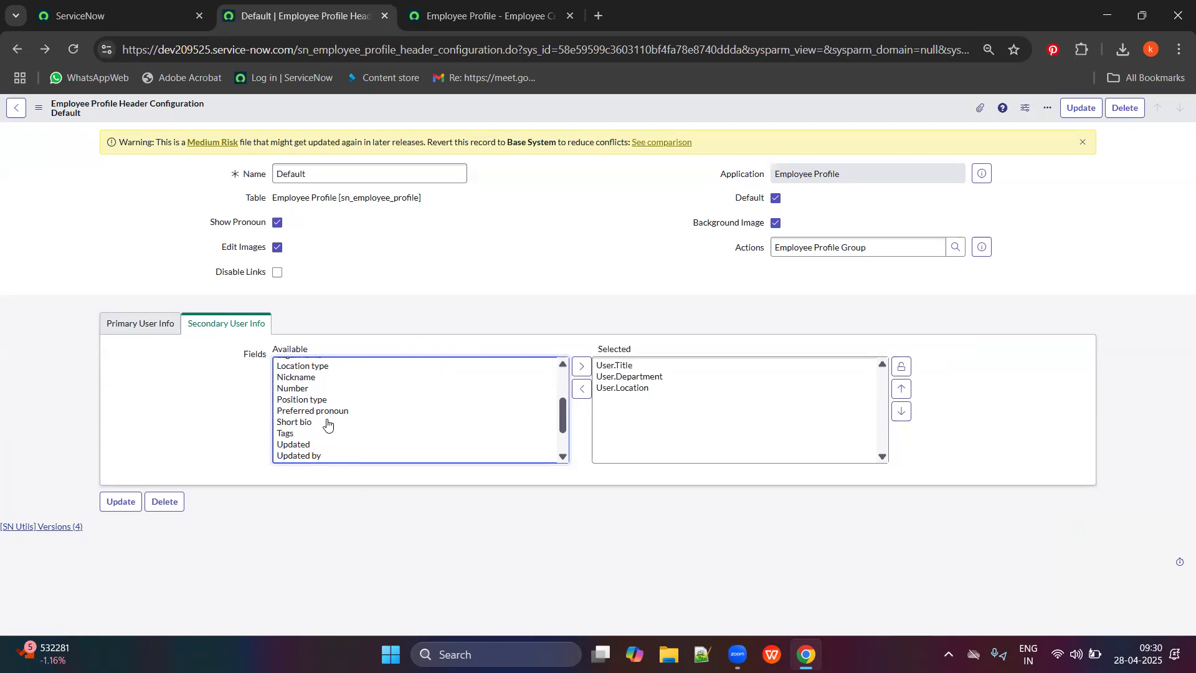
left_click(300, 388)
left_click(580, 367)
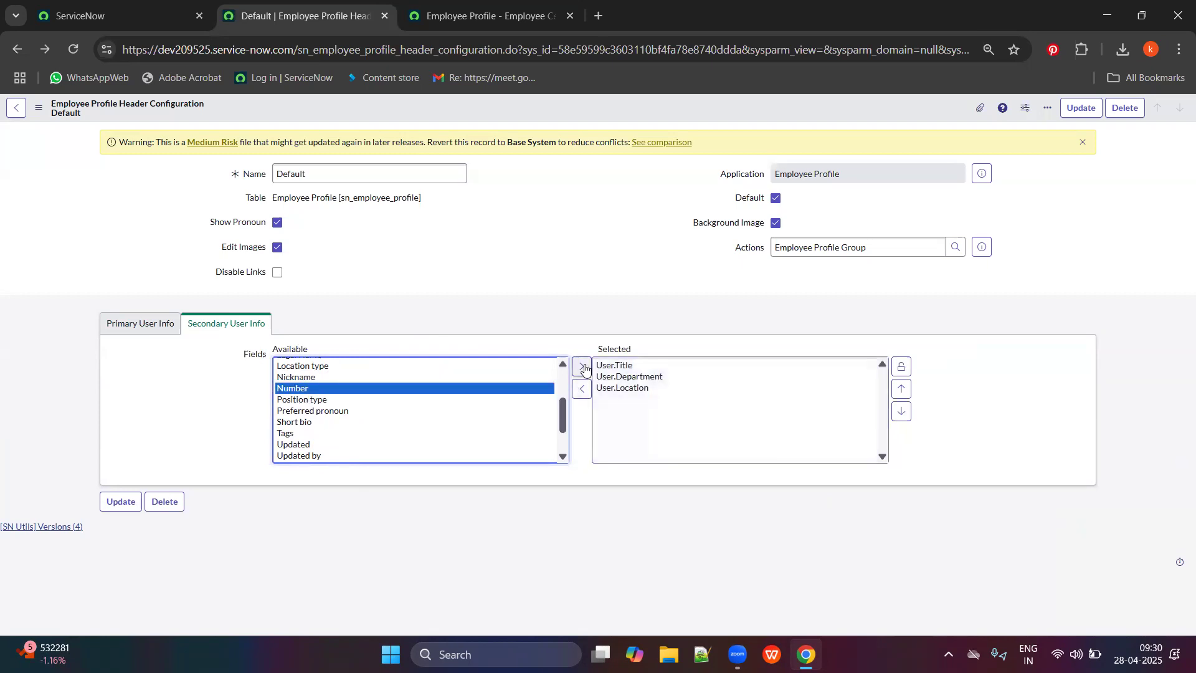
left_click(900, 368)
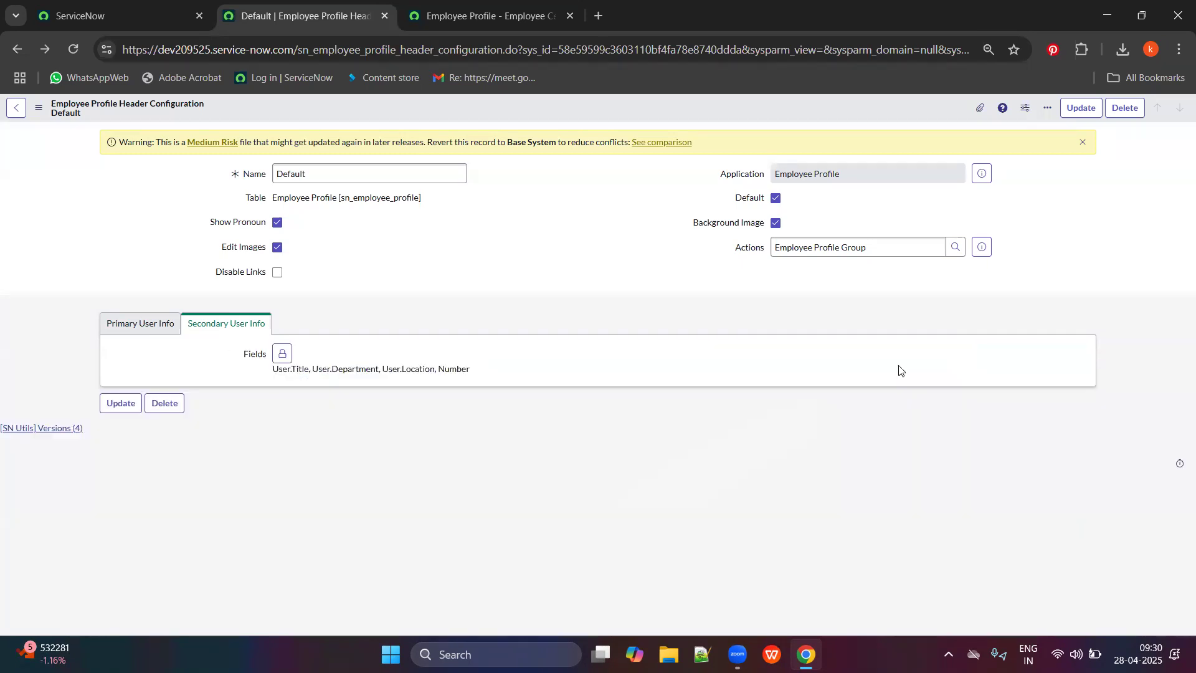
Save the header configuration, which fails because the field list exceeds 3 fields.
right_click(541, 110)
left_click(552, 108)
right_click(552, 109)
left_click(573, 117)
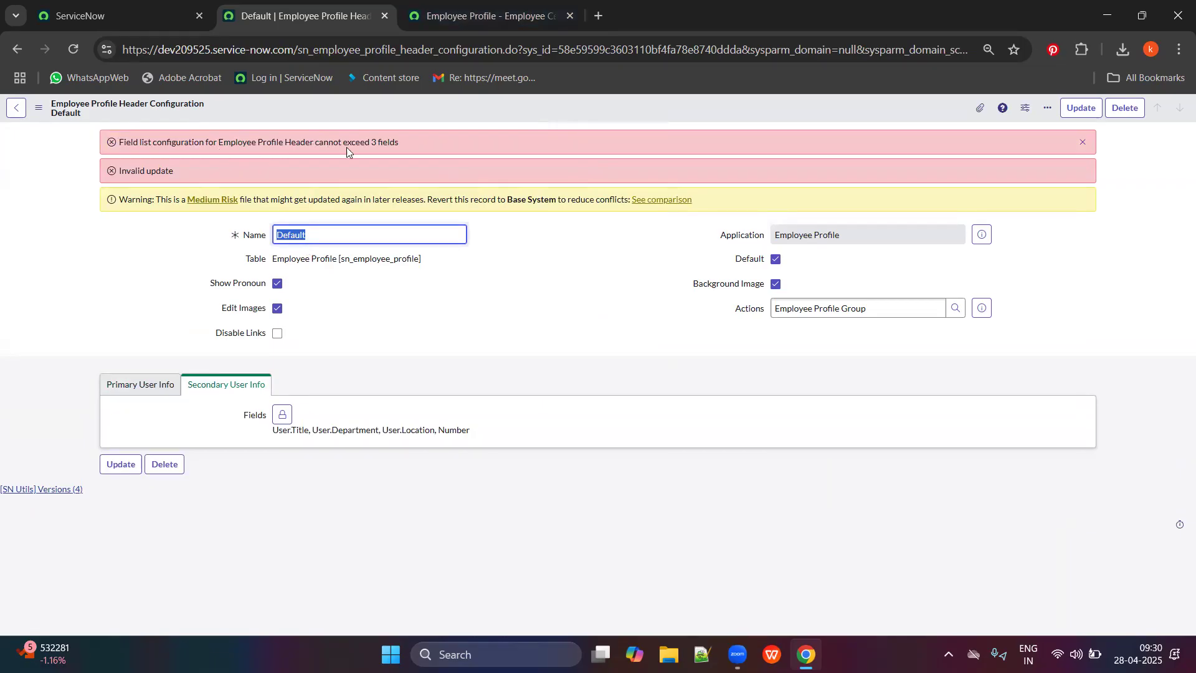
Remove User.Title, leaving User.Department, User.Location and Number, and save the header configuration.
left_click(283, 414)
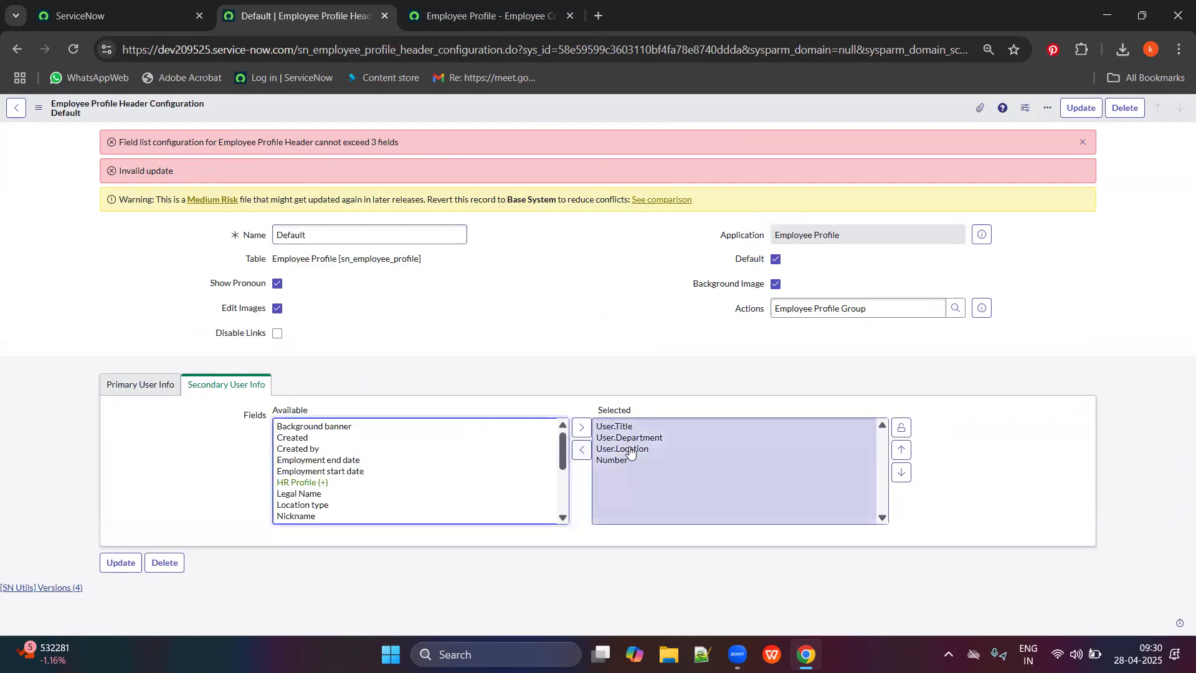
key("ctrl+Tab")
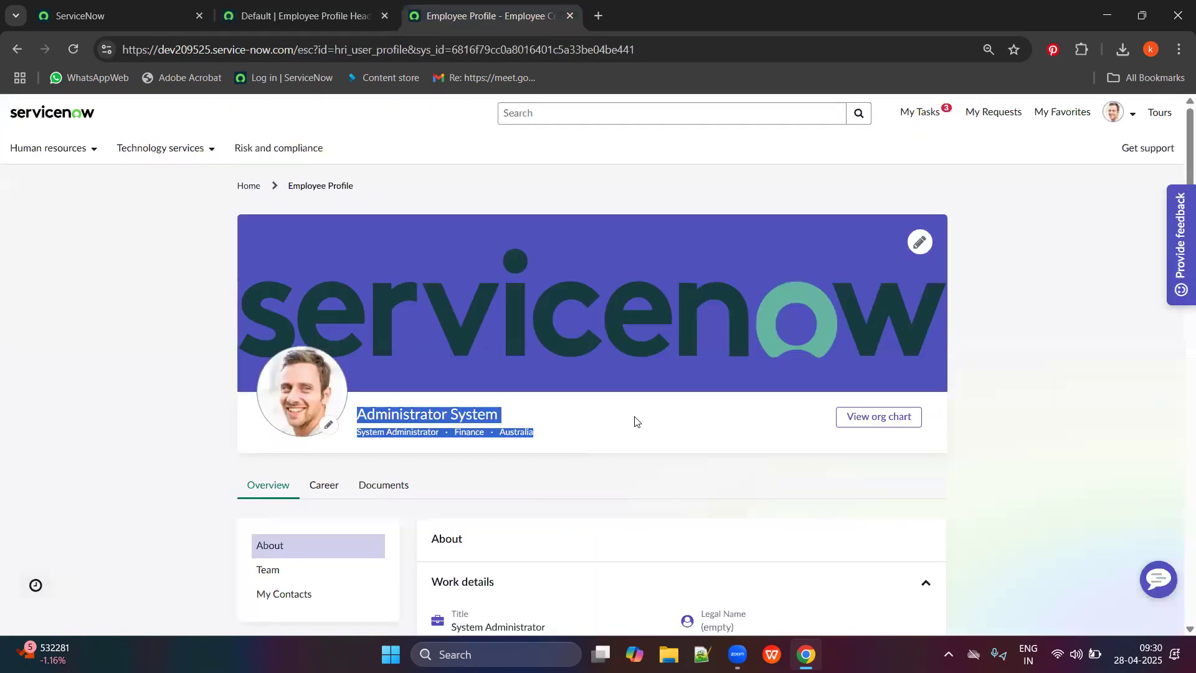
left_click(419, 429)
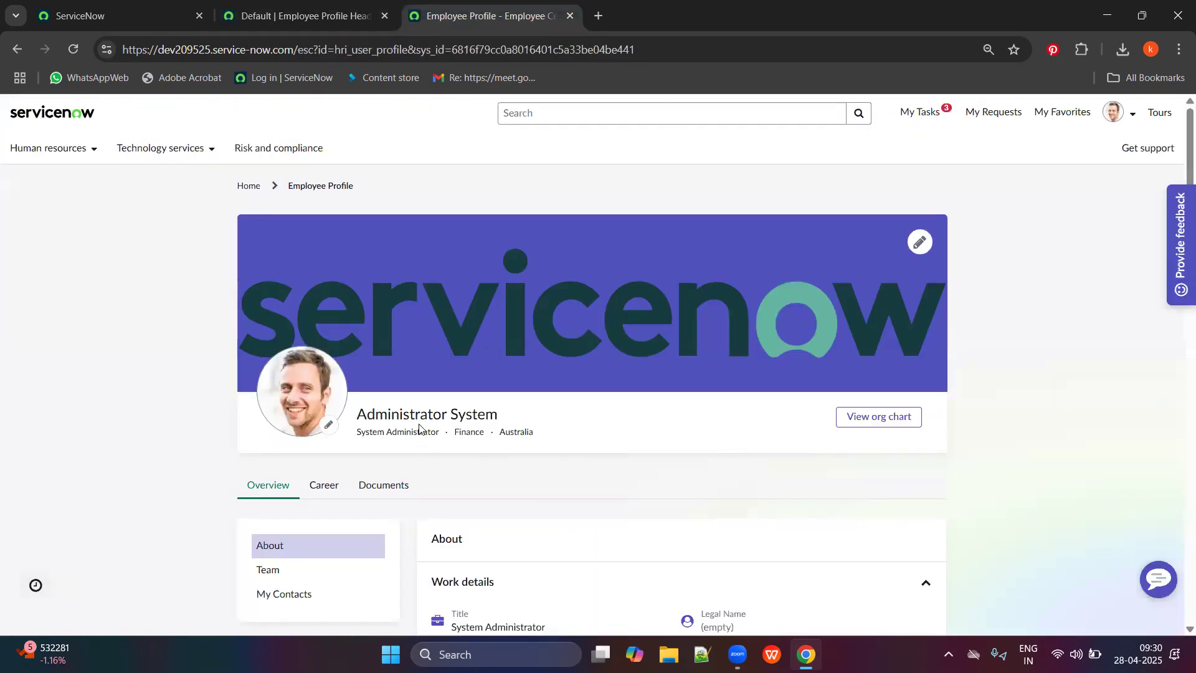
left_click(302, 14)
left_click(623, 466)
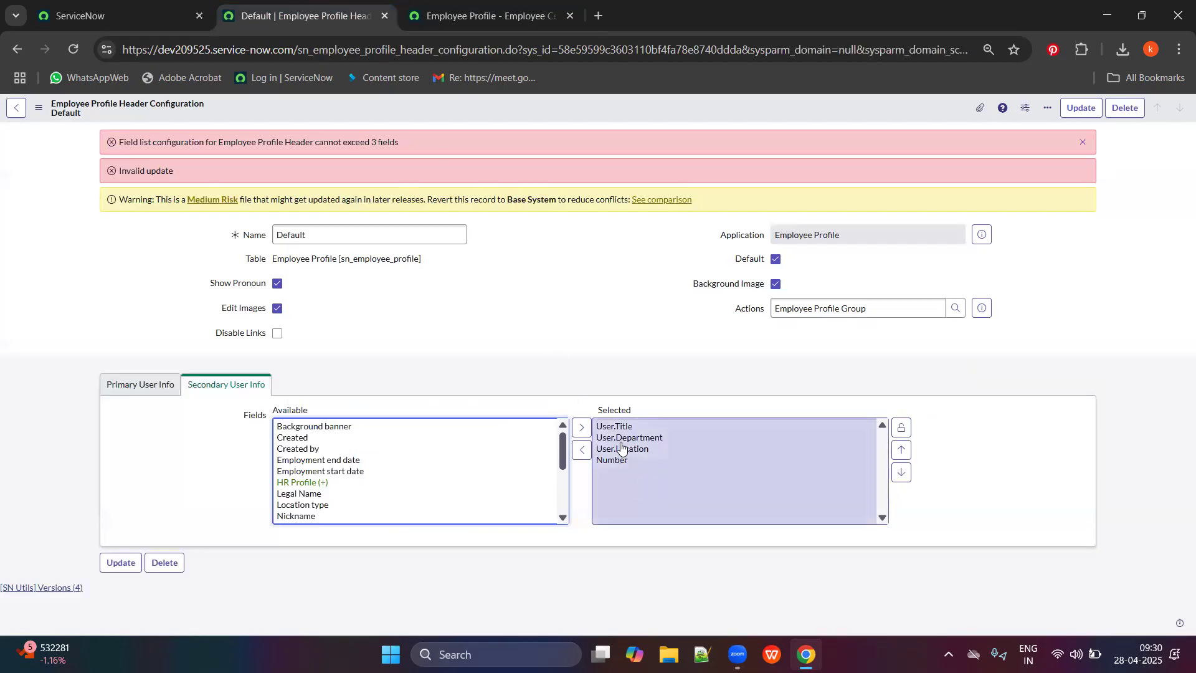
left_click(612, 439)
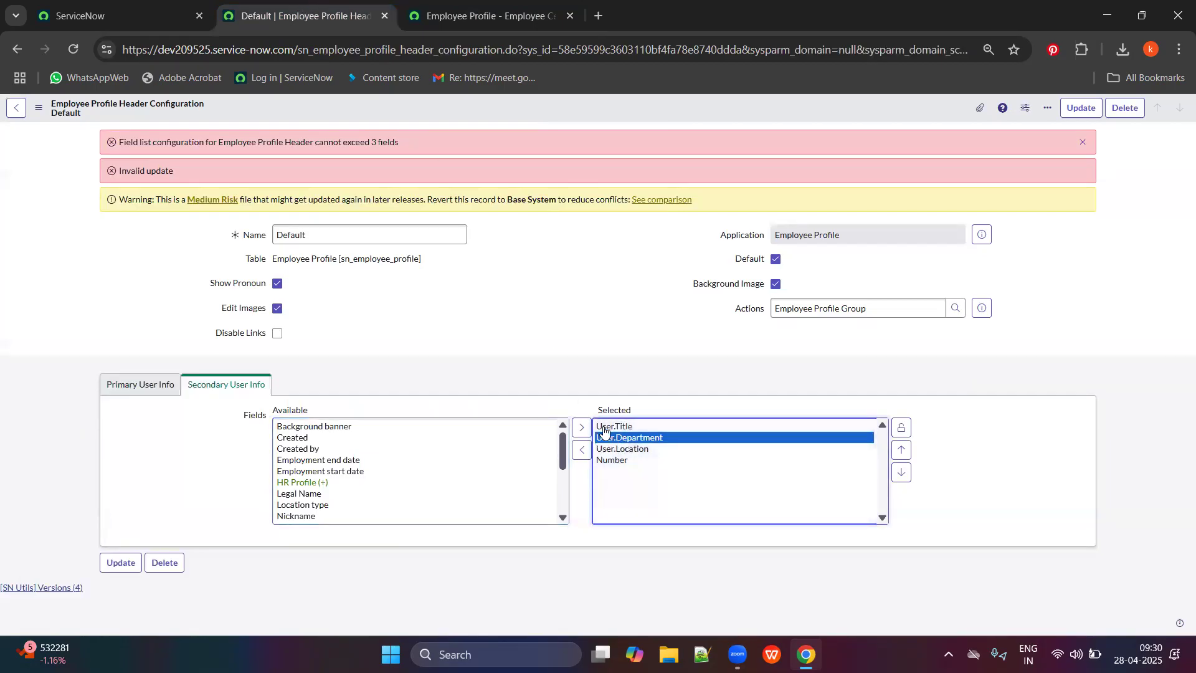
double_click(605, 428)
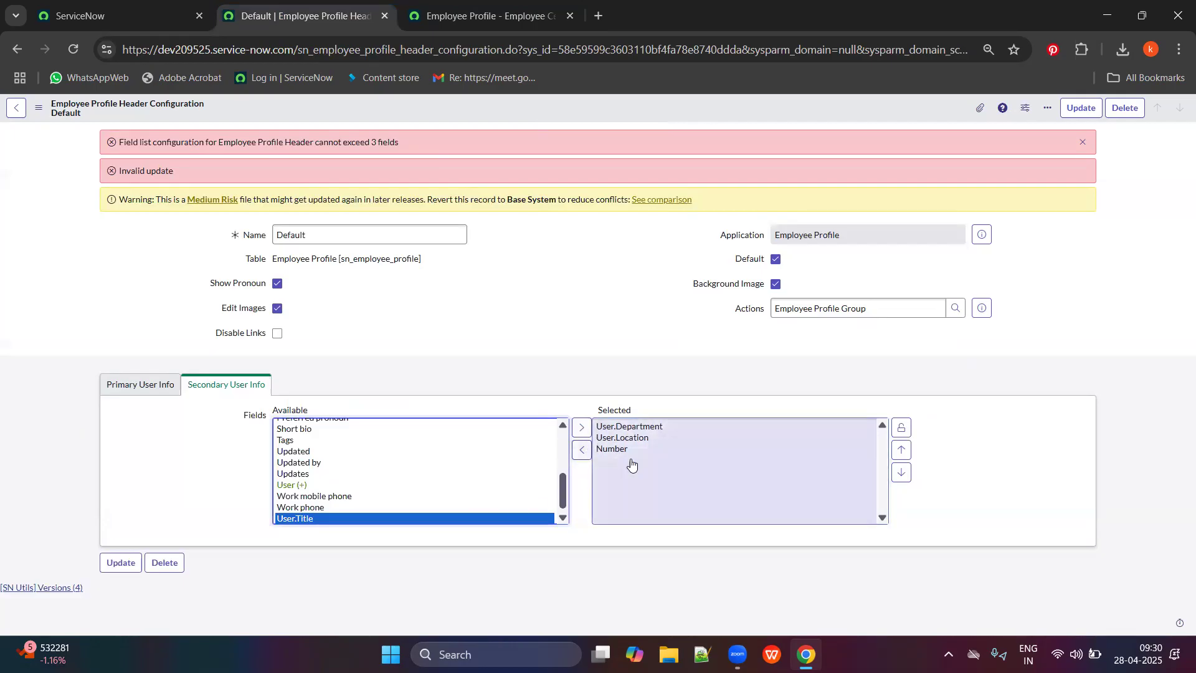
right_click(773, 114)
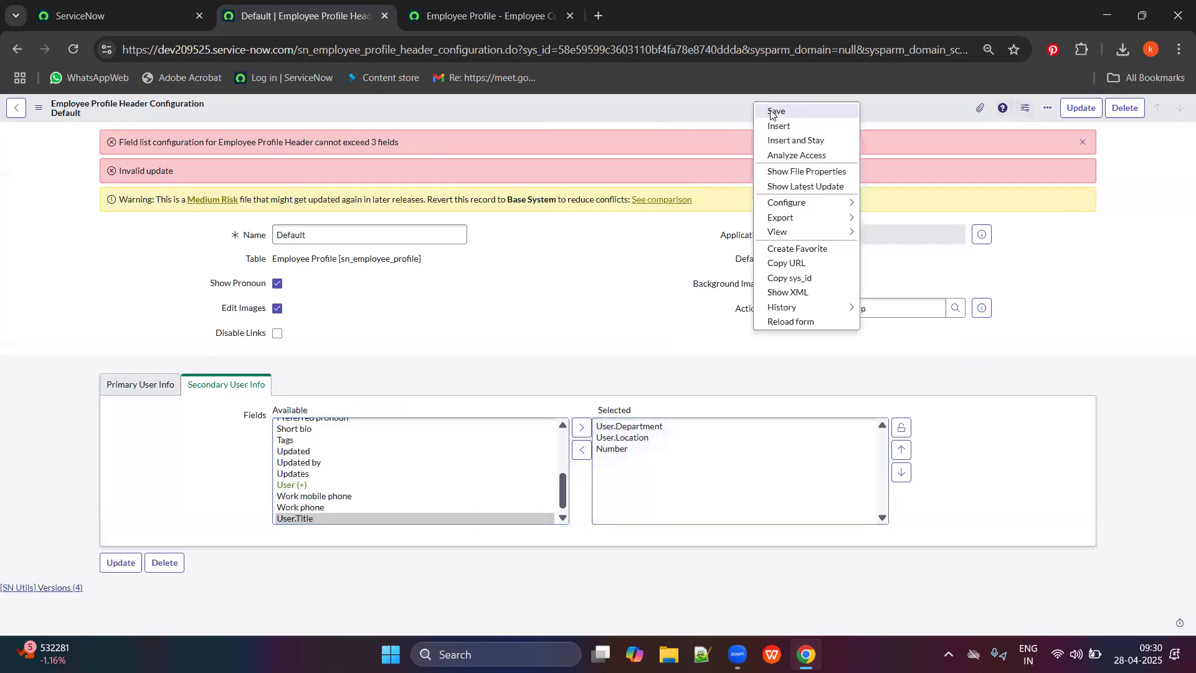
left_click(771, 113)
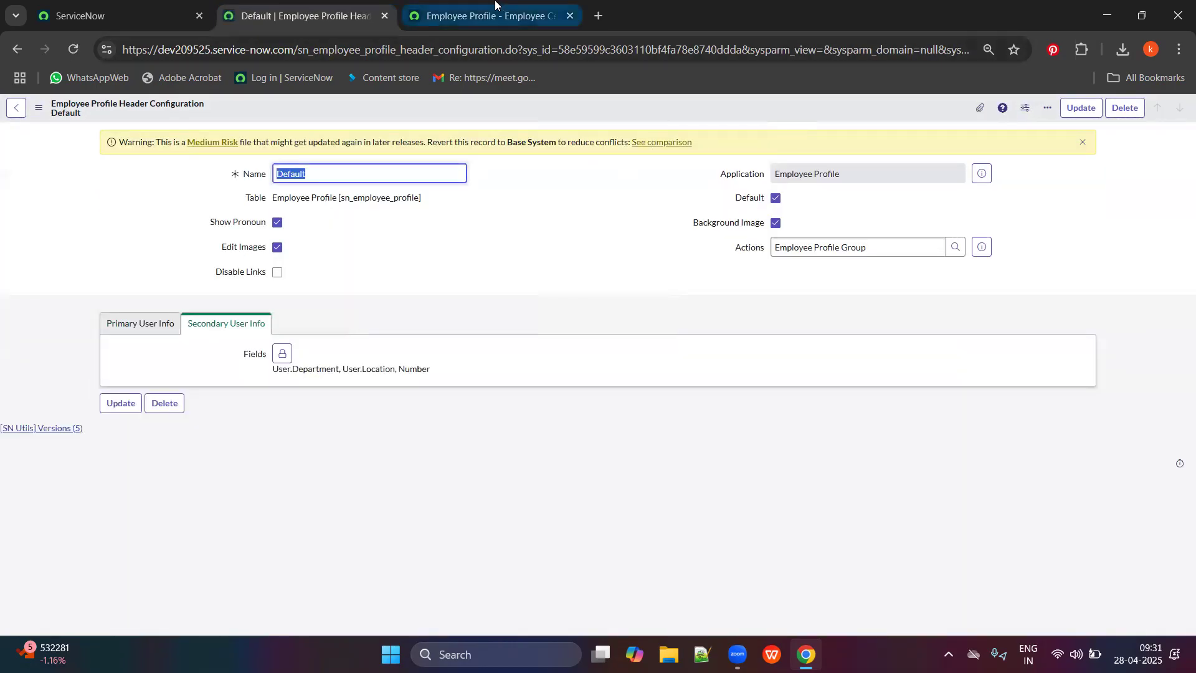
left_click(495, 7)
Reload the profile and check the new Finance · Australia · EMP0001013 details line.
left_click(81, 43)
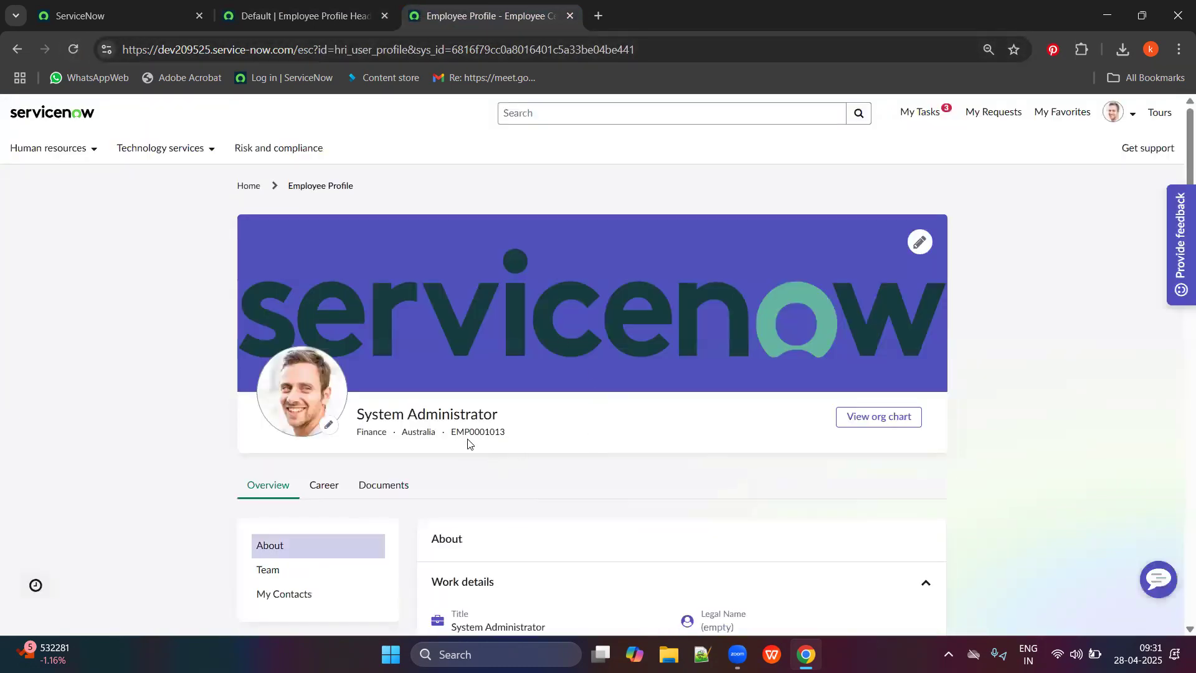
double_click(461, 431)
left_click(387, 413)
left_click_drag(401, 434, 435, 434)
scroll(607, 433, "down", 1)
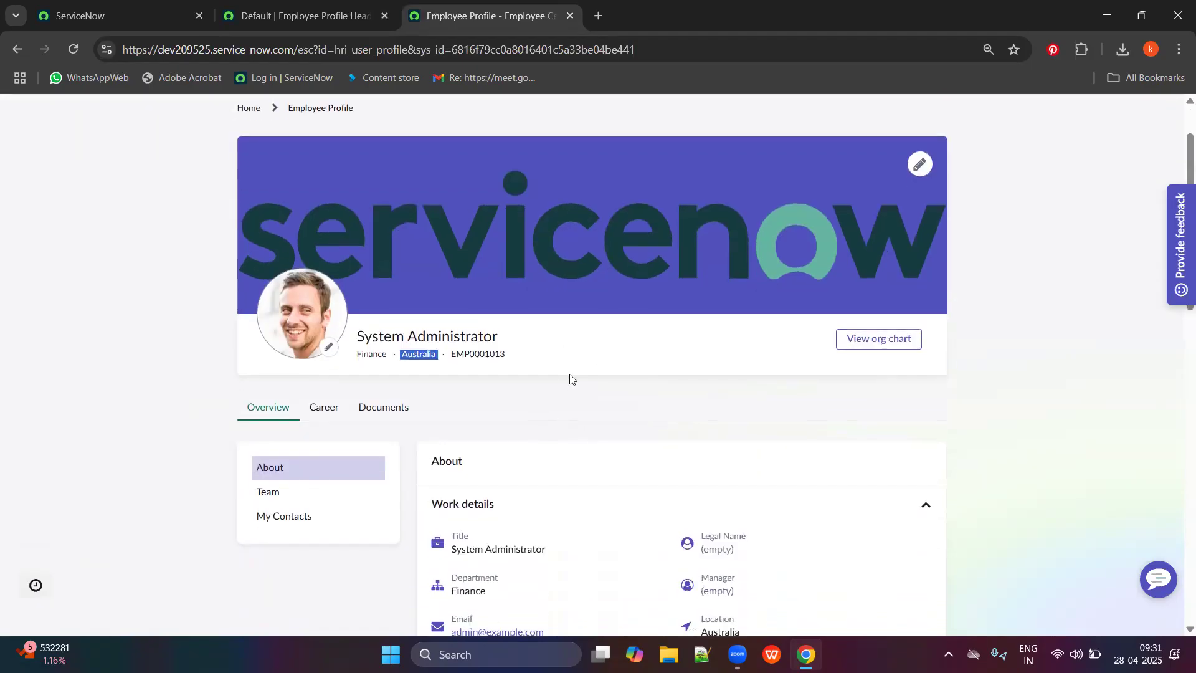
left_click(310, 6)
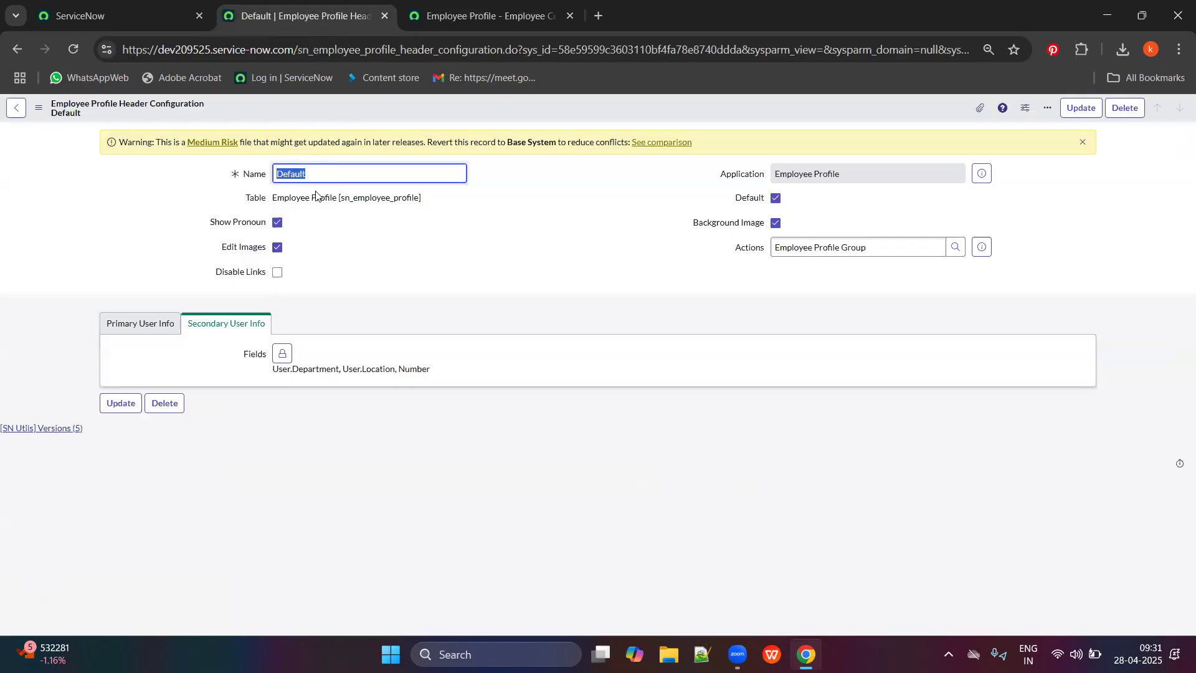
left_click(577, 5)
left_click_drag(210, 206, 1055, 373)
left_click(1055, 368)
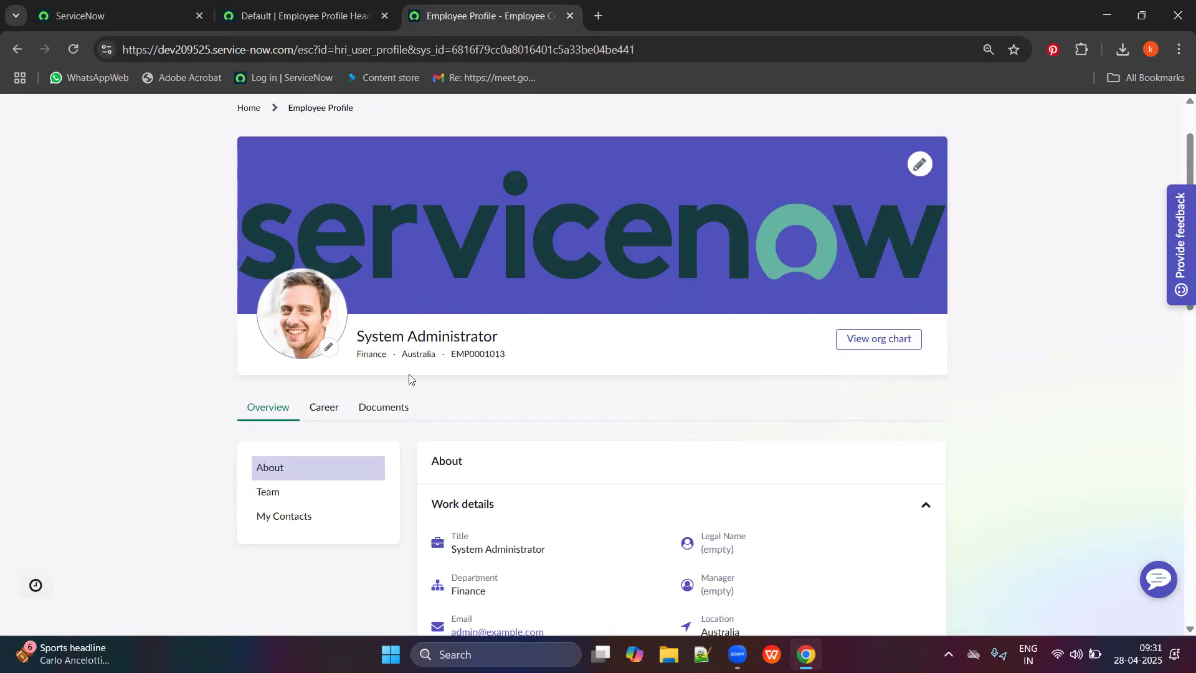
left_click_drag(510, 368, 341, 342)
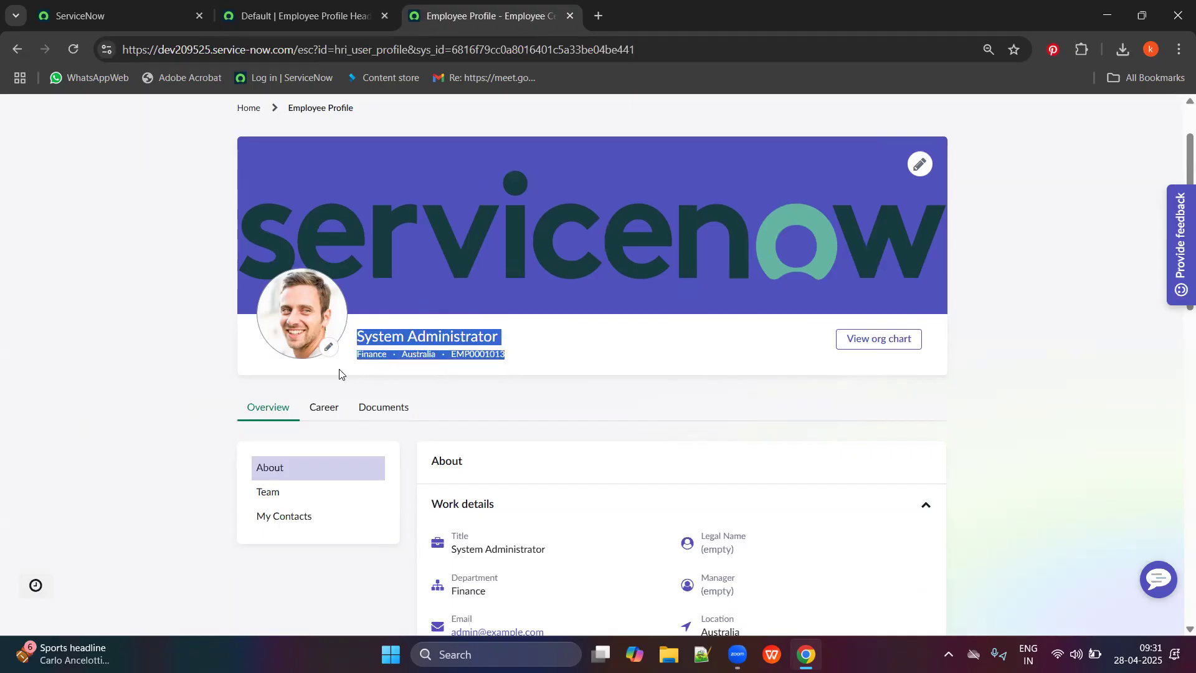
left_click(57, 315)
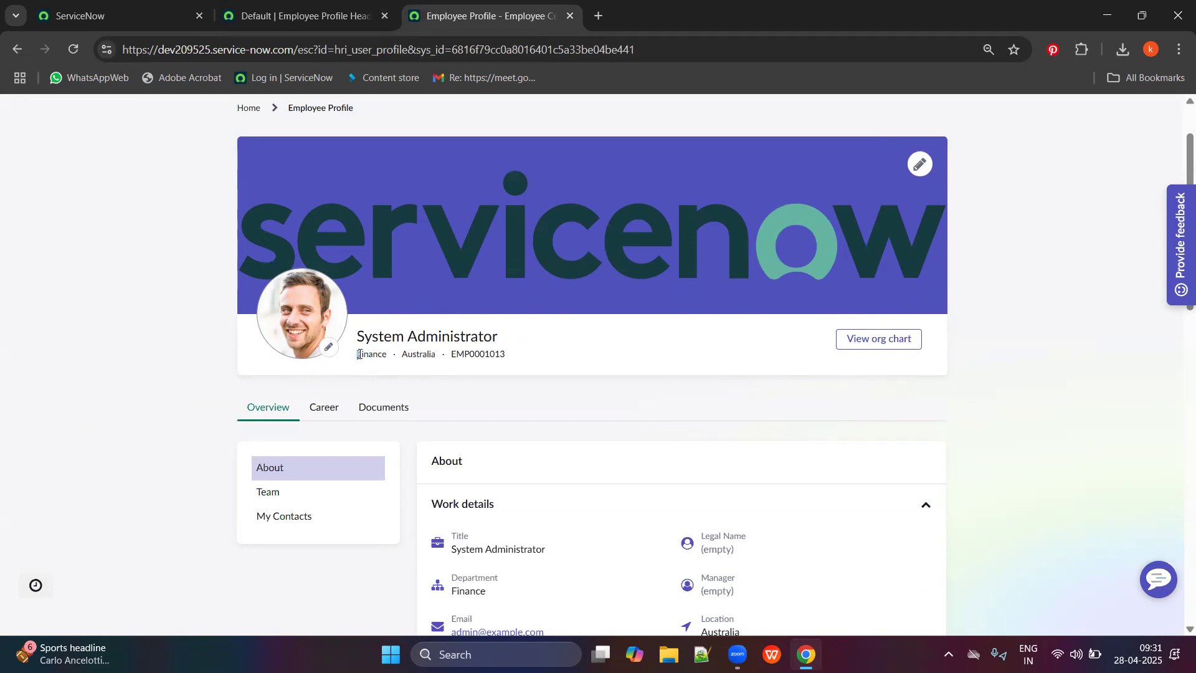
left_click_drag(359, 355, 524, 377)
left_click(526, 377)
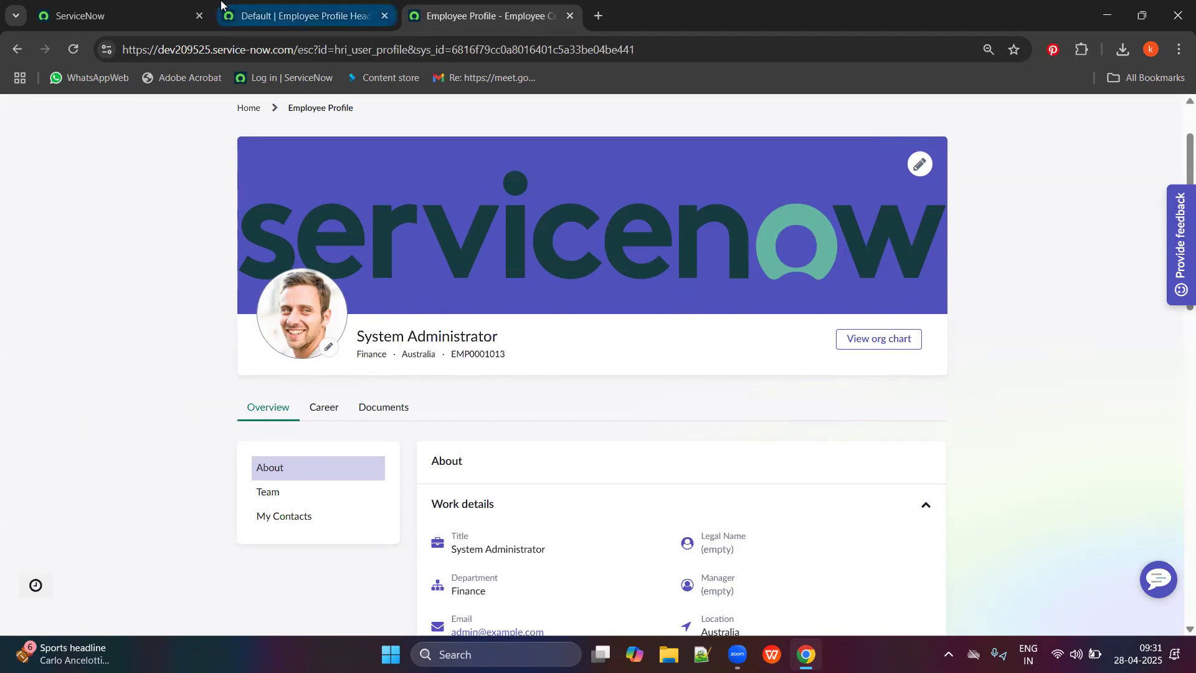
Compare the profile with the header configuration, close that configuration tab, and scroll back to top.
left_click(225, 12)
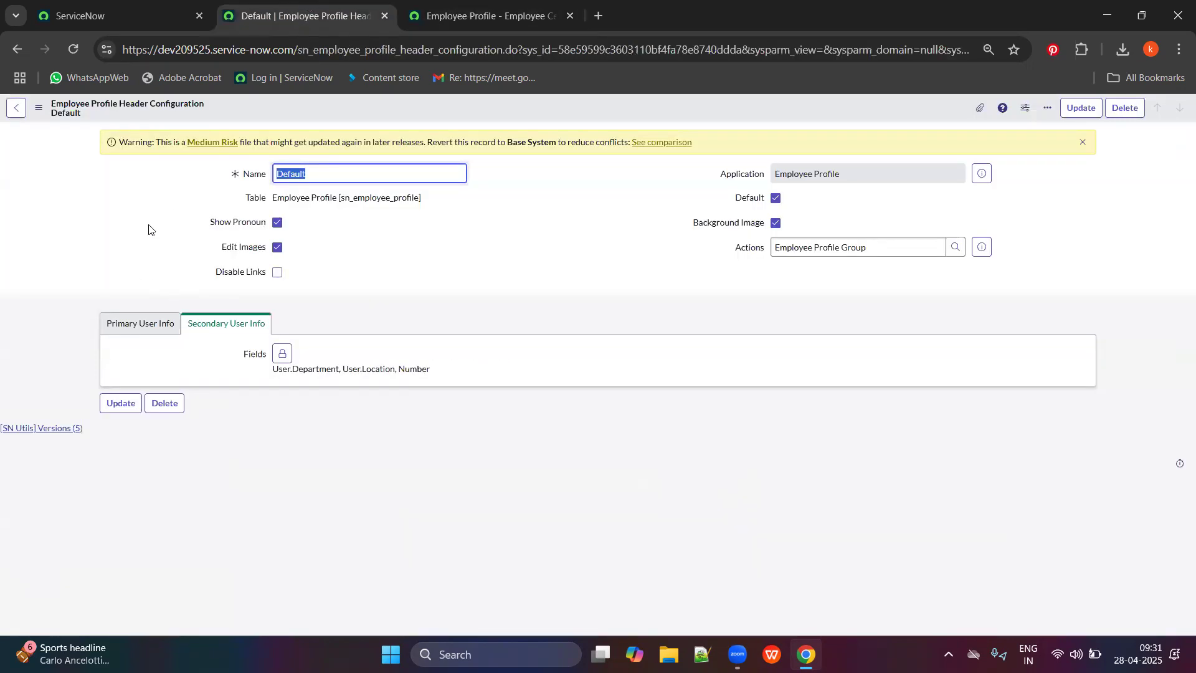
left_click(492, 16)
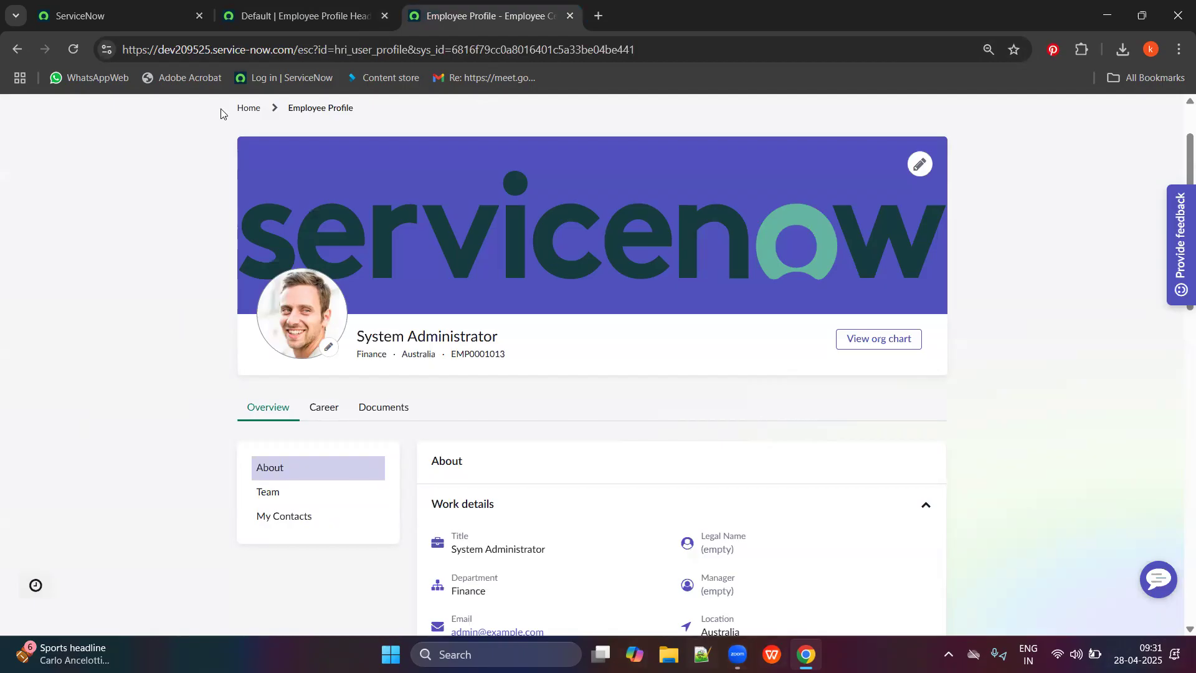
left_click(300, 16)
left_click(486, 15)
scroll(385, 322, "down", 3)
scroll(385, 322, "down", 3)
scroll(118, 366, "up", 3)
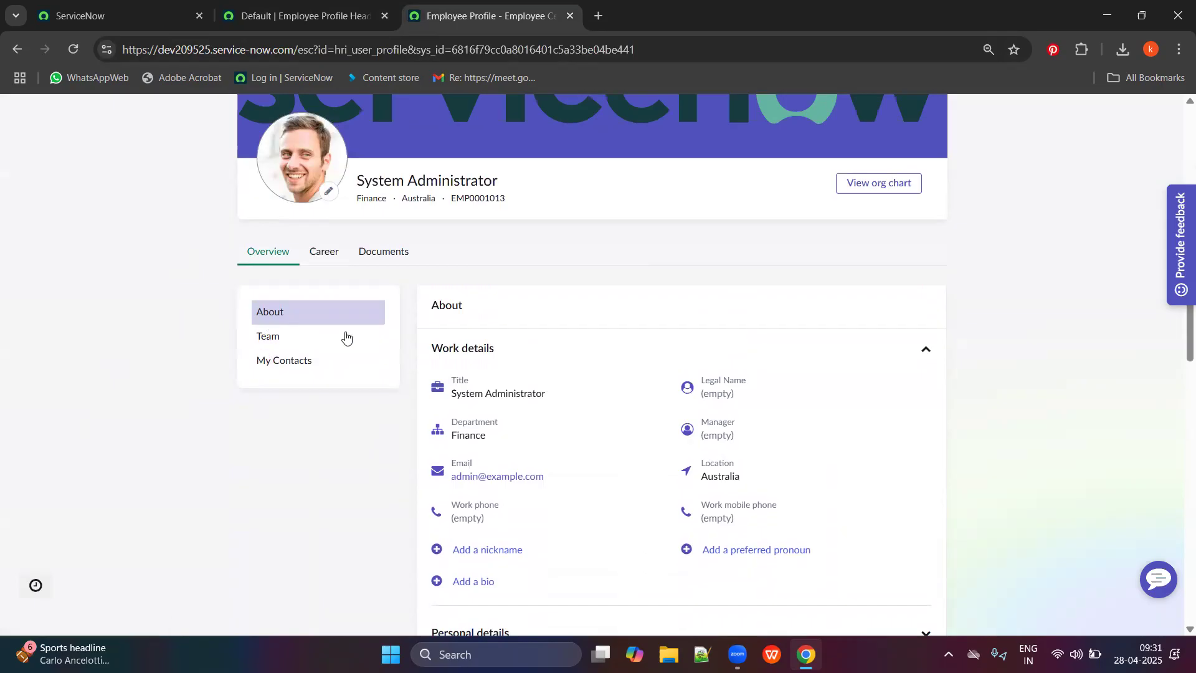
scroll(534, 419, "down", 1)
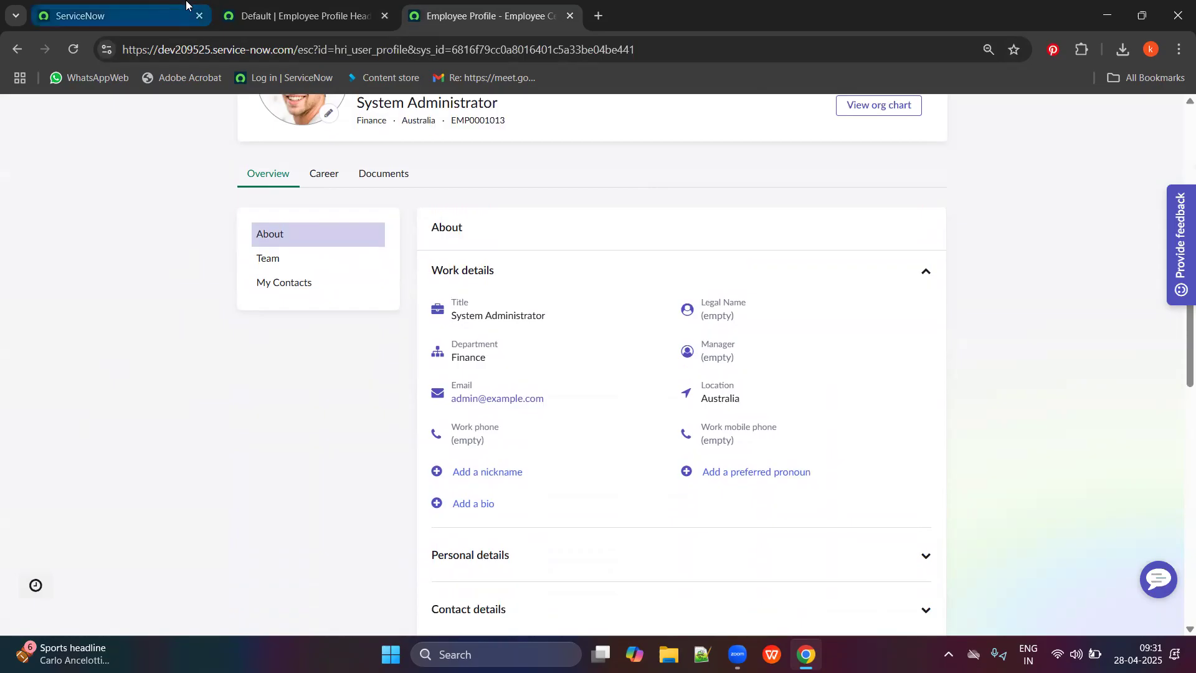
left_click(274, 5)
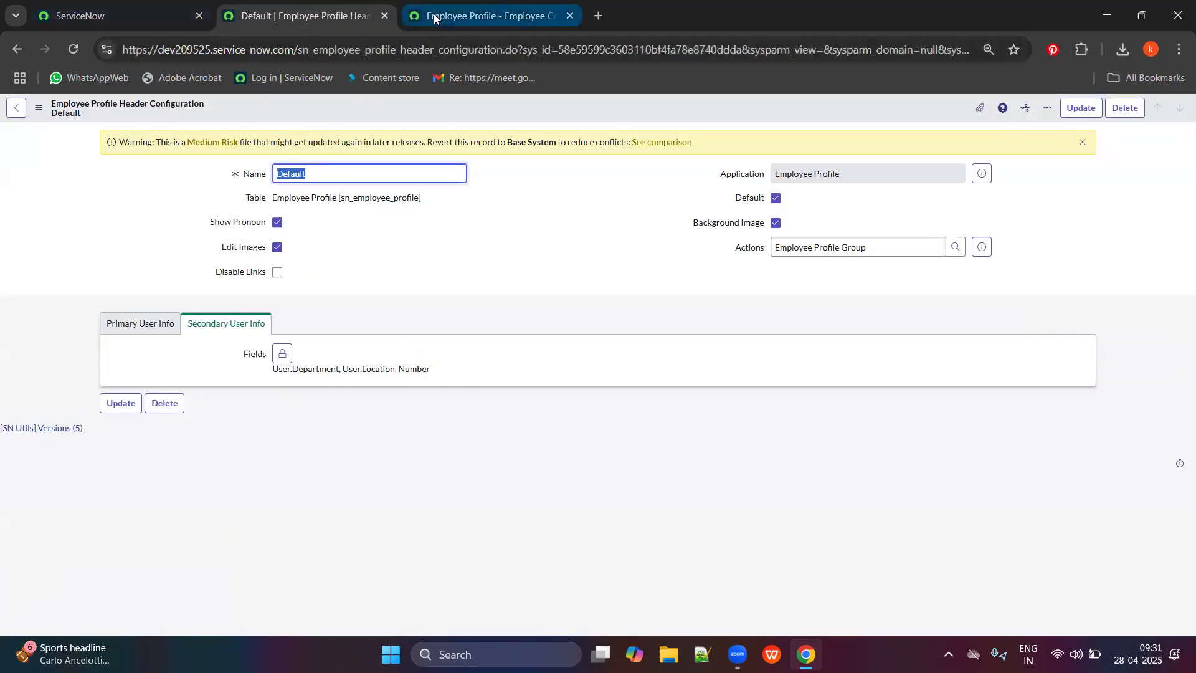
left_click(385, 16)
scroll(437, 330, "up", 4)
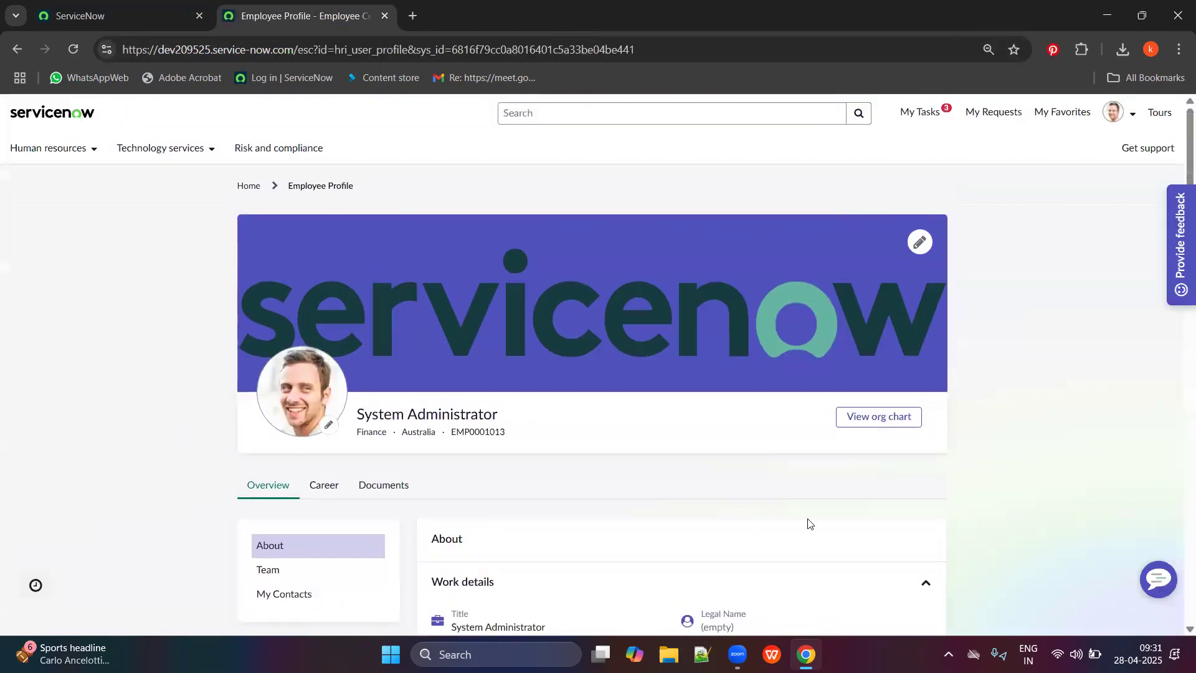
Filter the navigator for 'employee profil' and open Overview UI Configuration in a new tab.
left_click(129, 5)
left_click(107, 141)
type("employee profil")
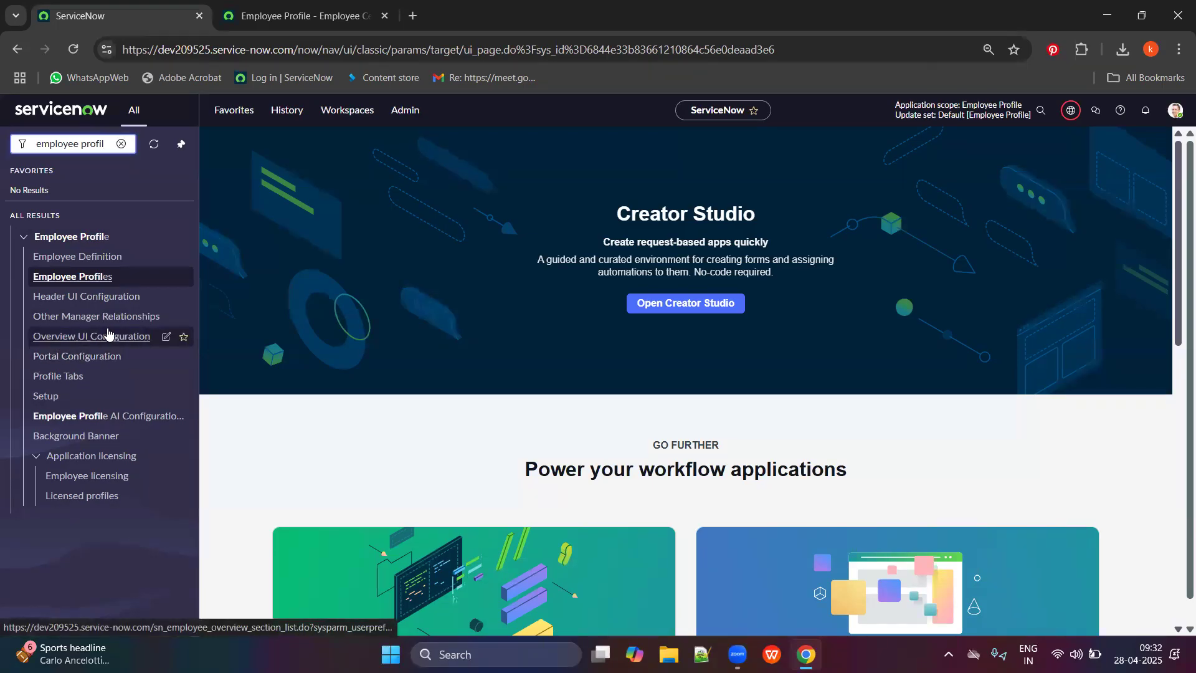
middle_click(81, 336)
left_click(288, 5)
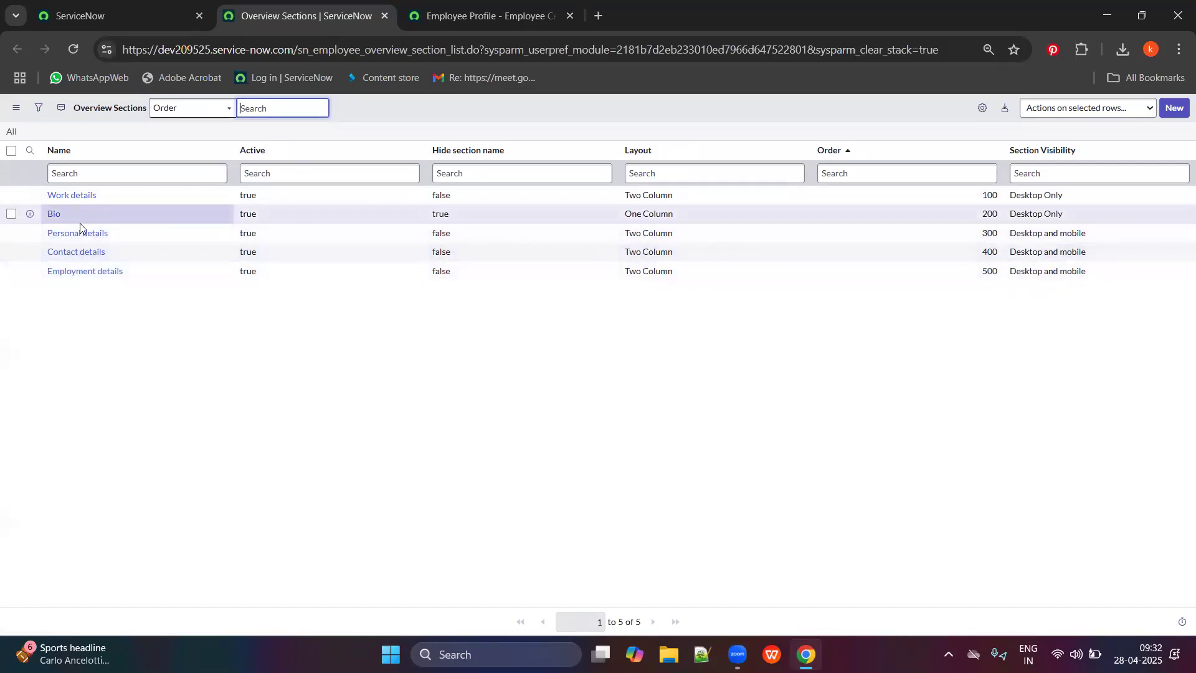
Compare the Overview Sections list with the sections on the employee profile page.
left_click(471, 5)
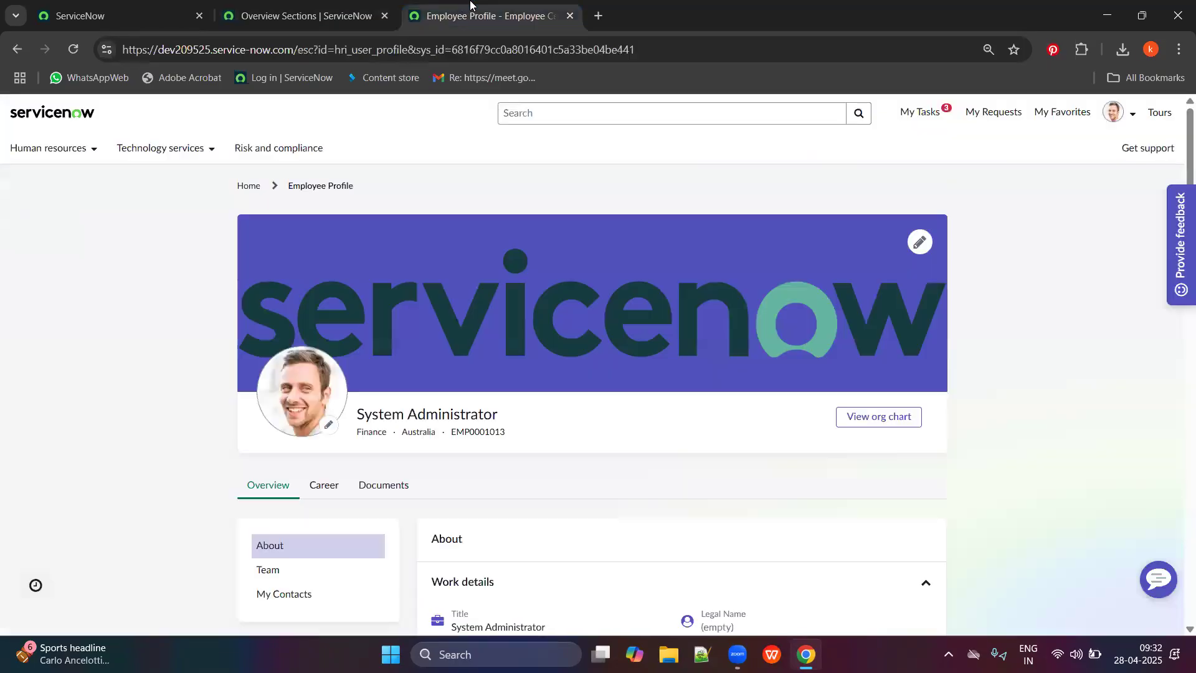
scroll(567, 441, "down", 6)
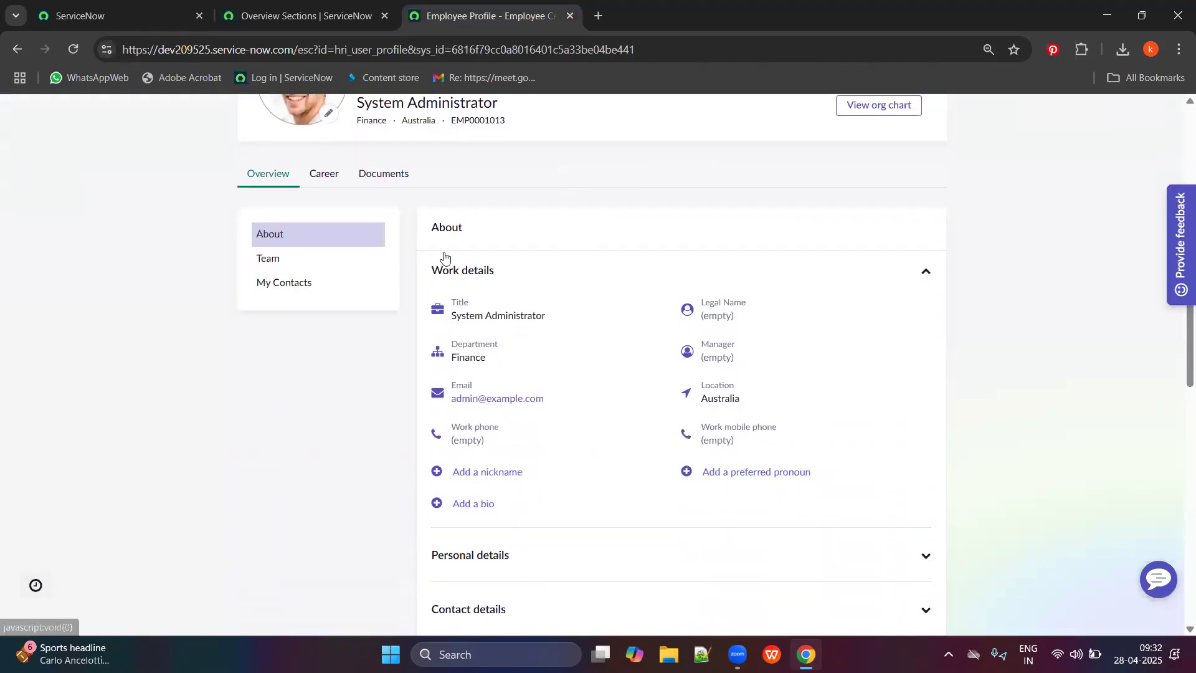
scroll(507, 385, "down", 1)
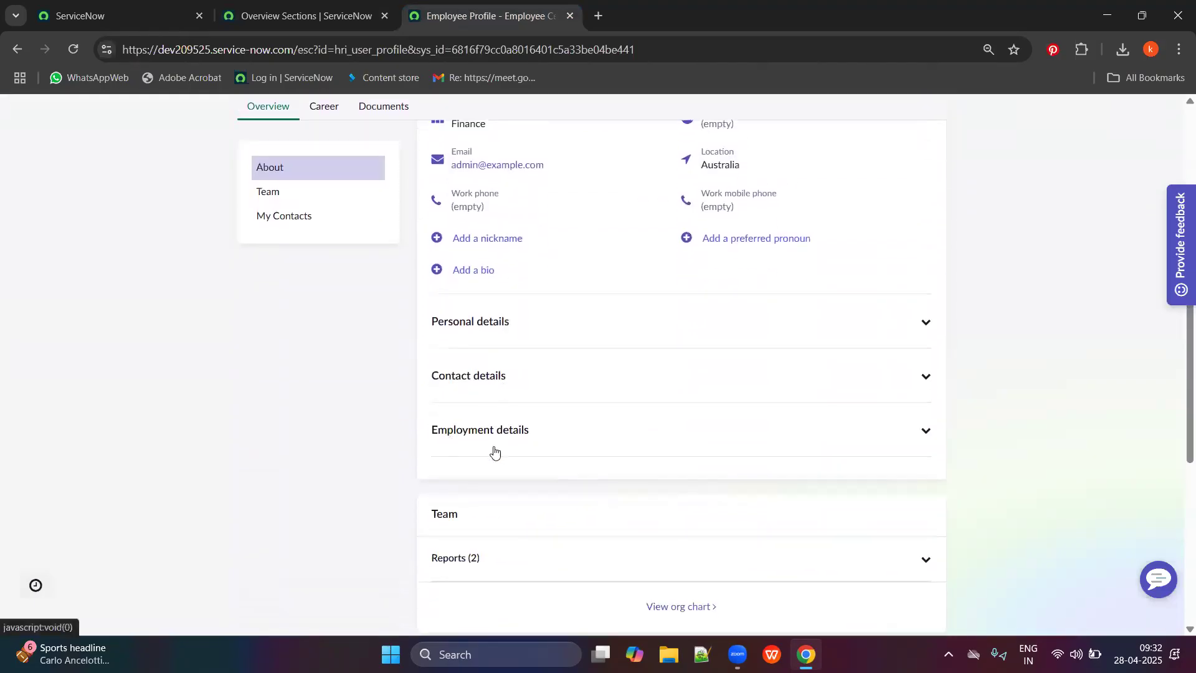
scroll(508, 436, "up", 5)
left_click(305, 16)
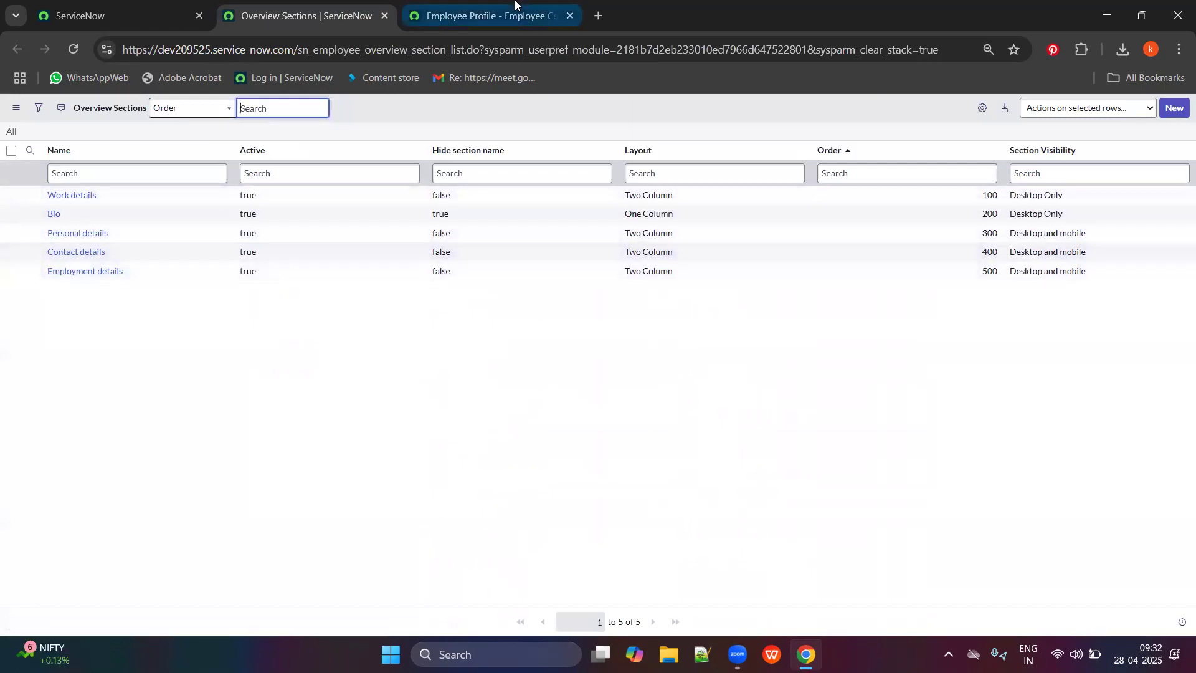
left_click(479, 16)
scroll(517, 386, "down", 5)
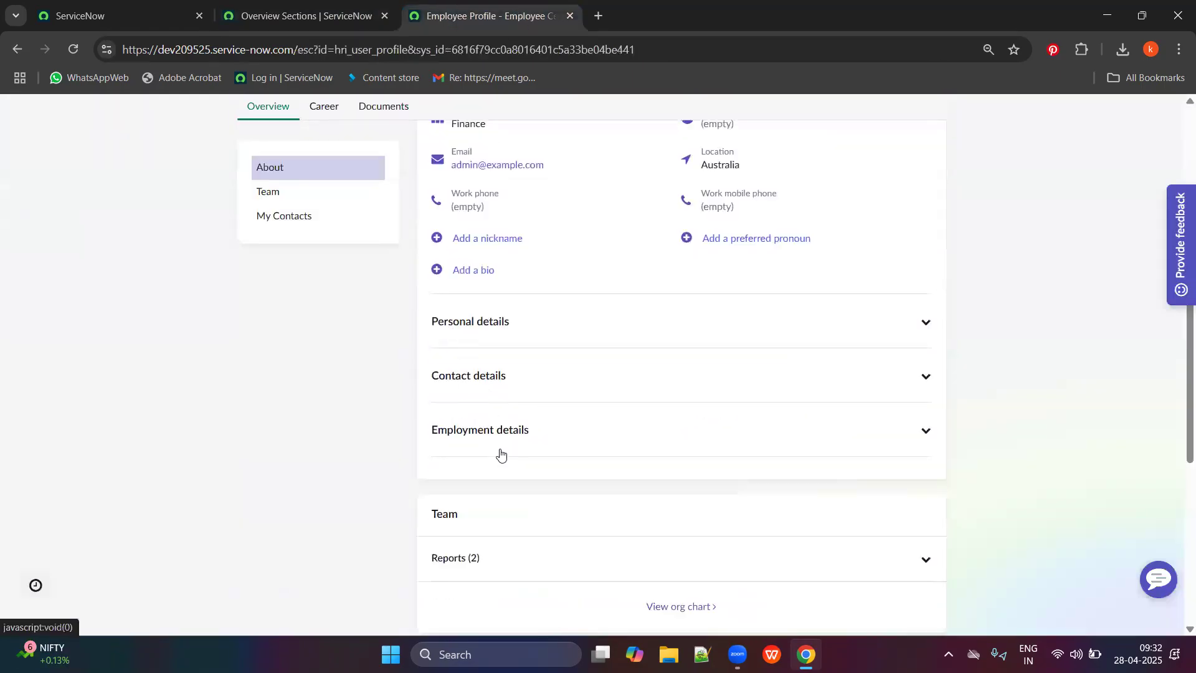
scroll(505, 461, "down", 5)
scroll(405, 467, "up", 9)
scroll(293, 478, "up", 5)
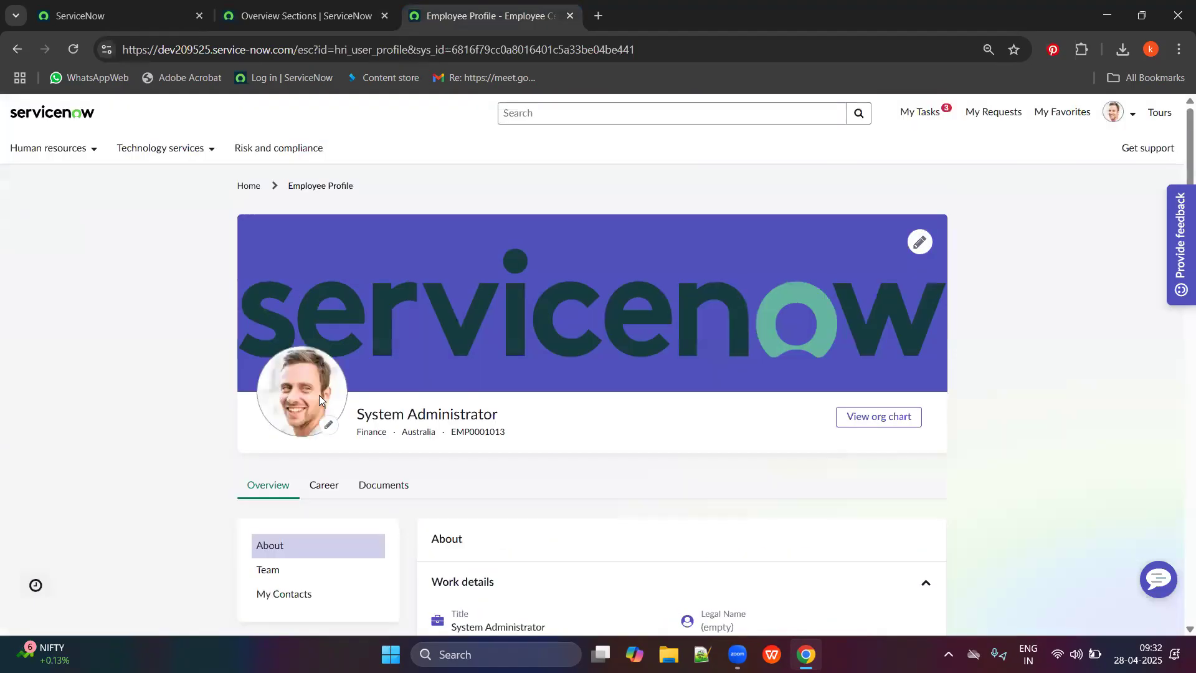
left_click(118, 16)
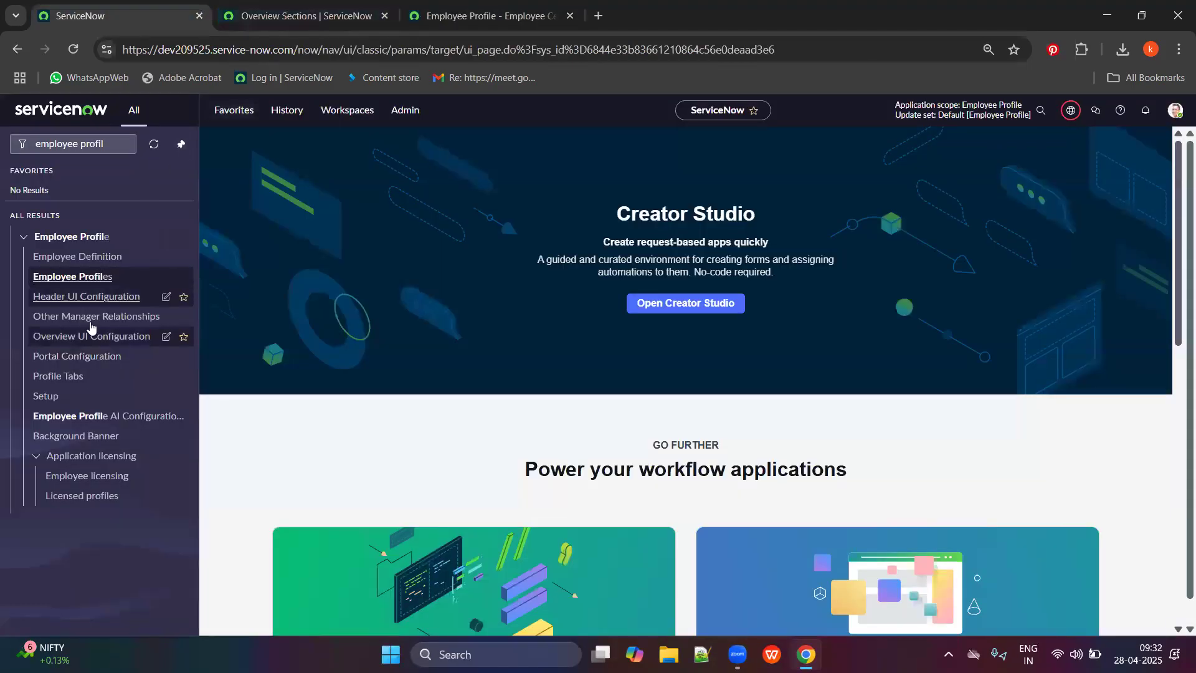
Open Profile Tabs in a new tab and compare its six tabs, Overview to Assets, with the profile.
left_click(60, 379, "ctrl")
left_click(332, 13)
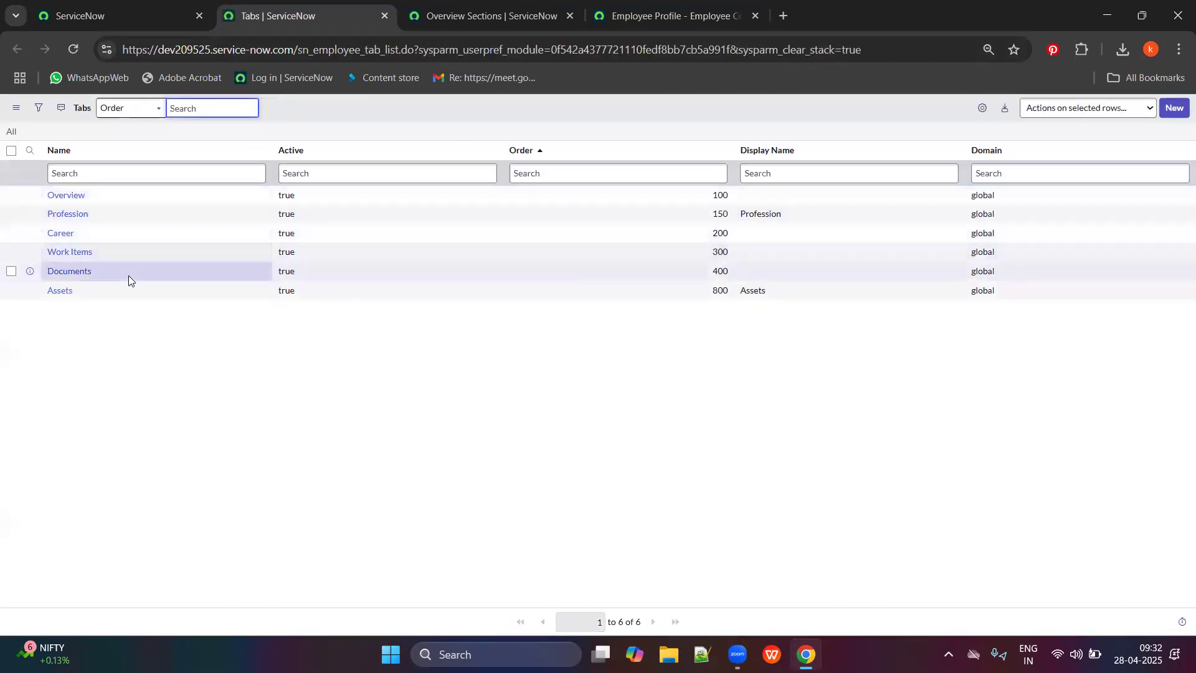
left_click(611, 12)
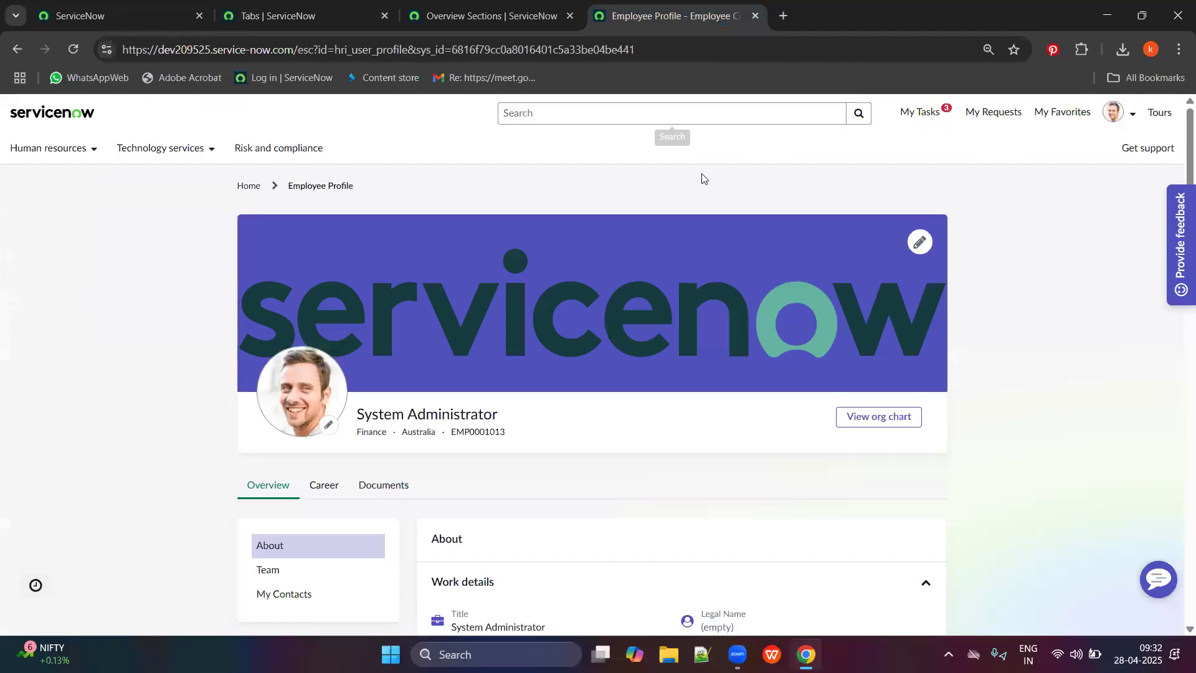
scroll(441, 347, "down", 2)
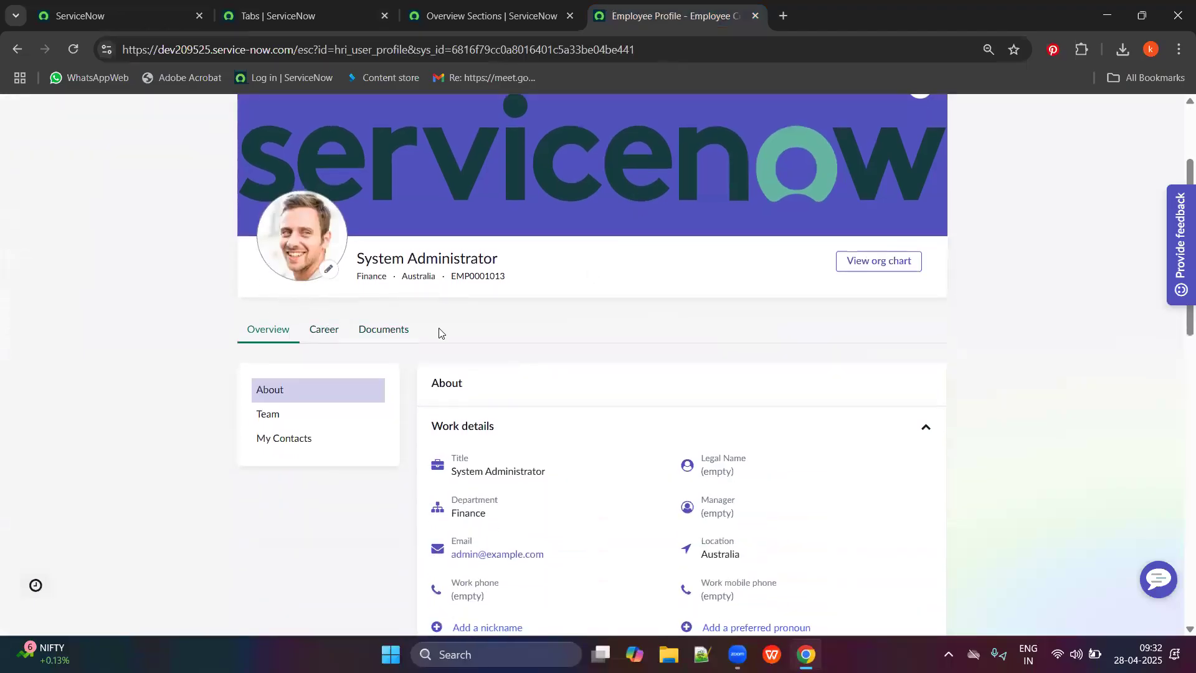
left_click(282, 5)
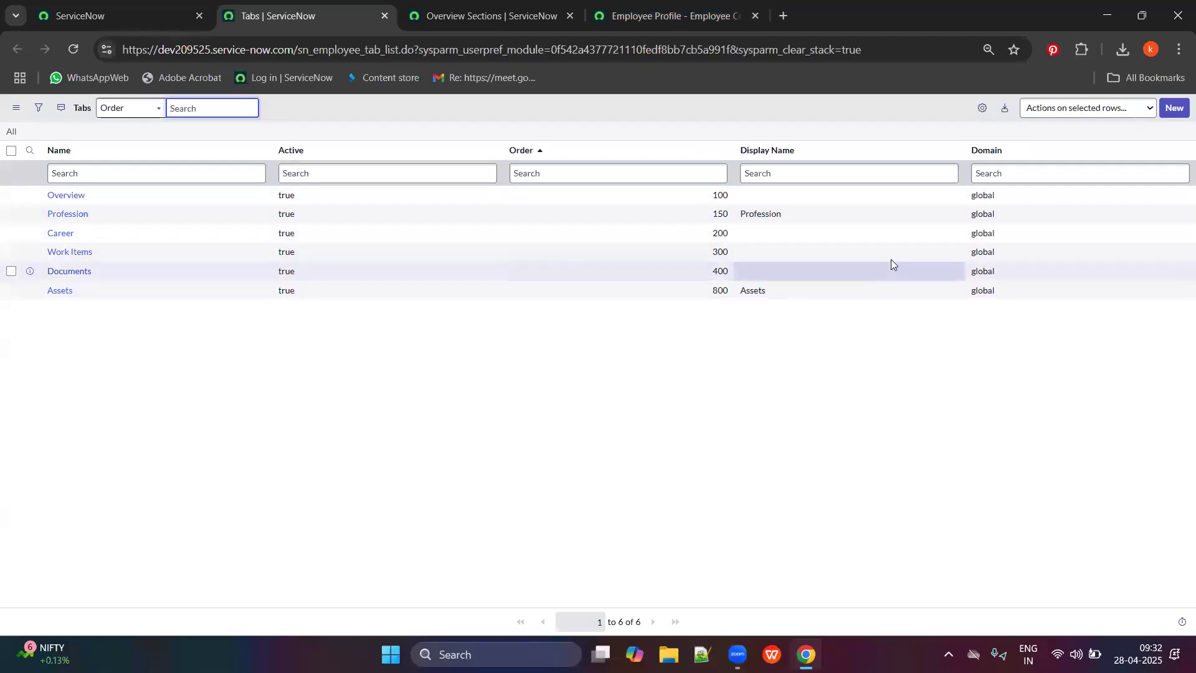
Open the Overview tab record separately and compare its About, Team and My Contacts mappings with the profile.
middle_click(72, 199)
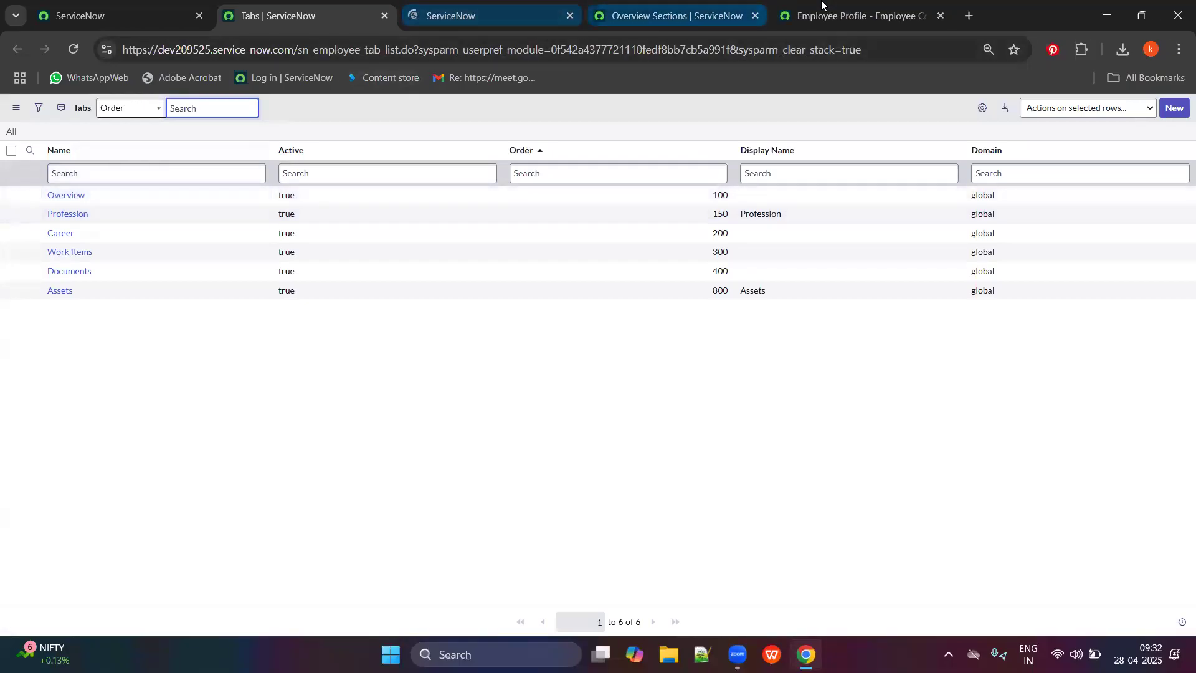
left_click(822, 14)
left_click(524, 6)
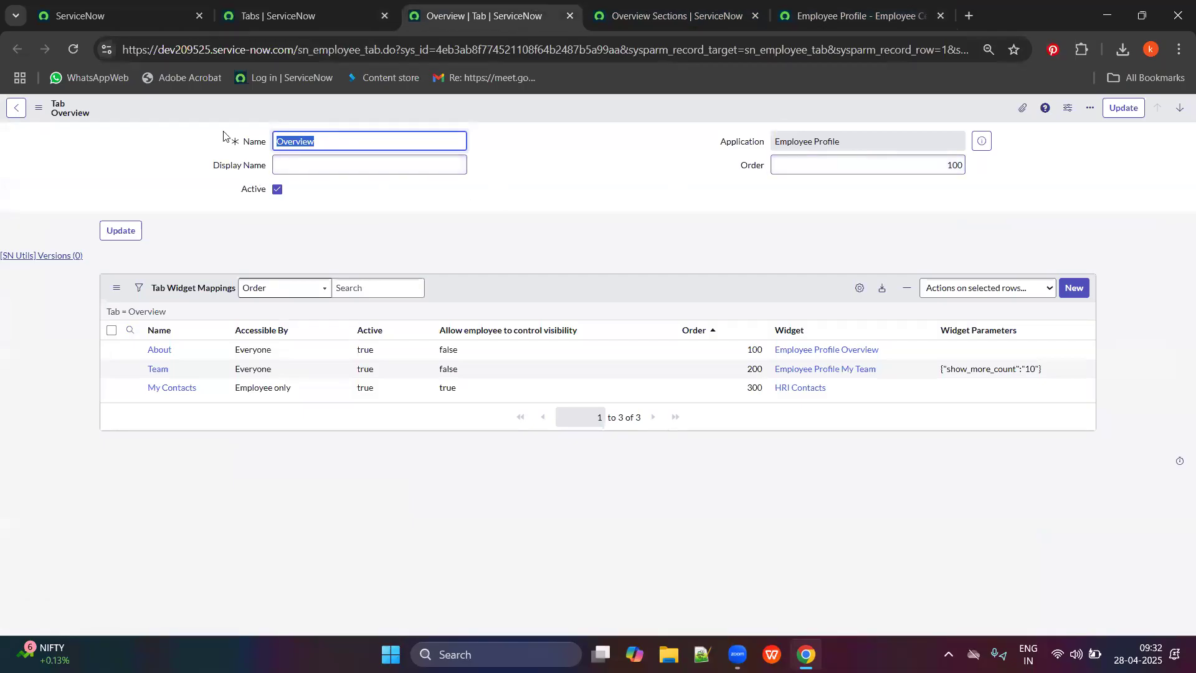
left_click(858, 8)
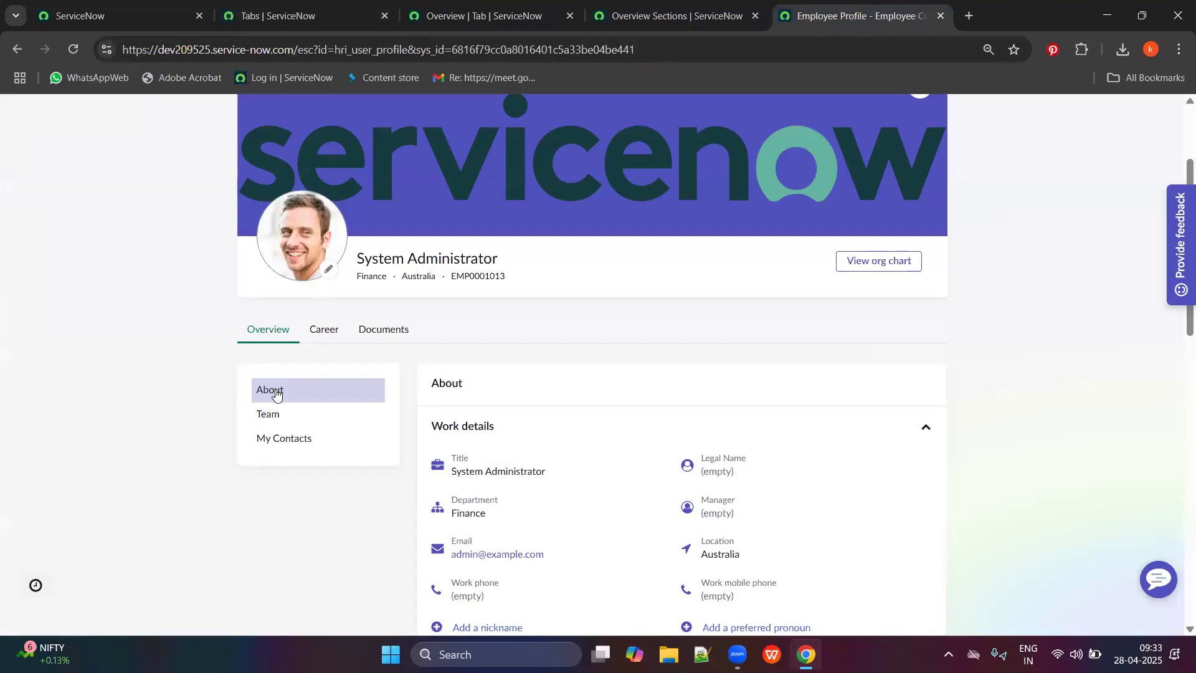
left_click(479, 16)
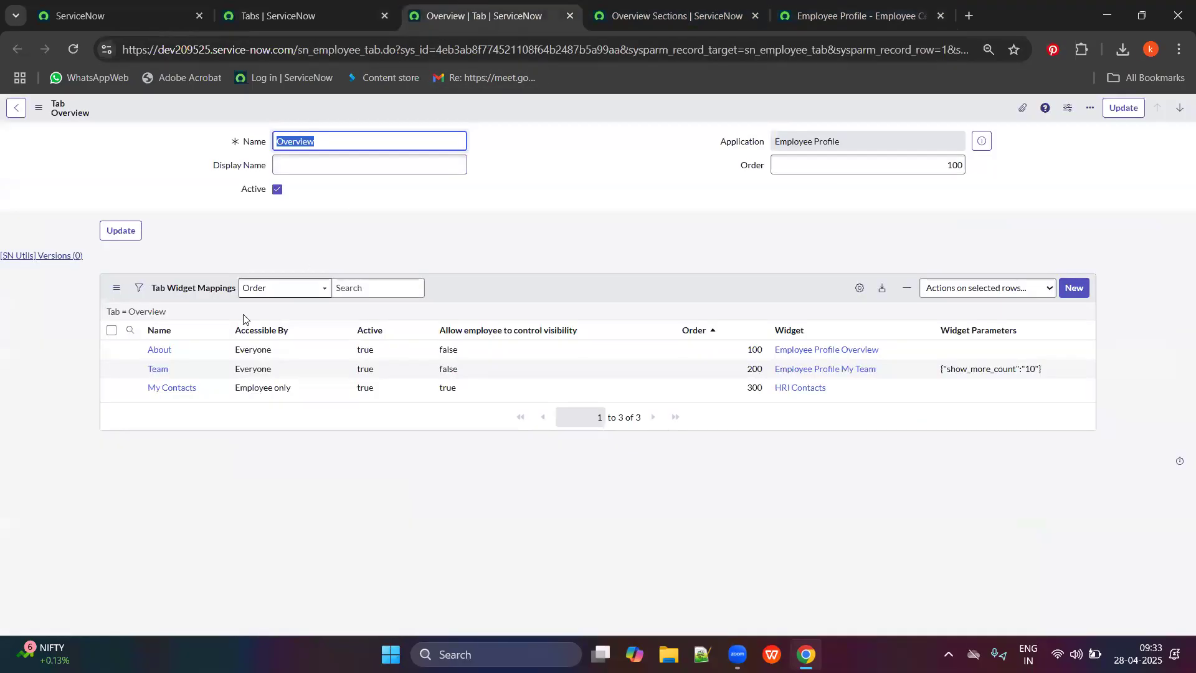
left_click(283, 13)
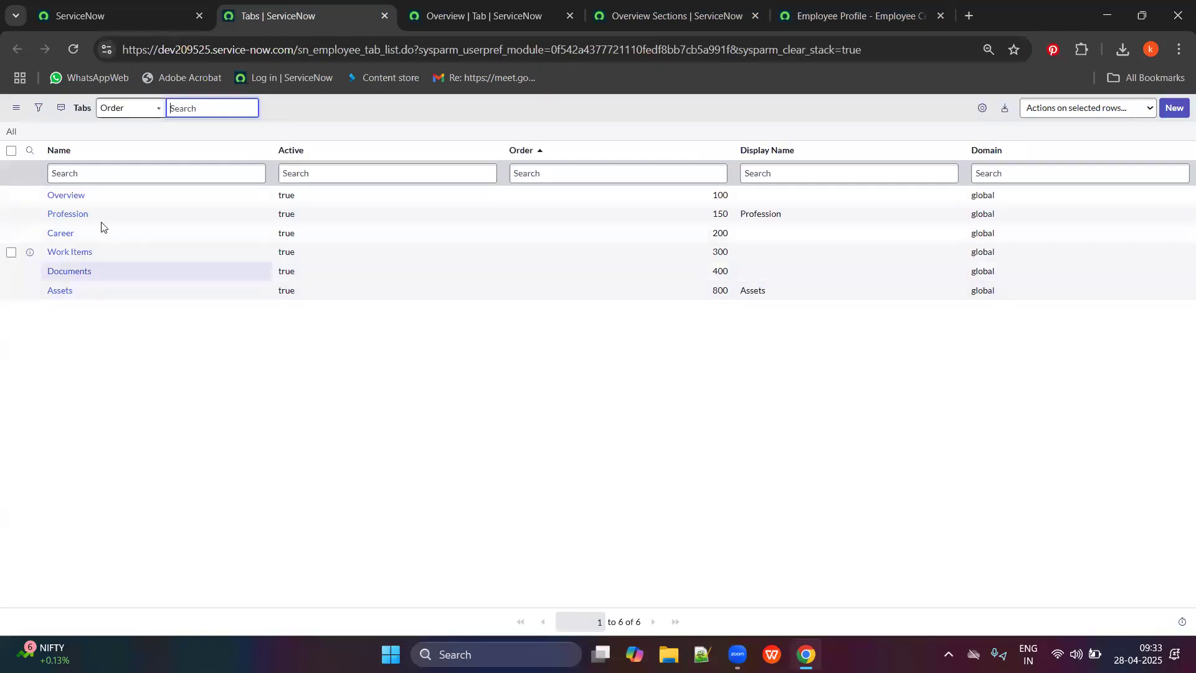
left_click(818, 7)
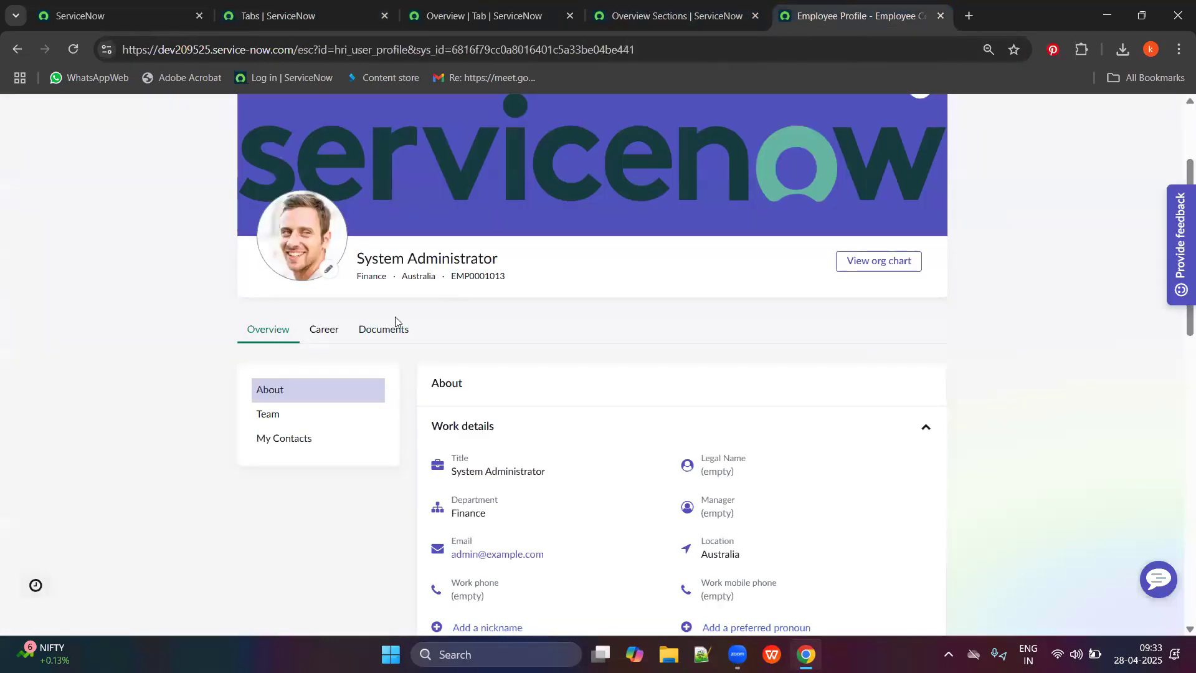
left_click(264, 5)
Open the Profession tab record (order 150, no widget mappings) separately and check it against the profile page.
middle_click(75, 215)
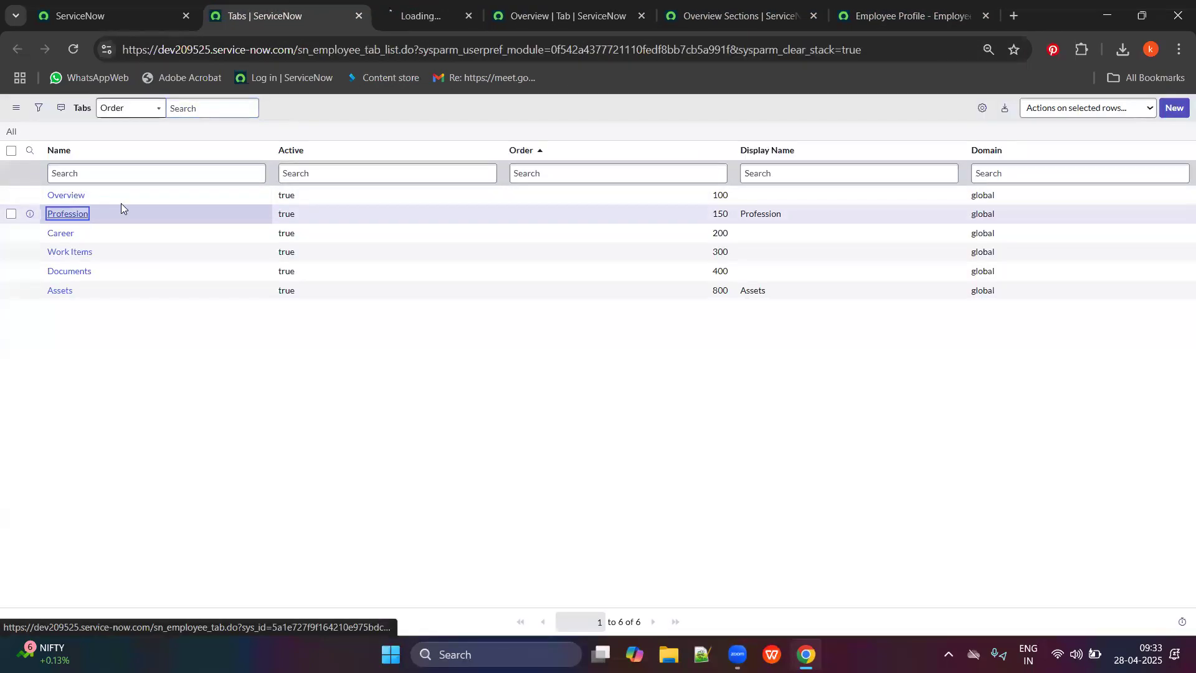
left_click(423, 5)
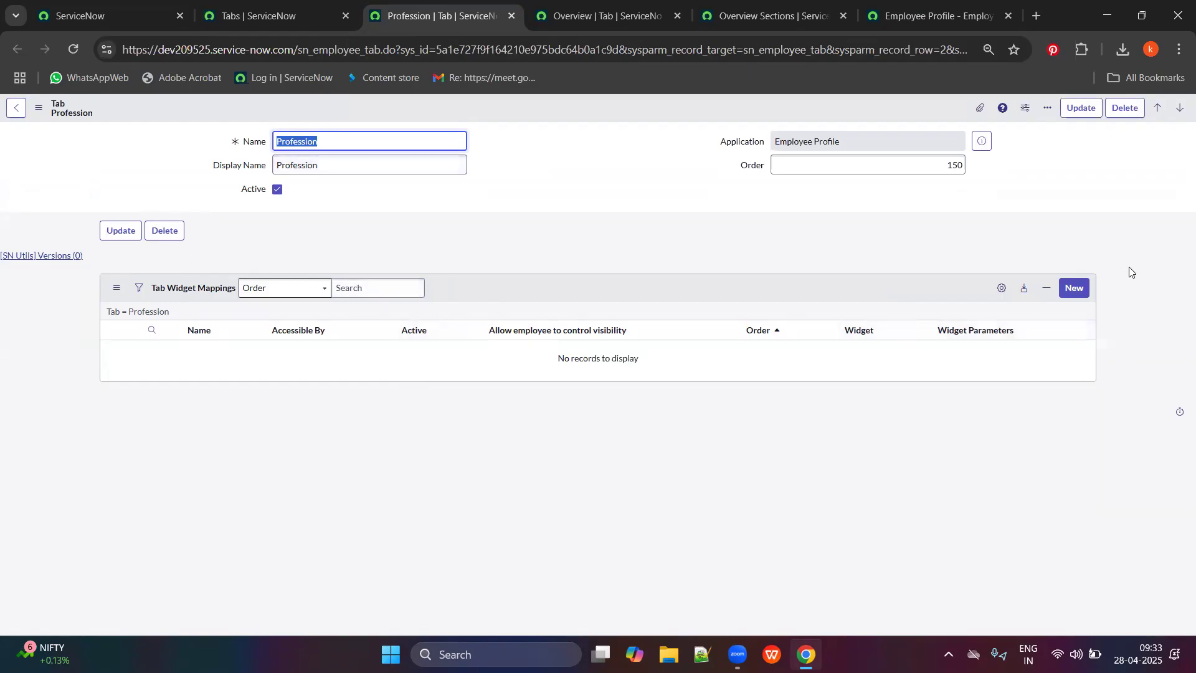
left_click(935, 15)
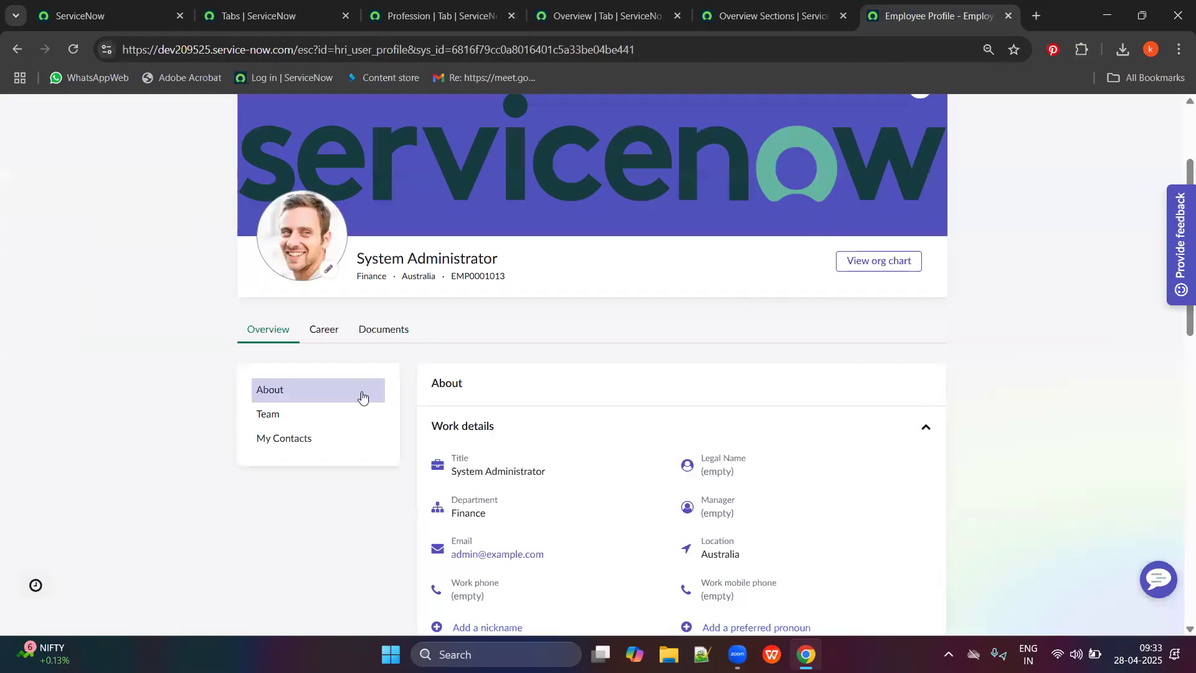
scroll(637, 340, "down", 1)
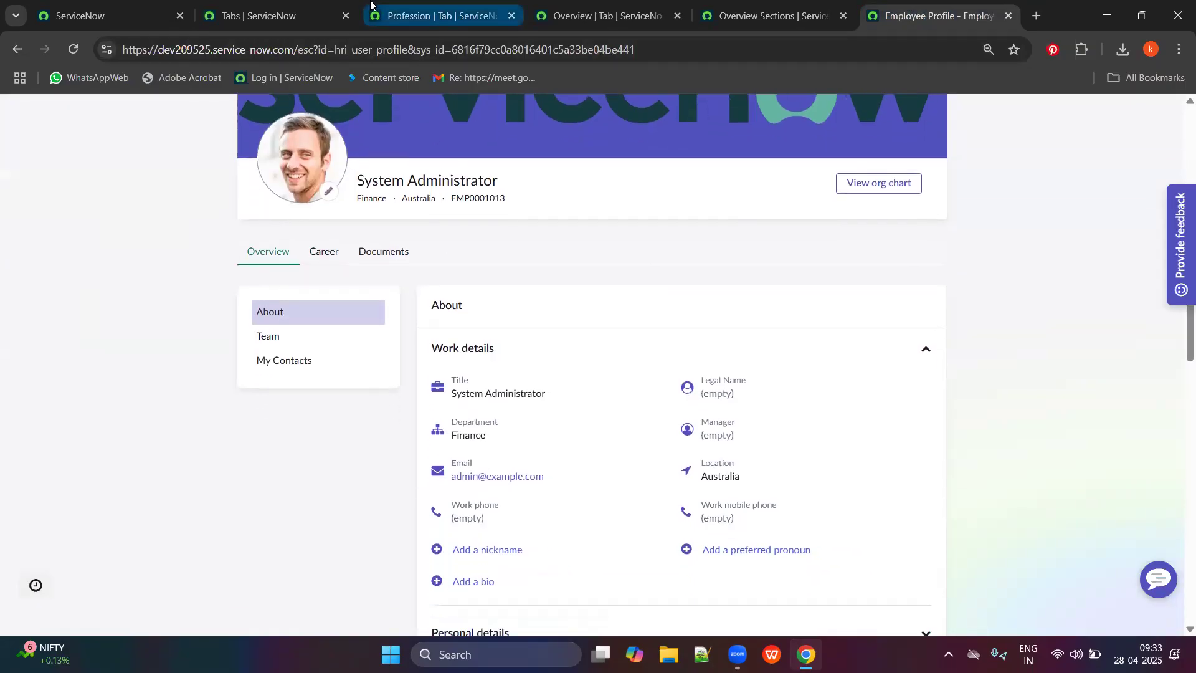
left_click(267, 15)
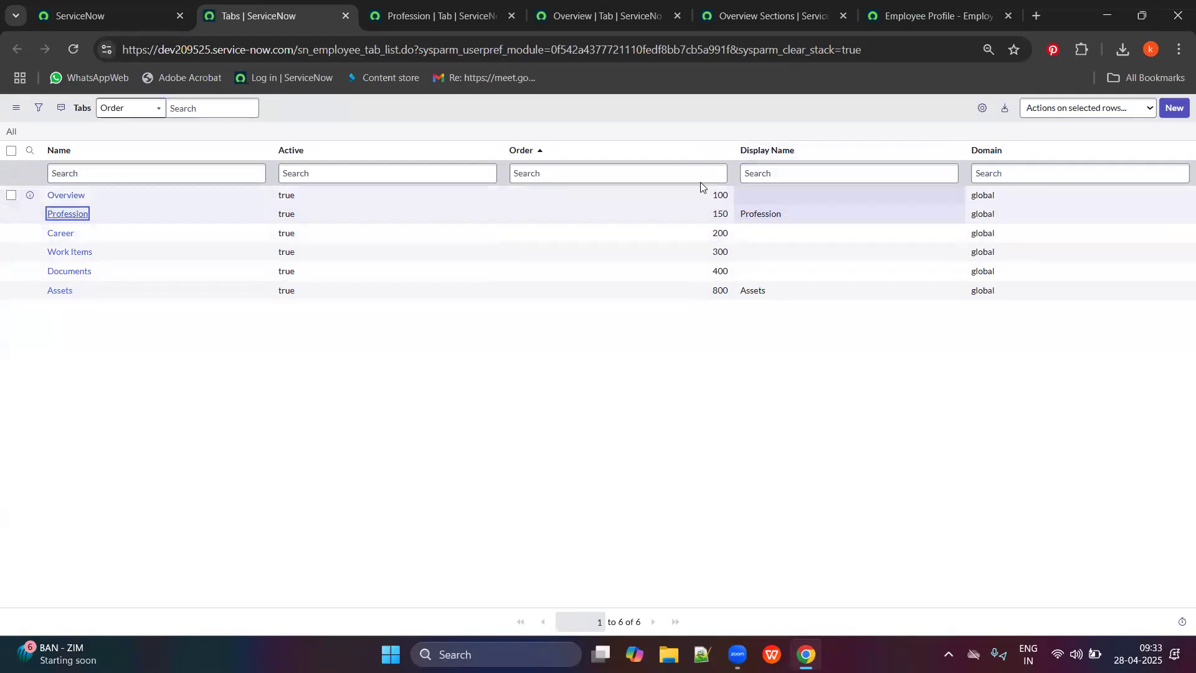
left_click(436, 16)
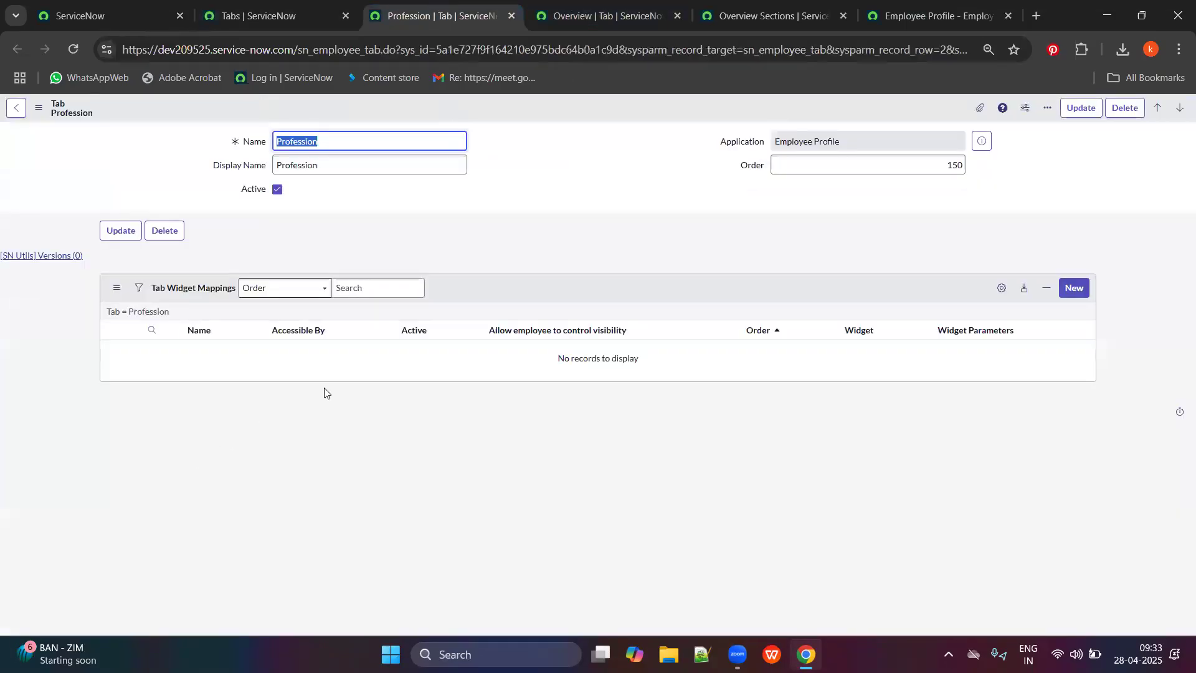
Add a 'Test tab' widget mapping to Profession using the News Feed widget at order 100, Employee-only access.
left_click(1075, 288)
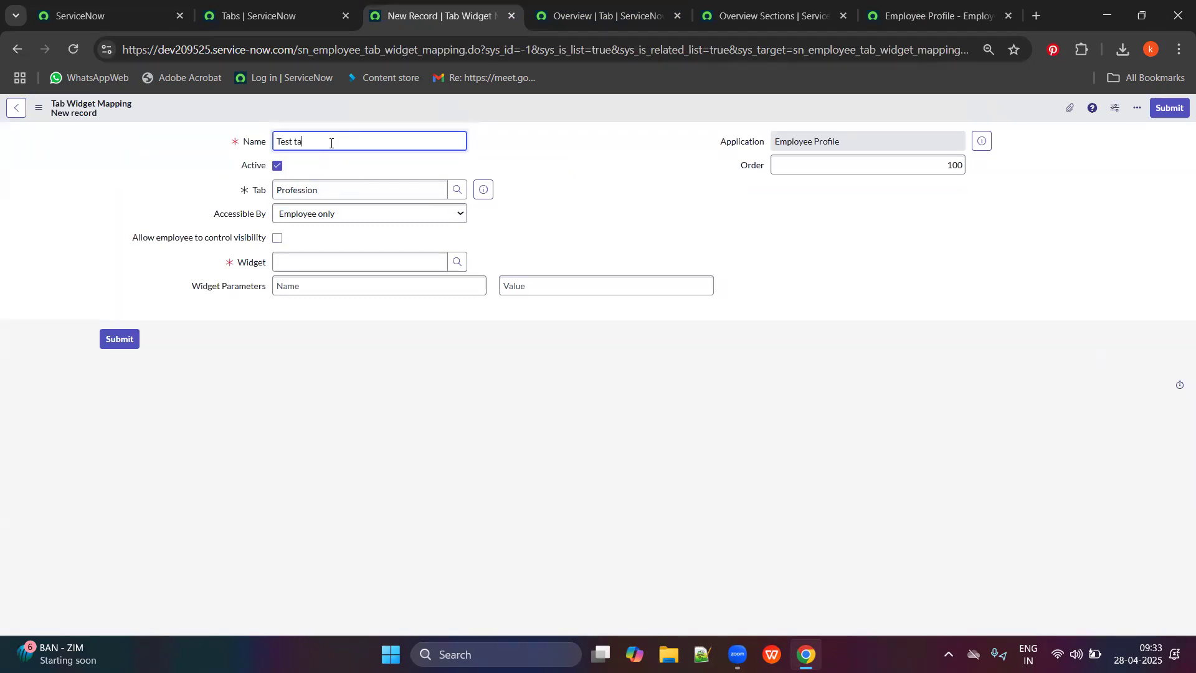
left_click(93, 161)
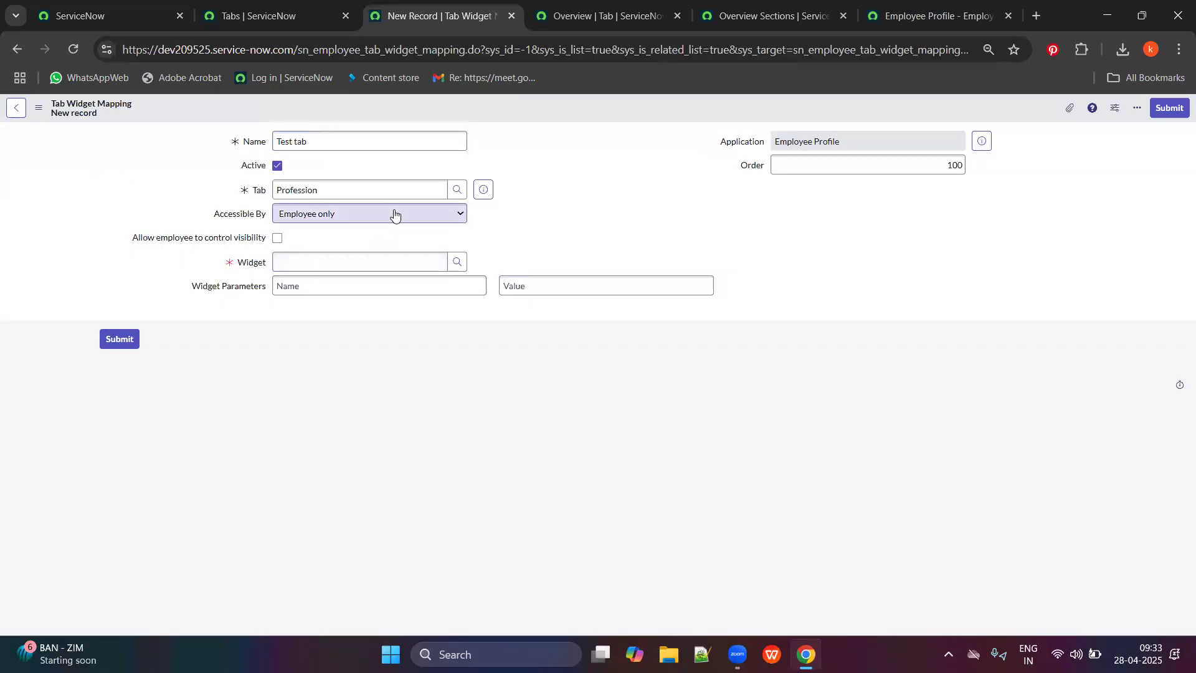
left_click(463, 261)
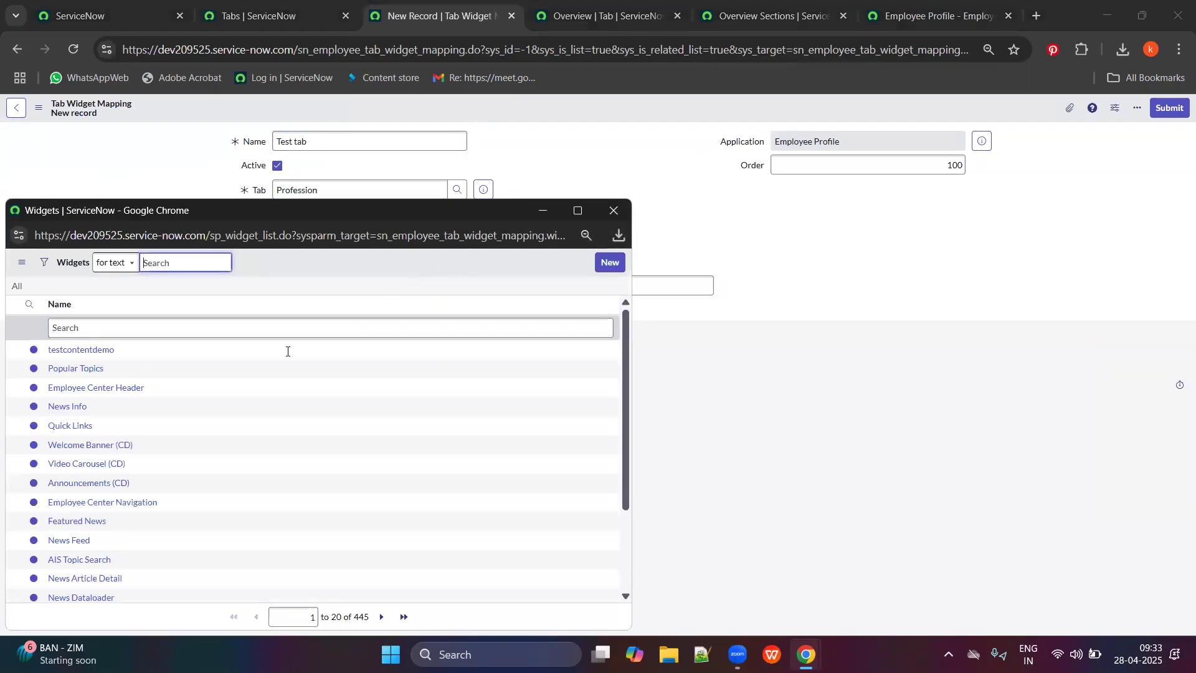
scroll(152, 492, "down", 3)
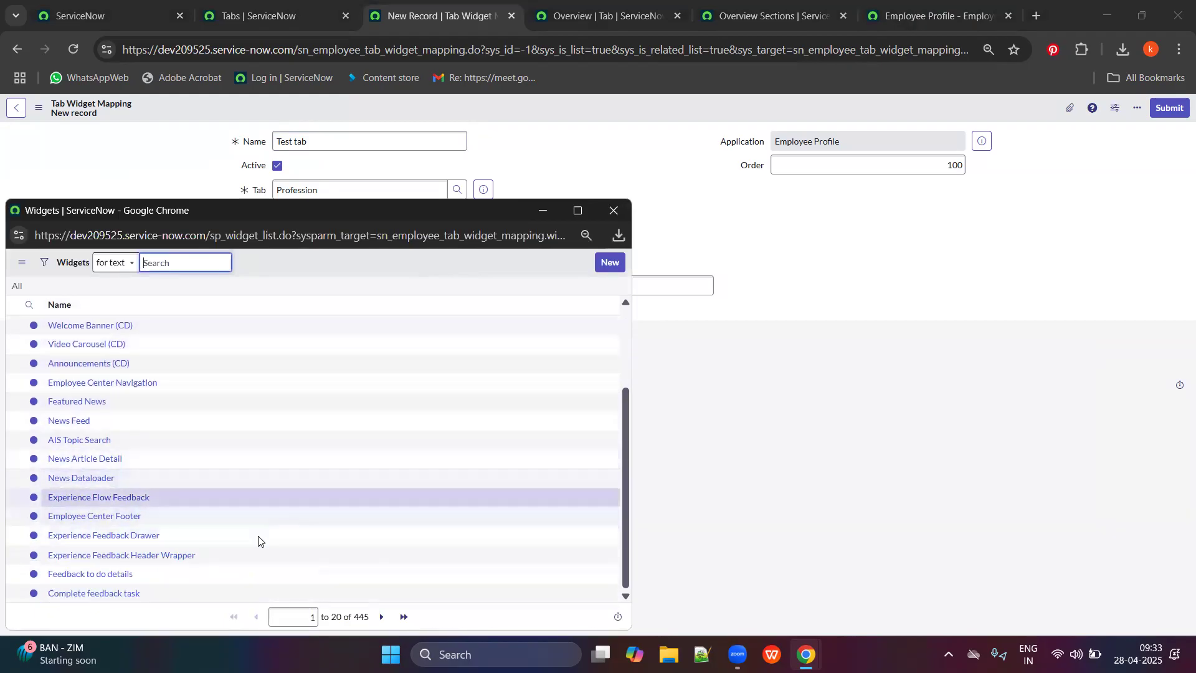
scroll(206, 486, "up", 3)
scroll(136, 437, "down", 3)
left_click(73, 462)
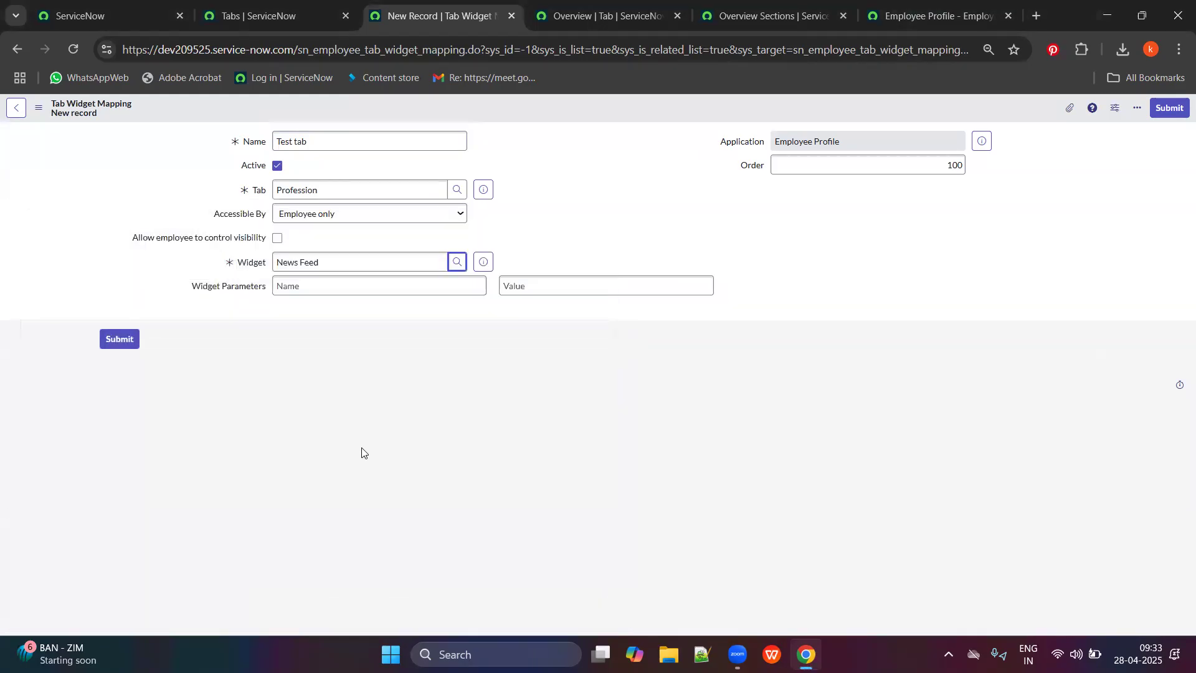
scroll(443, 368, "down", 2)
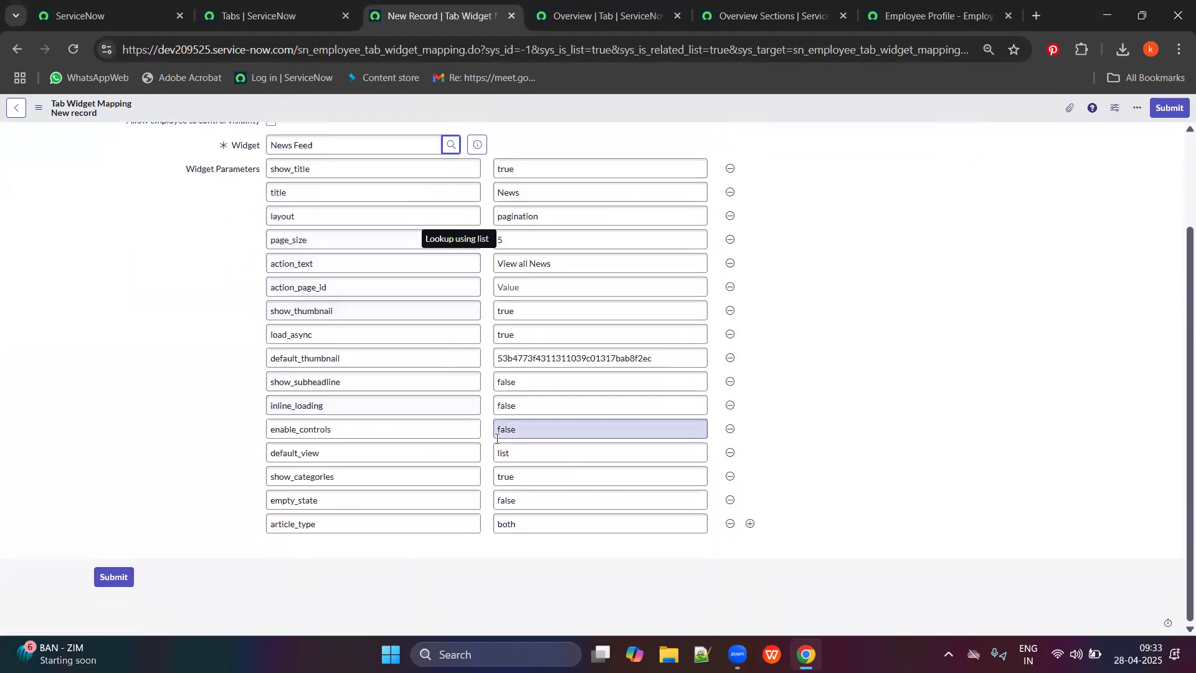
scroll(493, 436, "up", 2)
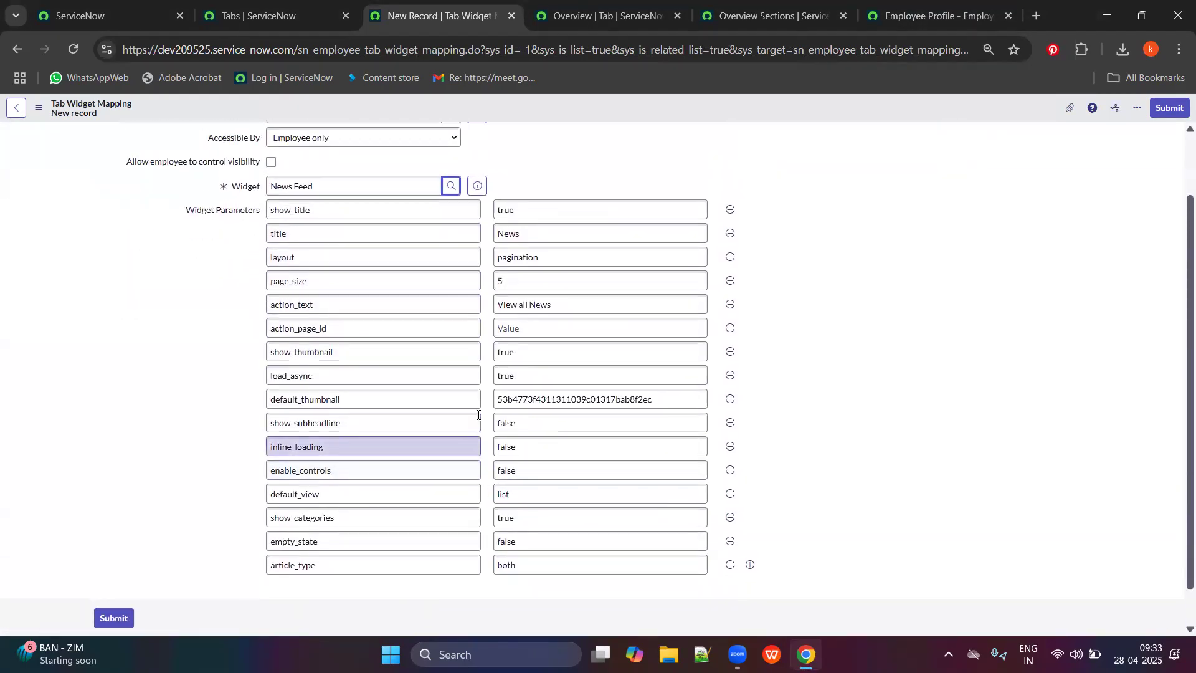
left_click(408, 221)
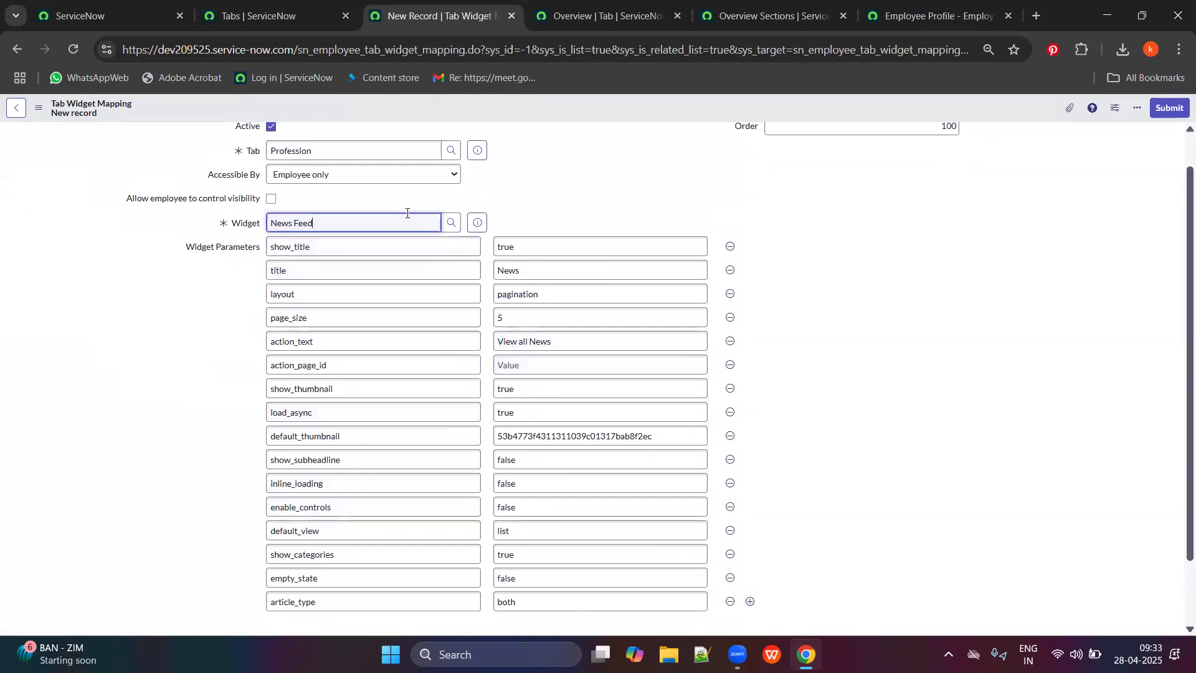
scroll(151, 503, "down", 2)
left_click(116, 579)
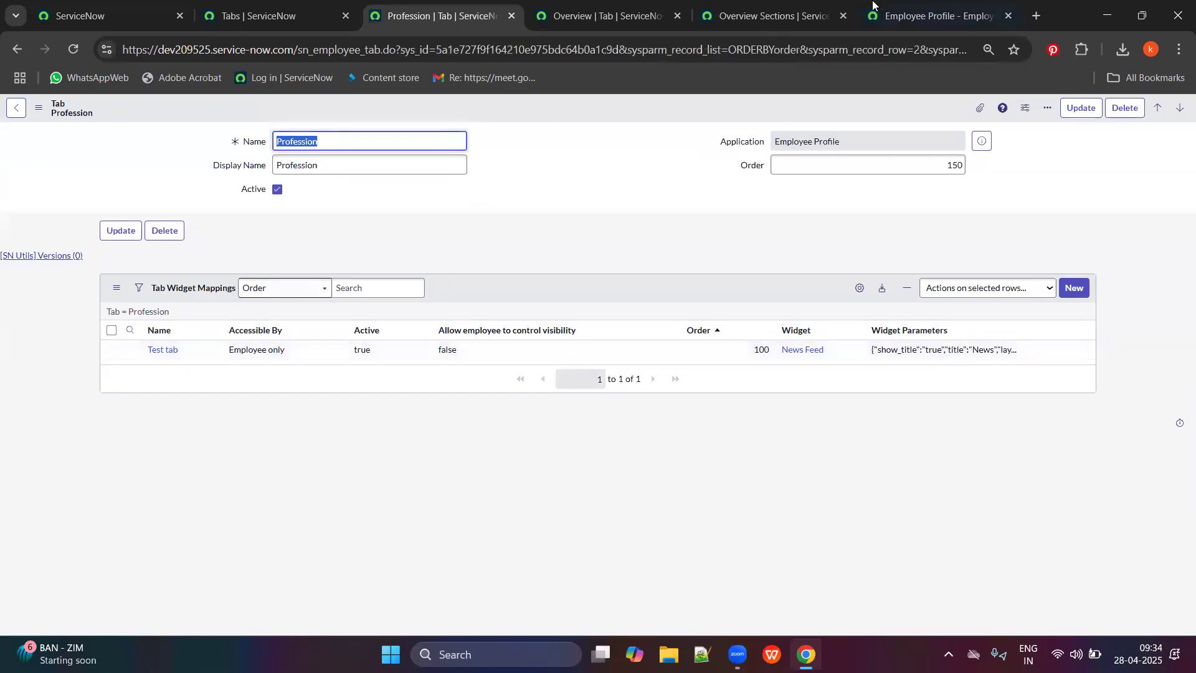
Reload the employee profile and compare the new, empty Profession tab with the Overview tab.
left_click(886, 5)
left_click(71, 43)
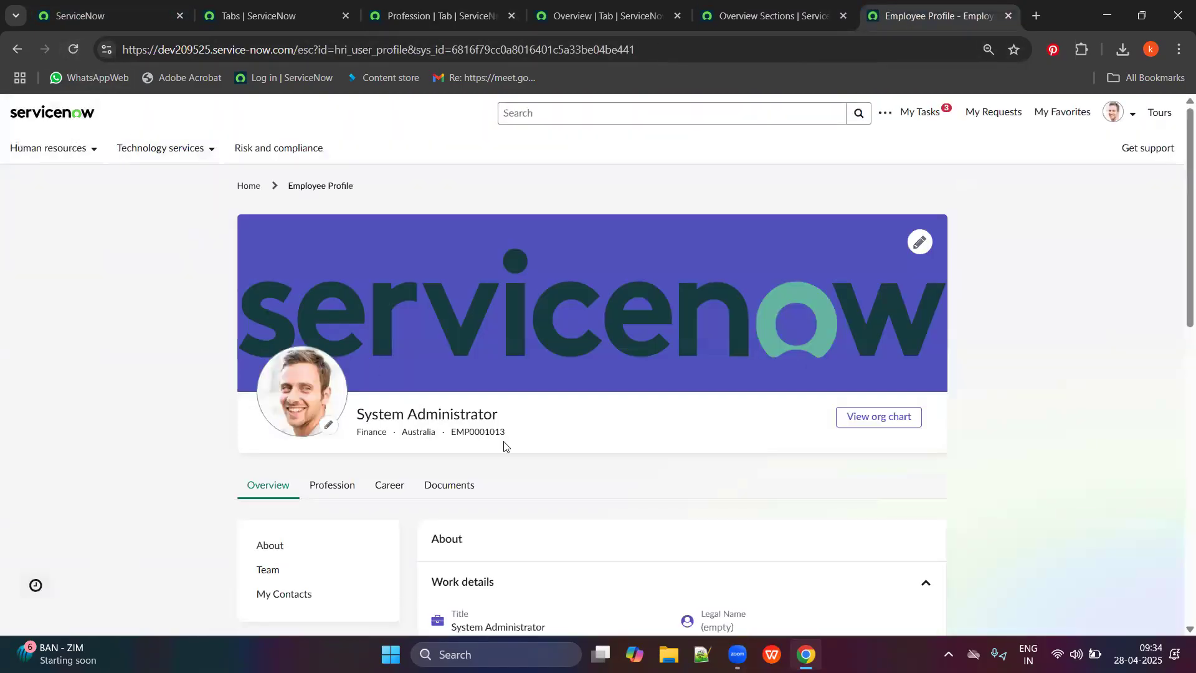
left_click(331, 486)
scroll(657, 476, "down", 2)
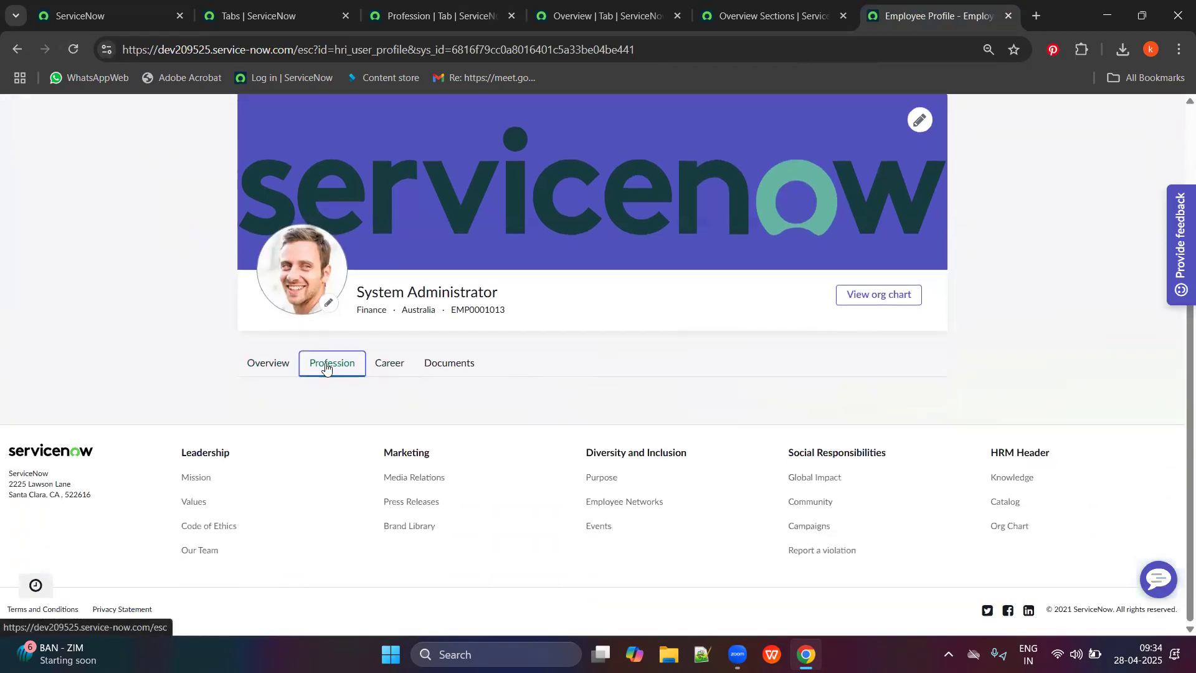
left_click(276, 364)
left_click(327, 364)
left_click(282, 368)
key("ctrl+3")
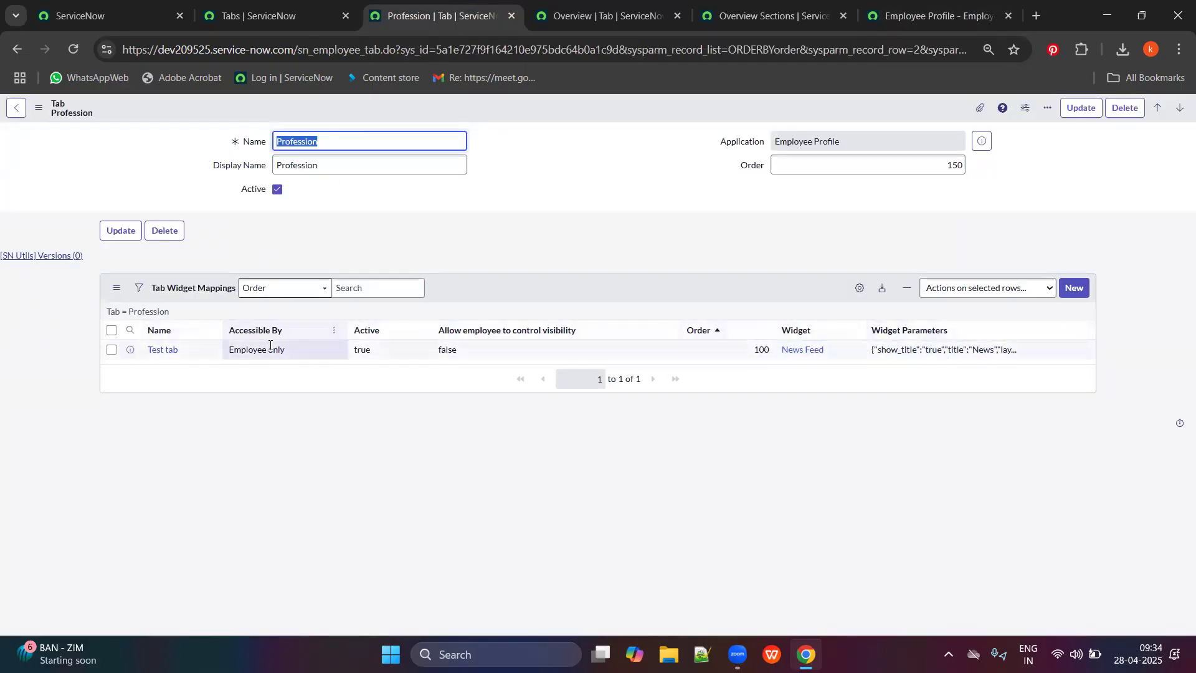
left_click(915, 6)
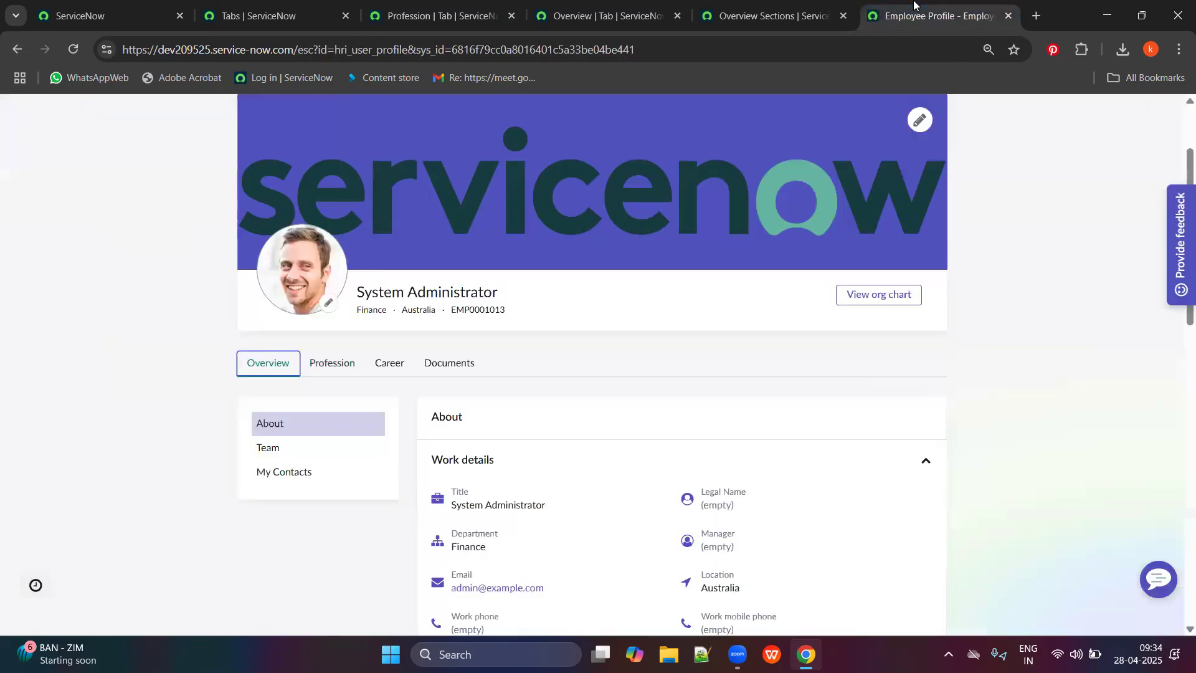
left_click(330, 361)
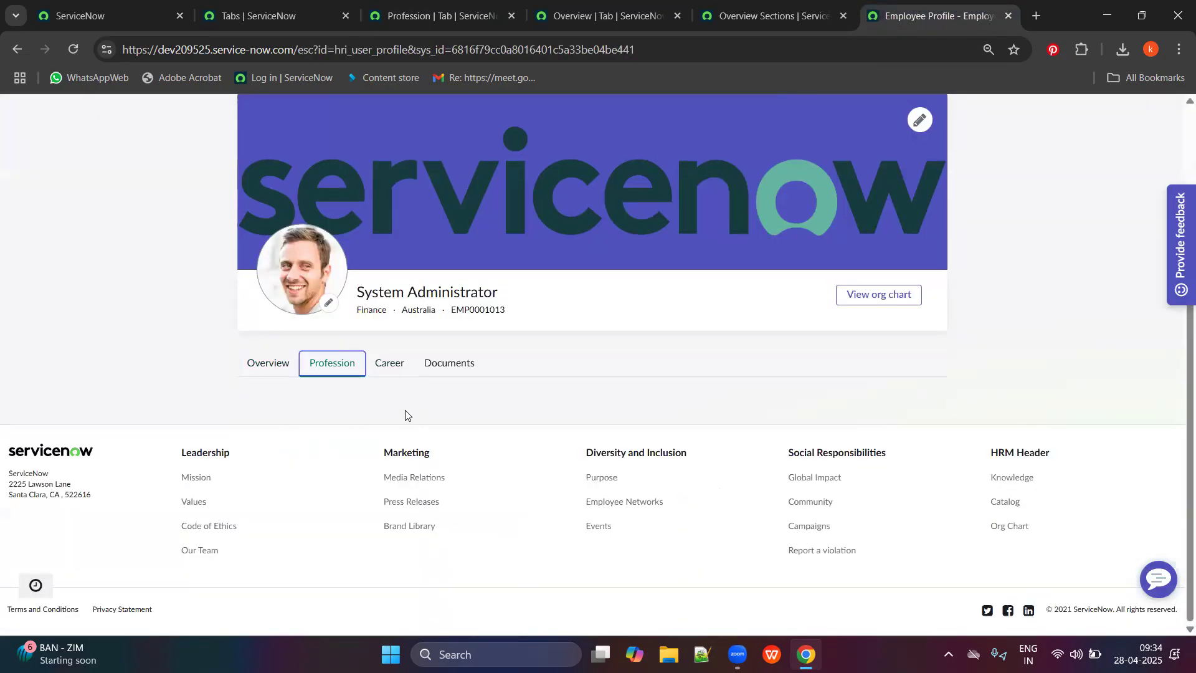
left_click(270, 366)
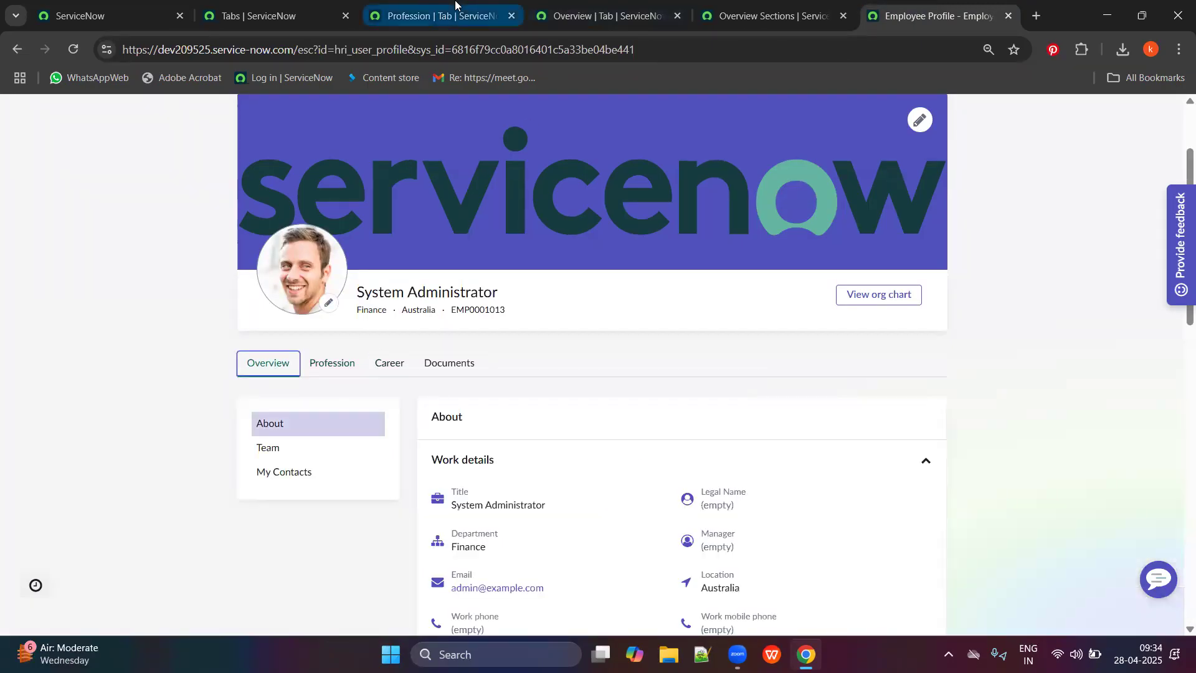
Check the profile tabs list's table name, then view the profile's Career, Documents and Overview tabs.
left_click(483, 7)
left_click(348, 5)
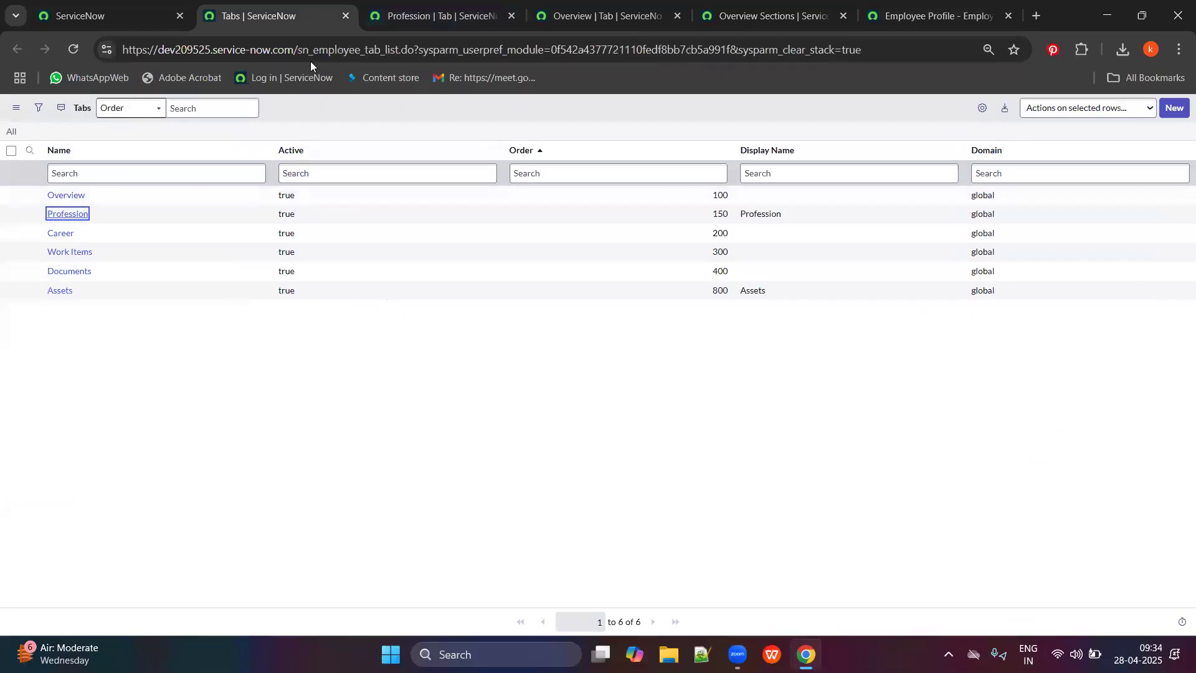
left_click(331, 50)
double_click(334, 50)
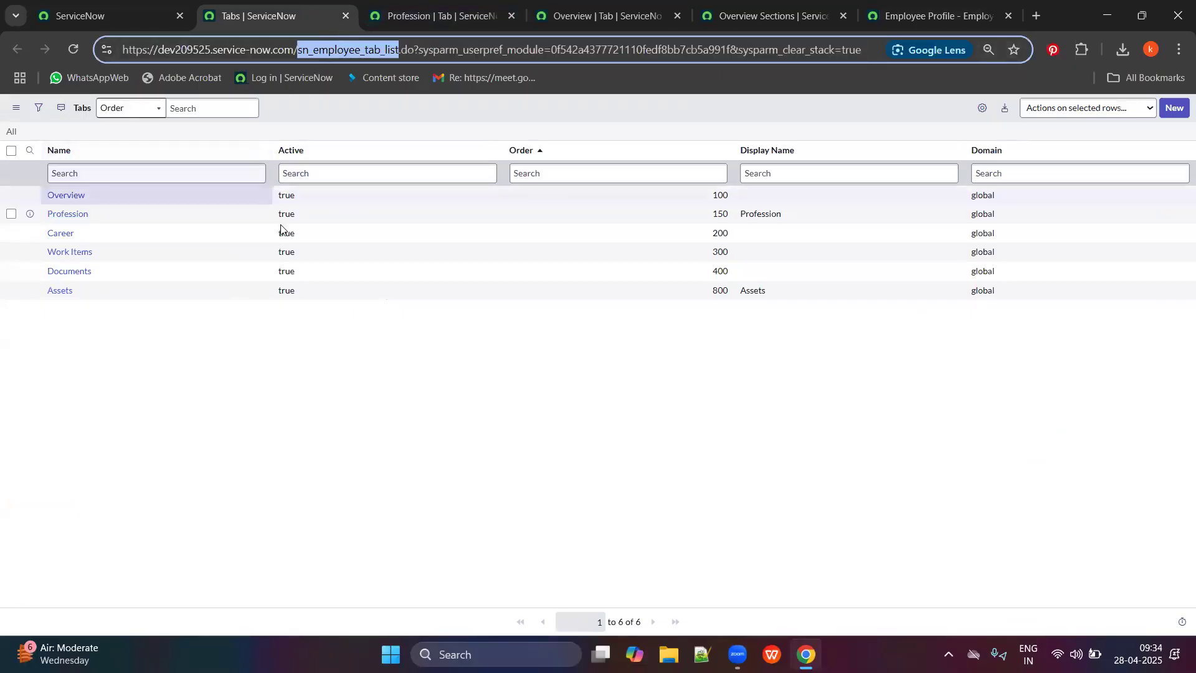
left_click(926, 5)
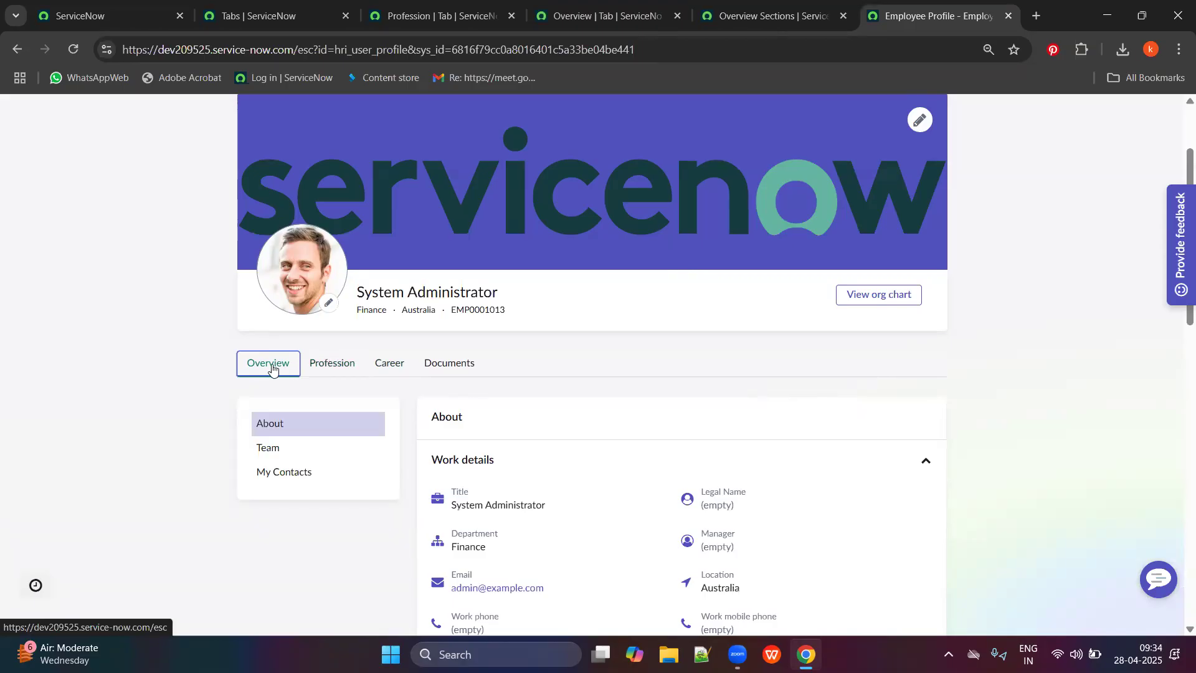
left_click(388, 367)
left_click(458, 372)
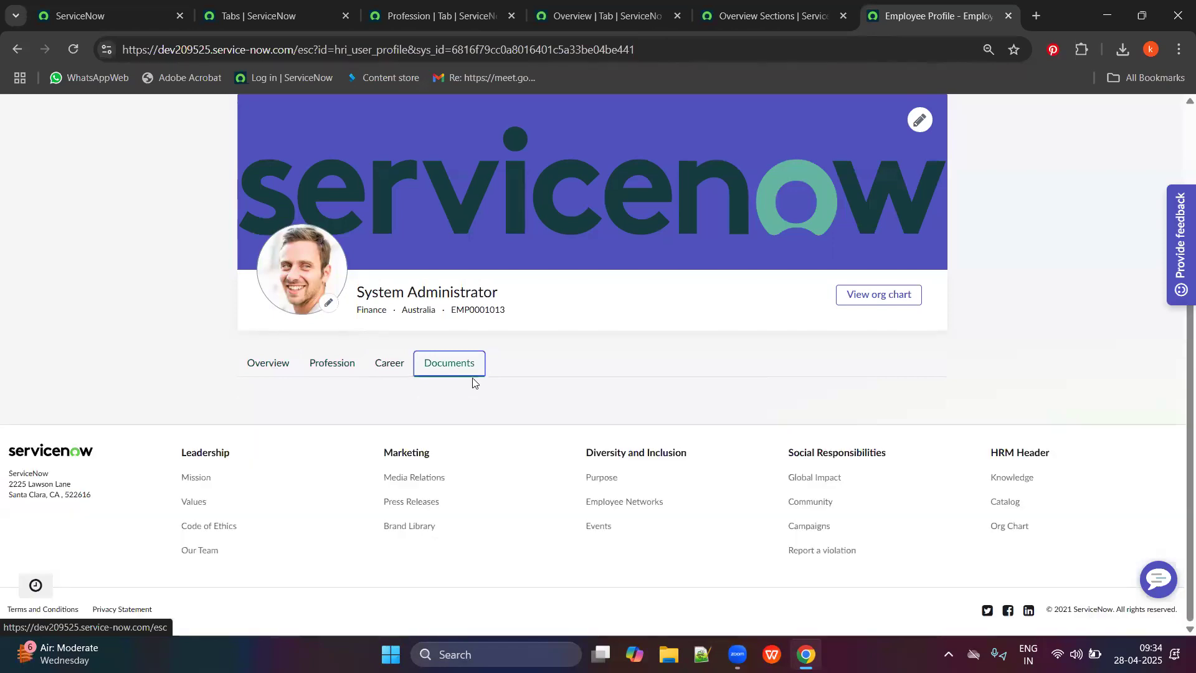
left_click(276, 362)
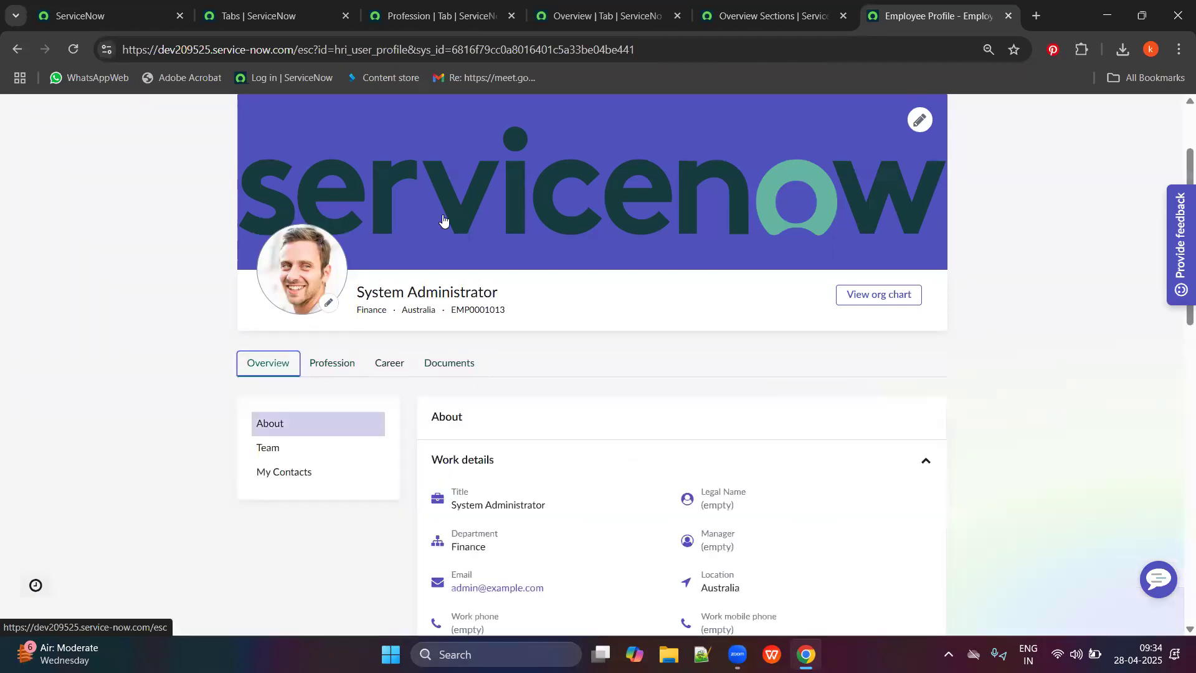
Close the Profession tab record and open the Overview record's About widget mapping separately.
left_click(262, 16)
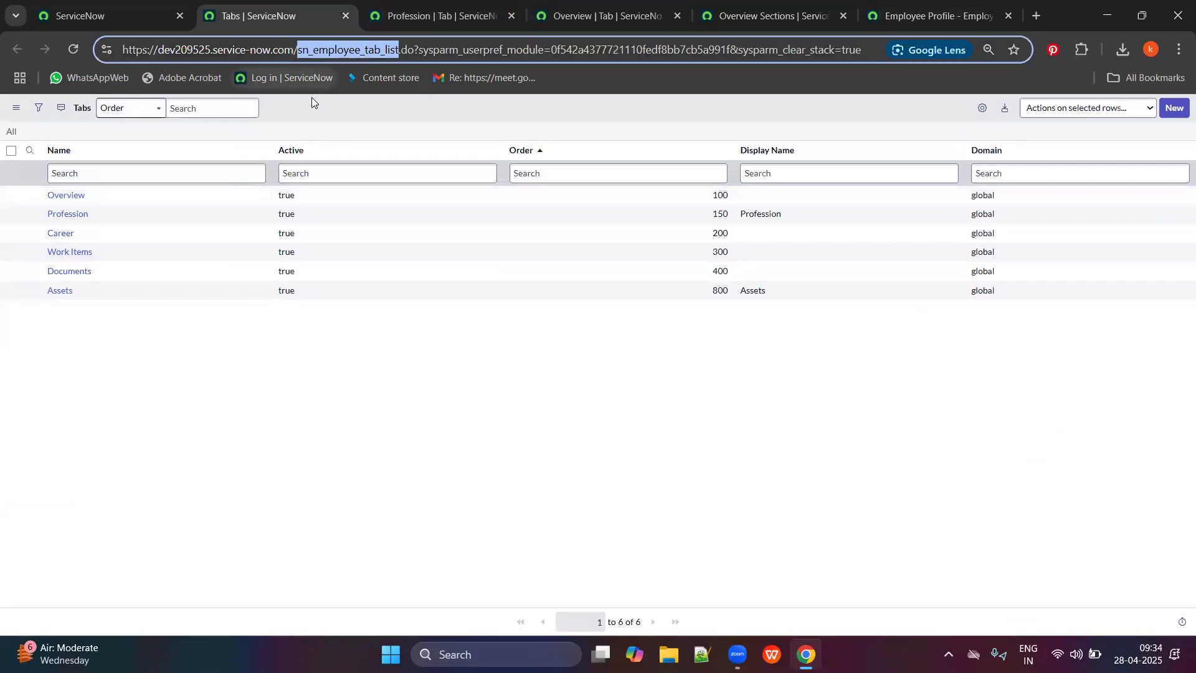
left_click(922, 15)
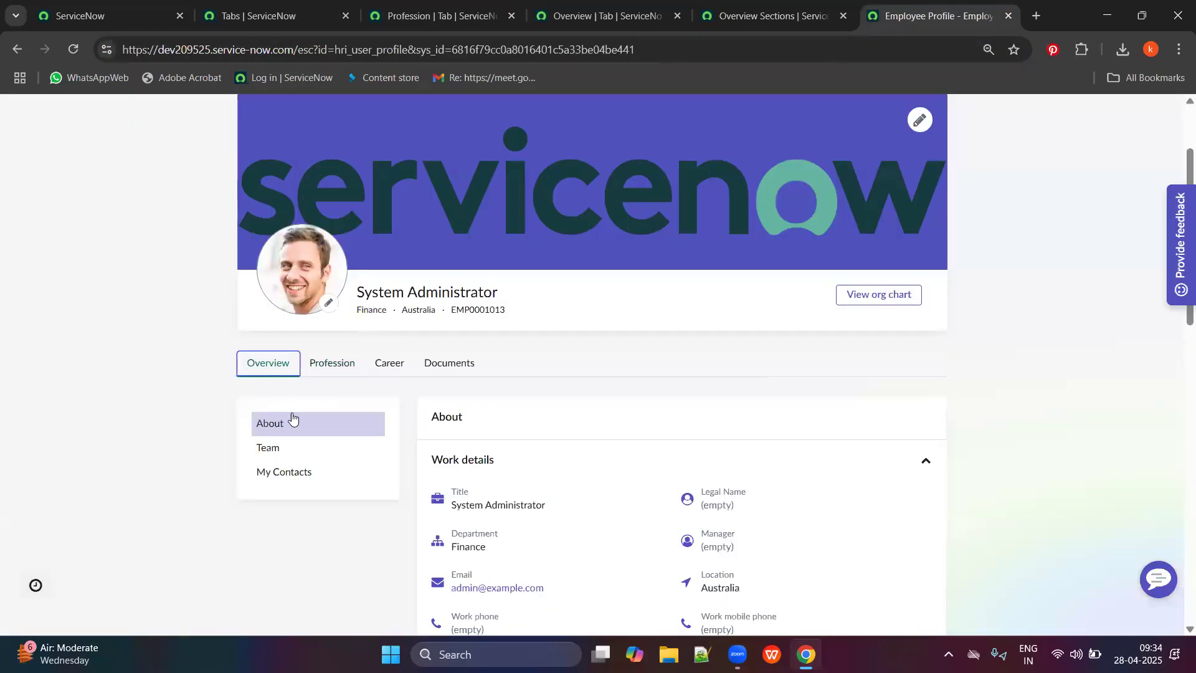
scroll(282, 493, "down", 1)
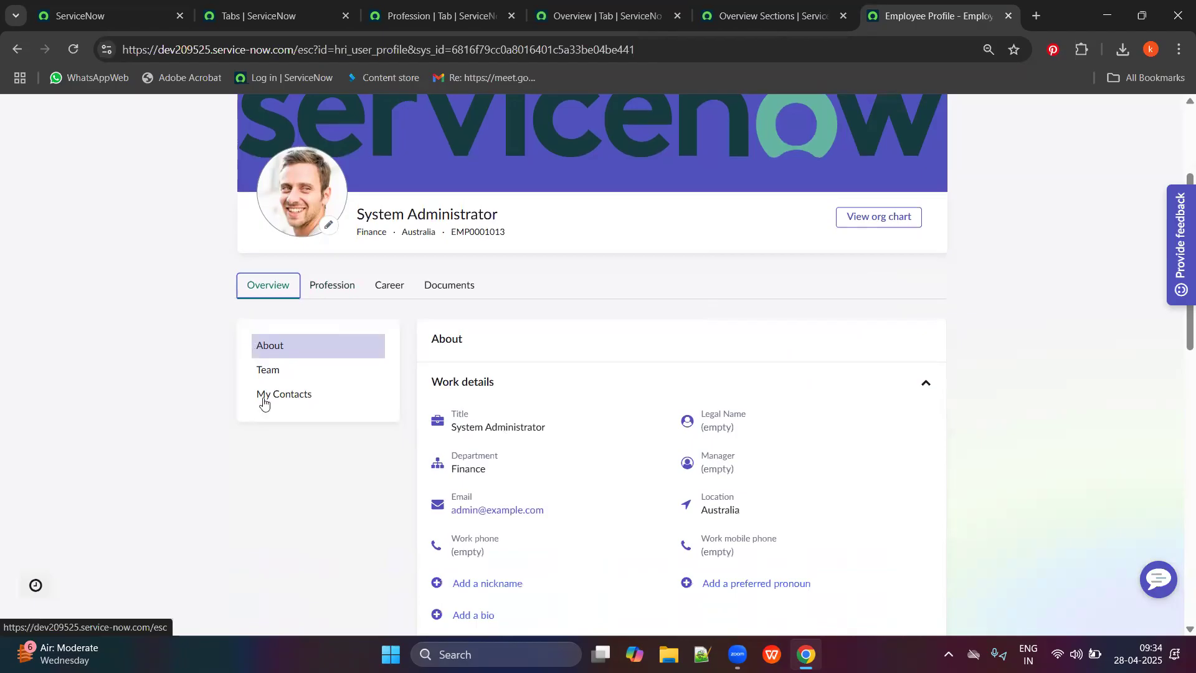
left_click(224, 5)
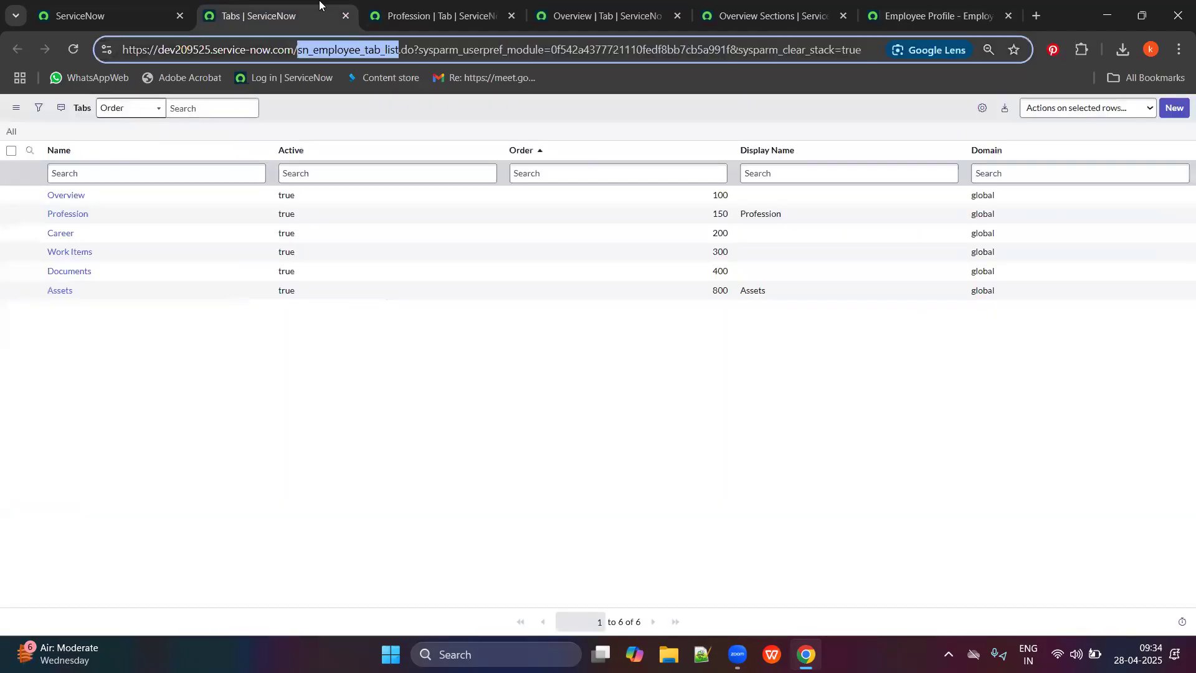
left_click(505, 5)
left_click(511, 17)
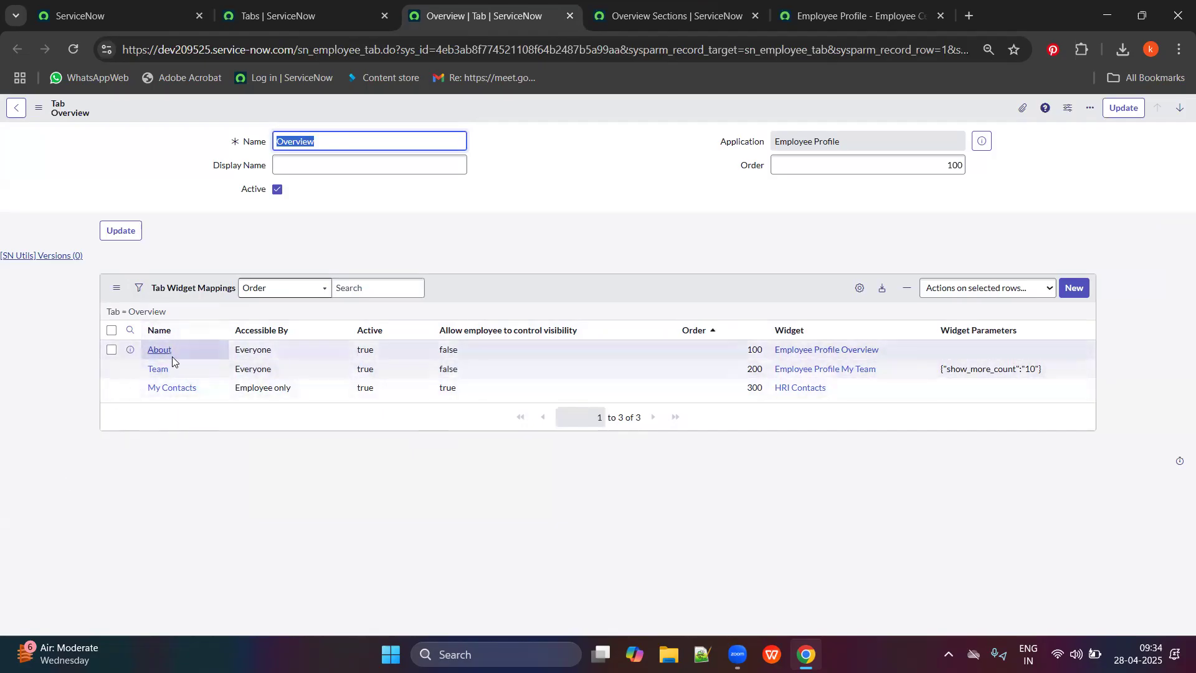
key("ctrl+Tab")
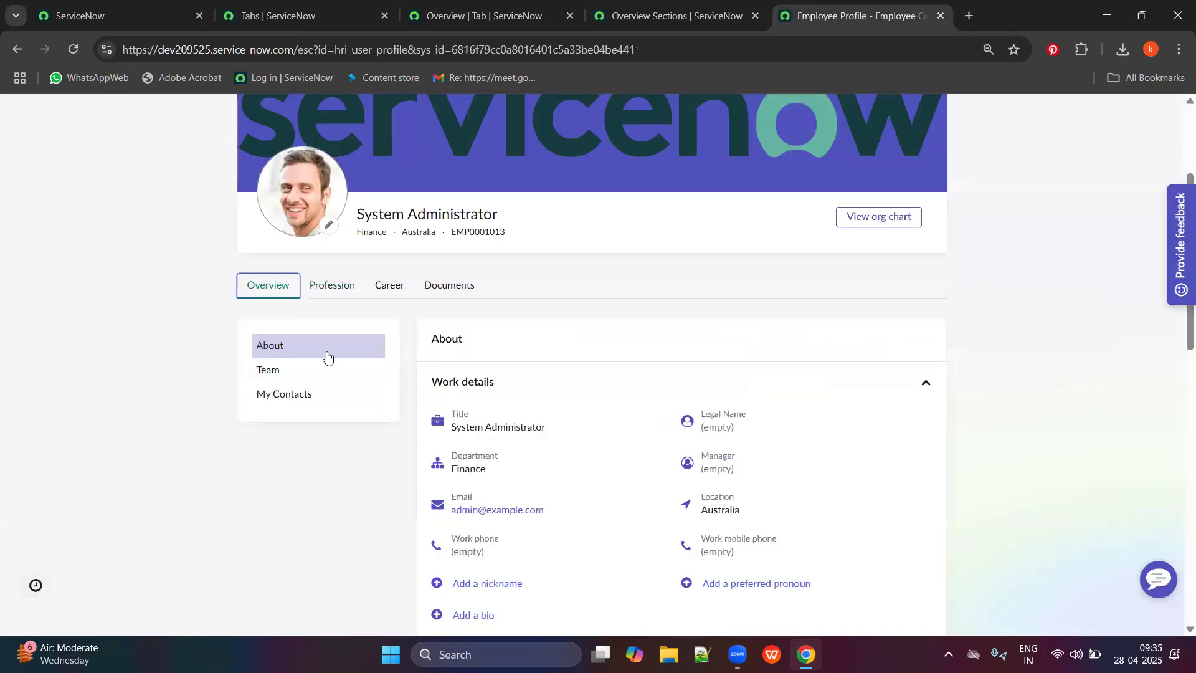
left_click(366, 11)
key("ctrl+Tab")
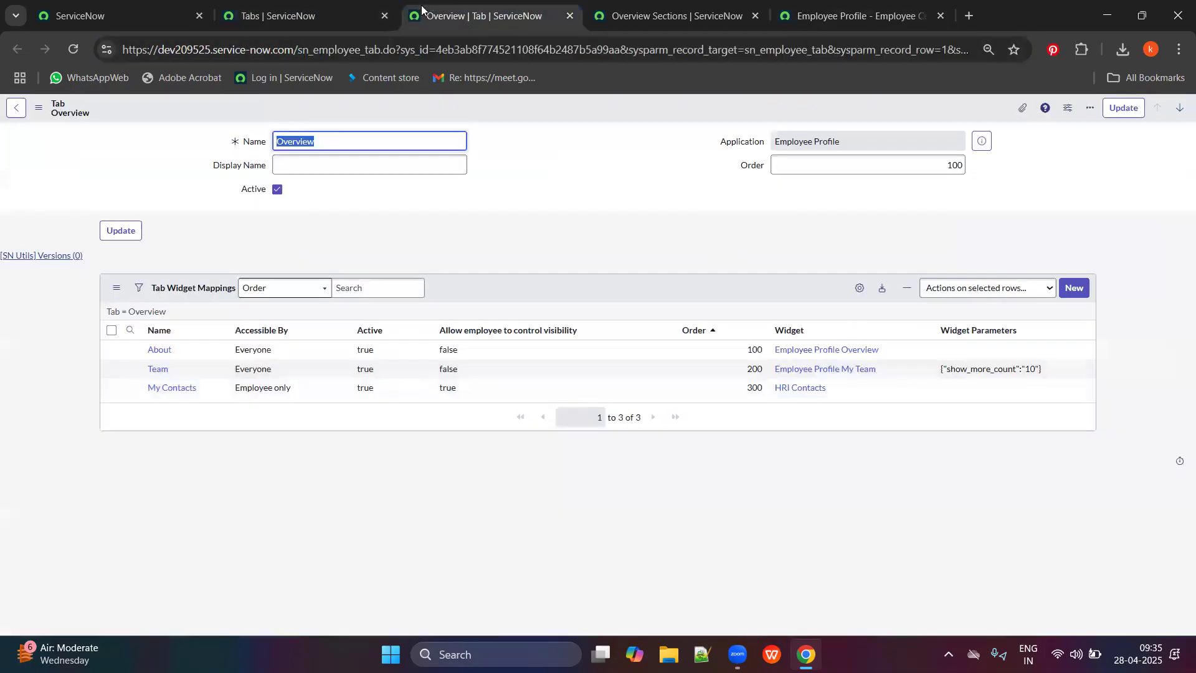
left_click(155, 368, "ctrl")
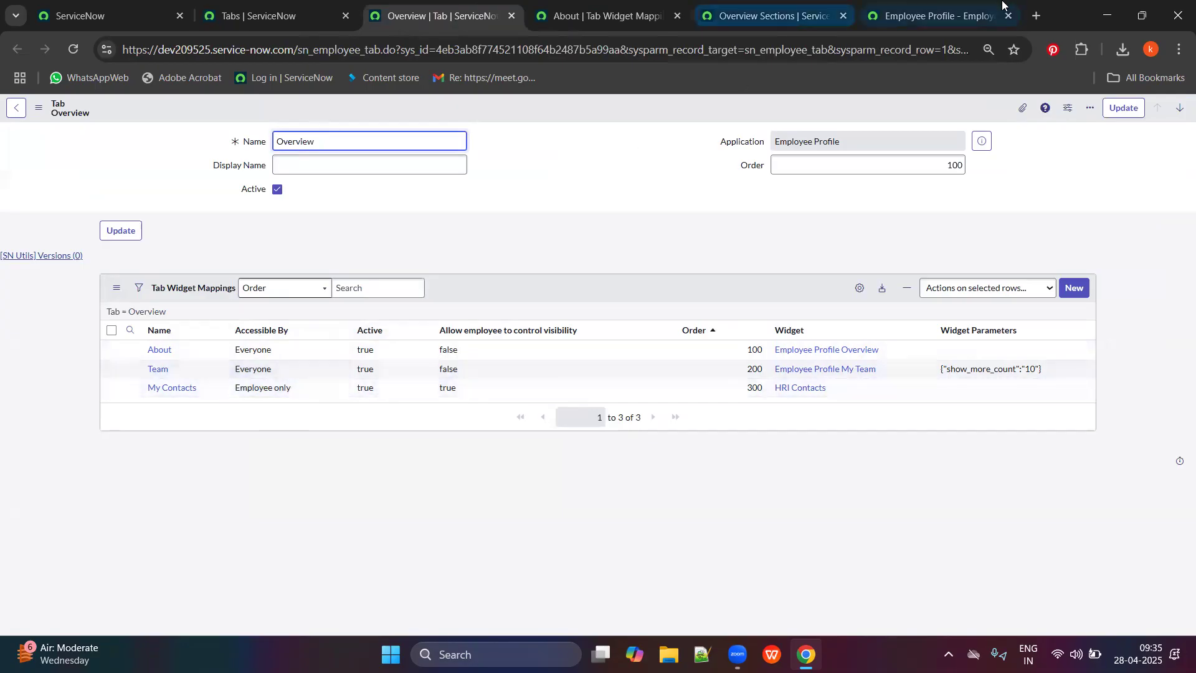
Scroll the employee profile and jump between its Team and About sections.
left_click(935, 16)
scroll(505, 562, "down", 10)
scroll(504, 562, "down", 5)
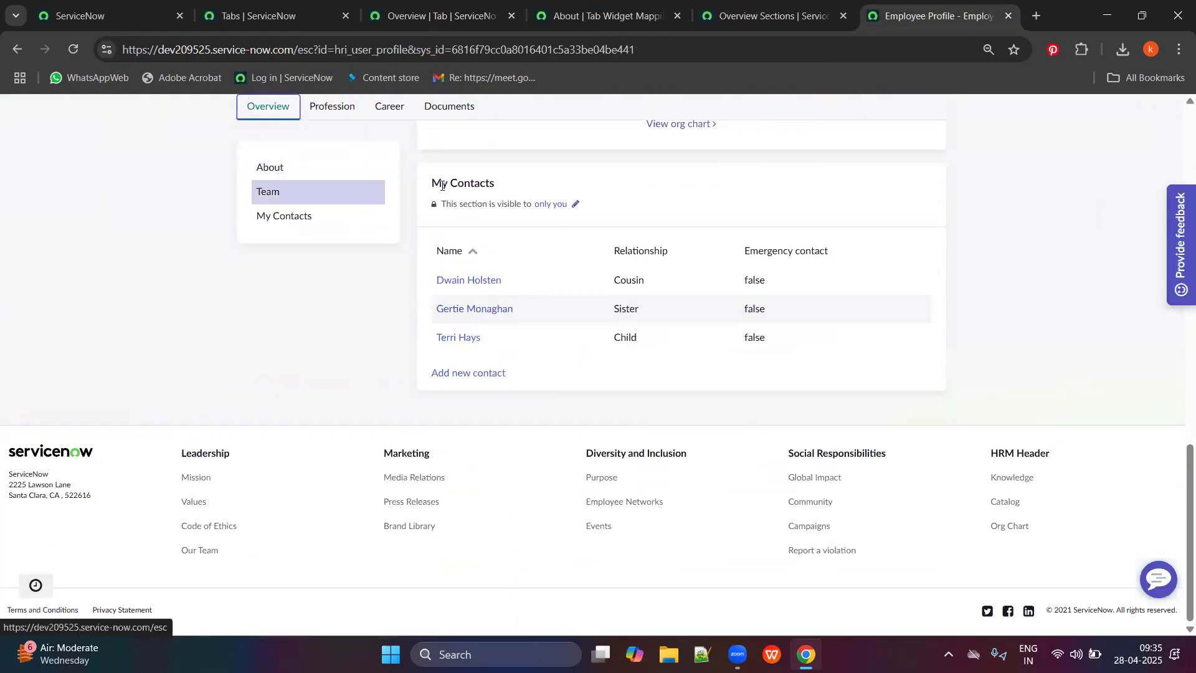
left_click_drag(426, 187, 496, 185)
scroll(872, 312, "up", 4)
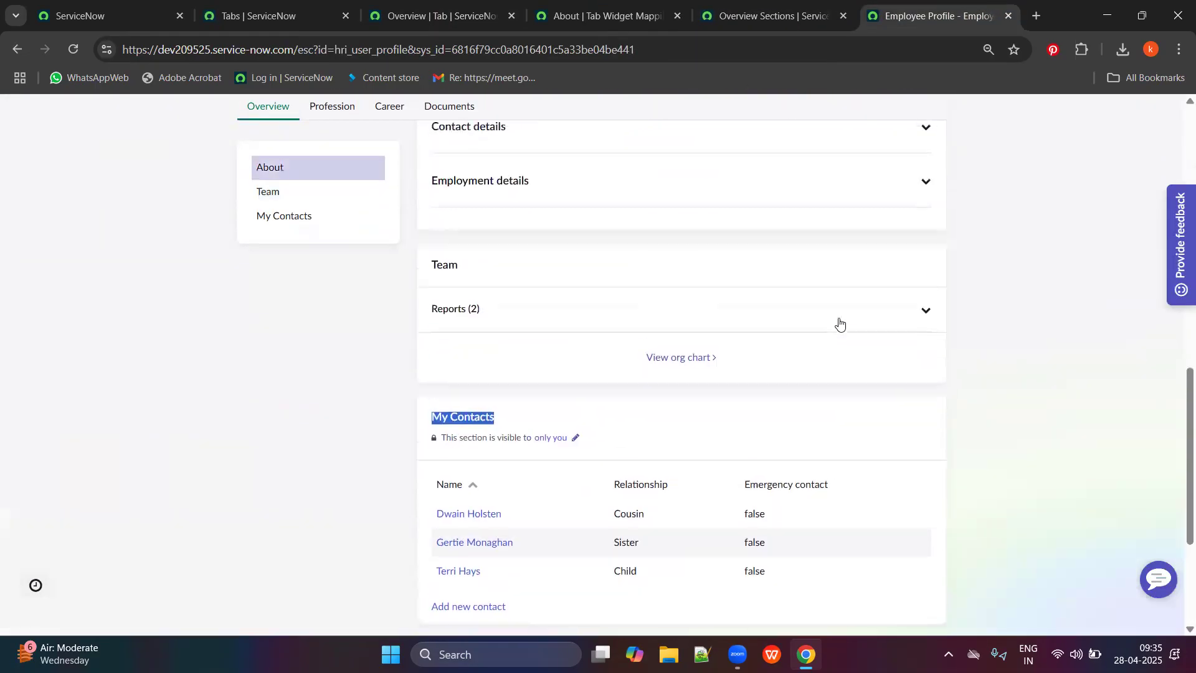
scroll(825, 420, "up", 7)
scroll(785, 425, "down", 2)
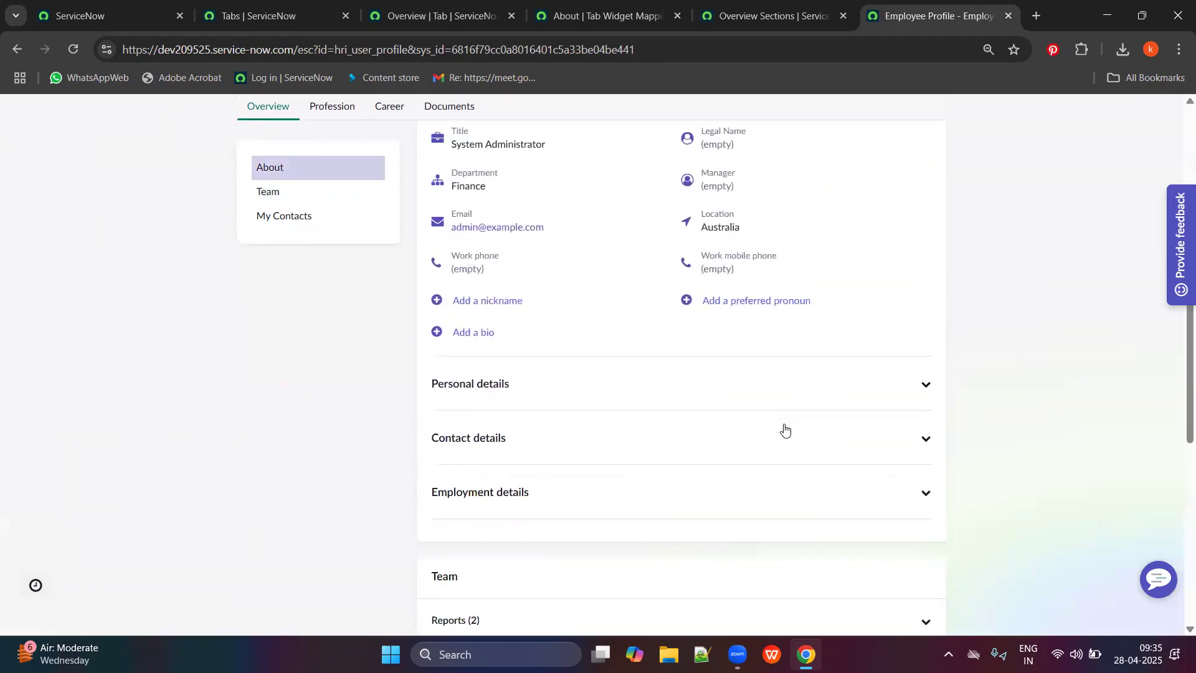
left_click(318, 194)
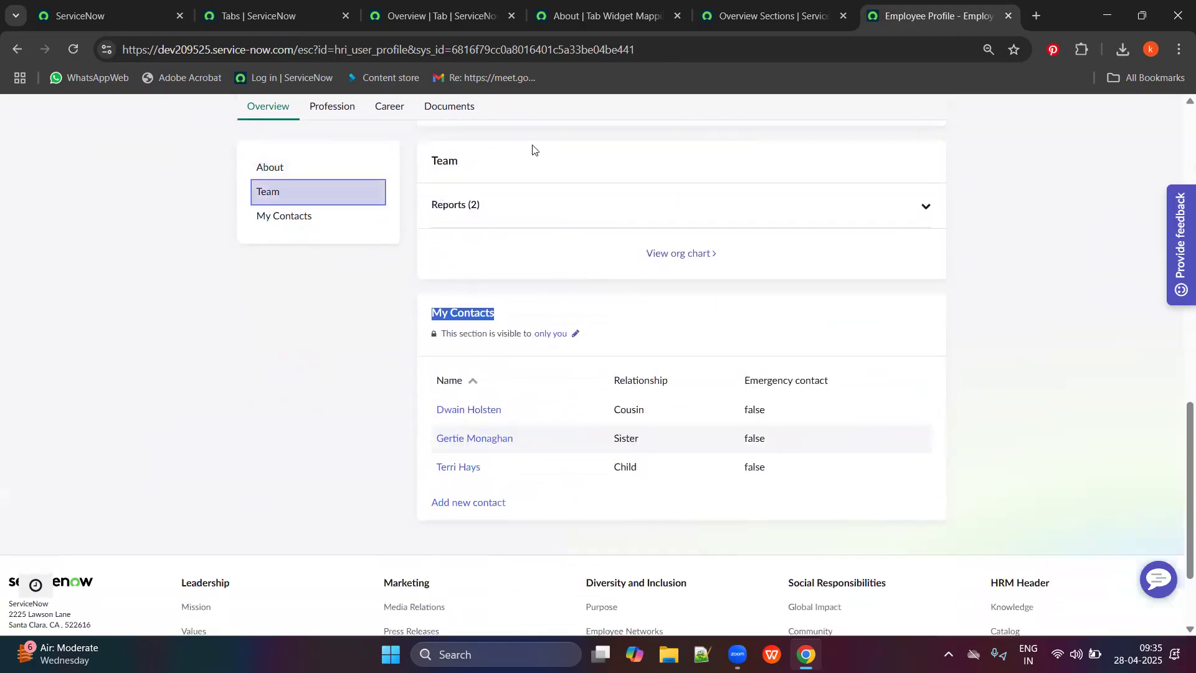
left_click(342, 171)
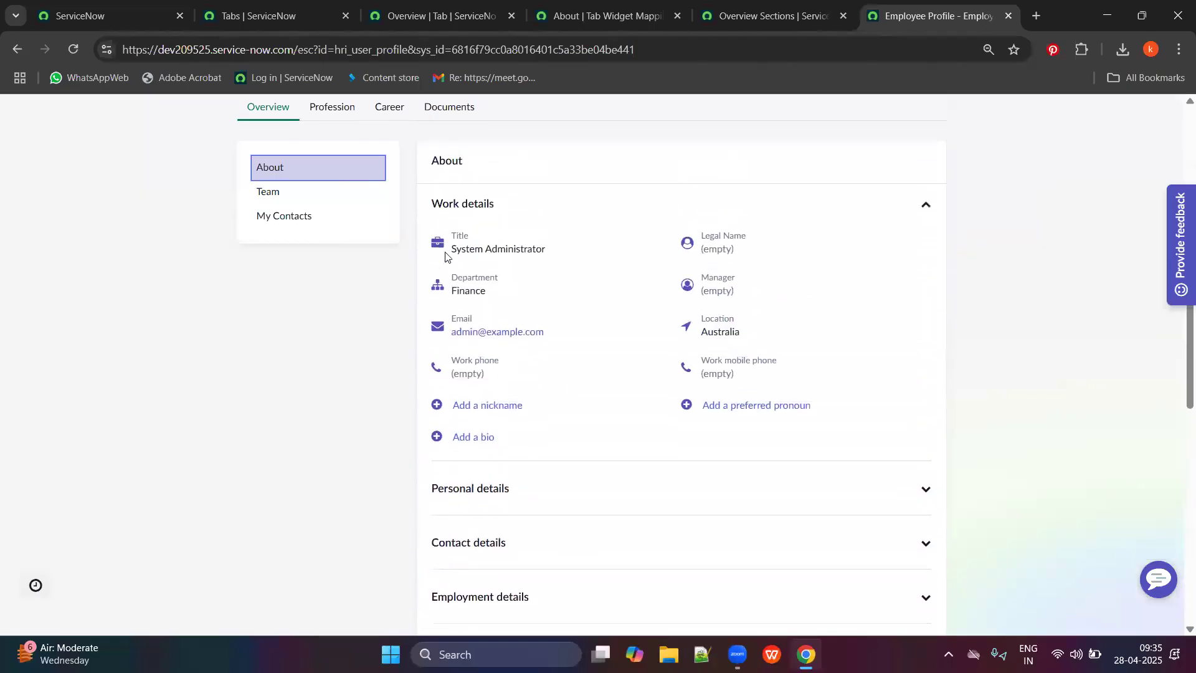
Expand Team's Reports (2) to list the two direct reports, then view My Contacts.
scroll(472, 230, "down", 3)
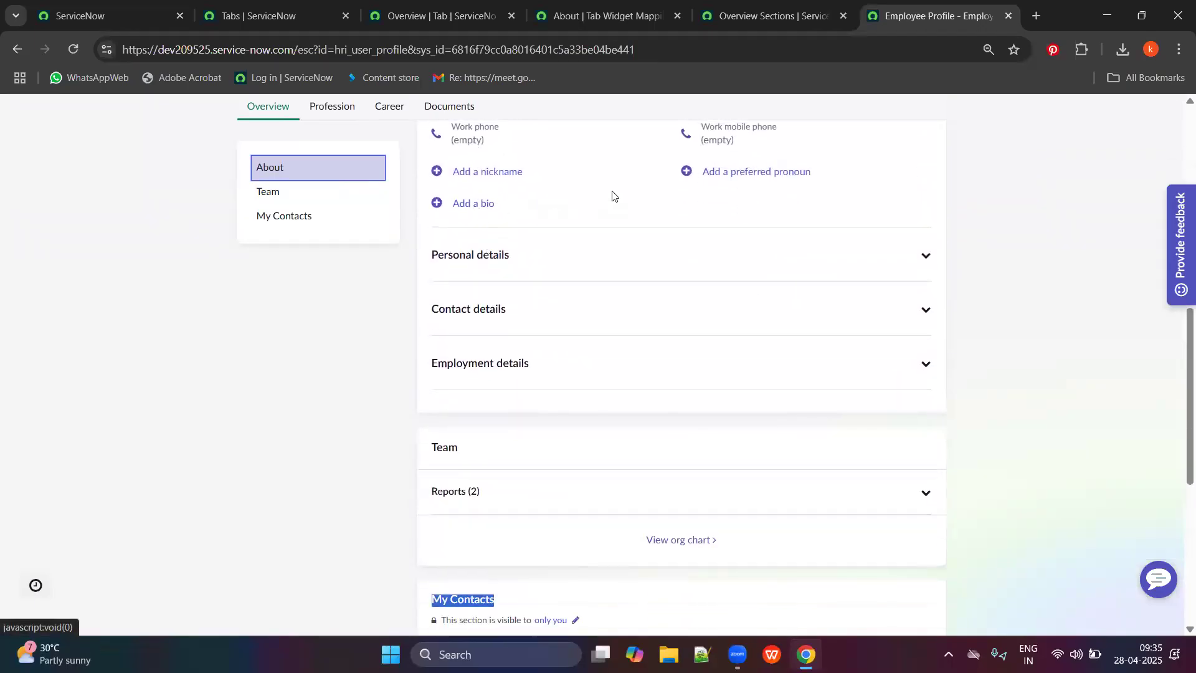
left_click(313, 194)
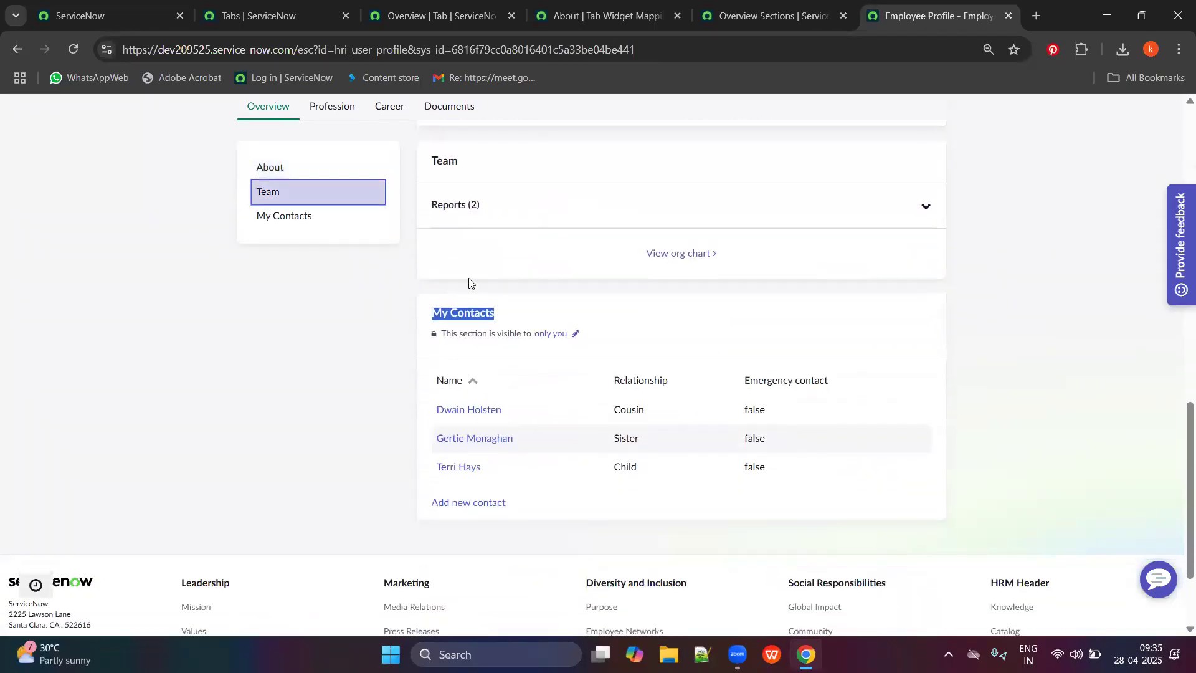
left_click(700, 218)
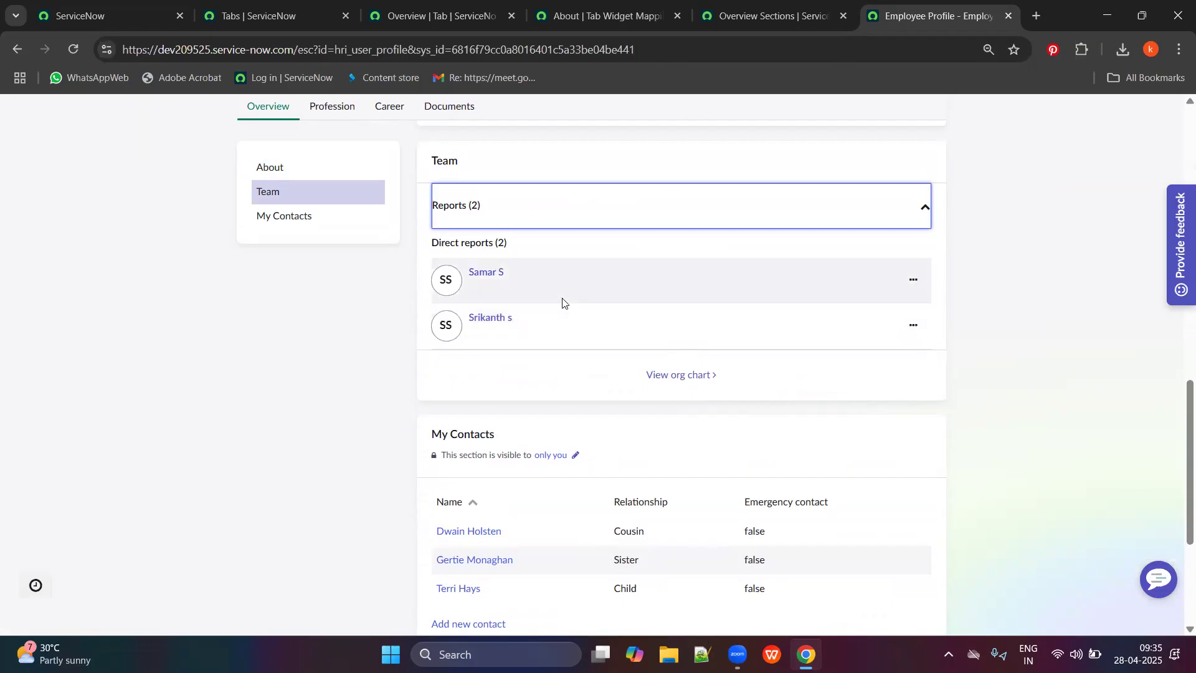
scroll(623, 340, "up", 6)
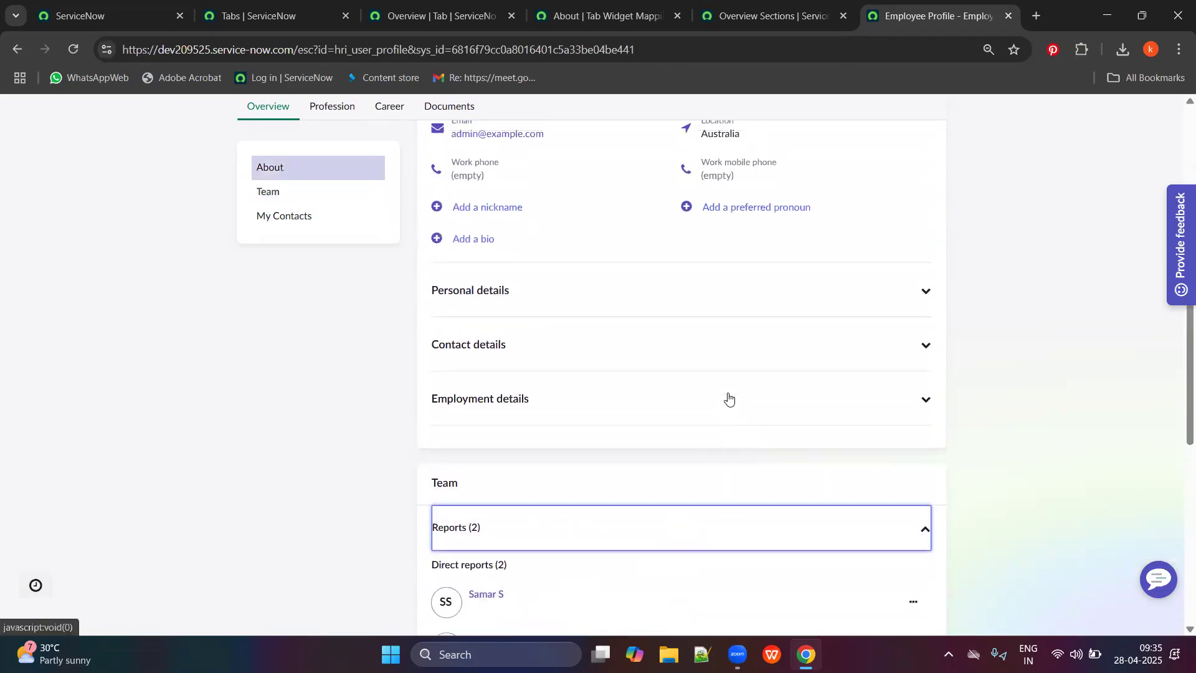
left_click(291, 217)
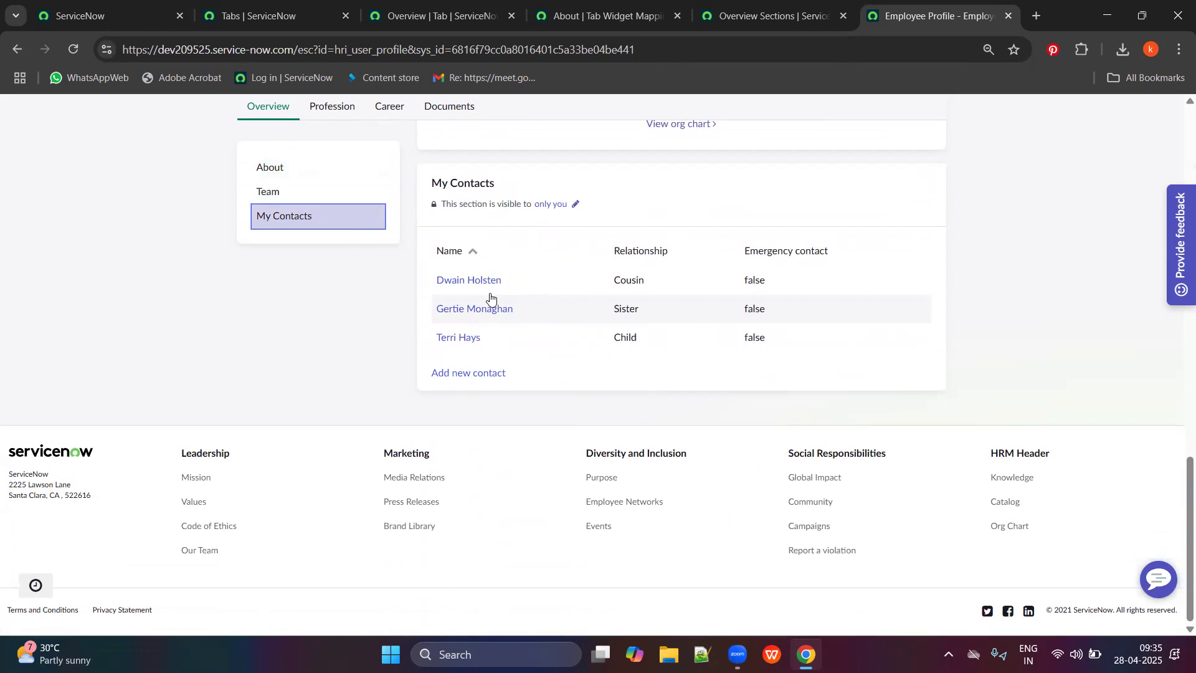
scroll(1130, 356, "up", 15)
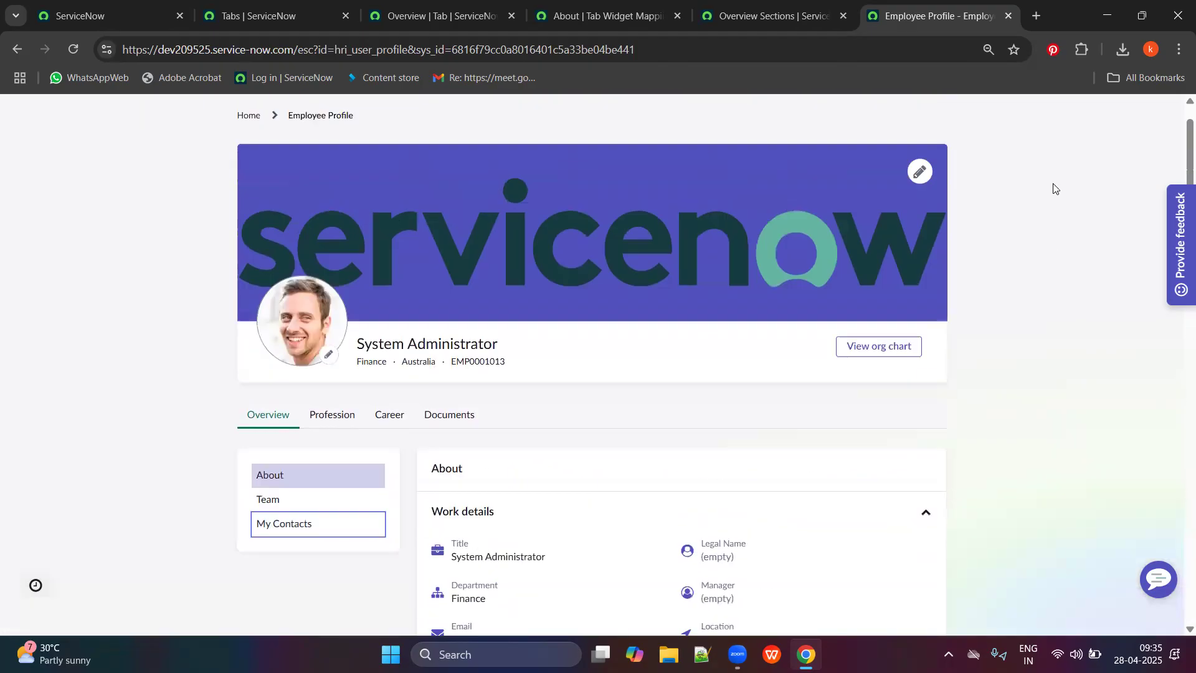
left_click(1131, 113)
Impersonate a recently used employee and open their own profile down to the empty My Contacts section.
left_click(1072, 202)
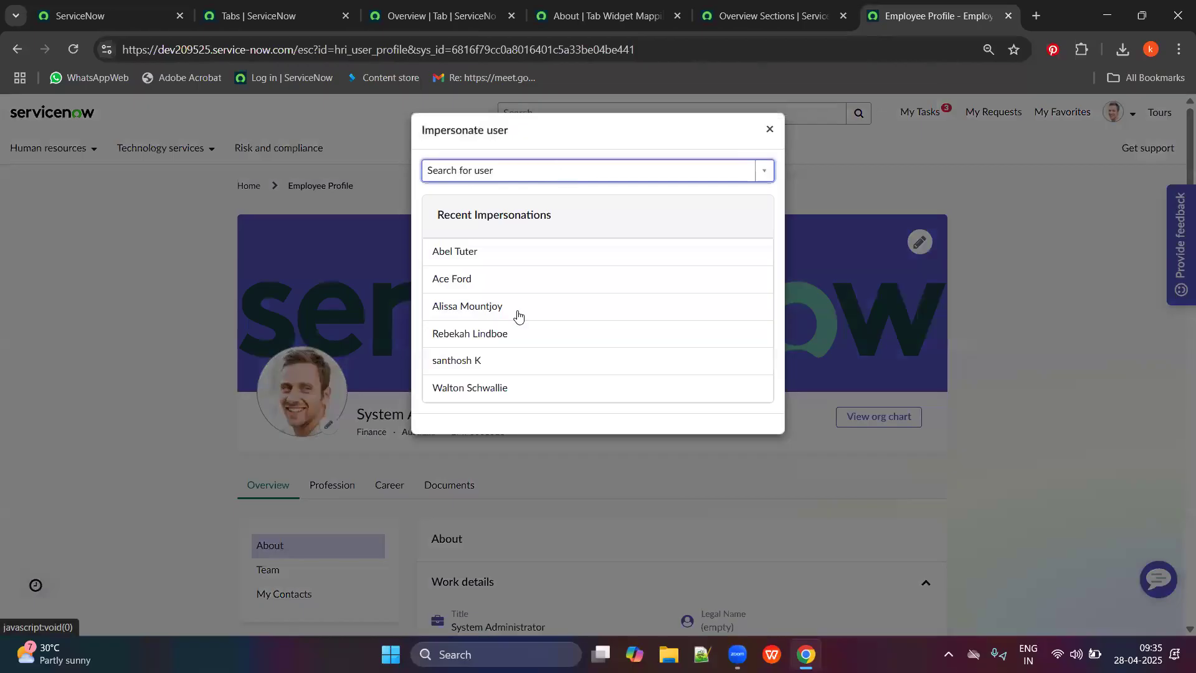
left_click(444, 357)
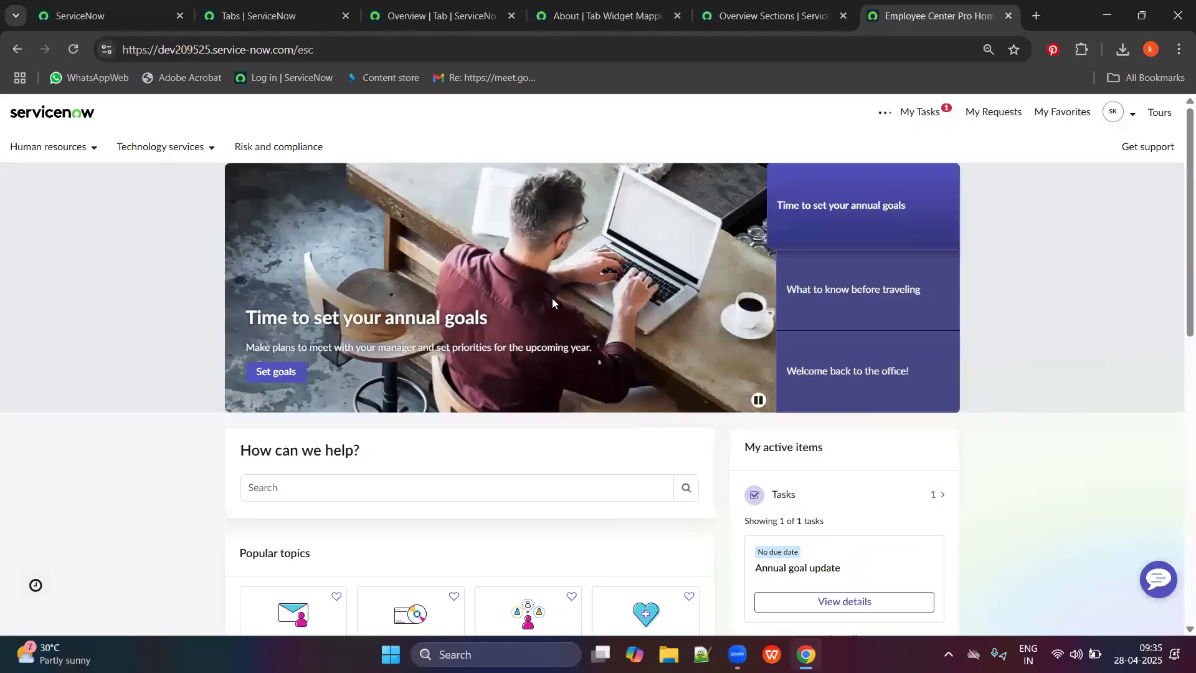
scroll(552, 298, "down", 5)
scroll(810, 280, "up", 5)
left_click(1116, 115)
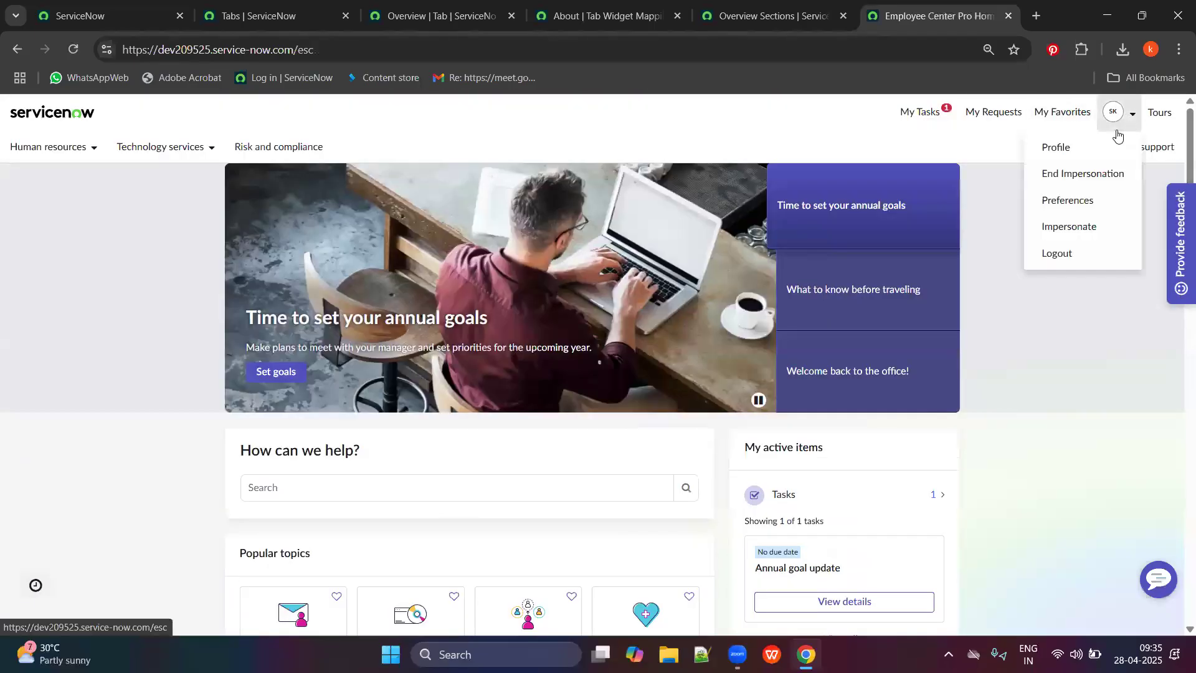
left_click(1056, 148)
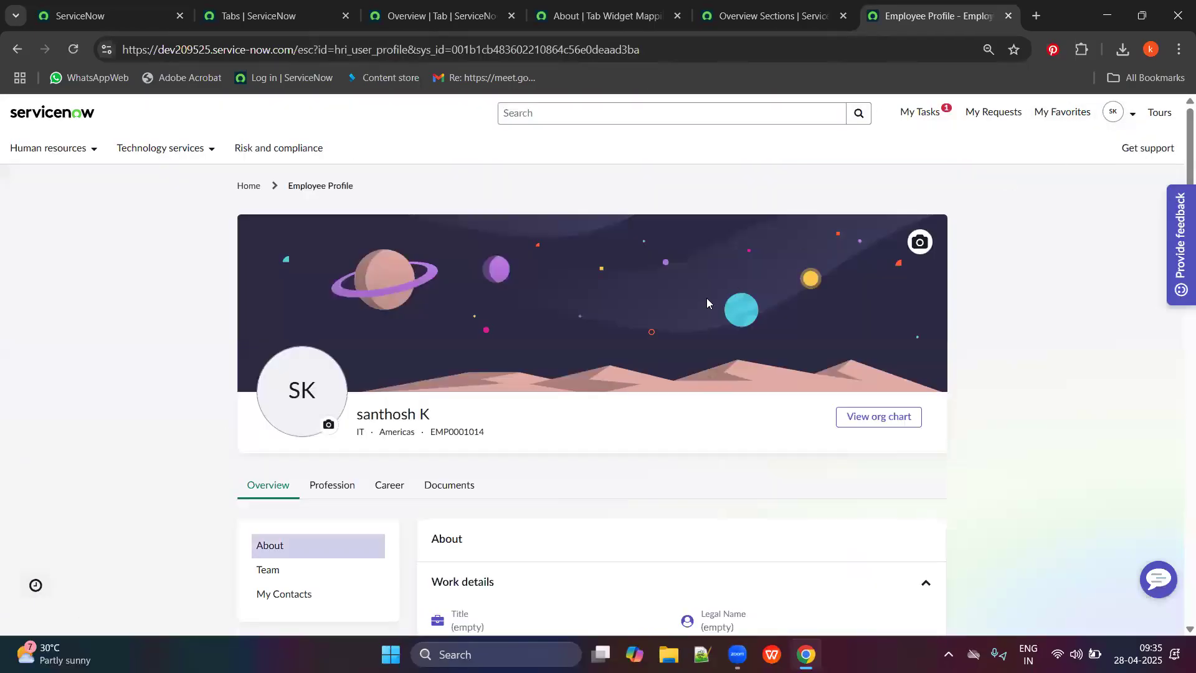
scroll(706, 303, "down", 10)
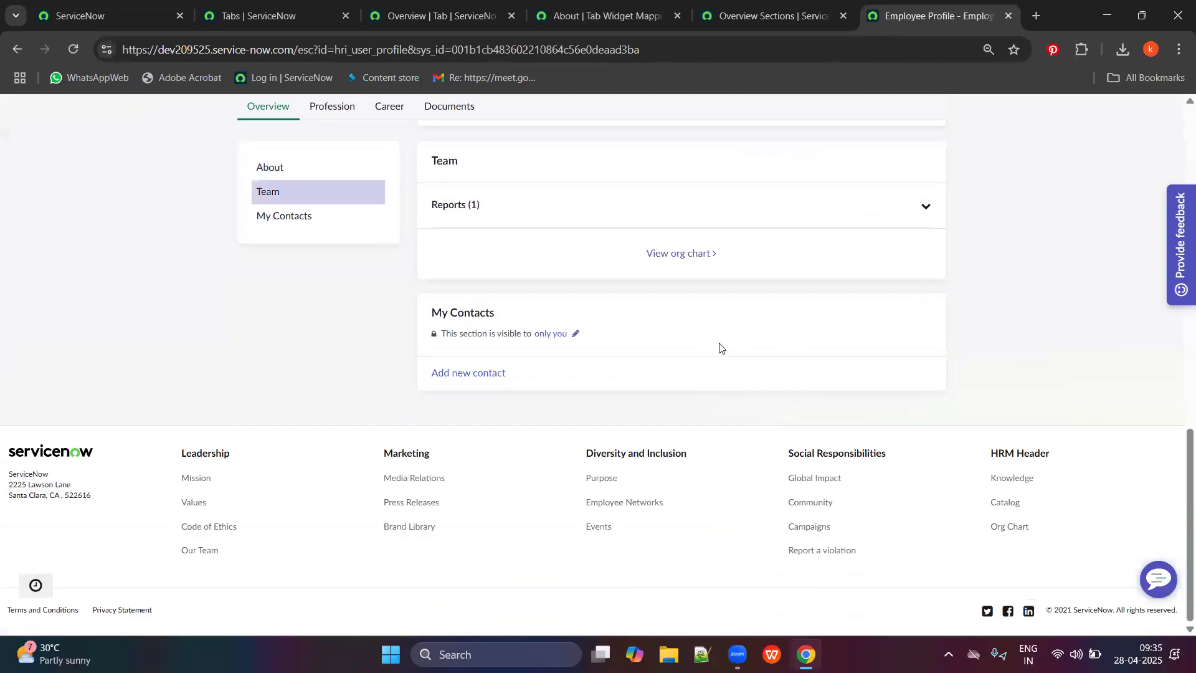
Change My Contacts visibility from 'only you' to Everyone and save.
left_click(576, 337)
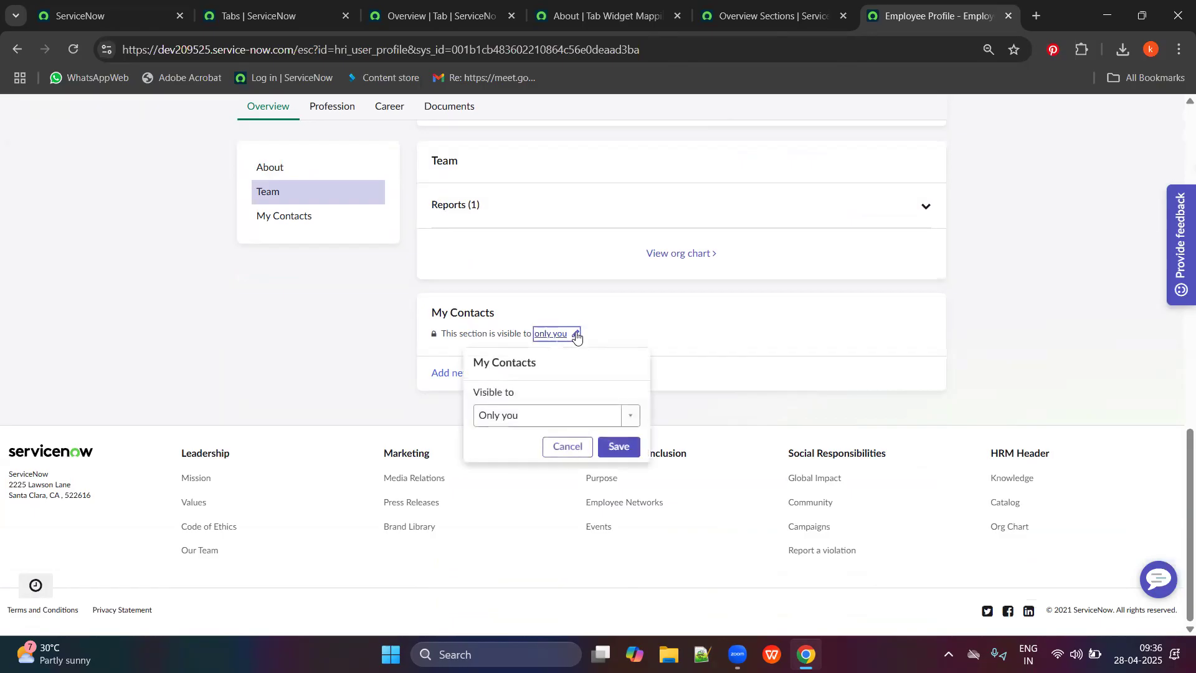
left_click(589, 416)
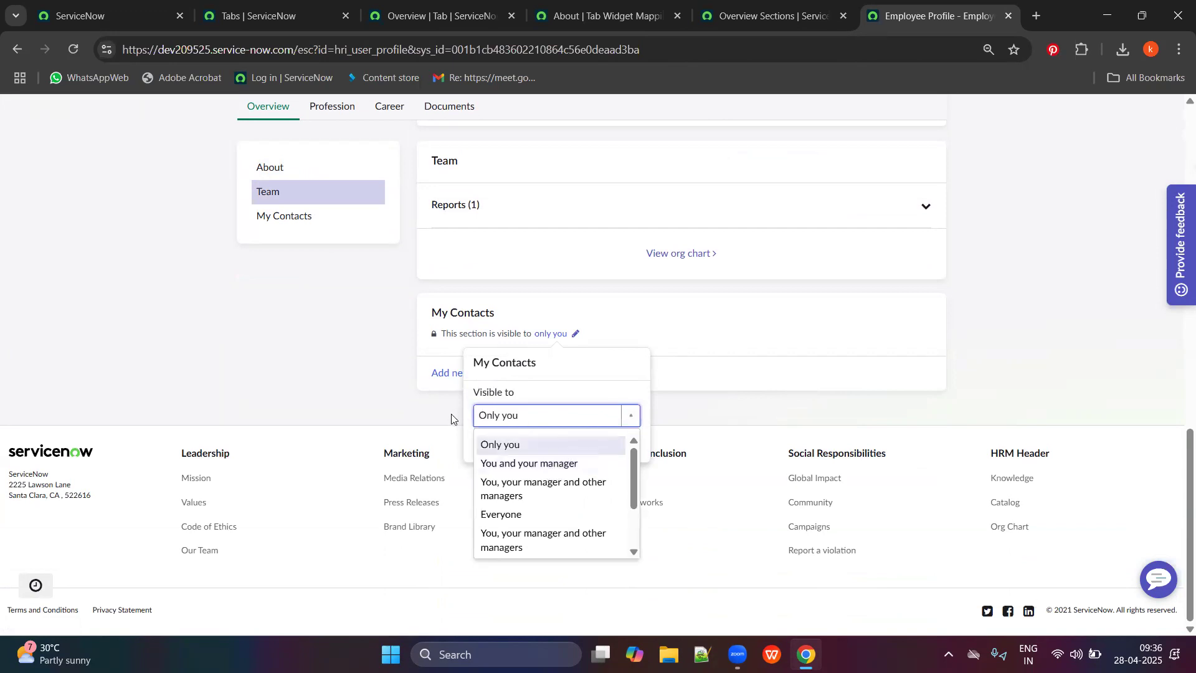
scroll(567, 529, "down", 2)
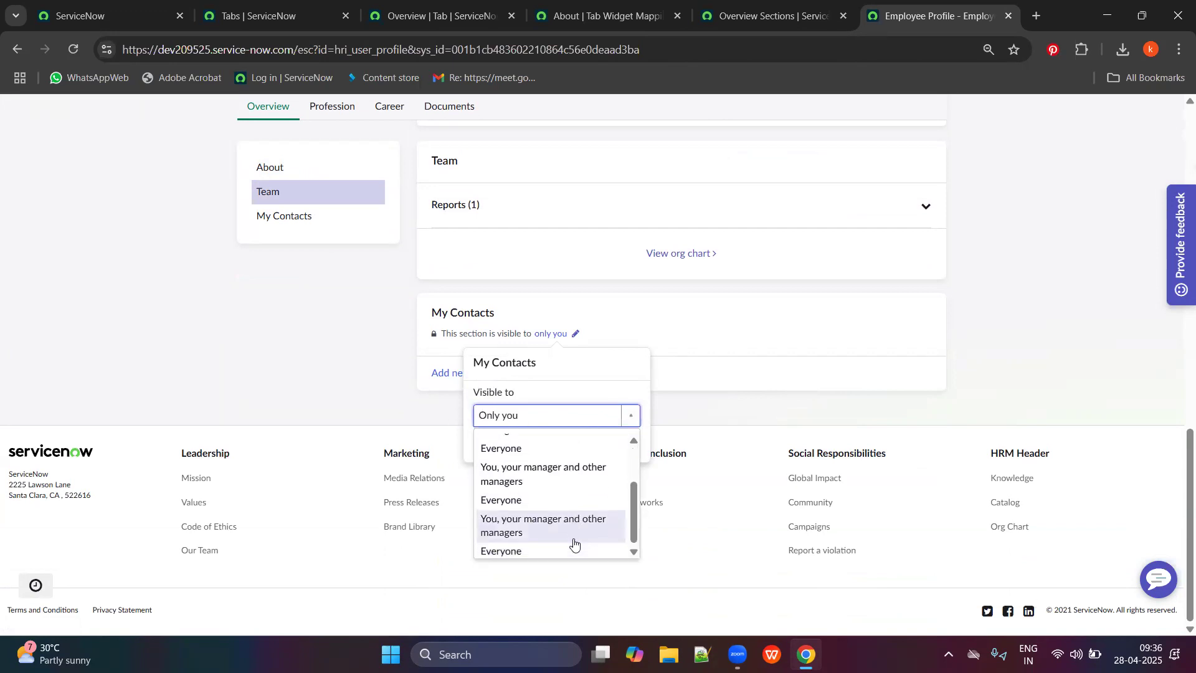
left_click(497, 547)
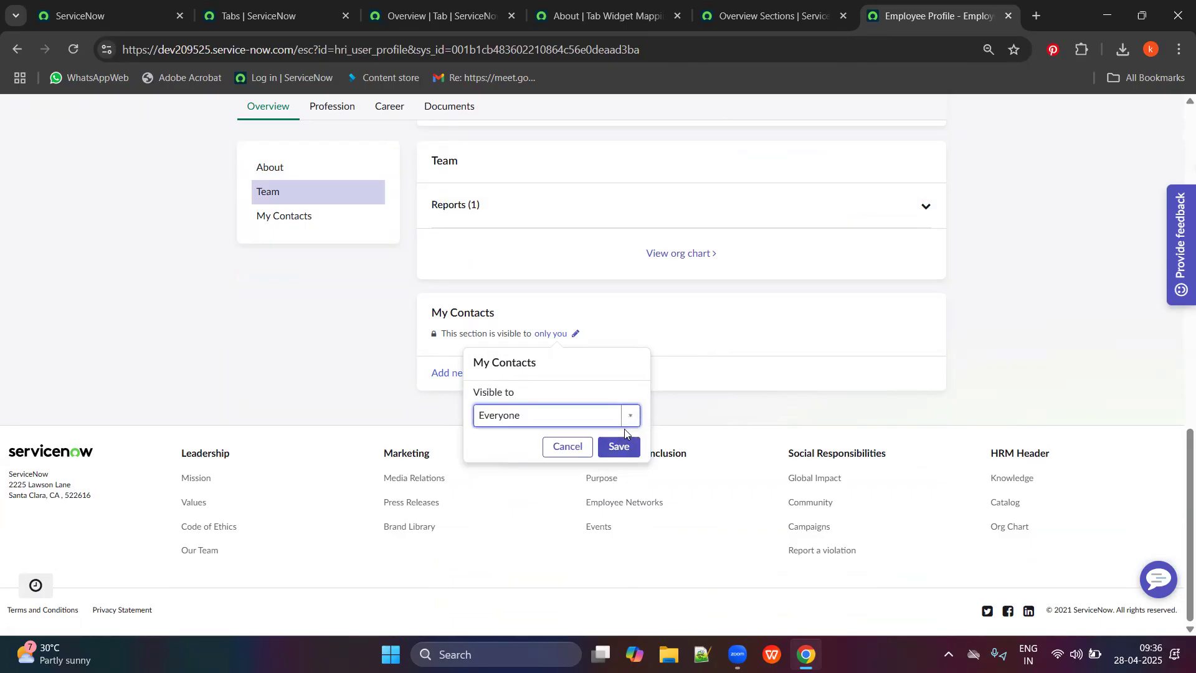
left_click(620, 447)
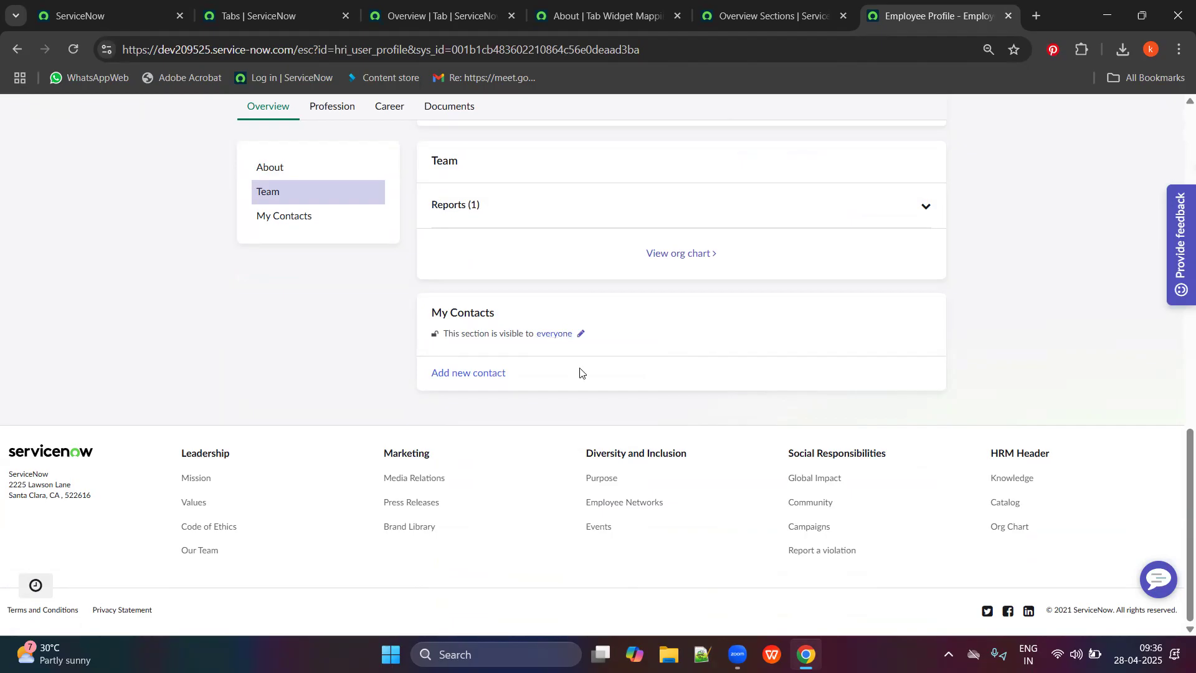
Compare My Contacts' Employee-only access on the Overview record with the About widget mapping.
scroll(512, 360, "up", 5)
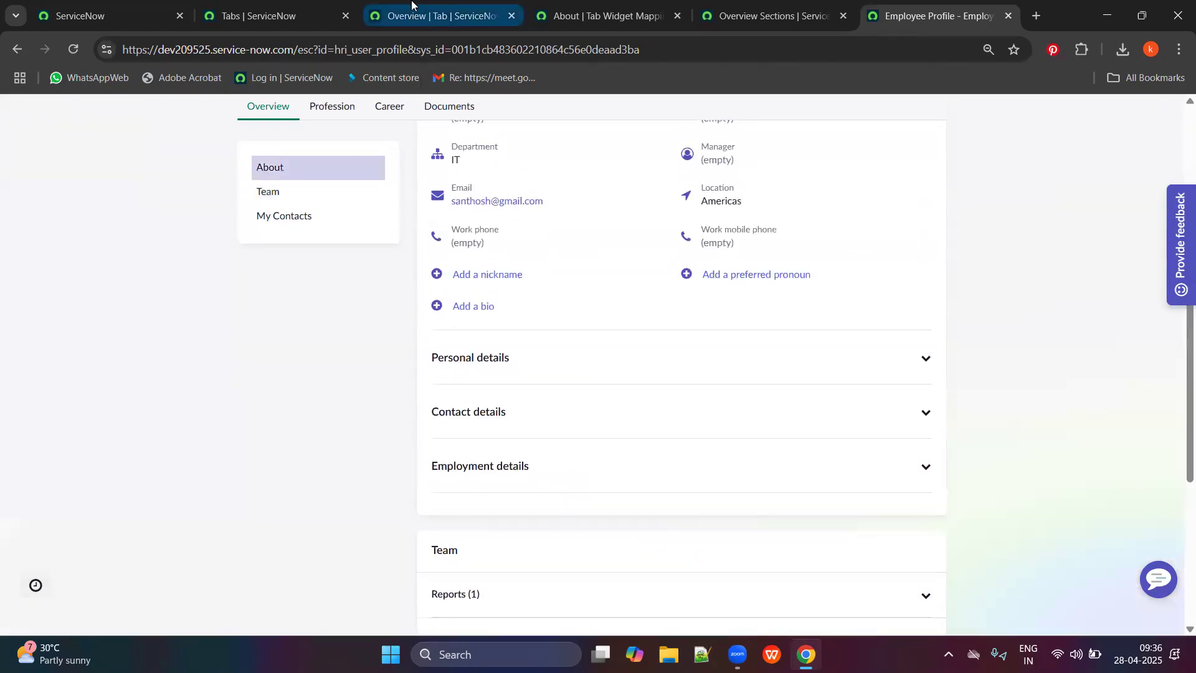
left_click(436, 15)
left_click_drag(305, 387, 229, 395)
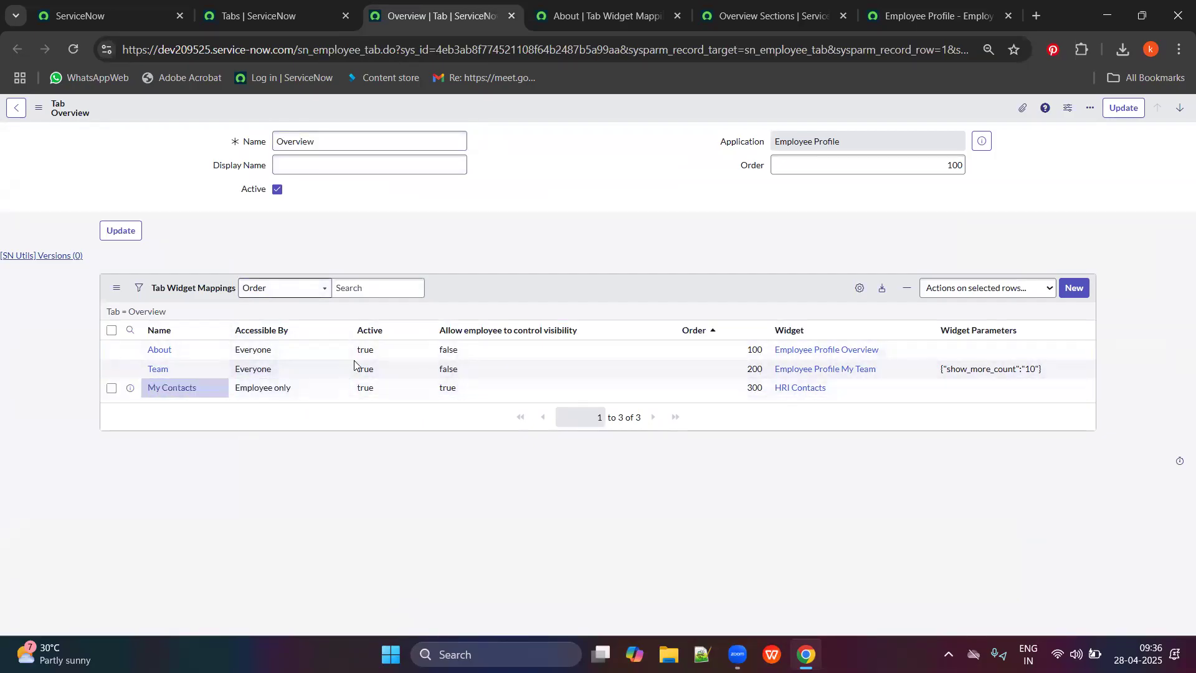
left_click(550, 6)
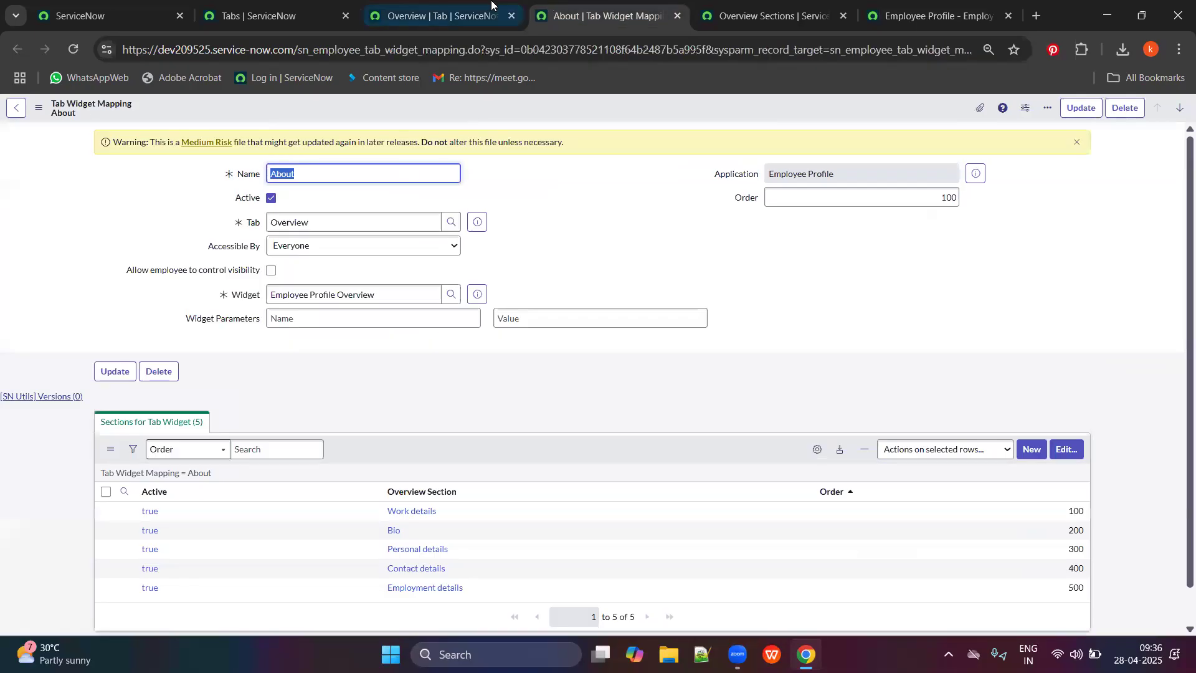
left_click(492, 5)
key("ctrl+Tab")
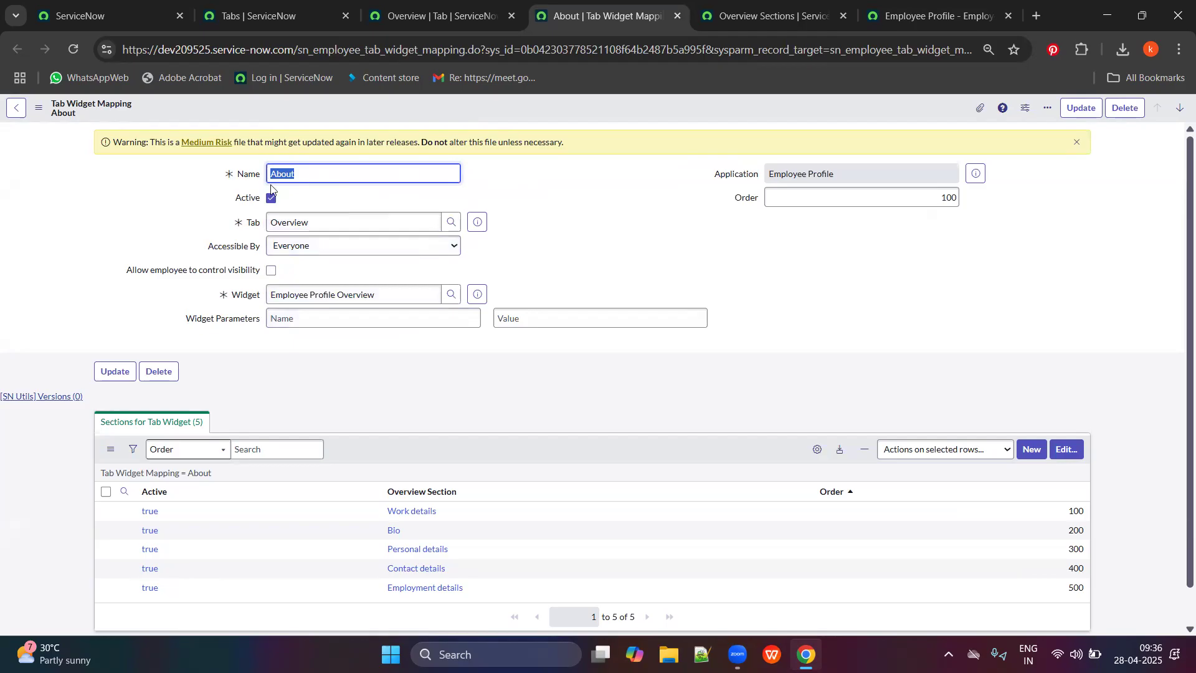
left_click(341, 180)
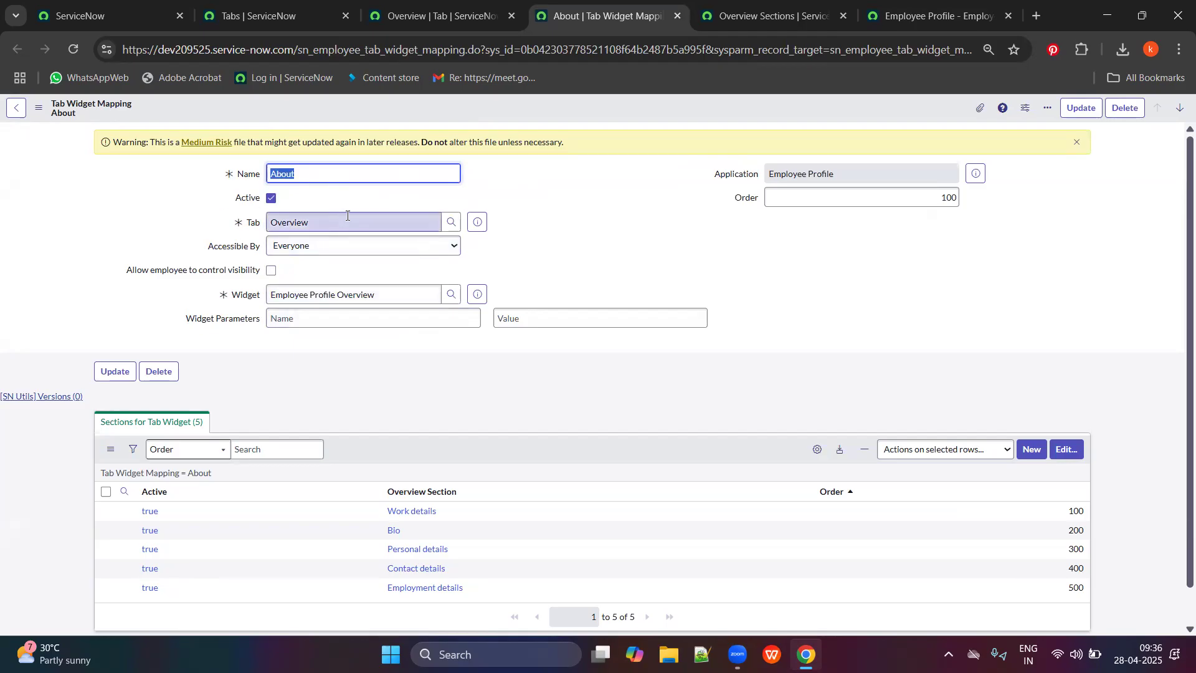
left_click(498, 3)
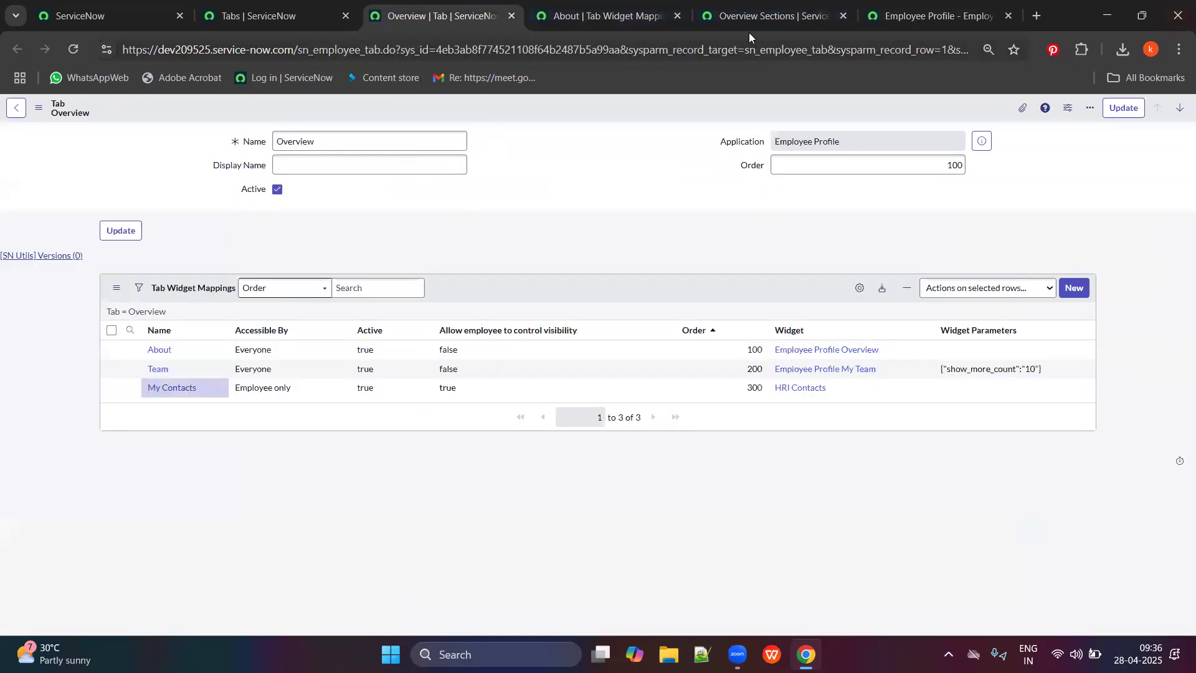
left_click(884, 19)
scroll(487, 279, "up", 5)
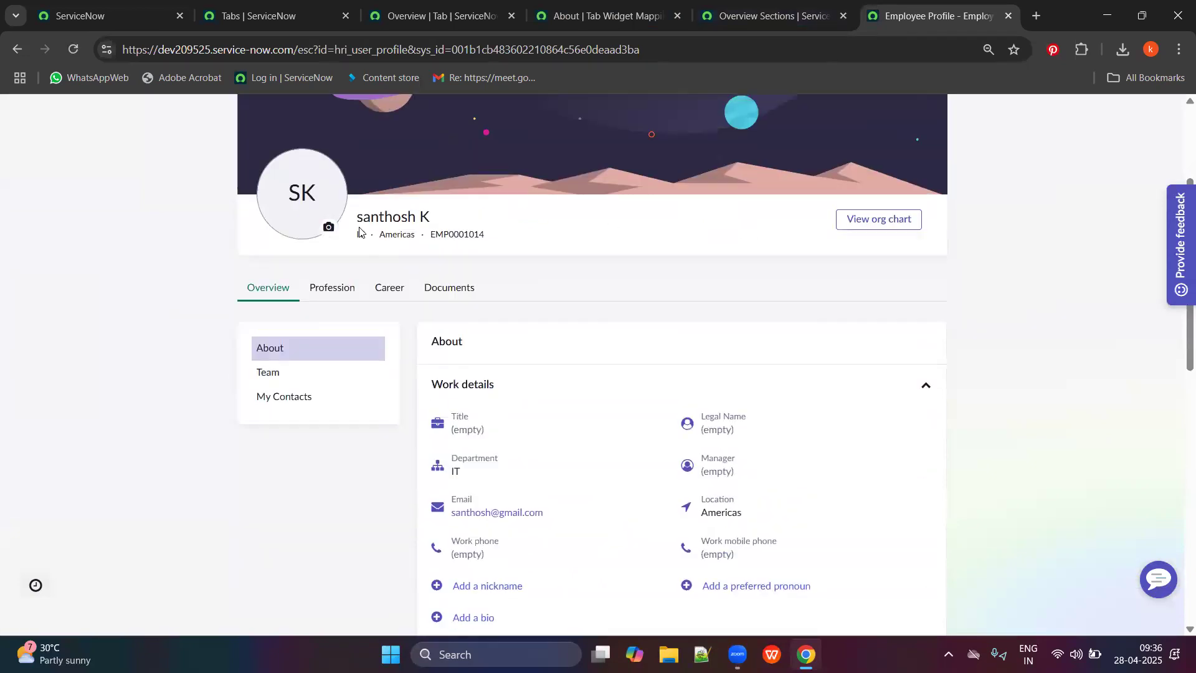
left_click(464, 9)
left_click(530, 6)
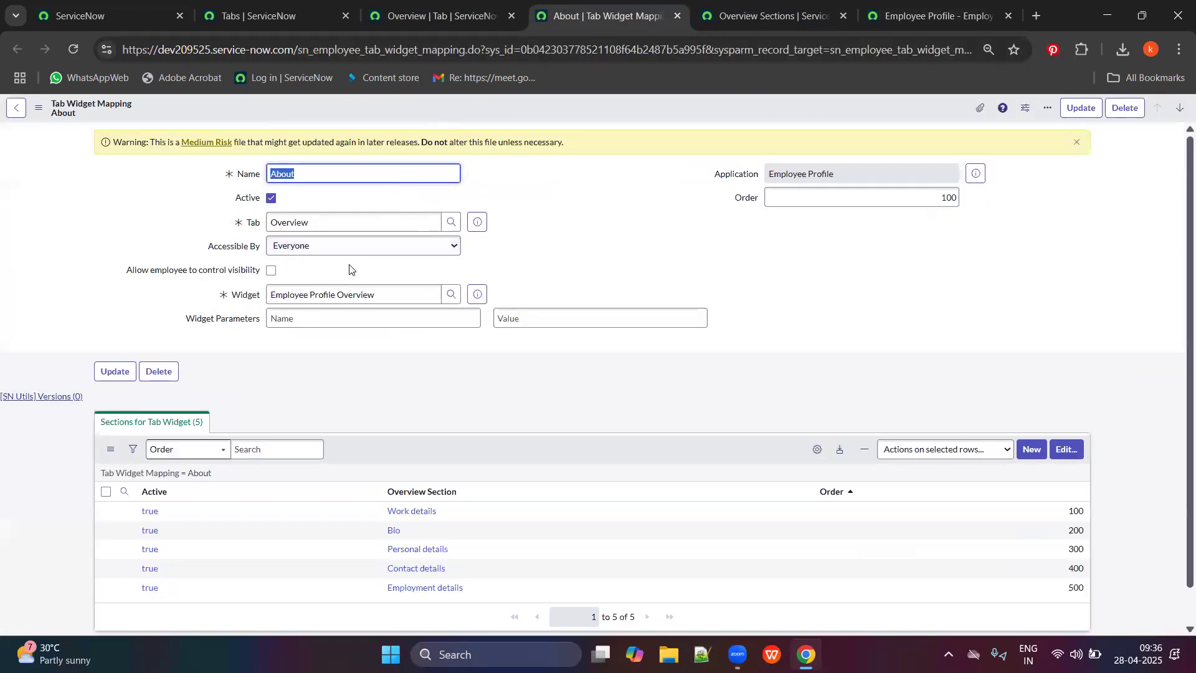
Confirm the About mapping keeps Everyone access and preview its Employee Profile Overview widget.
left_click_drag(319, 223, 250, 223)
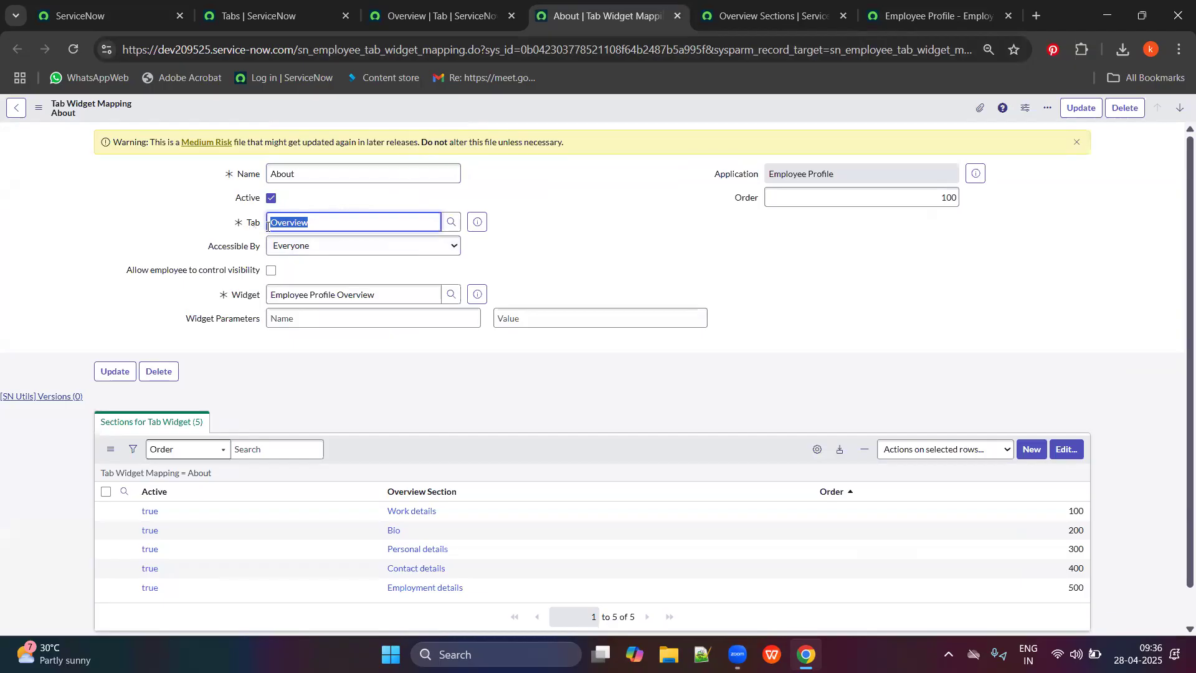
left_click(288, 174)
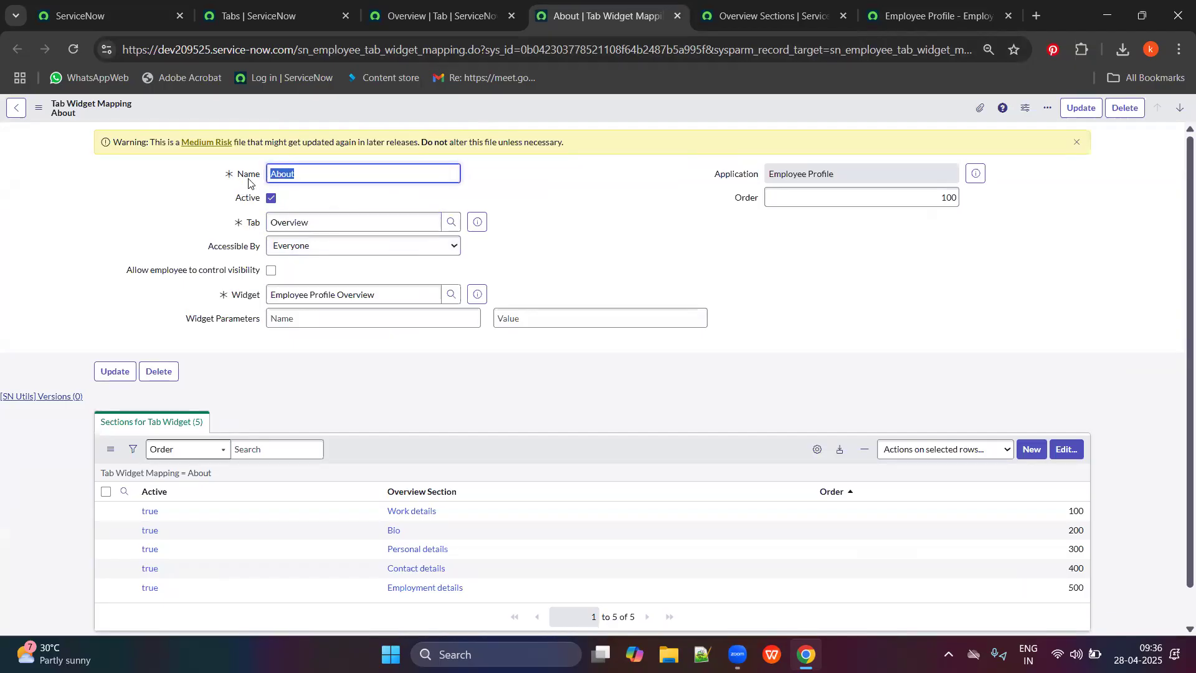
left_click(326, 249)
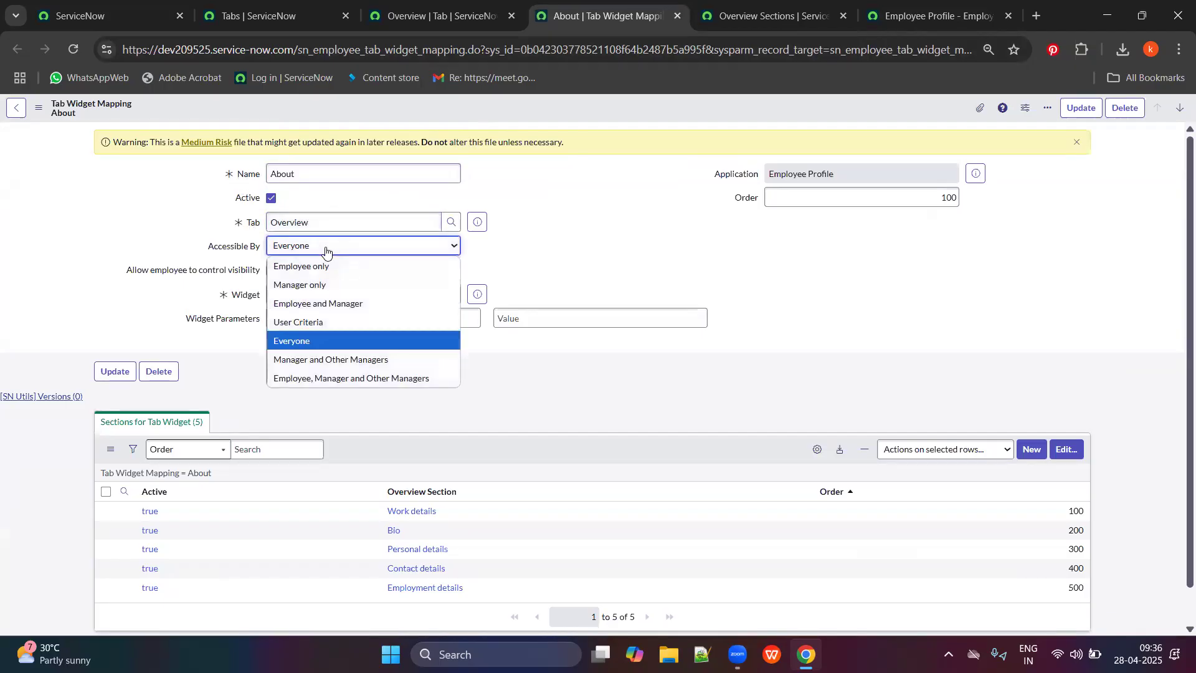
left_click(309, 342)
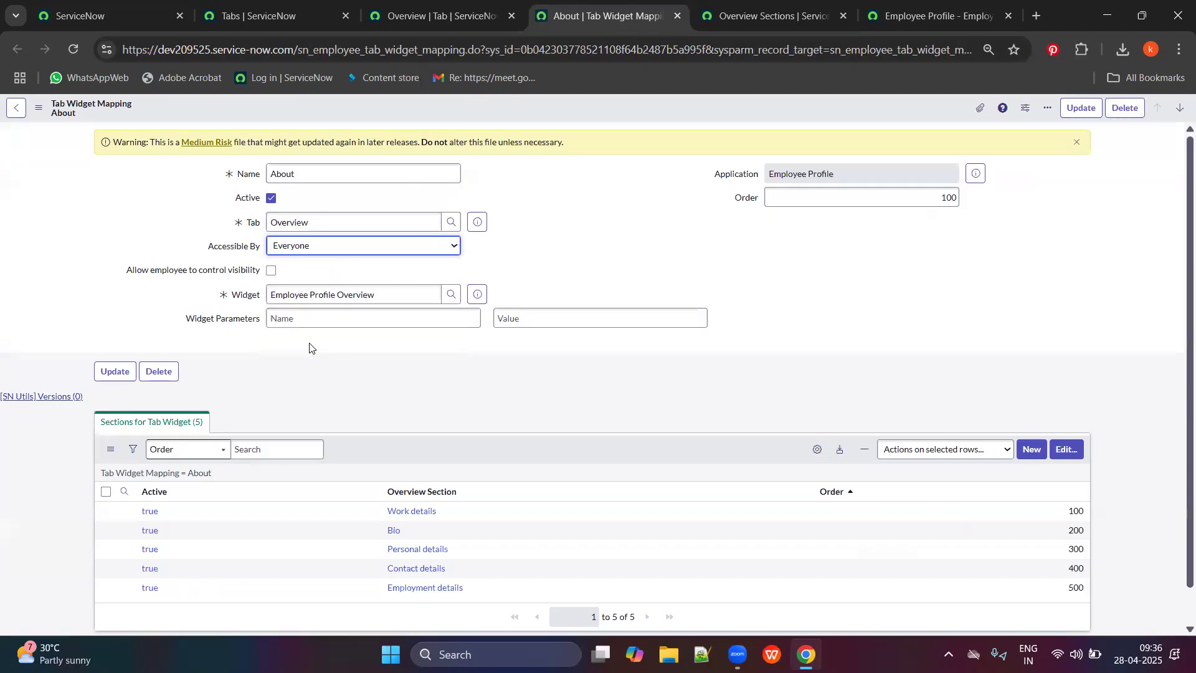
left_click(353, 246)
left_click(69, 208)
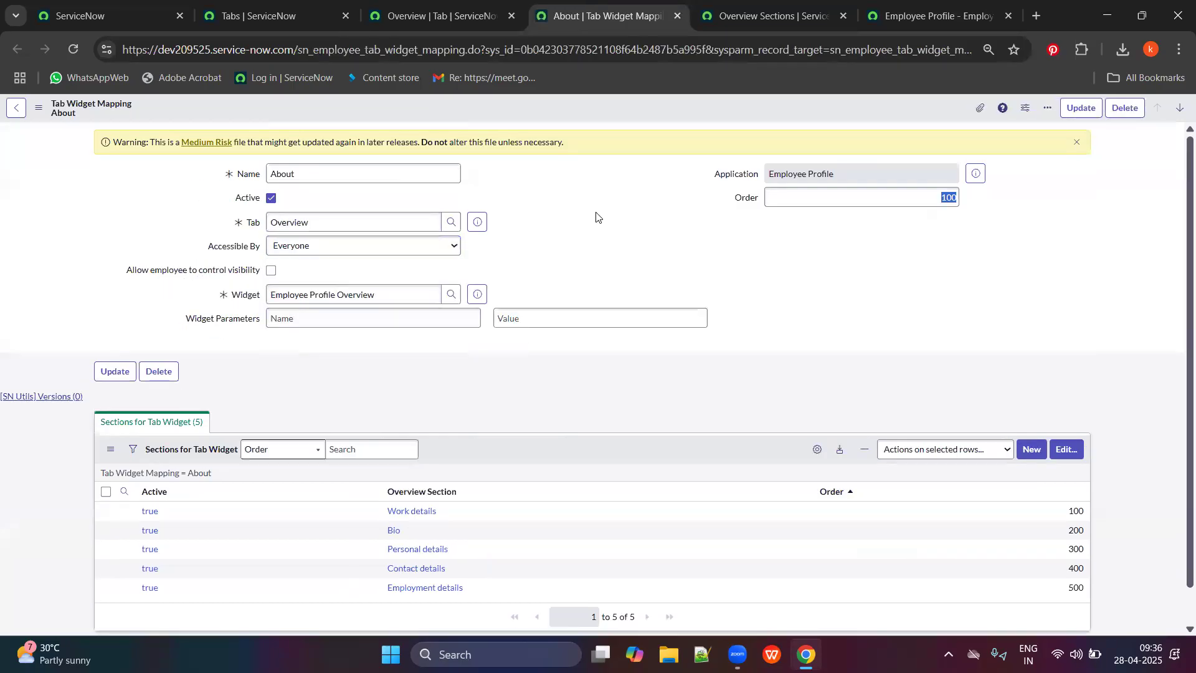
left_click(373, 247)
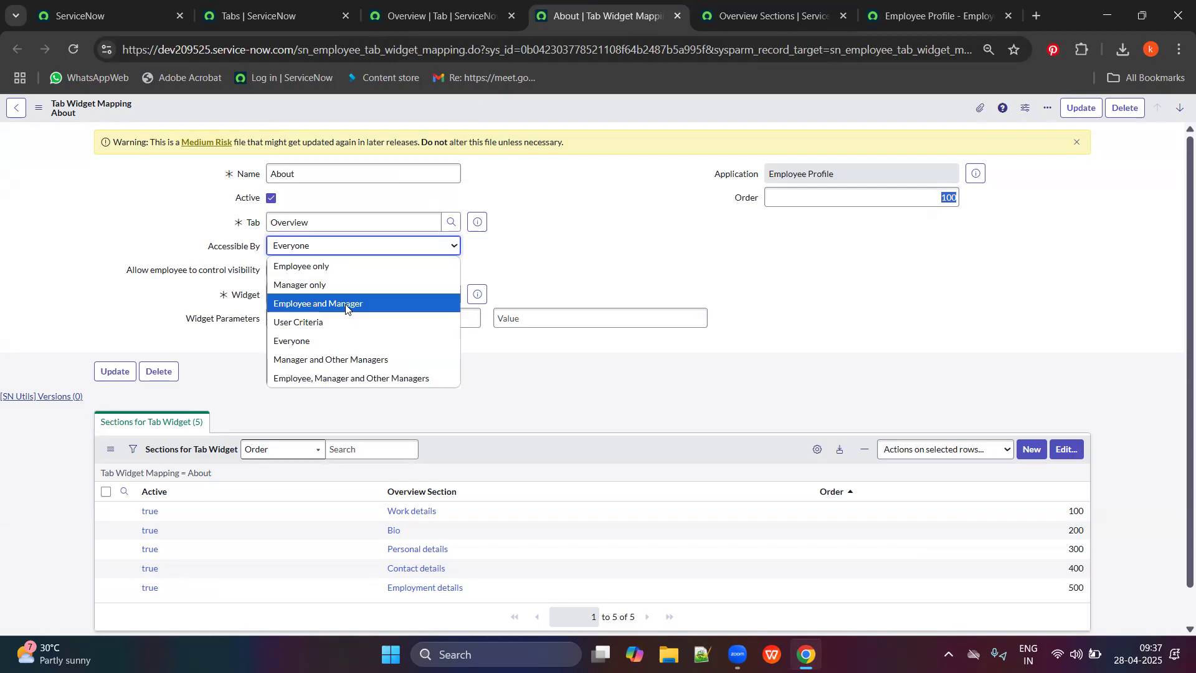
left_click(367, 240)
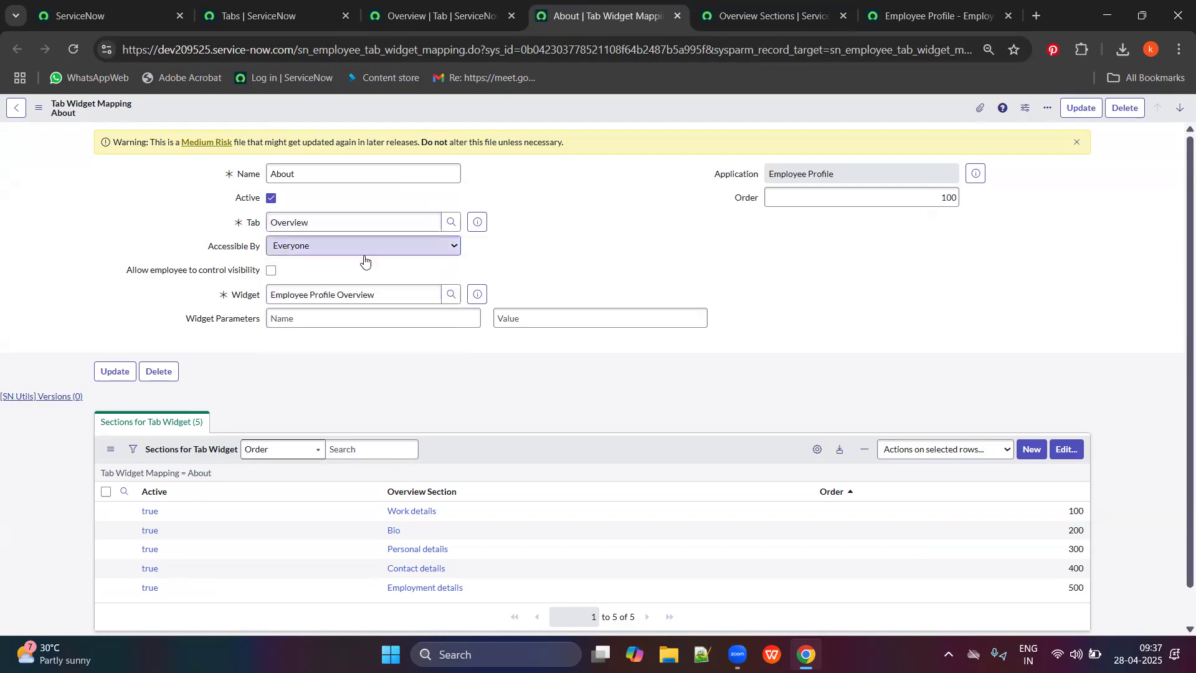
left_click_drag(376, 295, 256, 326)
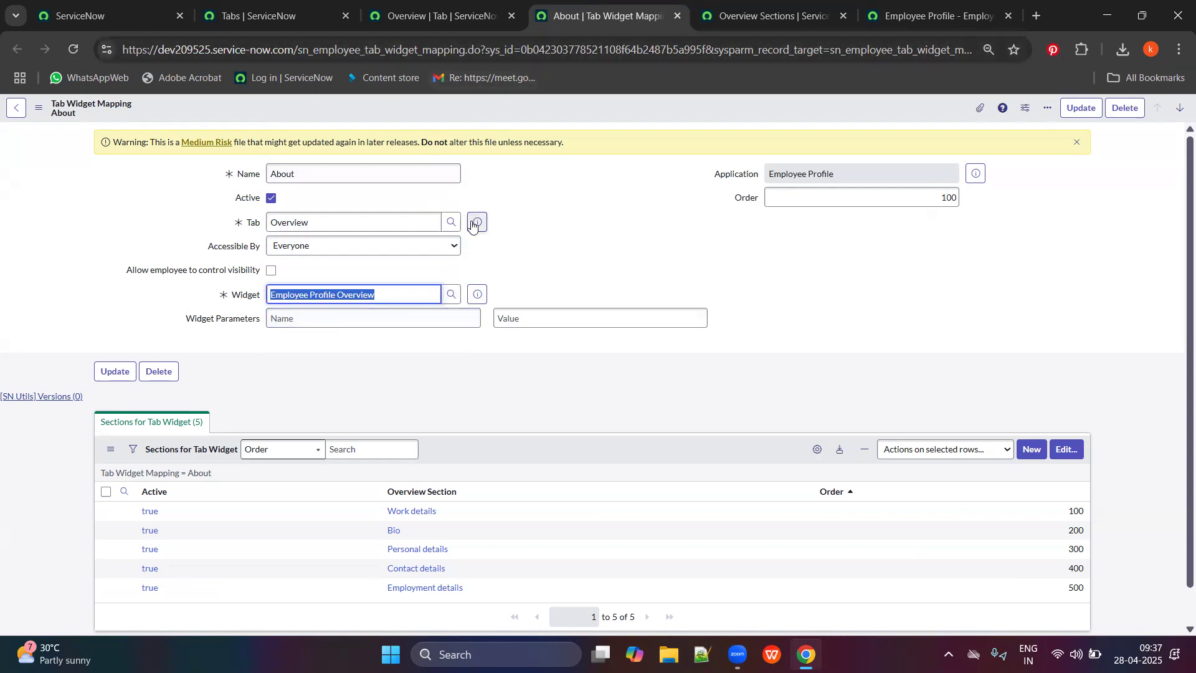
left_click(479, 294)
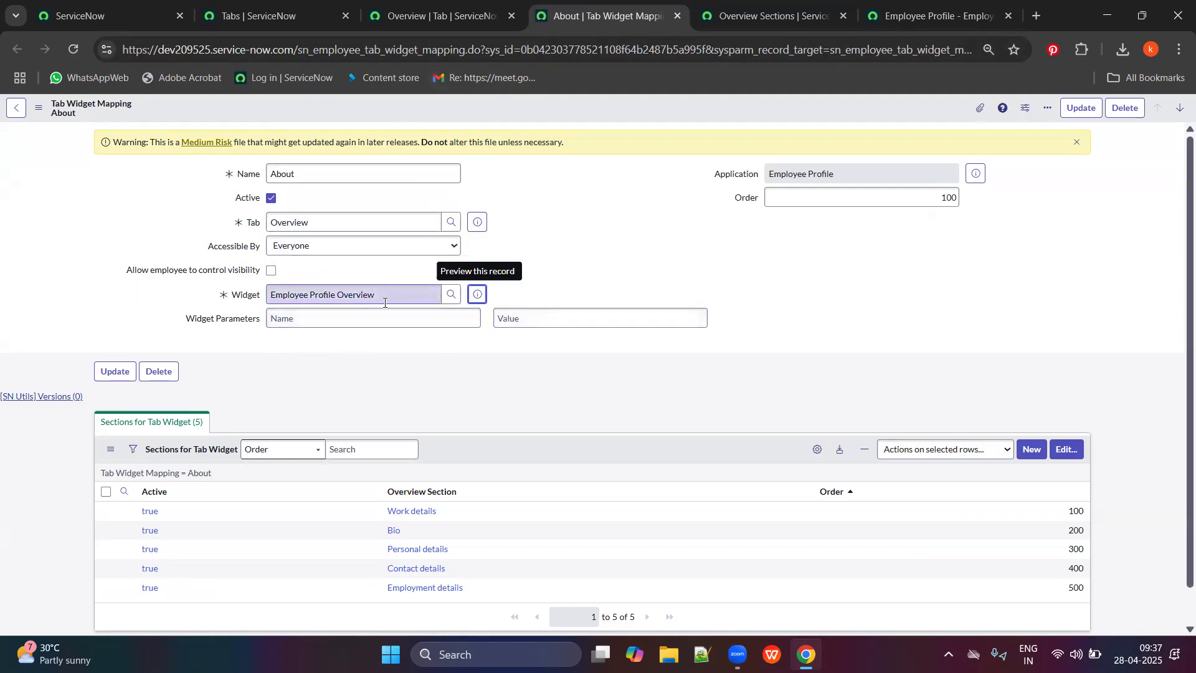
scroll(168, 340, "down", 1)
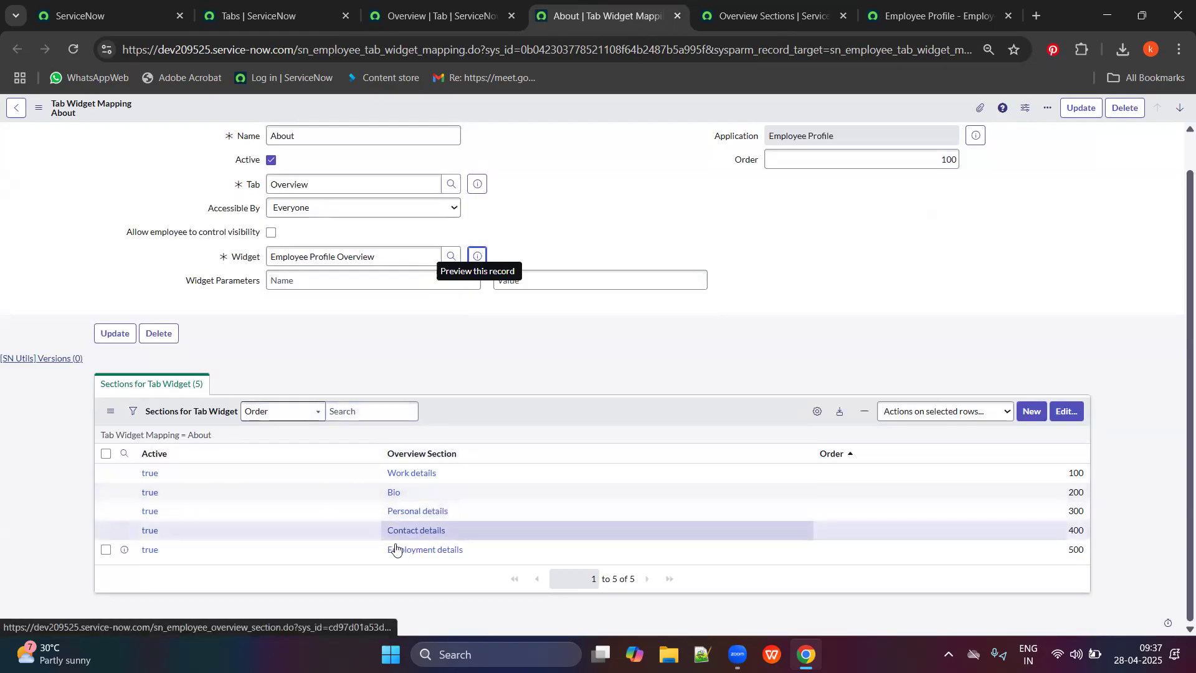
left_click(964, 18)
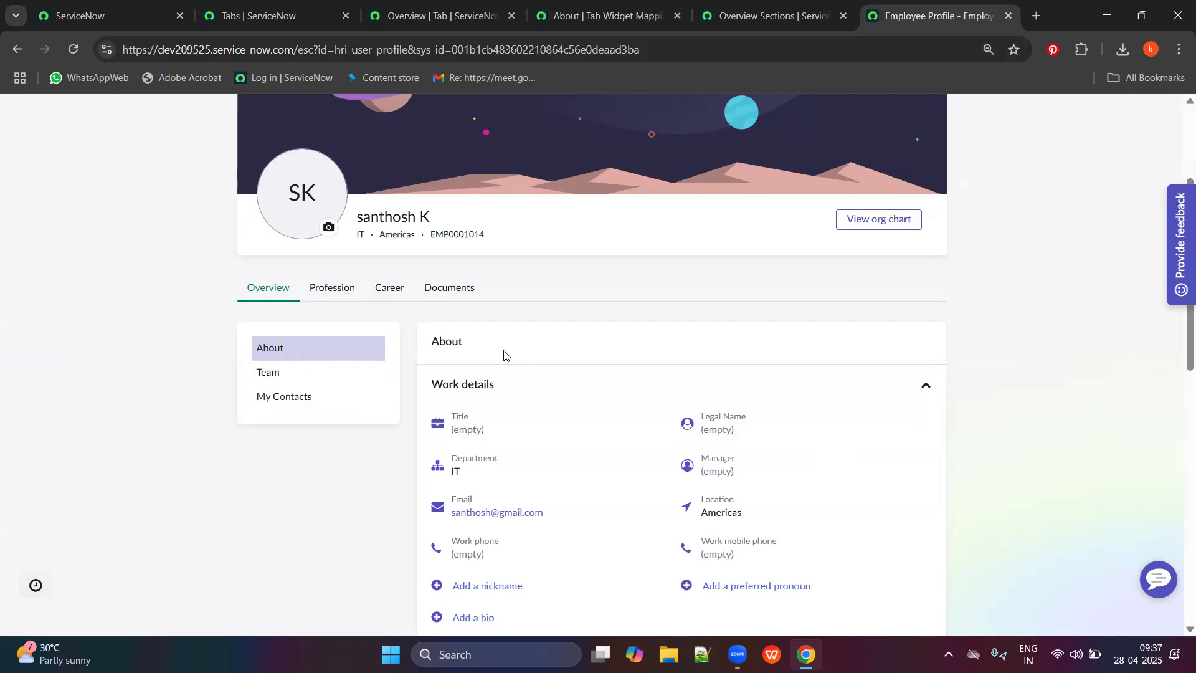
Expand and collapse the profile's Contact, Employment and Personal details sections.
scroll(504, 355, "down", 1)
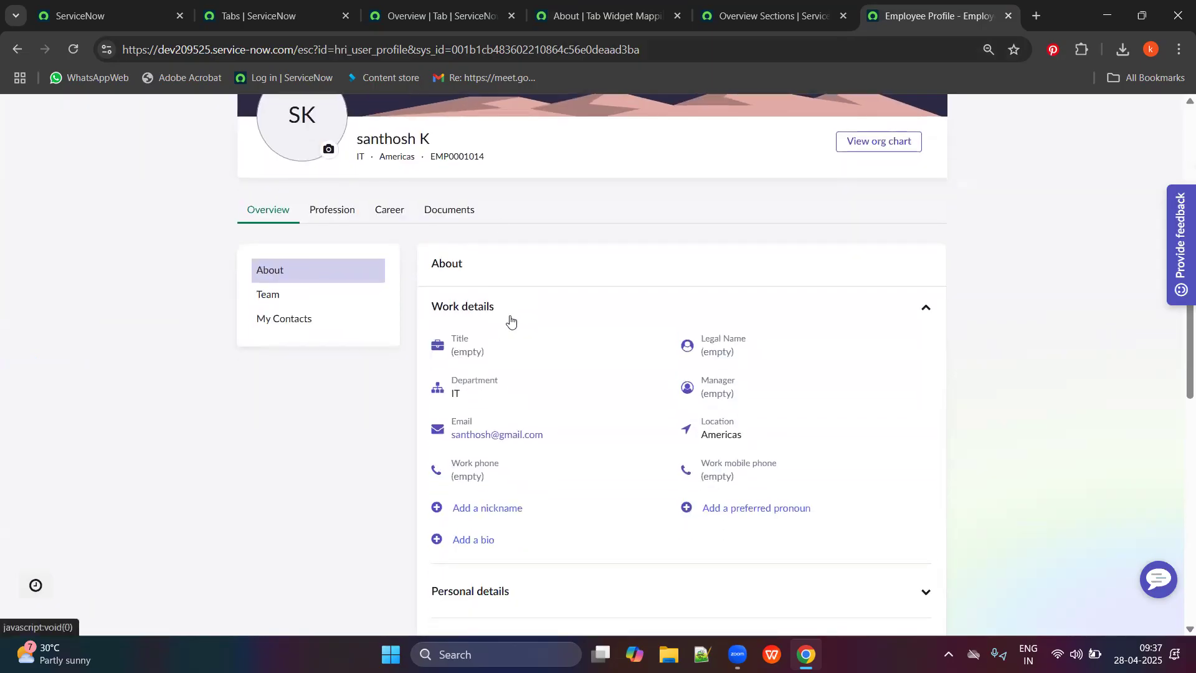
scroll(536, 340, "down", 4)
scroll(582, 430, "up", 4)
scroll(556, 245, "down", 1)
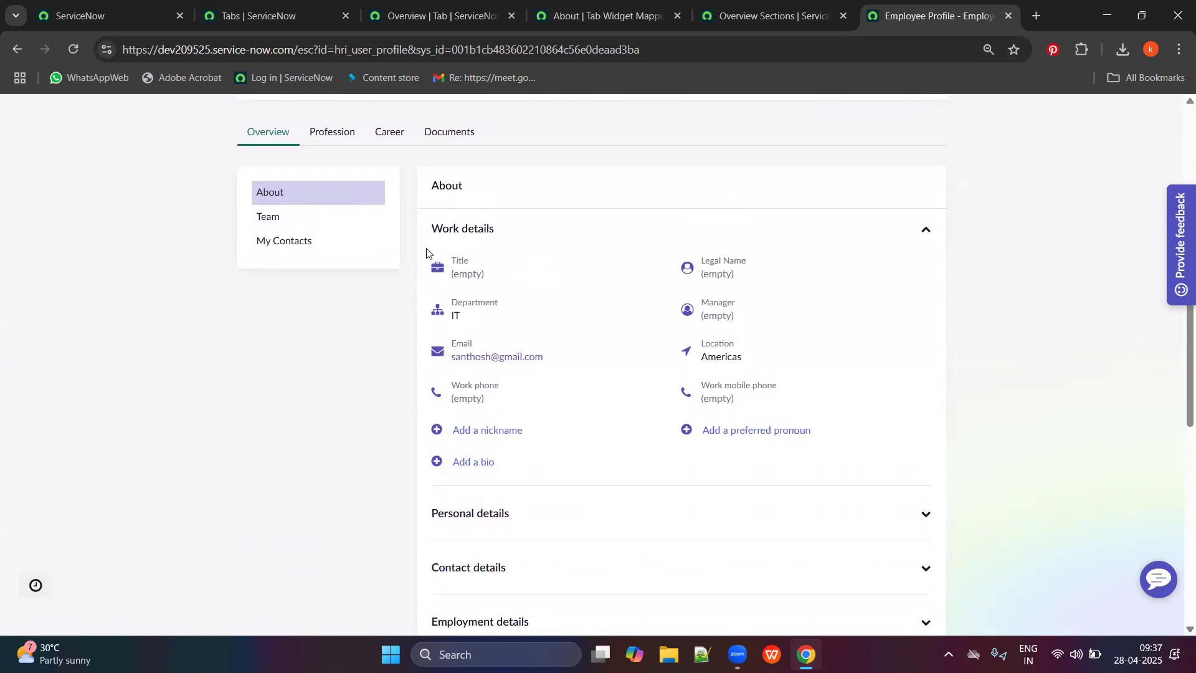
scroll(669, 296, "down", 2)
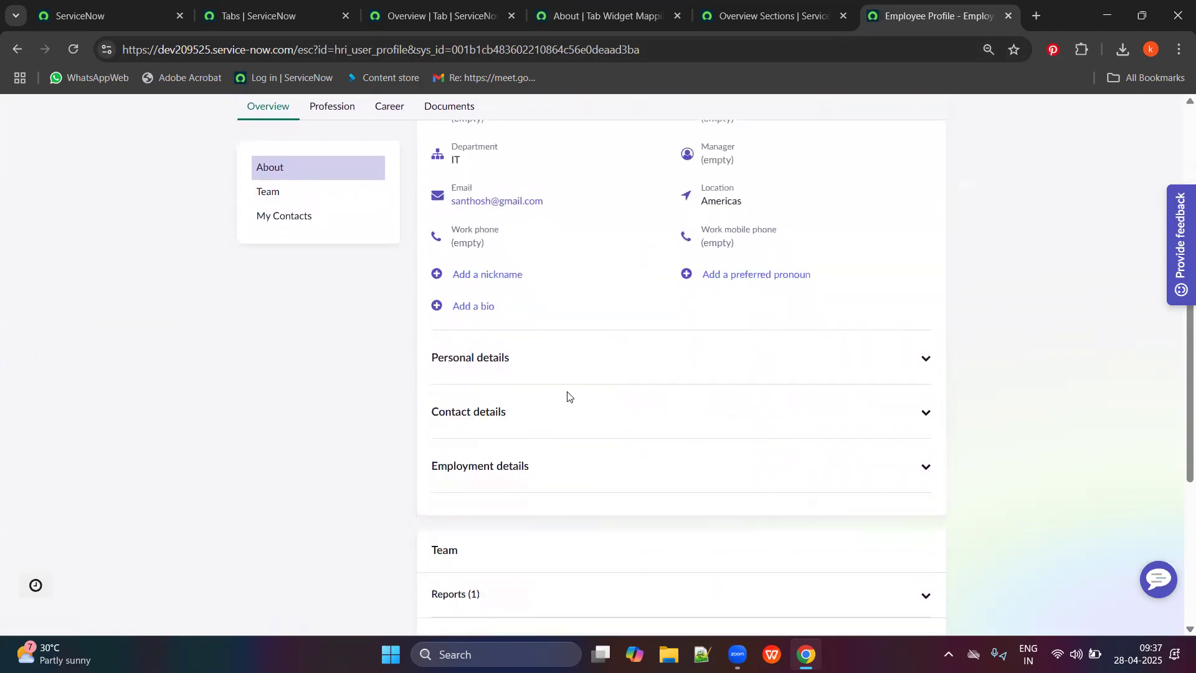
left_click(564, 411)
left_click(565, 406)
left_click(537, 472)
left_click(539, 472)
left_click(555, 368)
left_click(564, 370)
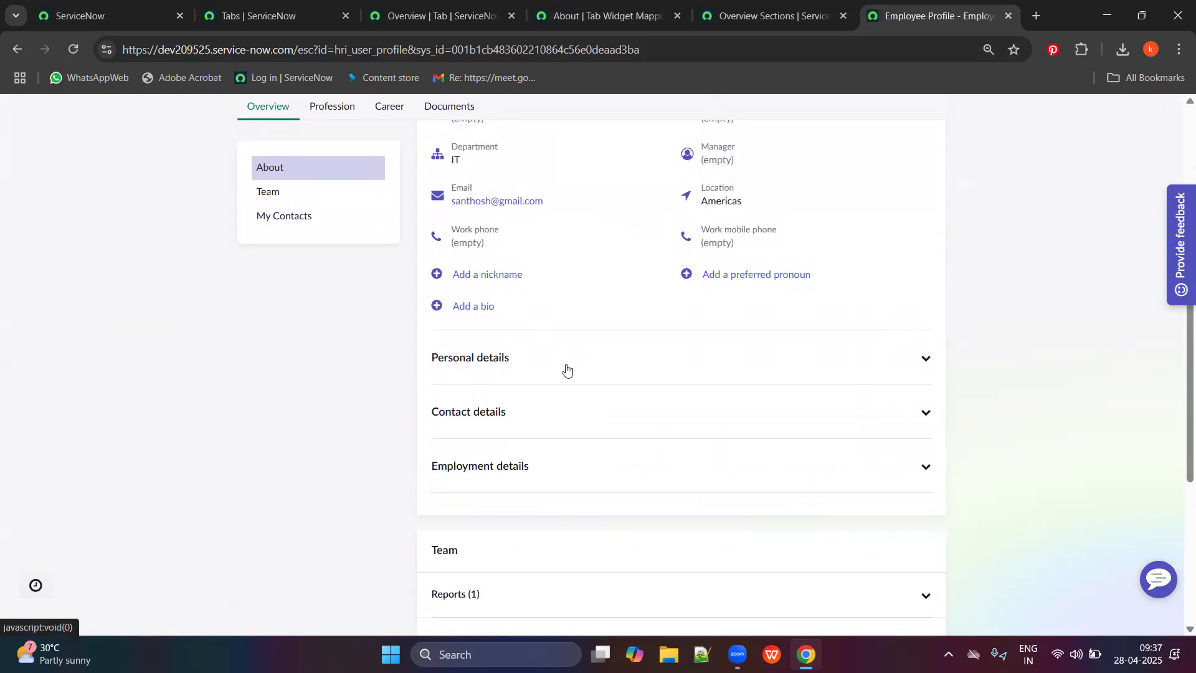
End the impersonation from the avatar menu, returning to the Employee Center home page.
scroll(558, 358, "down", 1)
scroll(560, 375, "up", 3)
scroll(563, 374, "up", 2)
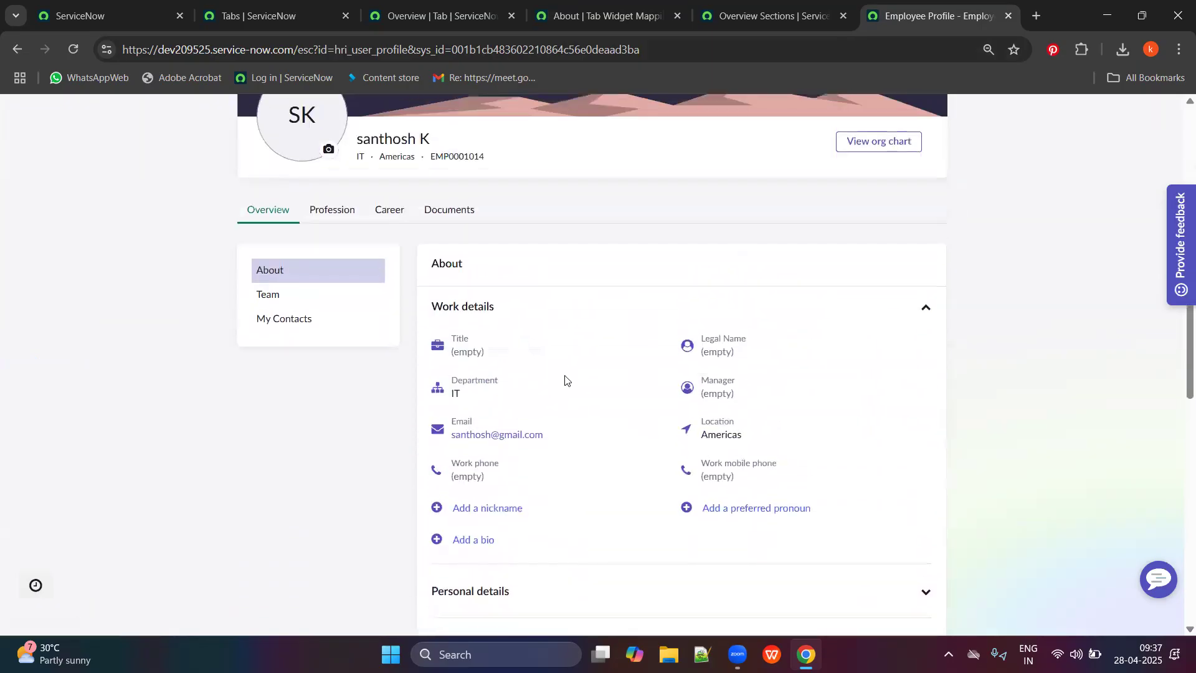
scroll(502, 324, "up", 2)
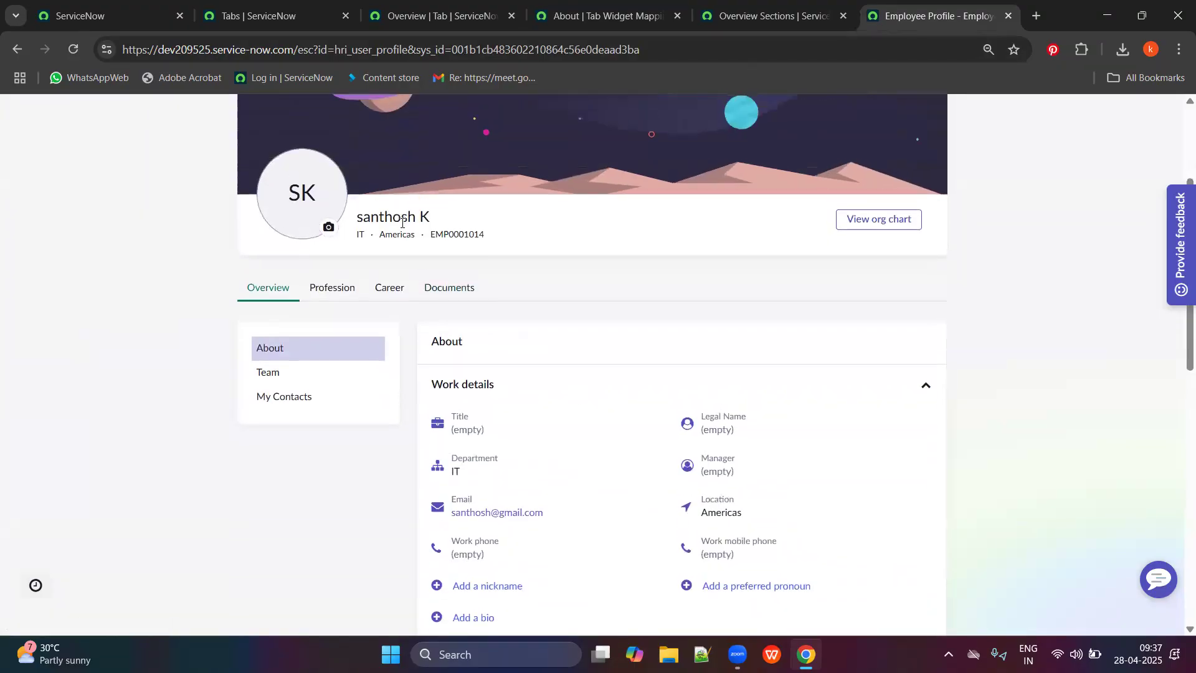
scroll(434, 214, "up", 3)
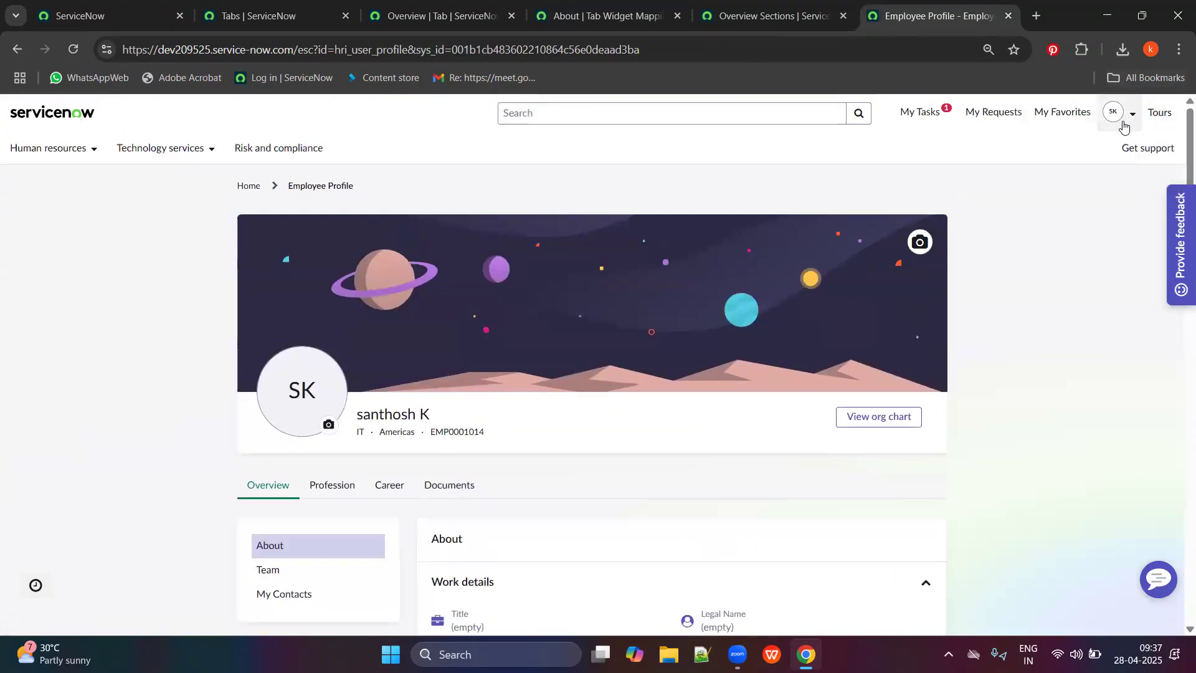
left_click(1121, 112)
left_click(1073, 174)
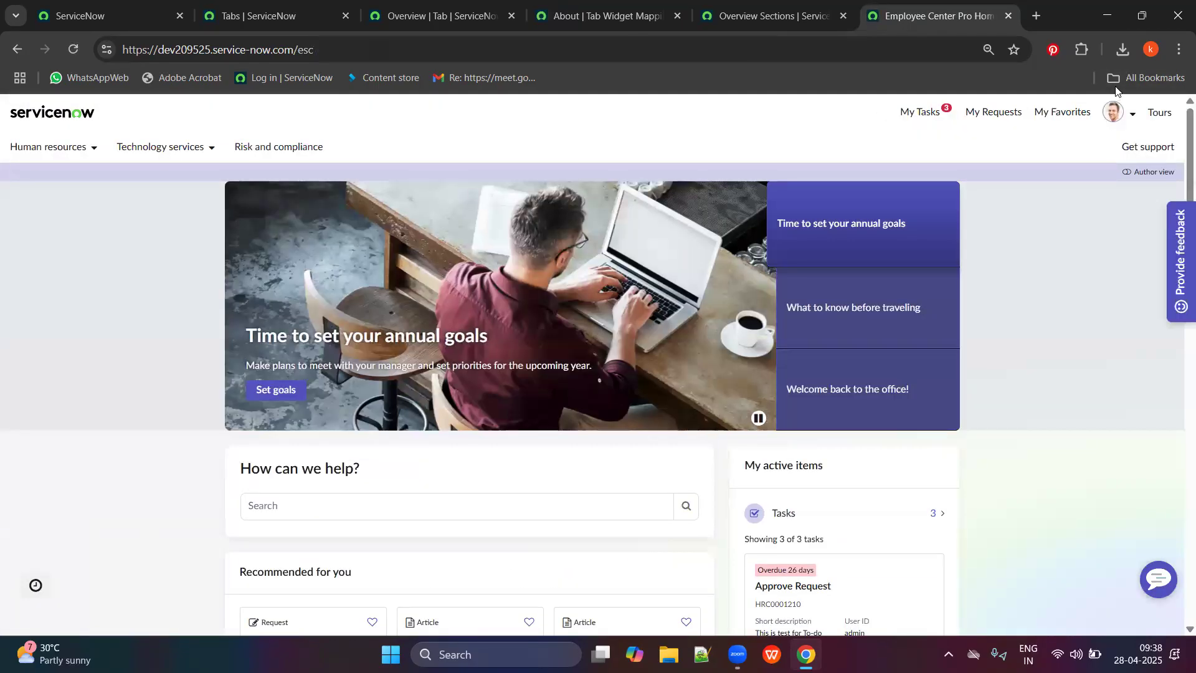
Open the System Administrator's own employee profile from the avatar menu.
left_click(1116, 112)
left_click(1071, 150)
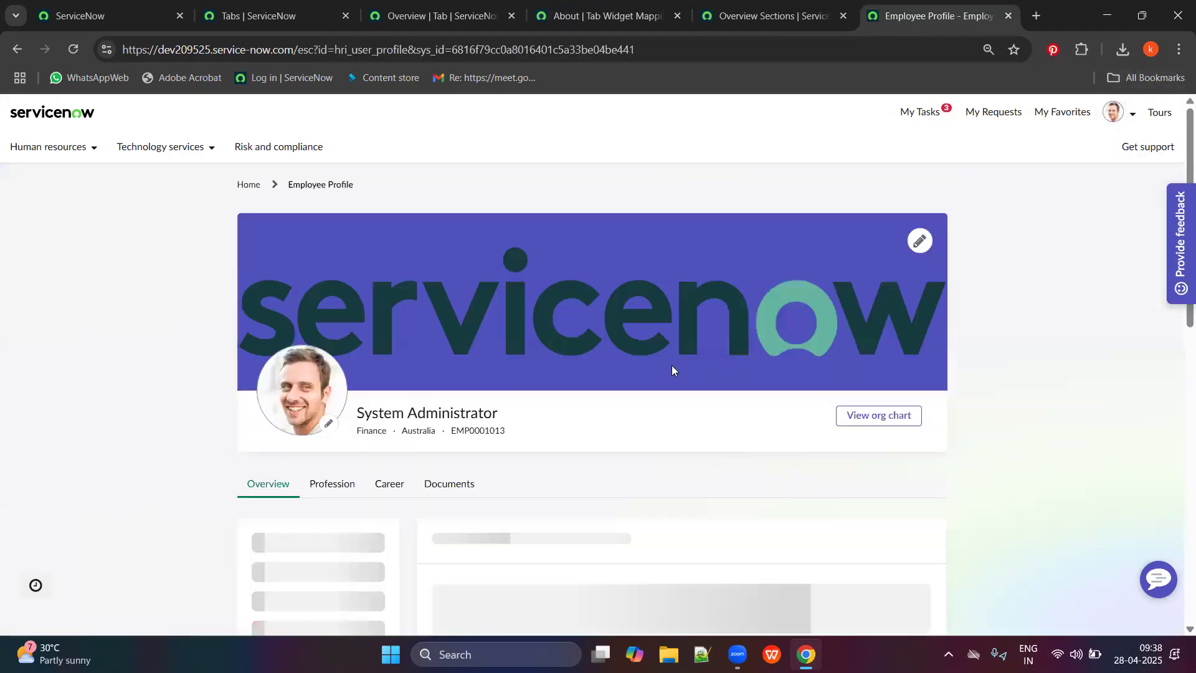
scroll(633, 395, "down", 1)
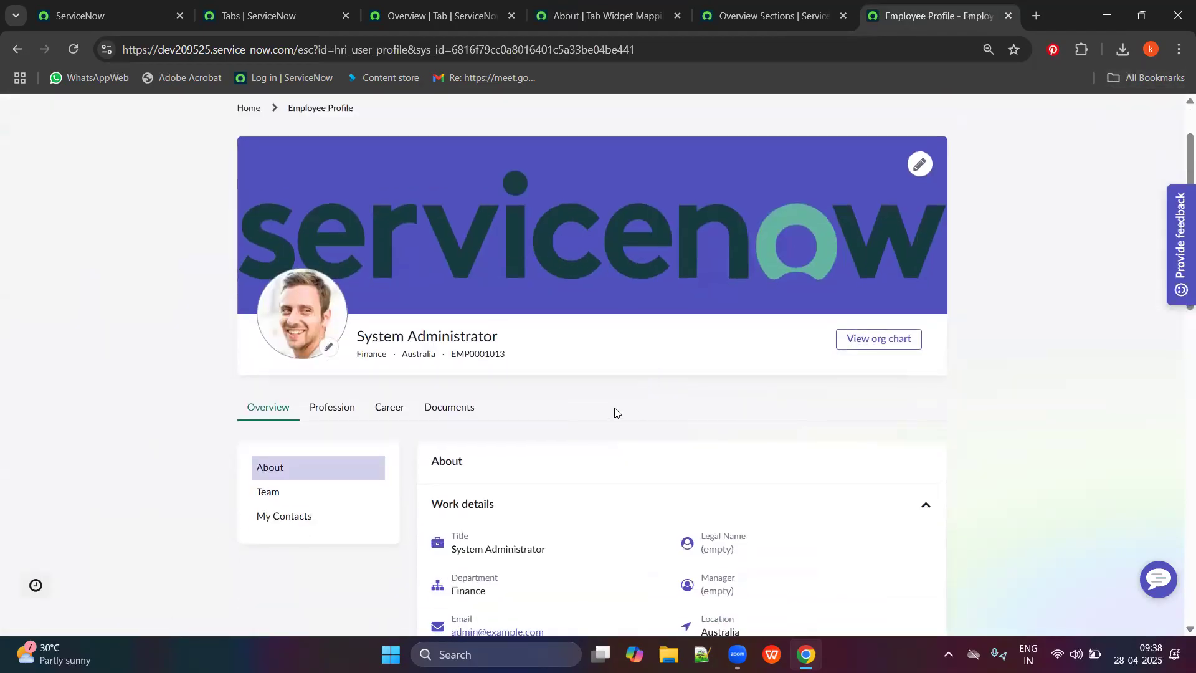
scroll(567, 417, "down", 4)
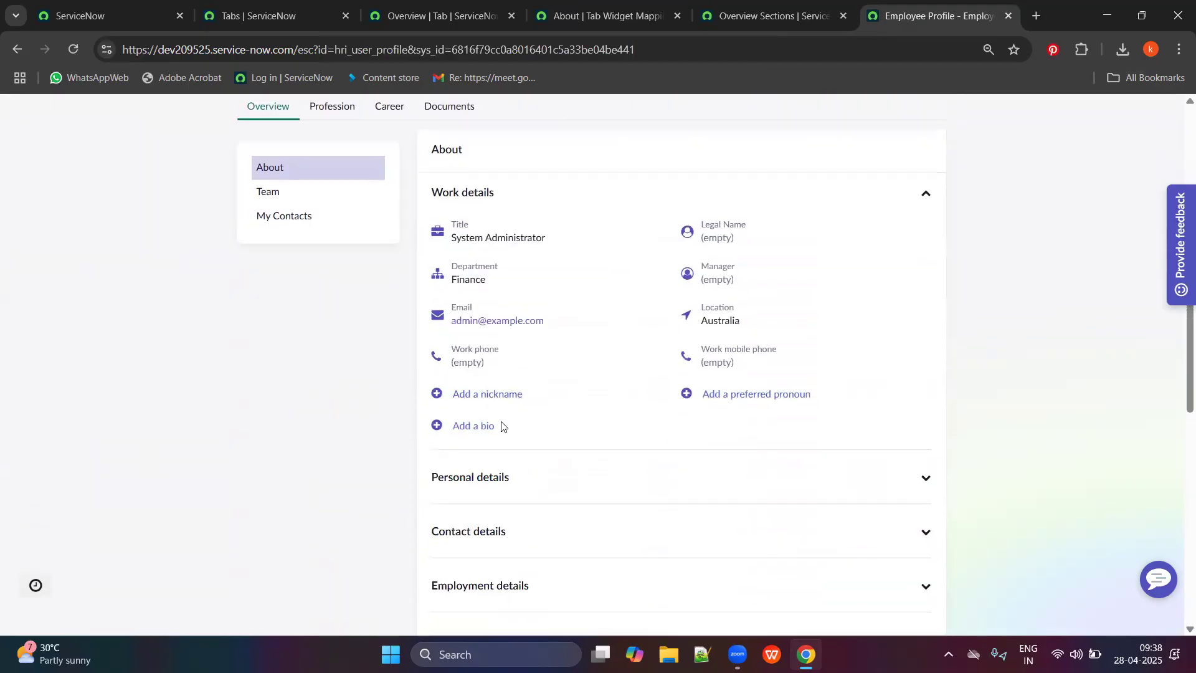
Expand and collapse the Personal and Contact details sections to review them.
left_click(558, 480)
scroll(560, 461, "down", 1)
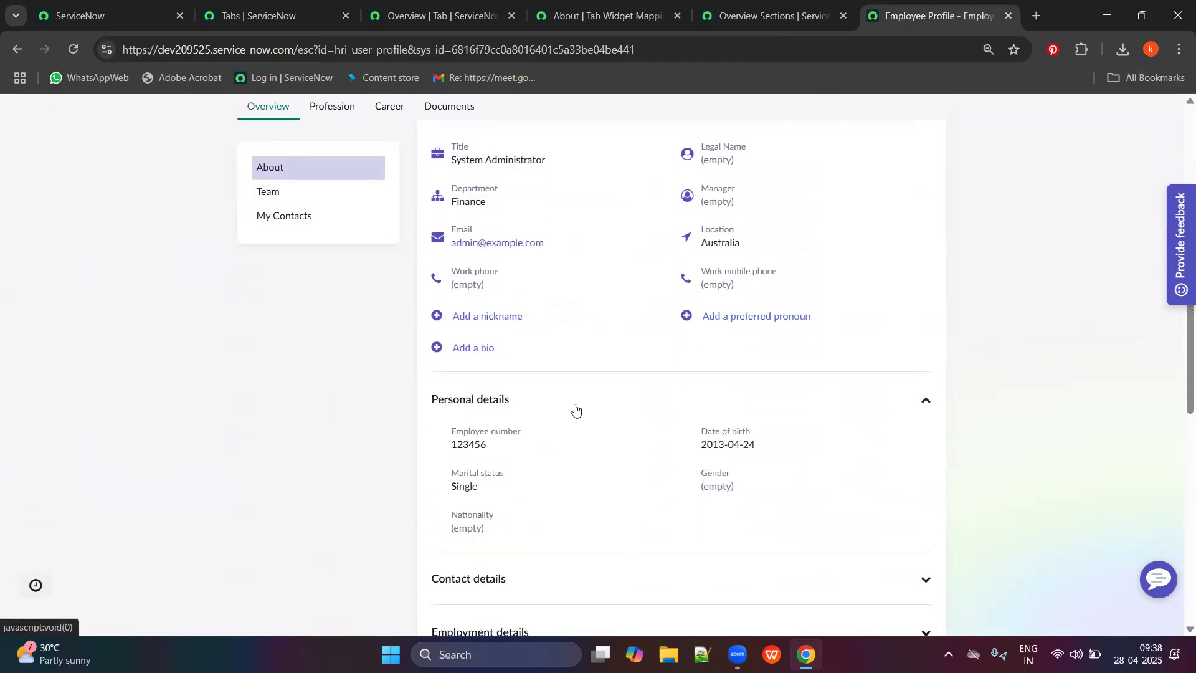
left_click(572, 407)
left_click(571, 456)
scroll(570, 455, "down", 1)
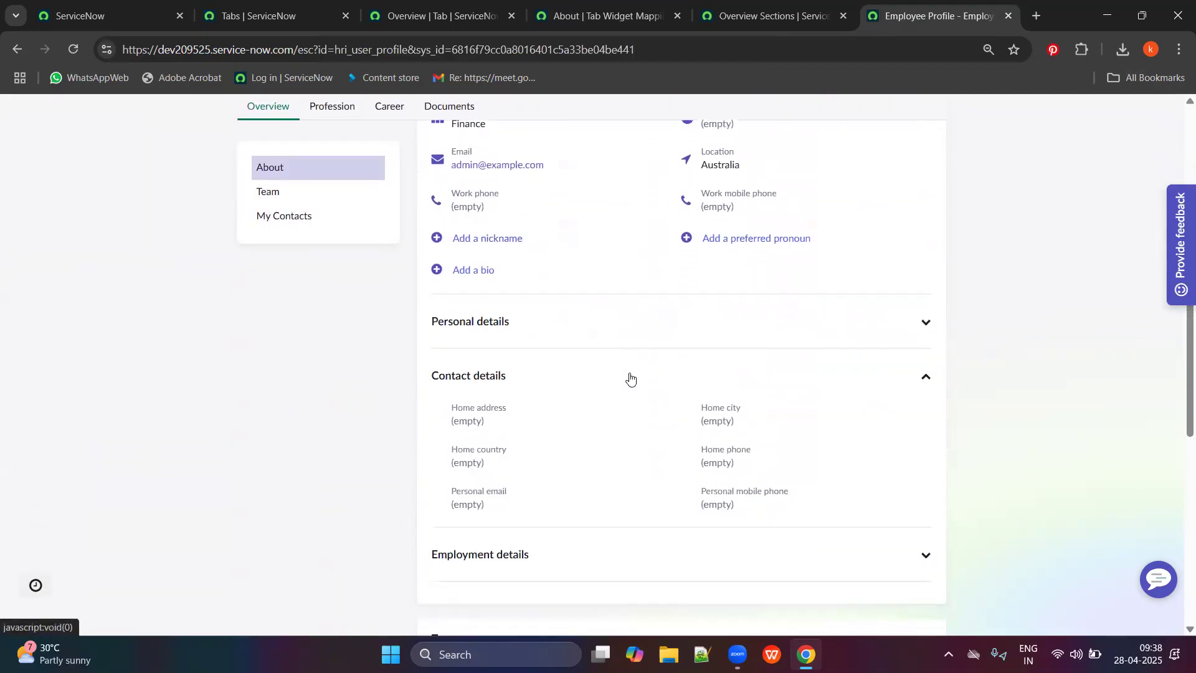
left_click(601, 397)
scroll(585, 434, "down", 1)
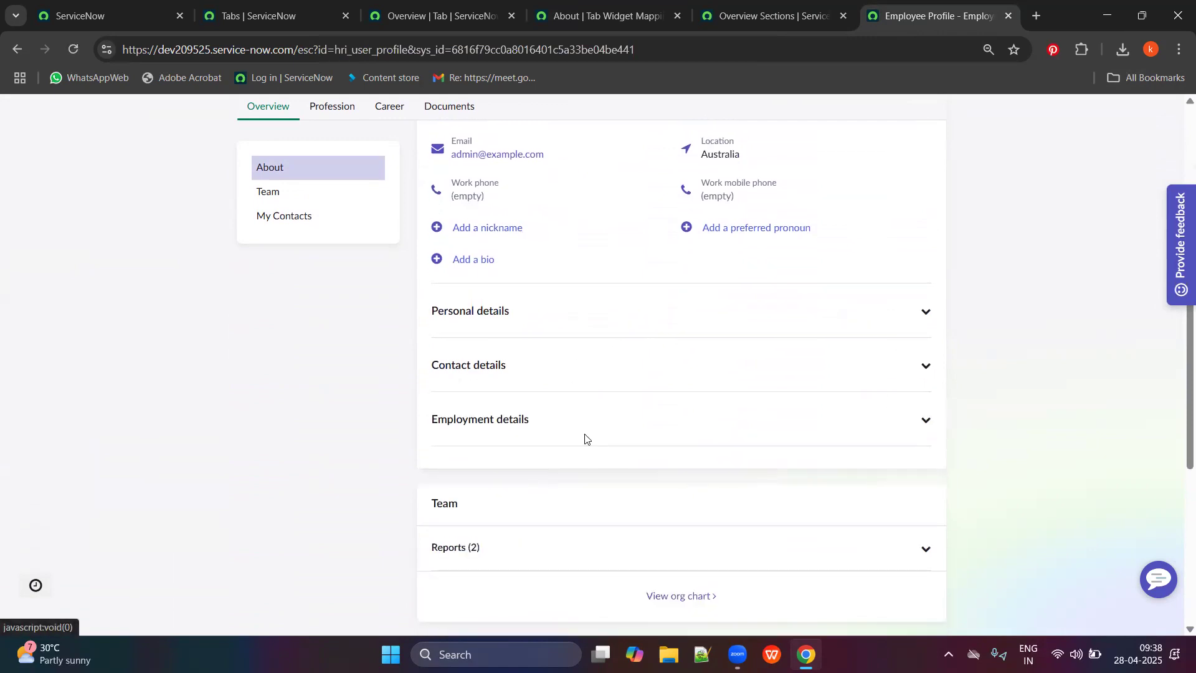
Expand Employment details, Contact details and the Reports (2) list to check their contents.
left_click(603, 360)
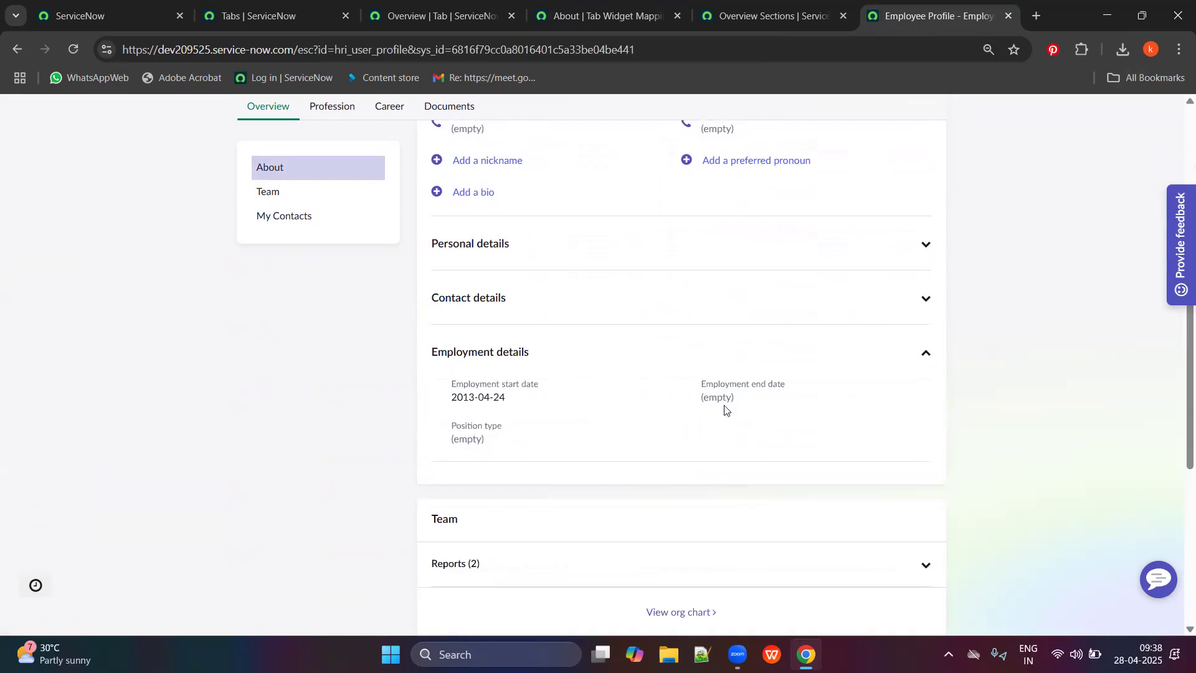
left_click(682, 317)
scroll(558, 454, "down", 4)
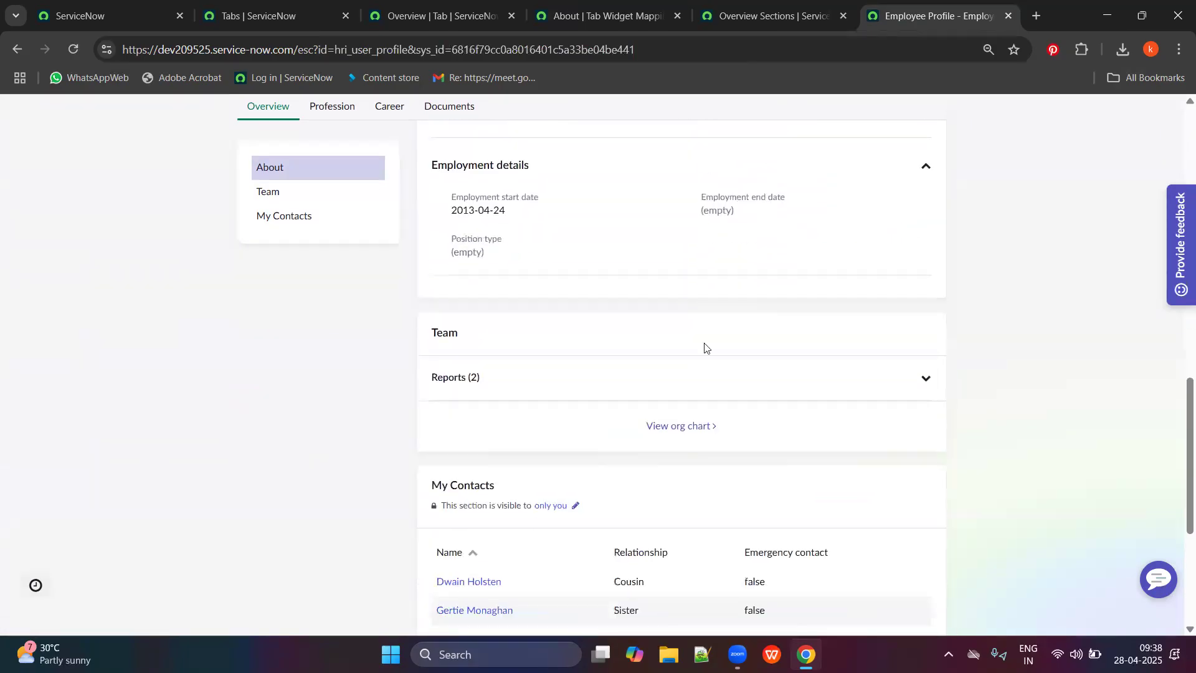
left_click(689, 380)
left_click(634, 392)
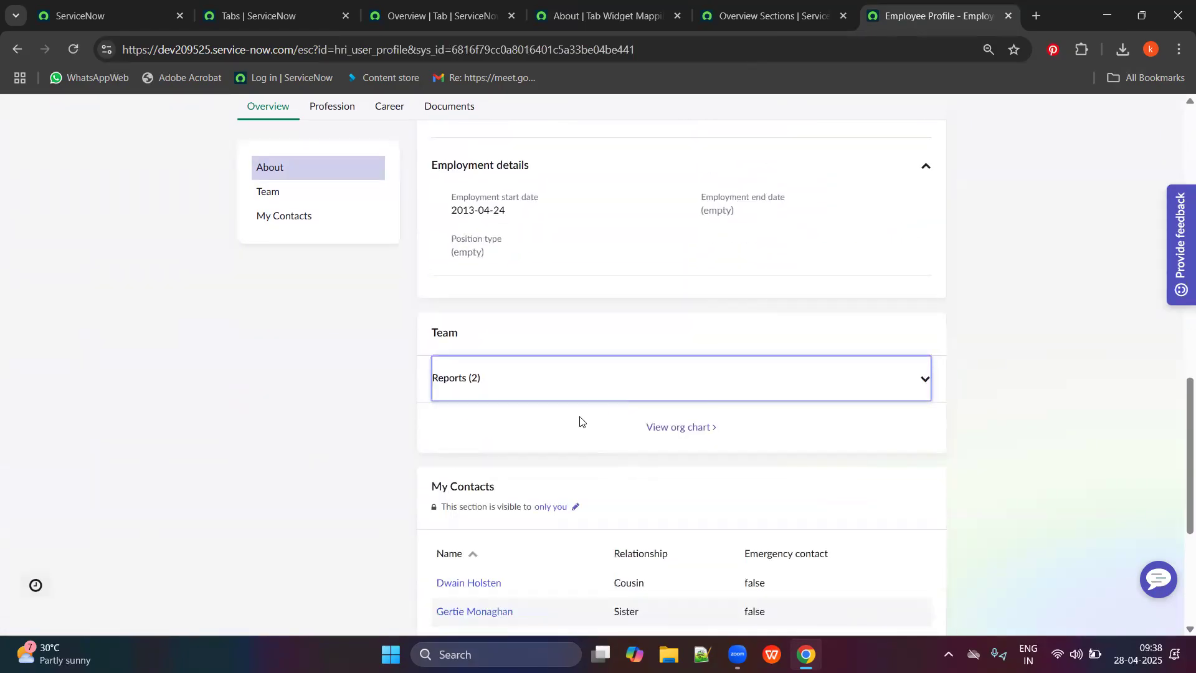
scroll(579, 419, "down", 3)
scroll(467, 374, "up", 10)
Compare the About tab widget mapping with the profile's Work details fields.
left_click(370, 5)
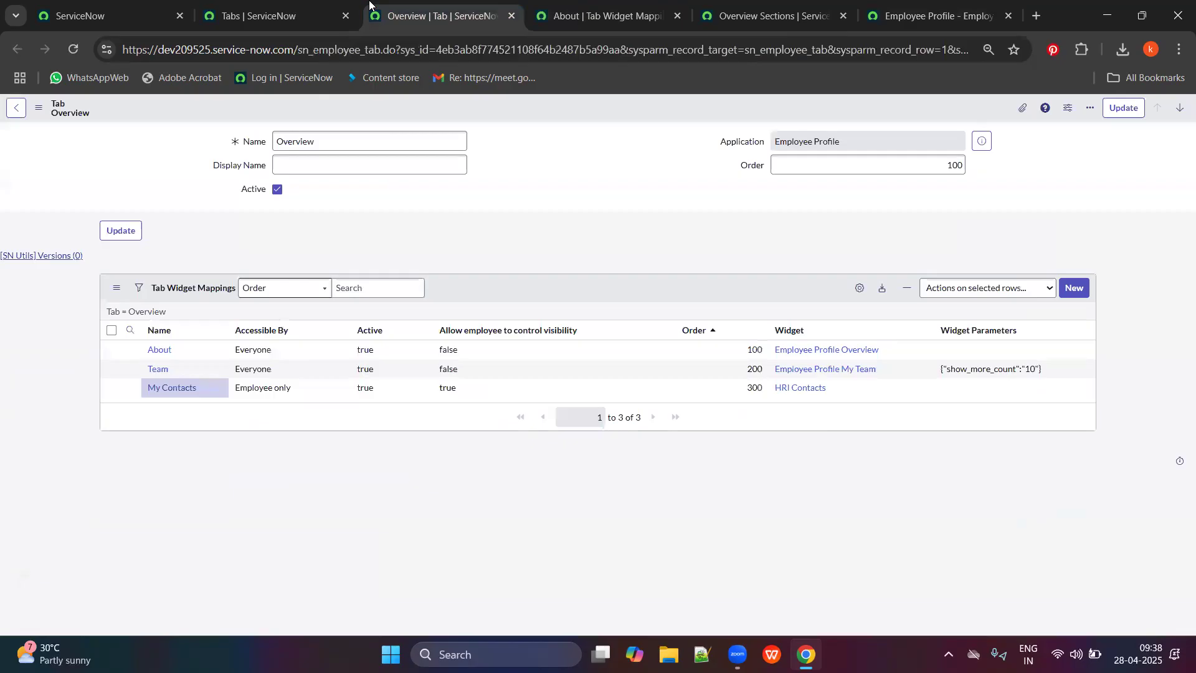
left_click(602, 16)
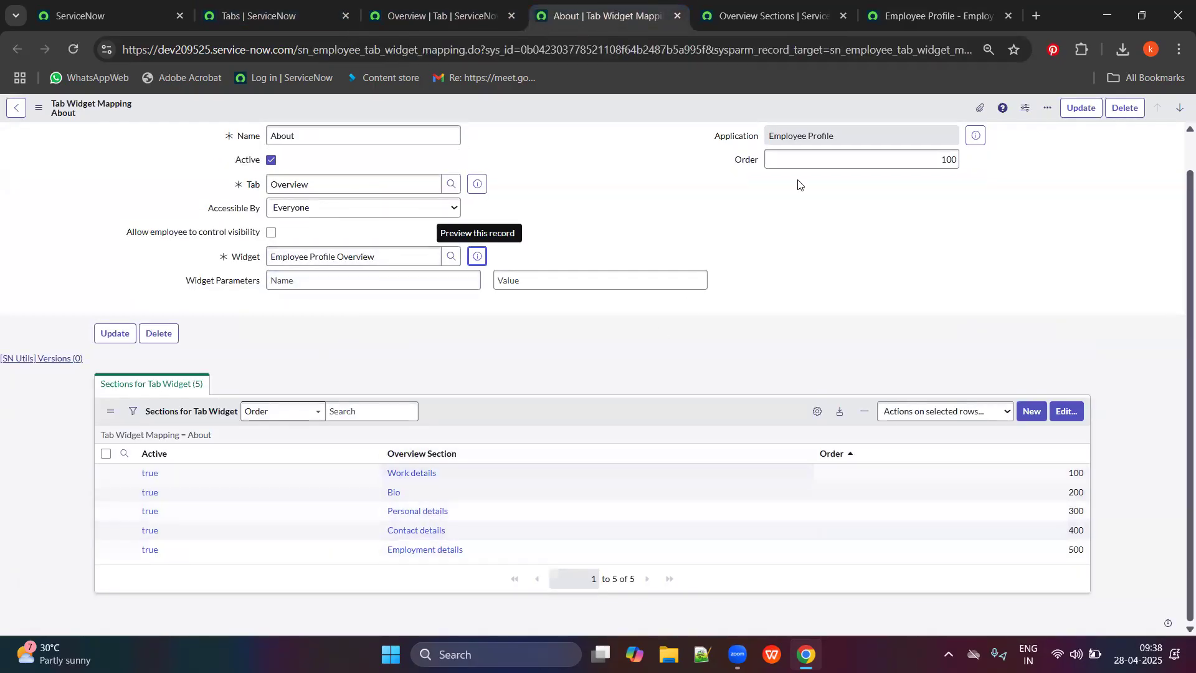
left_click(935, 16)
scroll(527, 403, "down", 3)
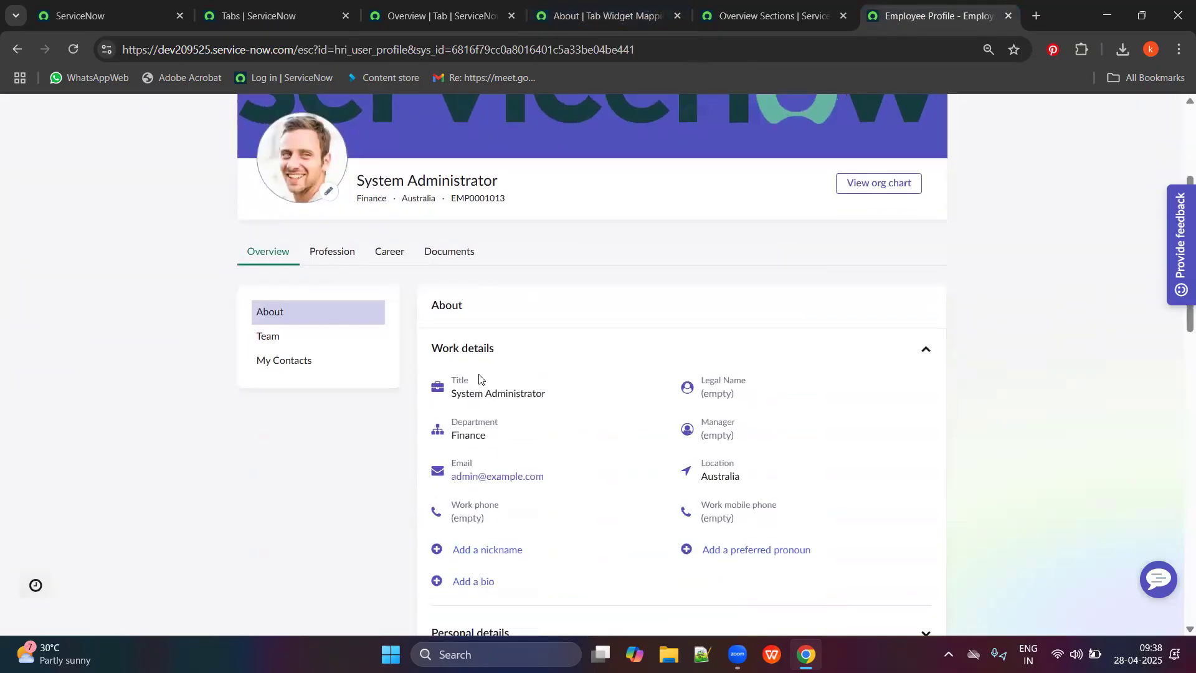
left_click_drag(434, 390, 454, 548)
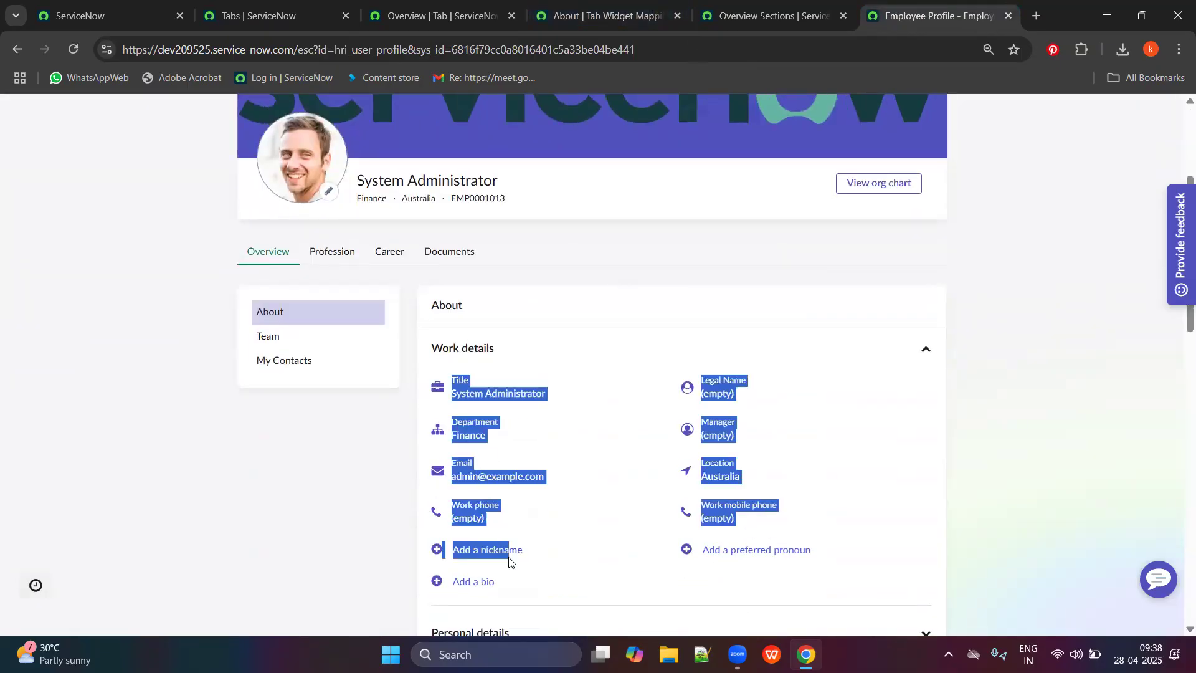
left_click(442, 494)
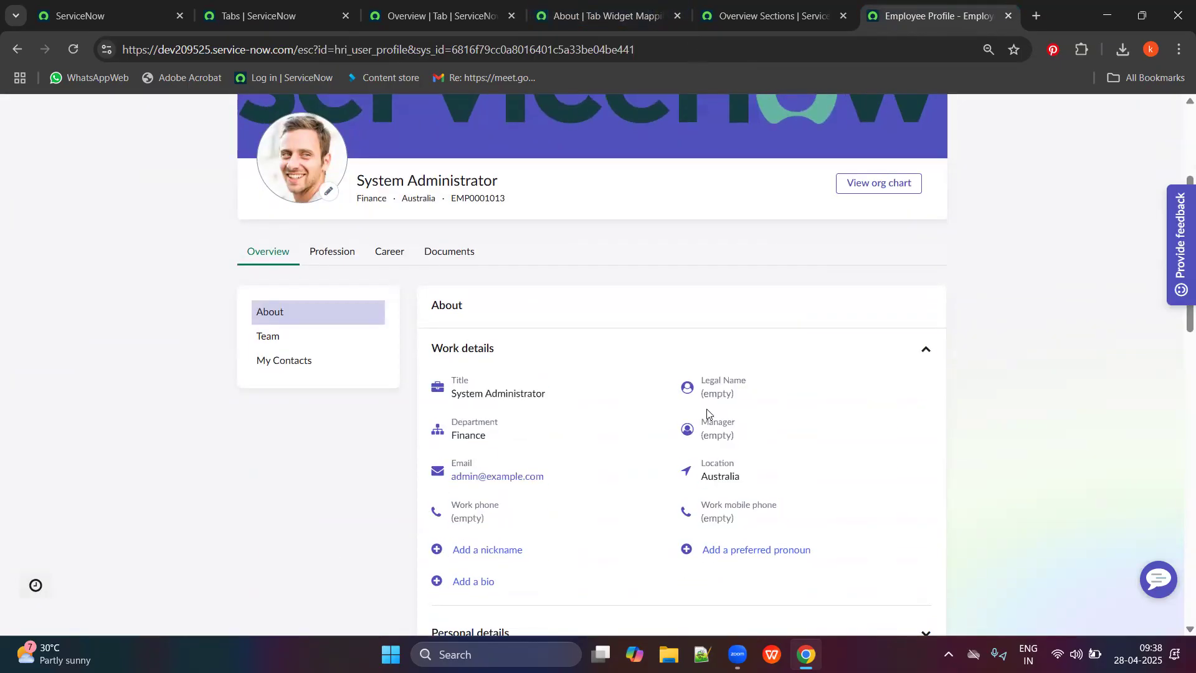
Close the Overview Sections list tab.
left_click(696, 5)
left_click(598, 16)
left_click(767, 15)
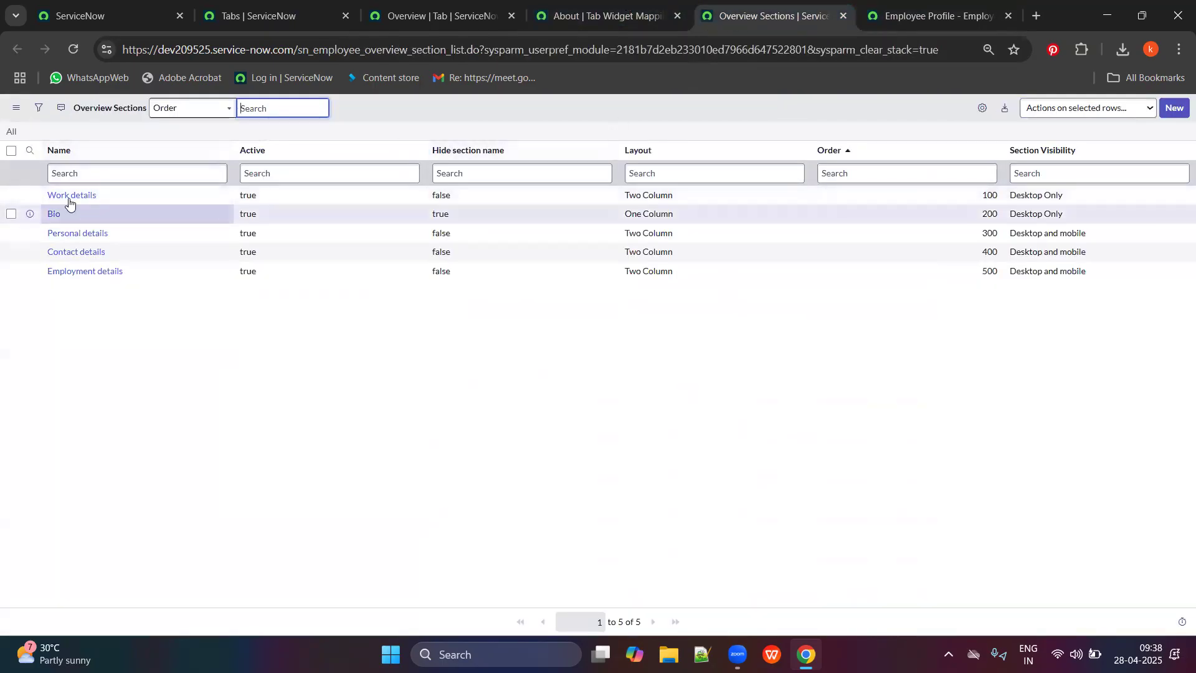
left_click(964, 5)
left_click(599, 16)
left_click(766, 16)
left_click(598, 16)
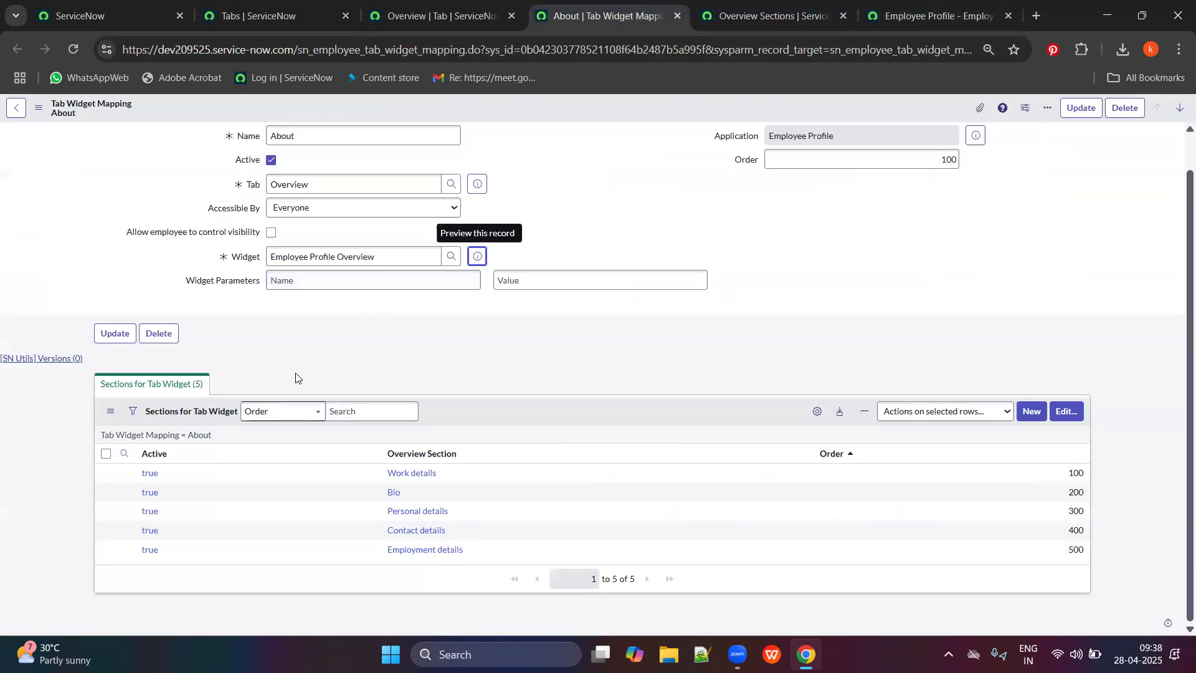
left_click(845, 8)
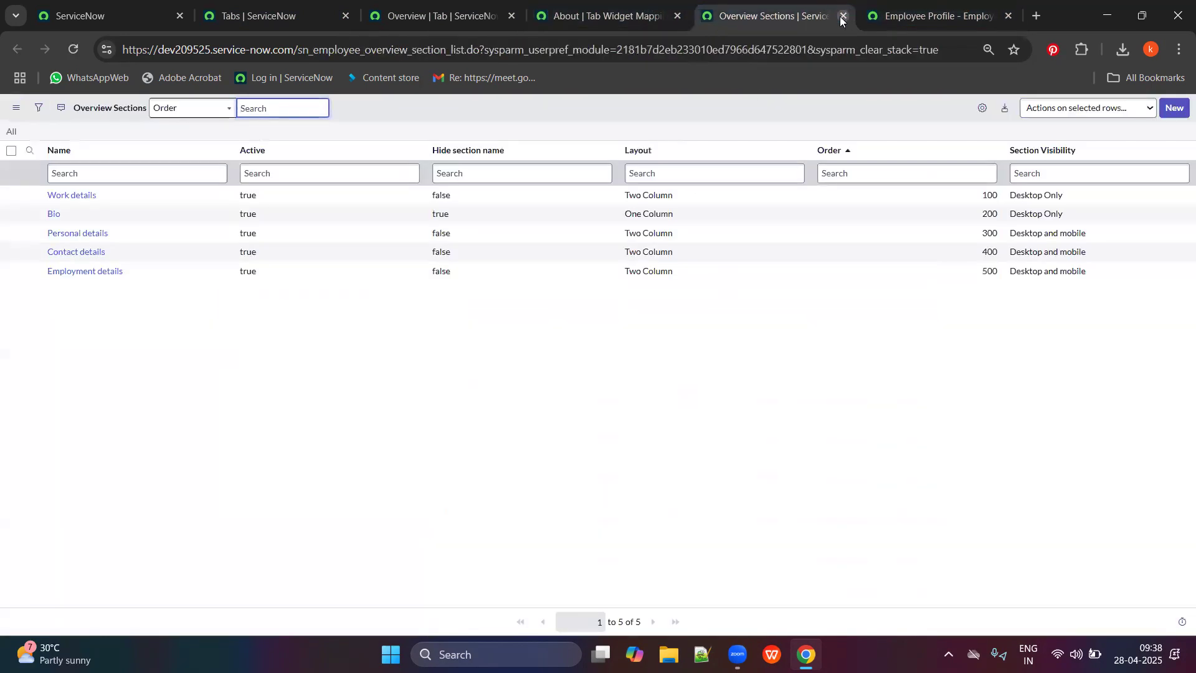
left_click(843, 17)
From the About mapping, open the Work details section configuration (Order 100) in a new tab.
left_click(613, 14)
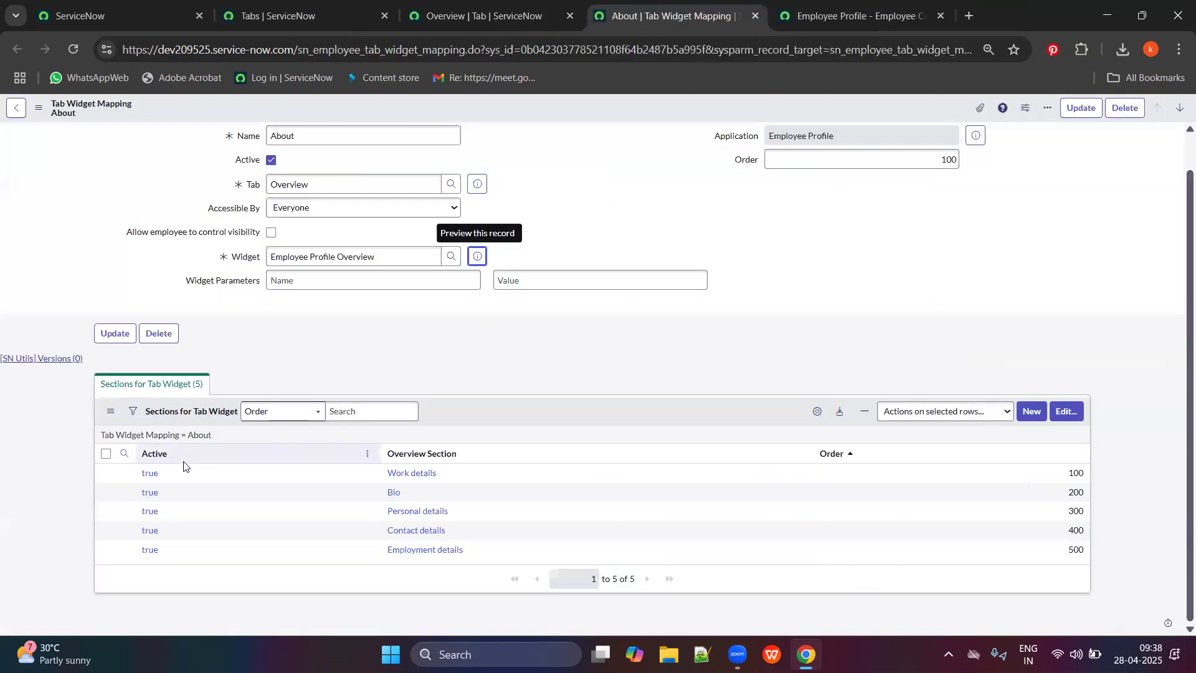
left_click(910, 6)
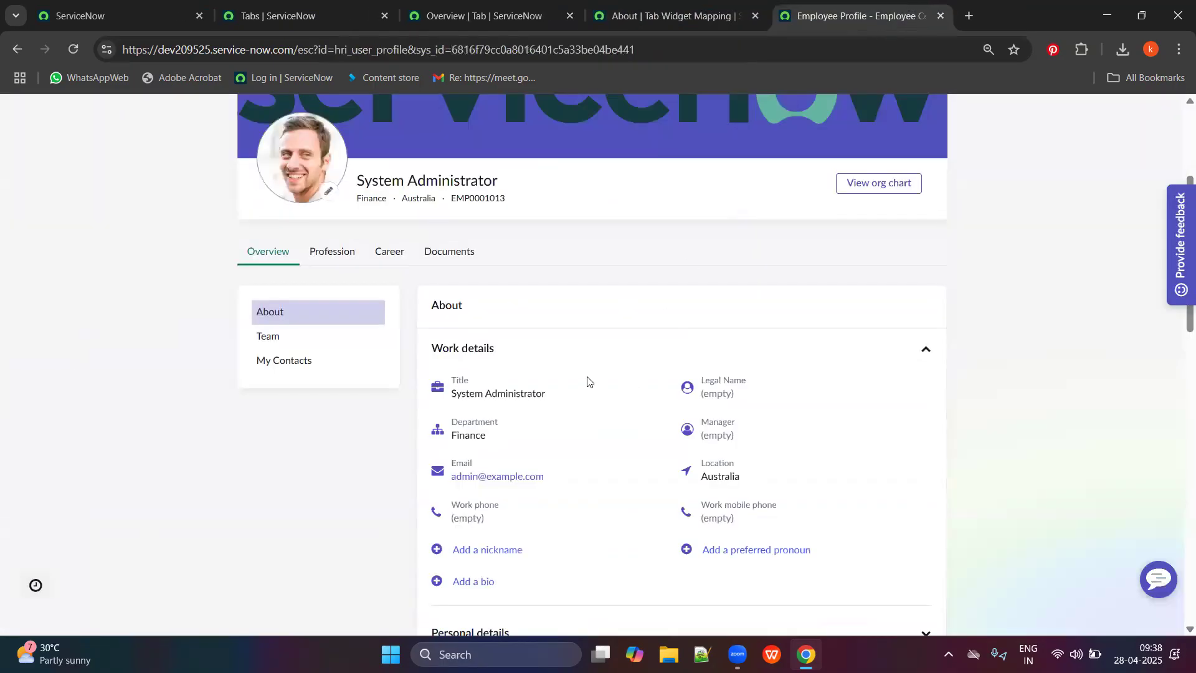
left_click(673, 15)
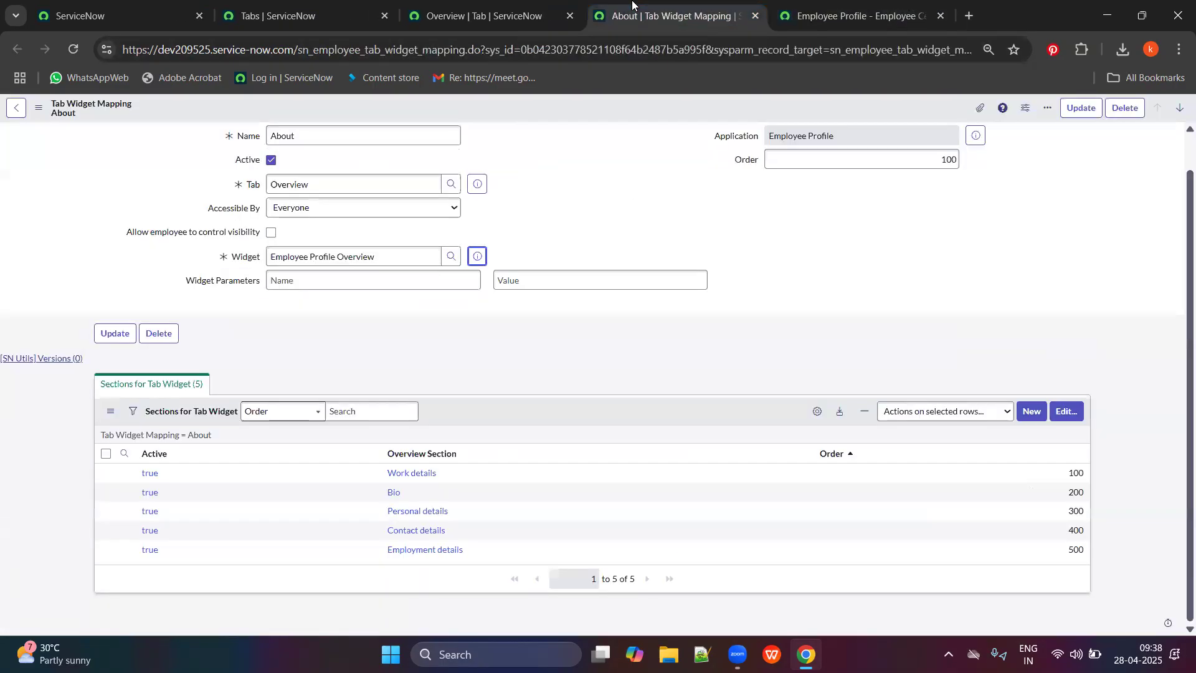
left_click(149, 474, "ctrl")
key("ctrl+Tab")
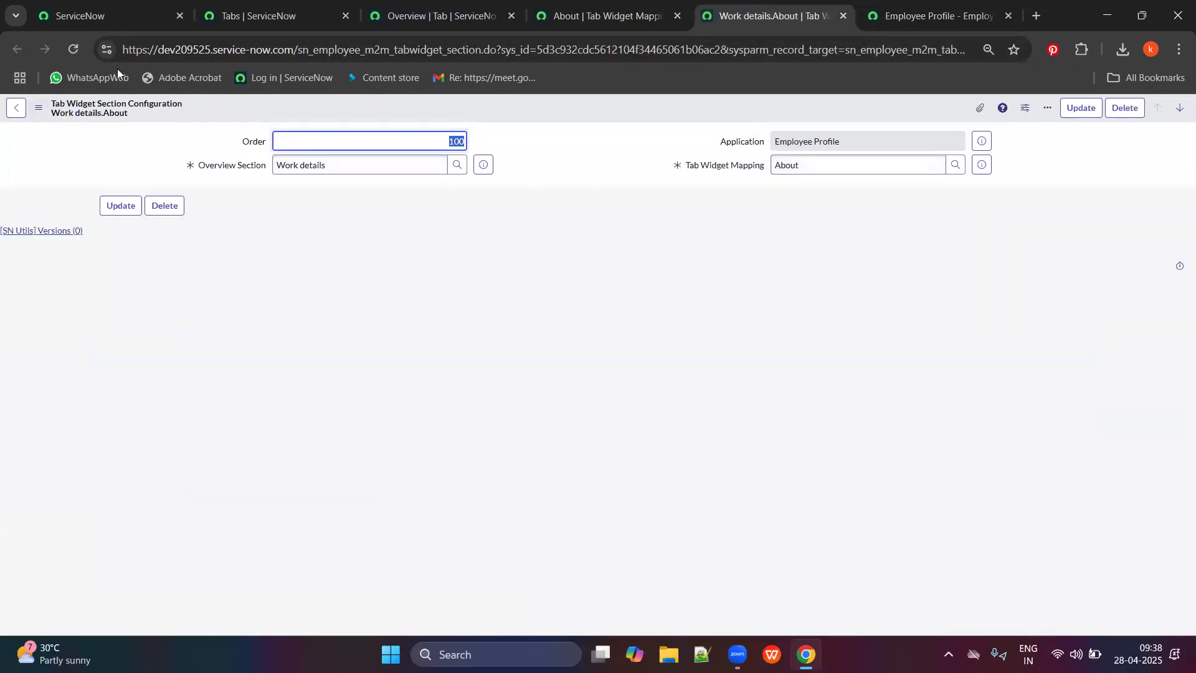
Close the Work details.About configuration and open the Work details overview section form in a new tab.
left_click(844, 17)
left_click(844, 18)
left_click(671, 9)
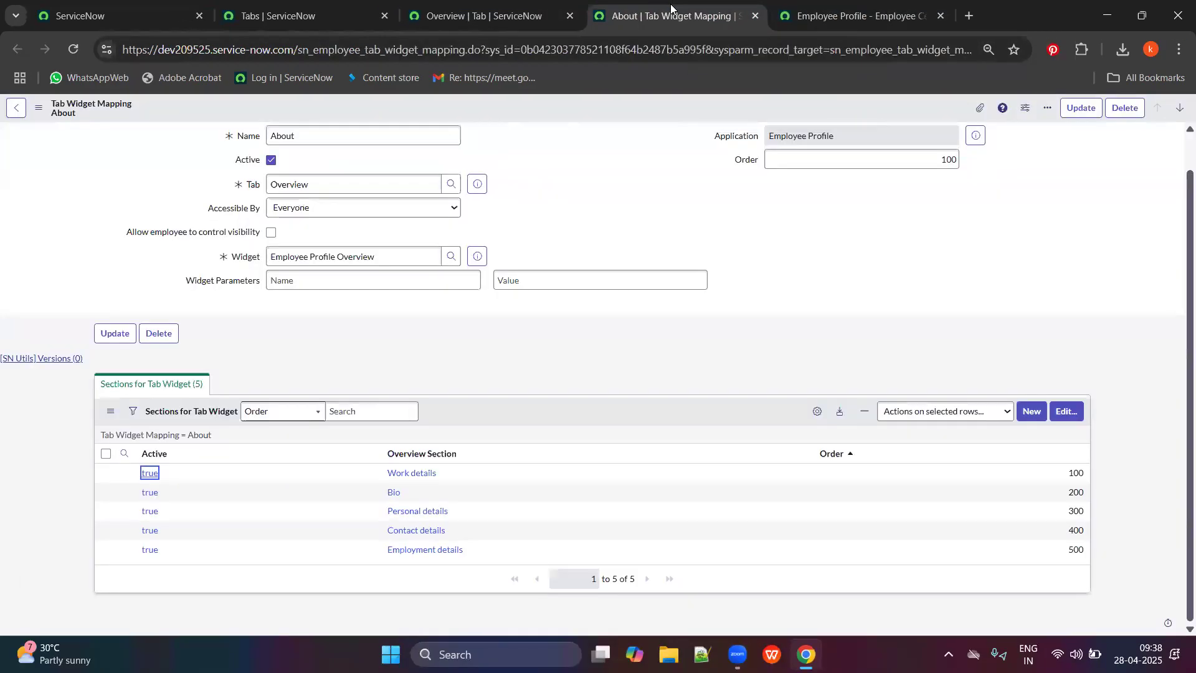
left_click(411, 473, "ctrl")
left_click(764, 17)
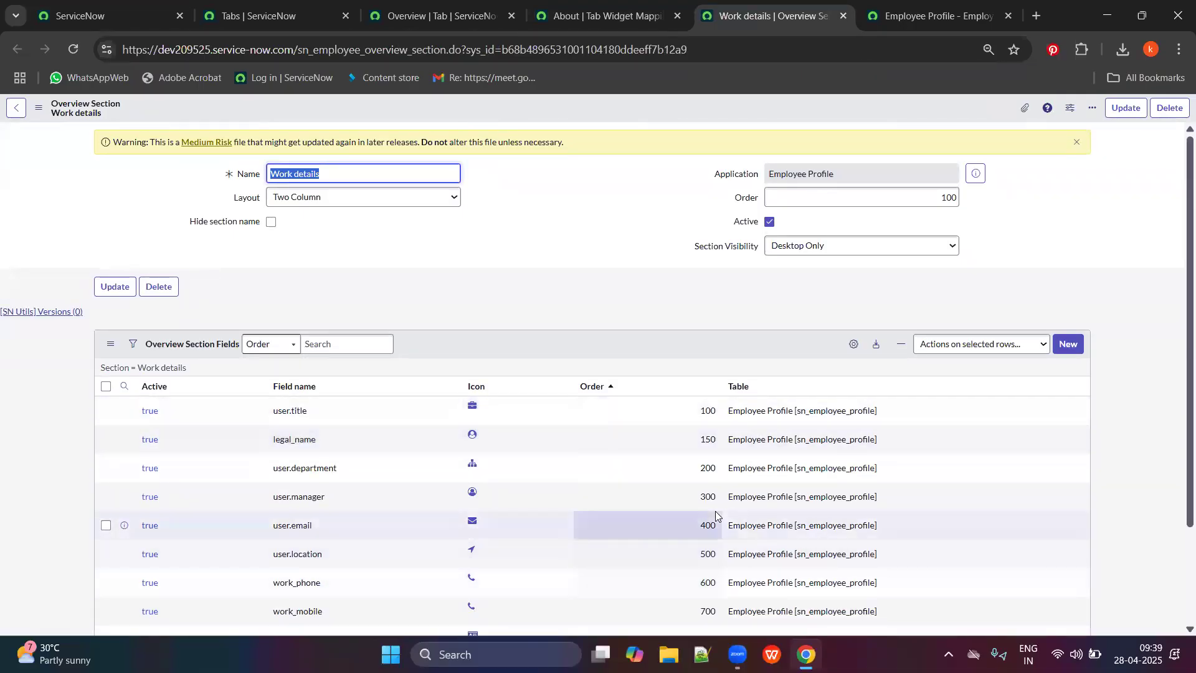
Change the Work details section layout to One Column and save it.
left_click(285, 201)
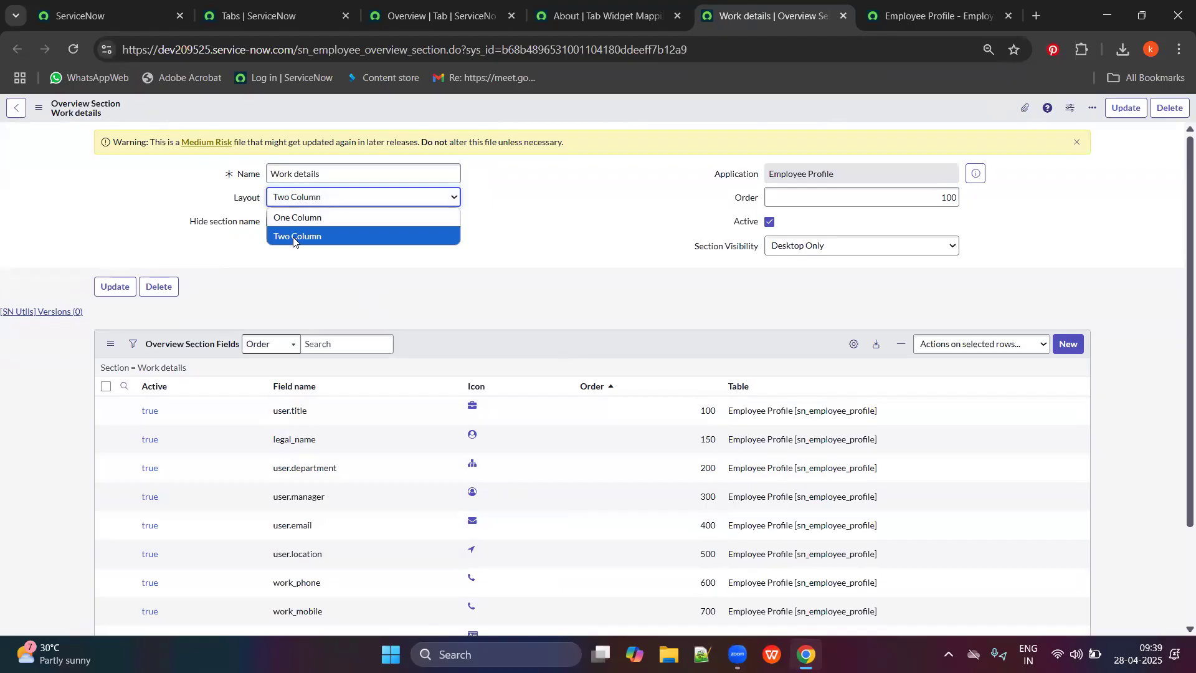
left_click_drag(325, 173, 253, 176)
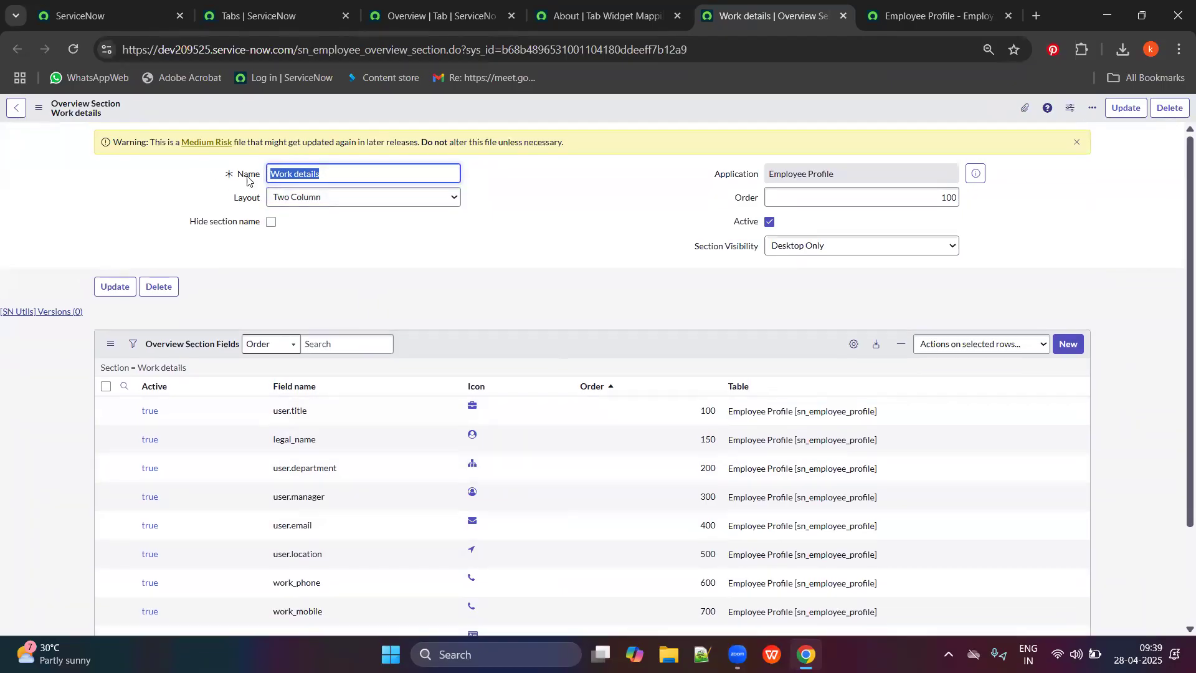
left_click(386, 202)
left_click(374, 224)
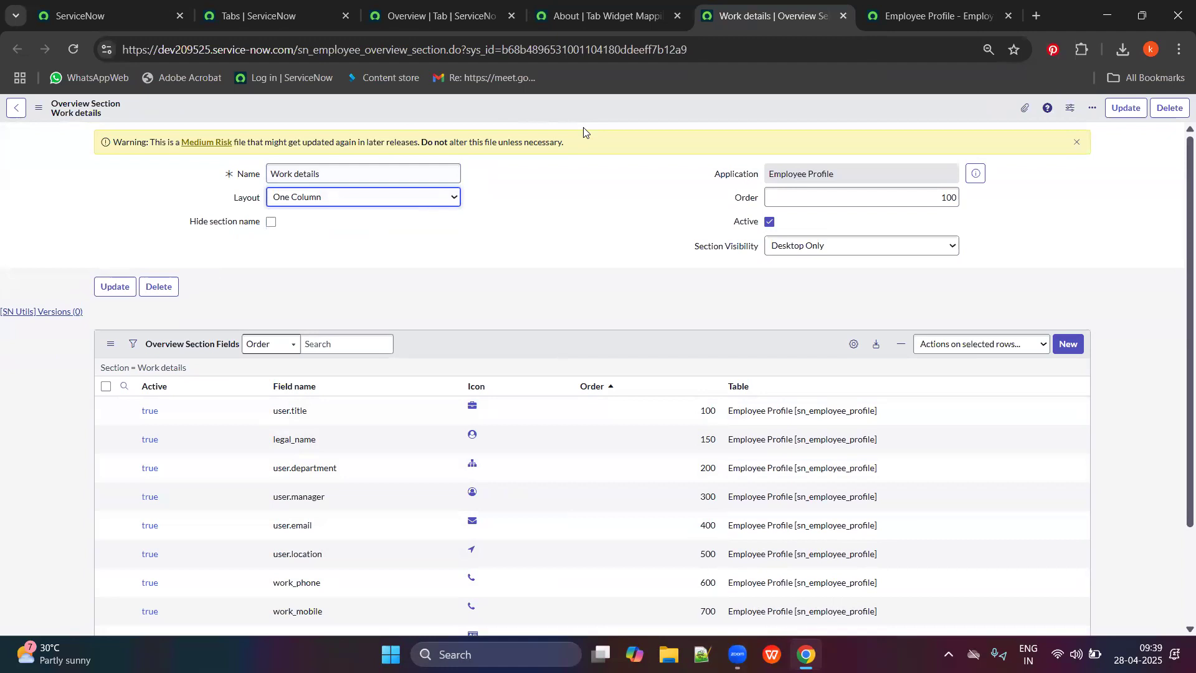
right_click(586, 105)
left_click(608, 114)
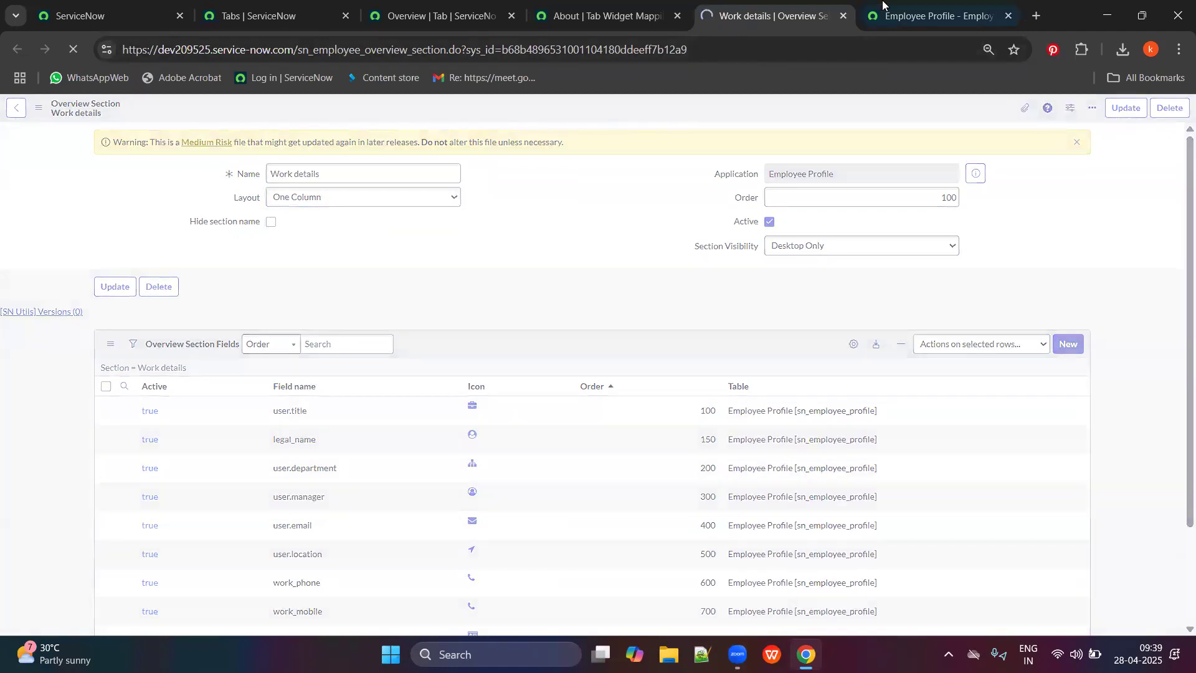
Check on the employee profile that Work details now shows one column.
left_click(884, 5)
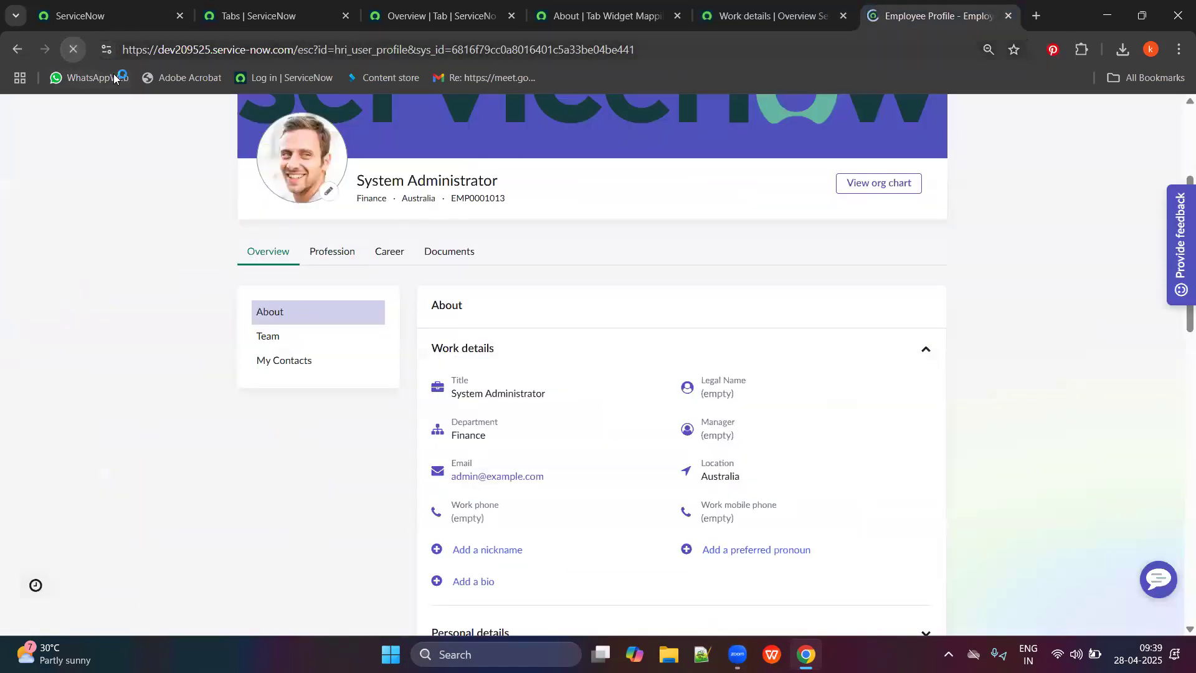
scroll(539, 366, "down", 8)
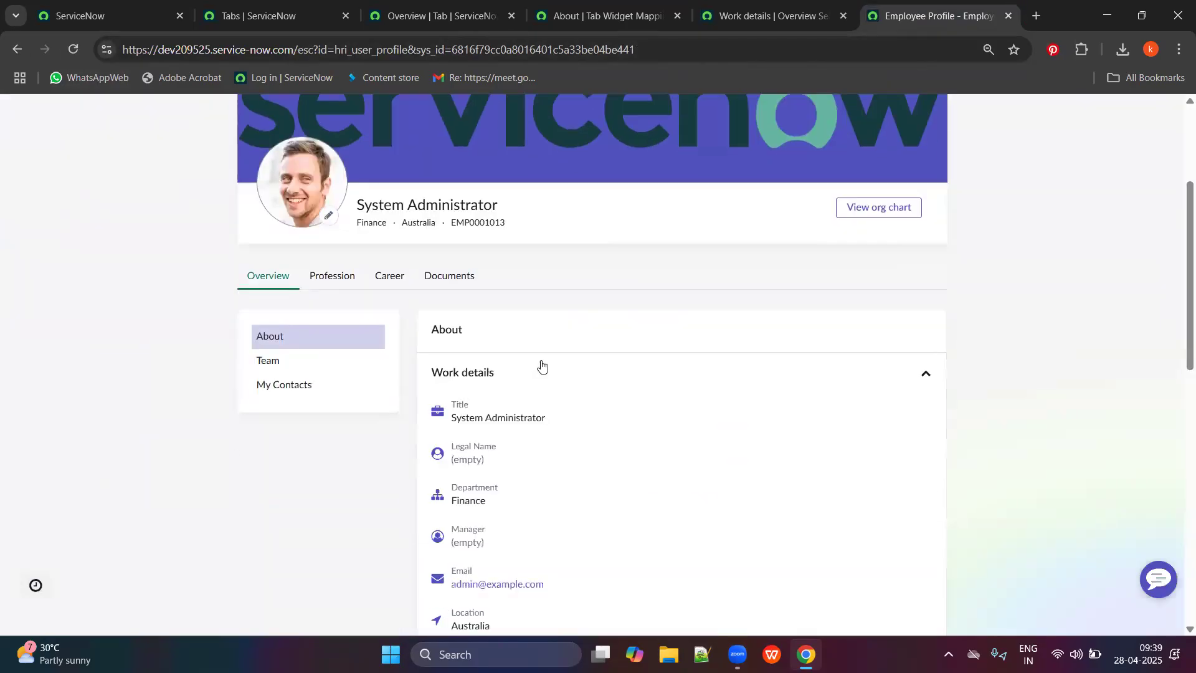
scroll(601, 312, "down", 2)
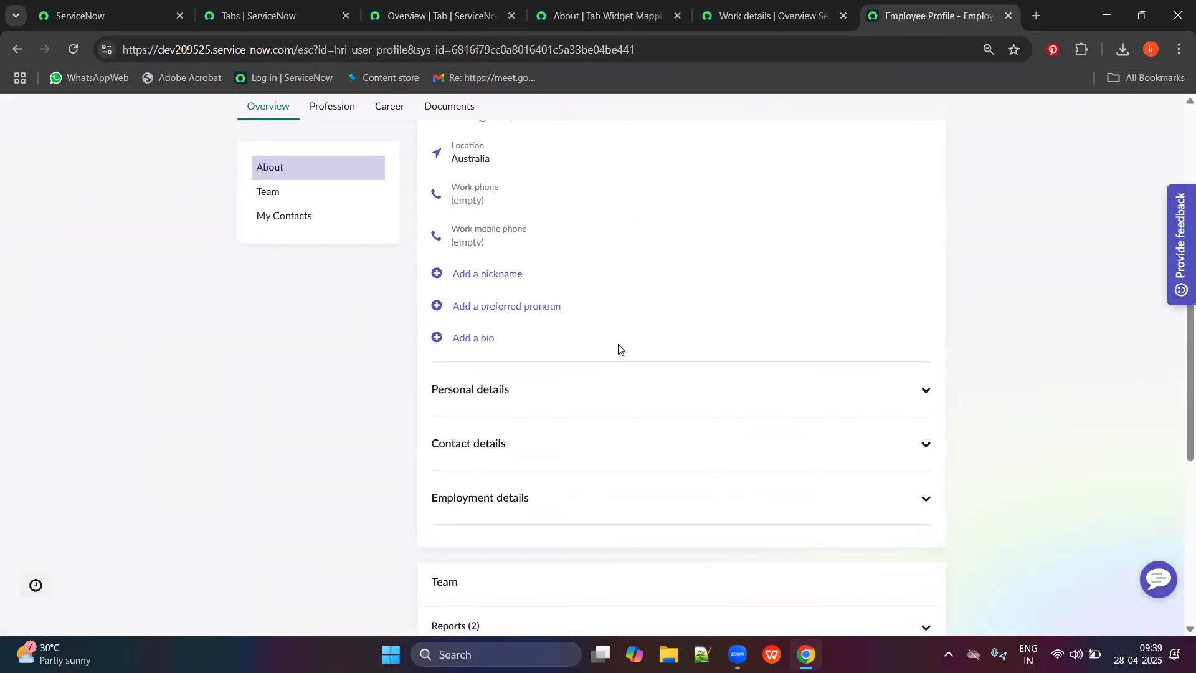
scroll(629, 337, "up", 5)
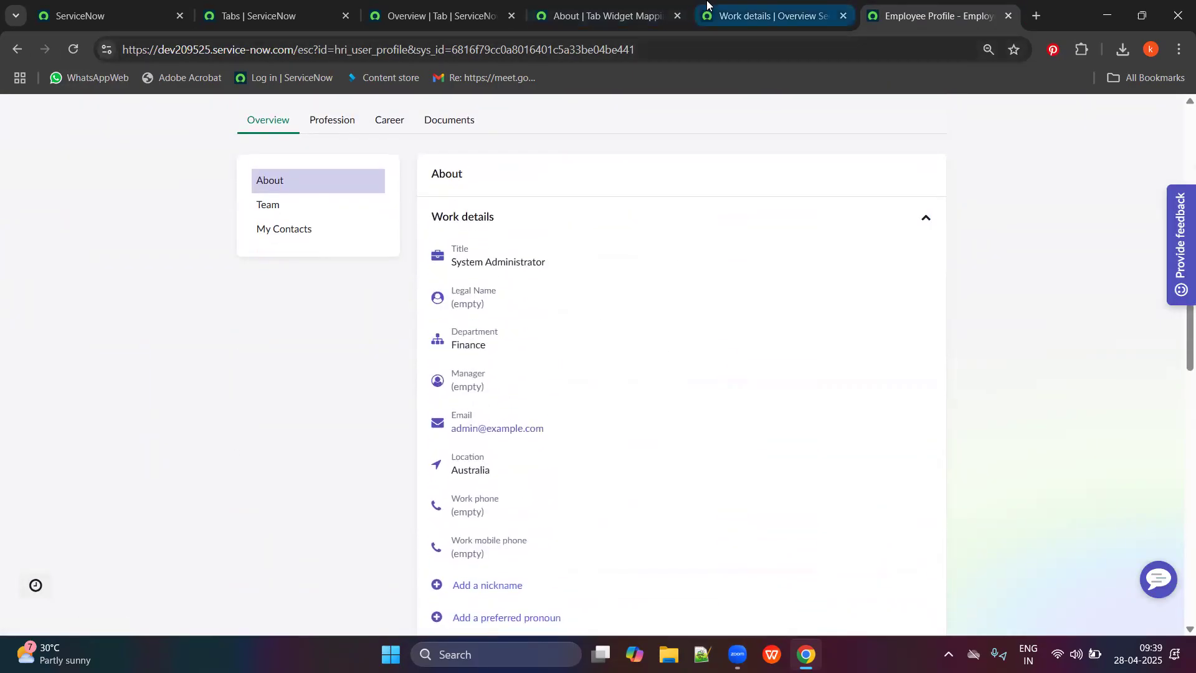
Set the Work details layout back to Two Column and save.
left_click(765, 15)
left_click(409, 209)
left_click(398, 236)
right_click(467, 93)
left_click(453, 103)
right_click(449, 103)
left_click(497, 109)
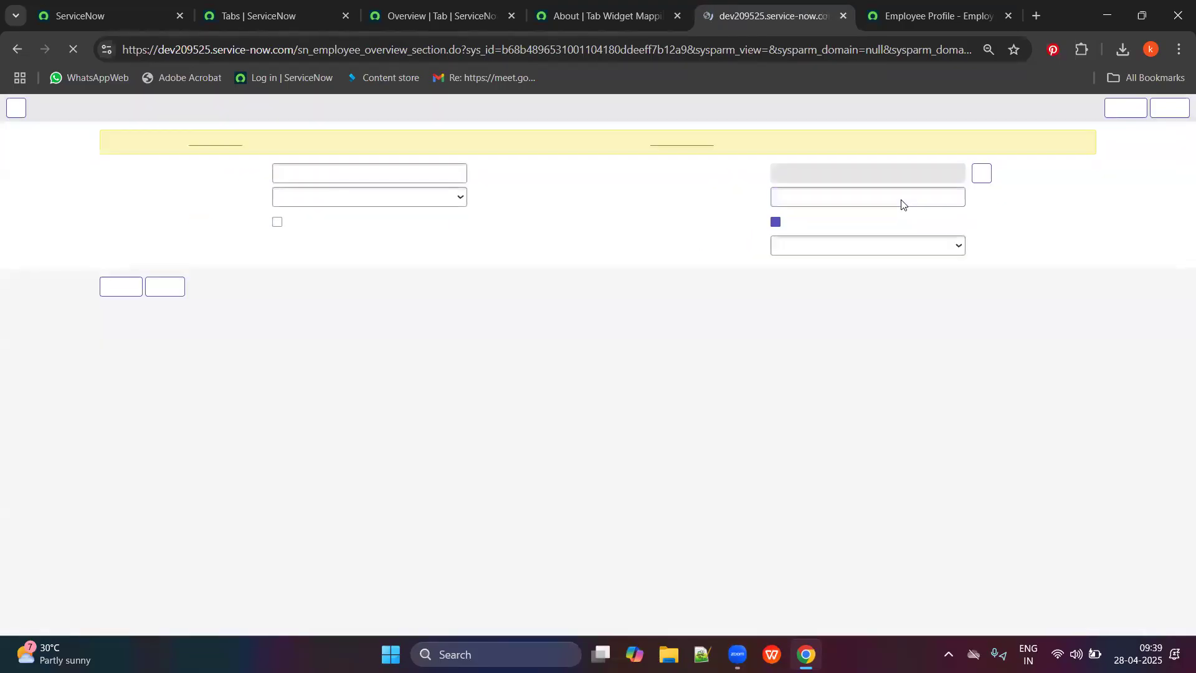
Change user.department's order to 350 in the Work details field list.
left_click(663, 7)
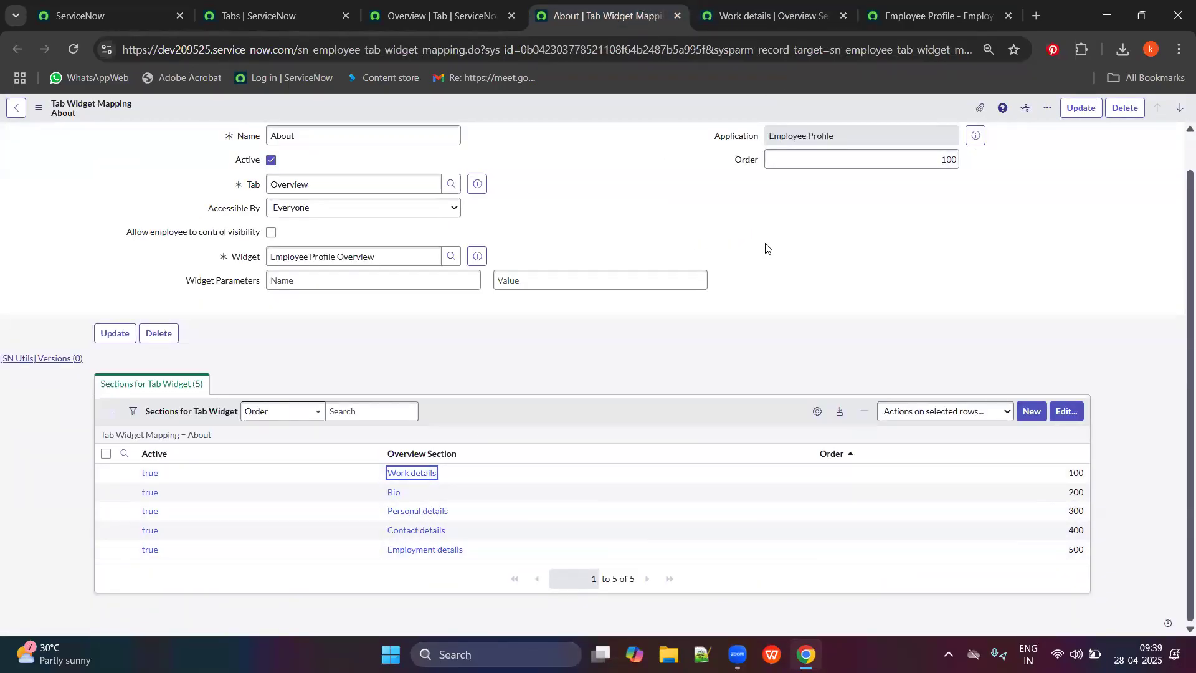
left_click(709, 6)
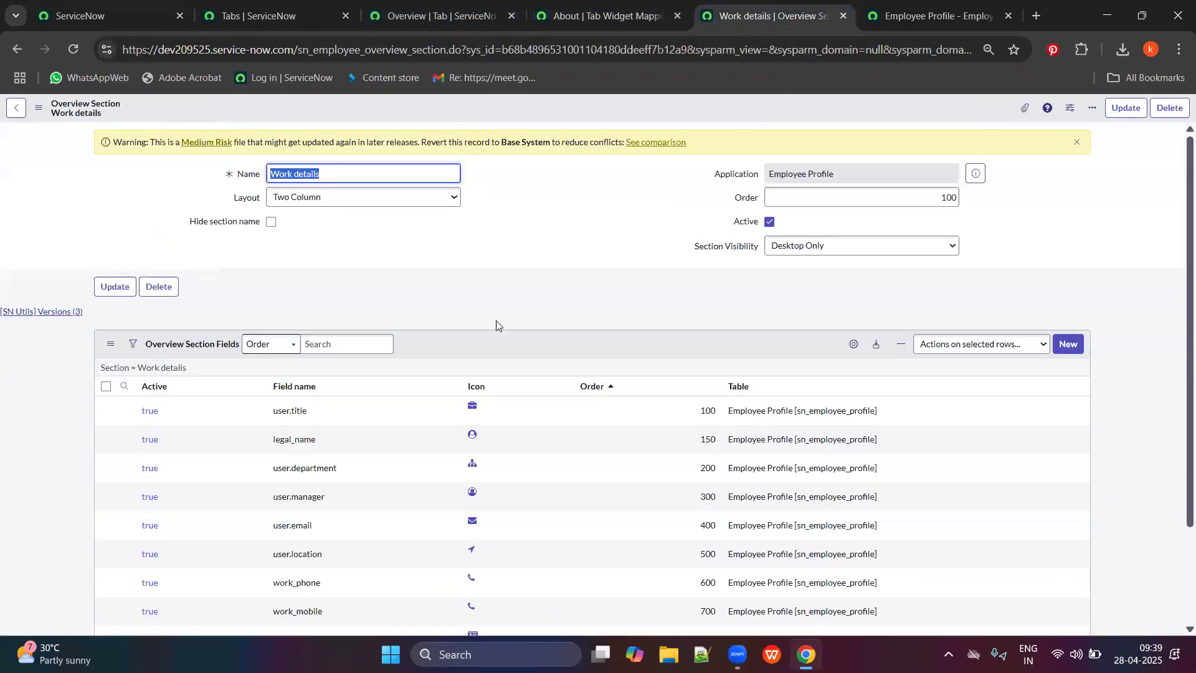
scroll(395, 368, "down", 1)
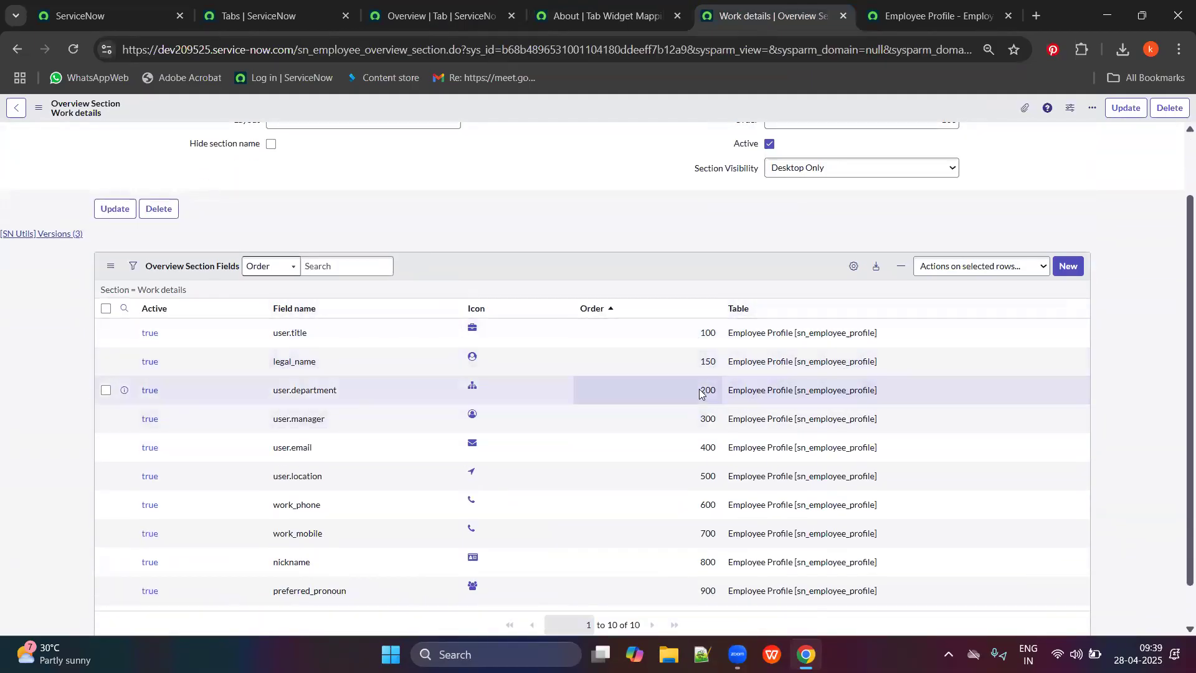
scroll(703, 396, "down", 1)
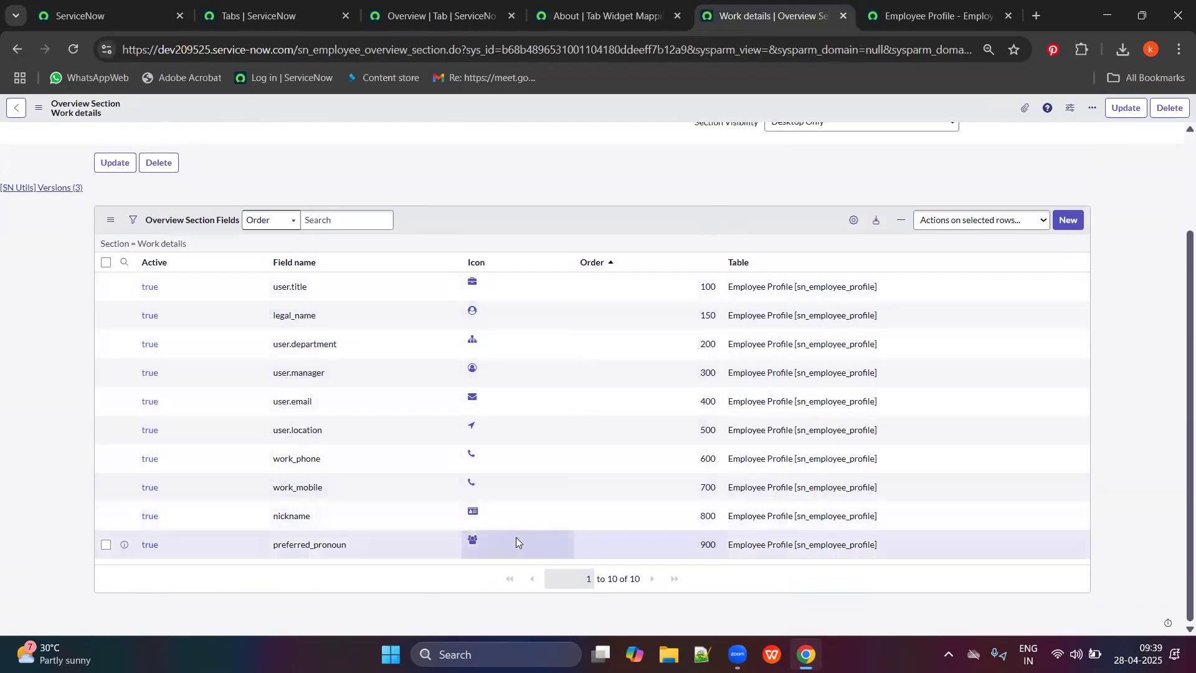
left_click(701, 343)
double_click(701, 343)
double_click(702, 343)
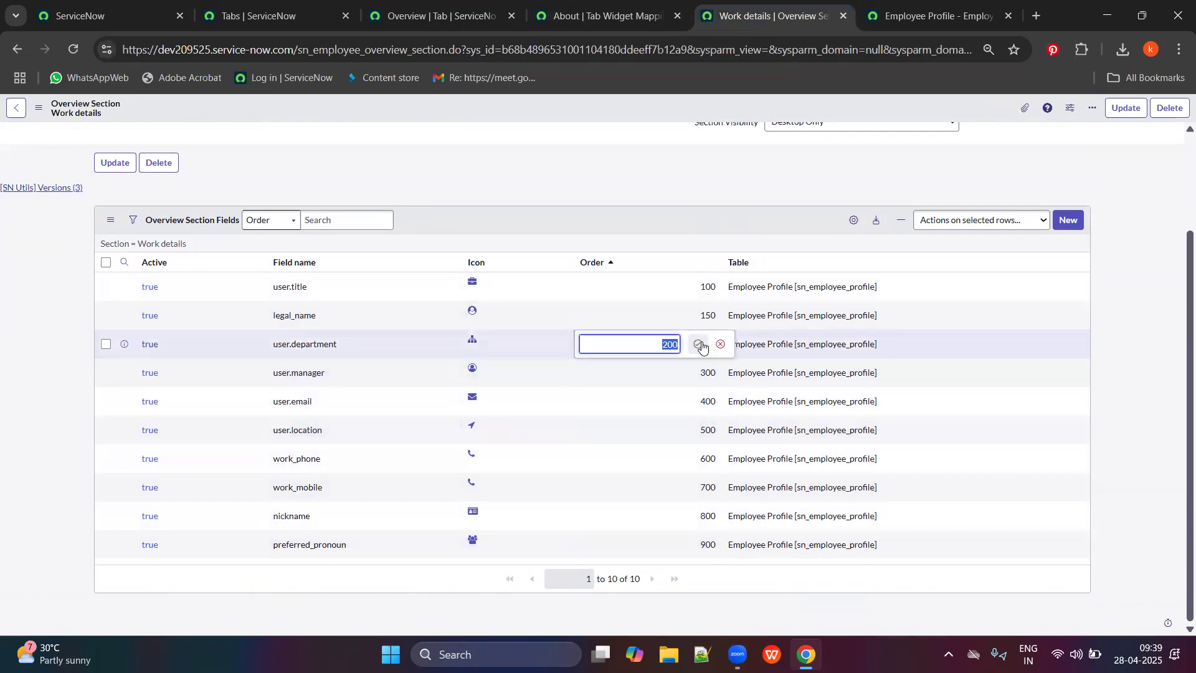
type("350")
left_click(696, 347)
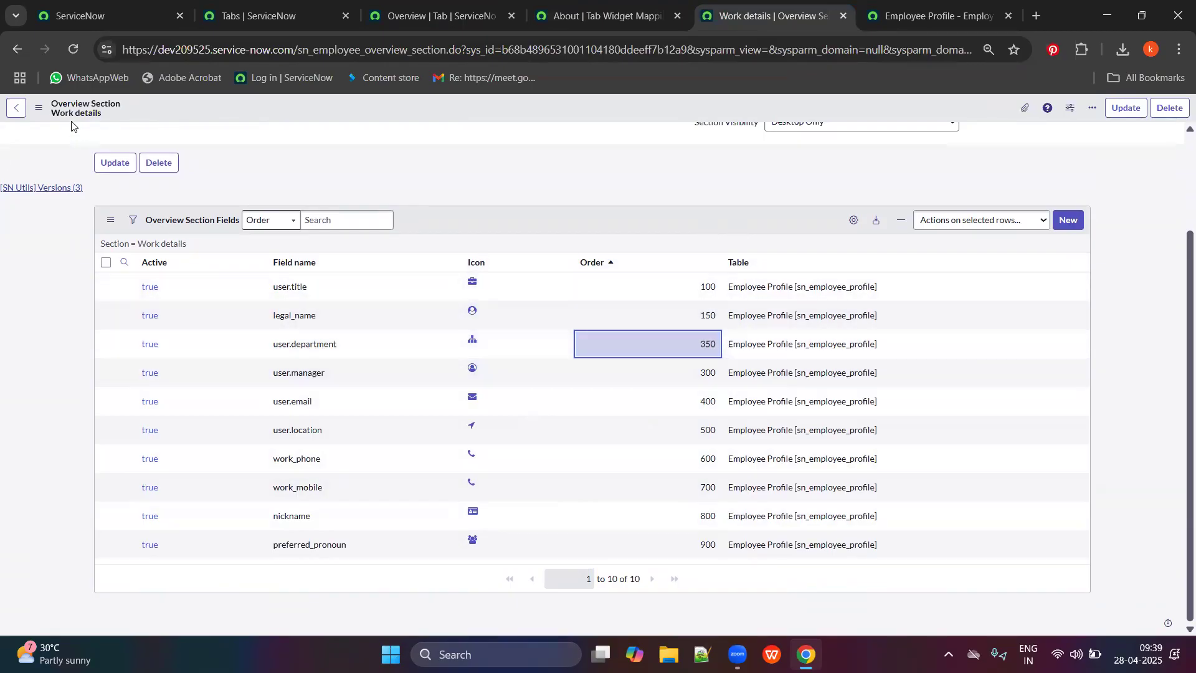
left_click(70, 51)
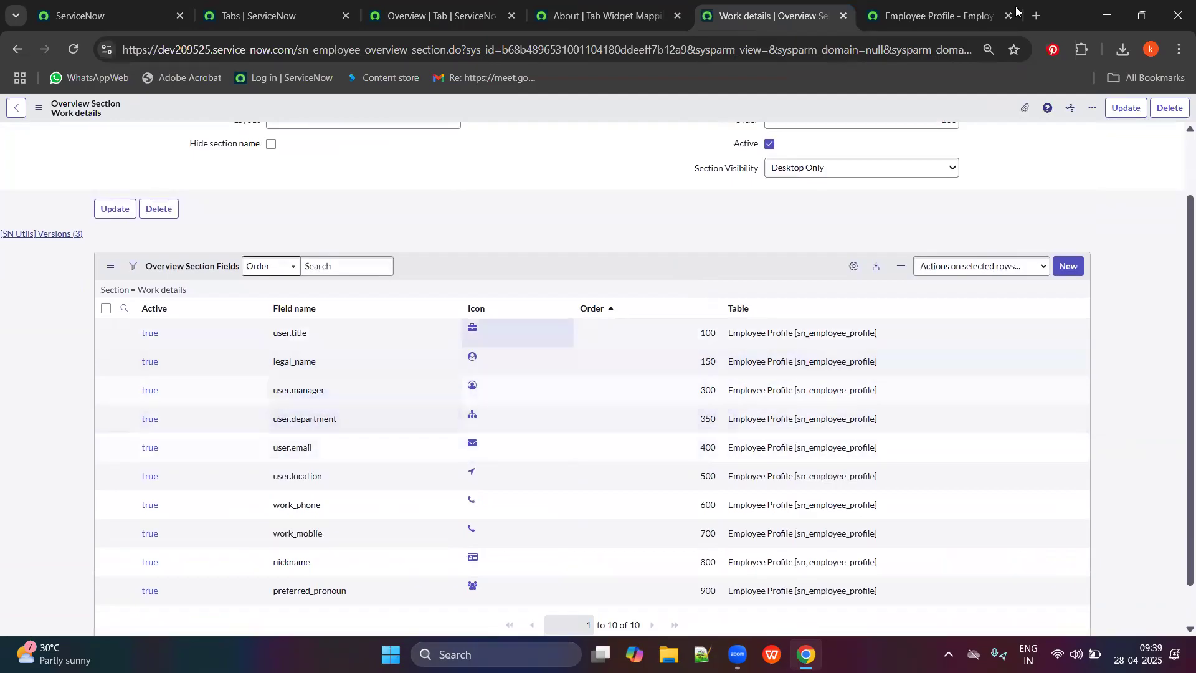
left_click(963, 15)
Reload the profile and compare its Work details order with the section field list.
left_click(74, 50)
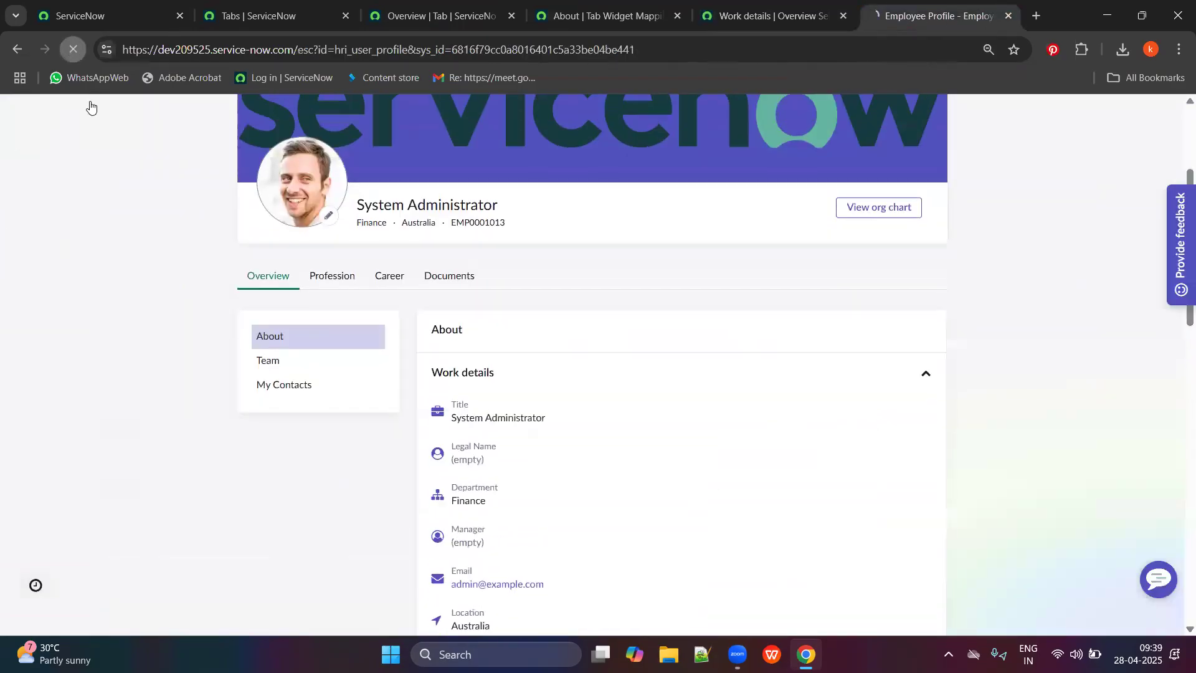
scroll(788, 374, "down", 4)
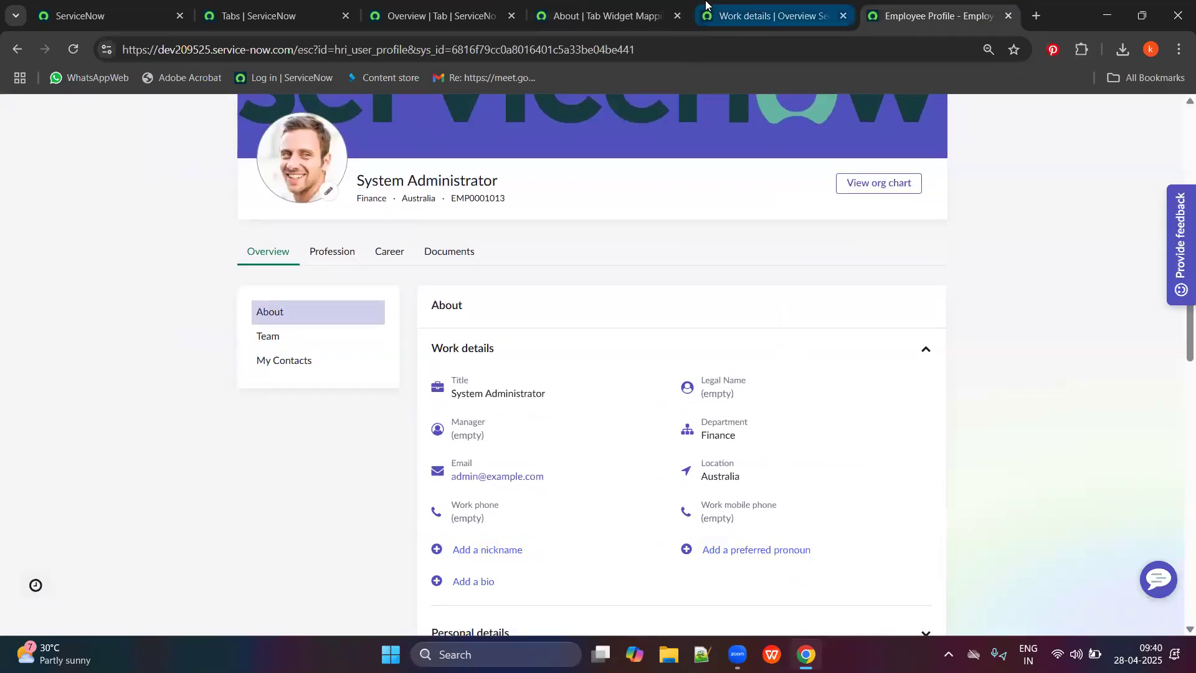
left_click(772, 16)
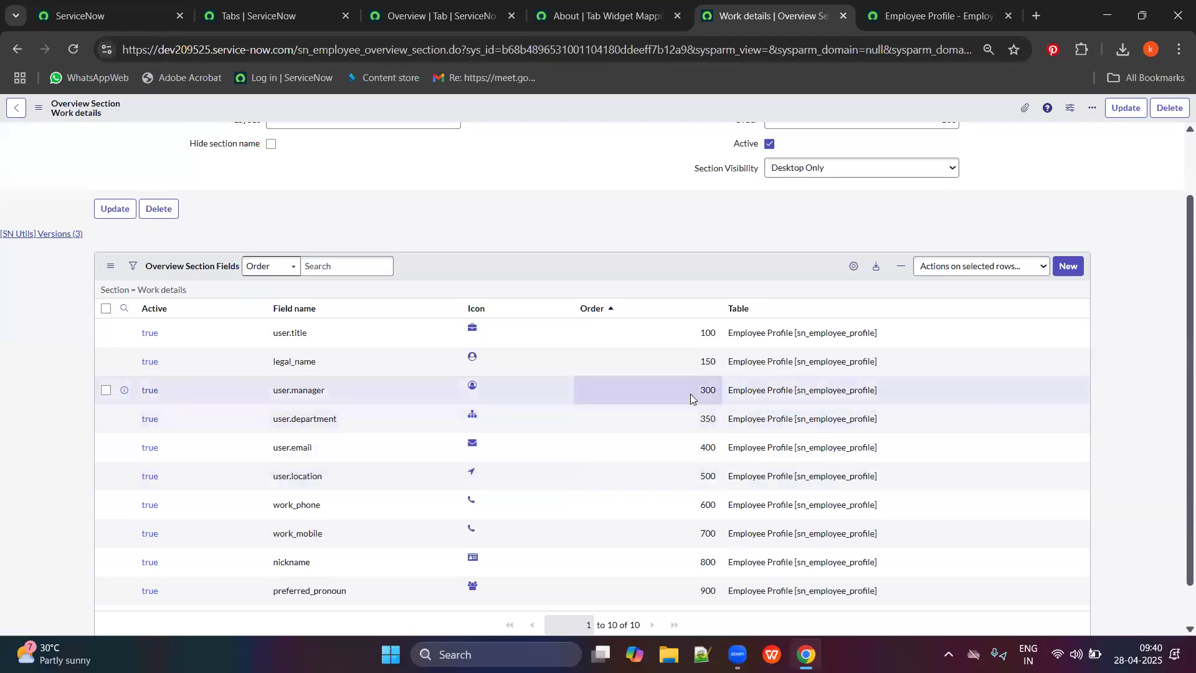
left_click(935, 15)
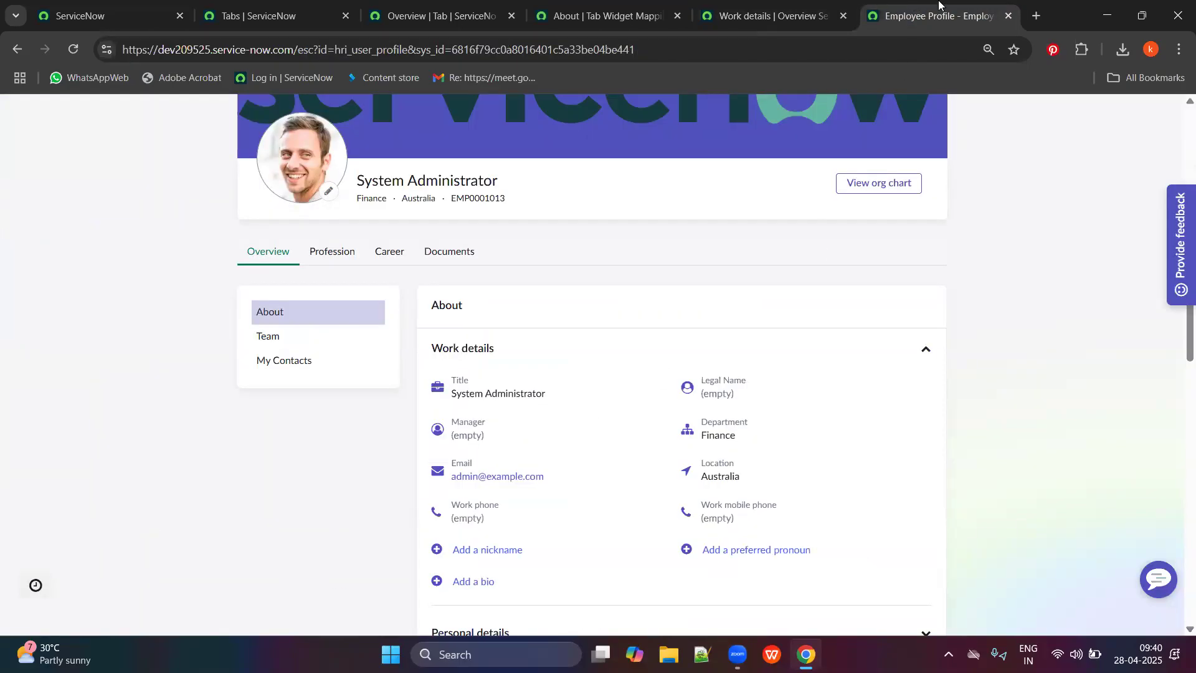
left_click(773, 15)
Change user.department's order to 200, then reload the employee profile.
double_click(702, 430)
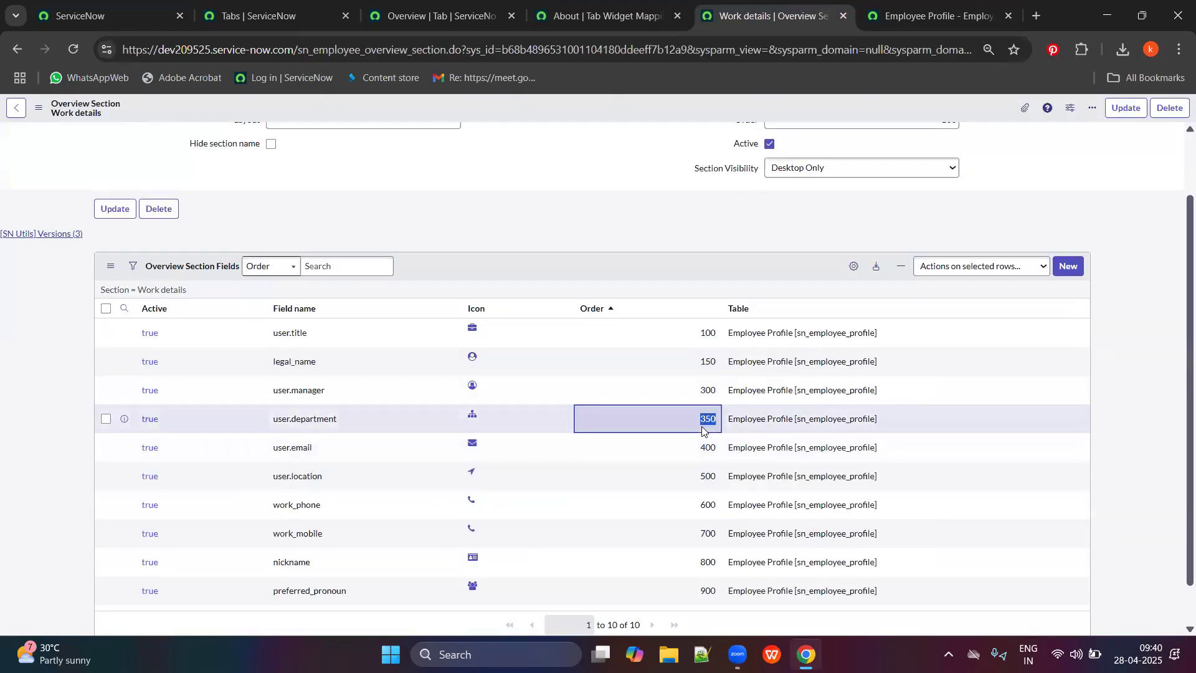
type("200")
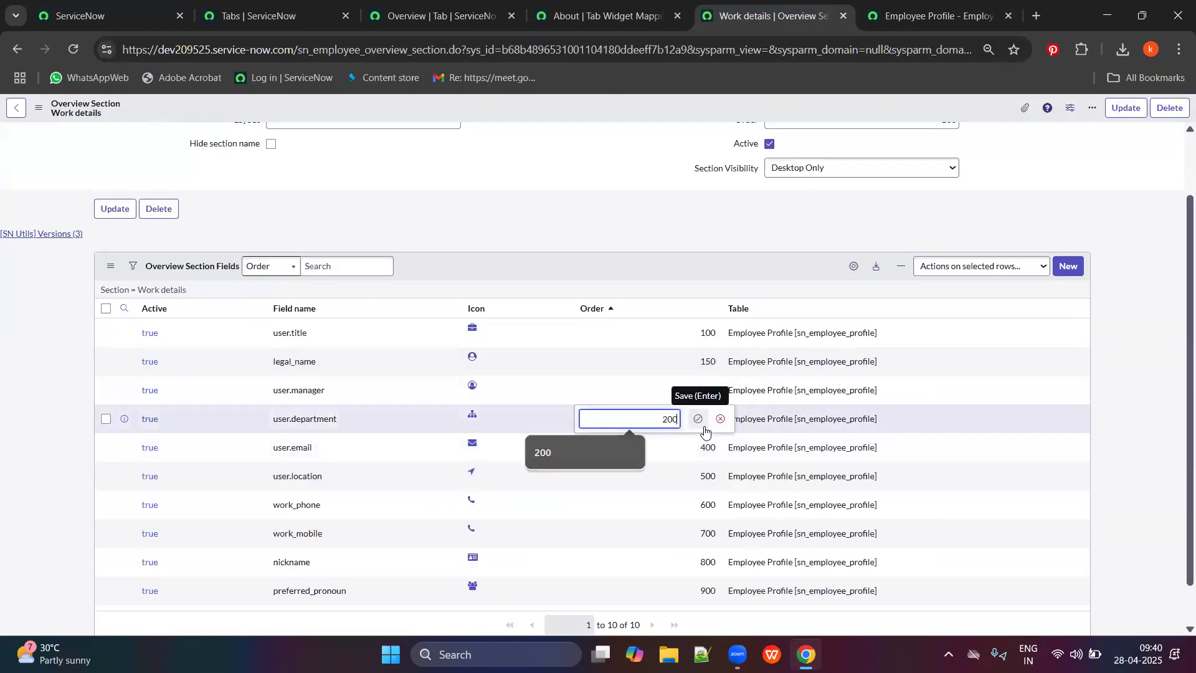
left_click(703, 428)
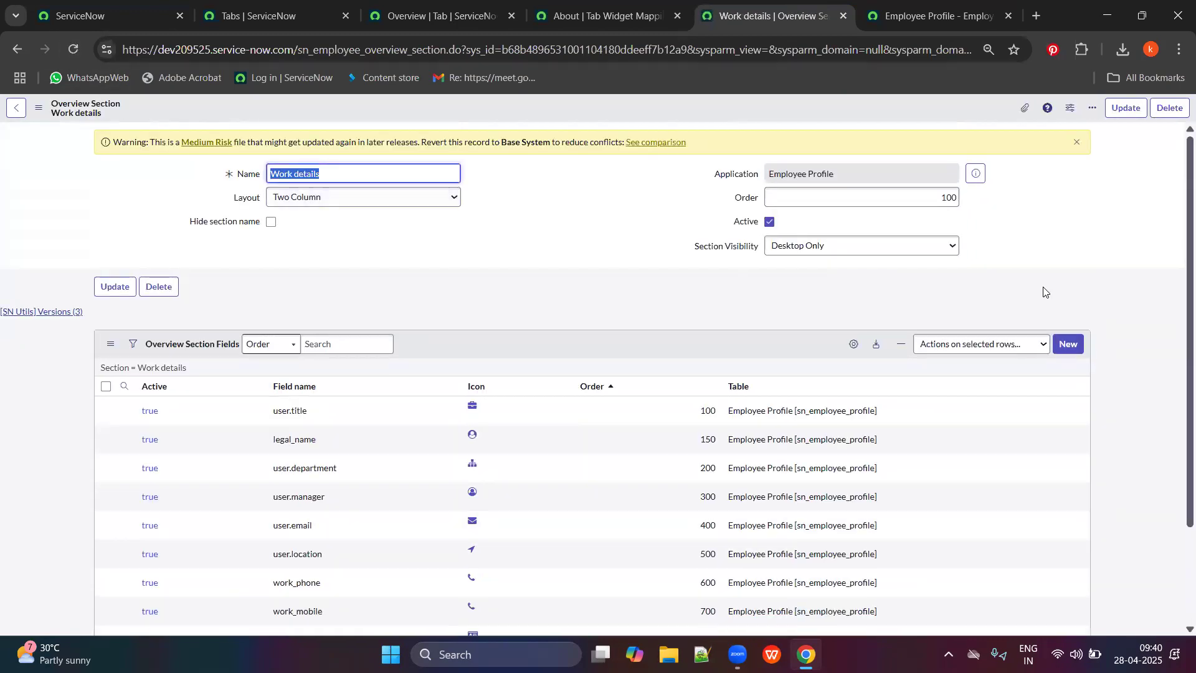
left_click(972, 5)
left_click(73, 49)
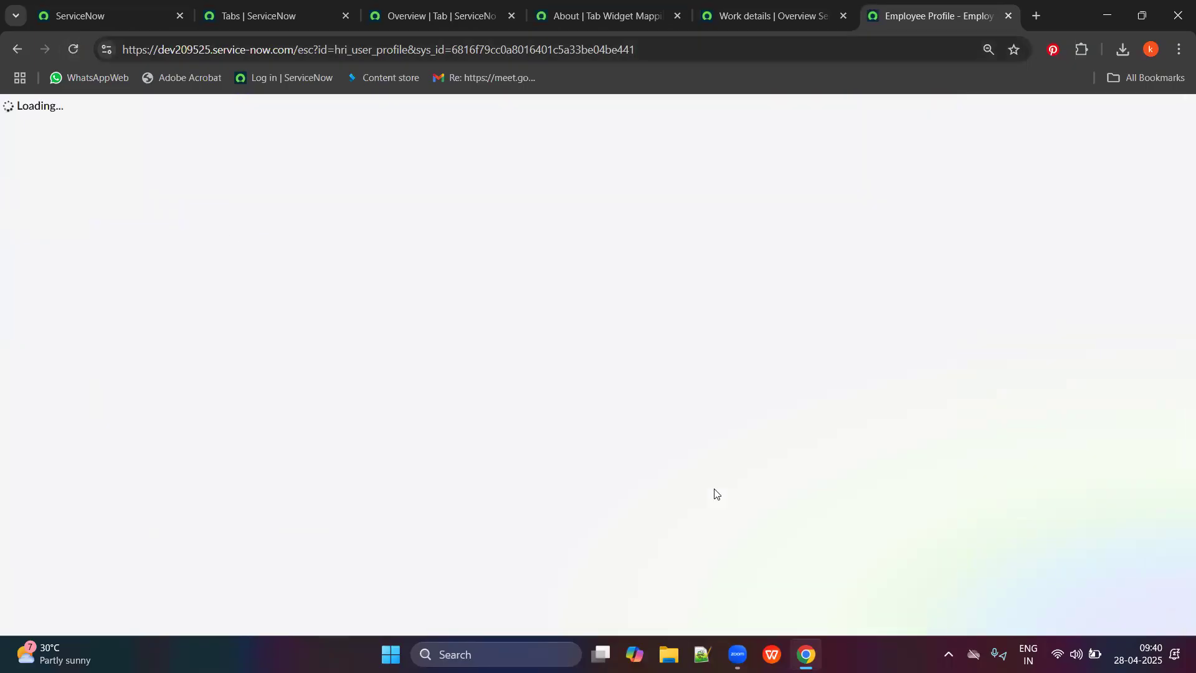
Verify on the profile that Department now appears before Manager in Work details.
scroll(823, 454, "down", 5)
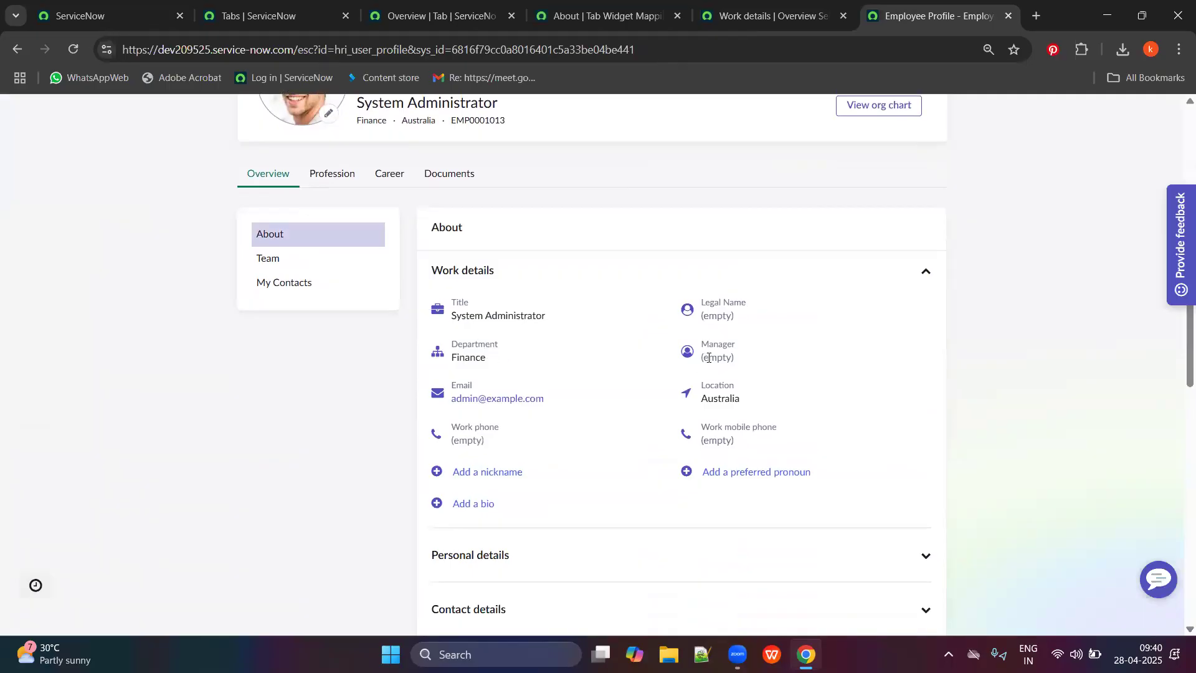
left_click_drag(741, 359, 533, 355)
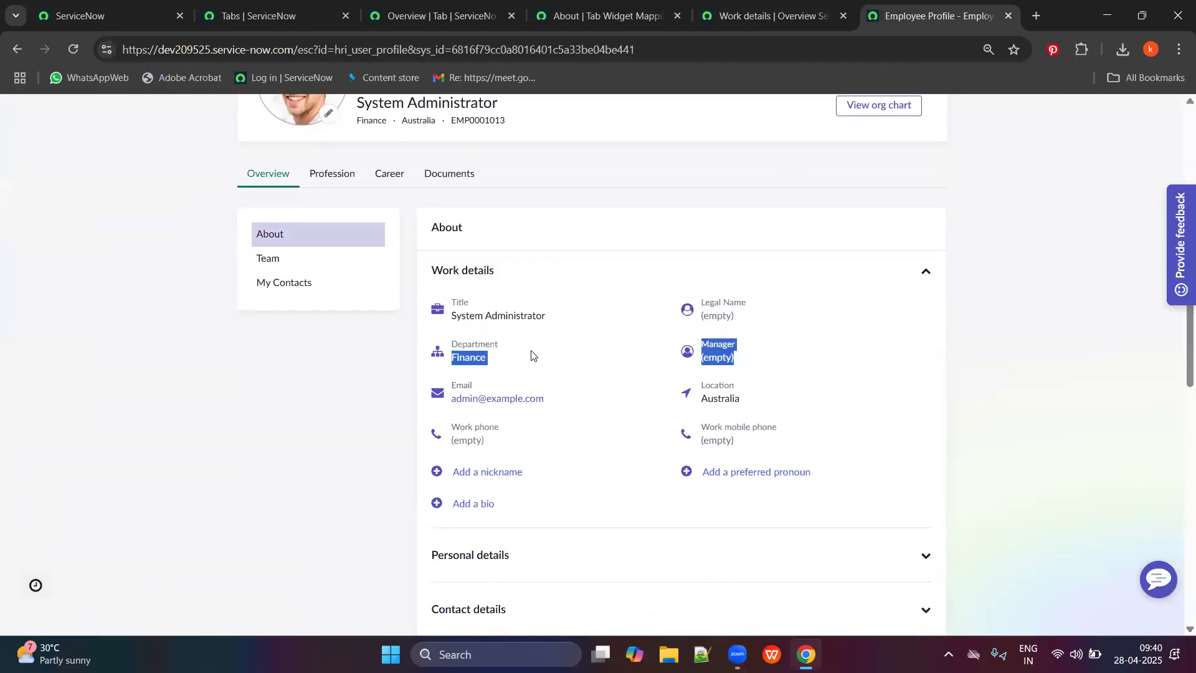
left_click(158, 485)
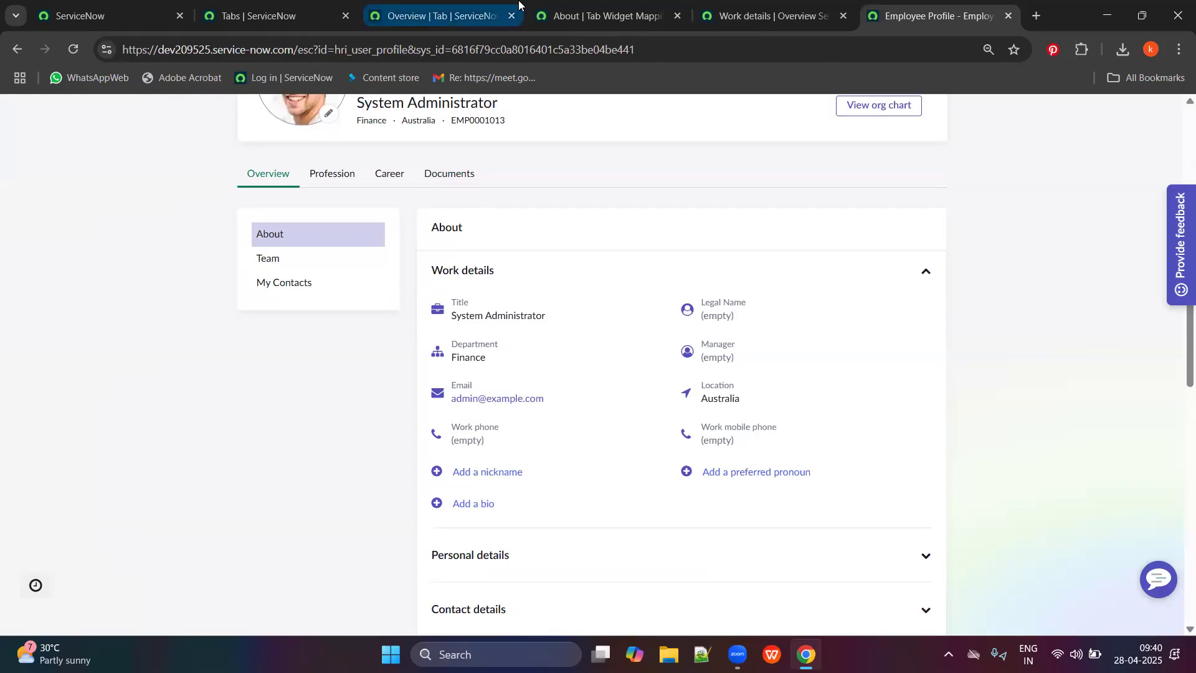
Return to the Work details overview section record.
left_click(493, 12)
left_click(623, 8)
left_click(748, 7)
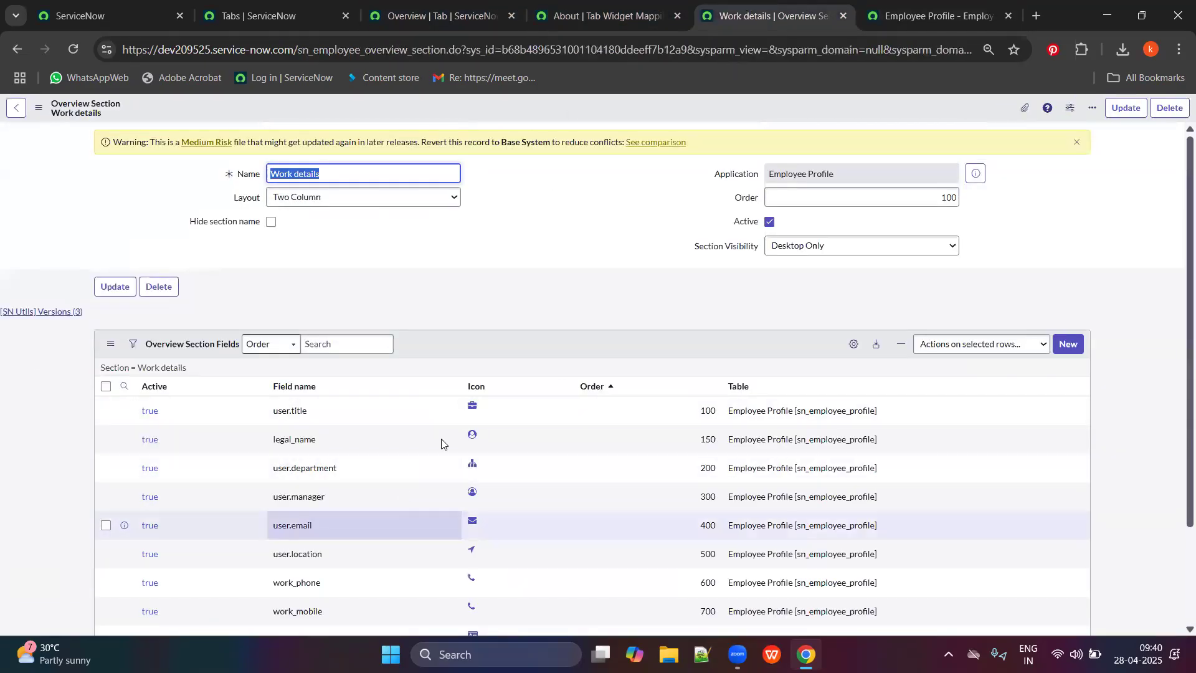
Open the user.title section field record, which currently uses the briefcase icon.
scroll(517, 281, "down", 2)
left_click(502, 287)
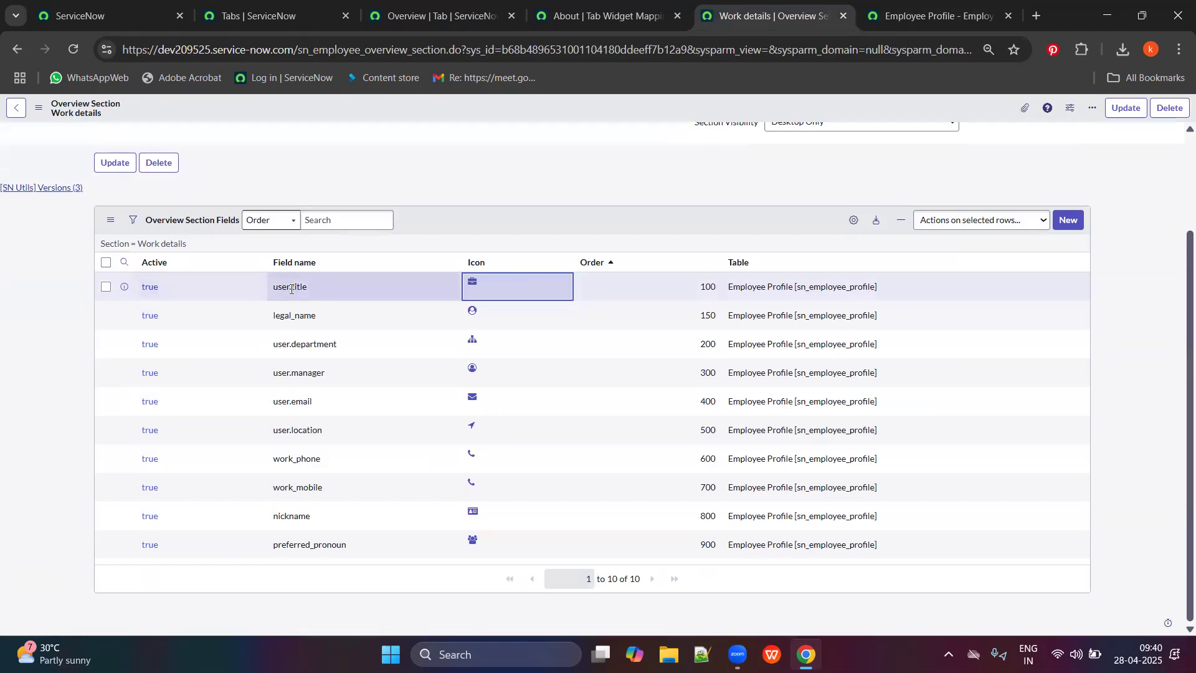
left_click(557, 287)
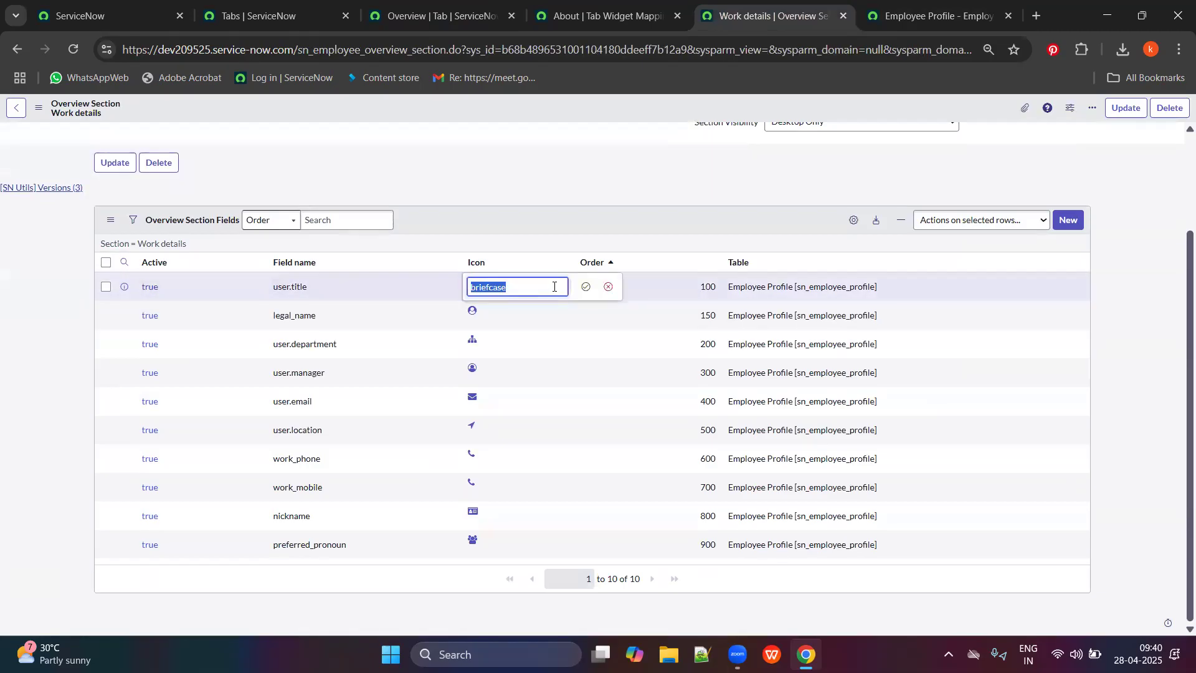
left_click(536, 288)
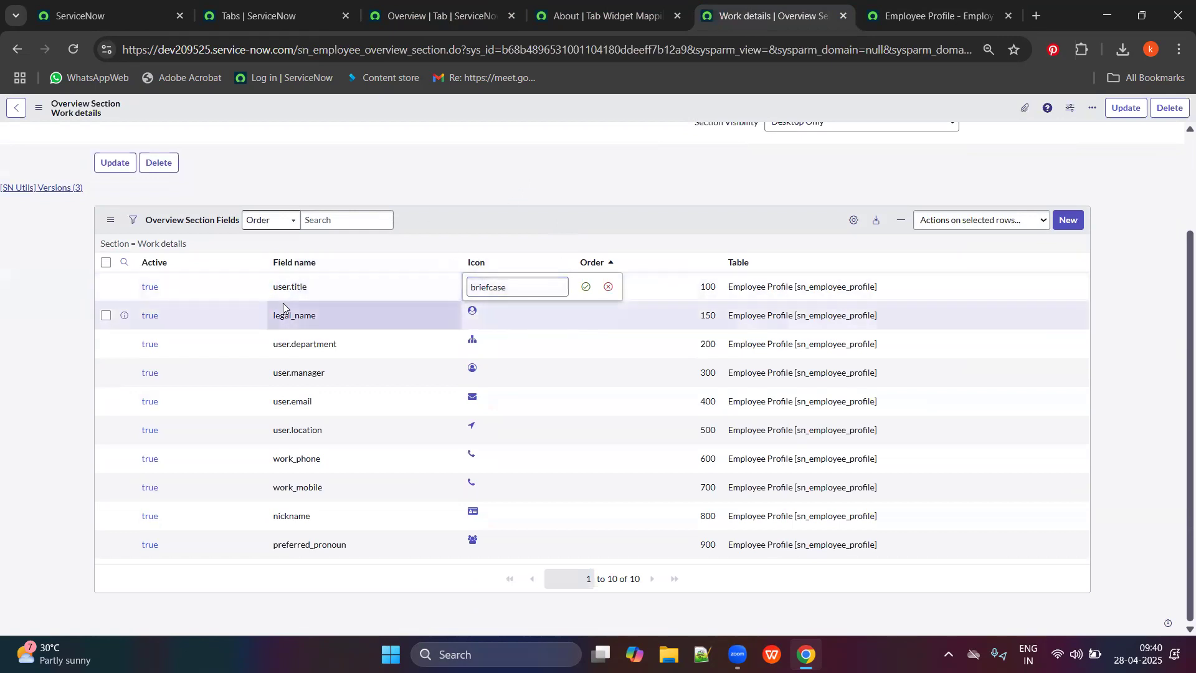
left_click(150, 289, "ctrl")
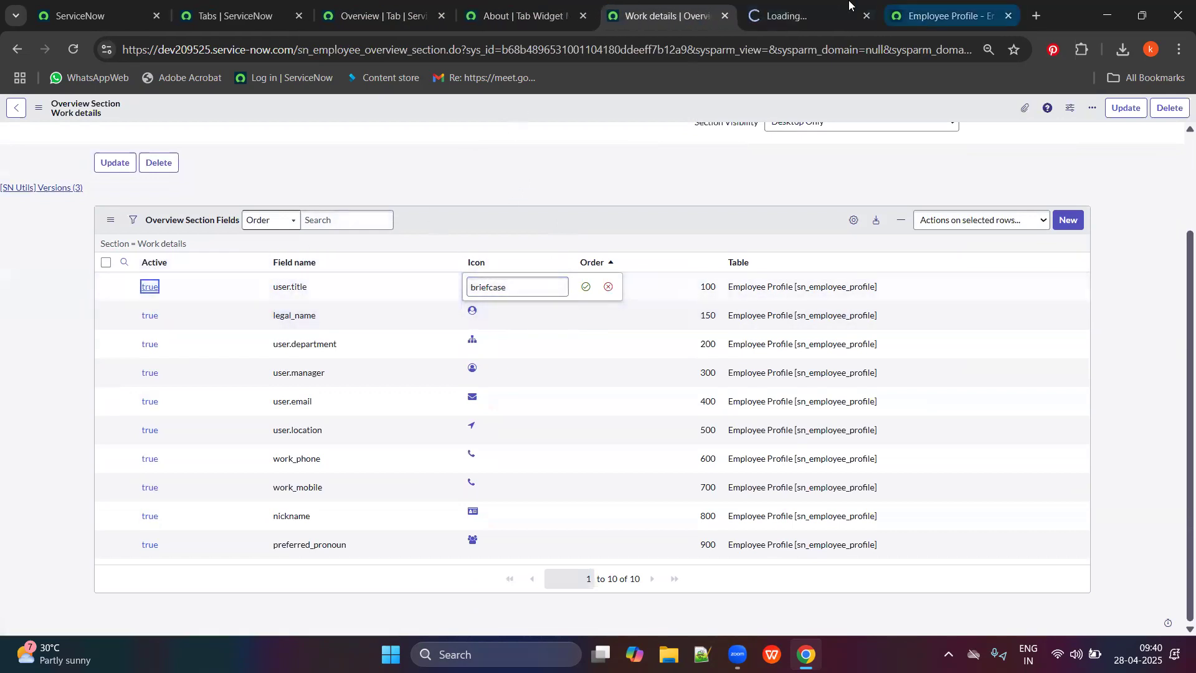
left_click(836, 13)
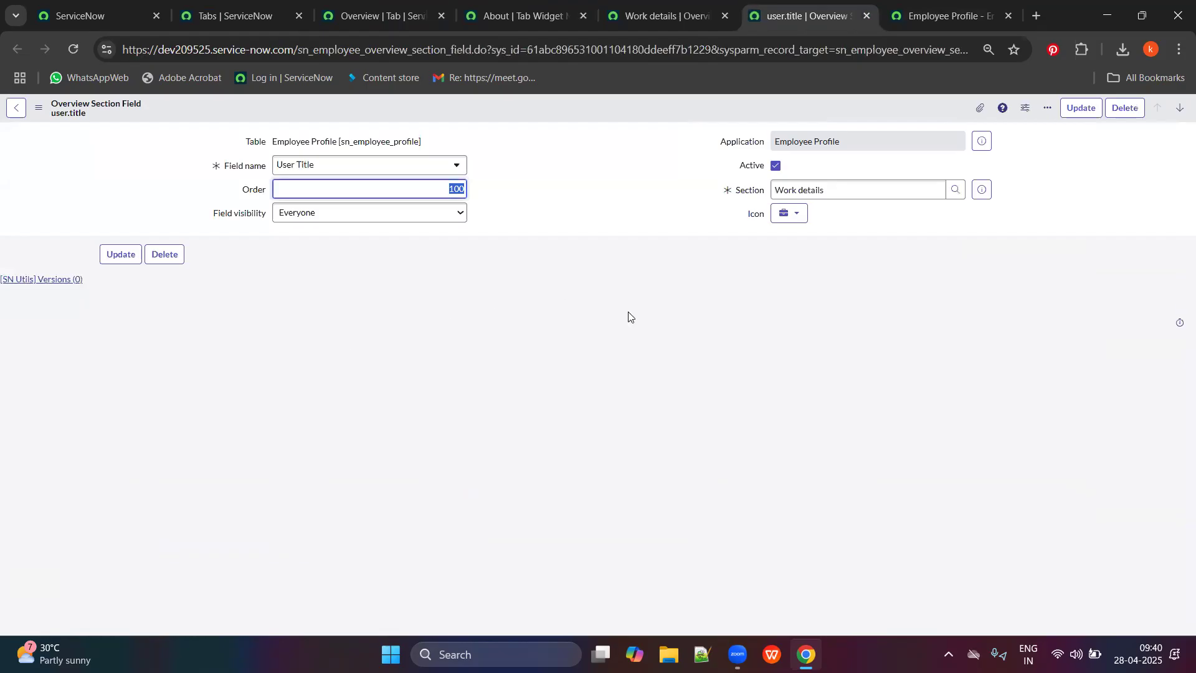
Replace the Title field's icon with the home icon and update the record.
left_click(792, 218)
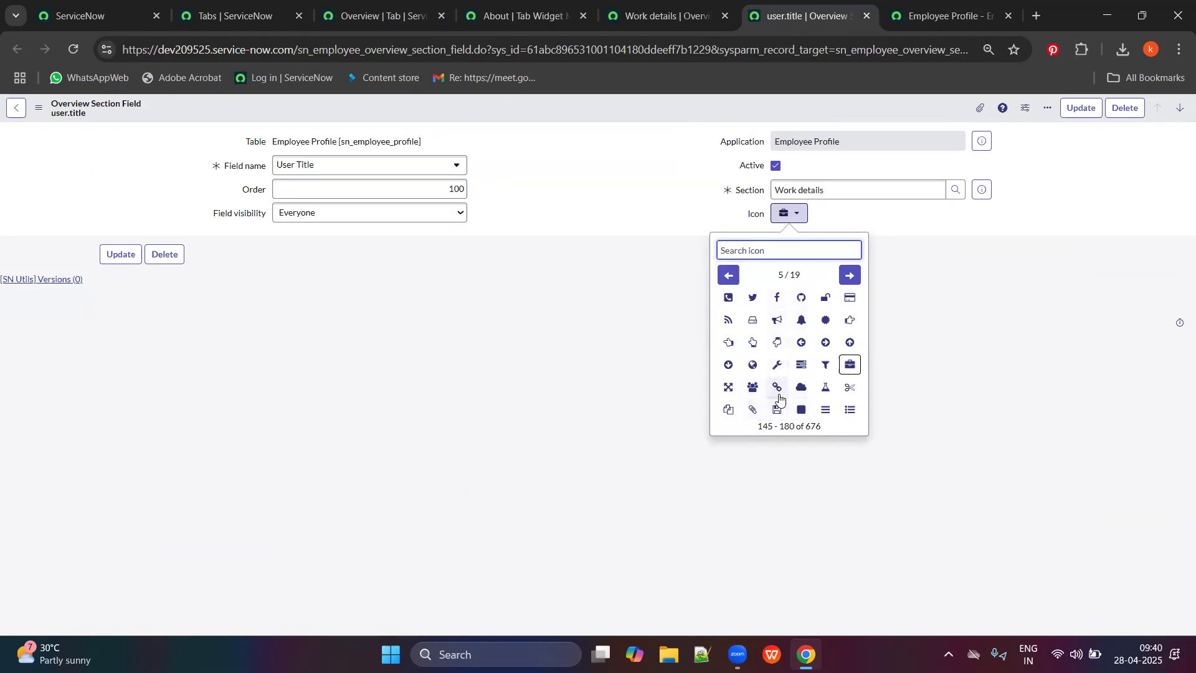
left_click(732, 279)
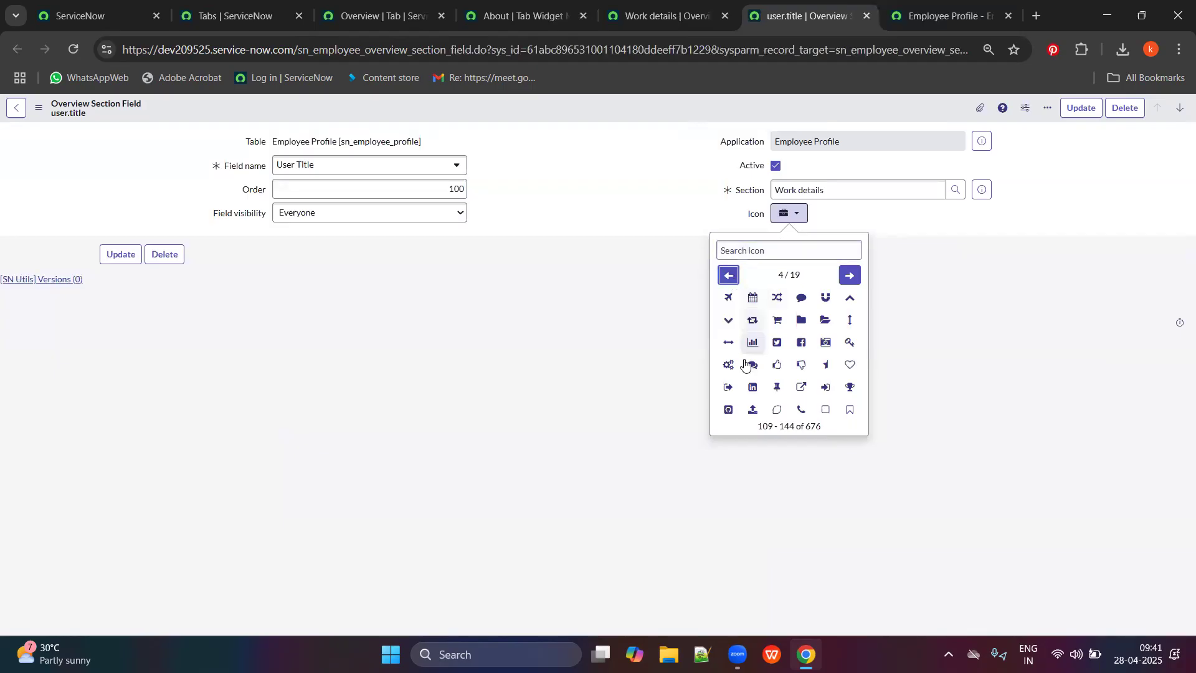
left_click(788, 253)
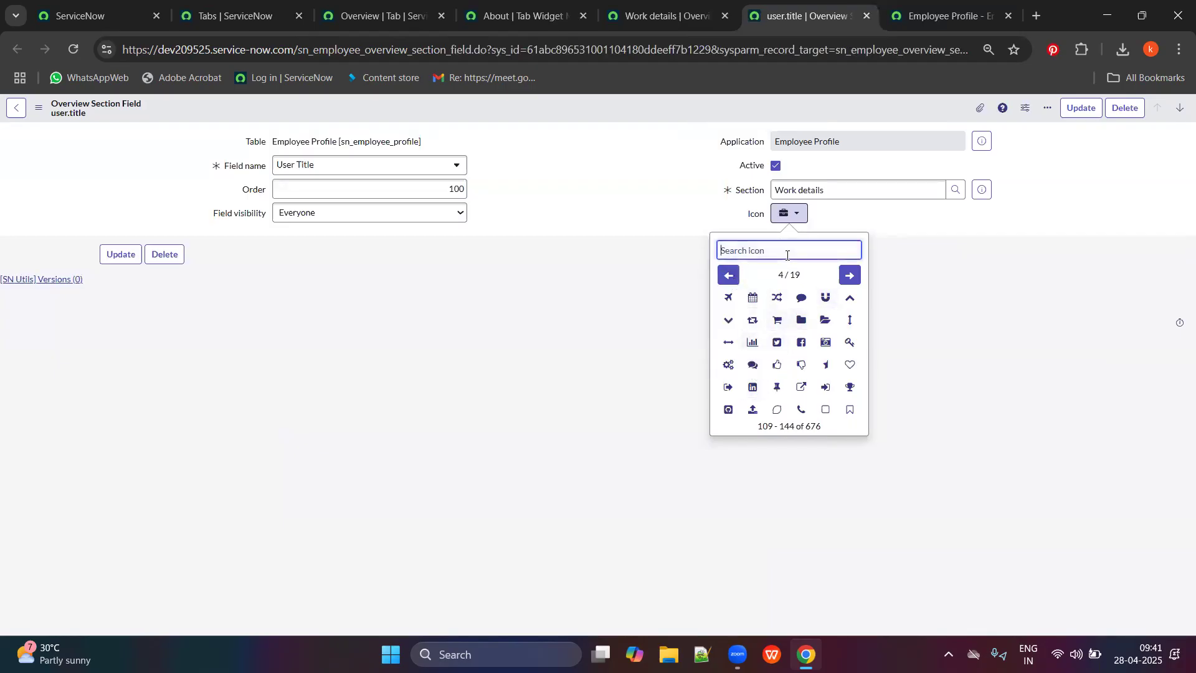
type("work")
key("BackSpace")
key("BackSpace")
key("BackSpace")
type("des")
key("BackSpace")
key("BackSpace")
key("BackSpace")
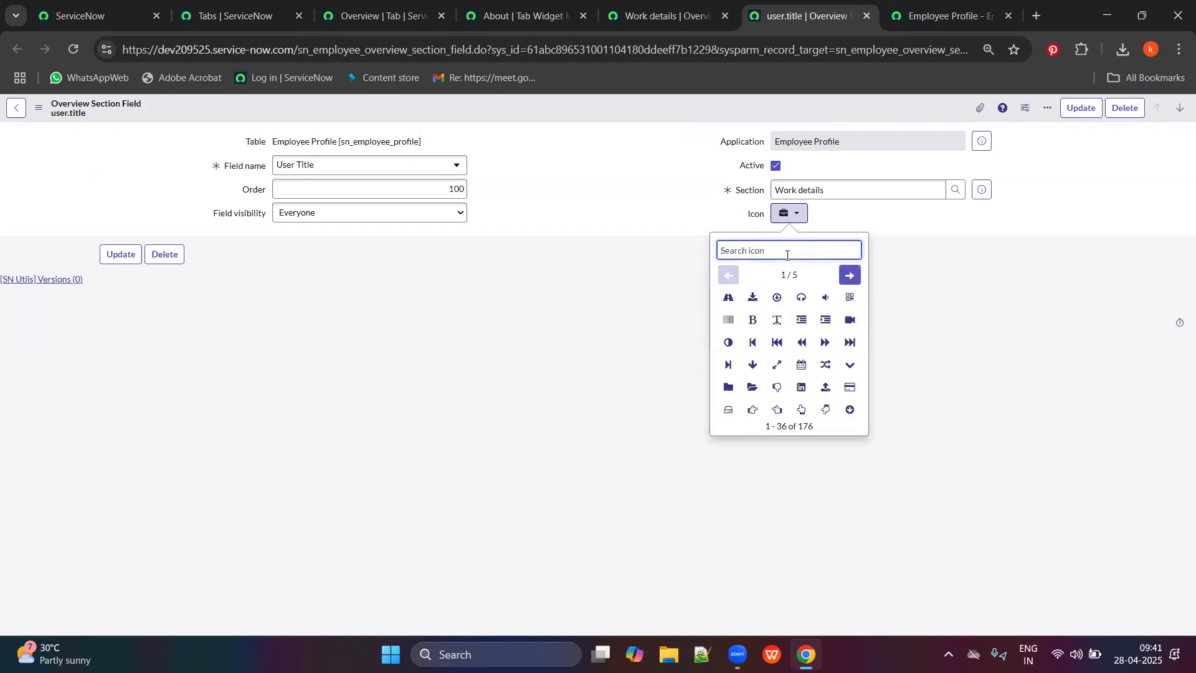
type("bri")
key("BackSpace")
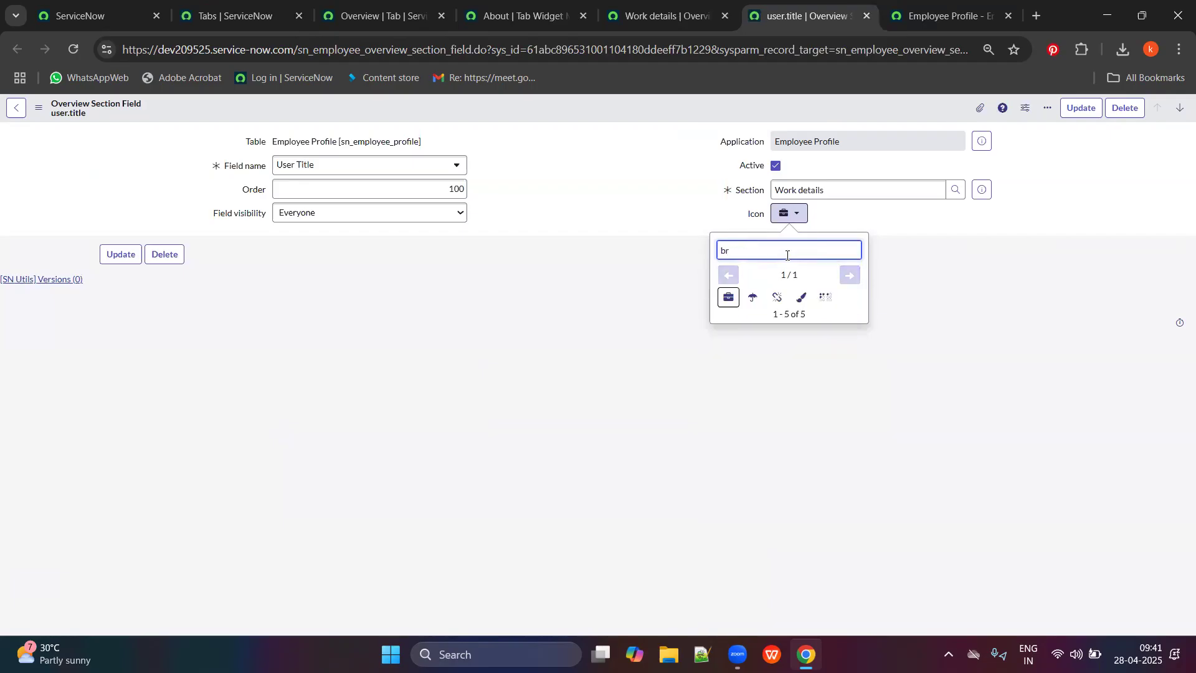
key("BackSpace")
key("BackSpace")
key("BackSpace")
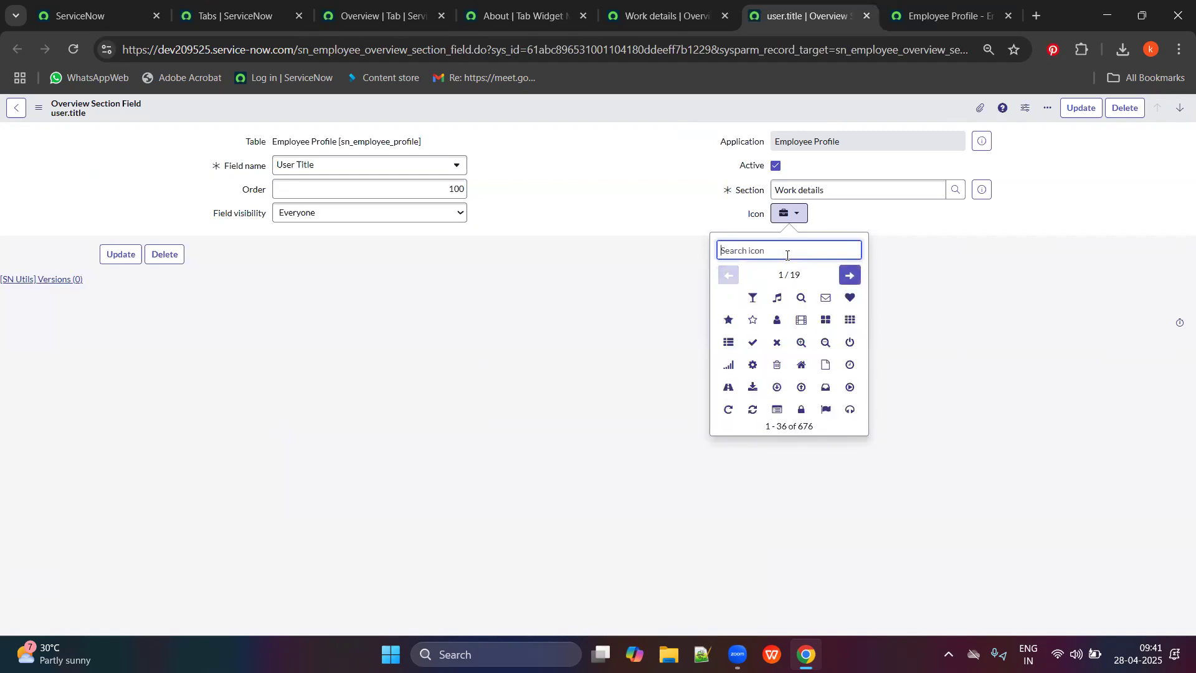
left_click(801, 365)
left_click(122, 254)
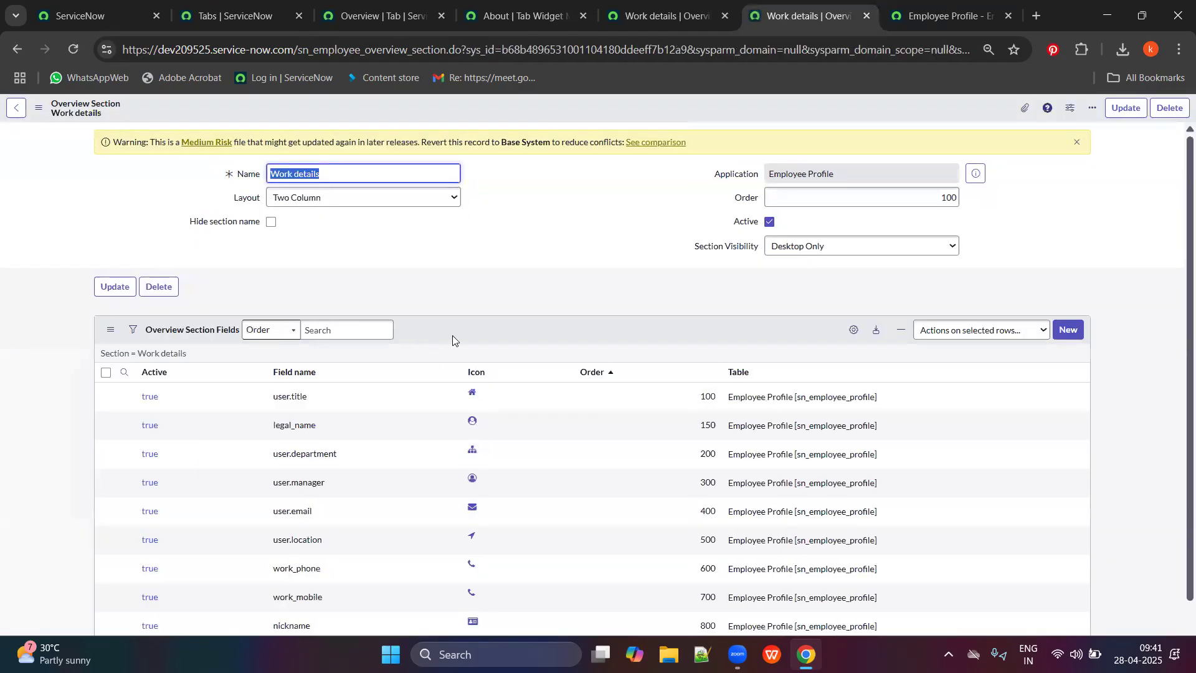
scroll(511, 293, "down", 2)
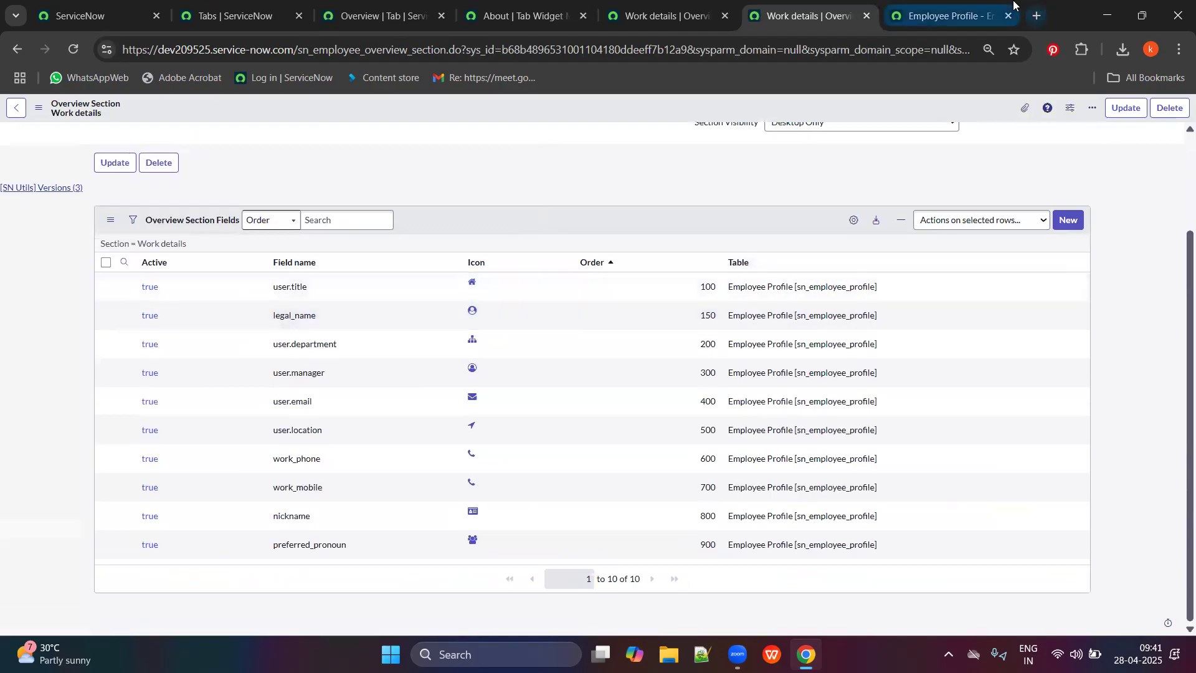
left_click(954, 15)
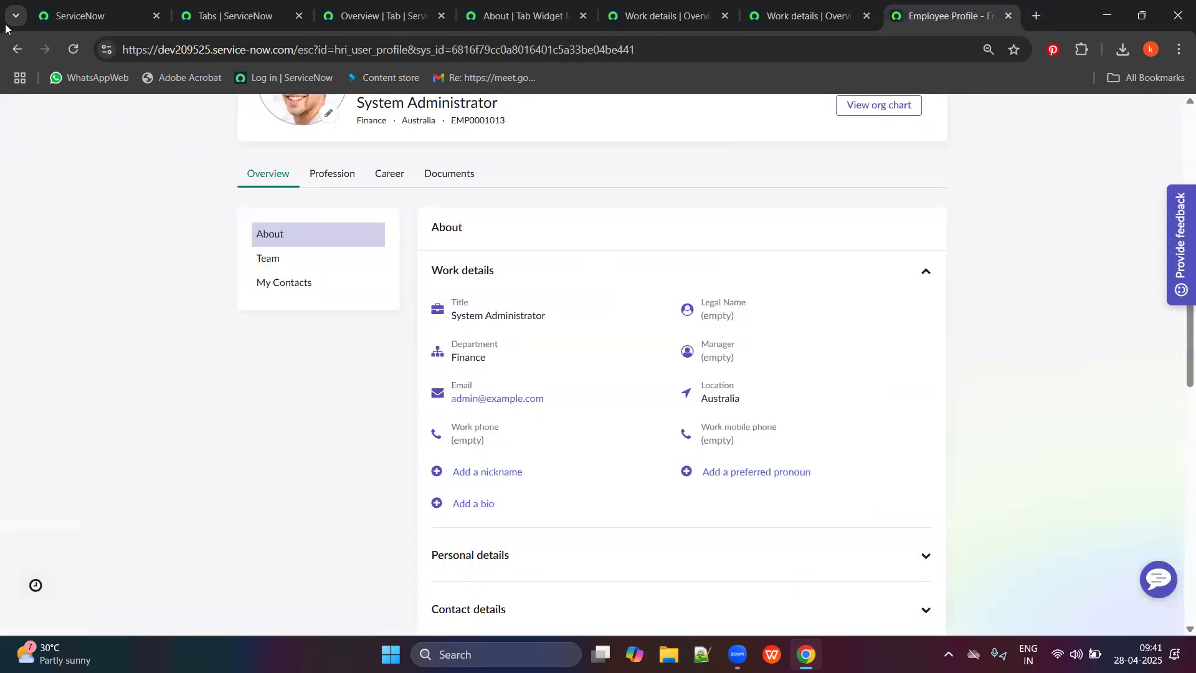
left_click(81, 57)
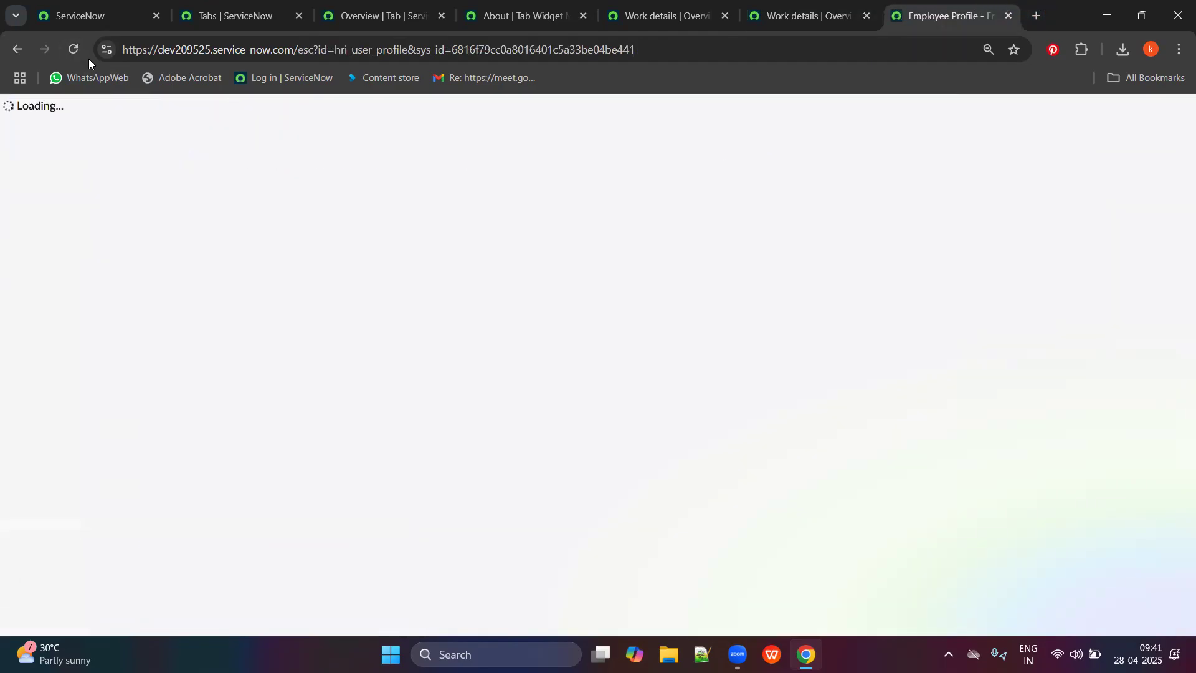
scroll(483, 438, "down", 3)
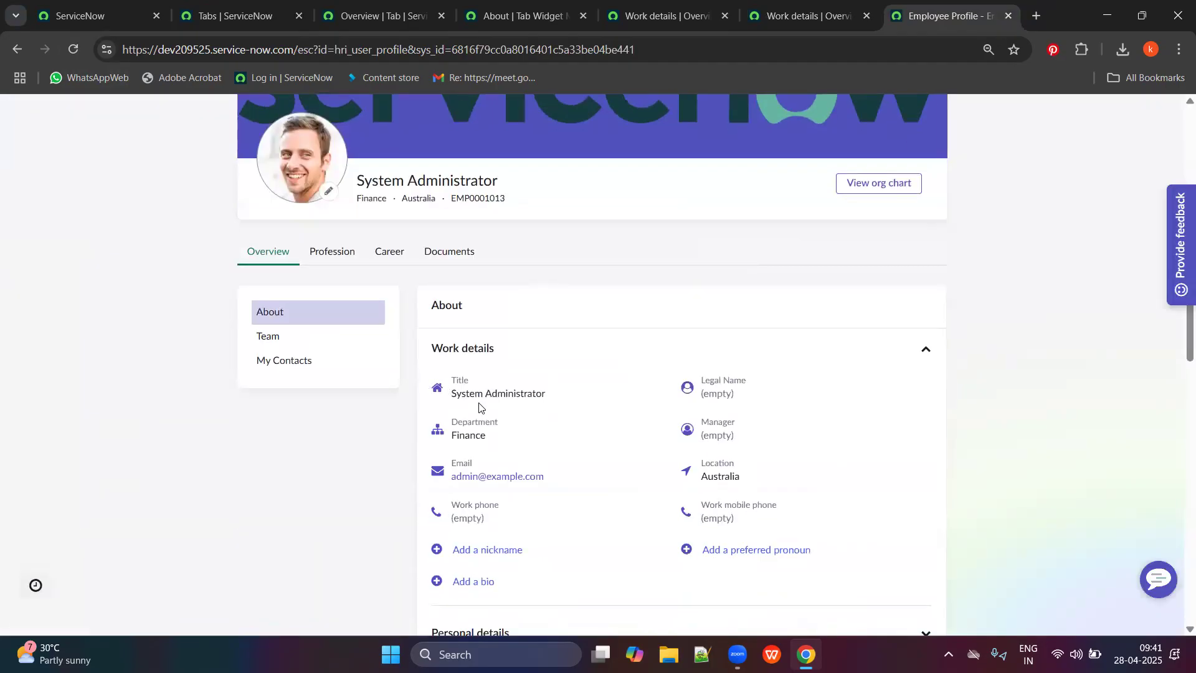
scroll(561, 392, "down", 1)
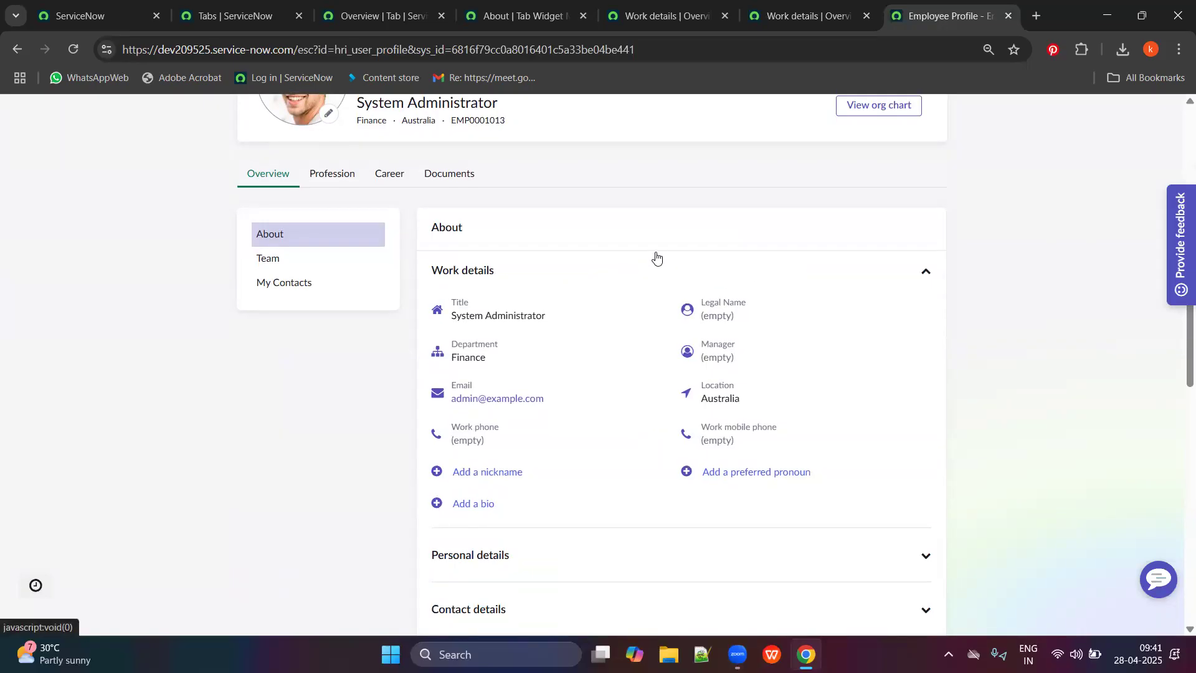
left_click(809, 16)
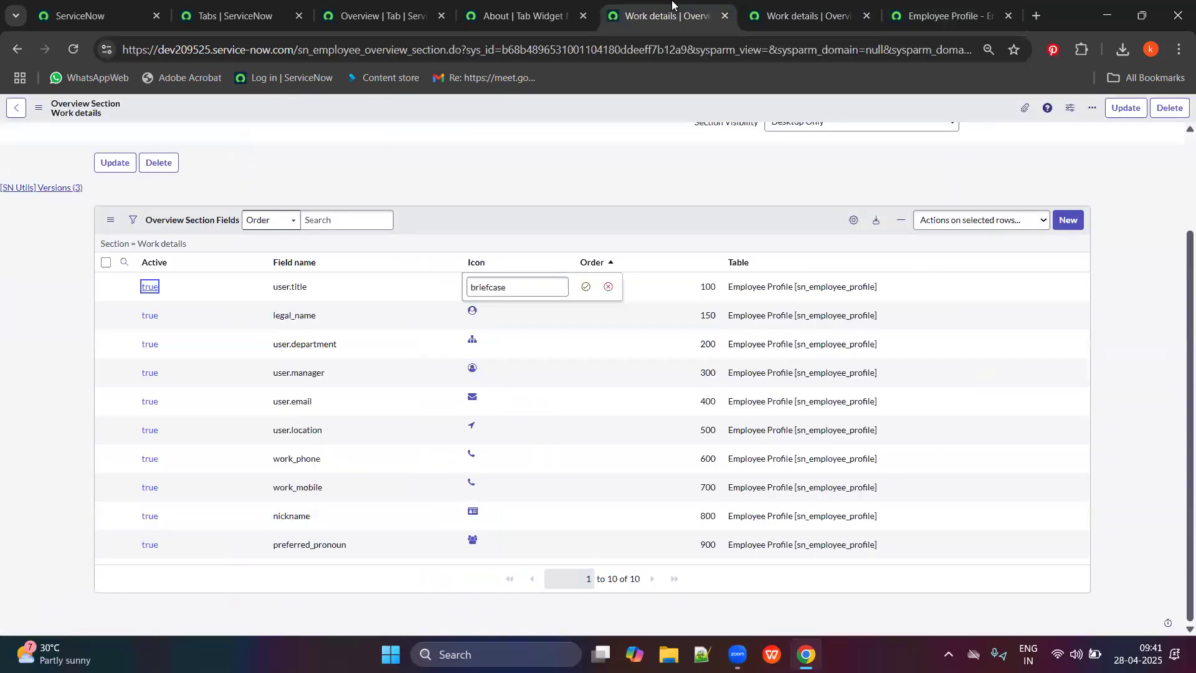
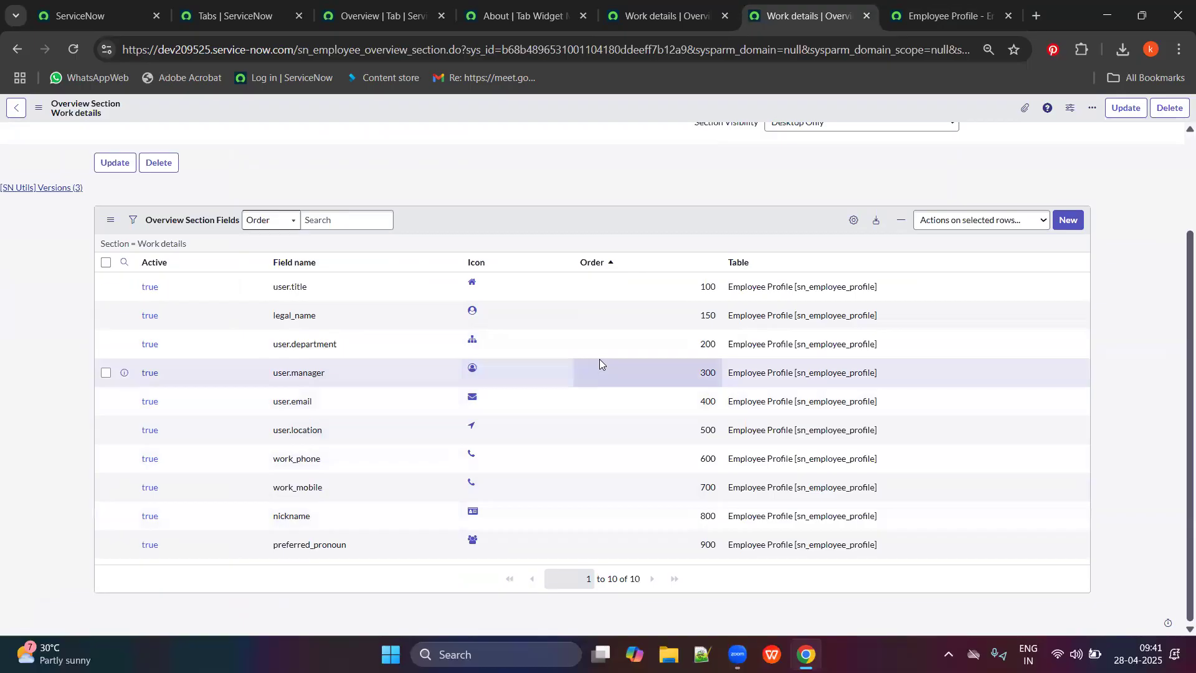
Set the nickname overview field's visibility to Manager only and update the record.
key("ctrl+Tab")
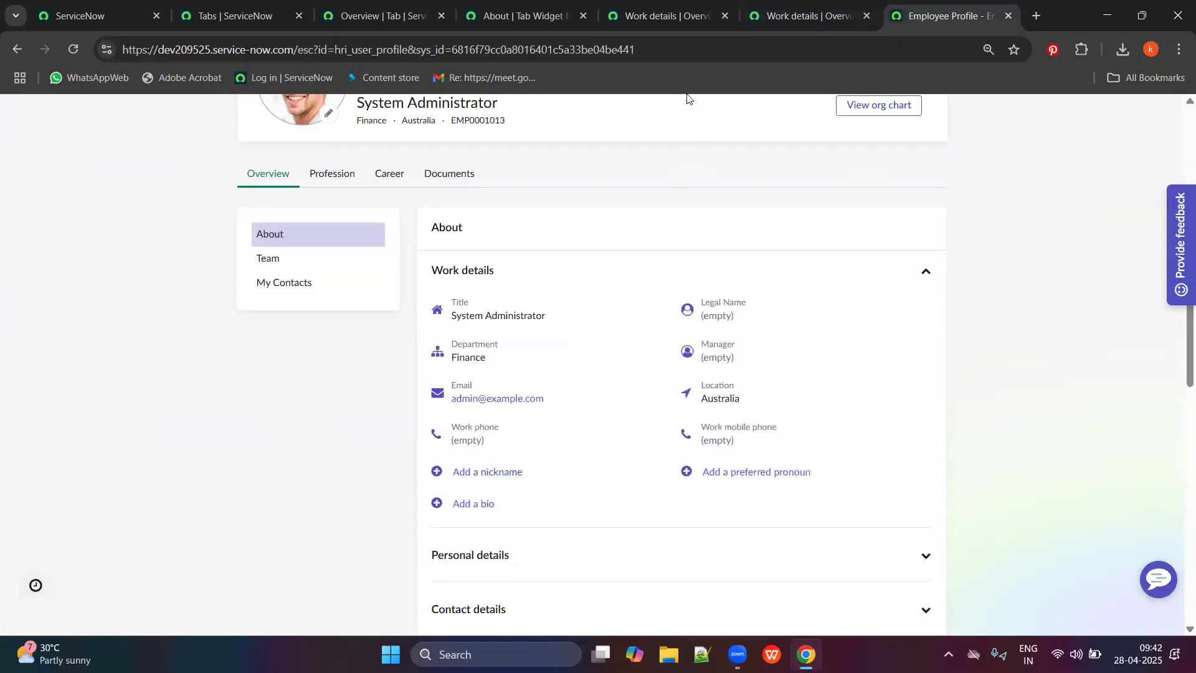
key("ctrl+shift+Tab")
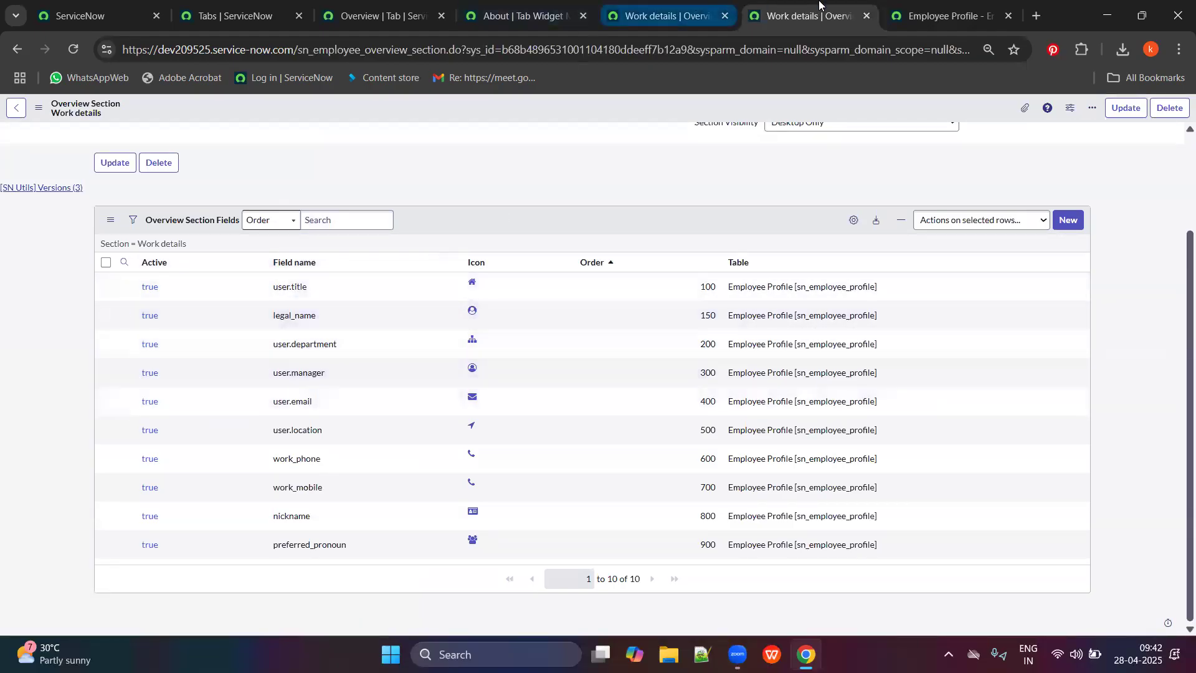
left_click(943, 15)
key("ctrl+shift+Tab")
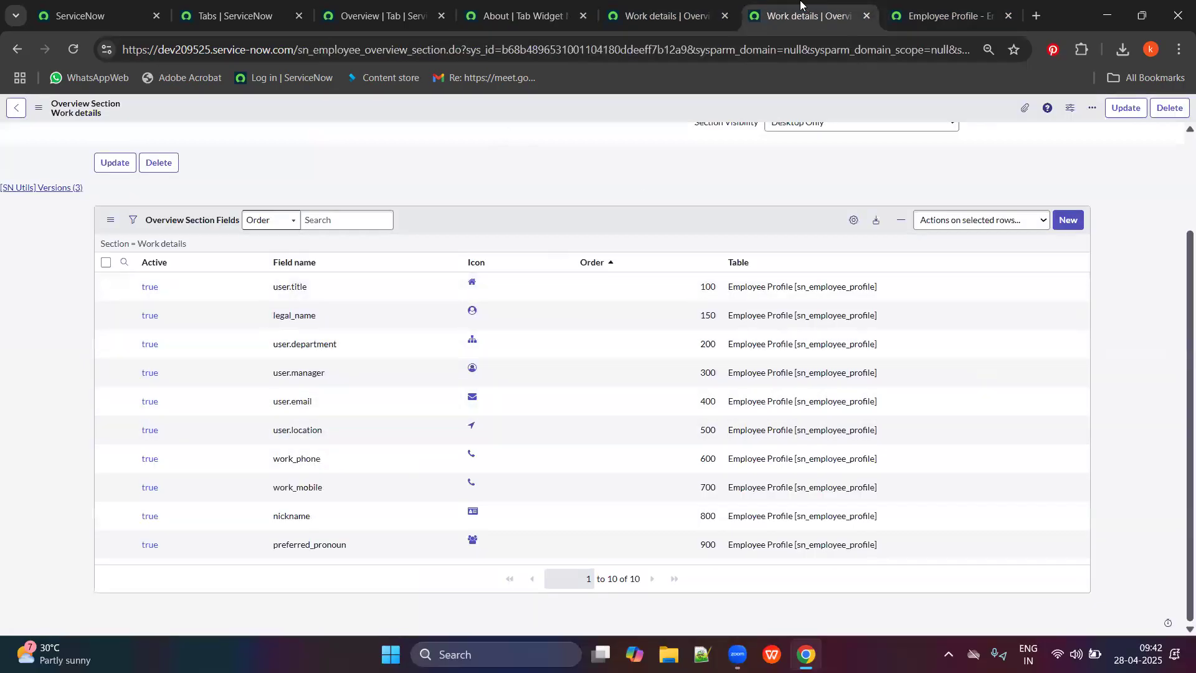
key("ctrl+shift+Tab")
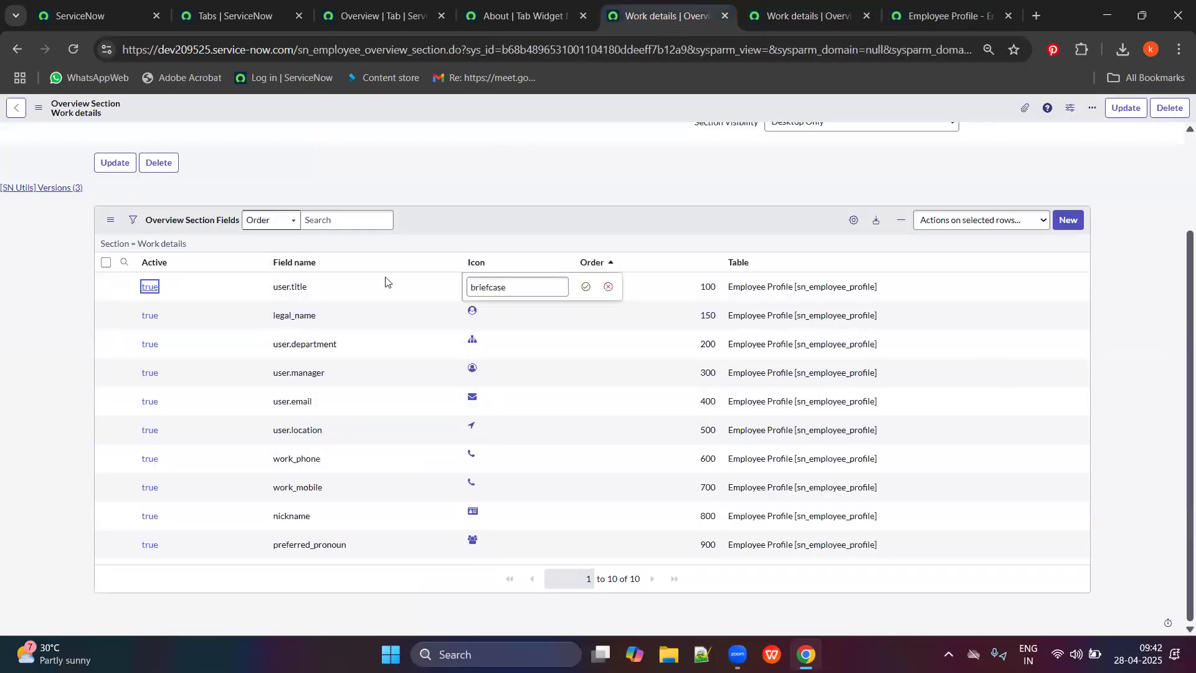
left_click(150, 516, "ctrl")
left_click(692, 5)
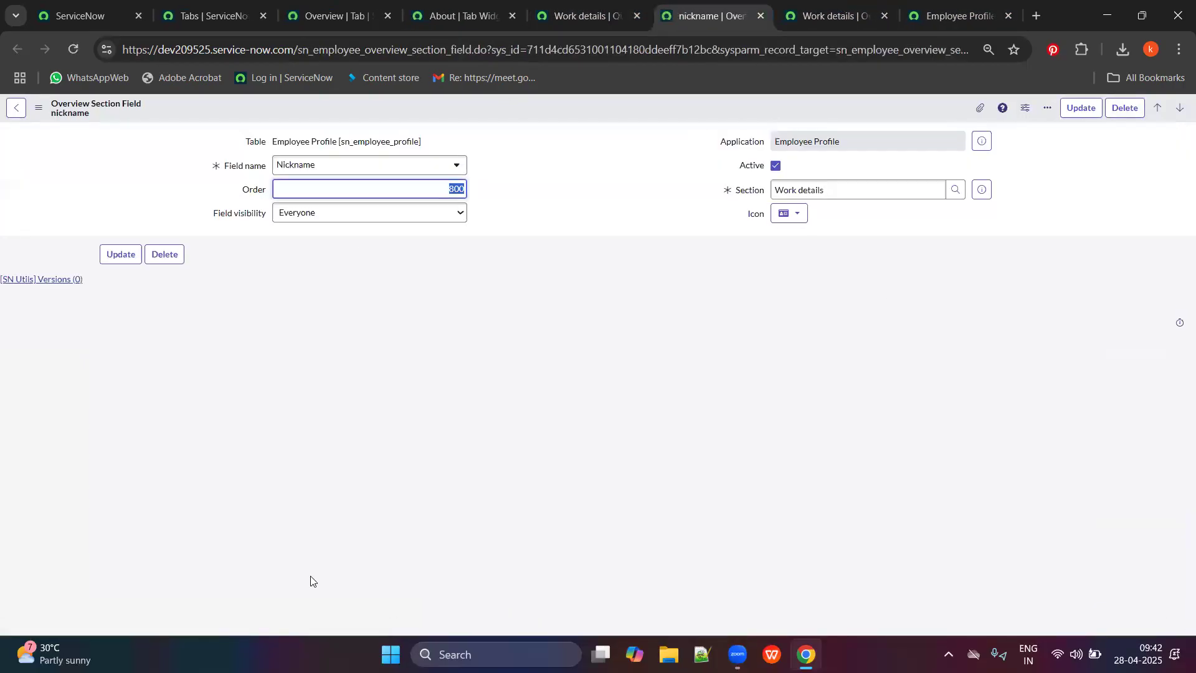
left_click(354, 216)
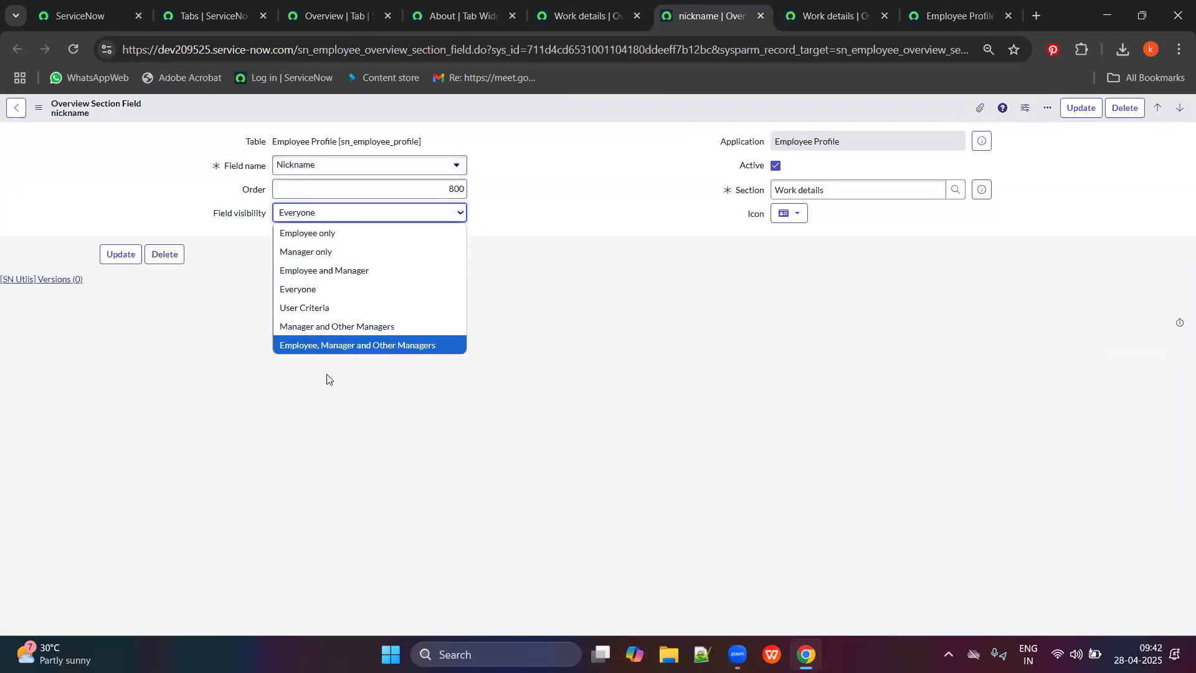
left_click(333, 253)
left_click(120, 254)
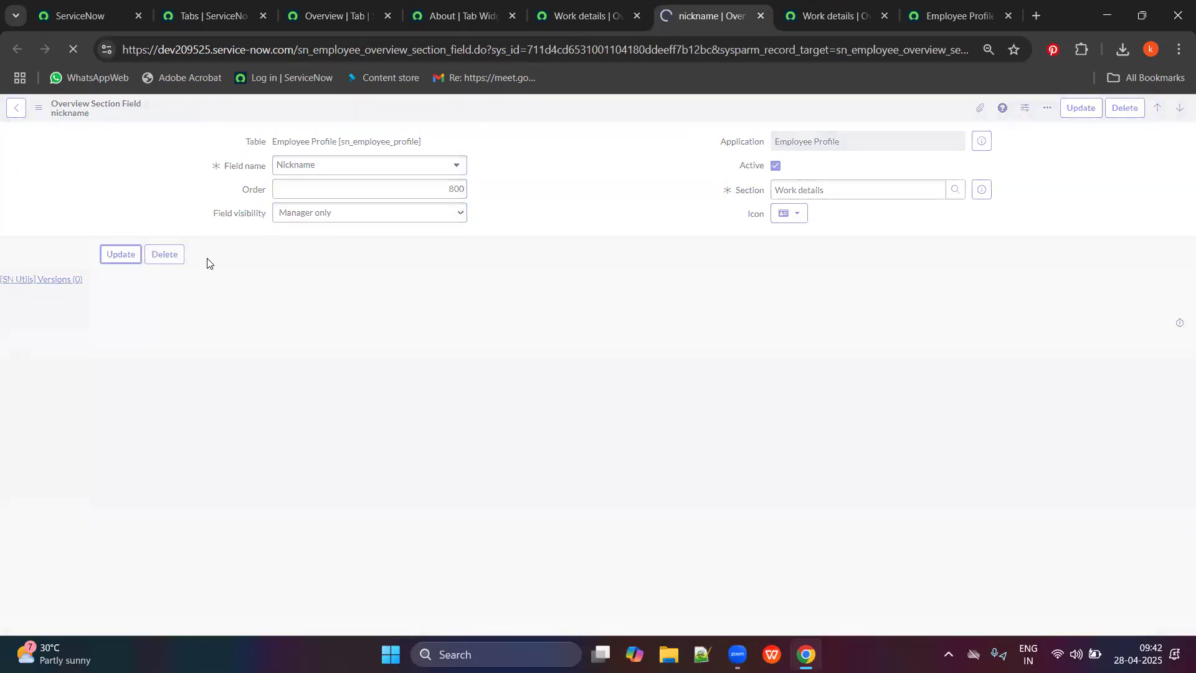
Reload the employee profile page to check the nickname visibility change.
scroll(314, 301, "down", 1)
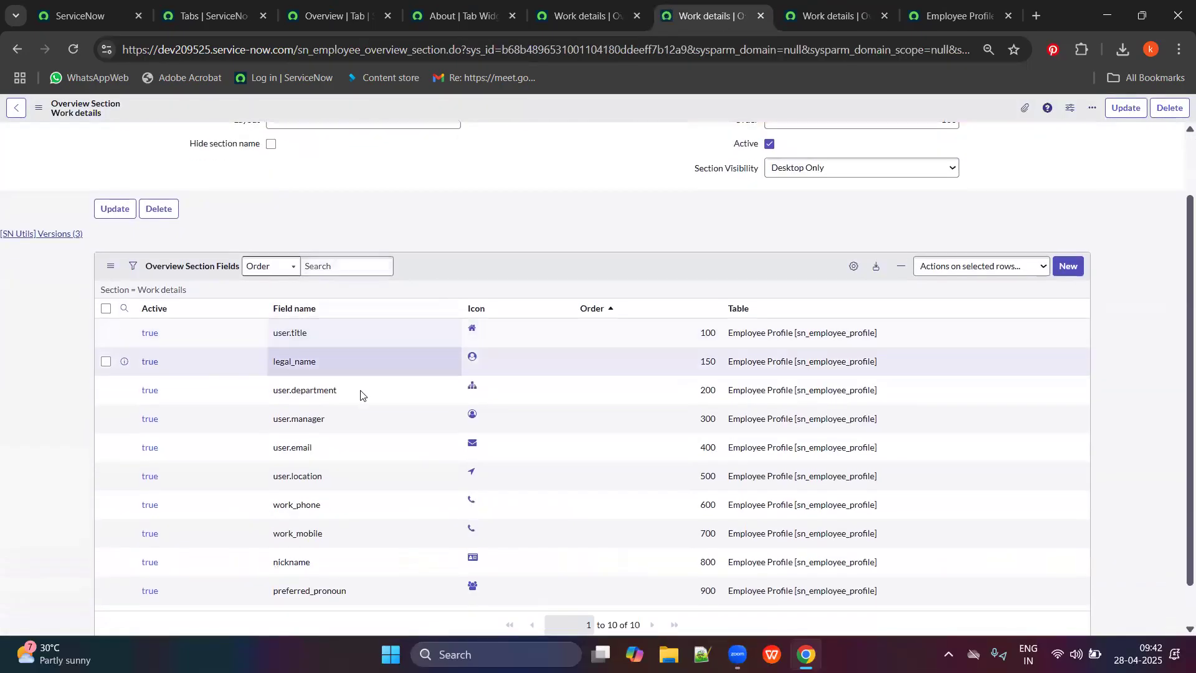
left_click(956, 16)
left_click(72, 50)
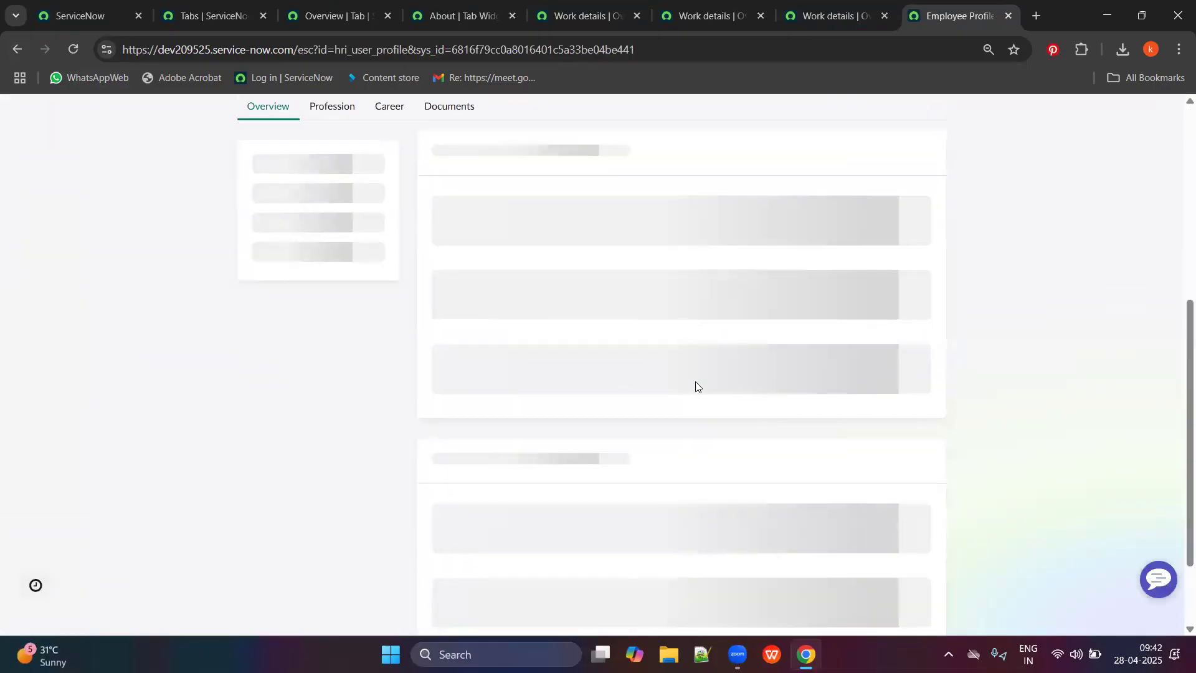
Reopen the nickname field record and set its visibility back to Everyone.
scroll(468, 363, "down", 6)
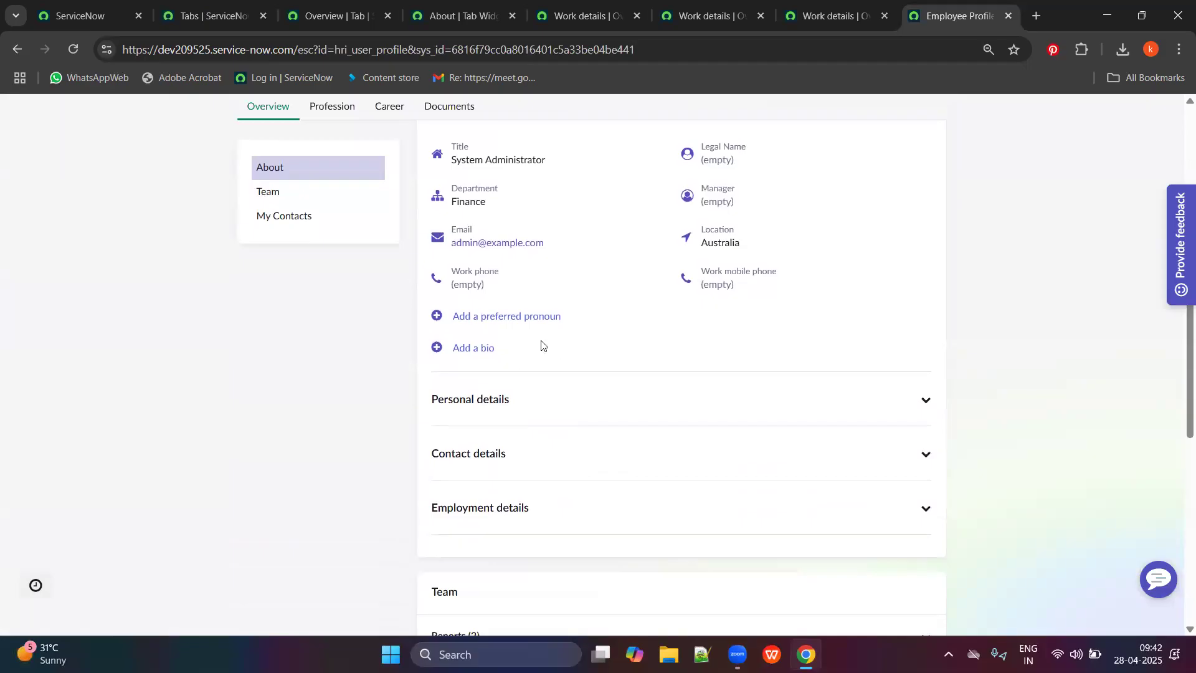
left_click(464, 16)
left_click(564, 16)
left_click(464, 16)
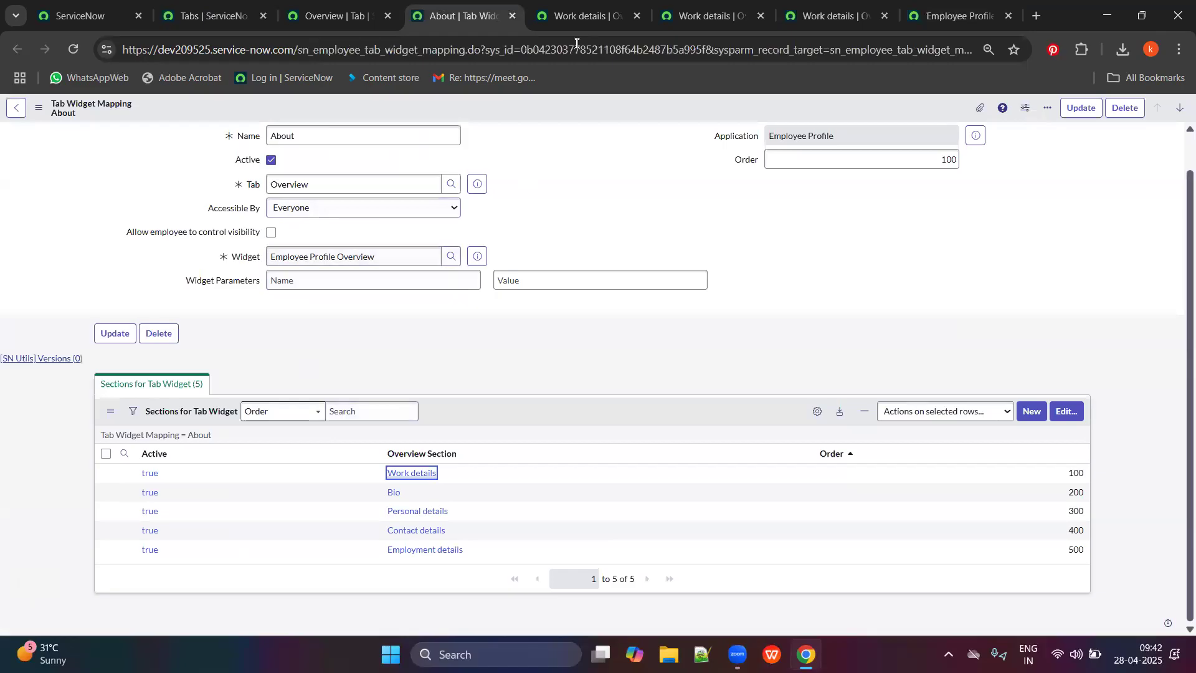
left_click(579, 16)
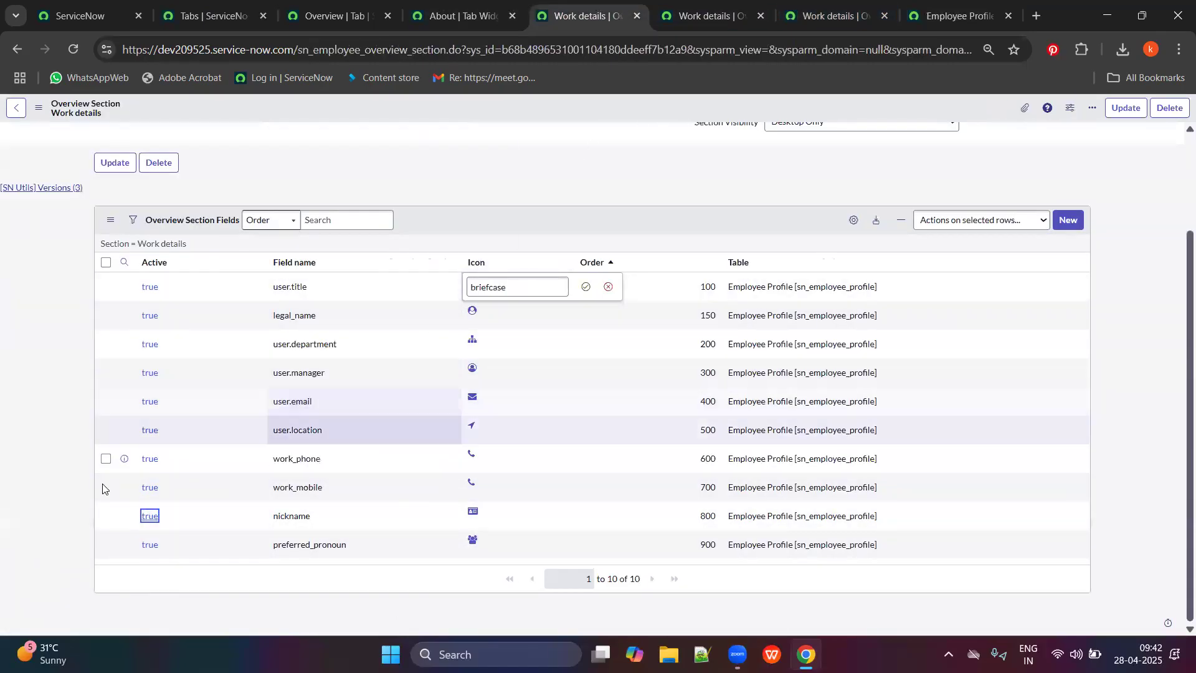
middle_click(155, 521)
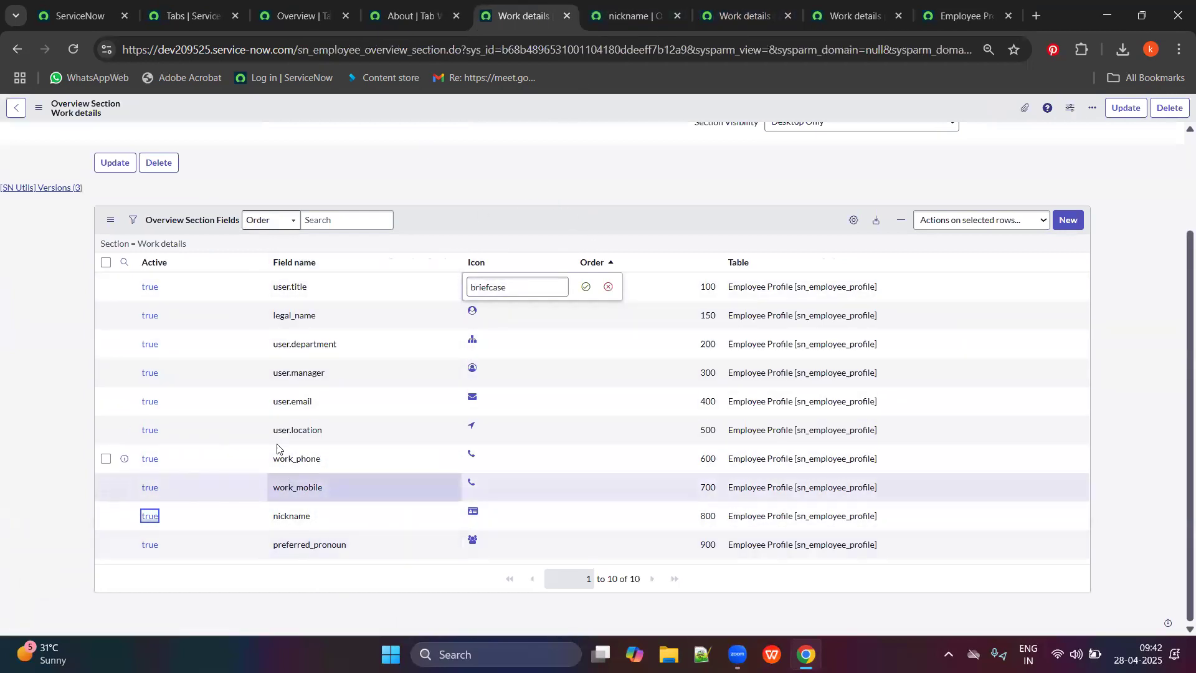
left_click(654, 4)
left_click(439, 218)
left_click(339, 282)
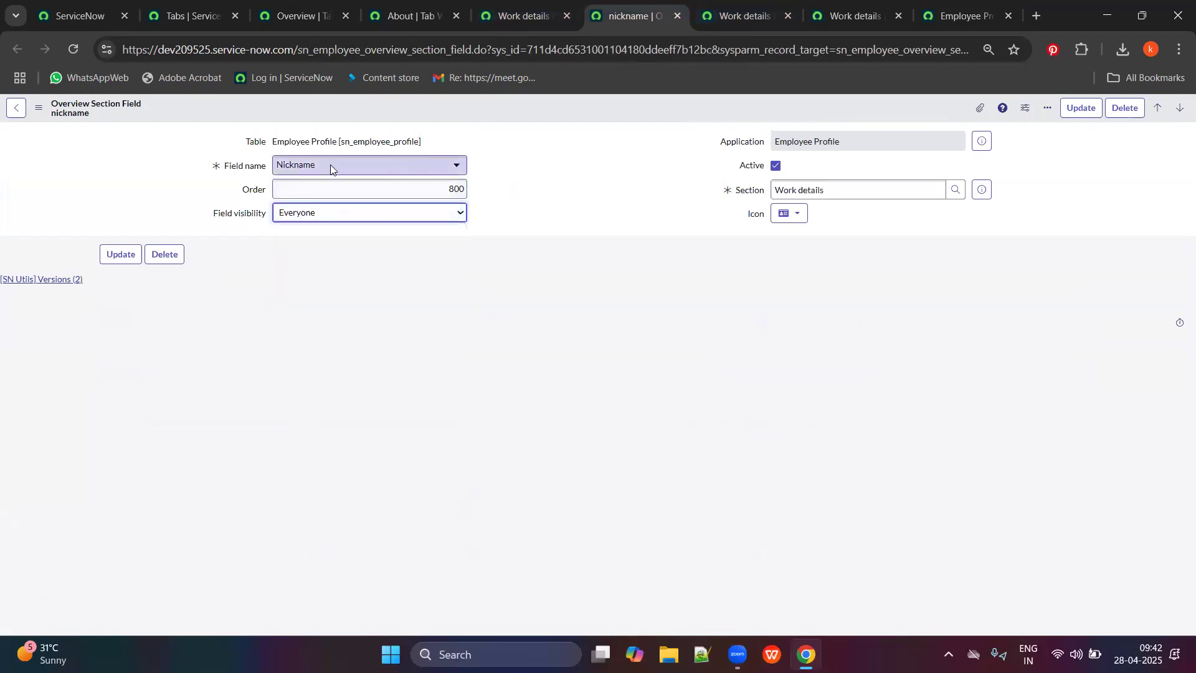
left_click(131, 256)
Reload the employee profile to confirm 'Add a nickname' is offered again.
key("ctrl+9")
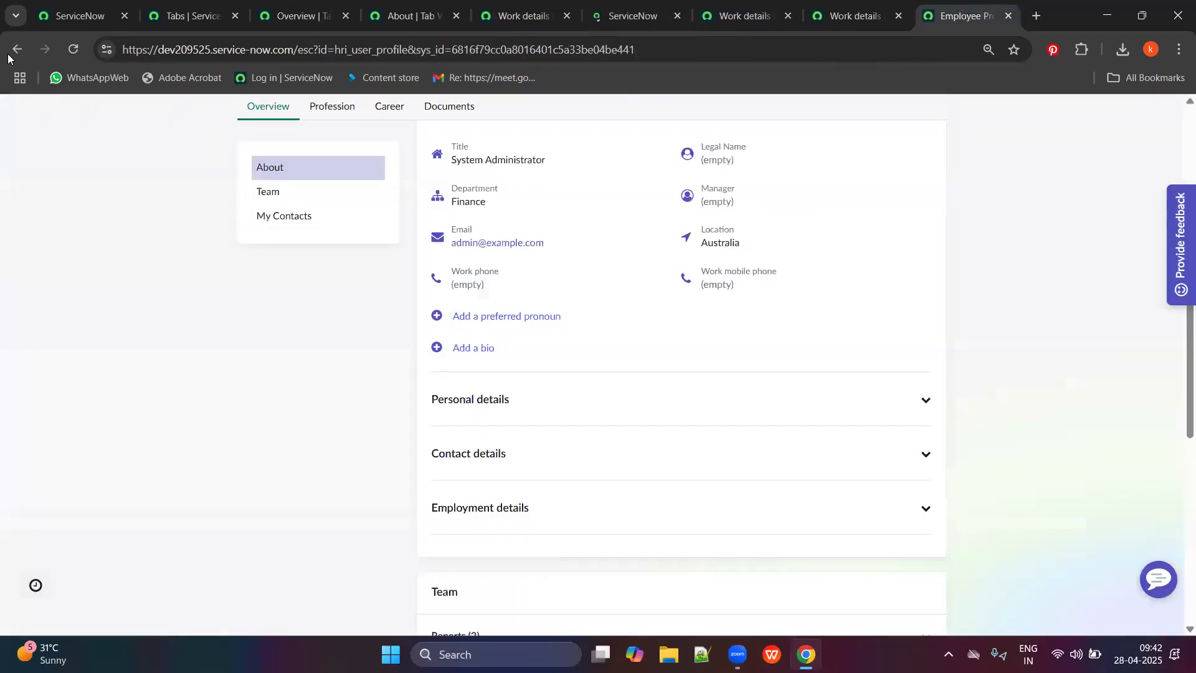
left_click(74, 49)
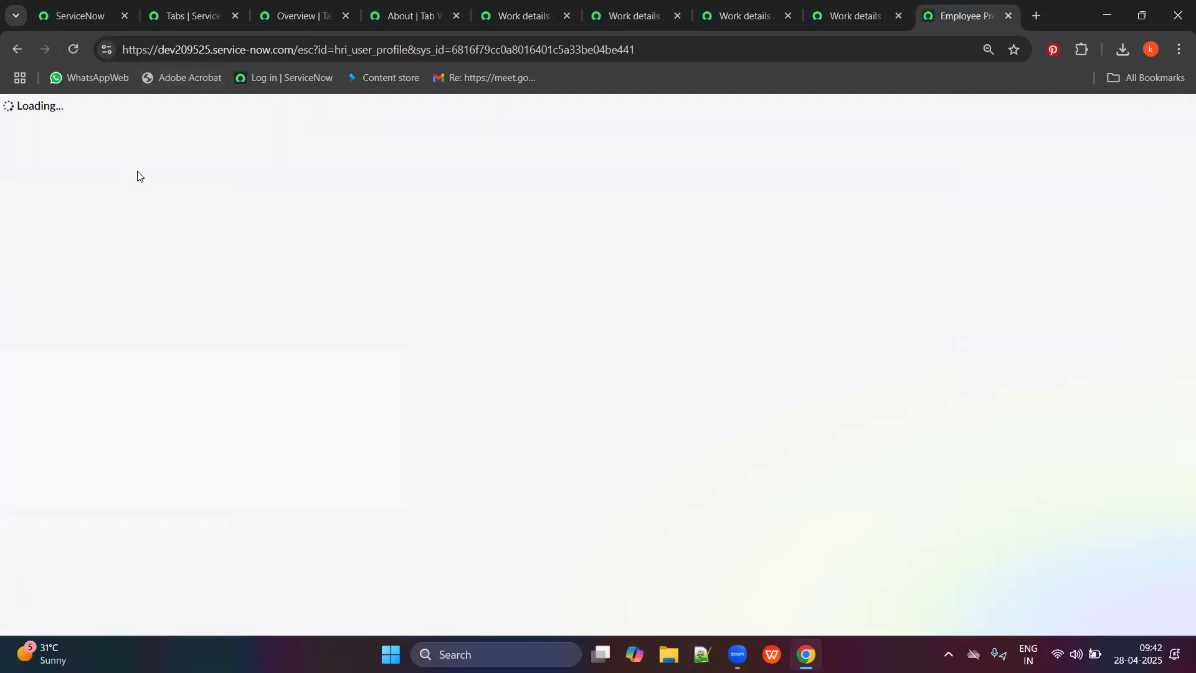
scroll(630, 489, "down", 7)
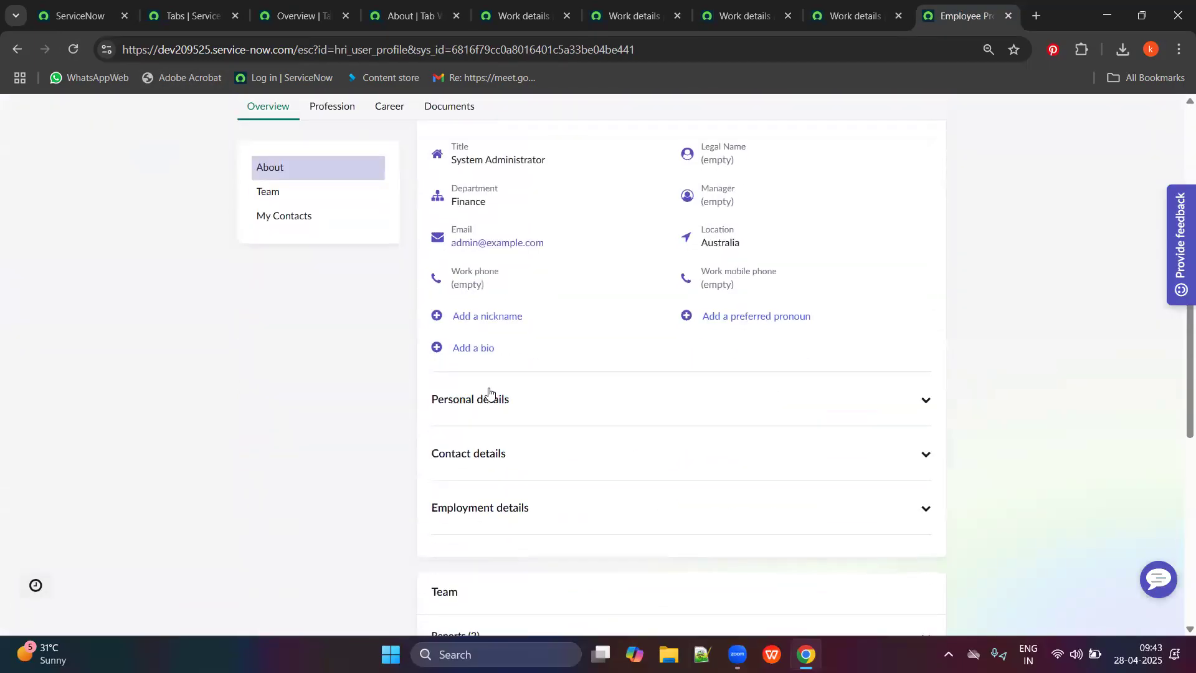
left_click(634, 3)
Move back through the Work details tabs to the user.title field record.
left_click(755, 2)
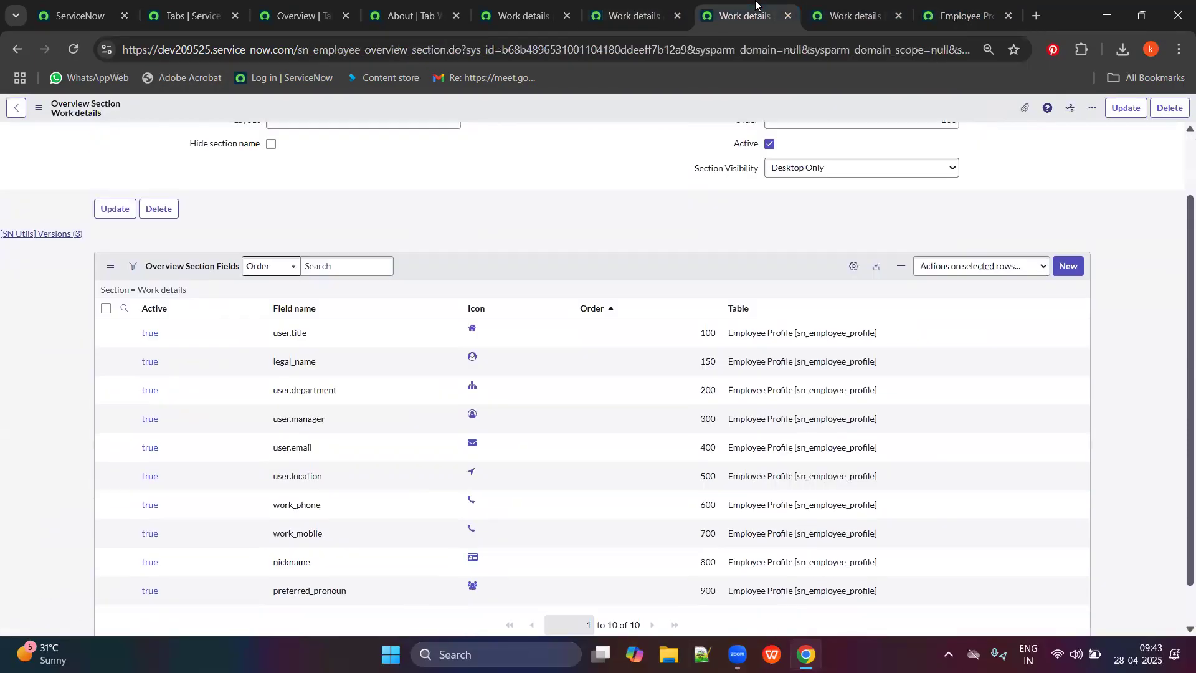
scroll(563, 230, "up", 2)
left_click(859, 7)
scroll(391, 285, "up", 2)
left_click(17, 50)
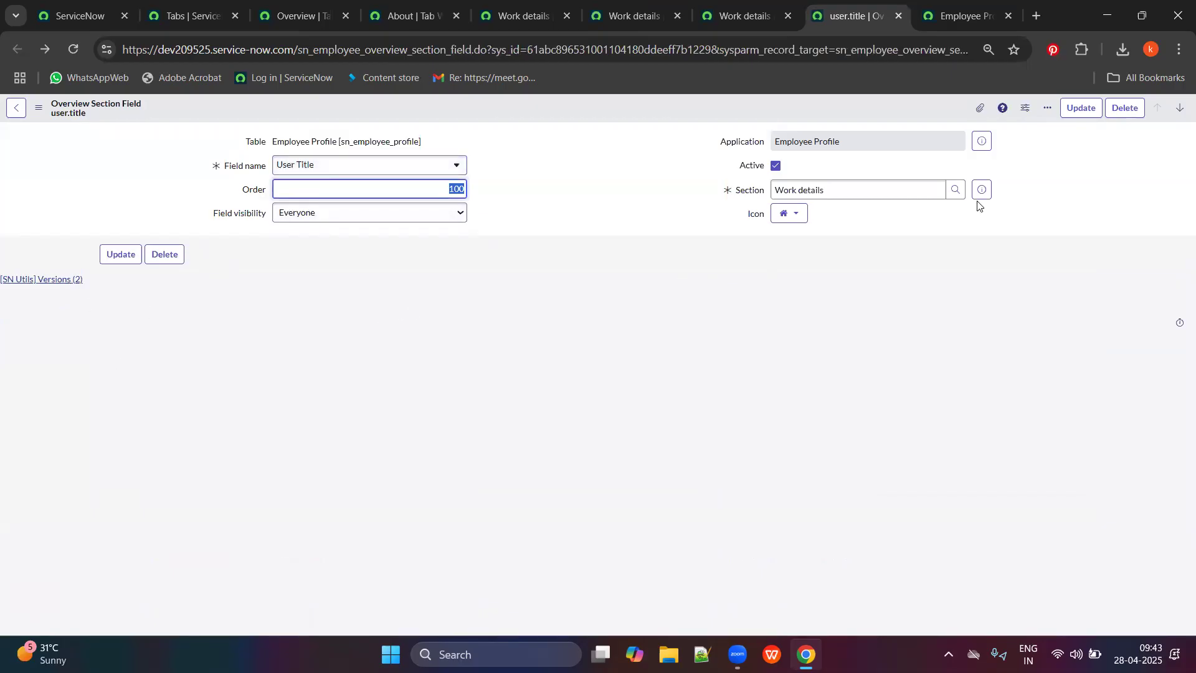
Expand Personal details and Contact details on the employee profile, then review the Work details field list.
left_click(963, 16)
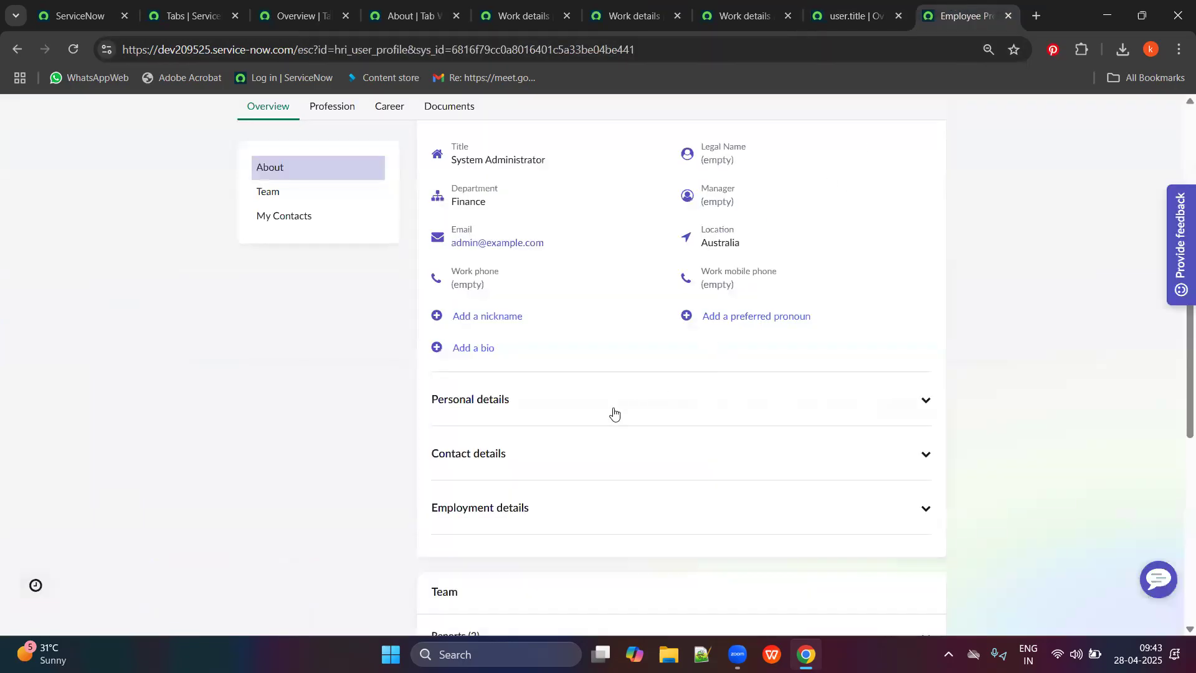
scroll(614, 413, "up", 1)
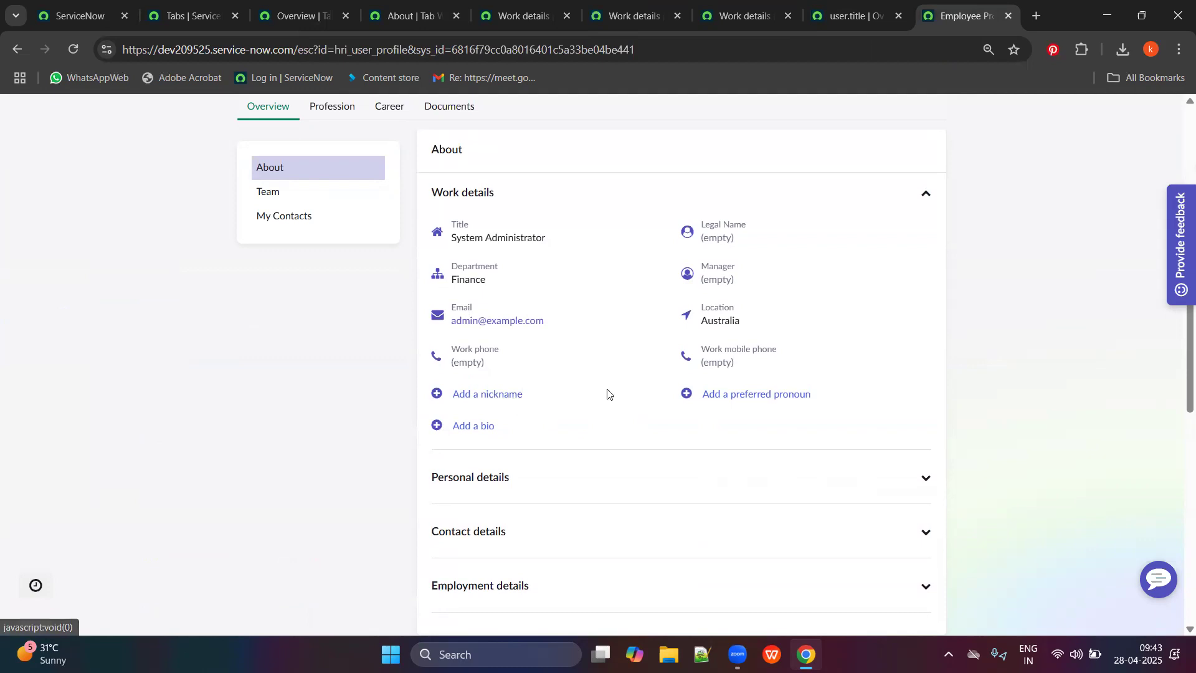
scroll(607, 393, "up", 6)
scroll(664, 308, "down", 10)
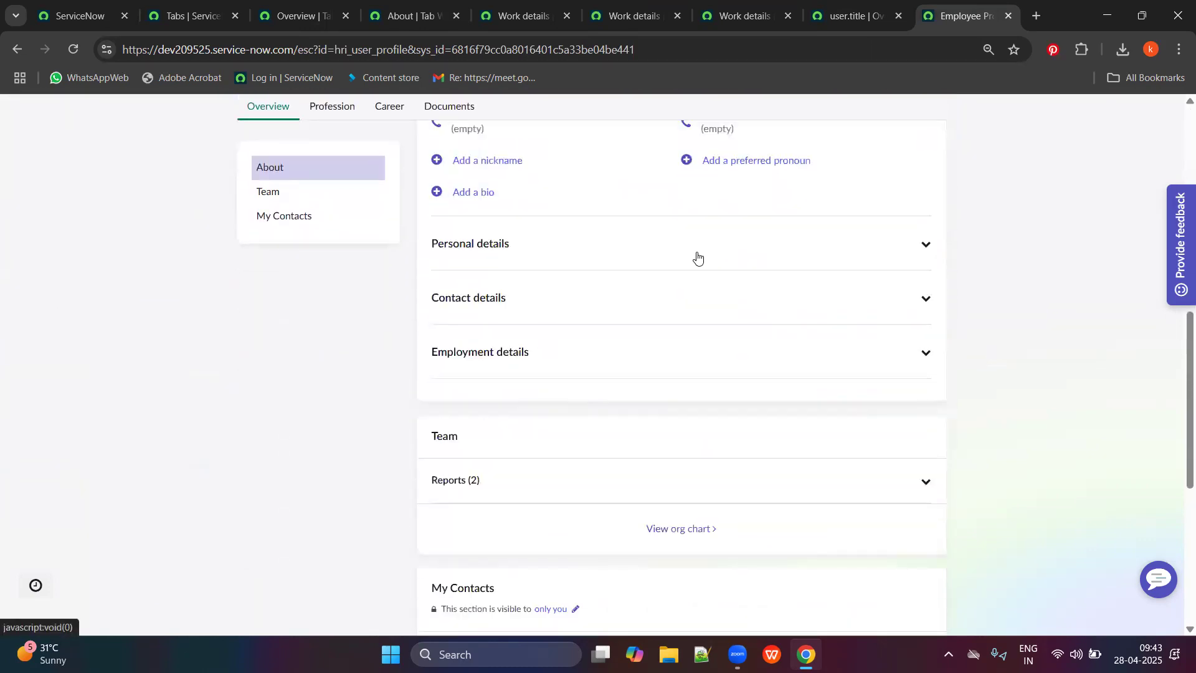
scroll(542, 393, "up", 1)
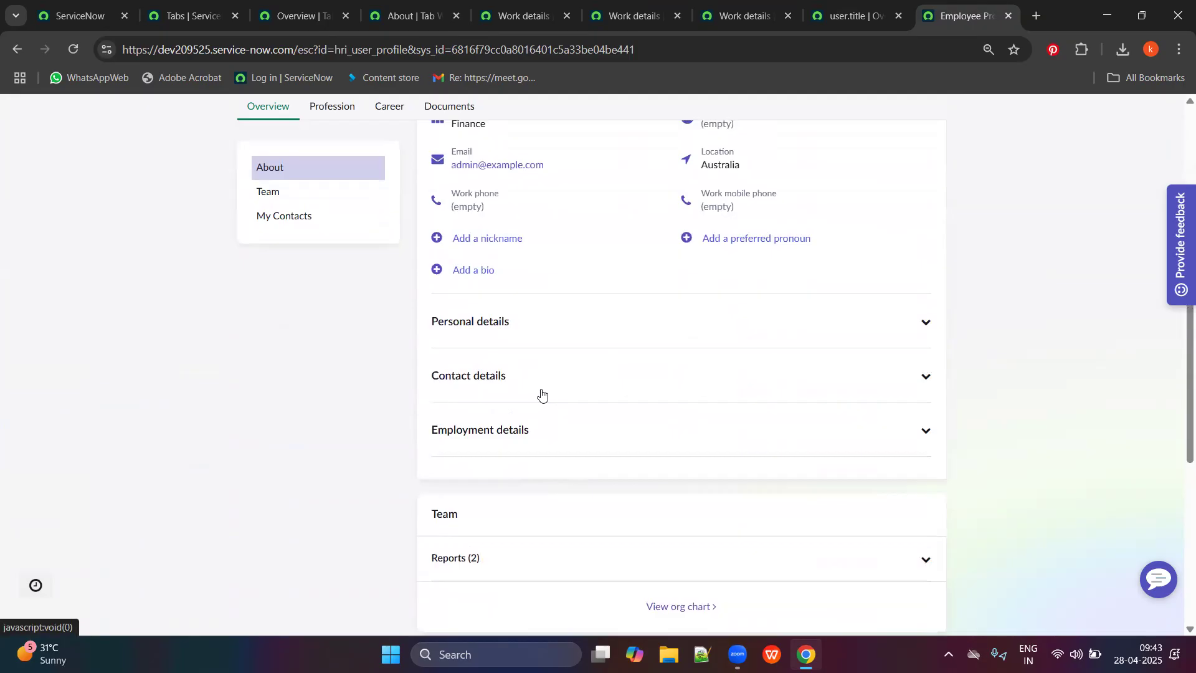
left_click(601, 324)
scroll(582, 420, "down", 1)
left_click(537, 435)
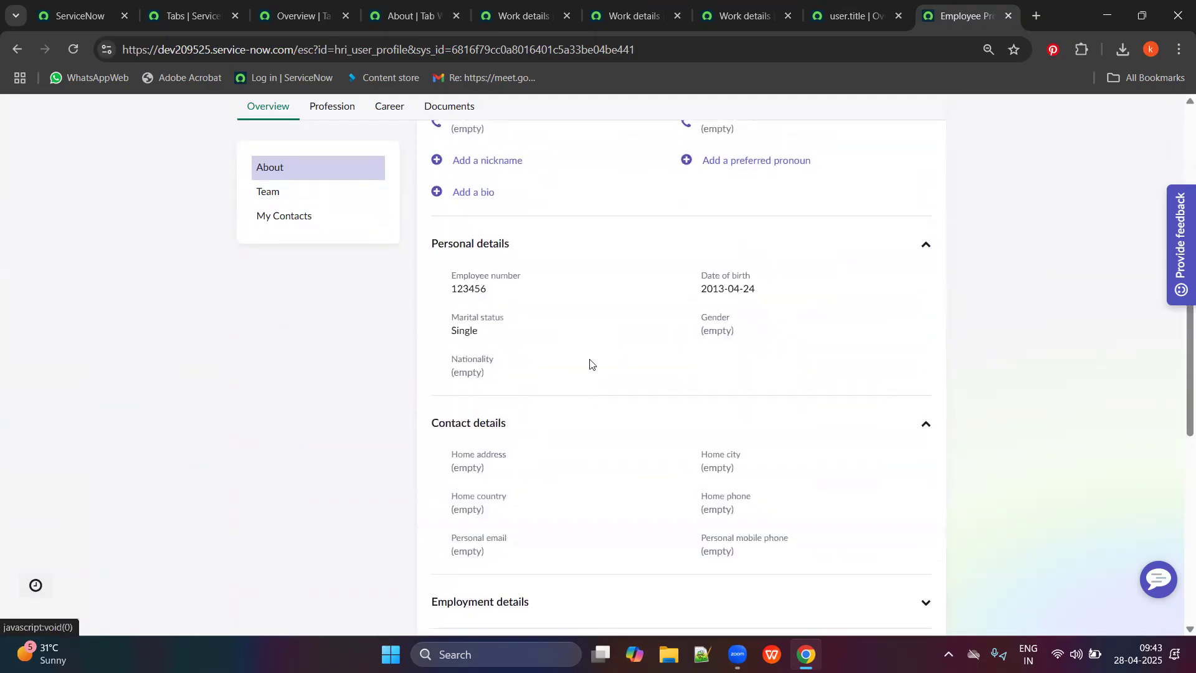
left_click(644, 5)
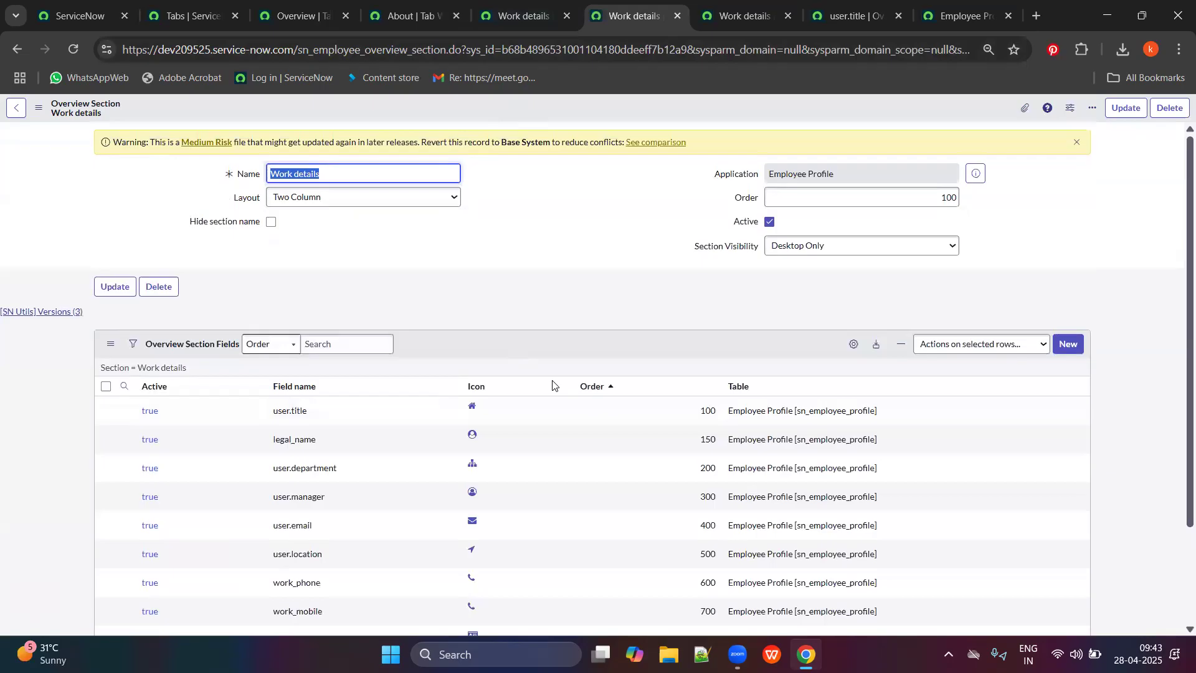
scroll(449, 506, "down", 2)
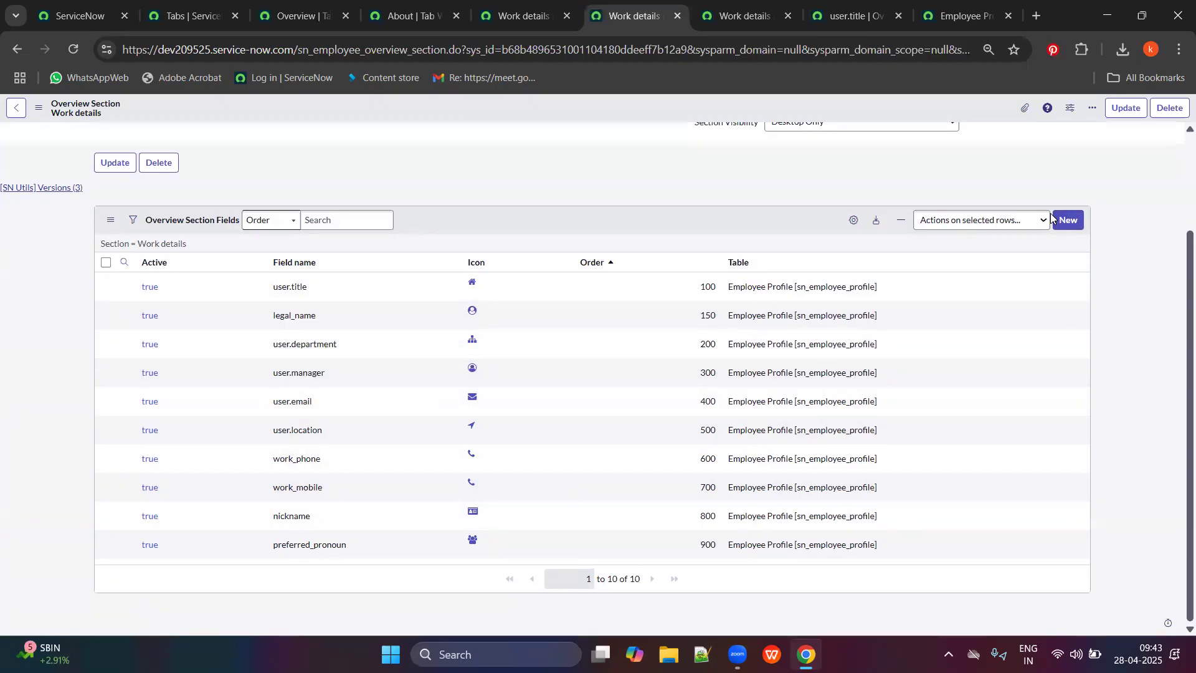
Start a new Work details section field and pick HR Profile > Date of birth as its field name.
left_click(1065, 221)
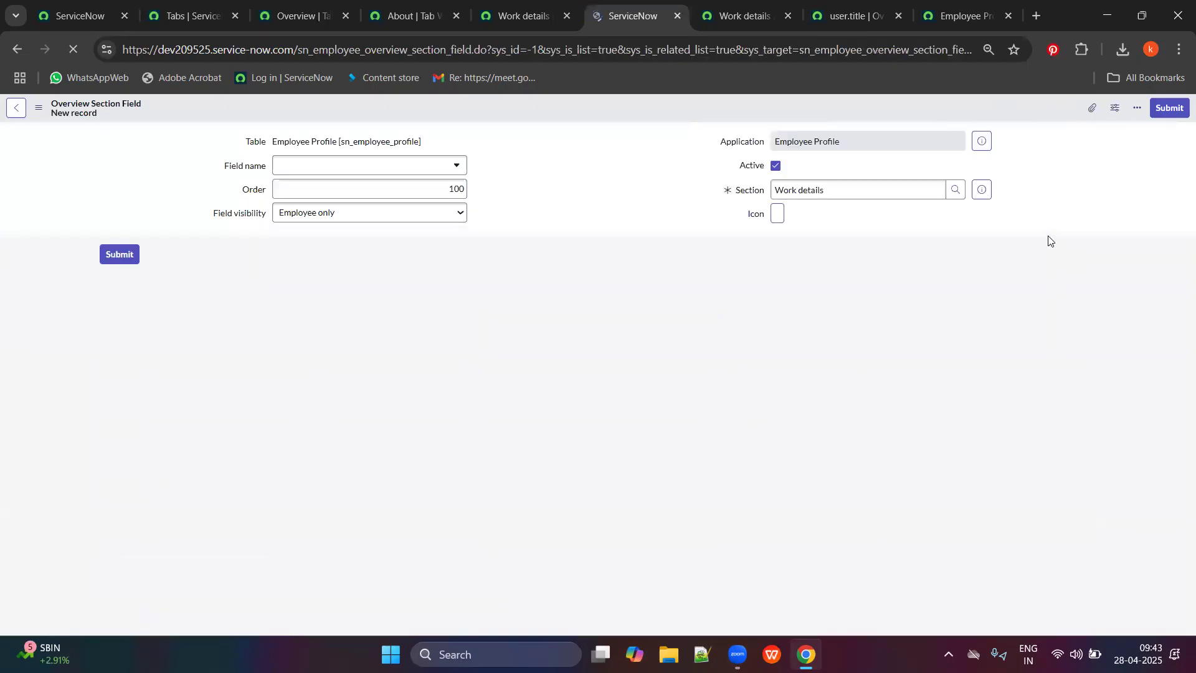
left_click(386, 170)
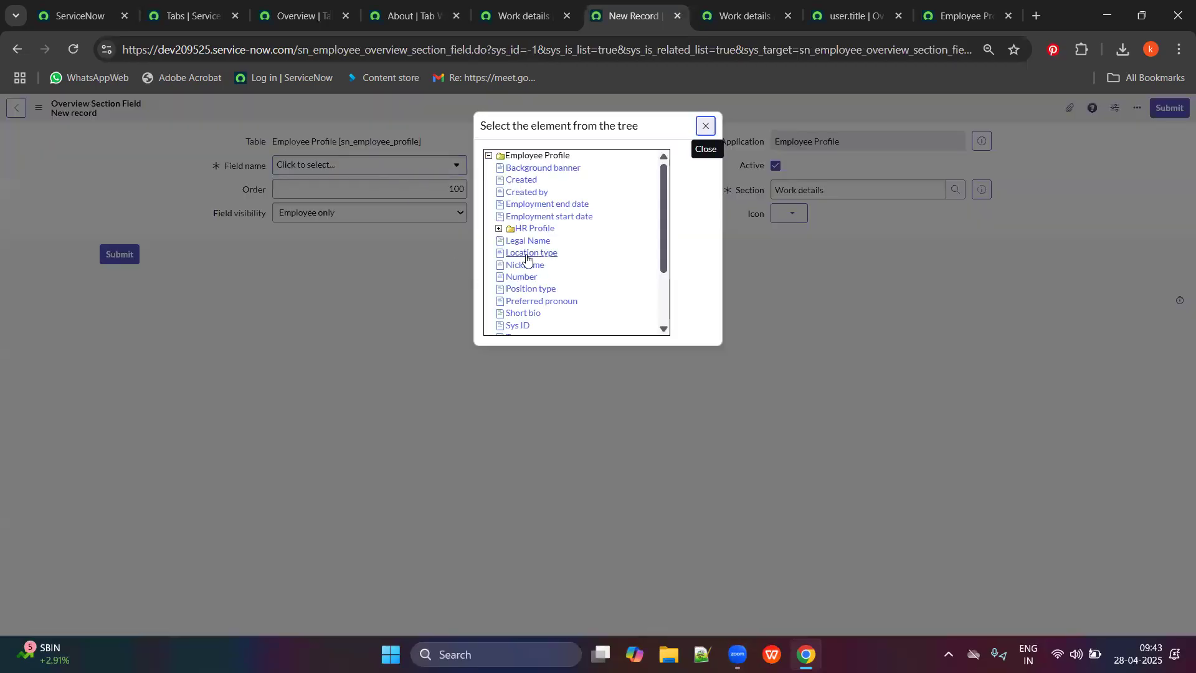
scroll(537, 268, "down", 3)
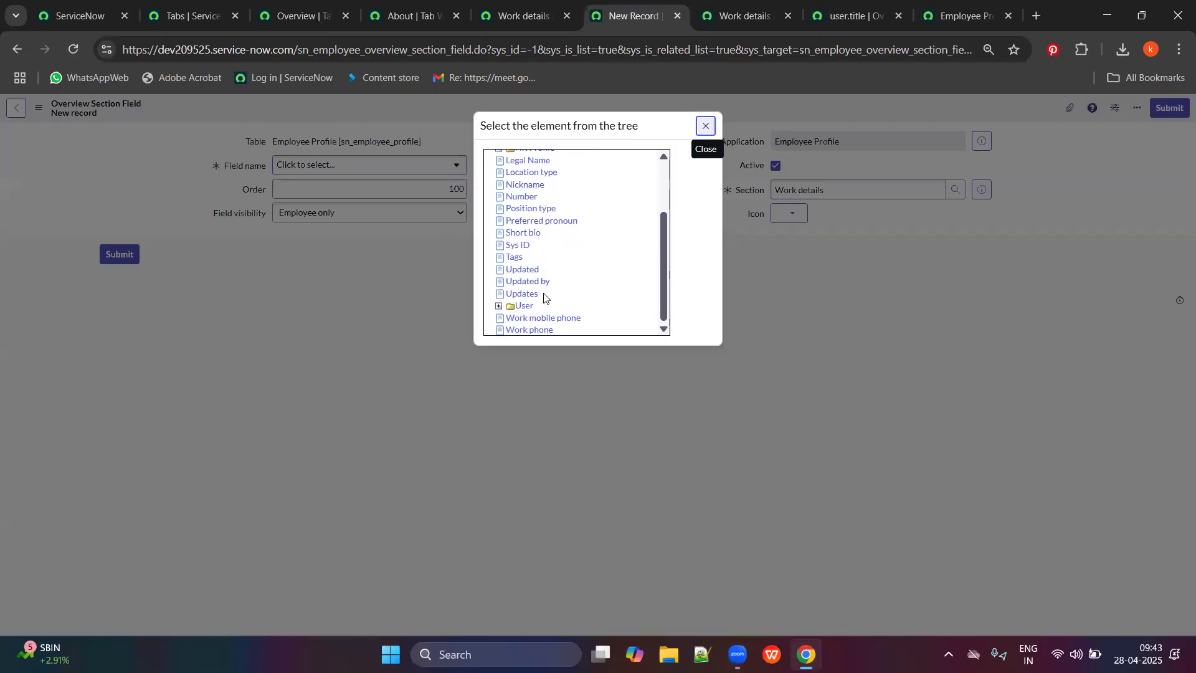
scroll(541, 299, "up", 3)
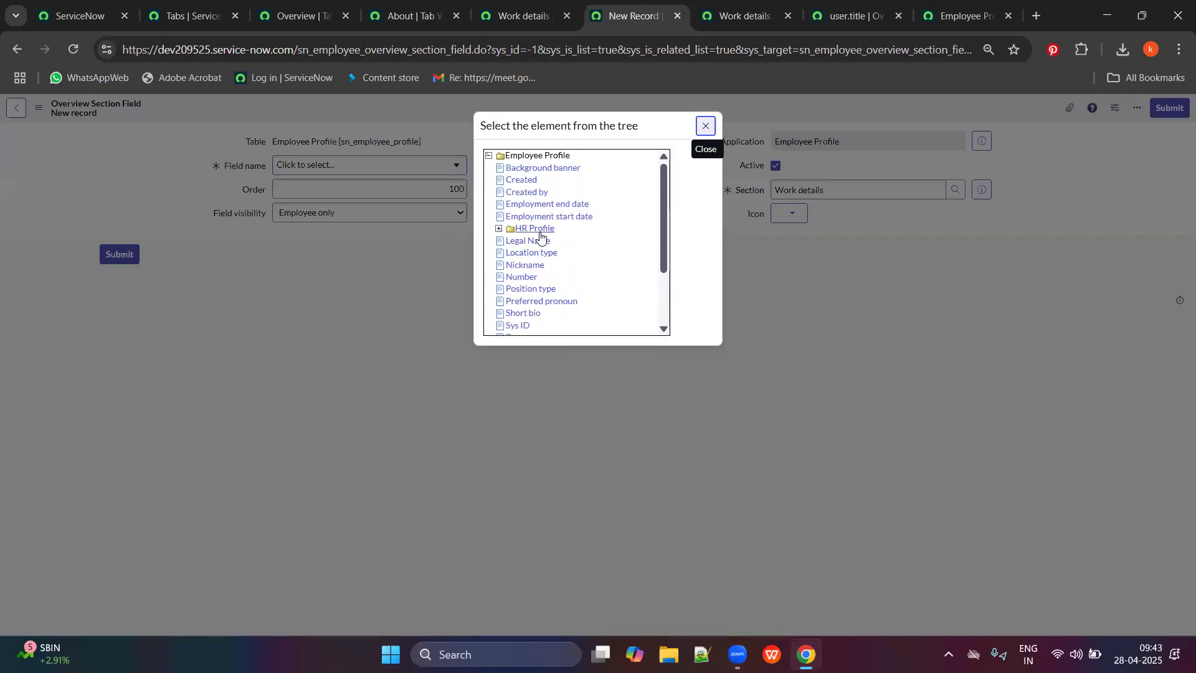
left_click(498, 229)
scroll(552, 251, "down", 1)
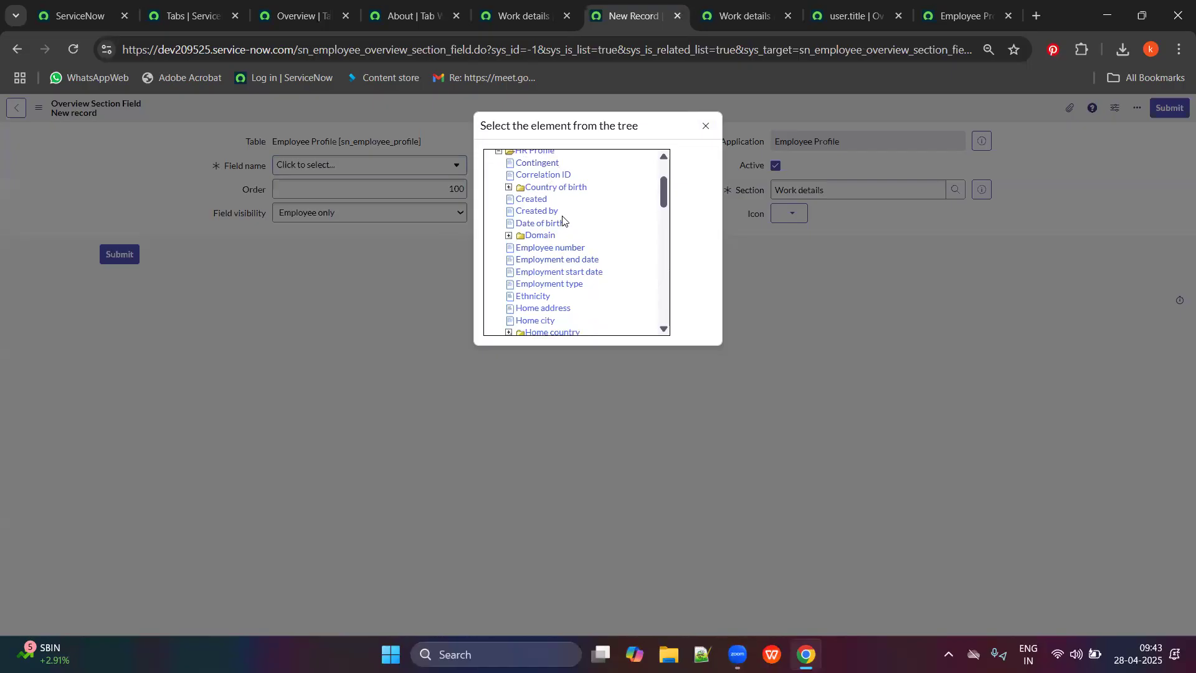
left_click(543, 5)
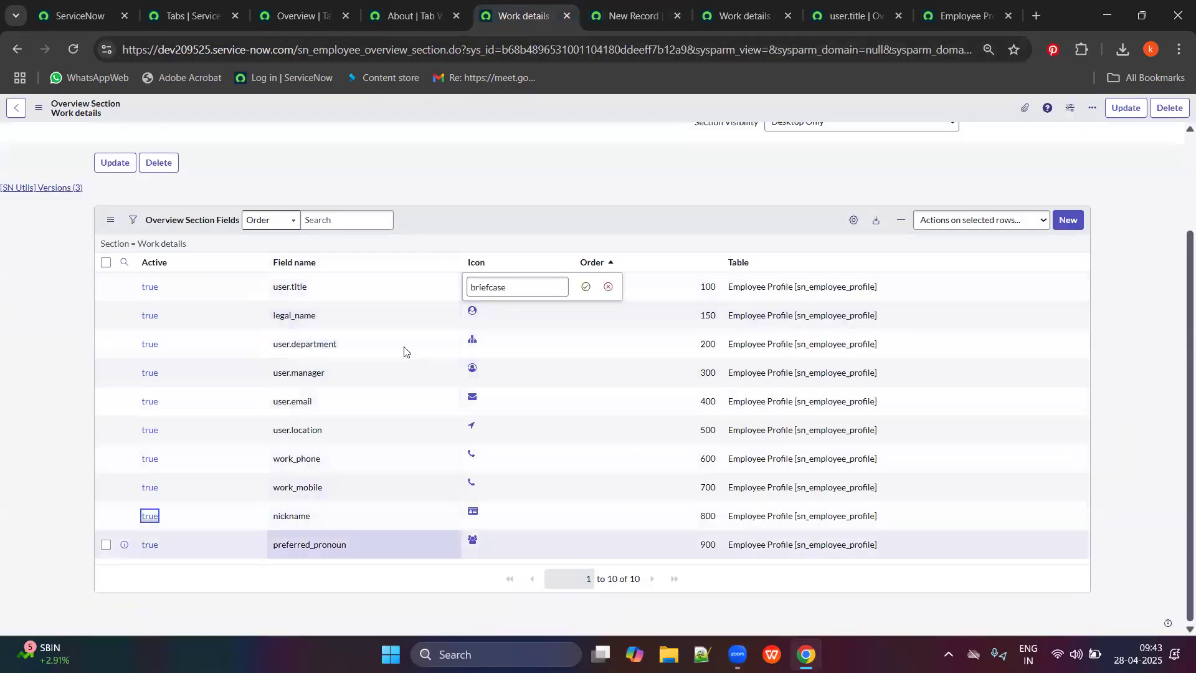
left_click(625, 5)
scroll(544, 240, "up", 1)
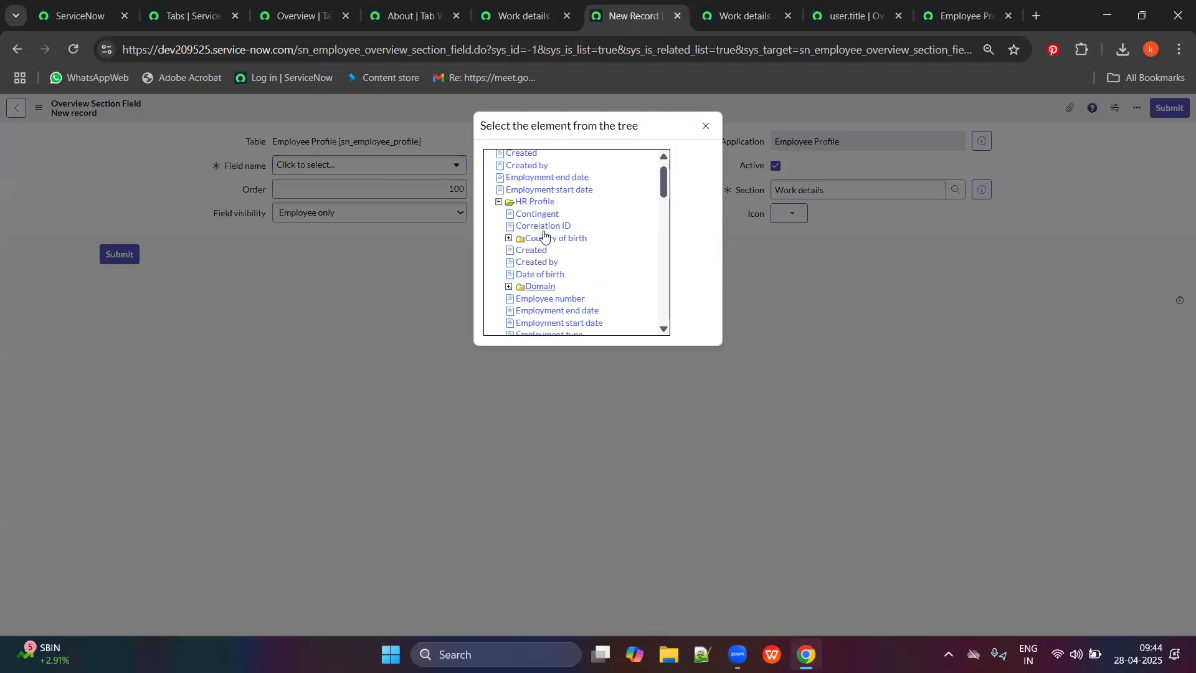
scroll(536, 293, "down", 2)
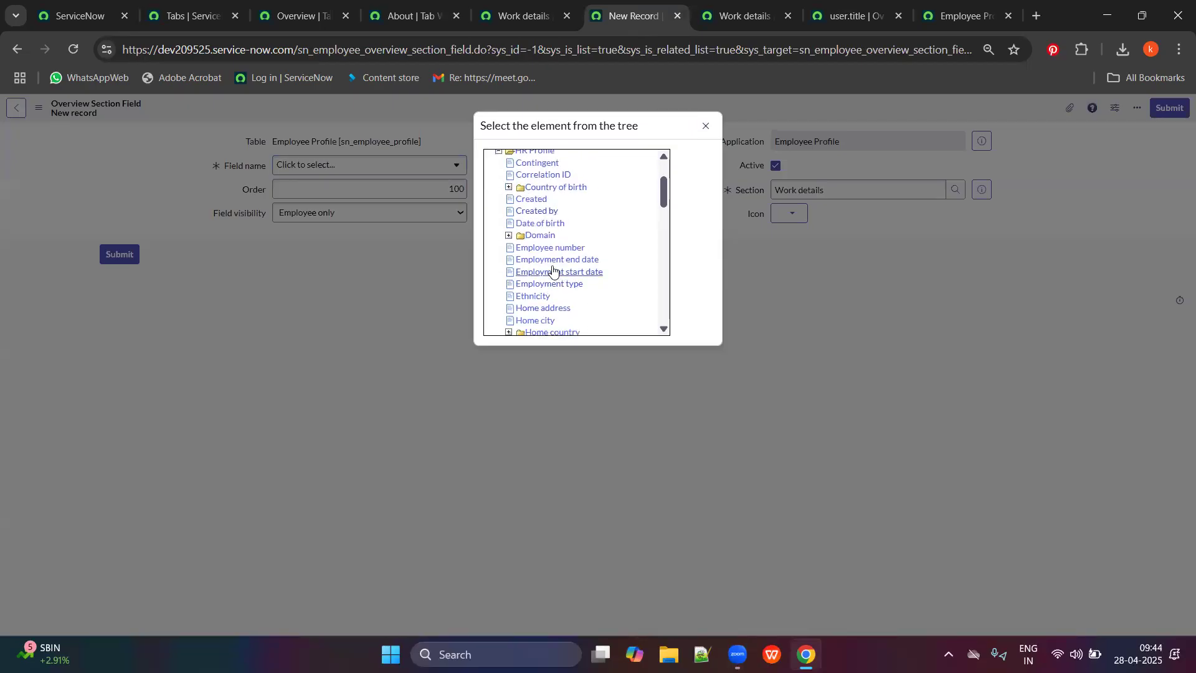
left_click(725, 288)
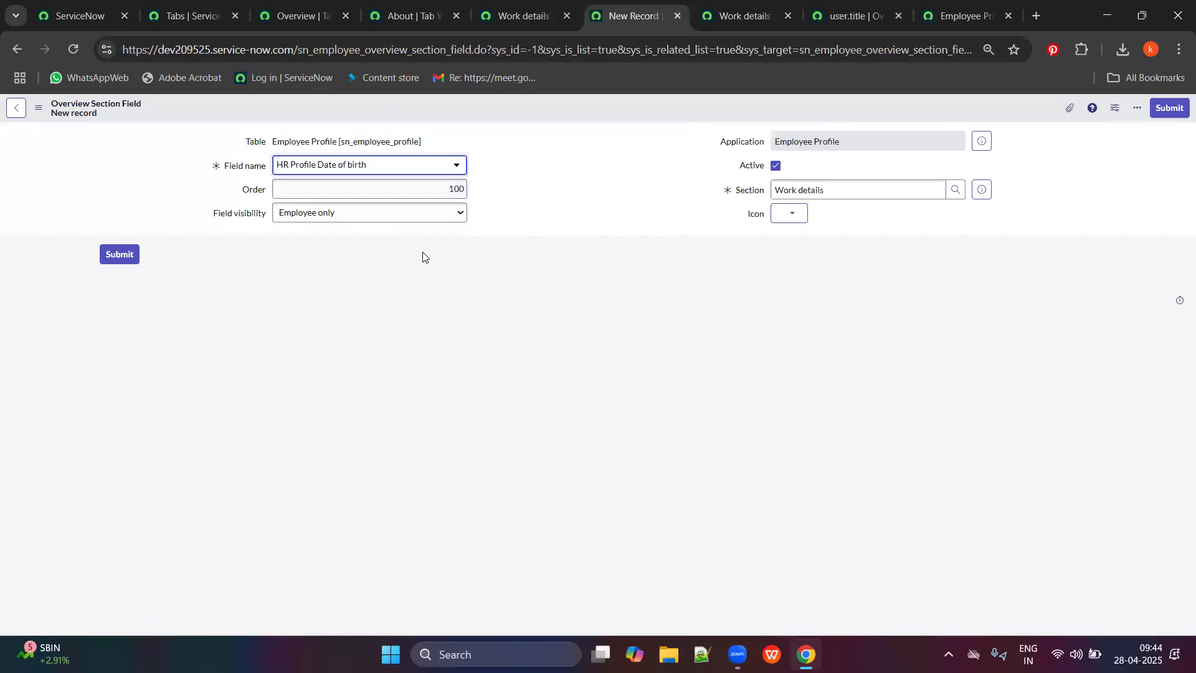
Give the Date of birth field order 1000, Everyone visibility and the database icon, then submit.
left_click(508, 4)
left_click(632, 15)
left_click(461, 189)
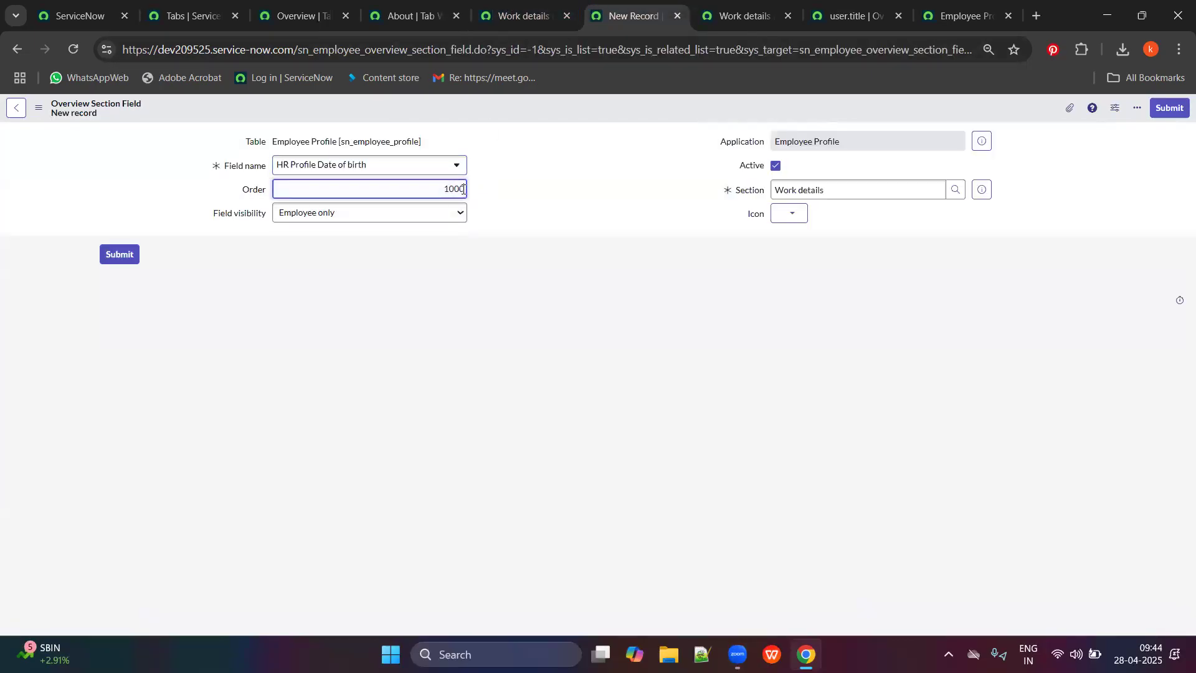
type("0")
left_click(370, 212)
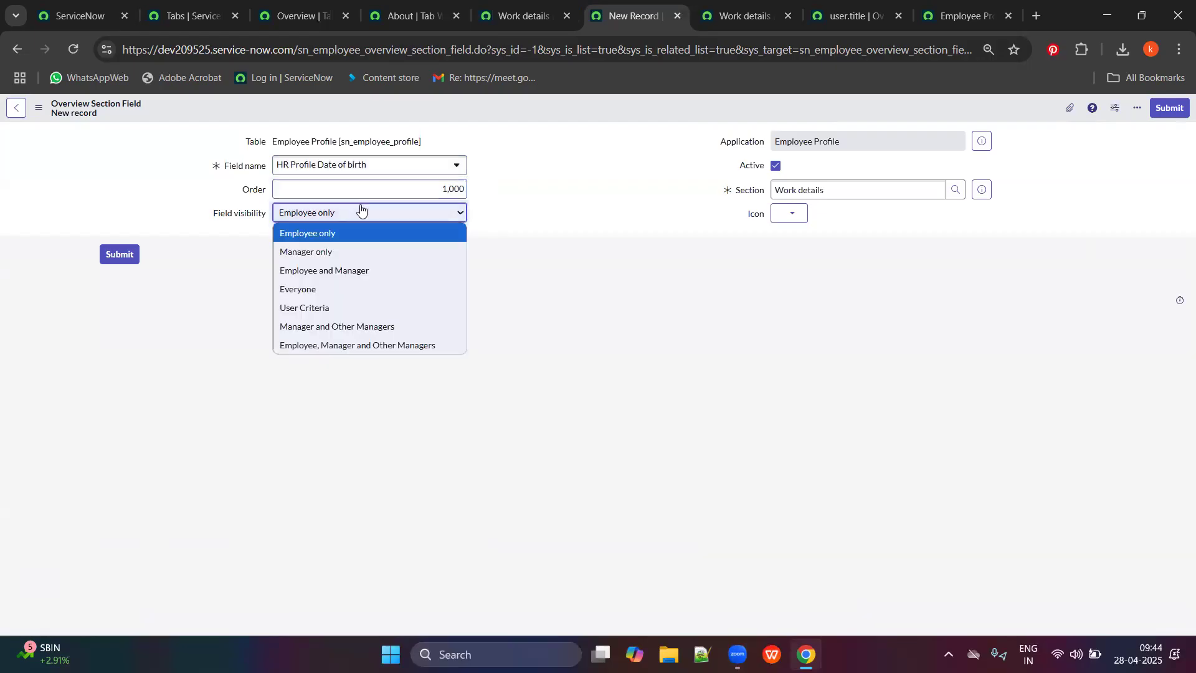
left_click(300, 288)
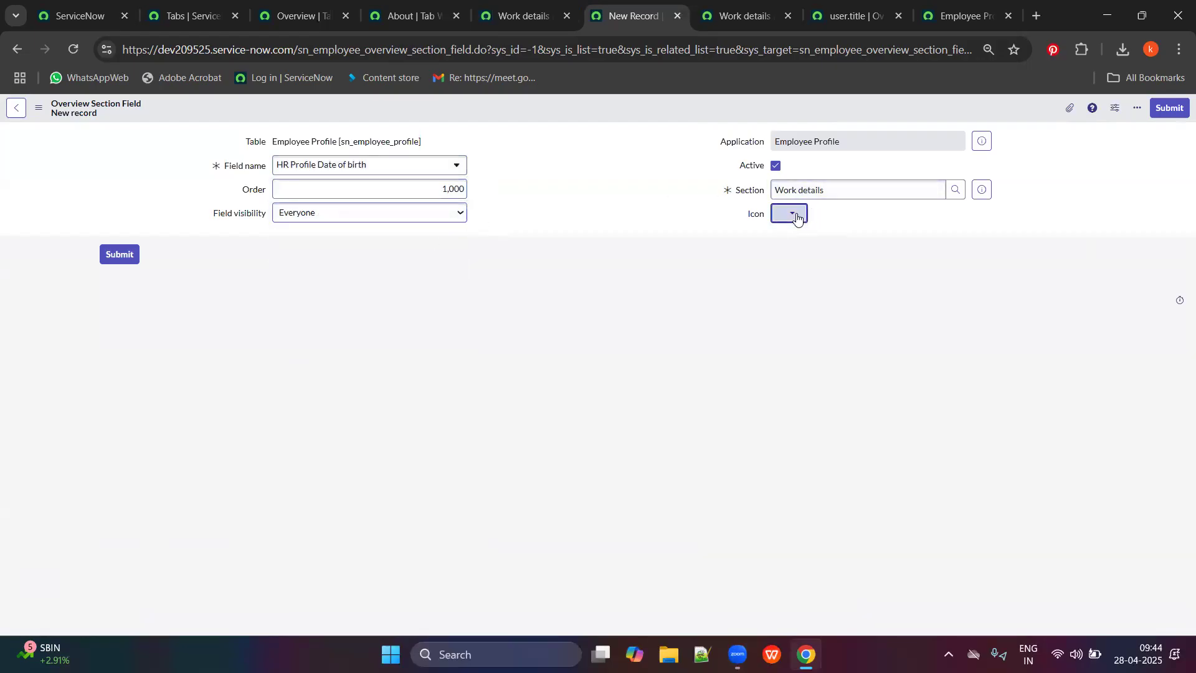
left_click(790, 213)
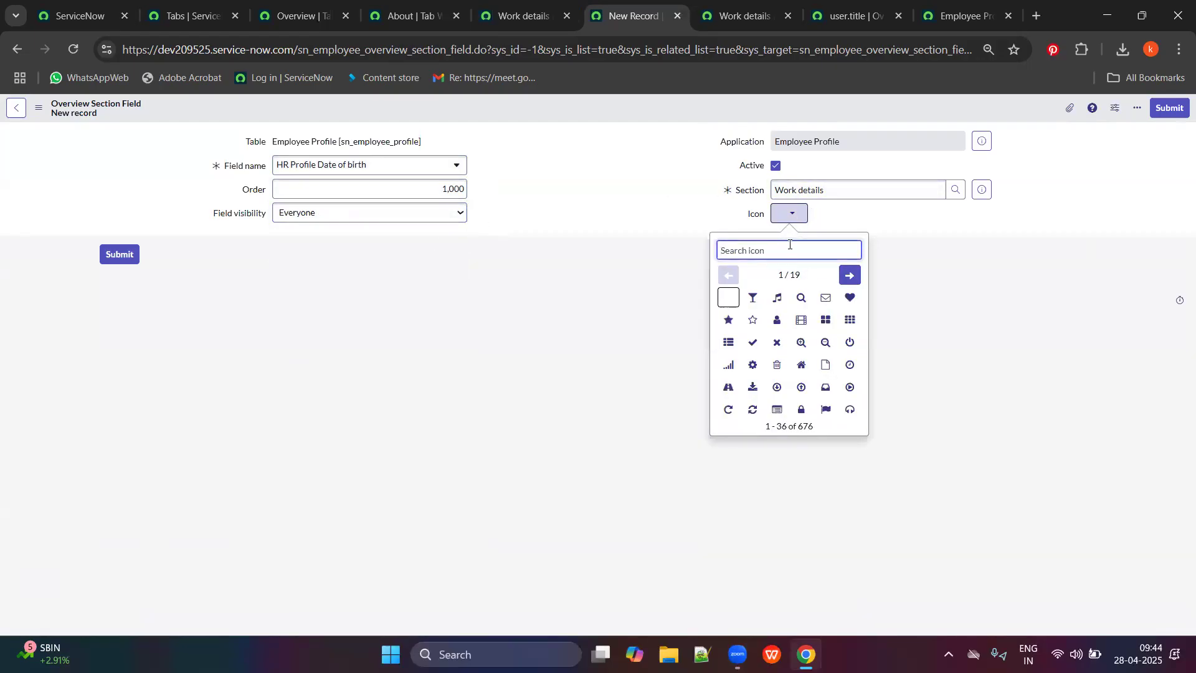
type("dat")
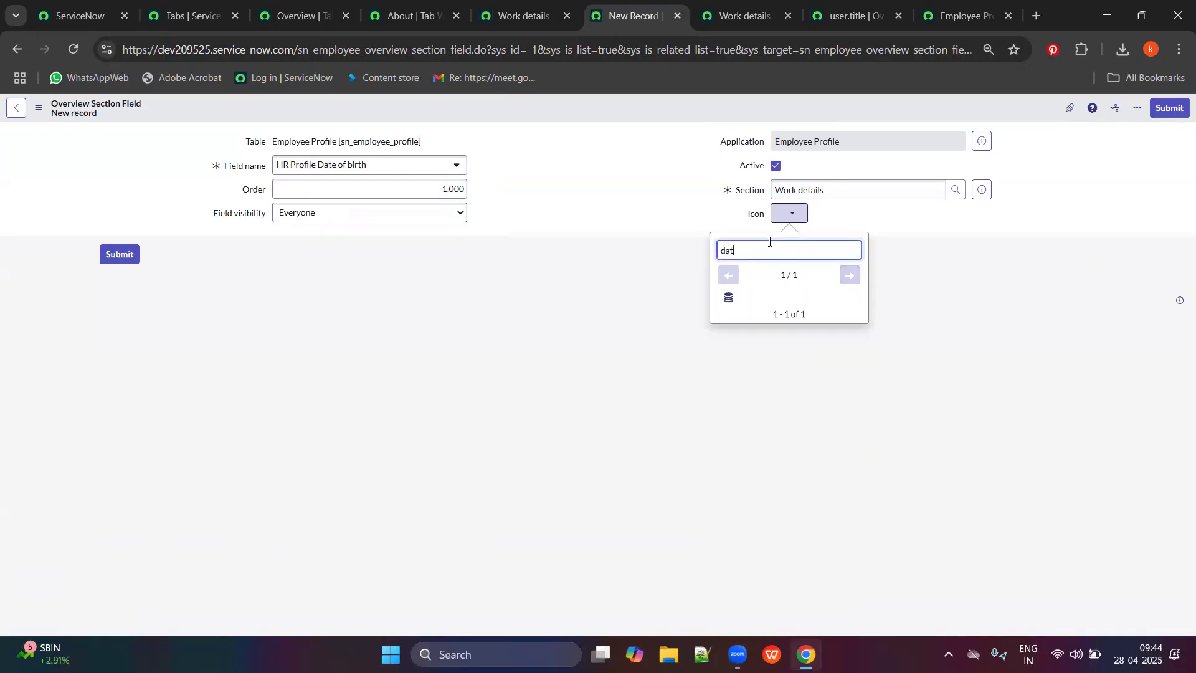
left_click(730, 299)
left_click(119, 256)
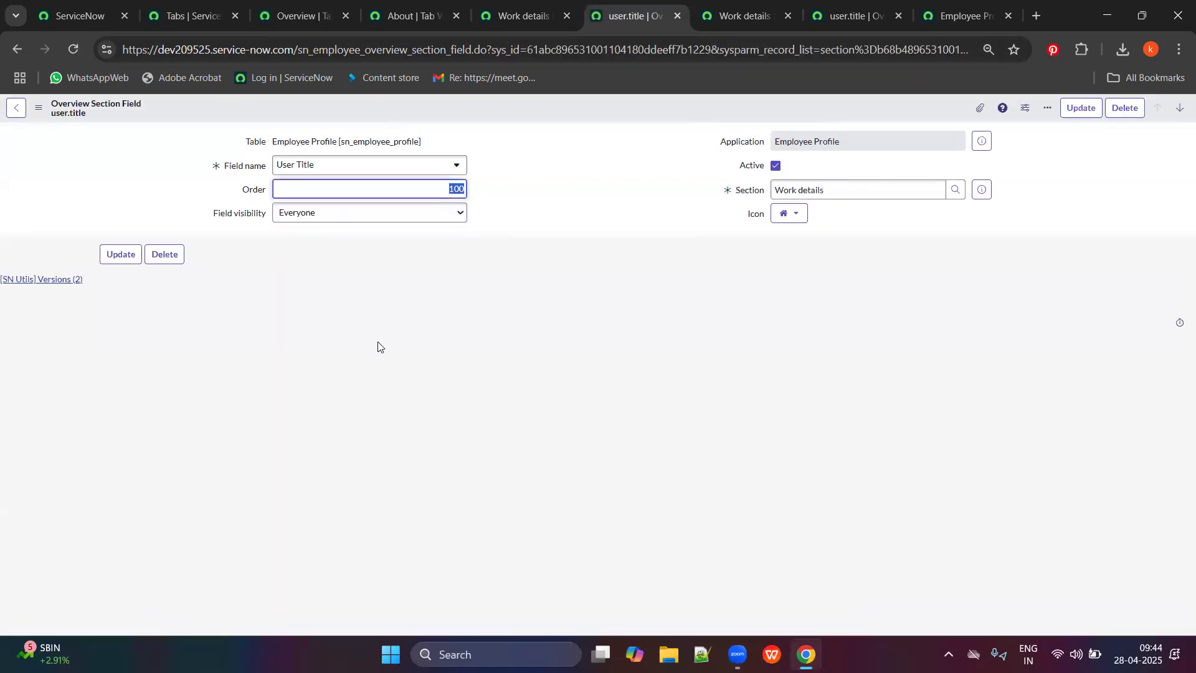
Check the new hr_profile.date_of_birth entry at order 1,000 in the Work details list.
left_click(19, 51)
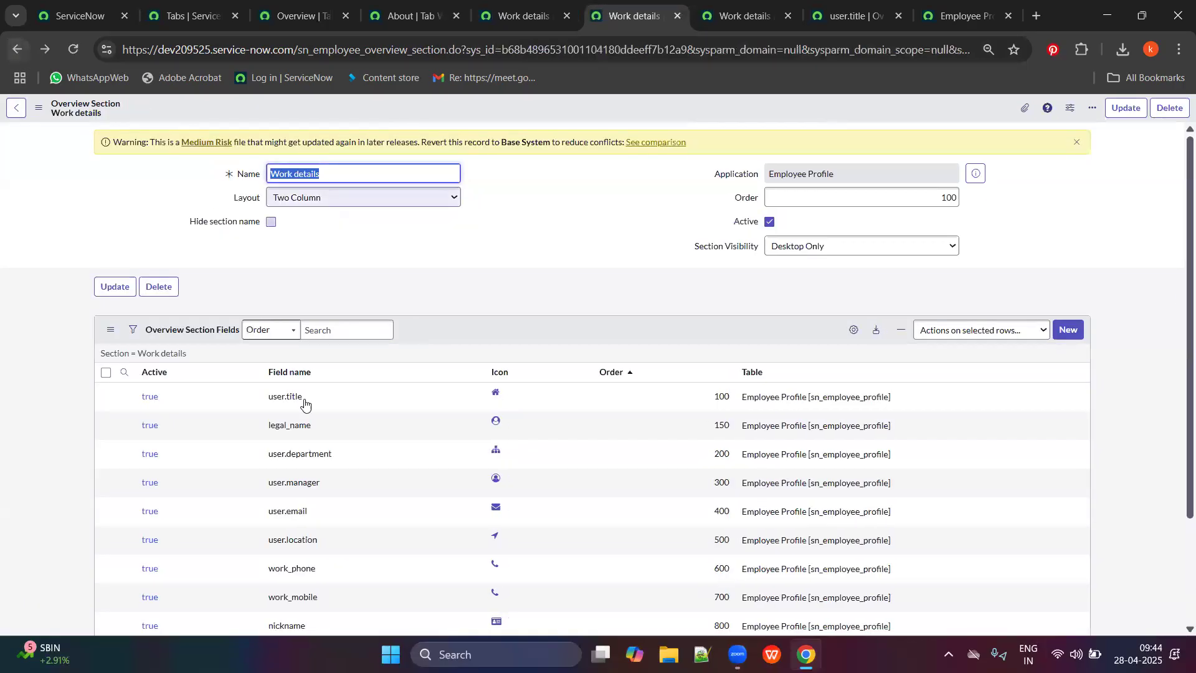
scroll(535, 550, "down", 2)
left_click_drag(361, 539, 270, 618)
left_click(261, 593)
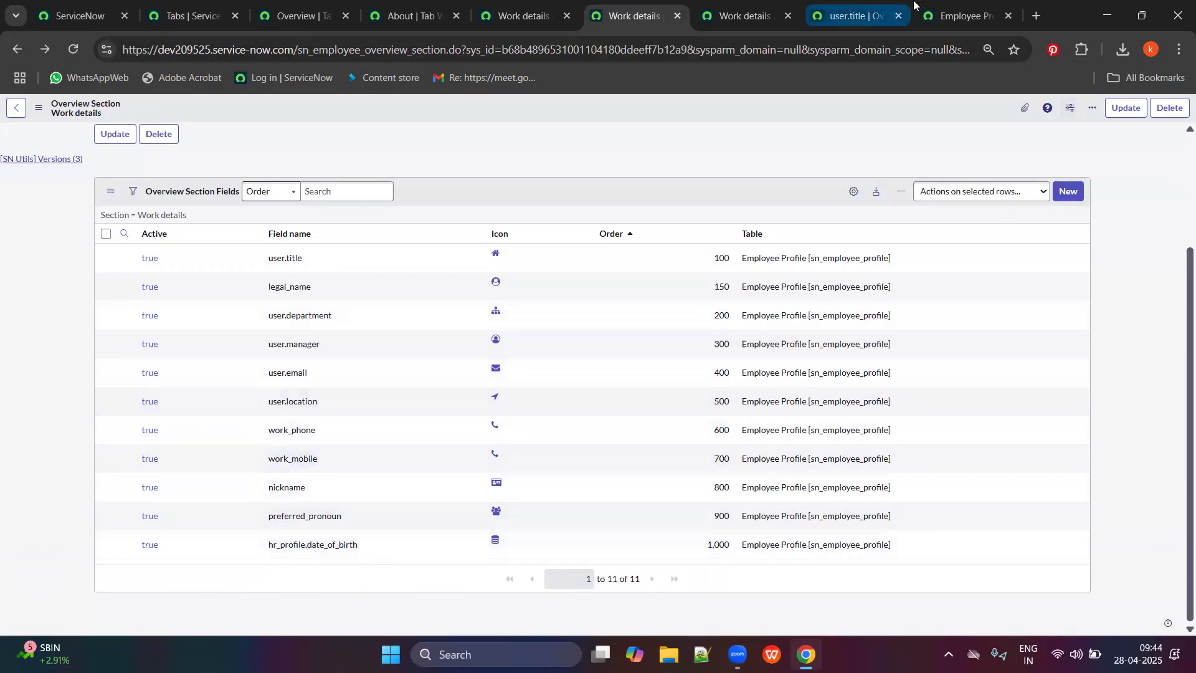
left_click(960, 15)
scroll(259, 181, "up", 3)
Reload the employee profile, confirm Date of birth under Work details, and view the About tab widget mapping.
left_click(73, 52)
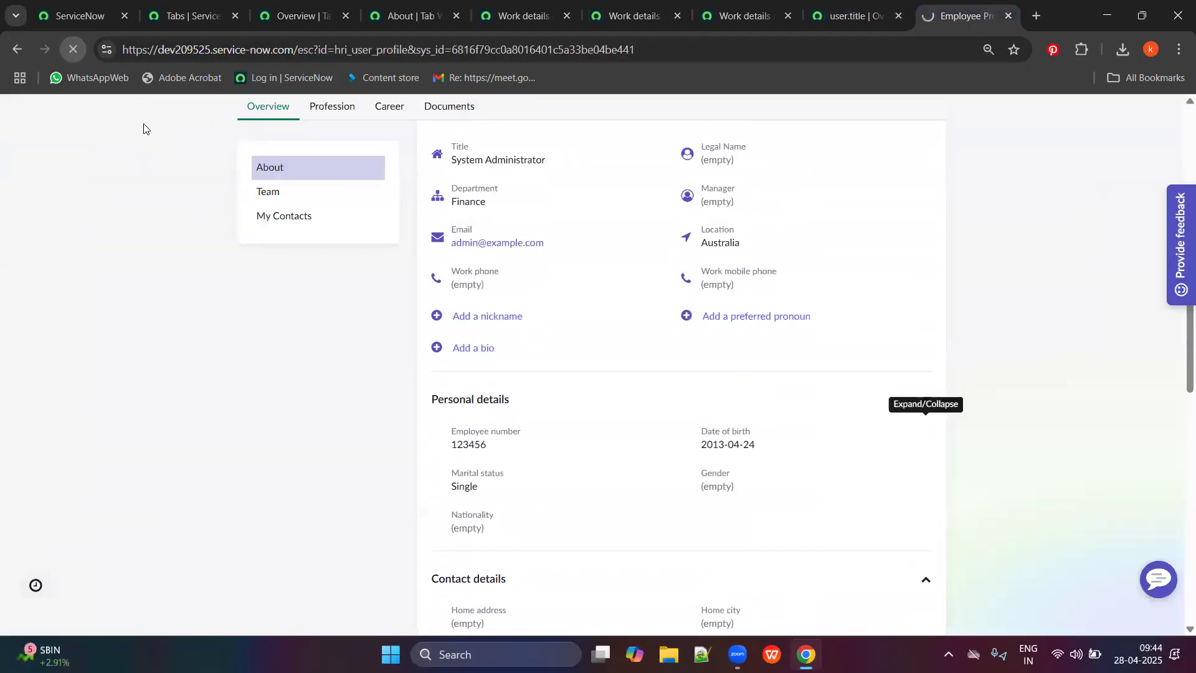
scroll(641, 301, "down", 6)
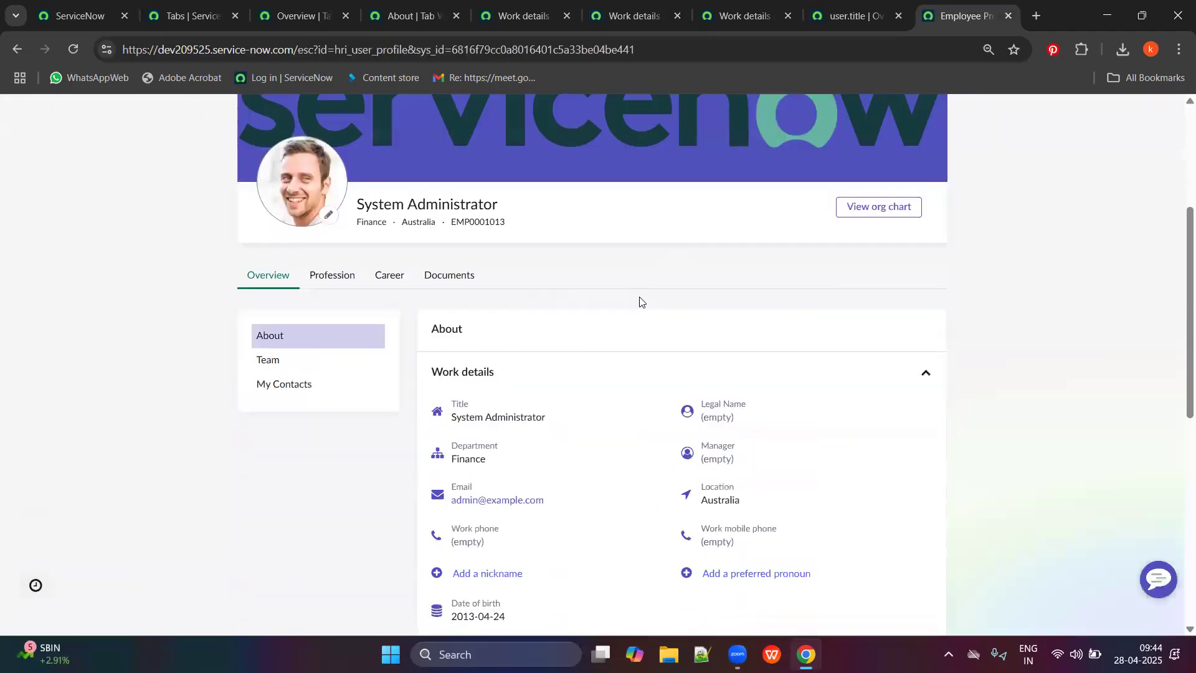
left_click_drag(450, 391, 515, 388)
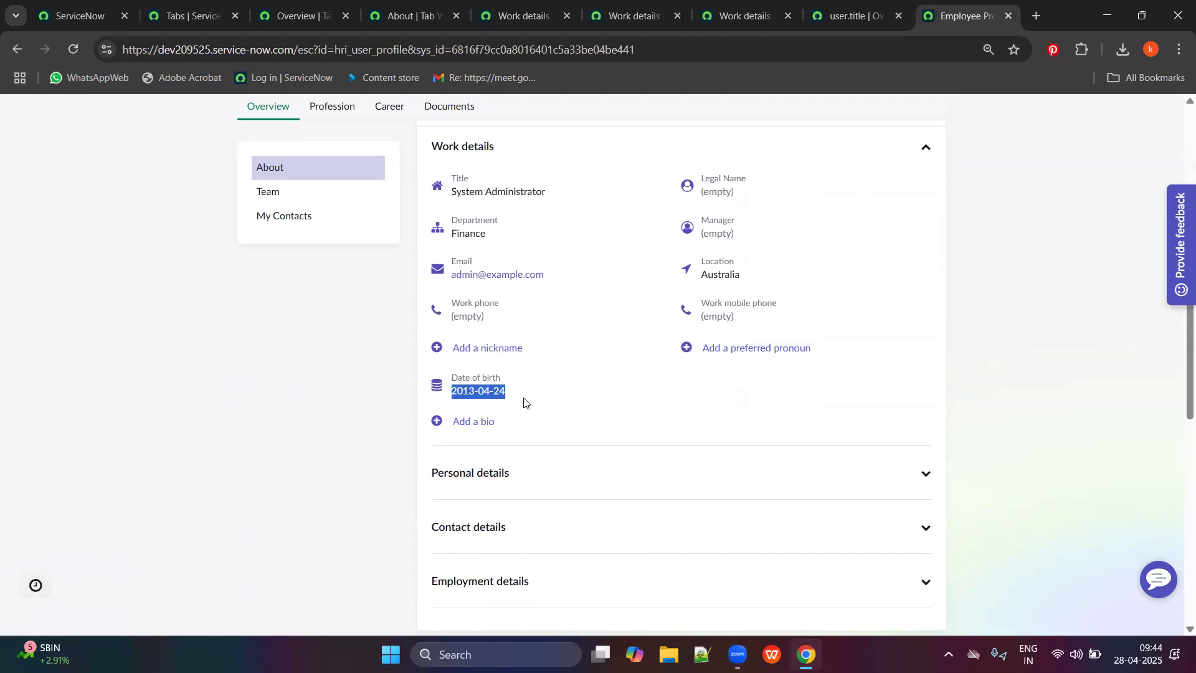
scroll(497, 356, "up", 6)
scroll(563, 371, "down", 6)
scroll(642, 368, "down", 3)
scroll(676, 201, "up", 4)
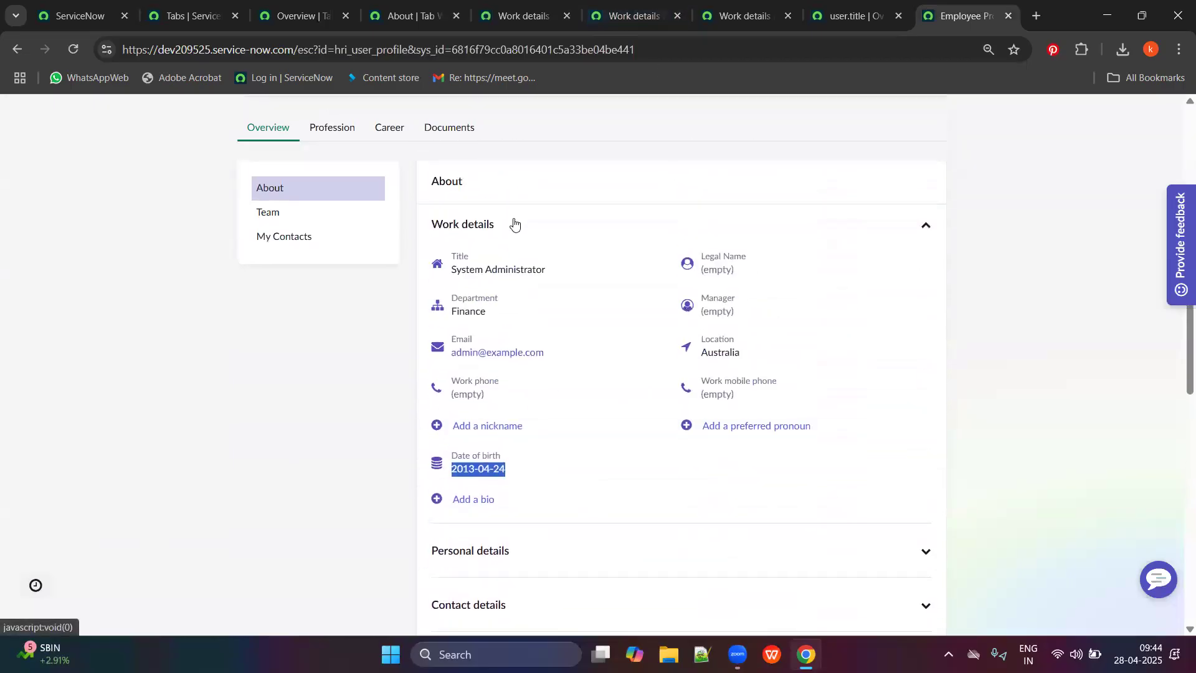
scroll(642, 323, "down", 1)
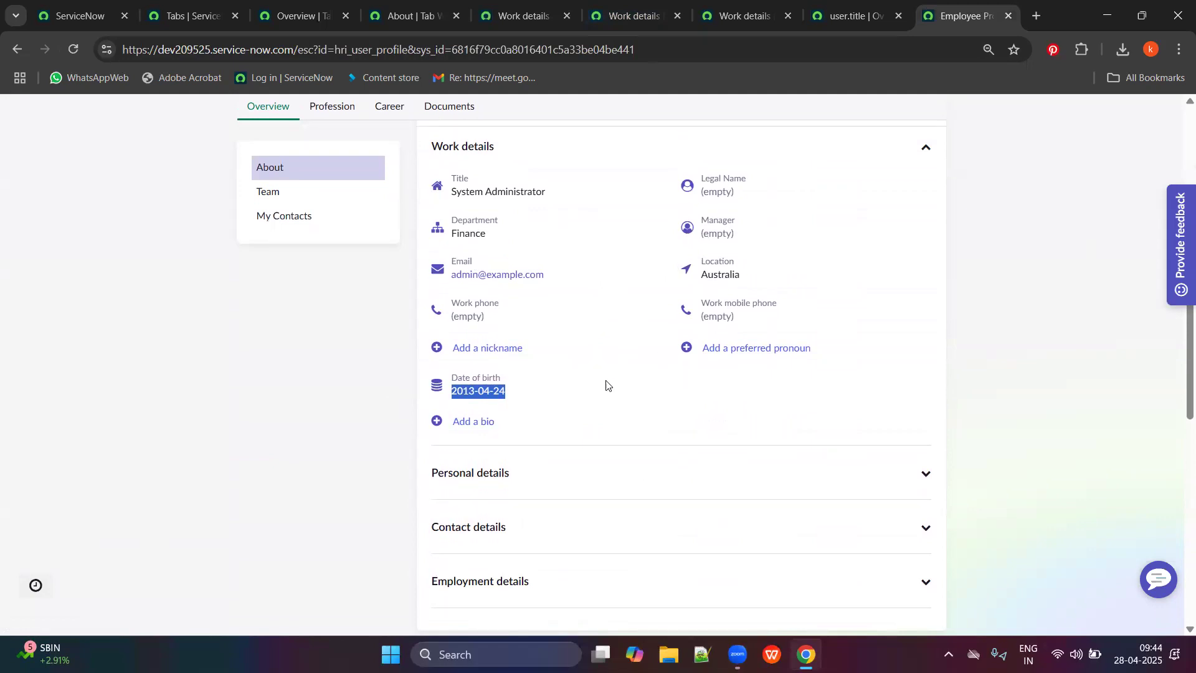
scroll(561, 359, "down", 2)
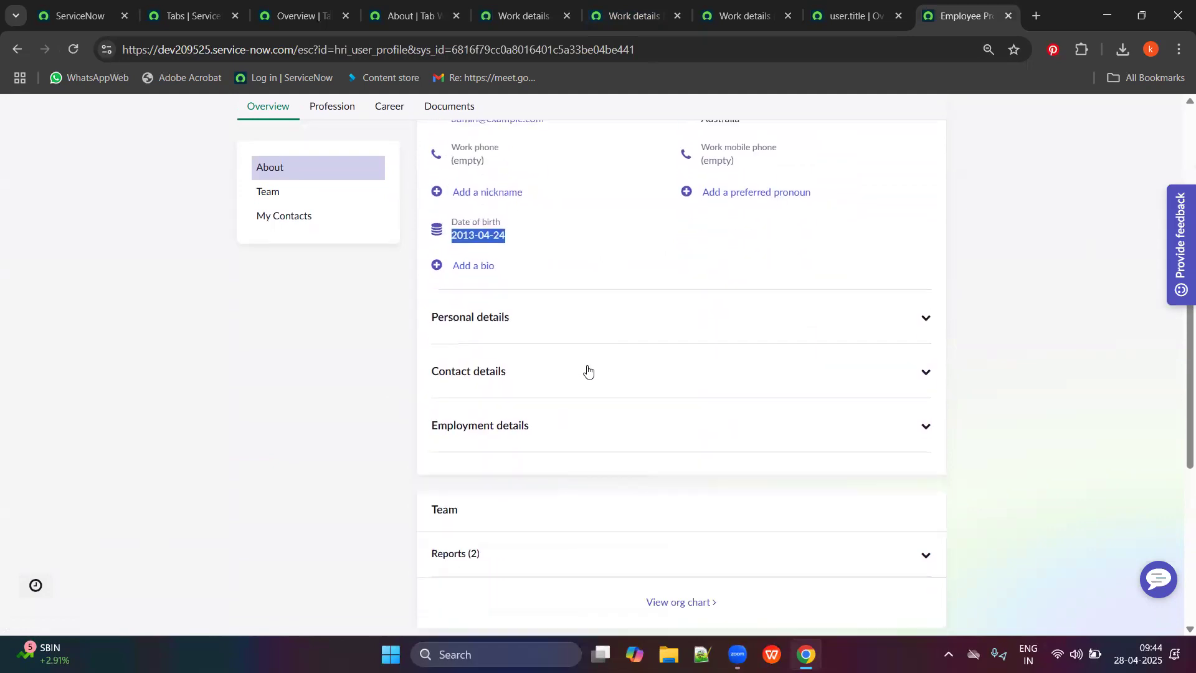
left_click(391, 12)
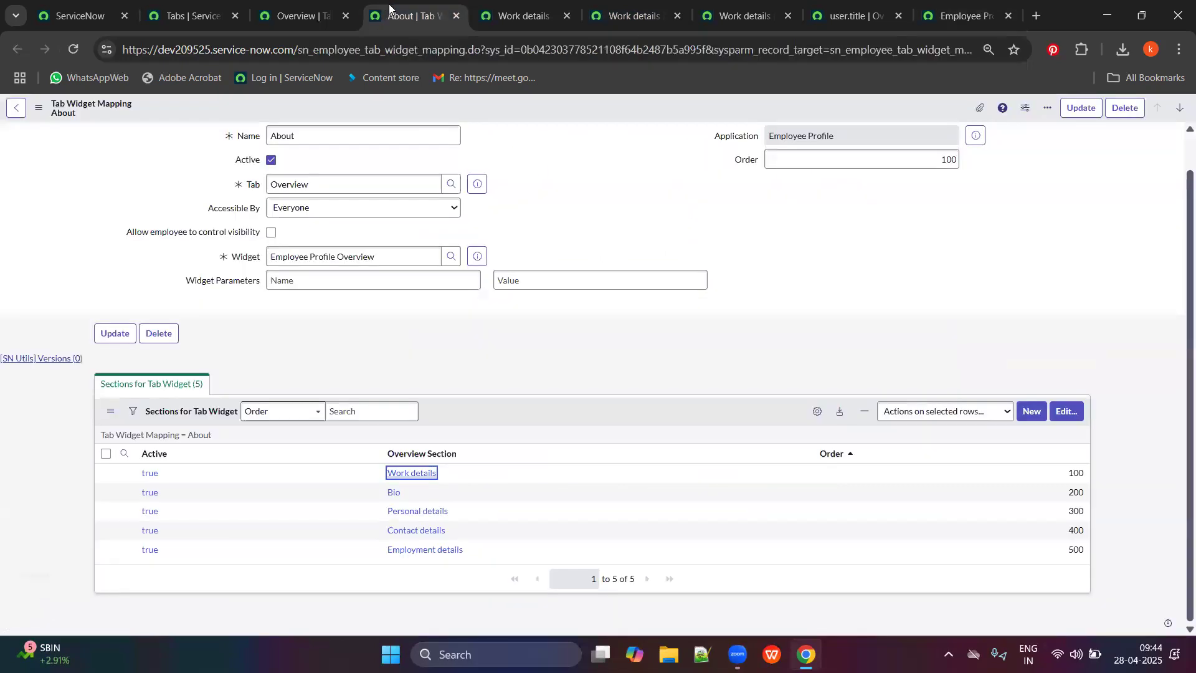
Open the Personal, Contact and Employment details sections in separate tabs and review each one.
middle_click(408, 511)
middle_click(415, 530)
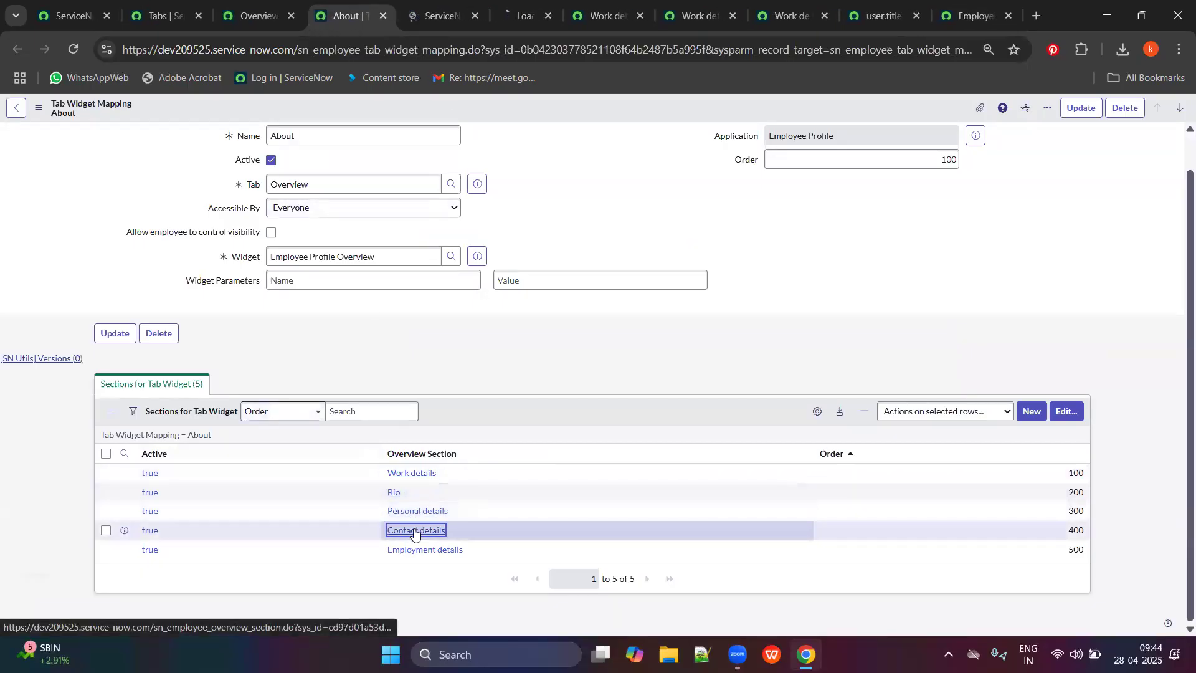
middle_click(413, 549)
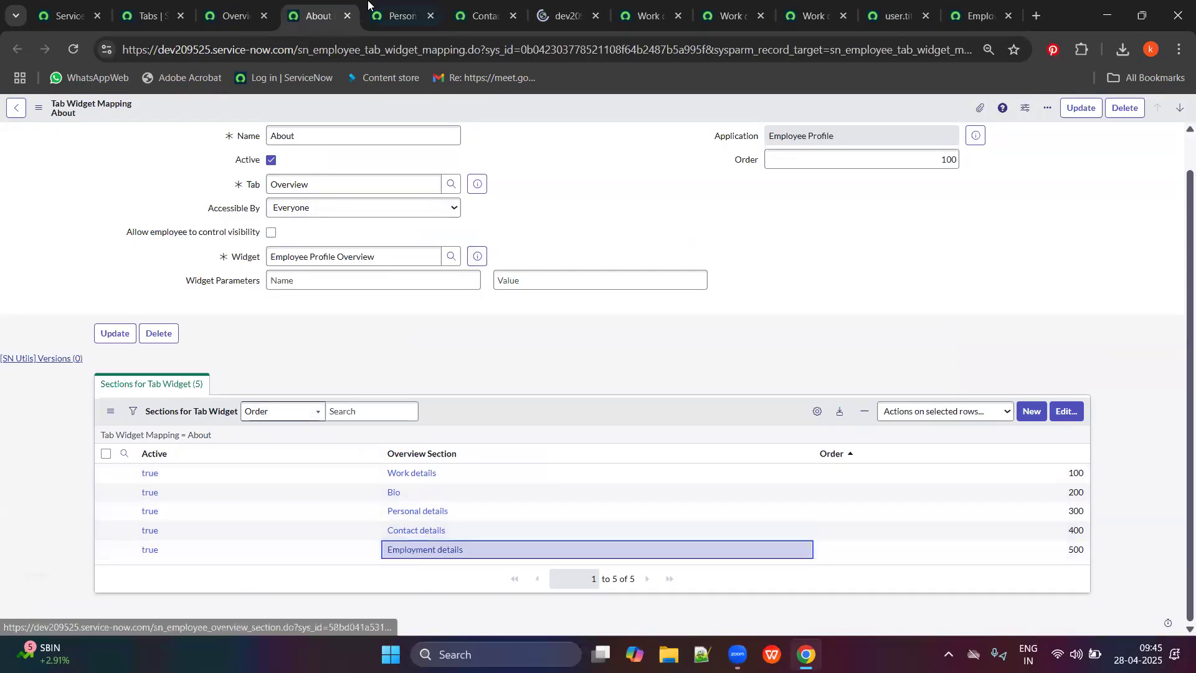
key("ctrl+Tab")
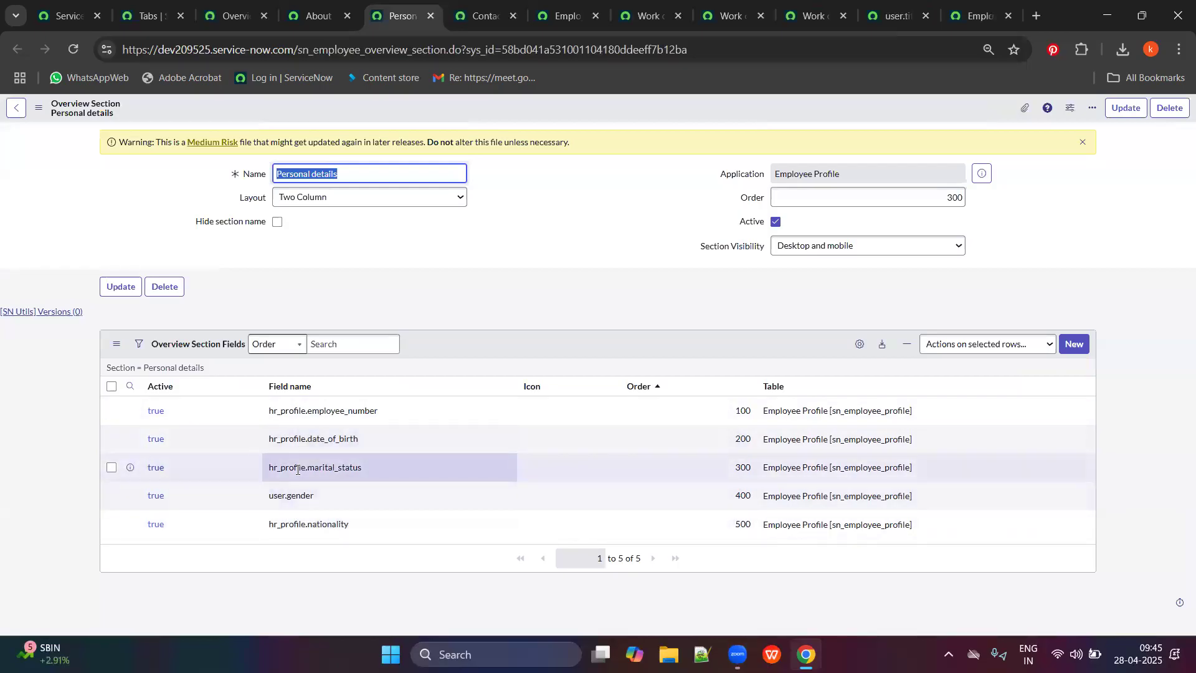
left_click(480, 16)
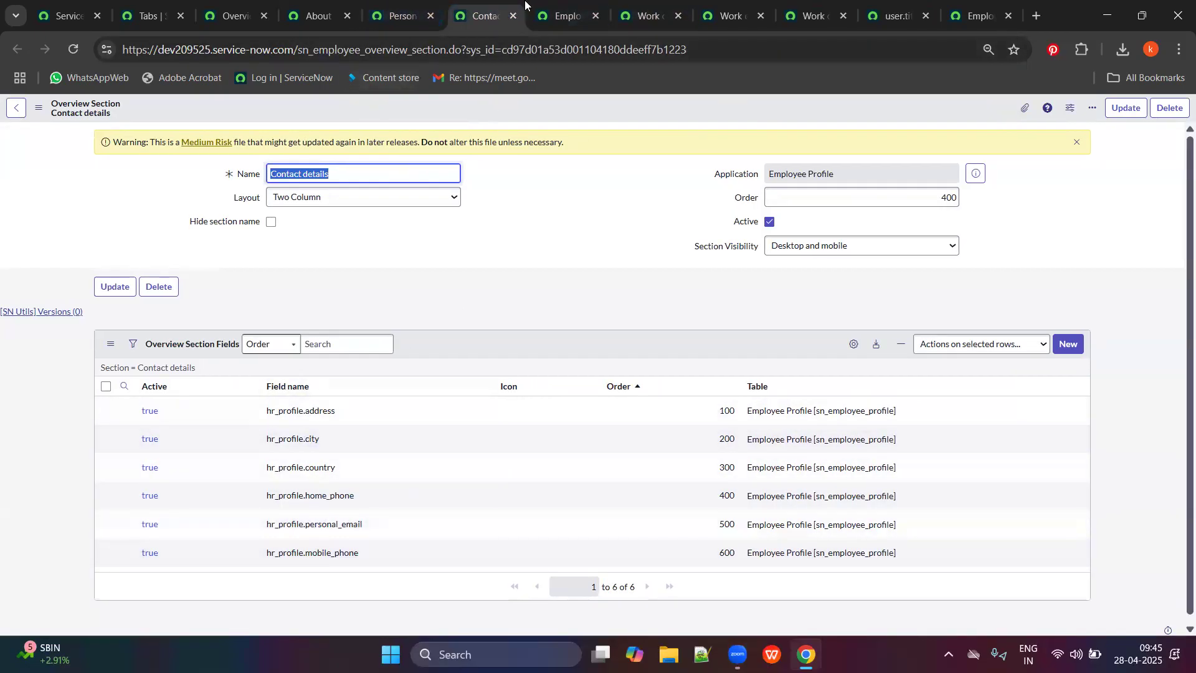
scroll(343, 474, "down", 1)
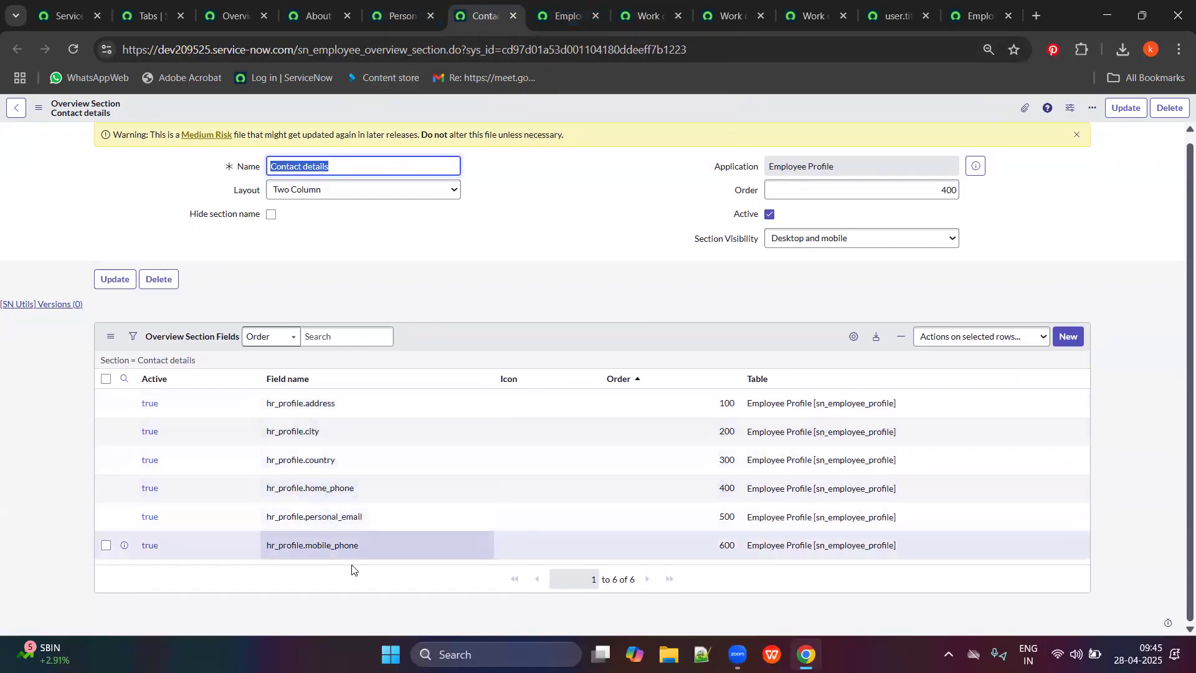
left_click(577, 5)
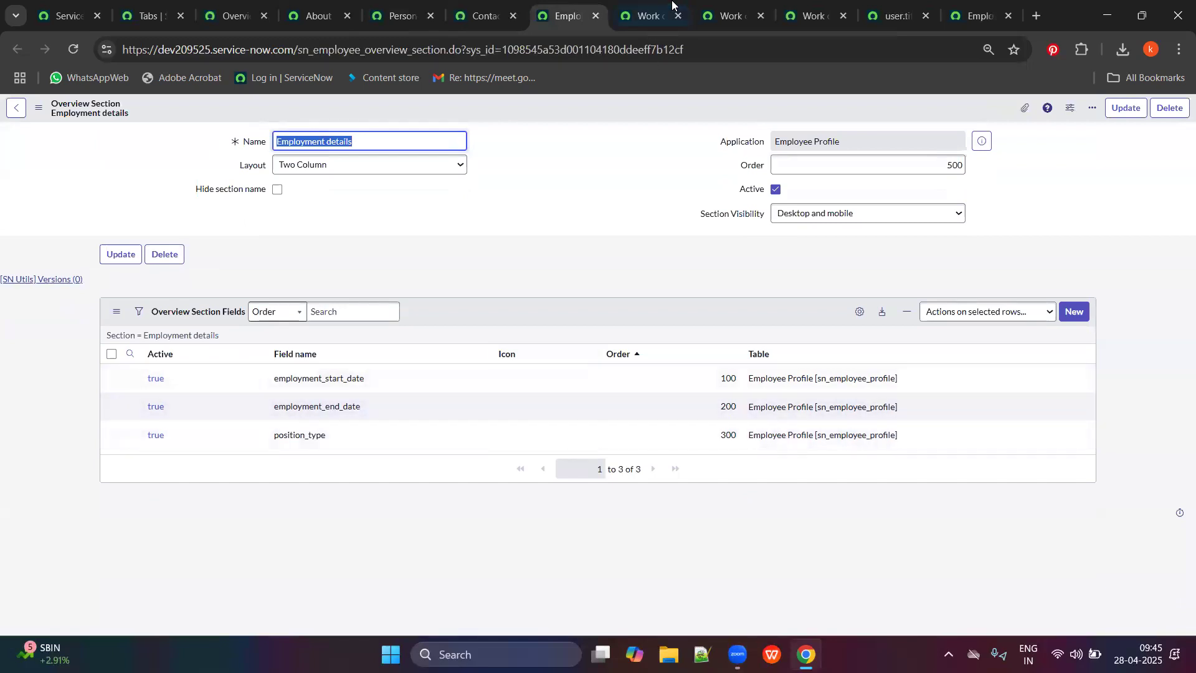
left_click(923, 3)
Expand Personal details on the employee profile, then view the sn_employee_tab list of profile tabs.
left_click(964, 5)
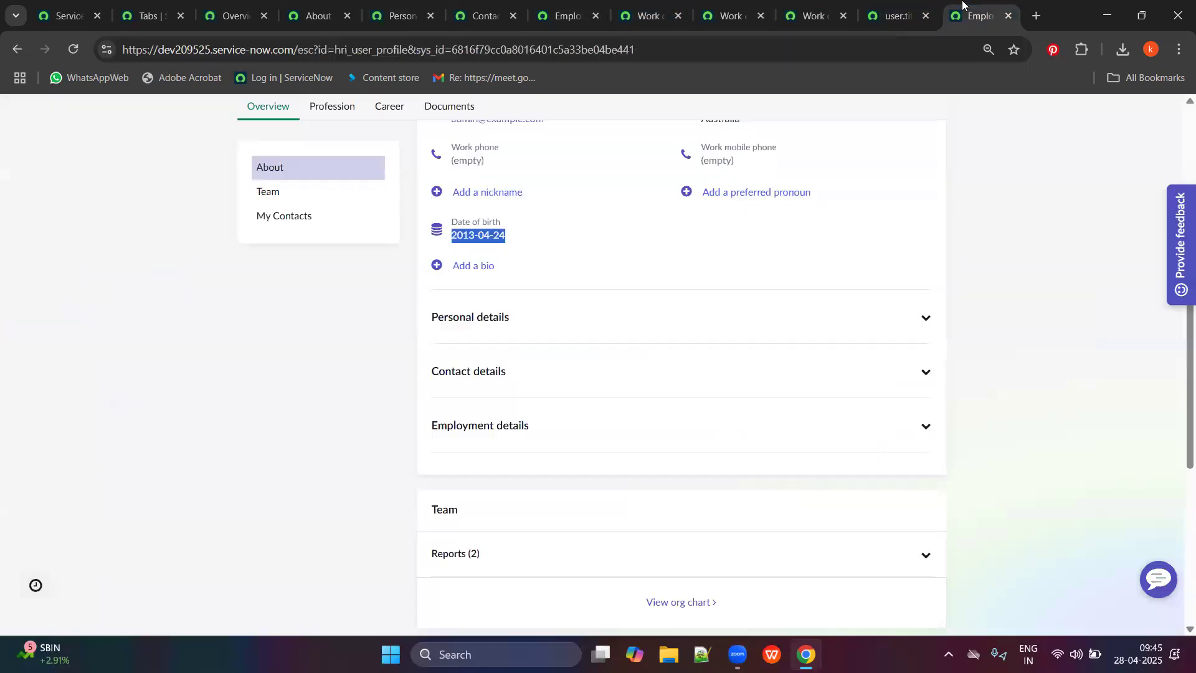
left_click(673, 334)
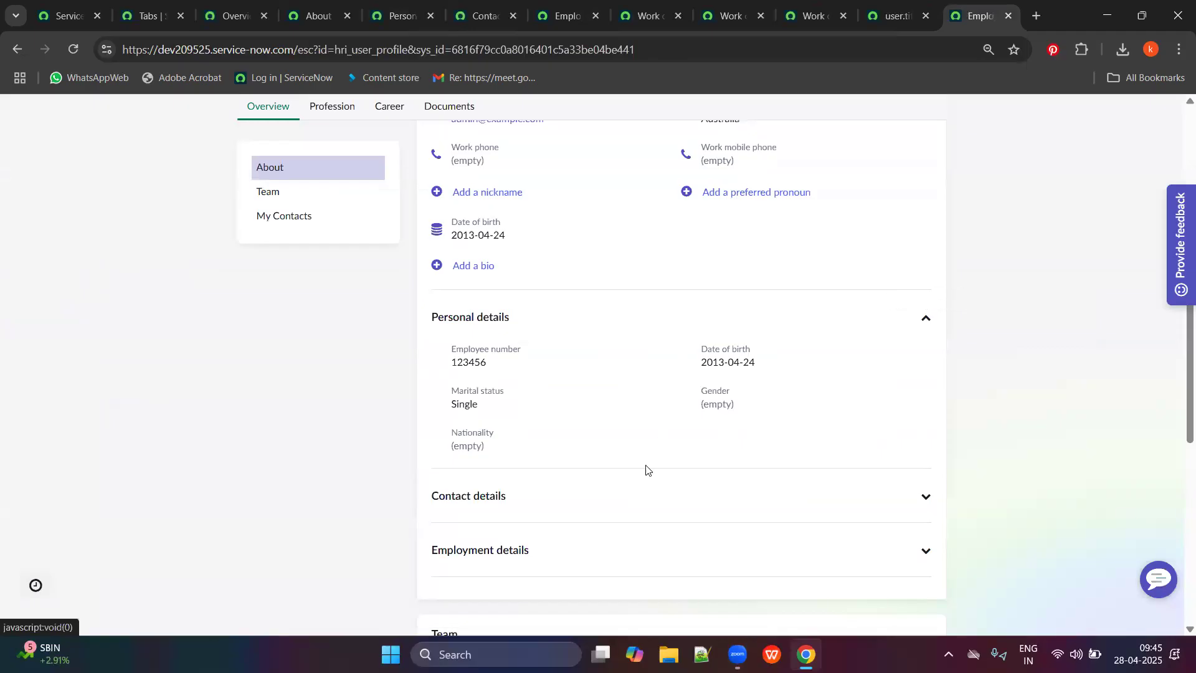
scroll(588, 521, "down", 3)
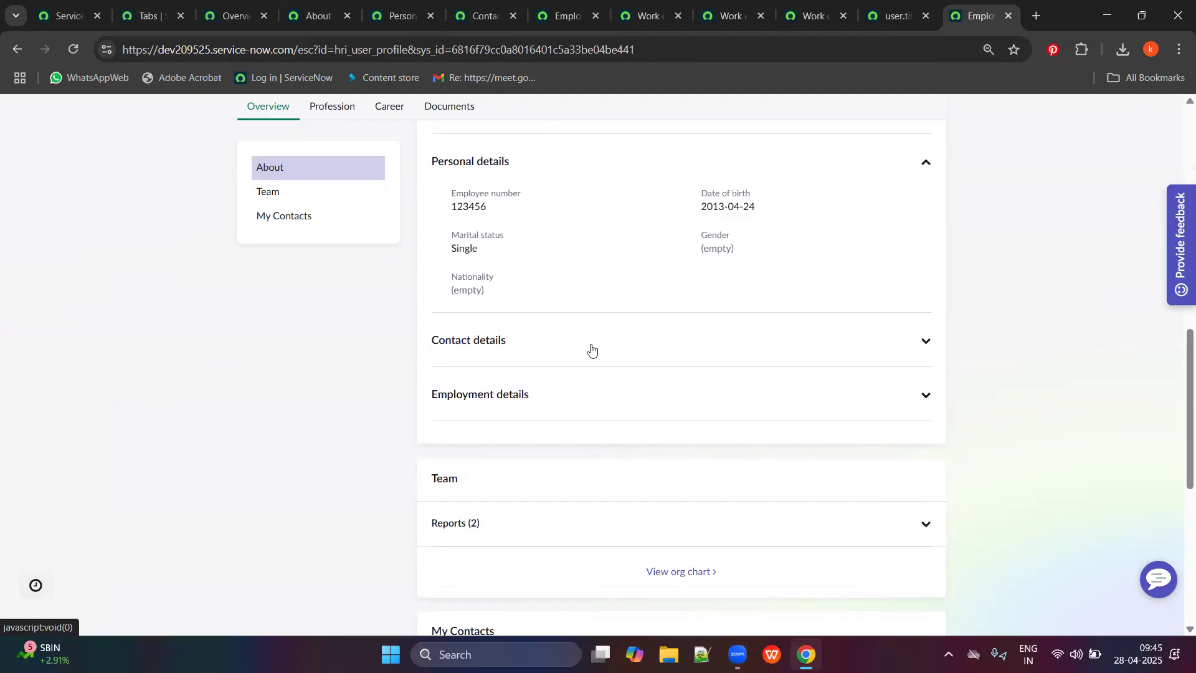
scroll(409, 273, "up", 10)
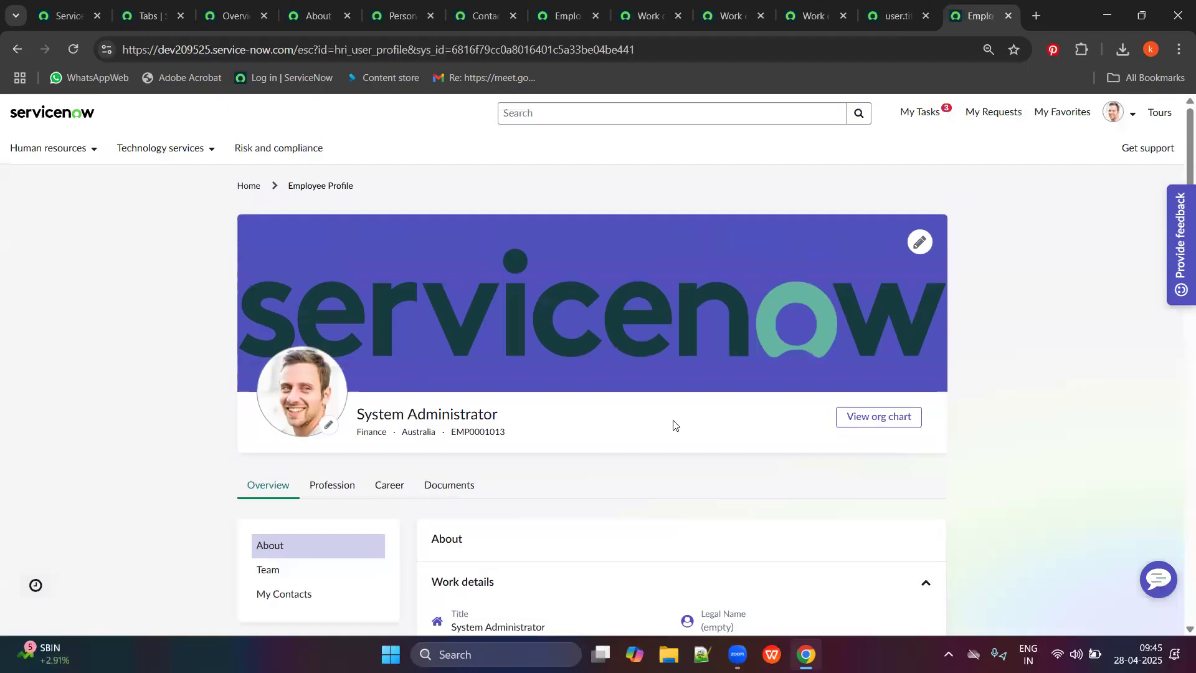
double_click(293, 186)
left_click(224, 12)
left_click(149, 14)
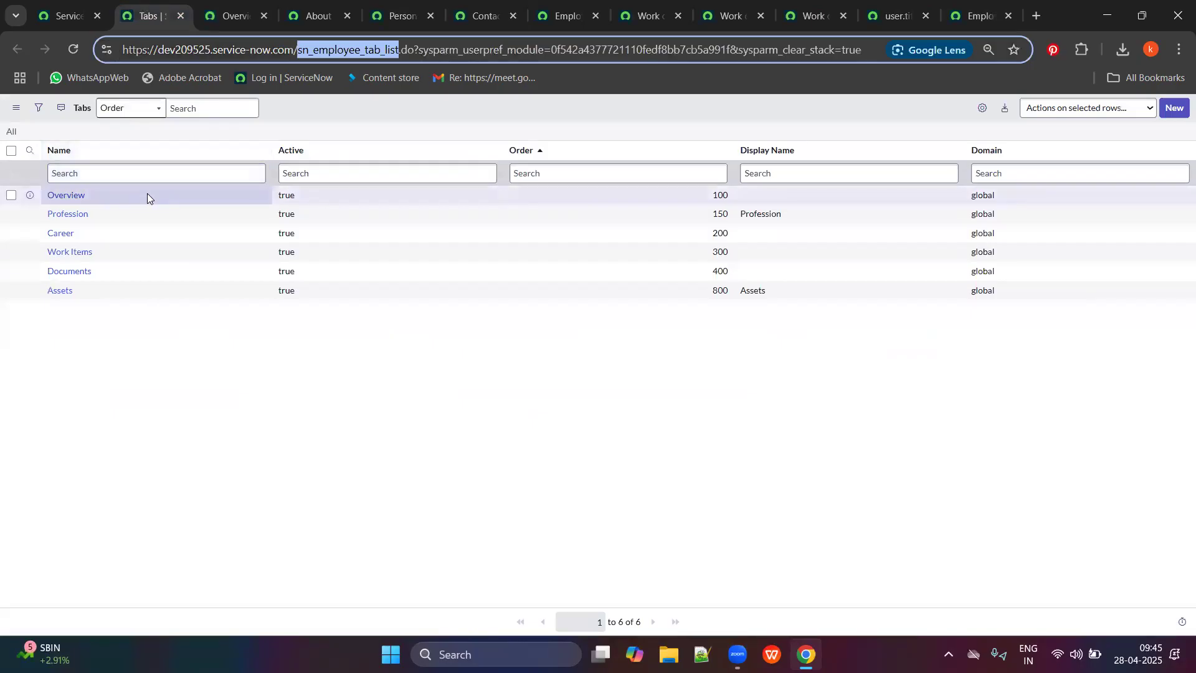
Review the Overview tab record, close the Overview and About tabs, and return to the navigator.
left_click(247, 6)
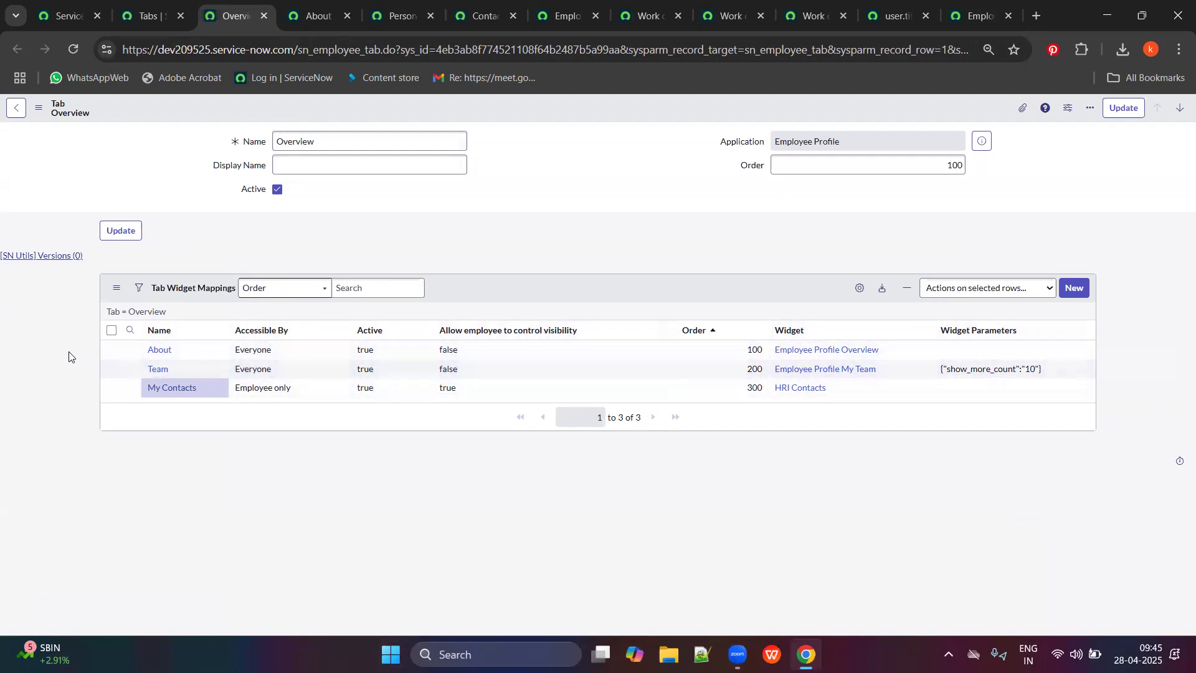
left_click(261, 20)
left_click(261, 20)
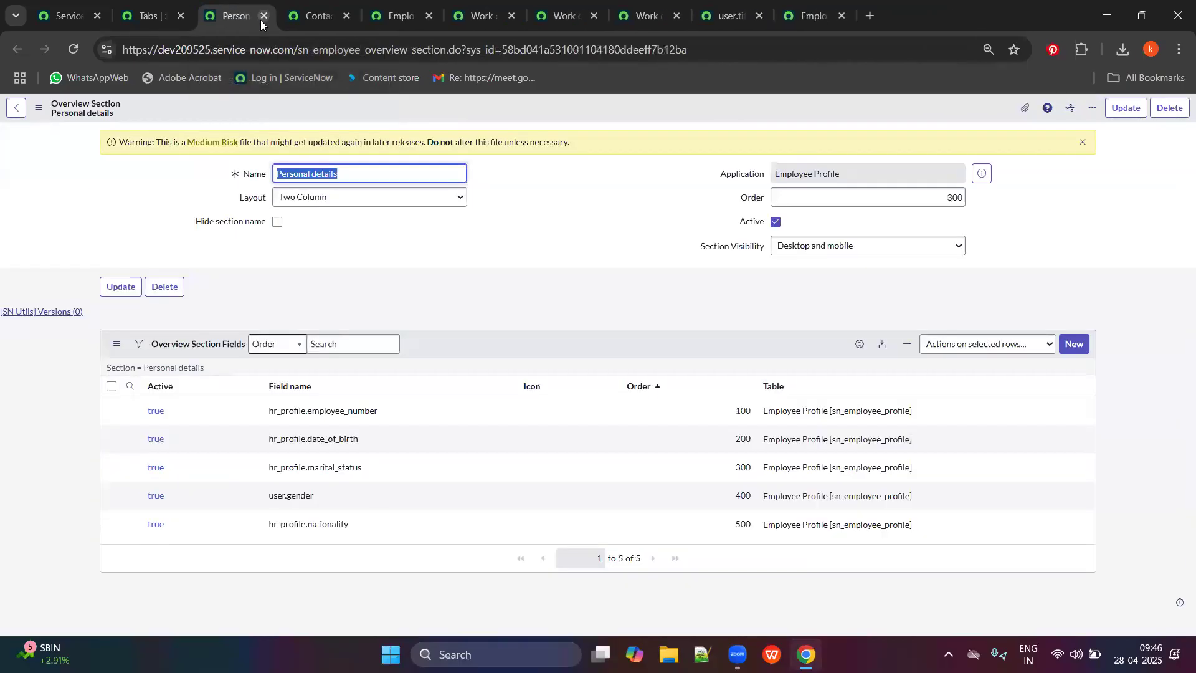
left_click(148, 16)
left_click(83, 5)
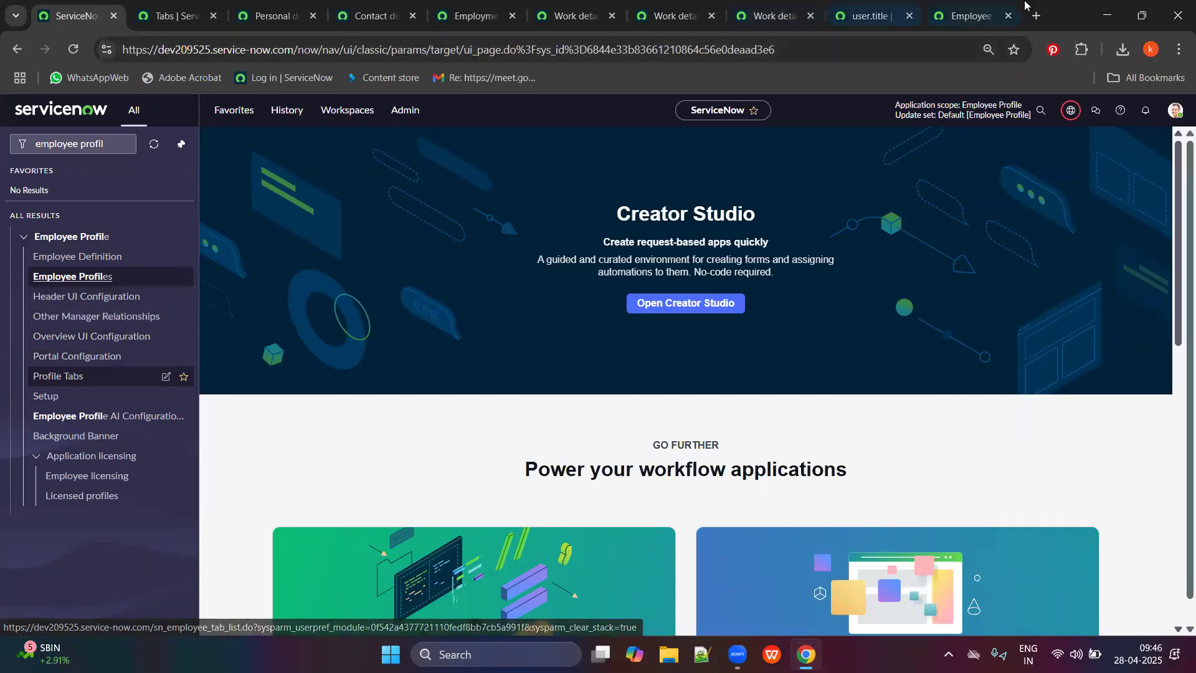
Open the System Administrator's org chart from the employee profile in its own tab.
key("ctrl+t")
key("ctrl+shift+Tab")
left_click_drag(372, 414, 522, 422)
left_click_drag(357, 432, 526, 423)
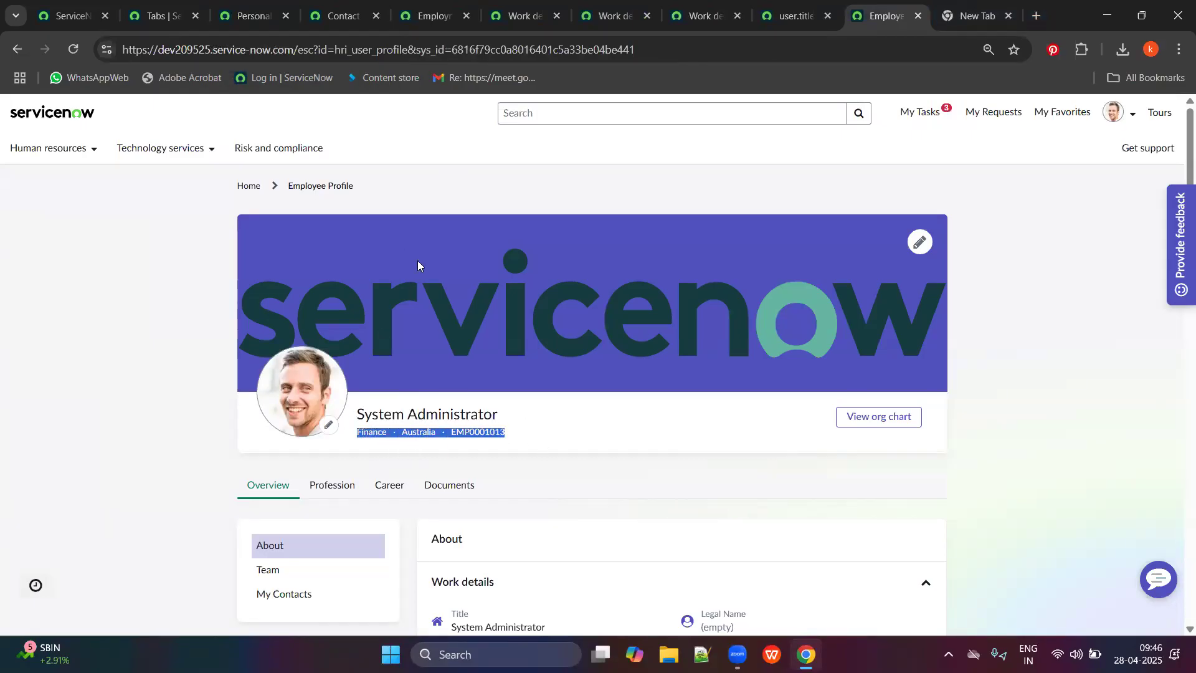
left_click(875, 430)
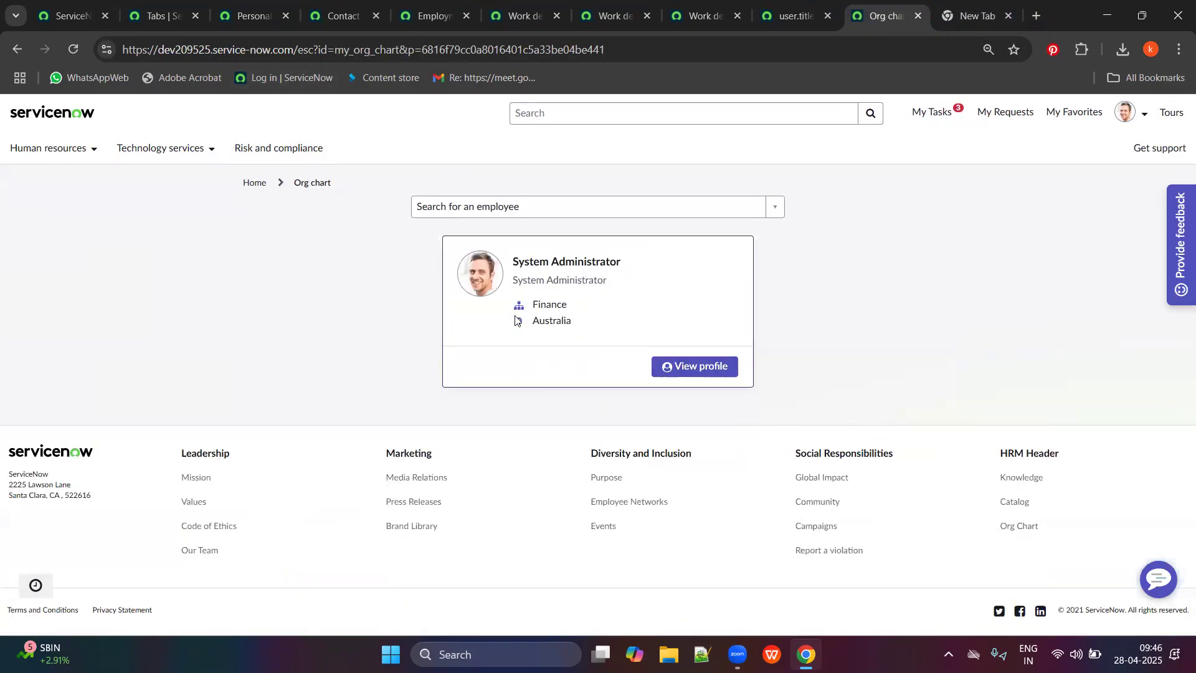
Replace the navigator filter text with 'org'.
left_click(155, 15)
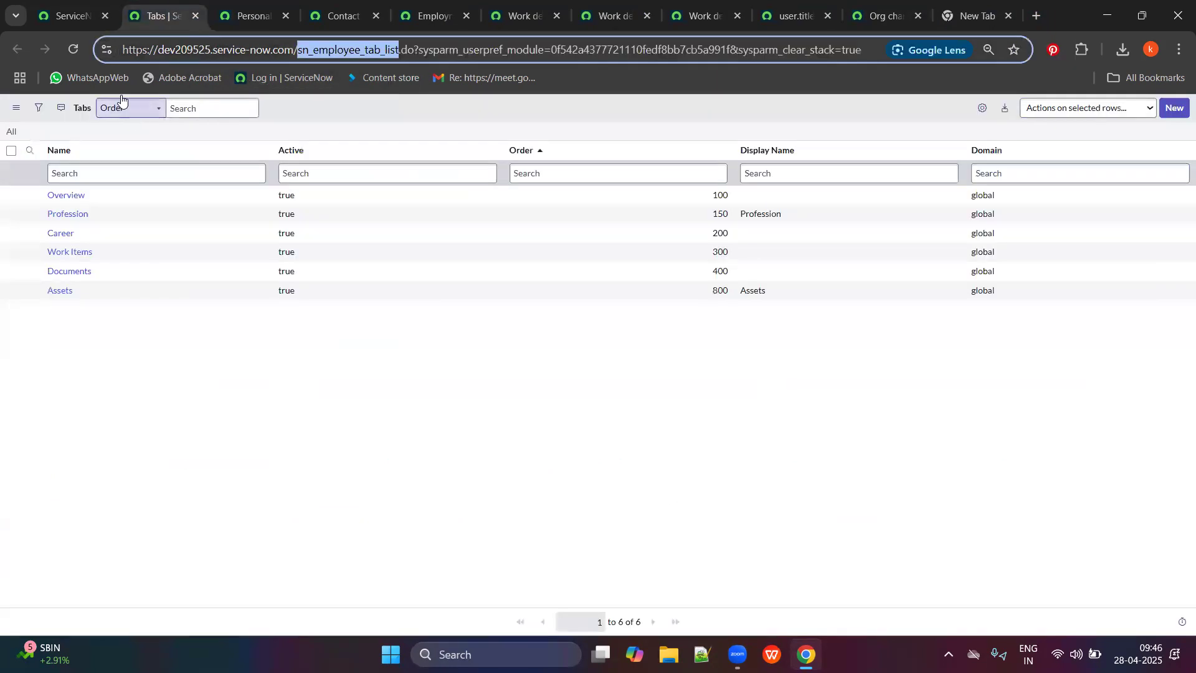
left_click(69, 15)
double_click(83, 137)
key("ctrl+a")
type("or")
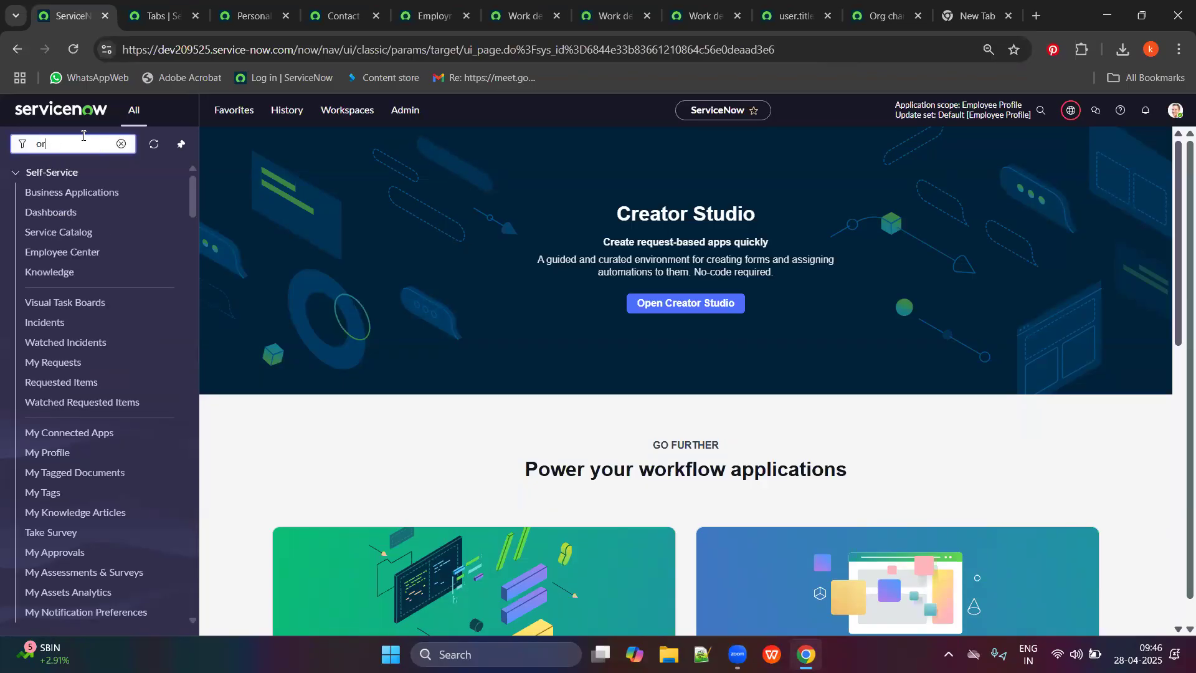
type("g ch")
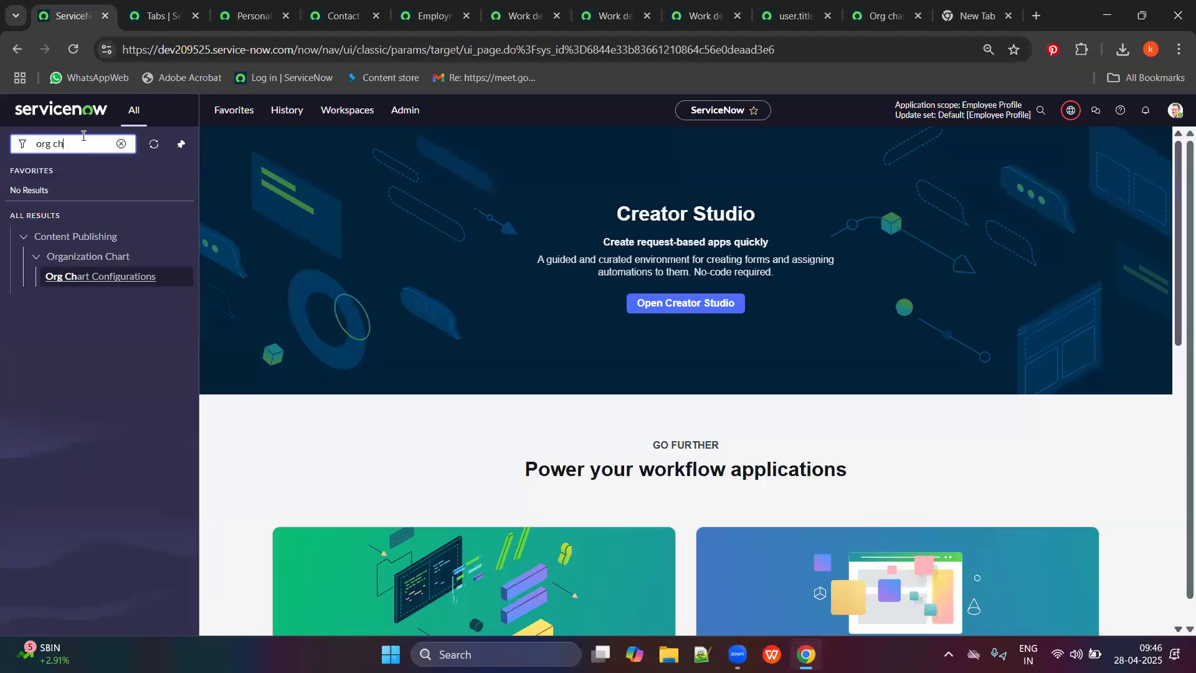
Open the sys_user org chart configuration and make the record editable.
left_click(104, 277)
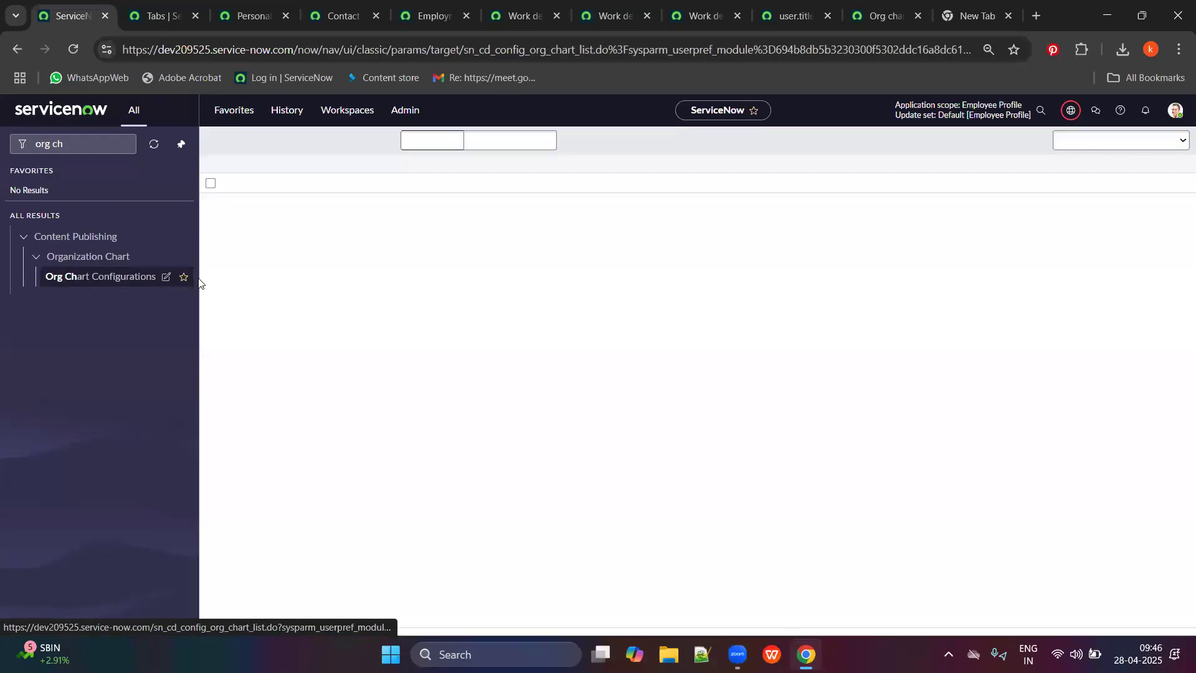
left_click(265, 230)
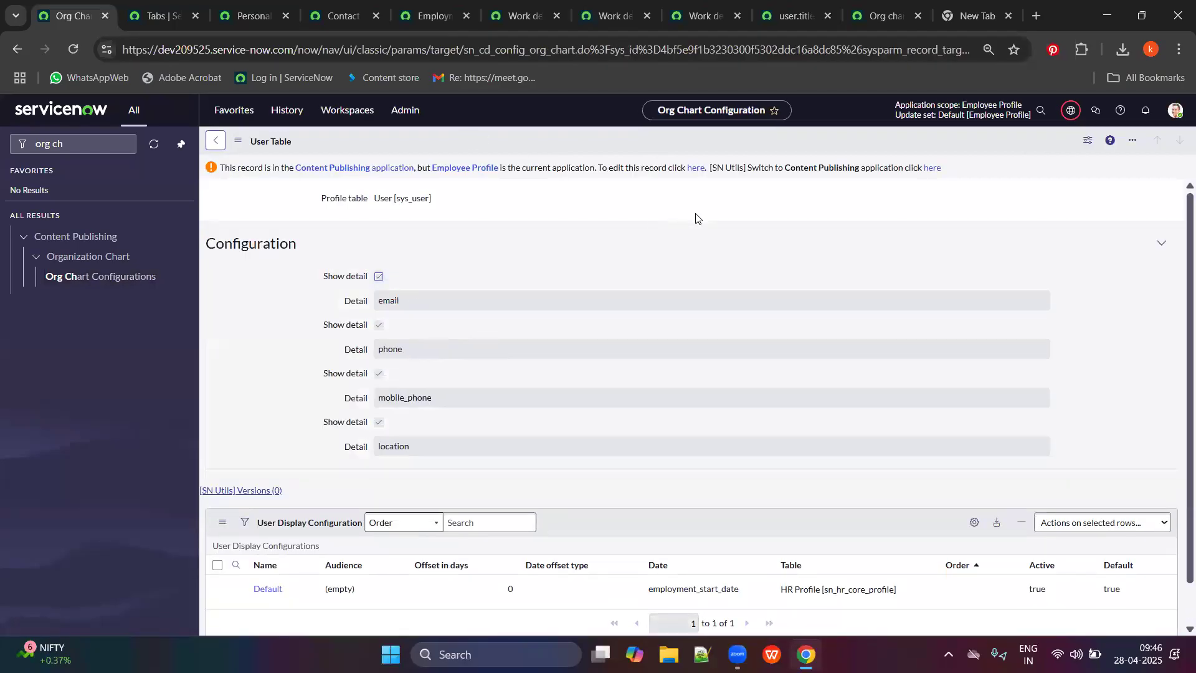
left_click(696, 168)
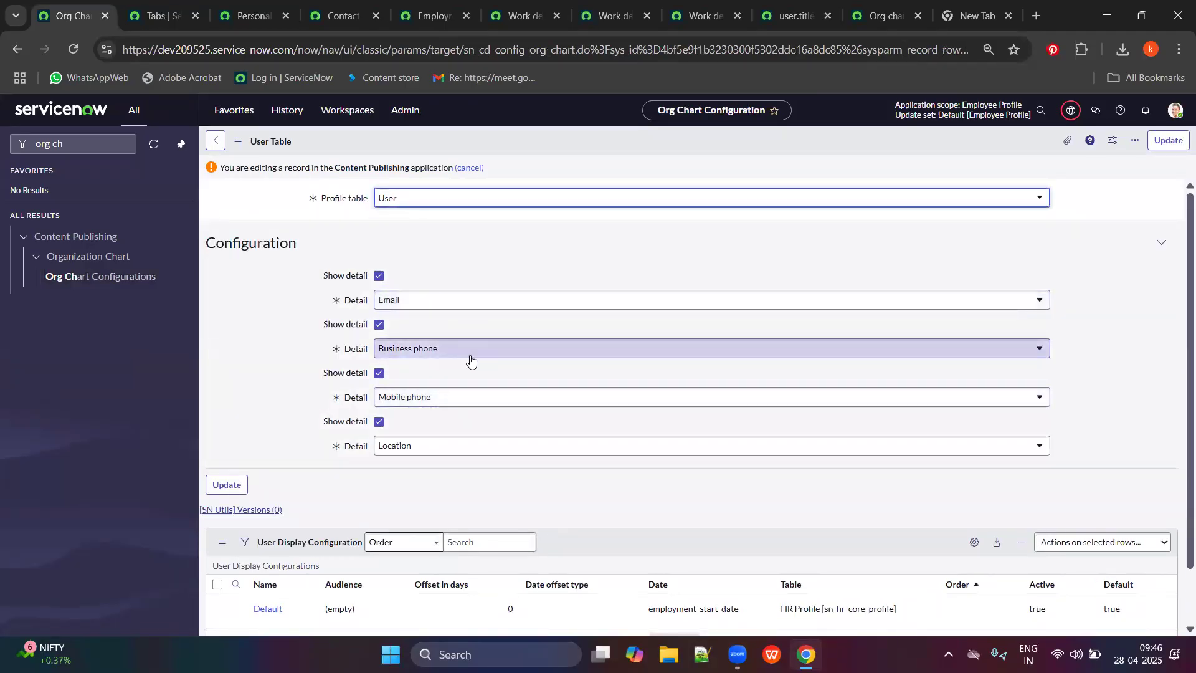
Check the employee org chart page, then open the Default user display configuration.
left_click(974, 19)
left_click(885, 15)
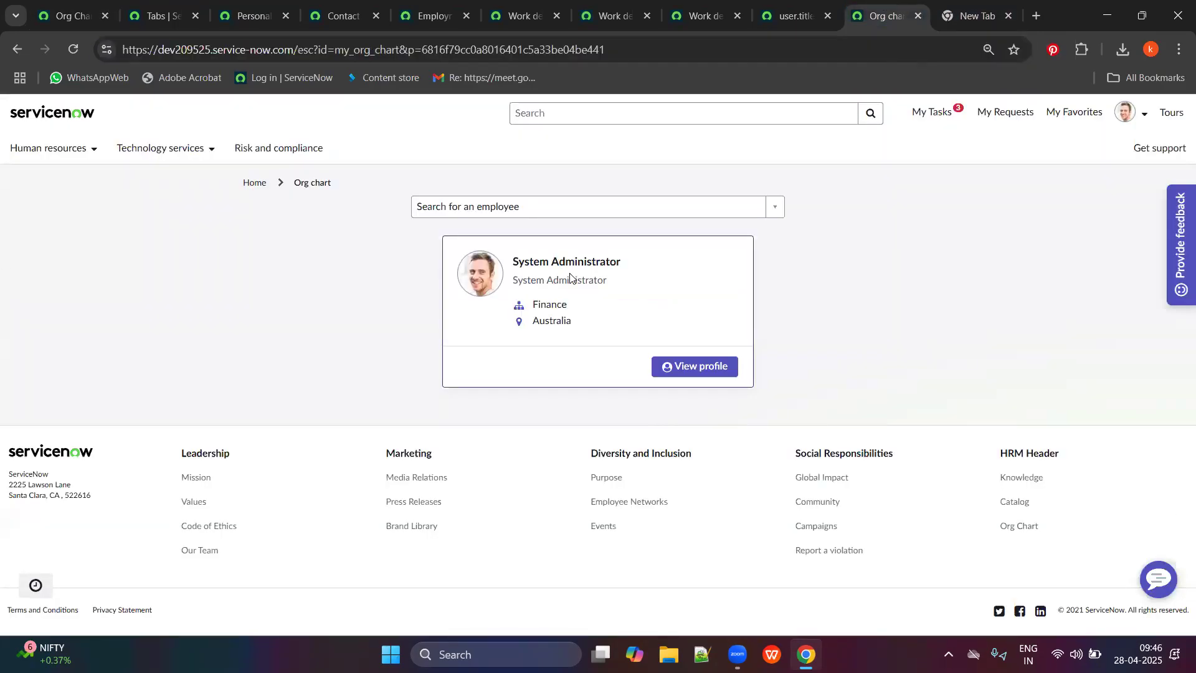
left_click(159, 16)
left_click(217, 13)
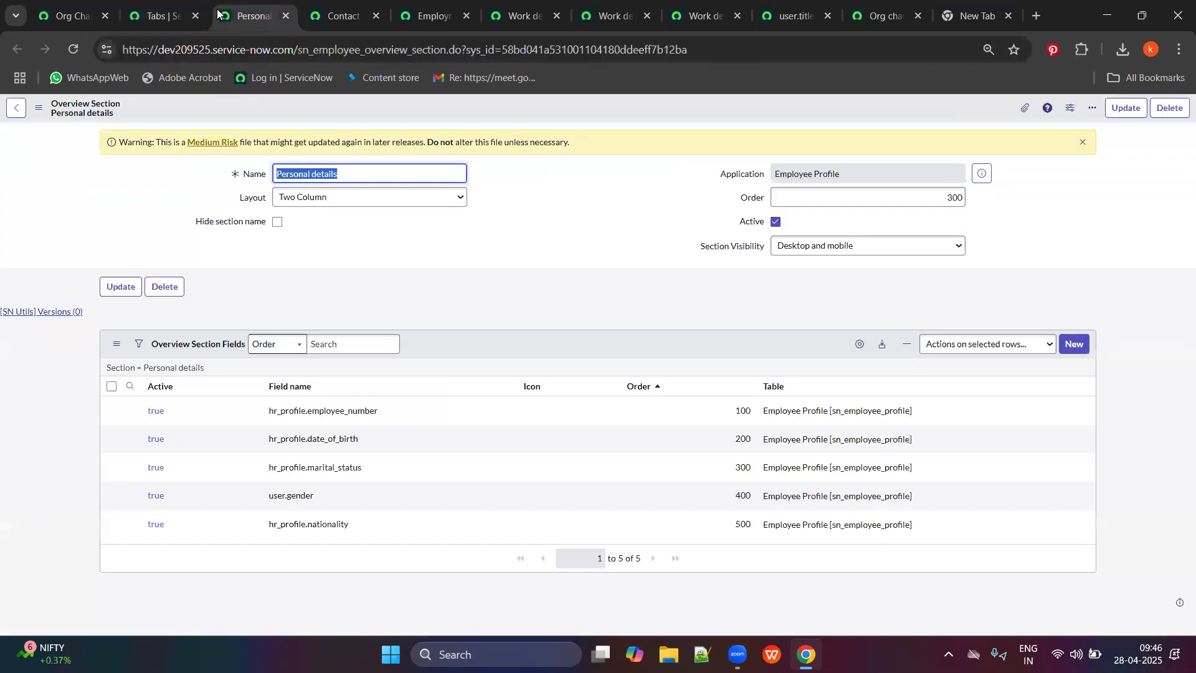
left_click(187, 8)
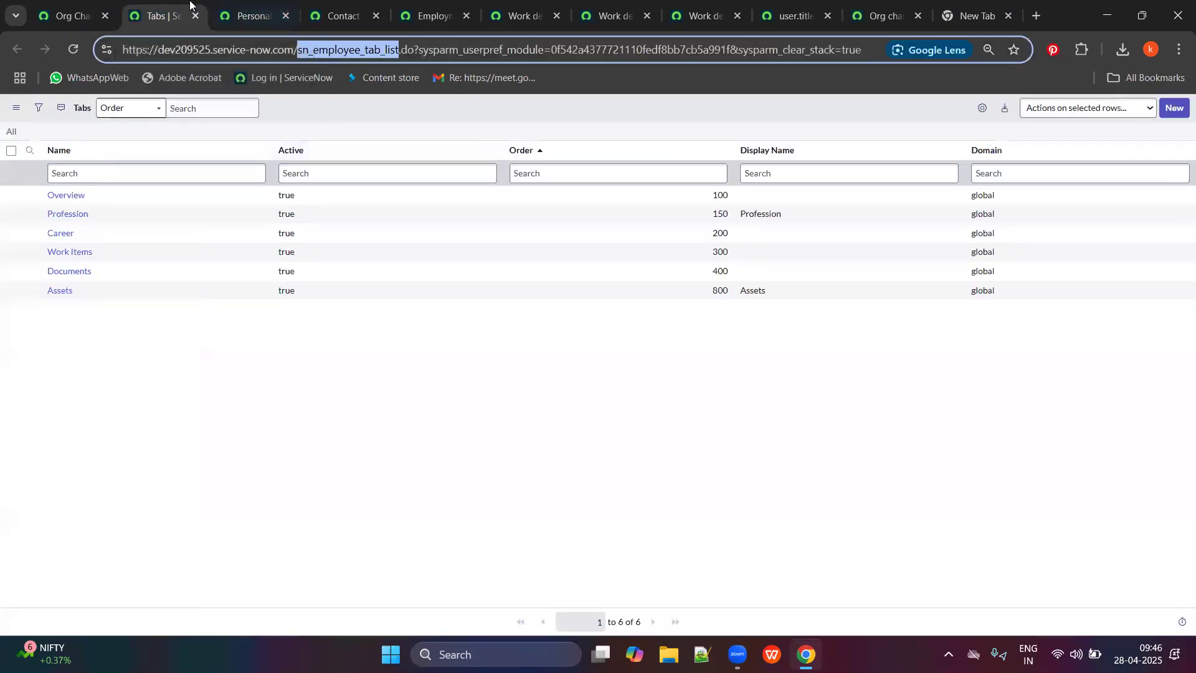
left_click(73, 8)
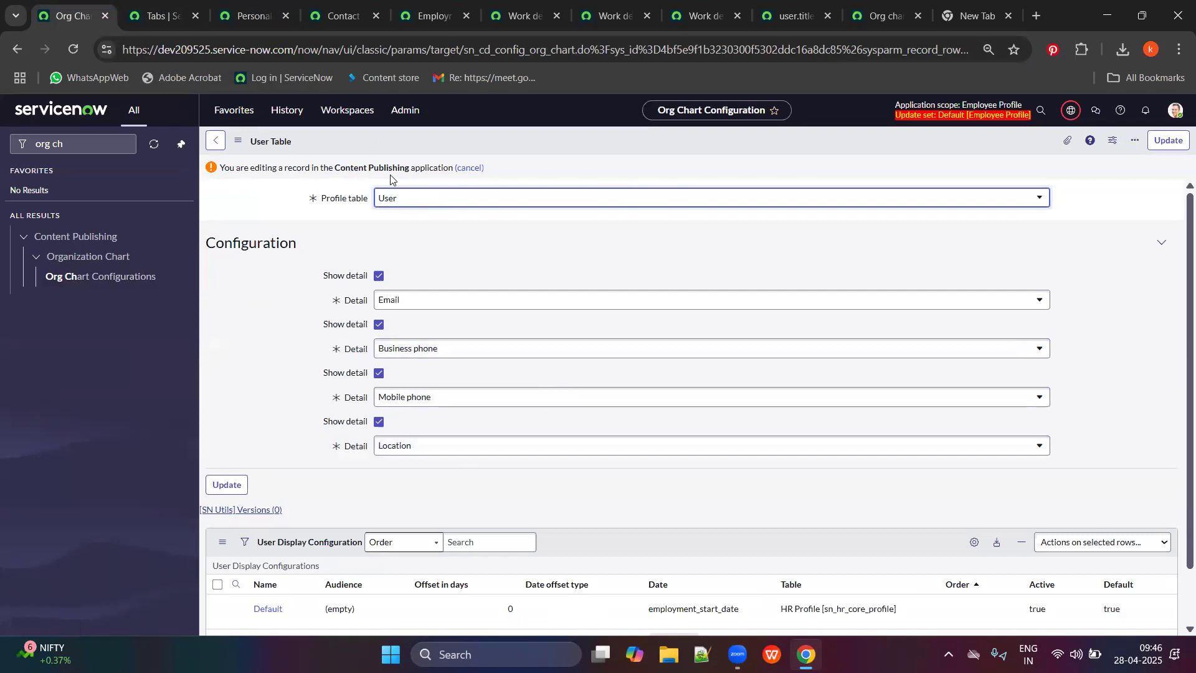
scroll(749, 551, "down", 1)
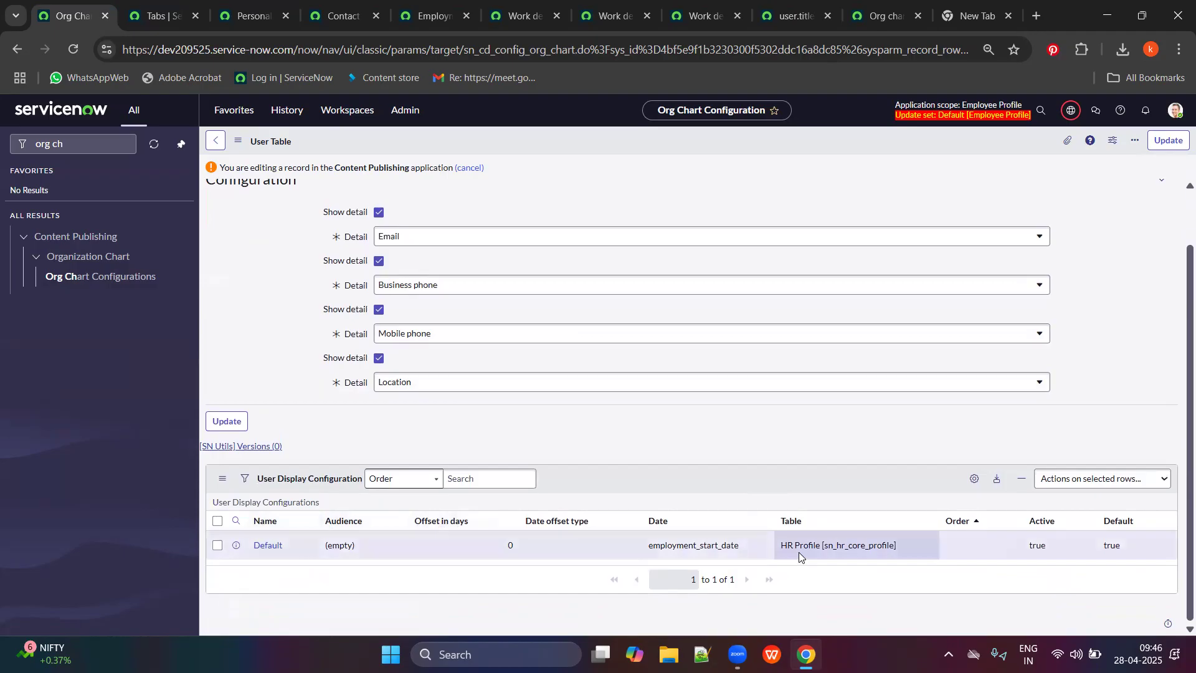
left_click(265, 546)
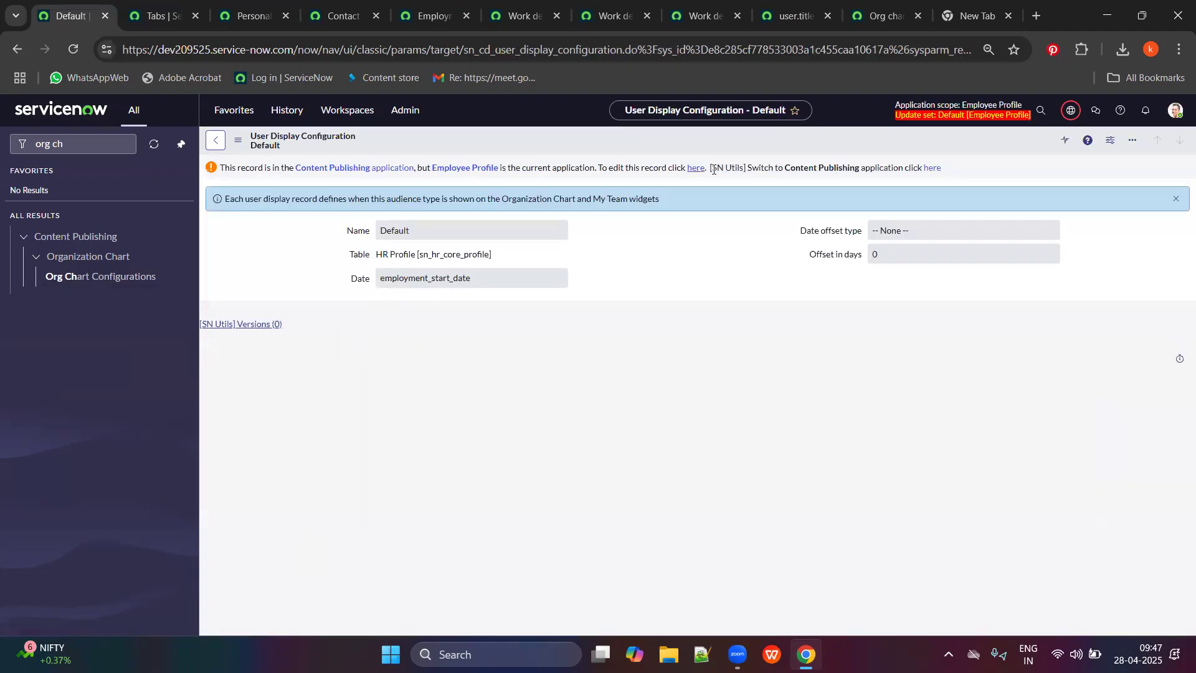
Make the Default record editable, then reopen the sys_user org chart configuration via an 'org char' navigator search.
left_click(689, 169)
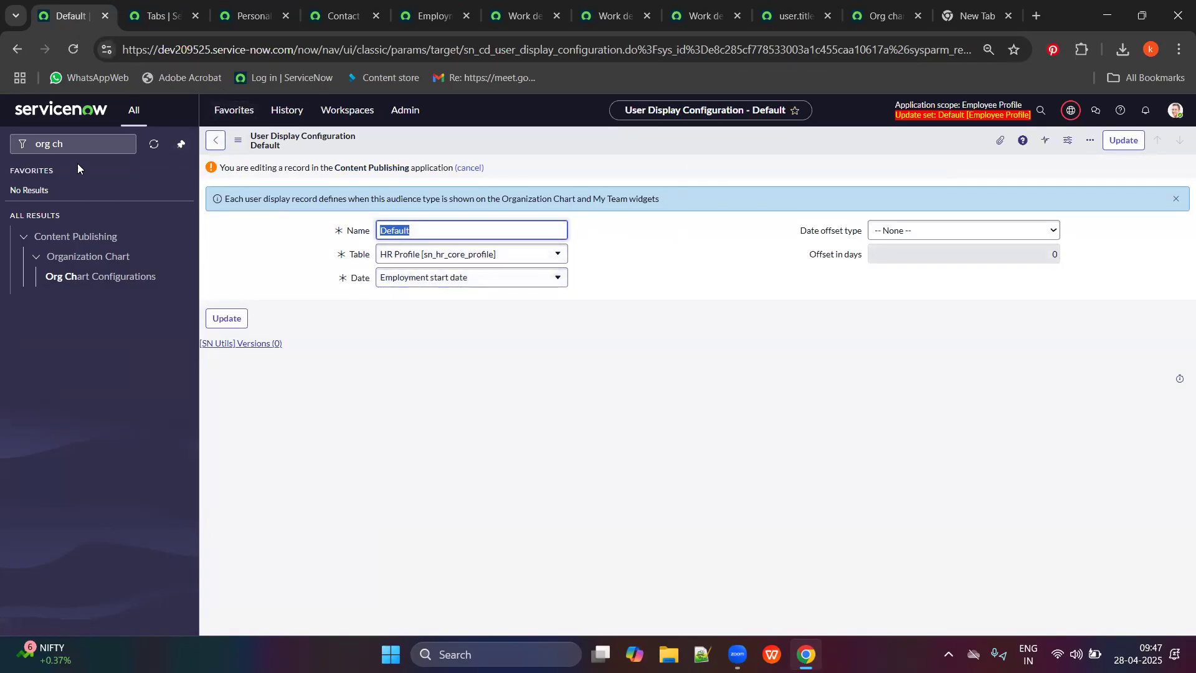
left_click(85, 149)
key("ctrl+a")
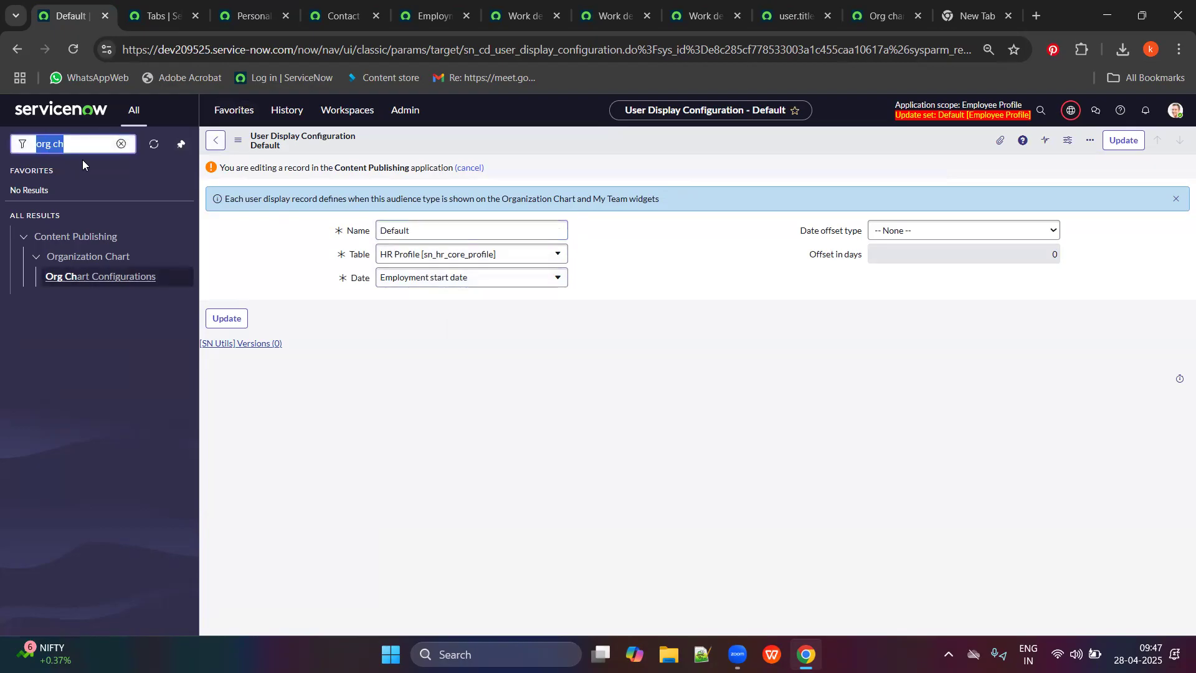
type("card c")
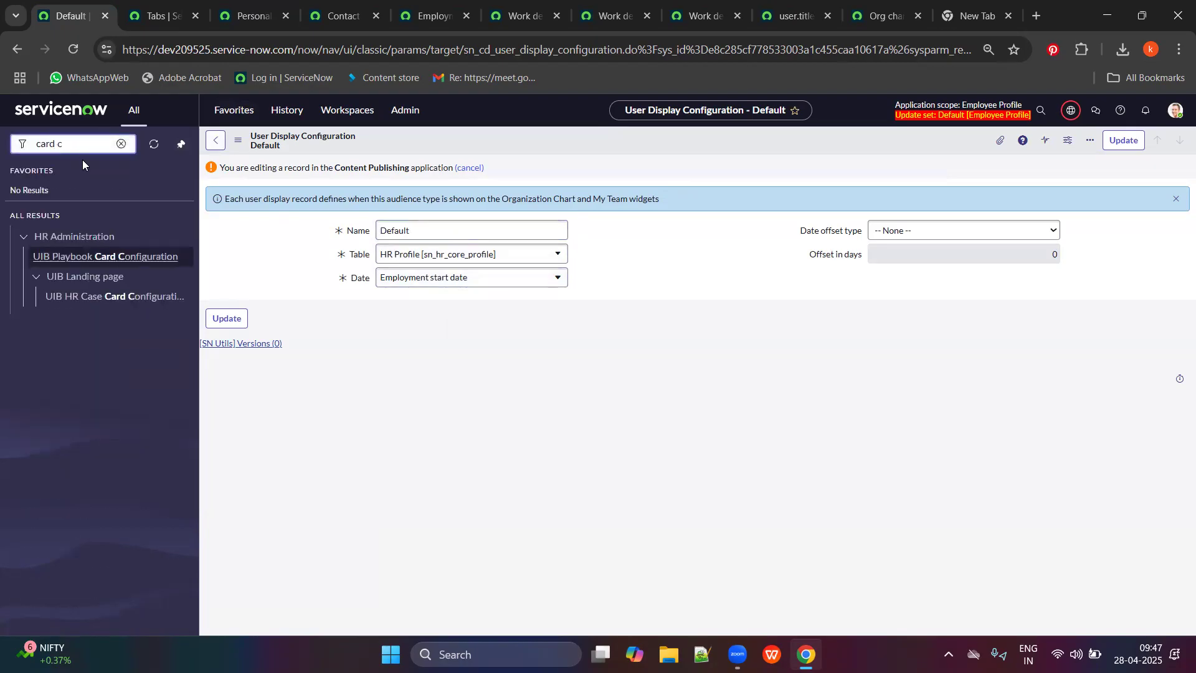
key("BackSpace")
key("BackSpace")
type("org char")
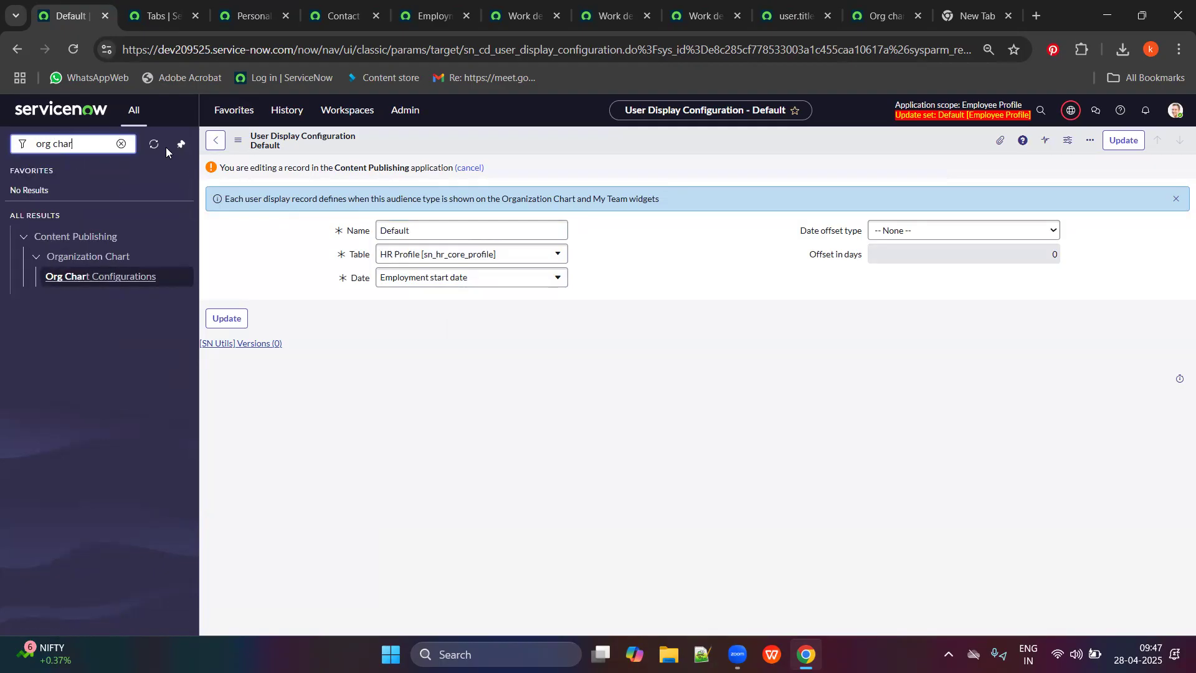
left_click(78, 288)
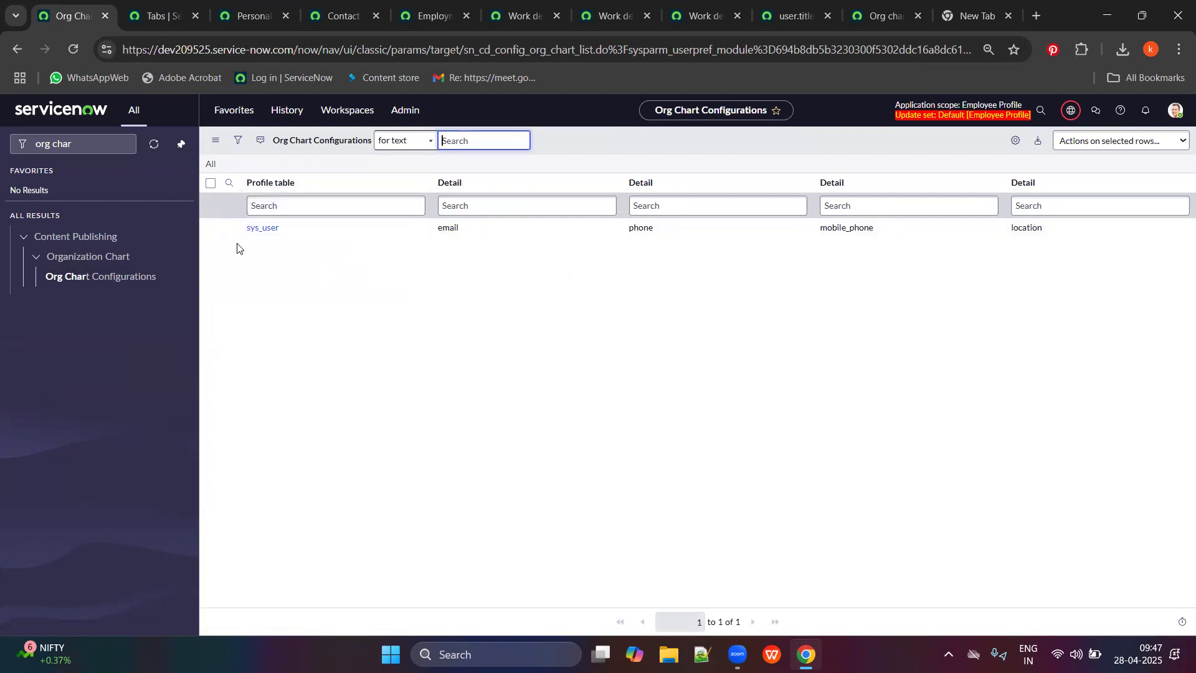
left_click(262, 231)
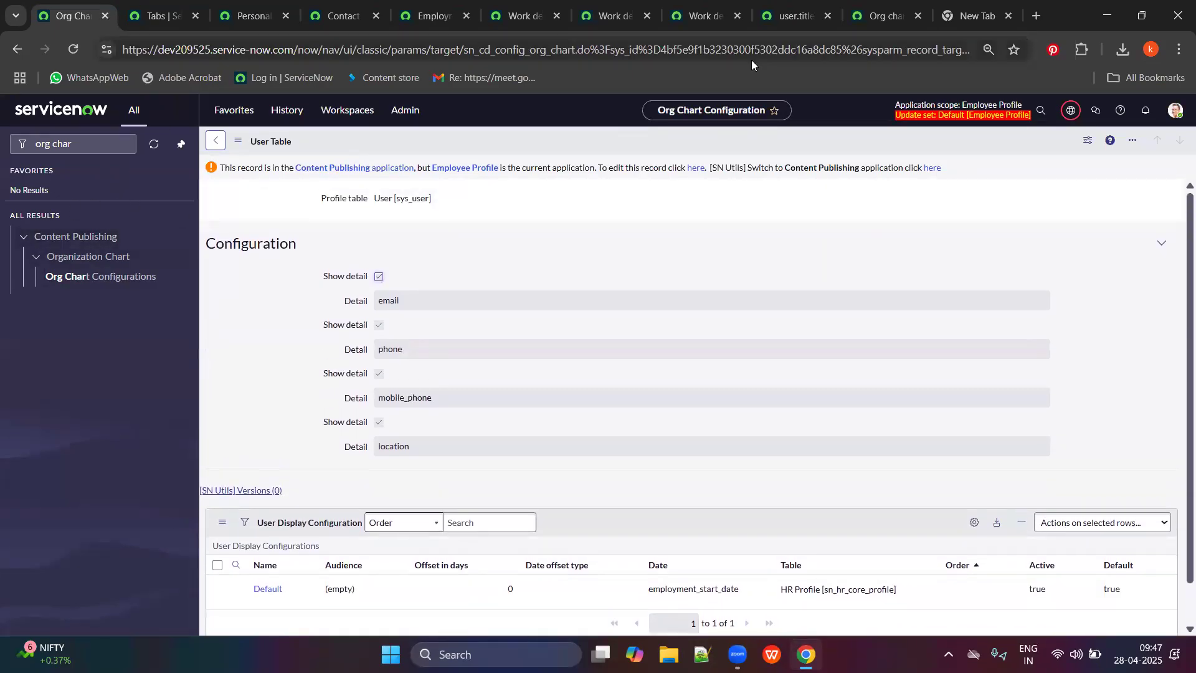
View the employee org chart and portal home page, selecting the banner heading text.
left_click(882, 15)
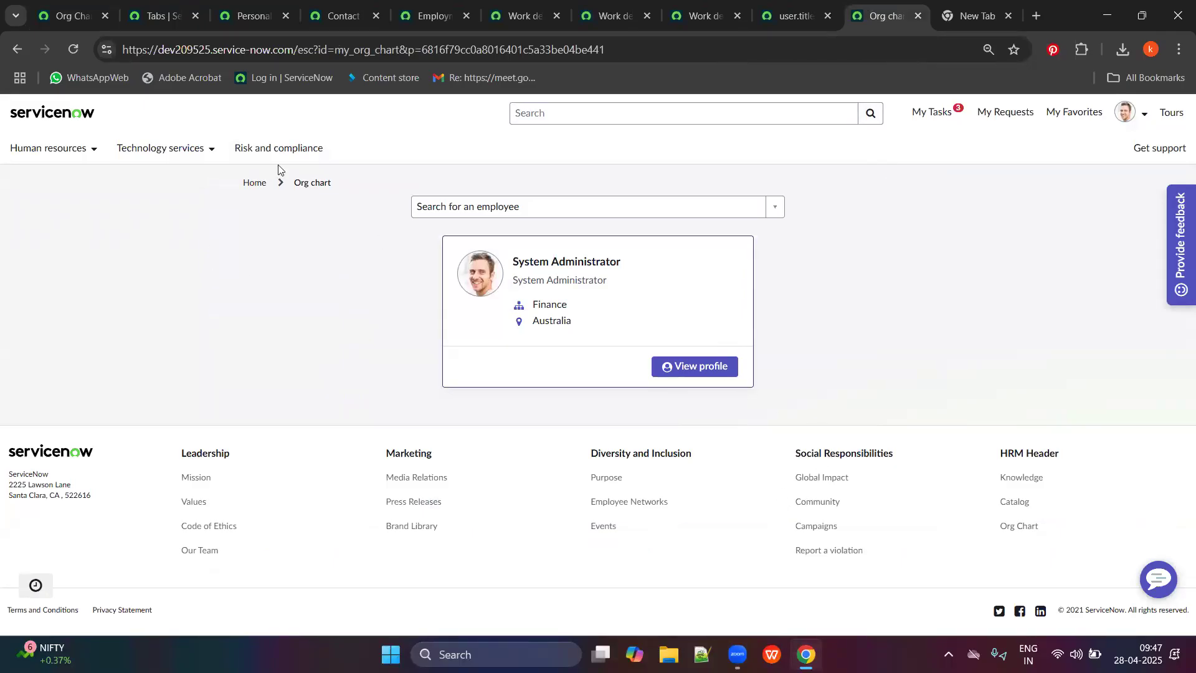
left_click(254, 182)
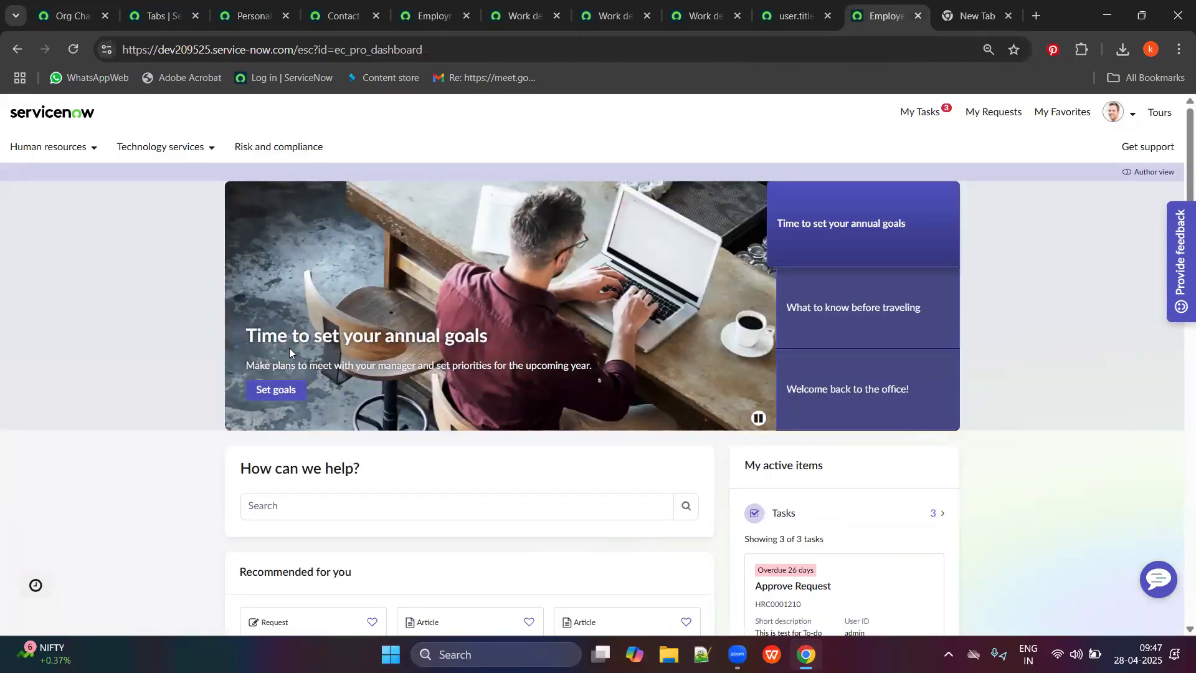
left_click_drag(245, 339, 394, 321)
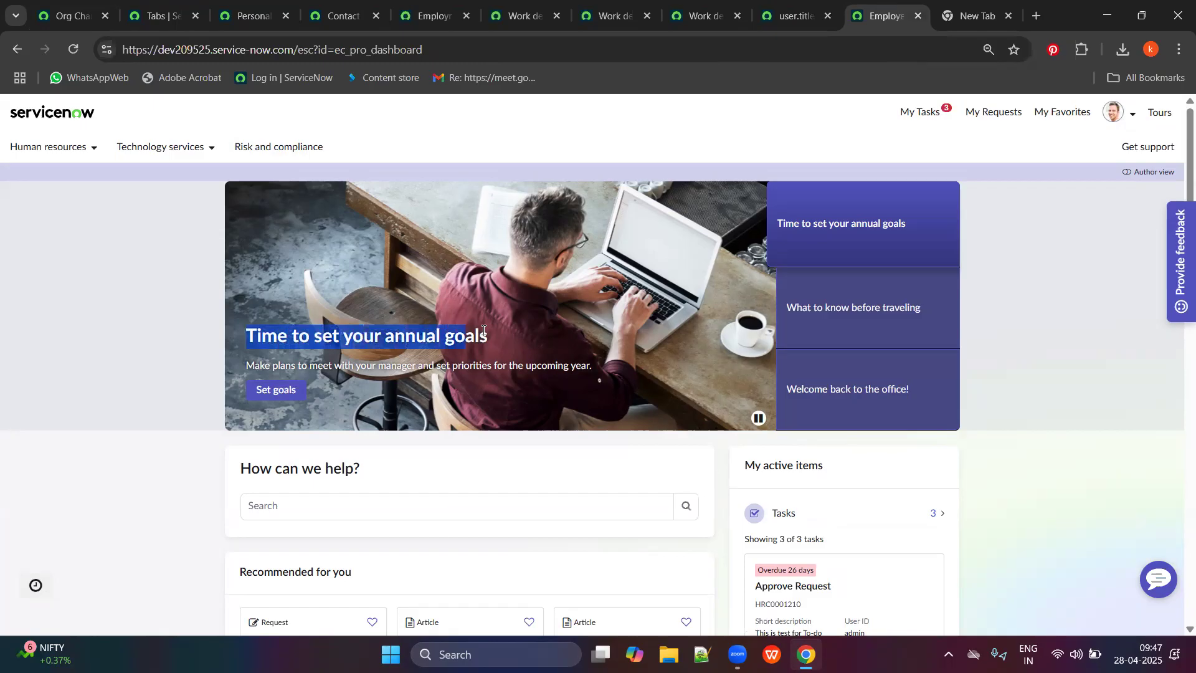
Close the section and field record tabs through user.title and return to the Org Chart Configuration.
left_click(260, 15)
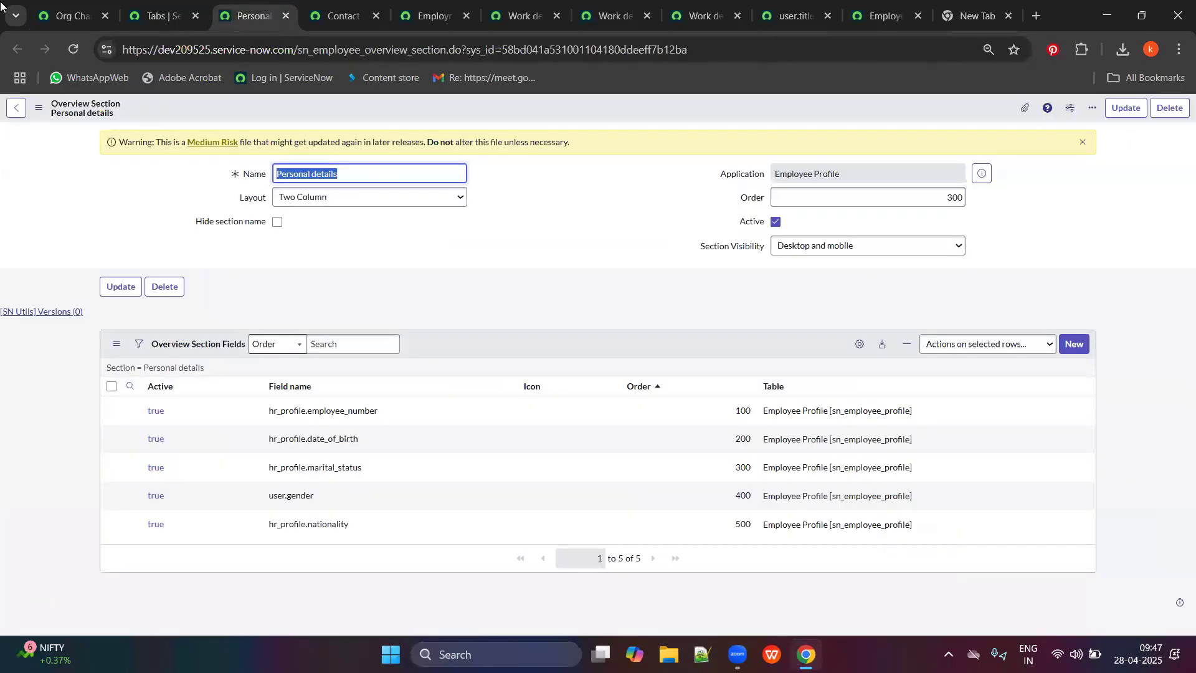
left_click(285, 16)
left_click(284, 16)
left_click(286, 17)
left_click(286, 16)
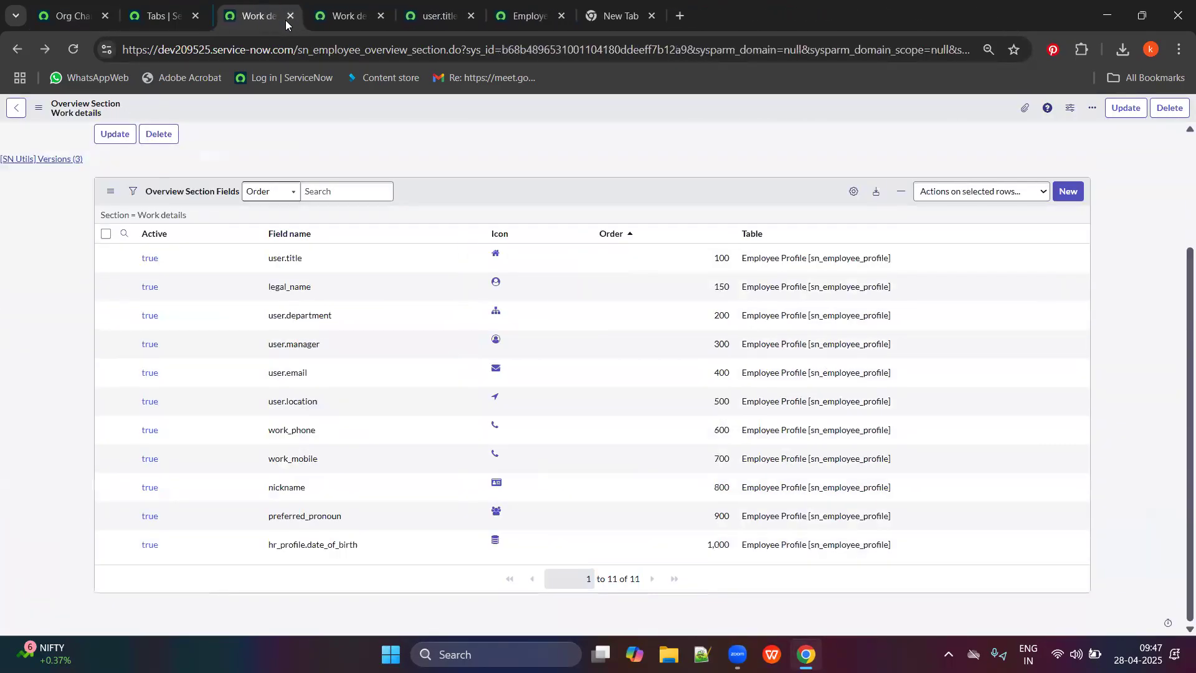
left_click(285, 17)
left_click(285, 20)
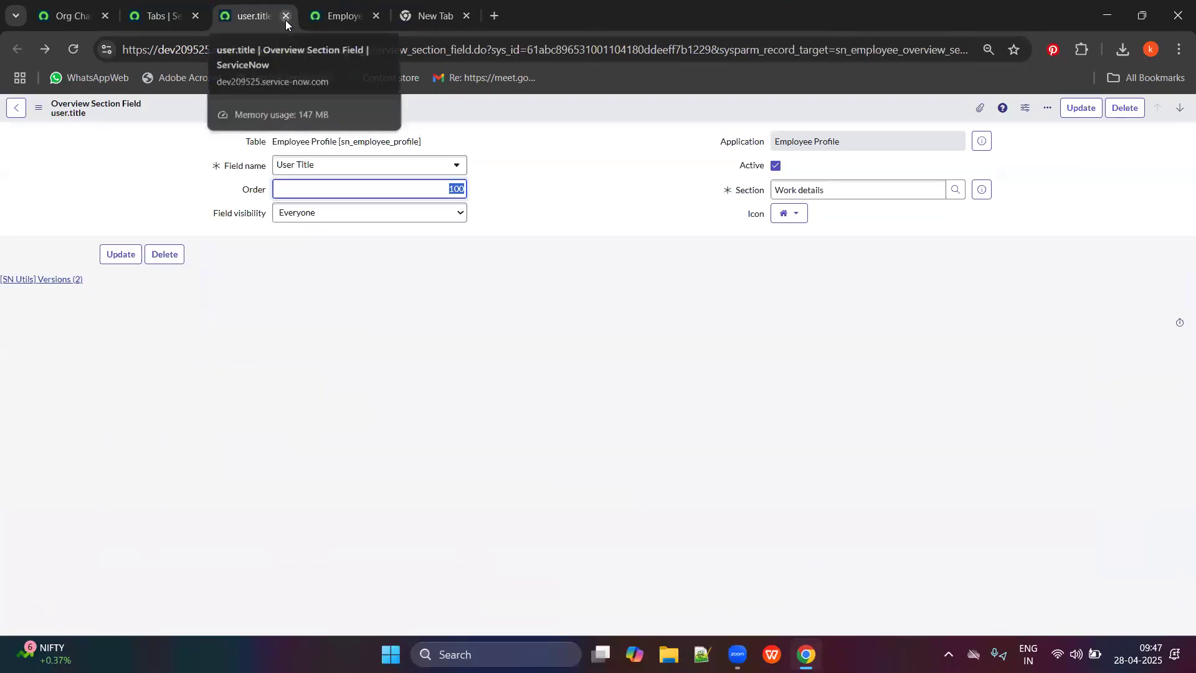
left_click(285, 20)
left_click(153, 16)
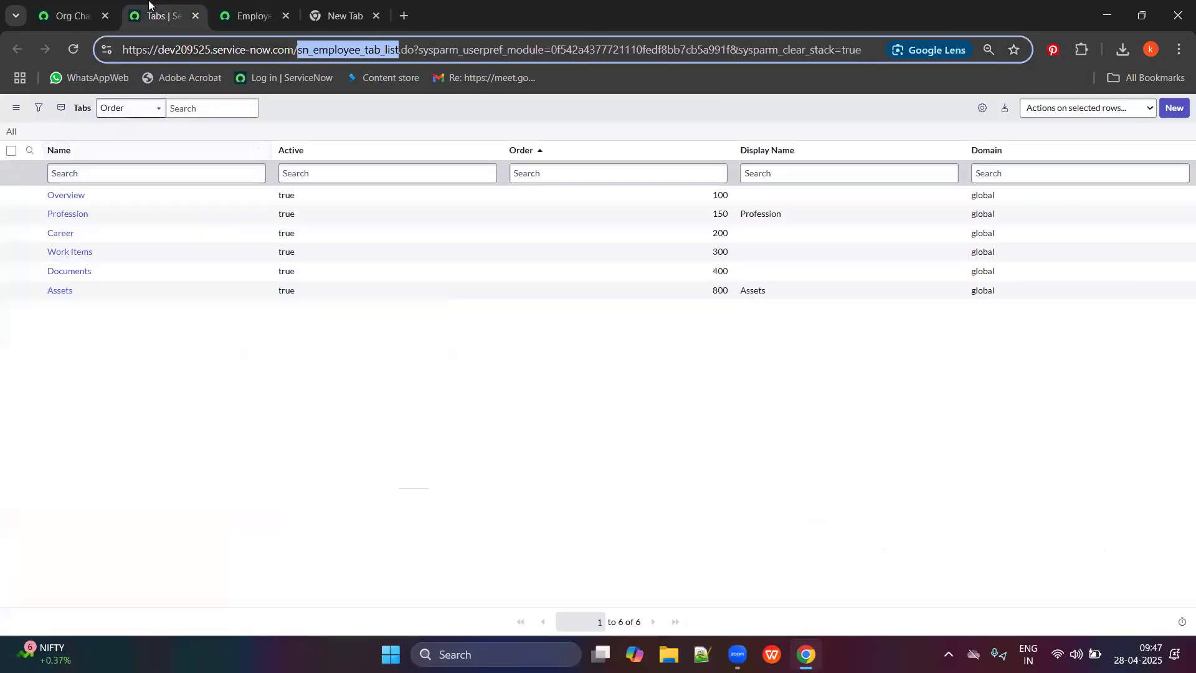
left_click(73, 16)
left_click(101, 147)
Open the full Content Library list via 'content pub' and add a Categories column.
type("co")
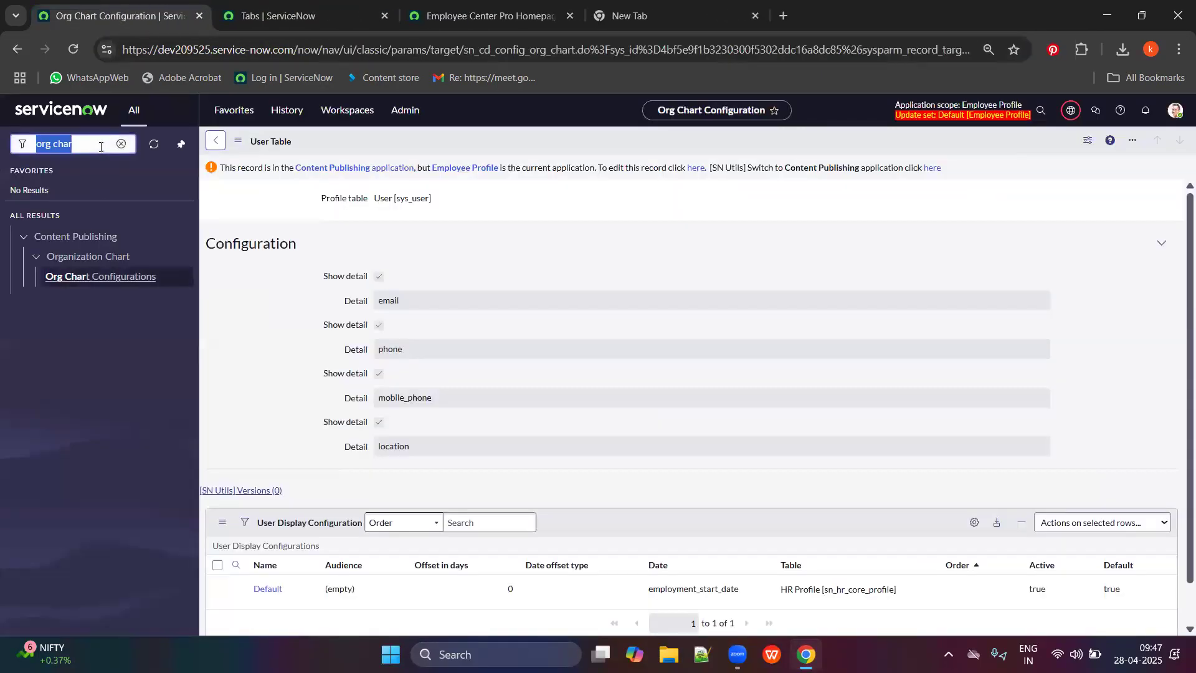
type("ntent")
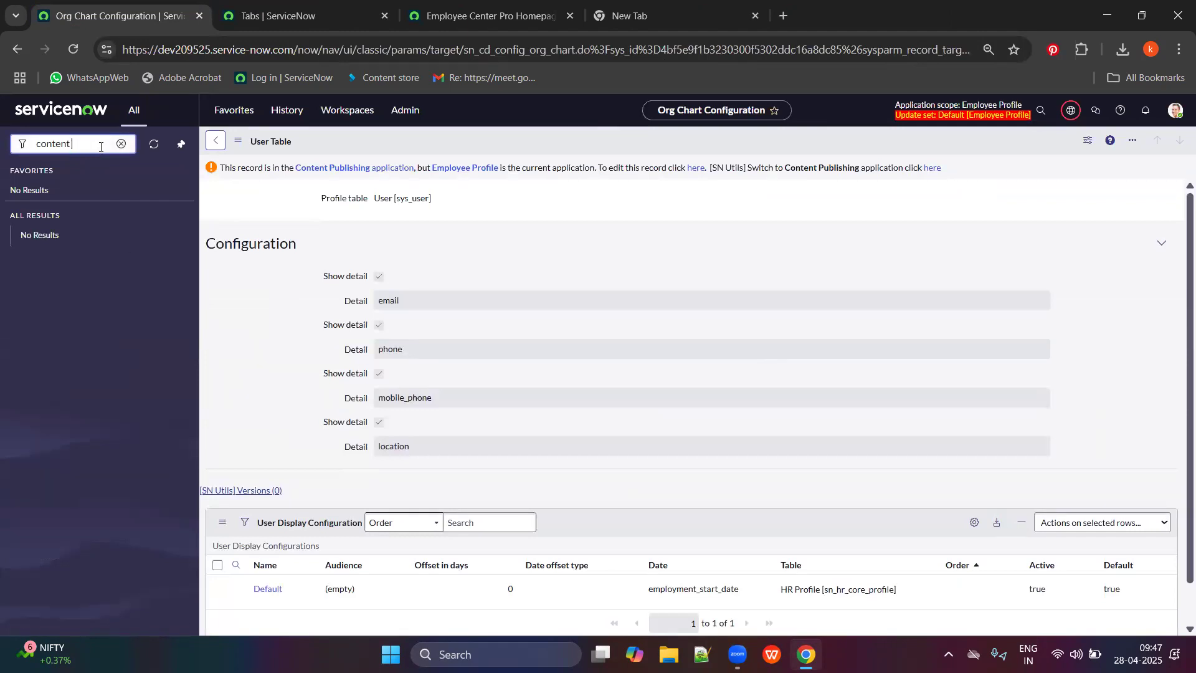
type(" pub")
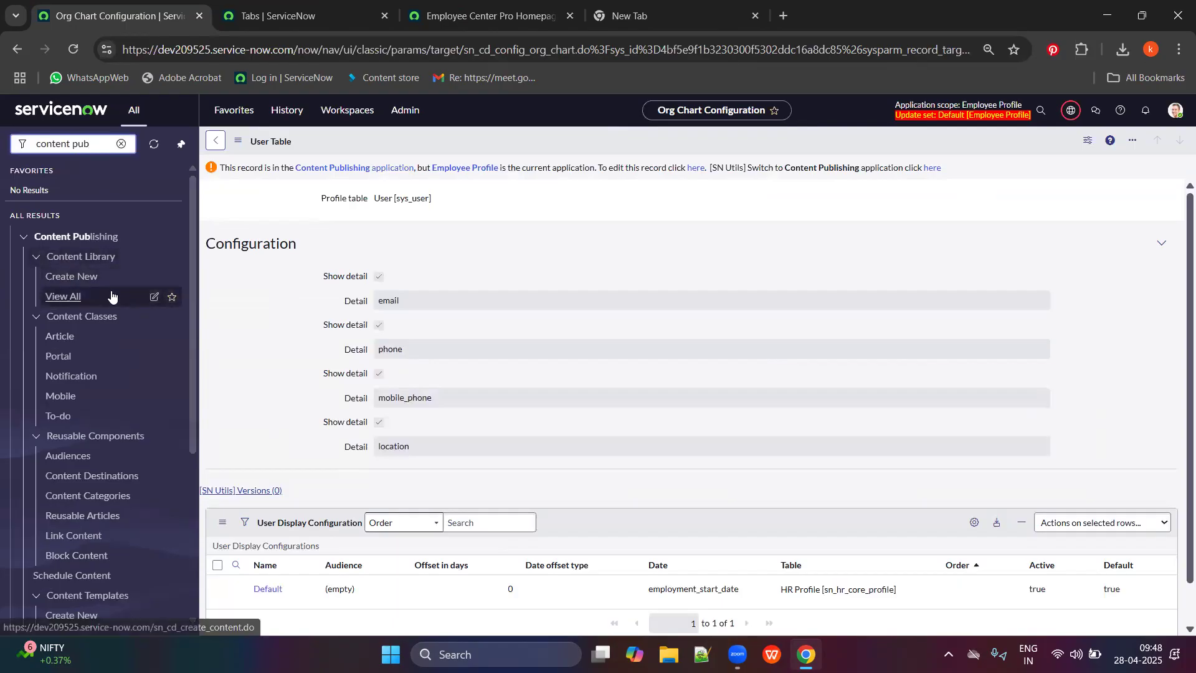
left_click(39, 298)
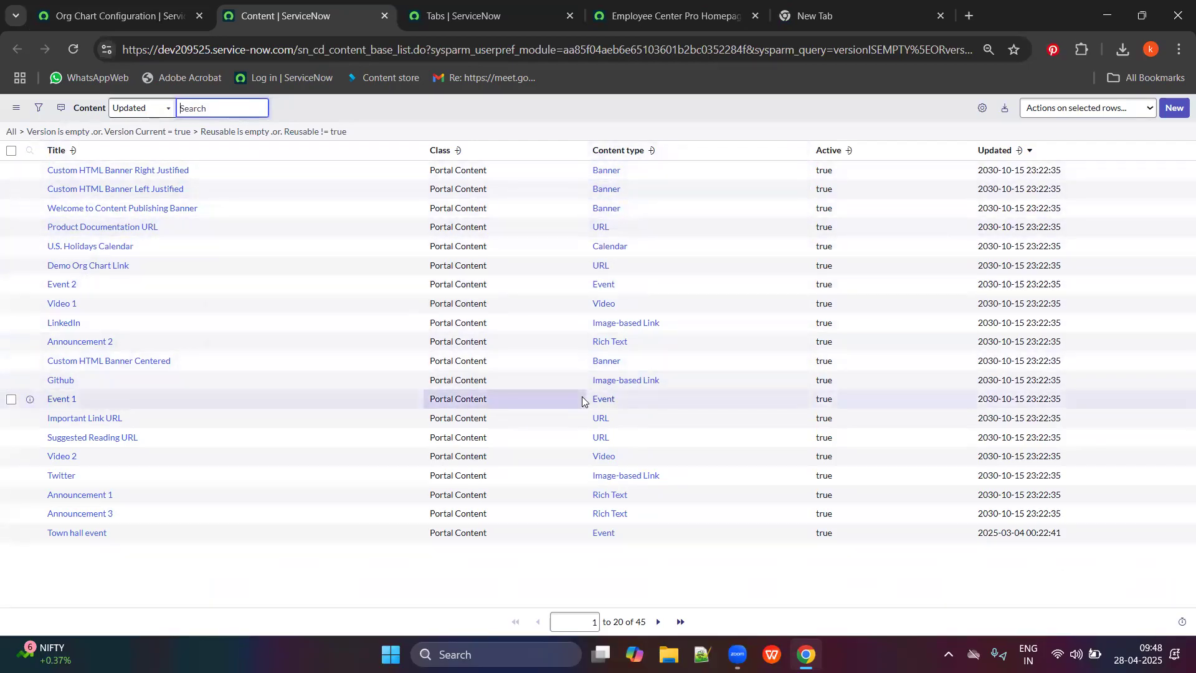
left_click(982, 107)
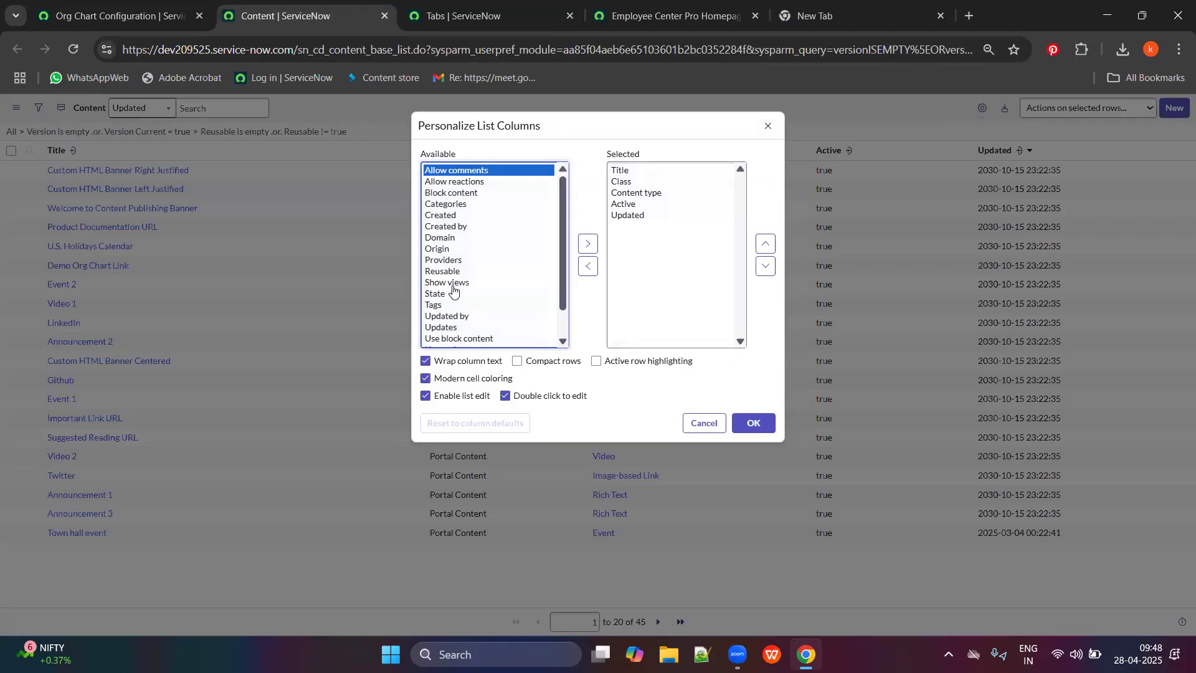
scroll(464, 277, "down", 2)
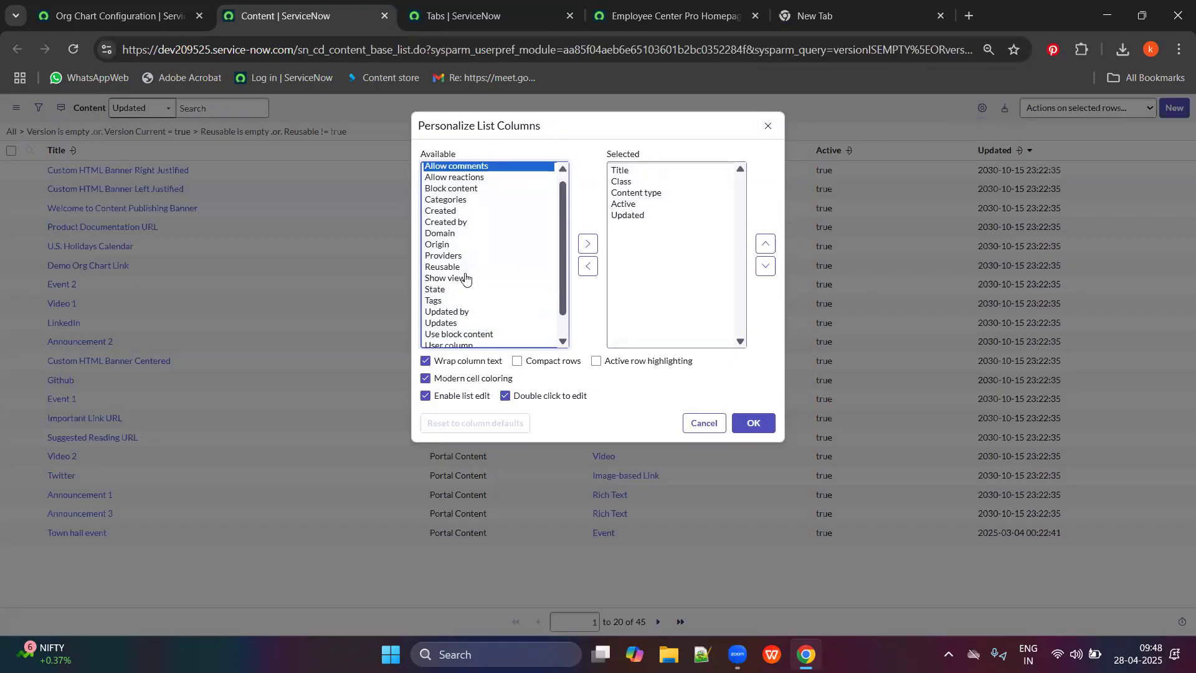
scroll(502, 327, "up", 2)
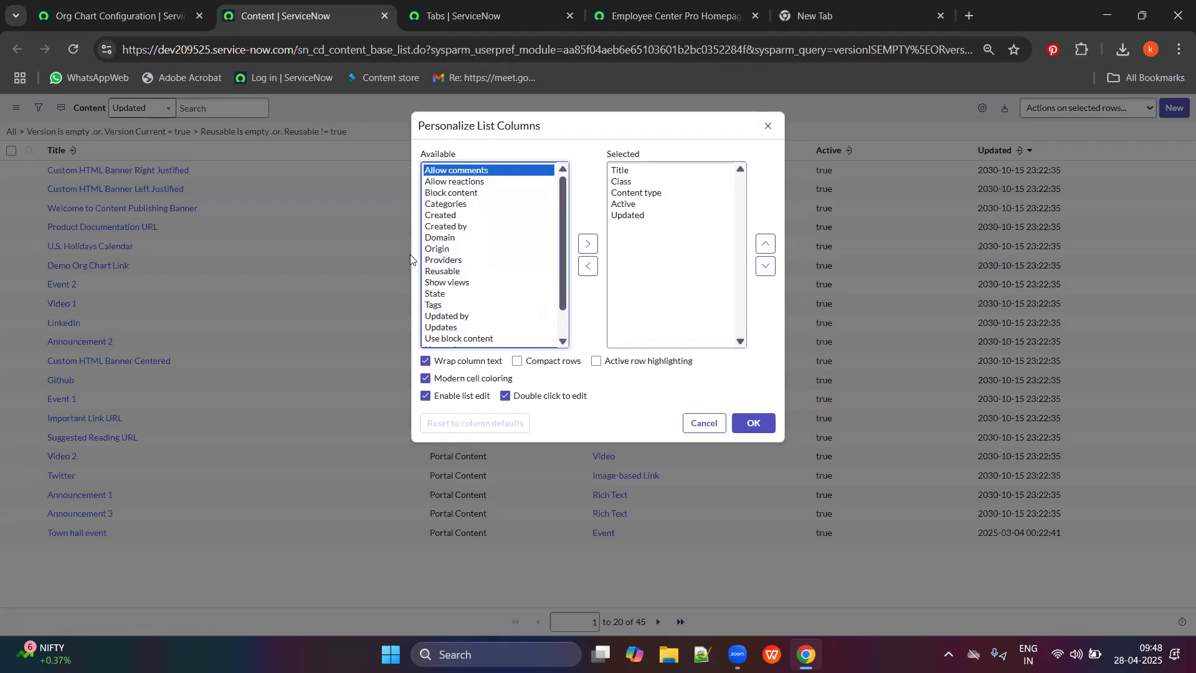
left_click(444, 204)
left_click(588, 243)
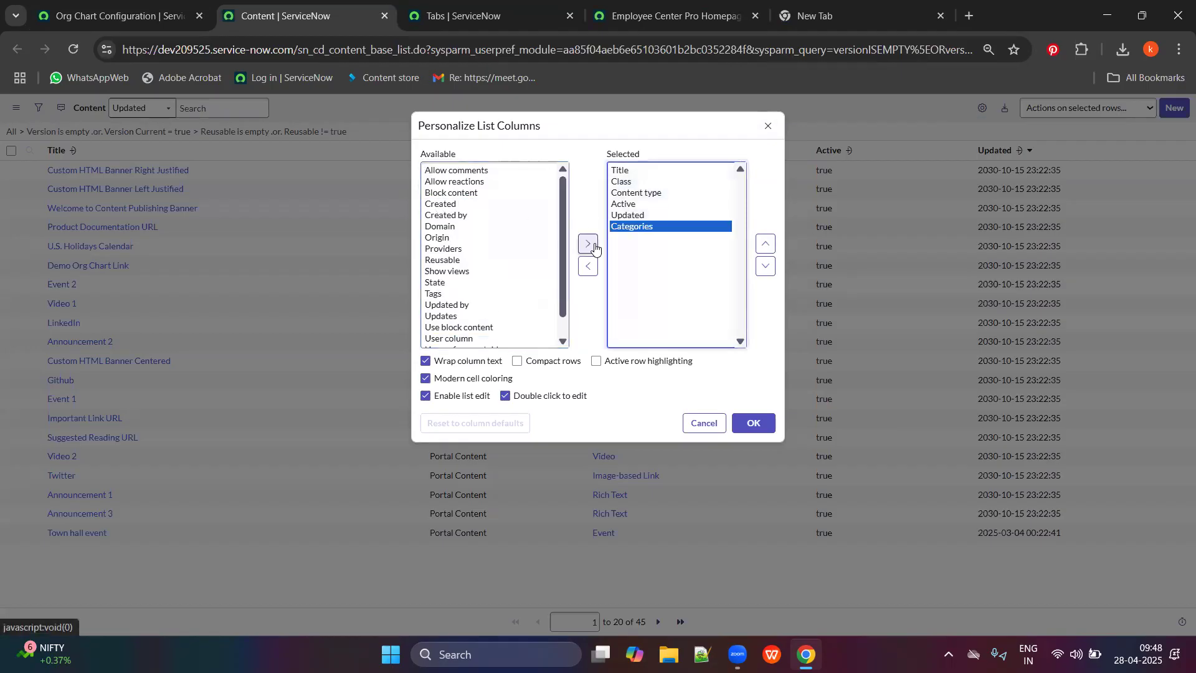
left_click(759, 423)
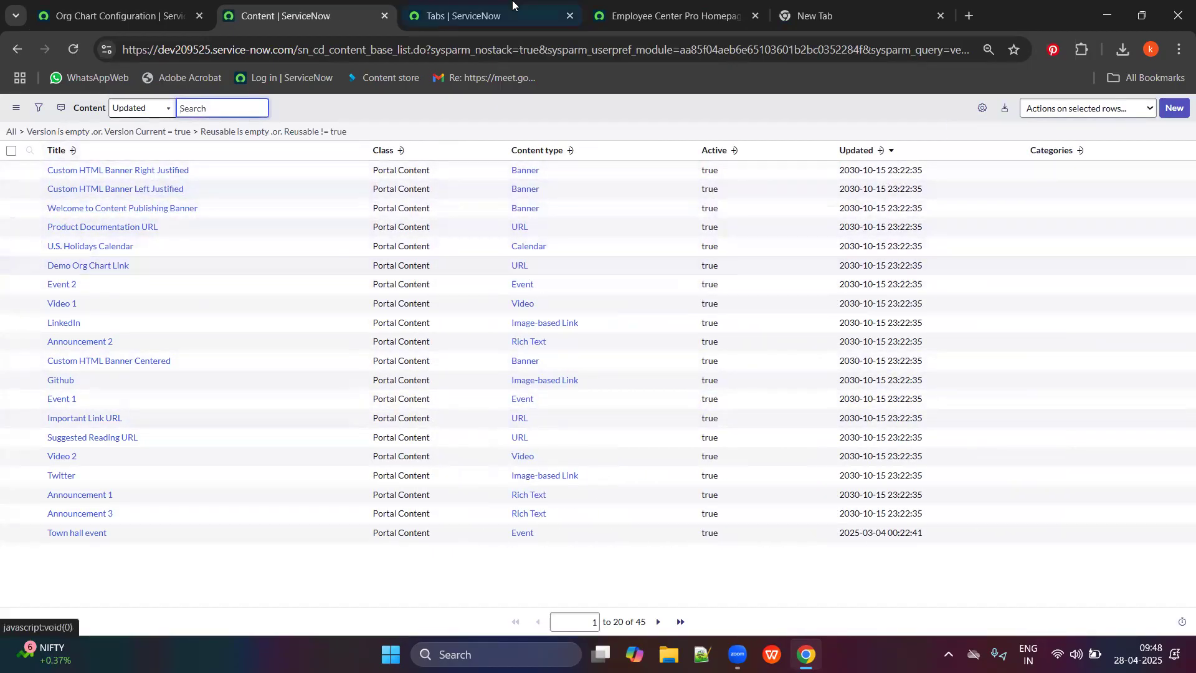
Open the homepage banner's instance in the Page Editor and inspect the Content Experience Header.
left_click(642, 8)
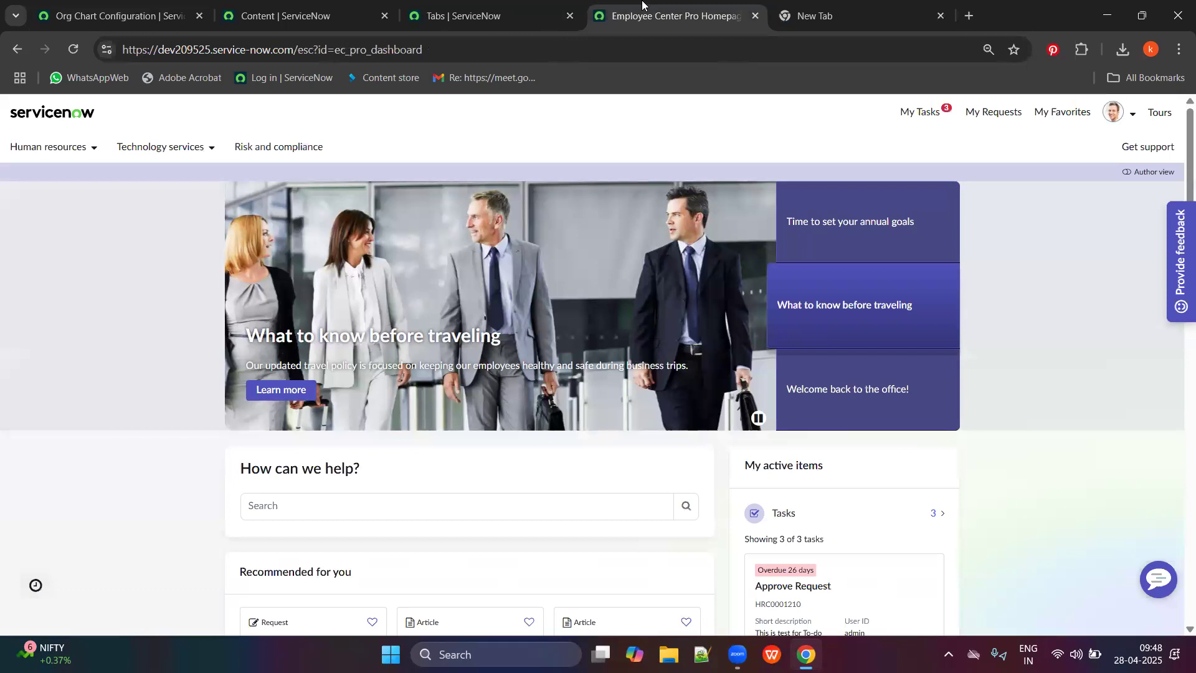
right_click(432, 259, "ctrl")
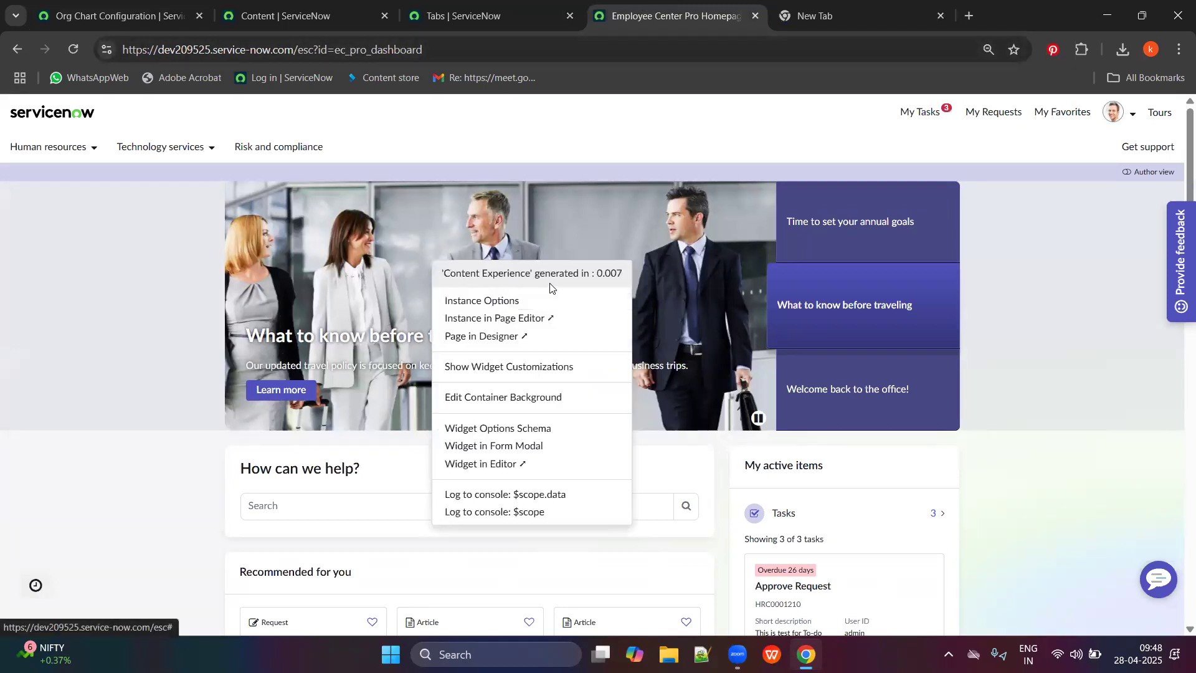
left_click(510, 317)
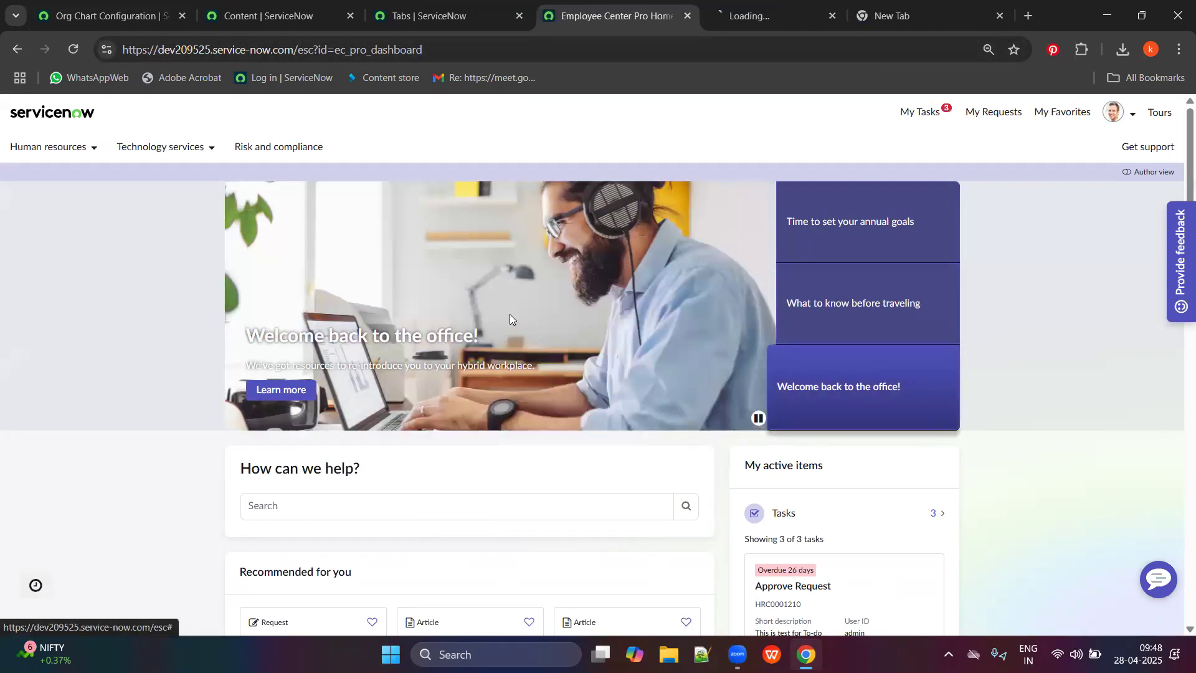
left_click(723, 19)
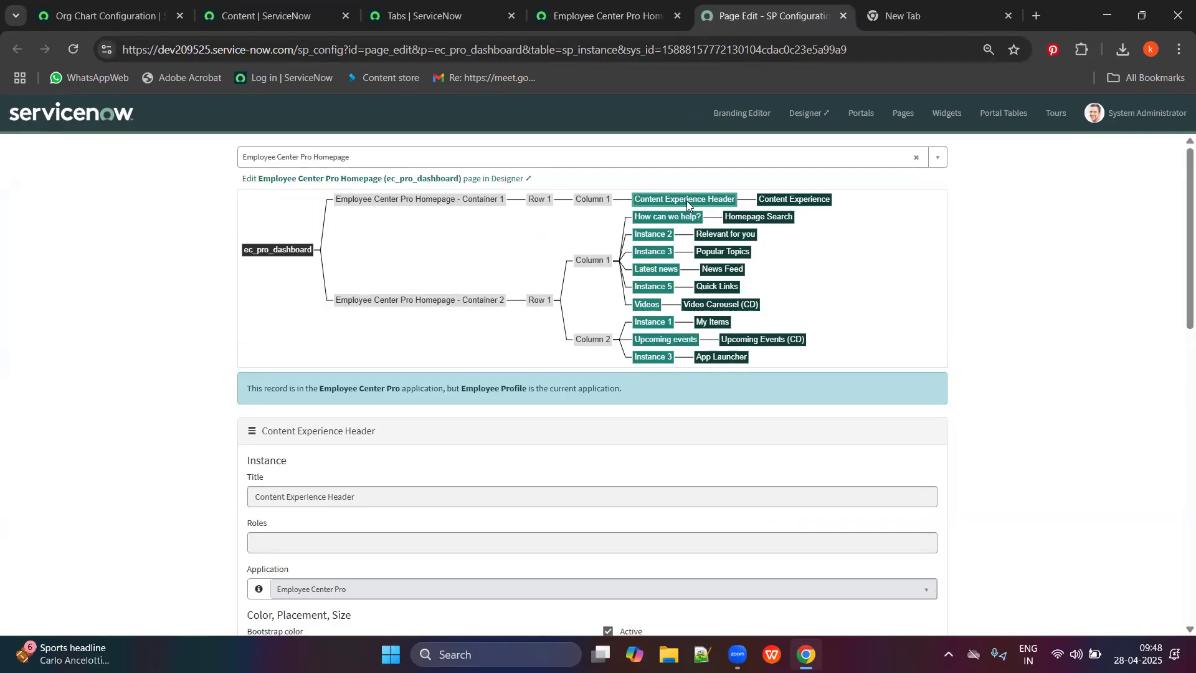
left_click(686, 201)
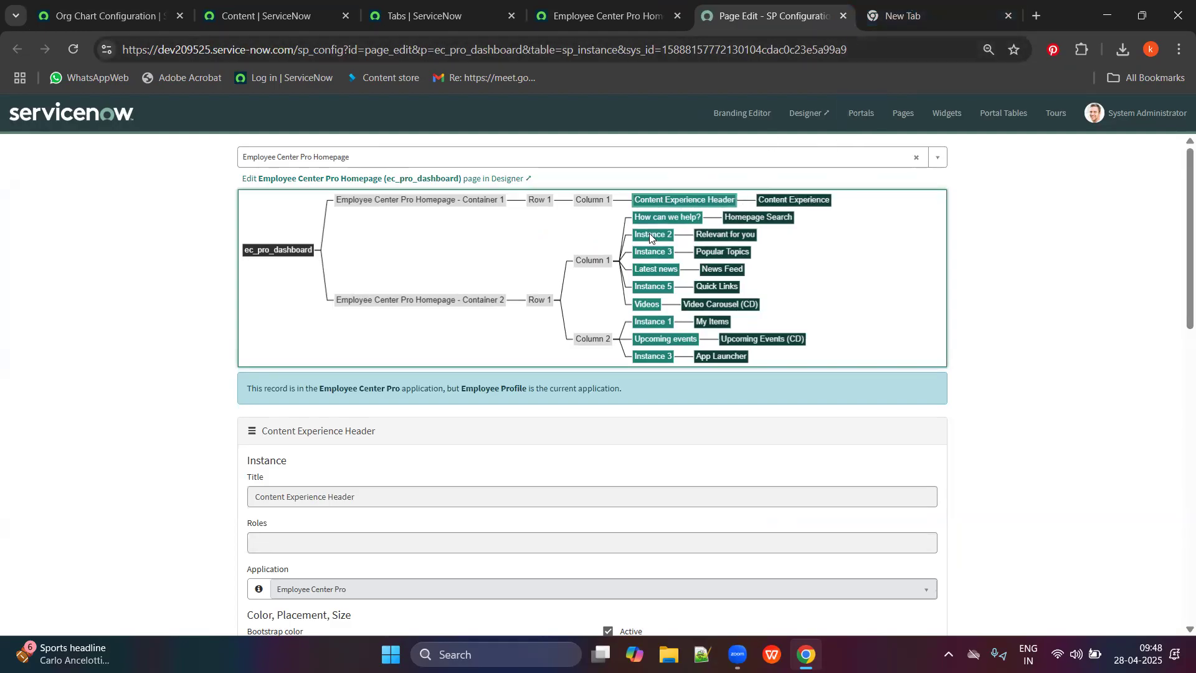
Clear all filters from the Content list.
left_click(437, 5)
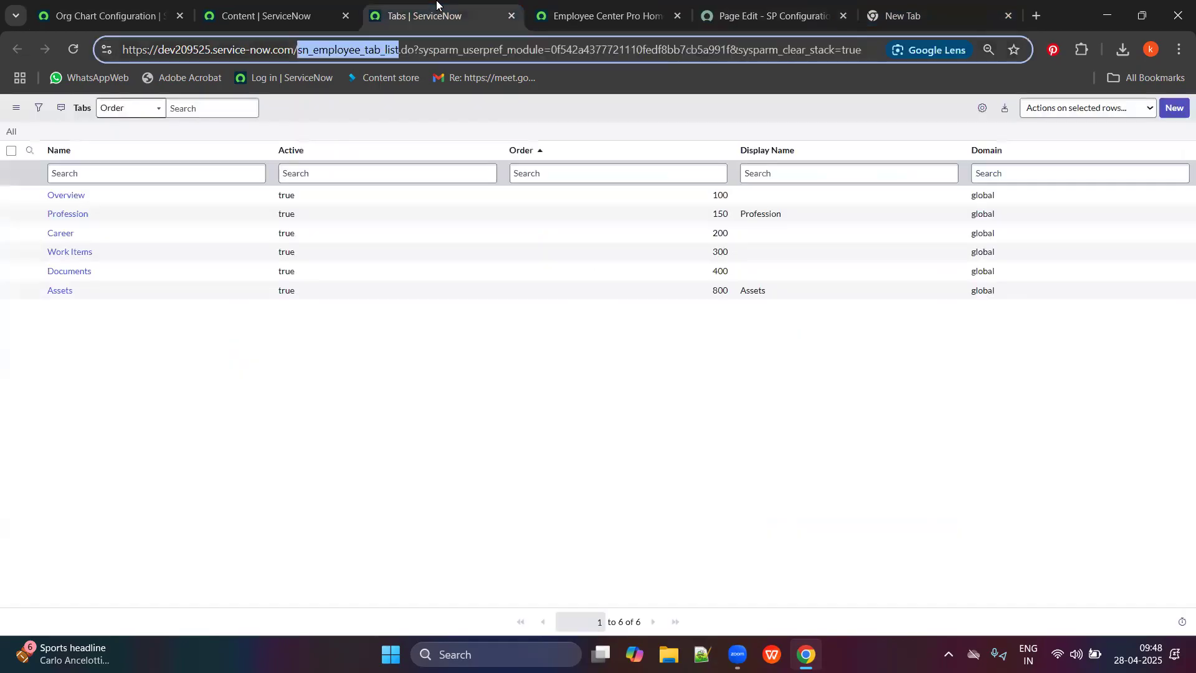
left_click(324, 15)
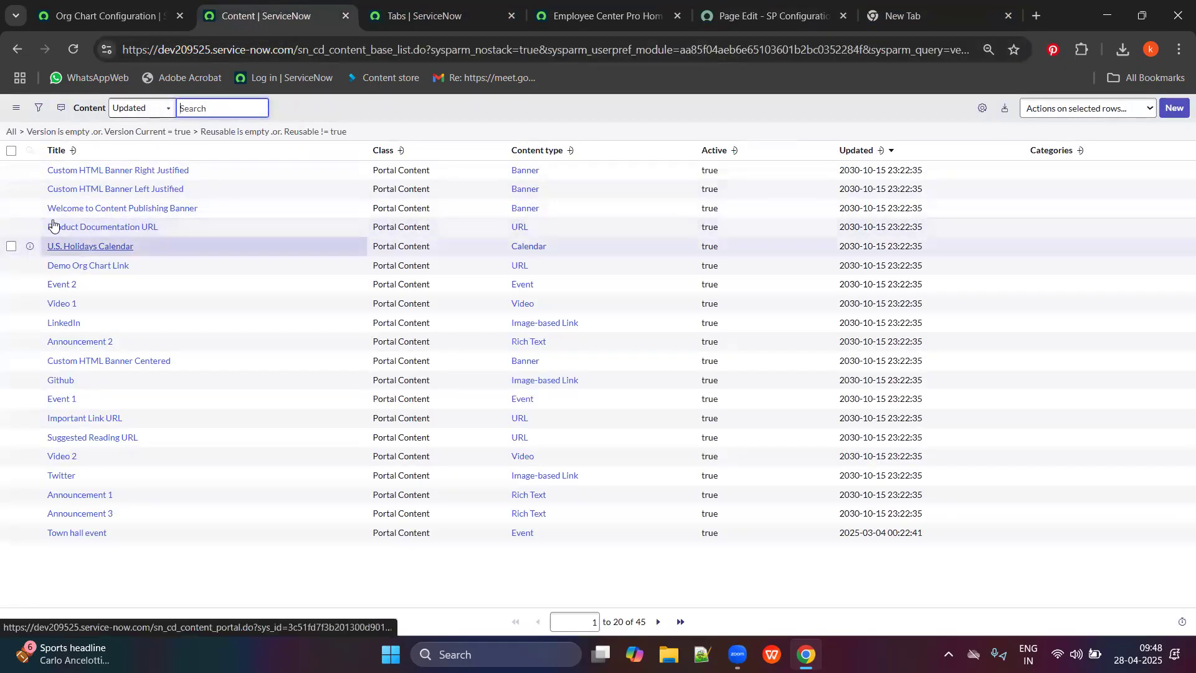
left_click(38, 110)
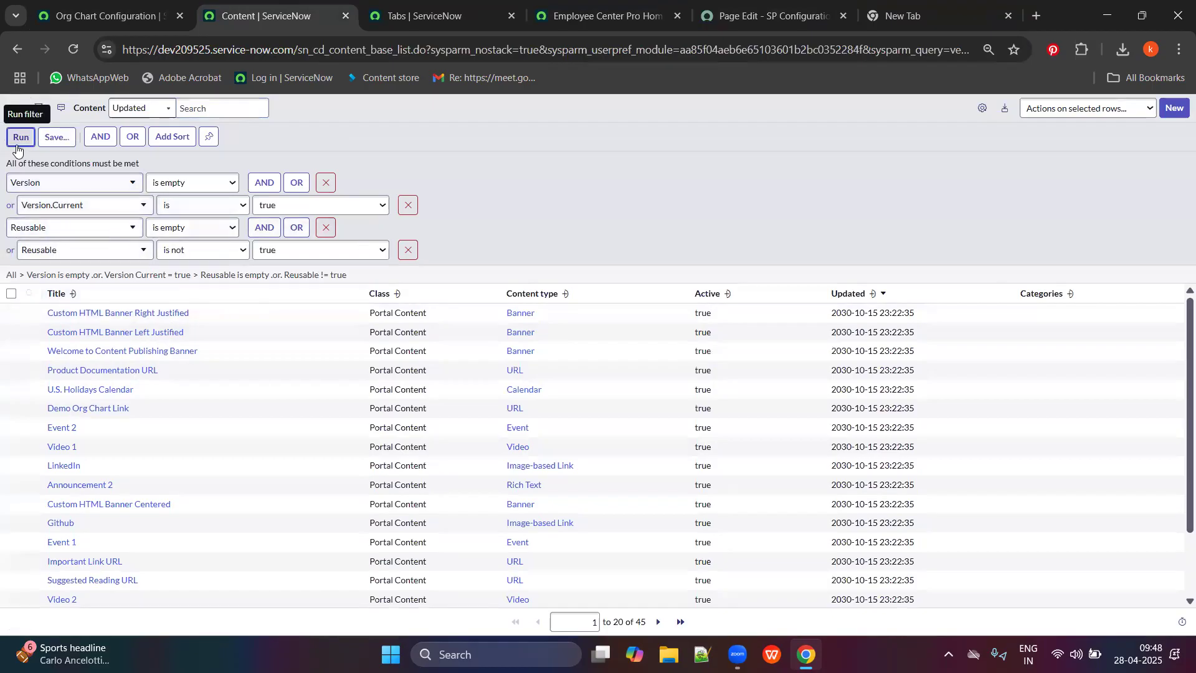
left_click(15, 107)
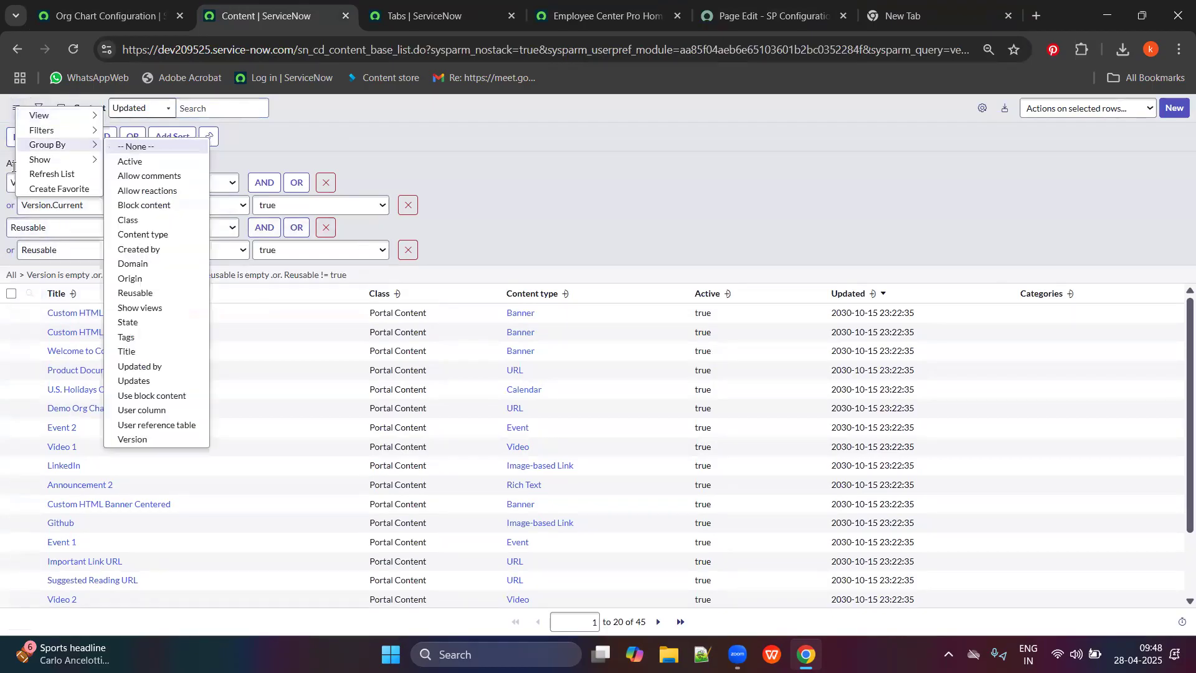
left_click(11, 275)
Search Title for '*vcont' and open the Welcome to Content Publishing Banner record.
left_click(113, 180)
type("*vc")
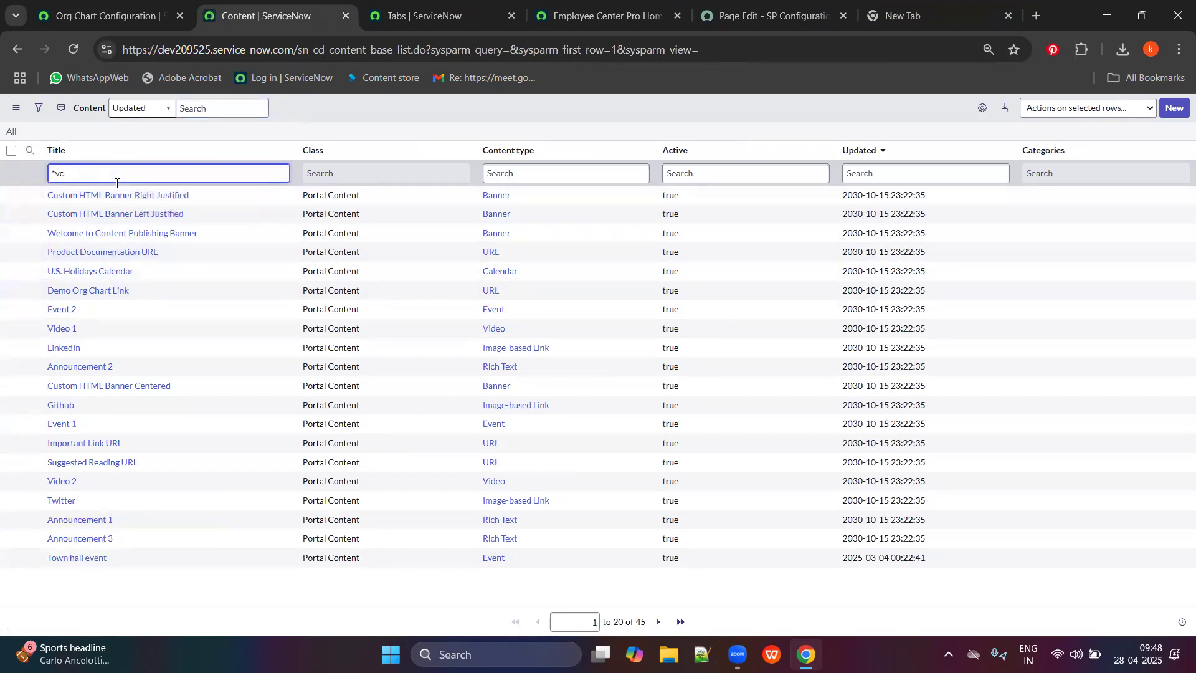
type("ont")
key("Return")
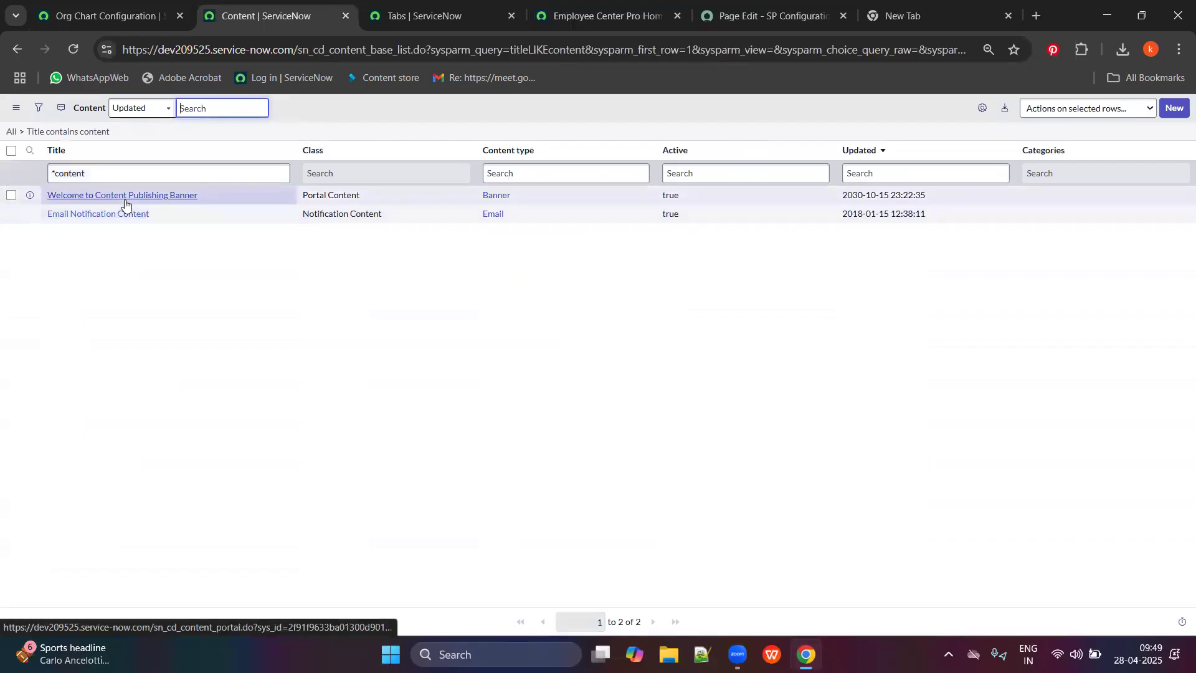
left_click(123, 199)
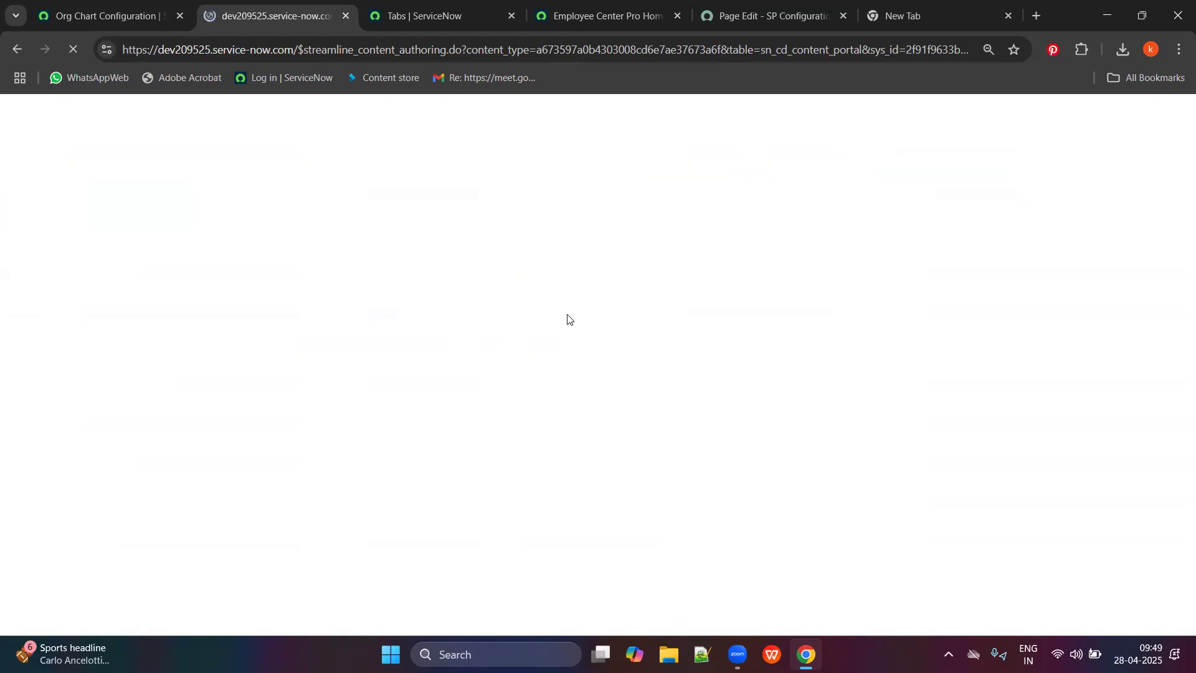
Review the Employee Center Pro homepage.
left_click(781, 10)
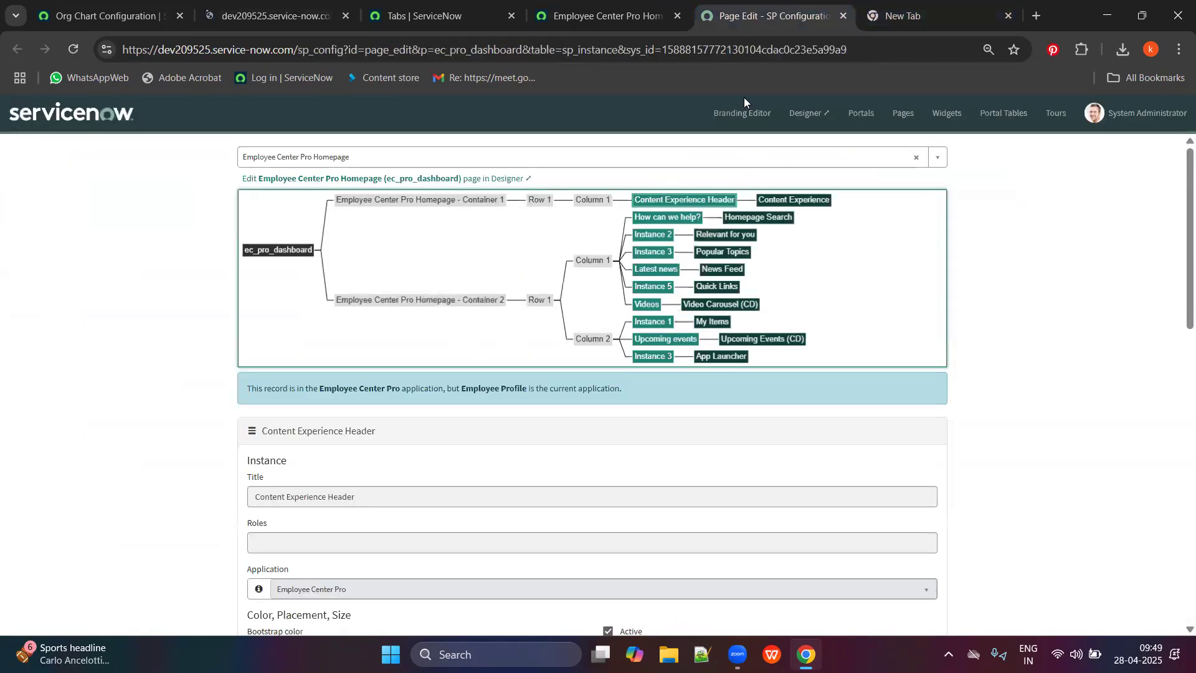
left_click(686, 8)
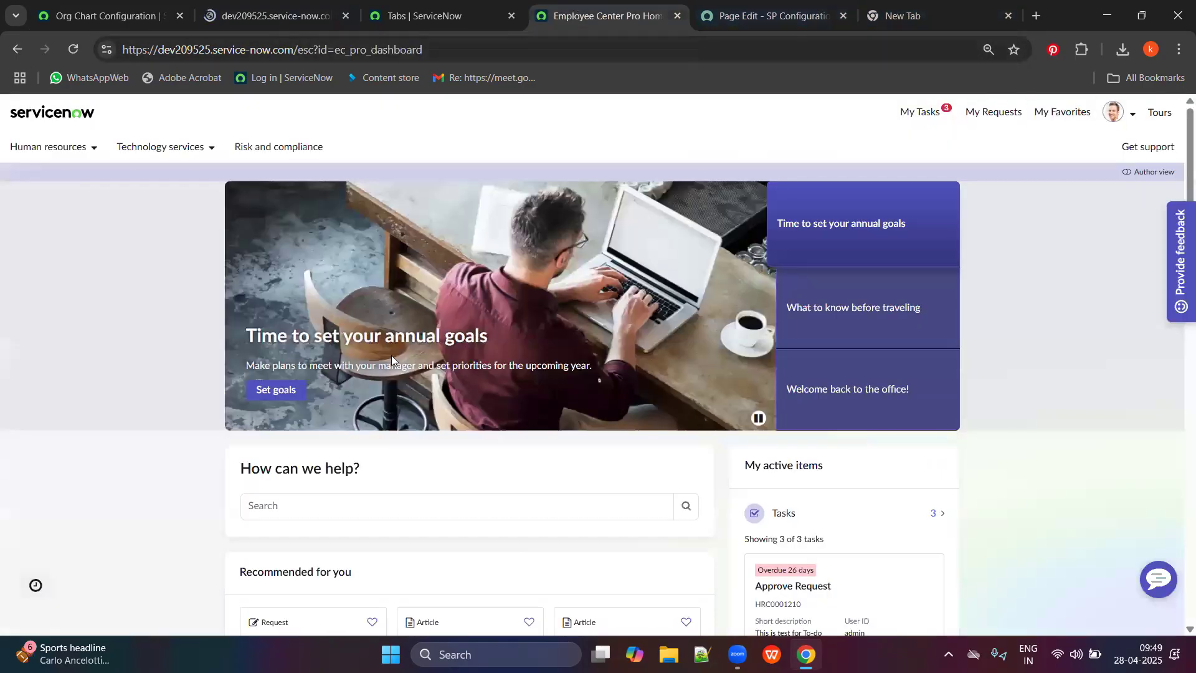
scroll(392, 355, "down", 12)
scroll(379, 387, "up", 7)
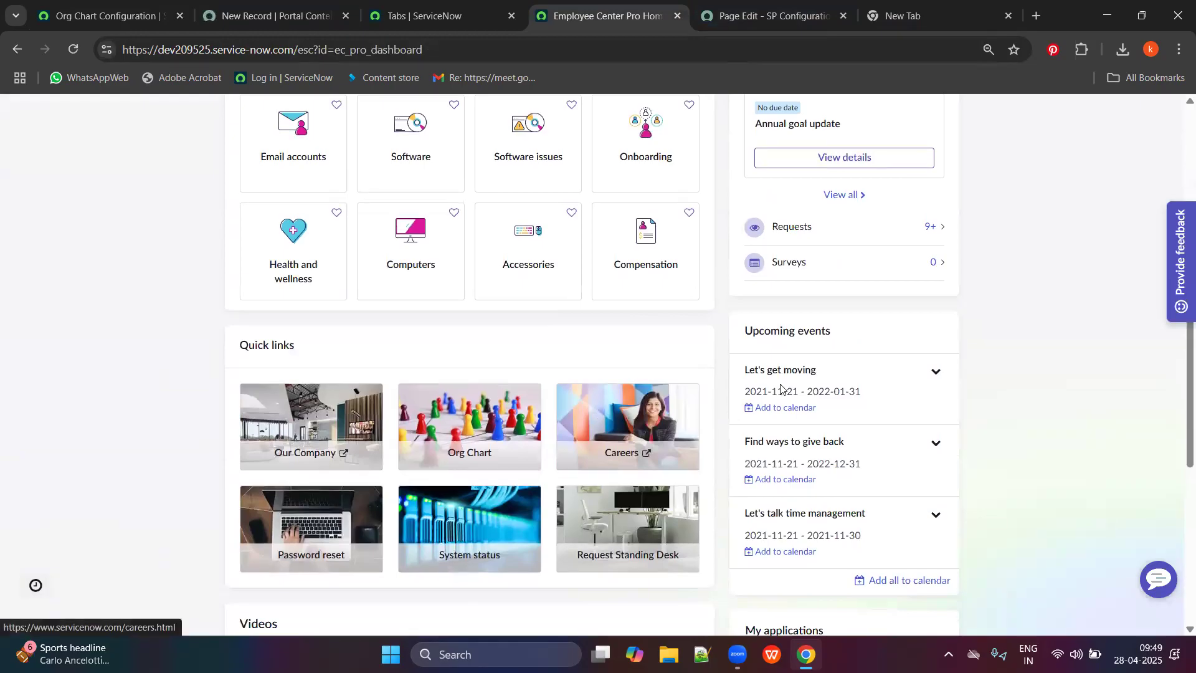
scroll(780, 387, "up", 7)
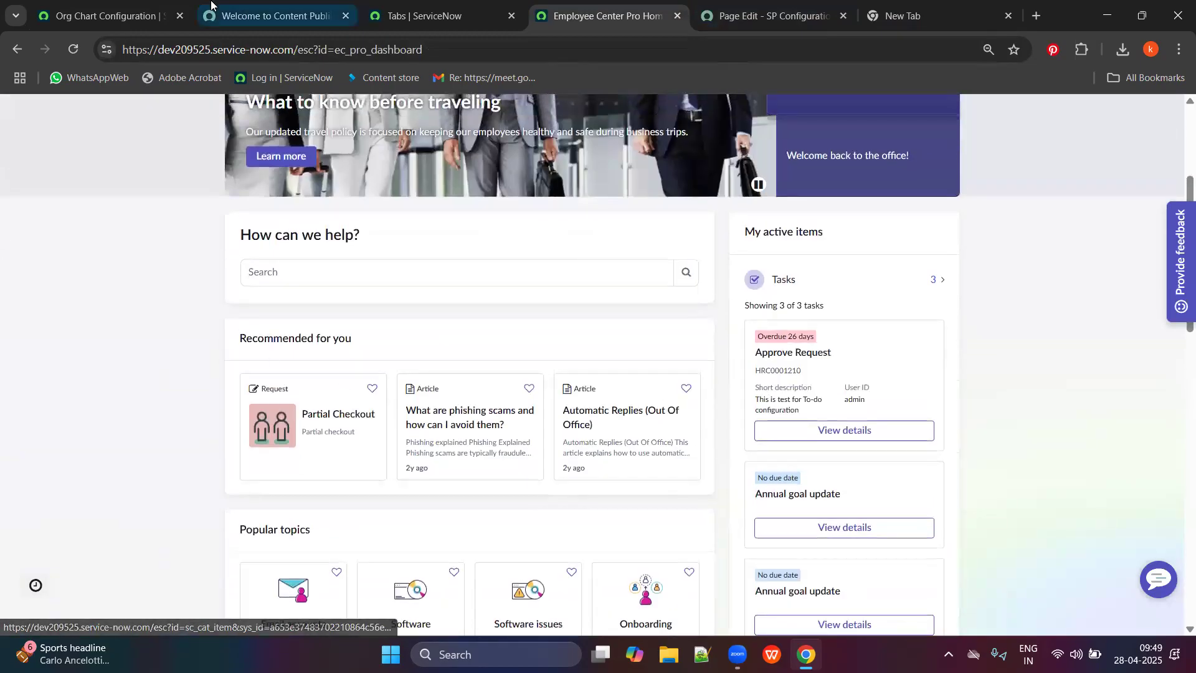
Return from the banner record to the unfiltered Content list, then go back to the page editor.
left_click(211, 5)
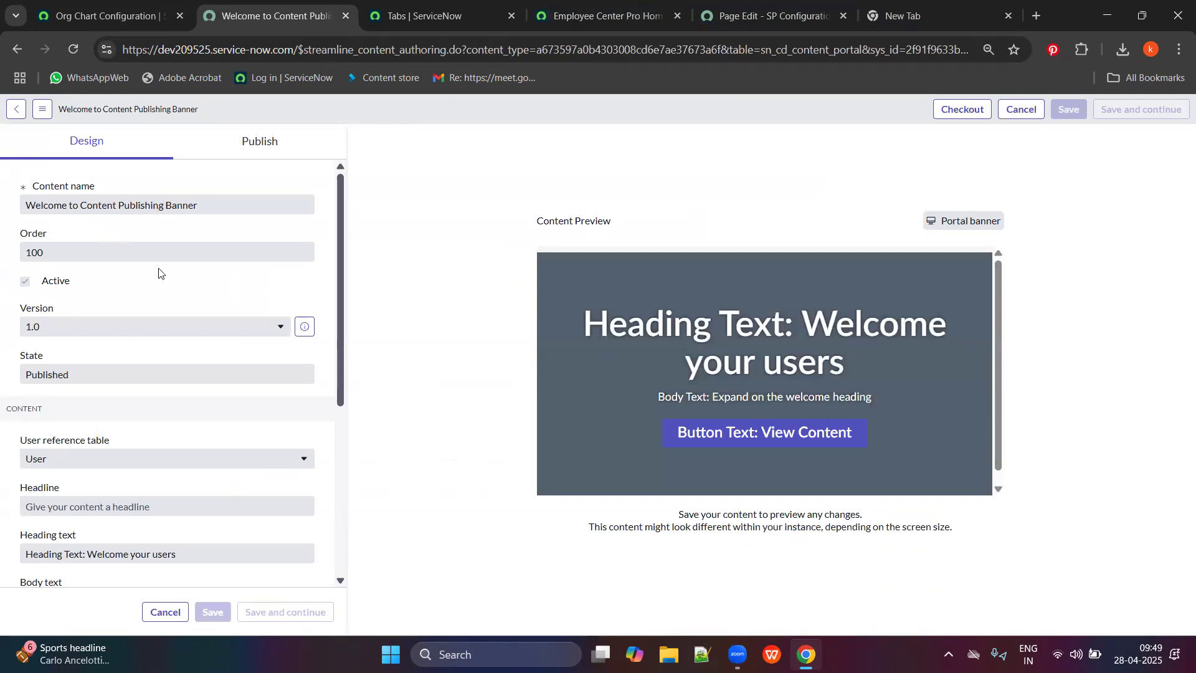
left_click(18, 50)
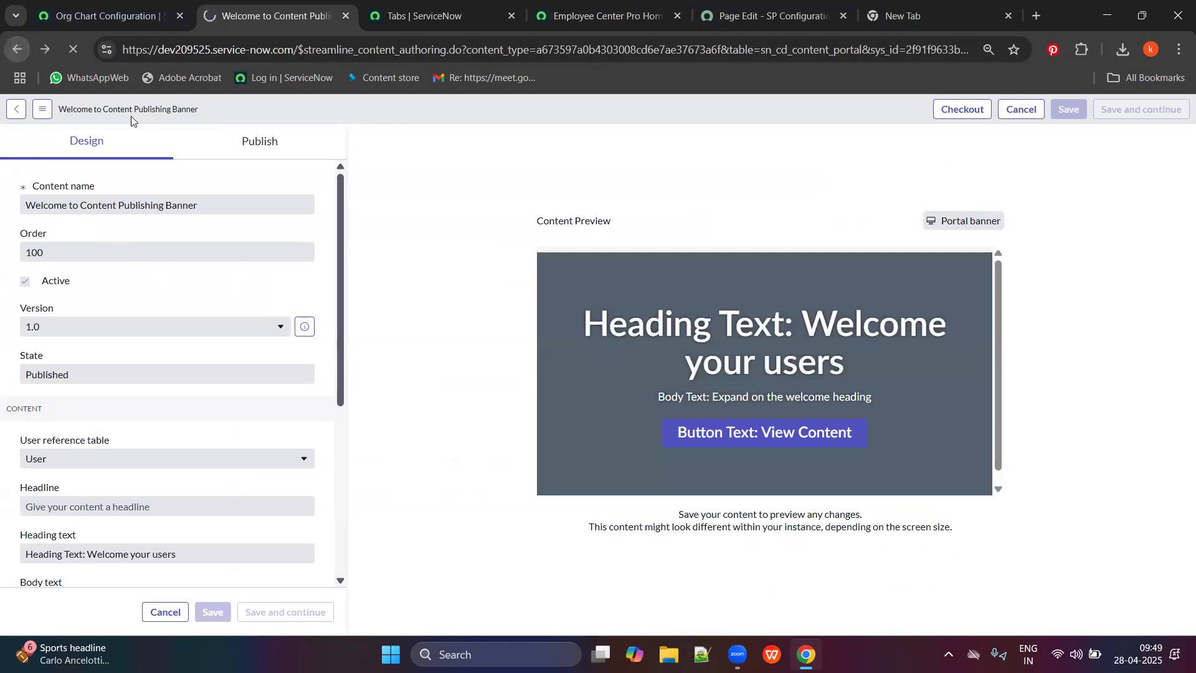
left_click(11, 132)
left_click(766, 16)
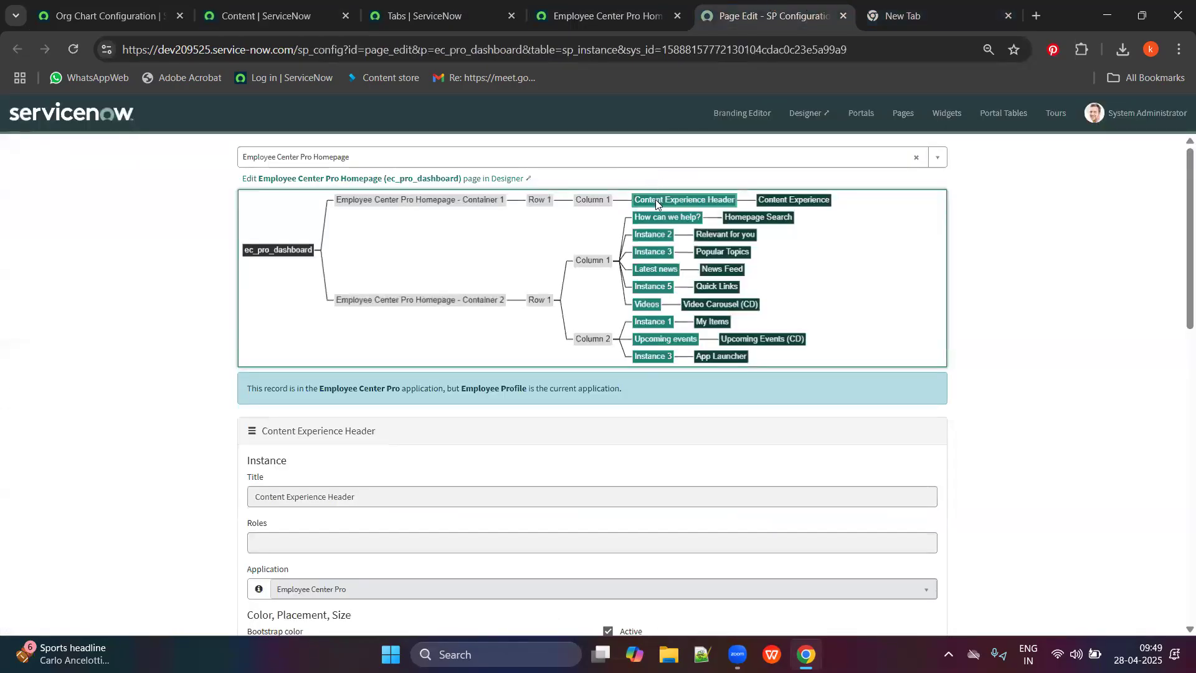
Scroll through the instance's CSS field and run a text search in it.
scroll(364, 374, "down", 4)
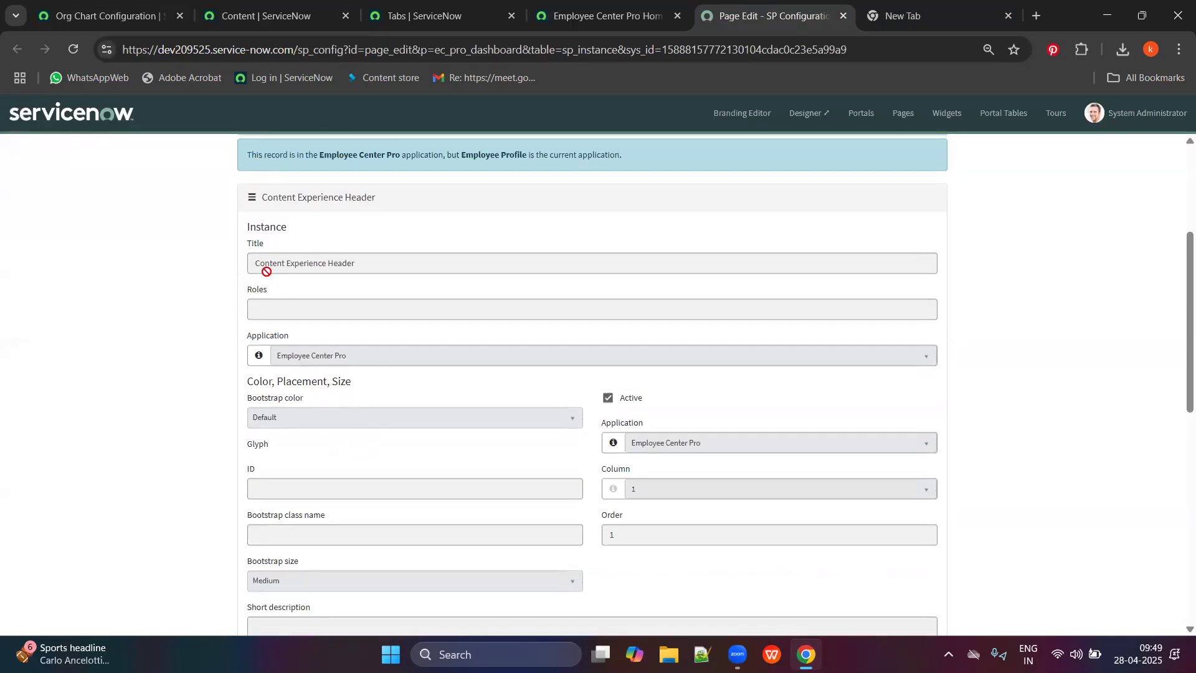
scroll(405, 293, "down", 5)
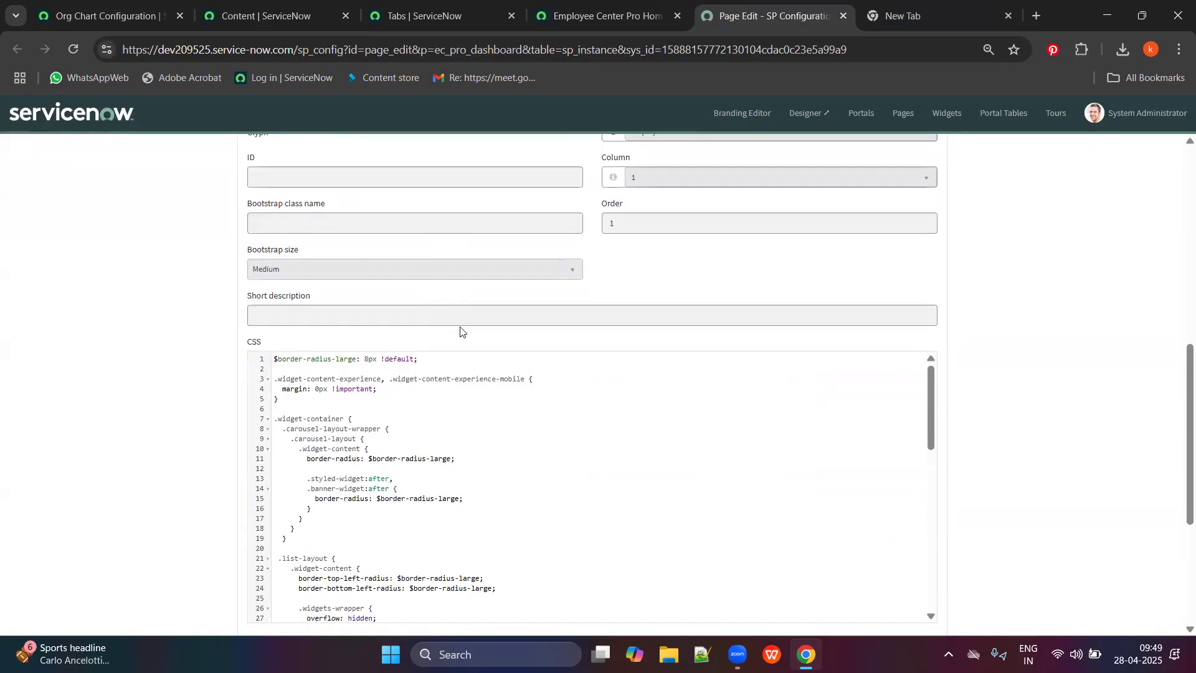
scroll(375, 419, "down", 2)
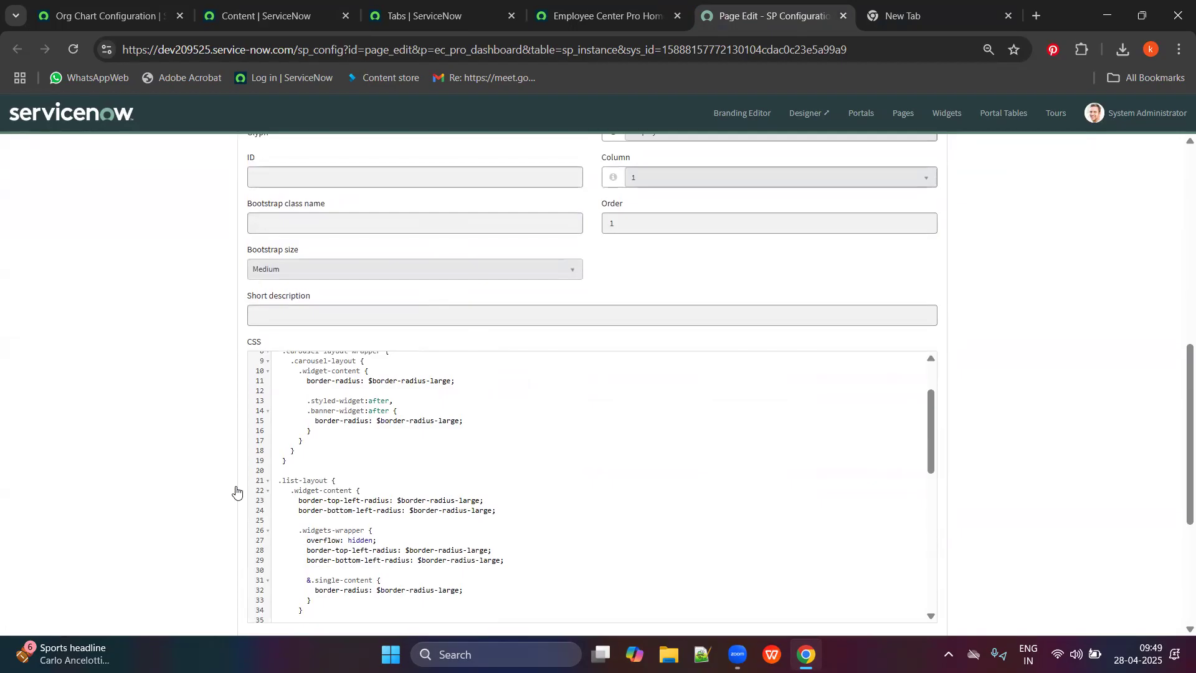
scroll(235, 488, "down", 3)
scroll(417, 413, "down", 3)
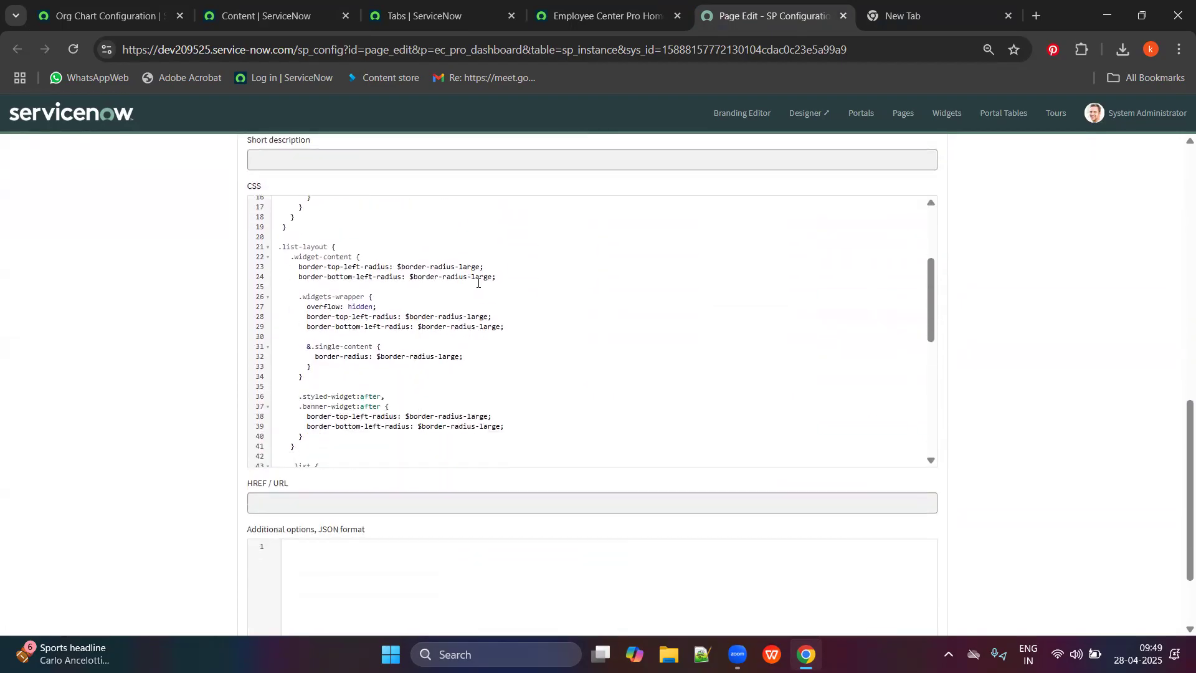
scroll(435, 359, "down", 6)
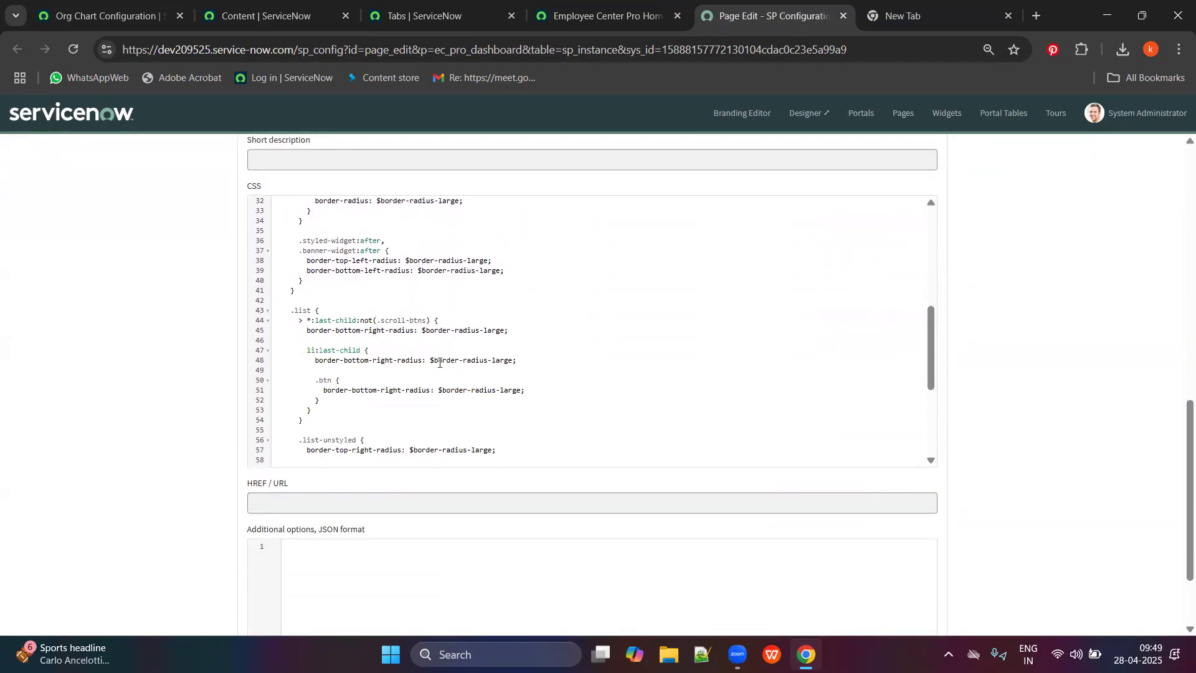
scroll(439, 362, "down", 3)
scroll(129, 350, "down", 2)
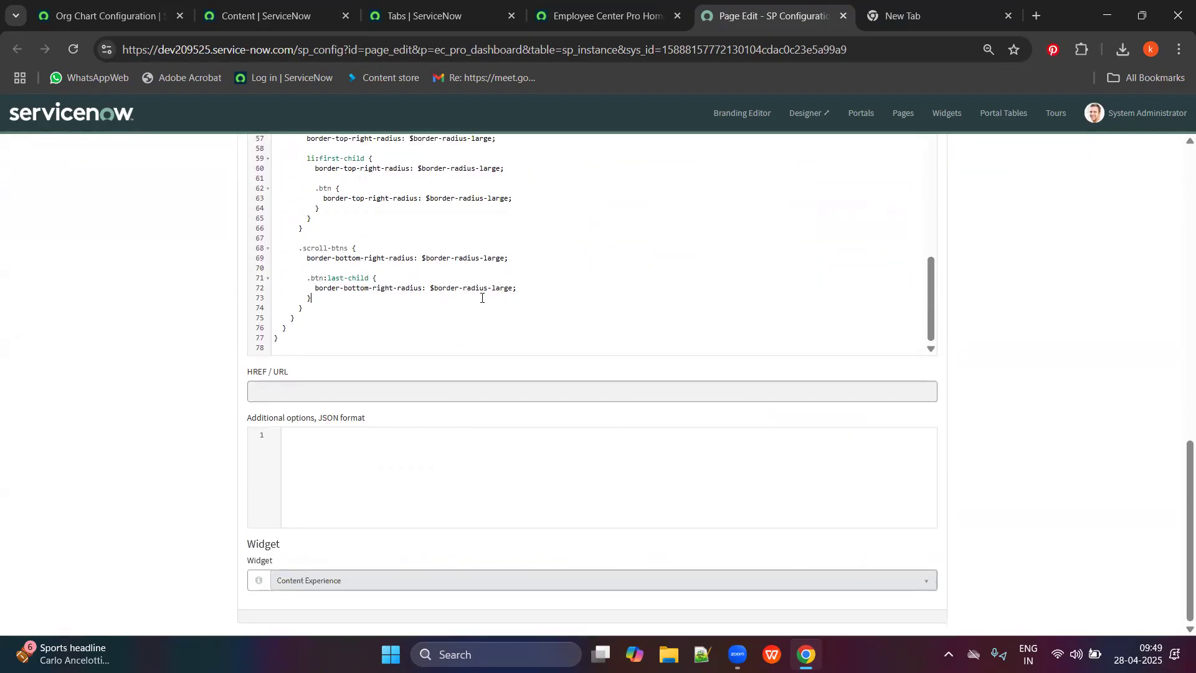
key("ctrl+f")
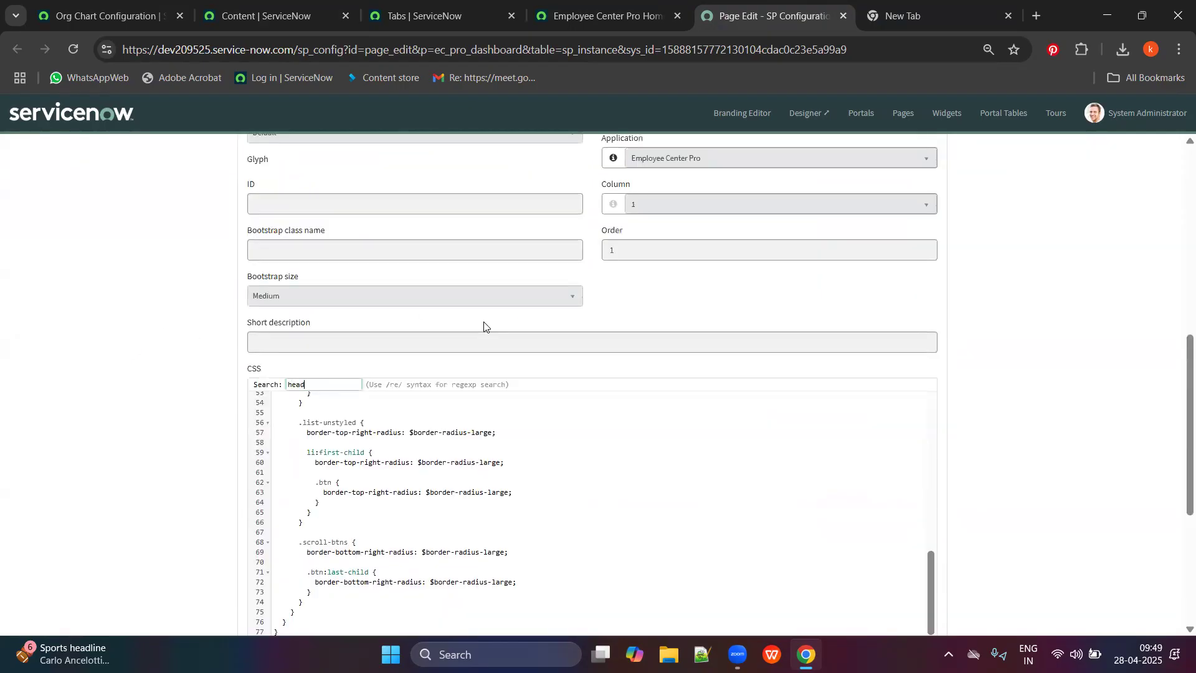
key("Return")
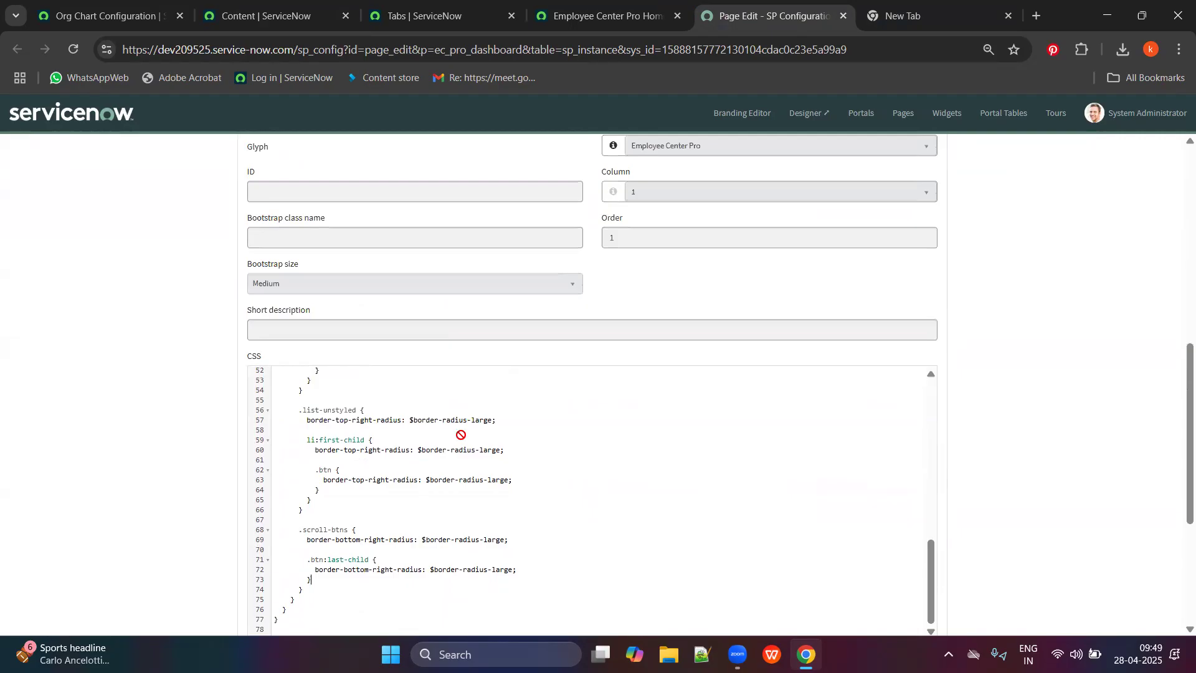
Open the Employee Center Pro Homepage in the page Designer.
scroll(508, 499, "down", 5)
scroll(338, 289, "up", 13)
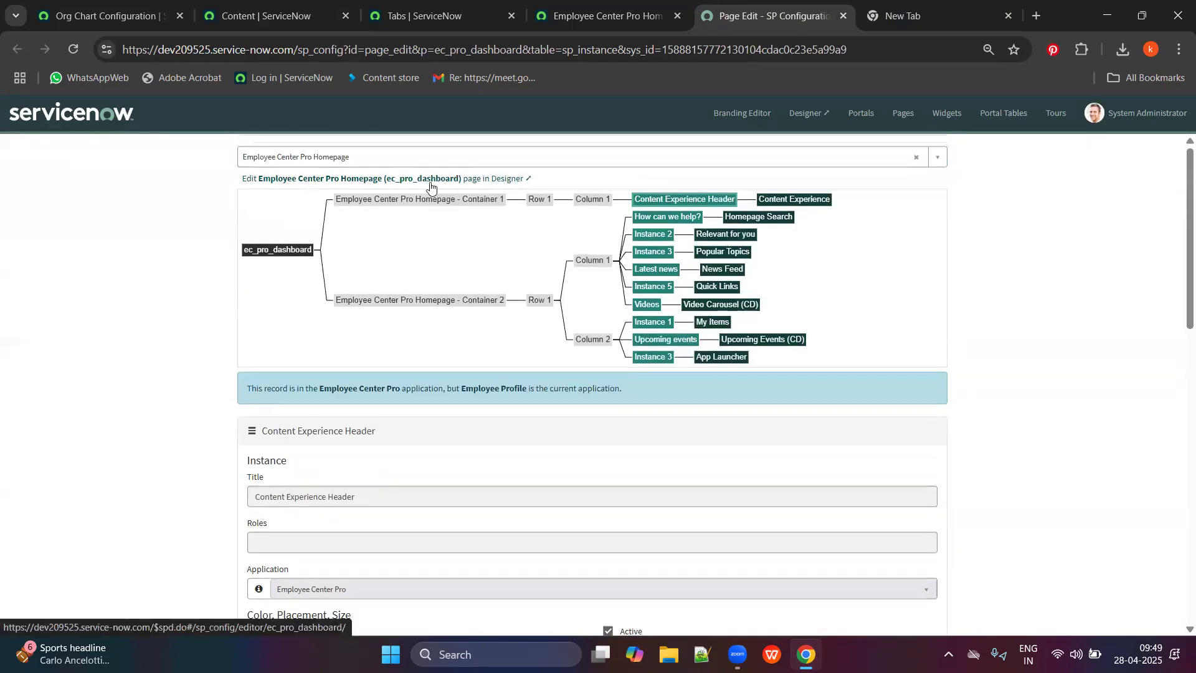
left_click(466, 180)
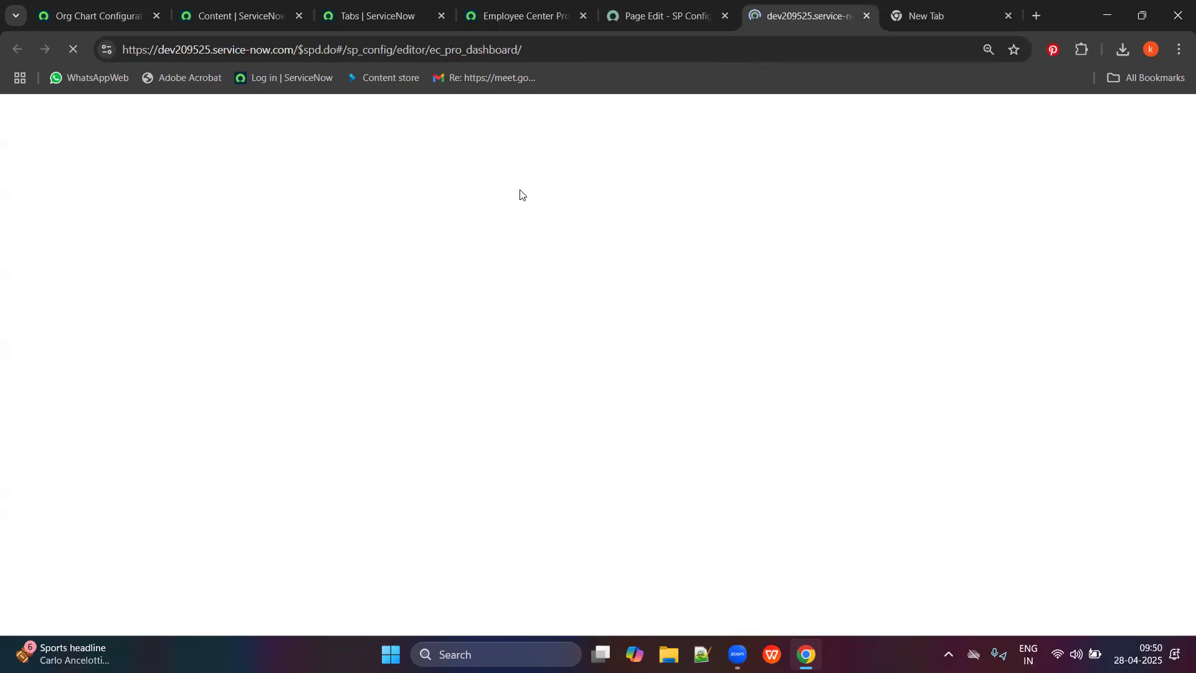
Glance at the Employee Center Pro homepage, then wait for the Page Designer to finish loading.
left_click(508, 5)
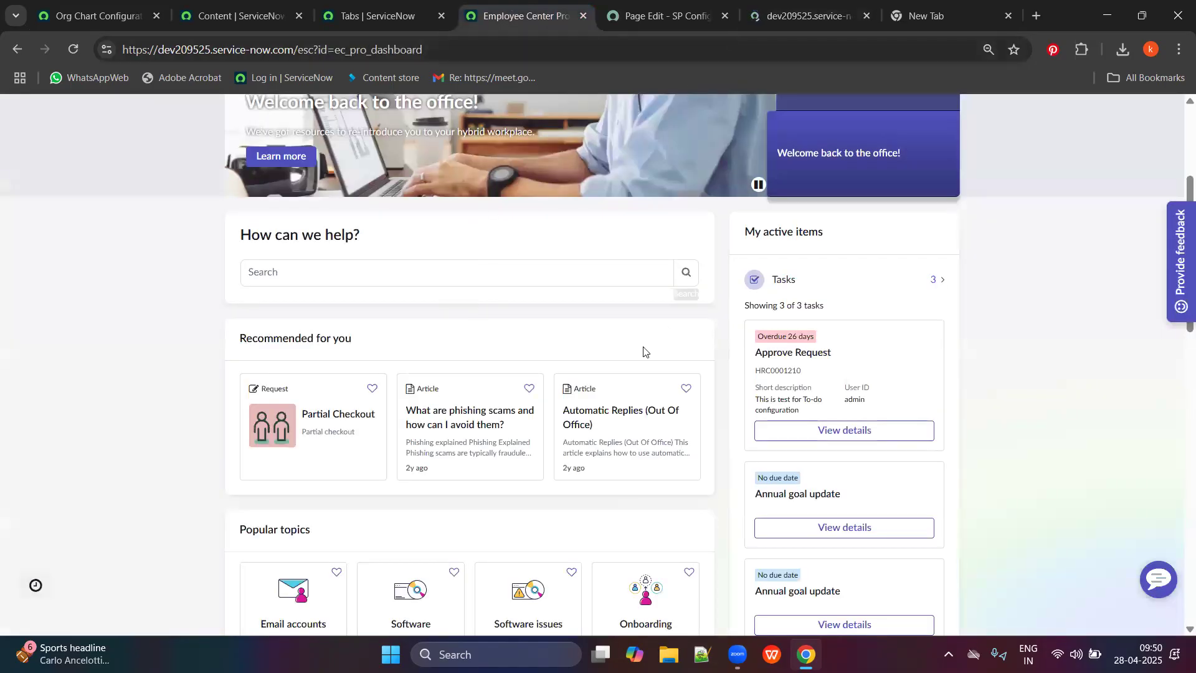
scroll(623, 355, "up", 4)
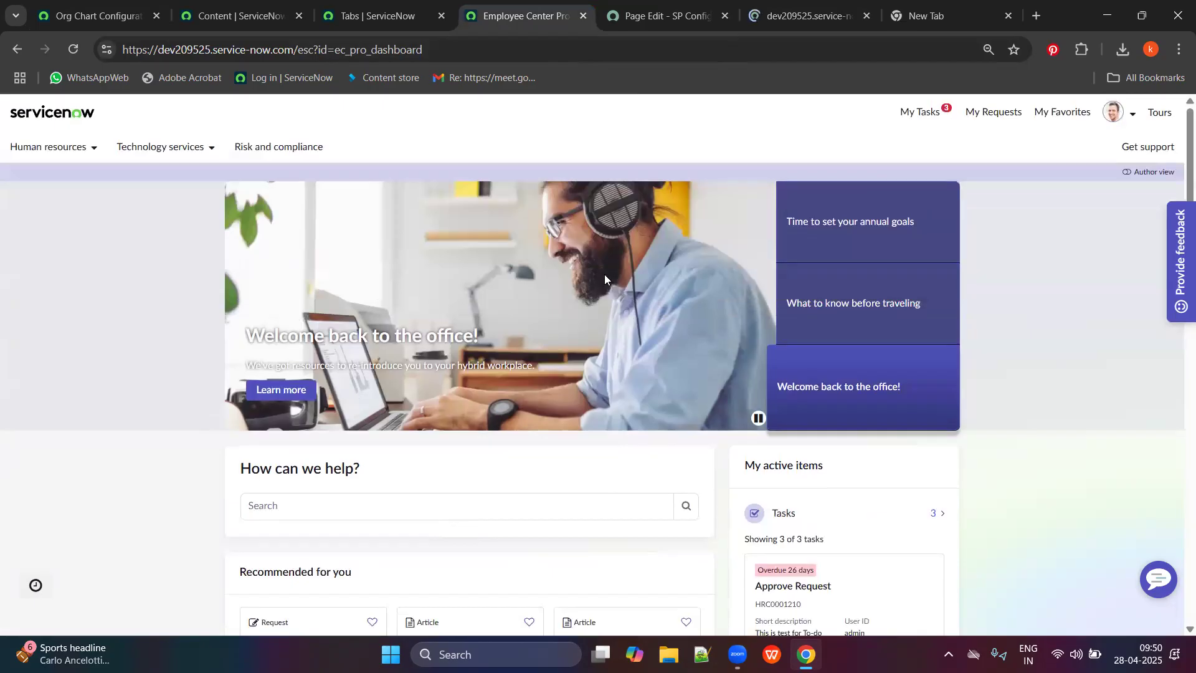
left_click(804, 16)
left_click(673, 22)
left_click(766, 17)
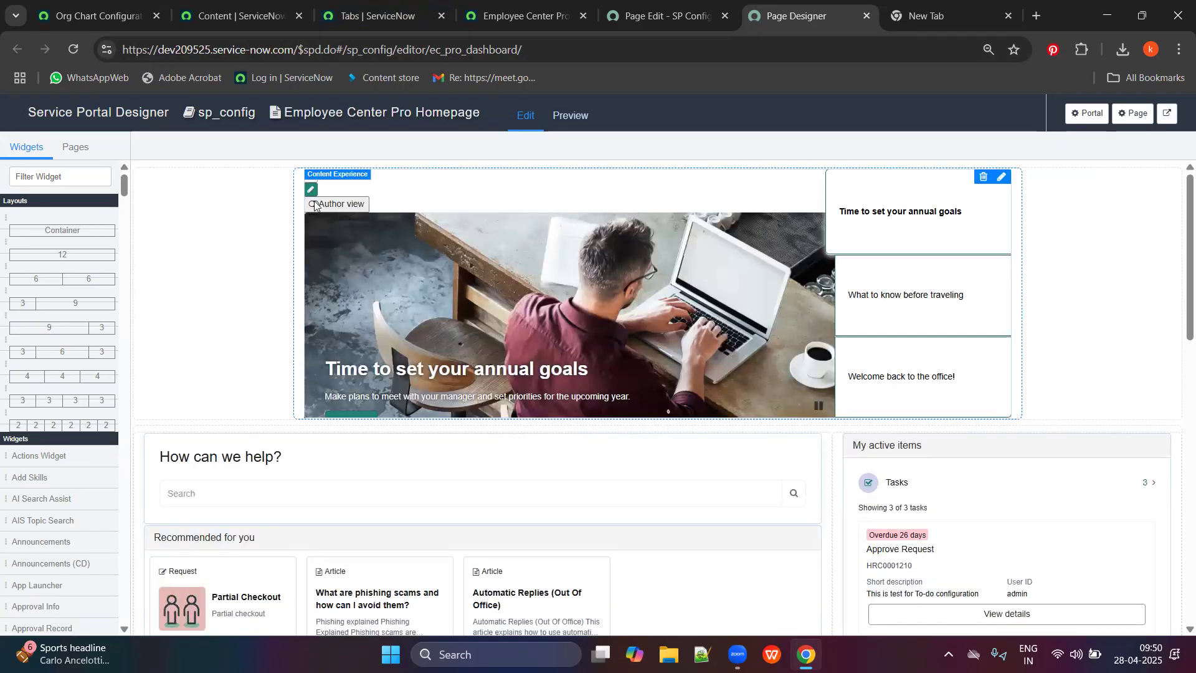
Select the Content Experience carousel widget and cancel its deletion.
left_click(317, 209)
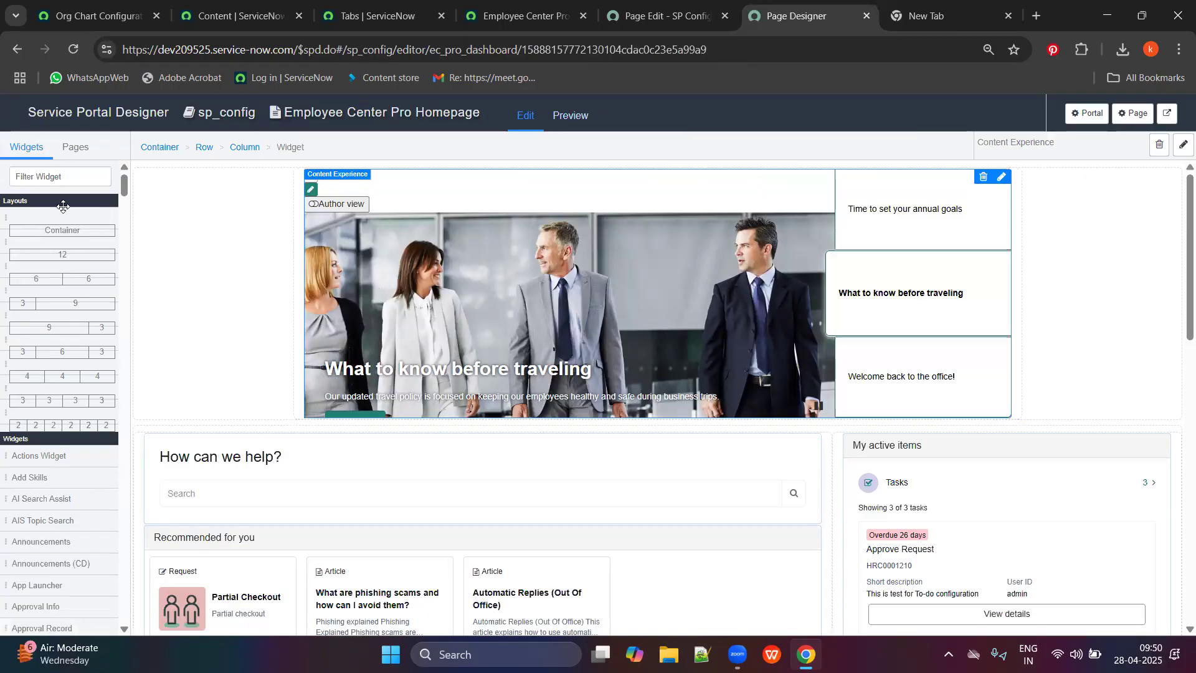
left_click(55, 176)
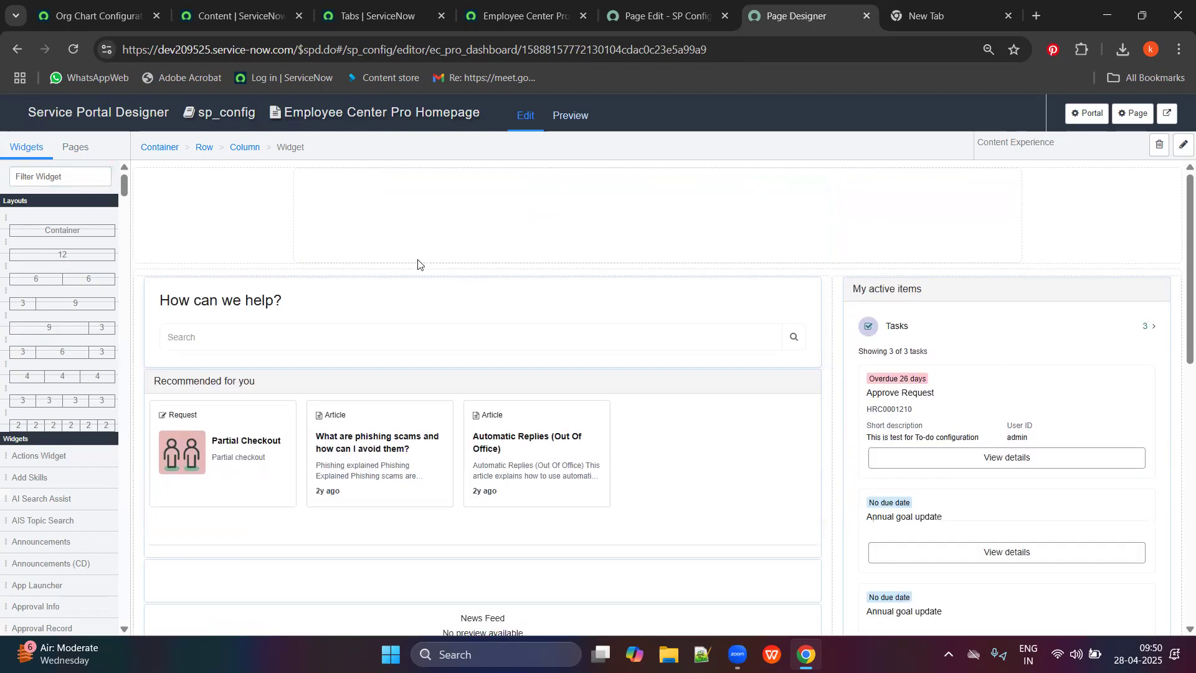
scroll(824, 284, "down", 1)
scroll(816, 277, "up", 1)
right_click(667, 270)
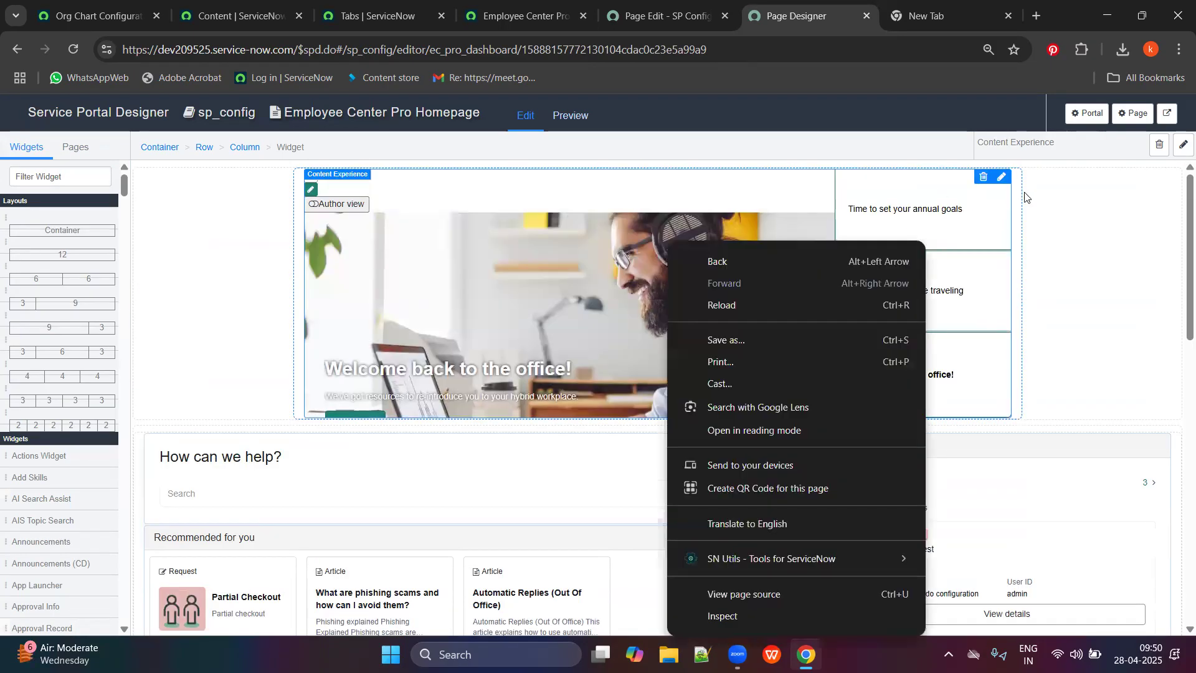
left_click(983, 179)
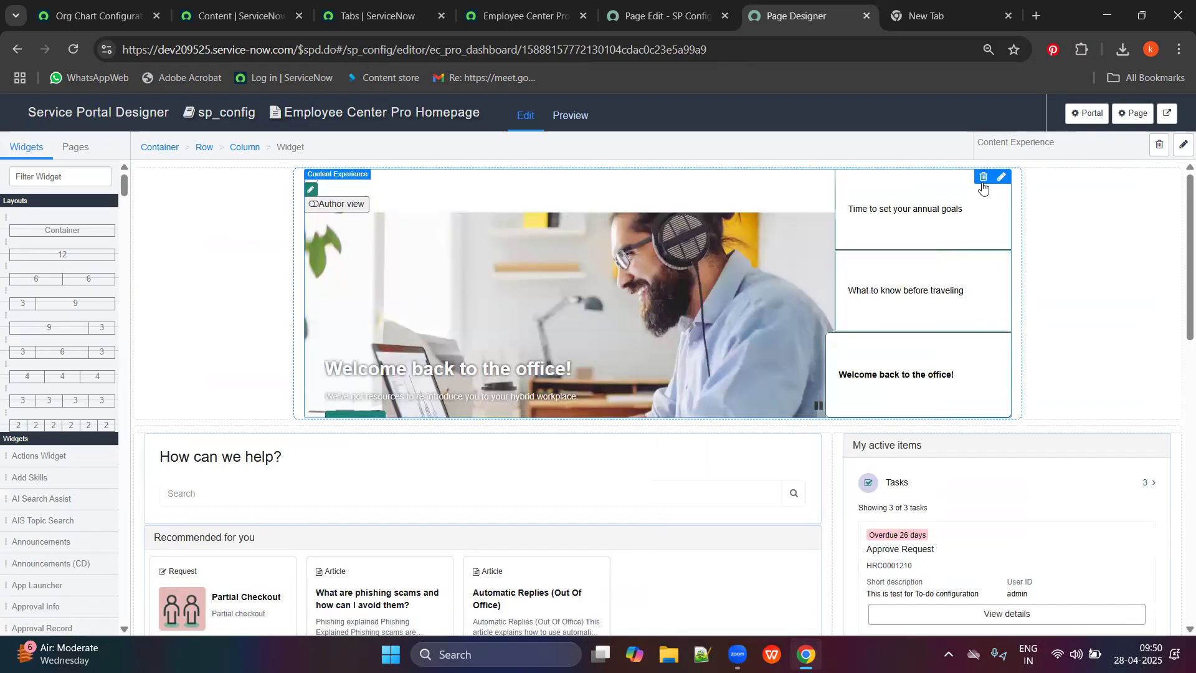
left_click(984, 183)
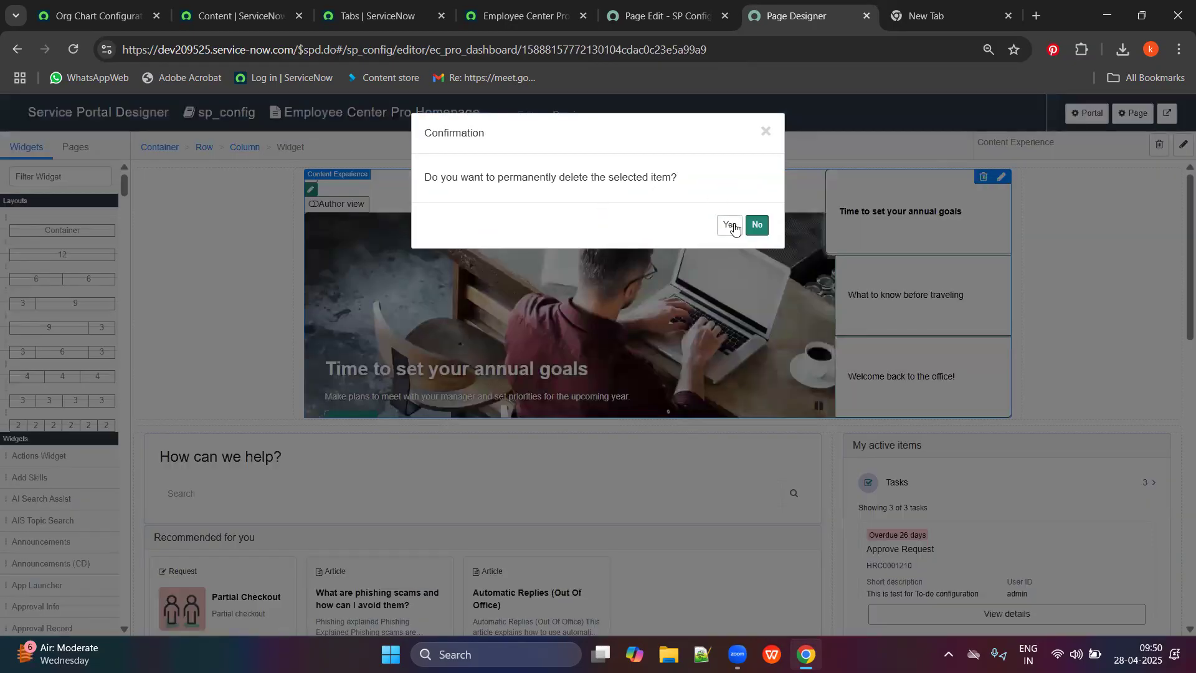
left_click(757, 225)
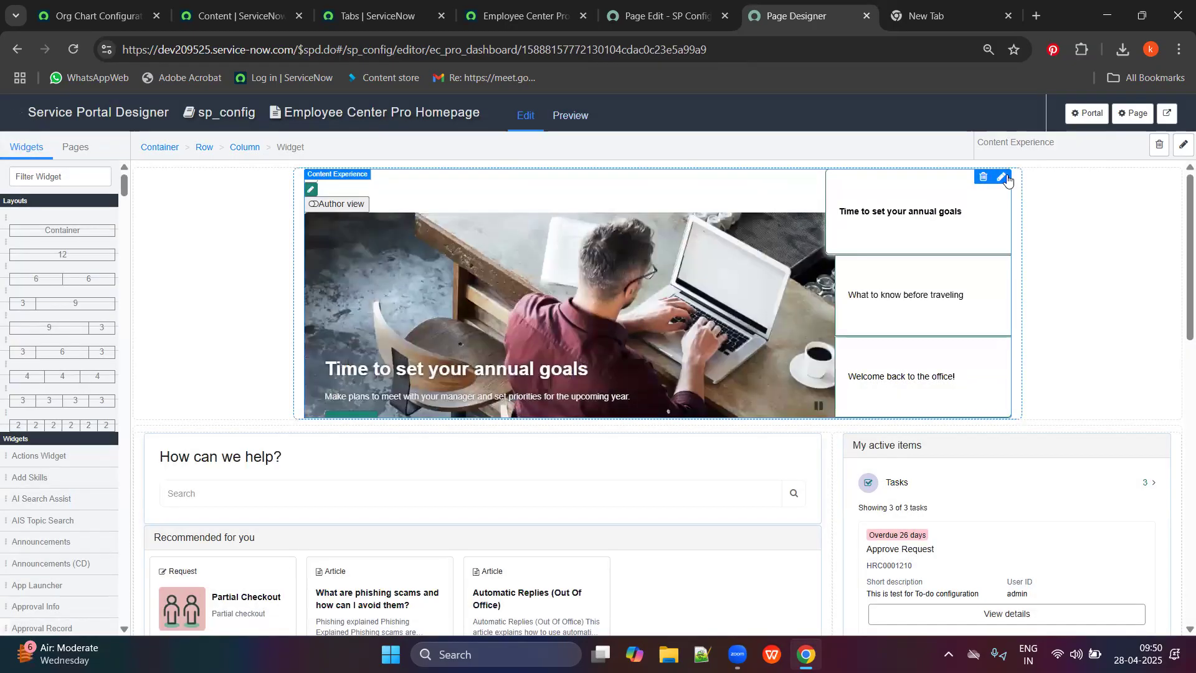
Open and close the widget's options unchanged, then select the page's top container.
left_click(1004, 179)
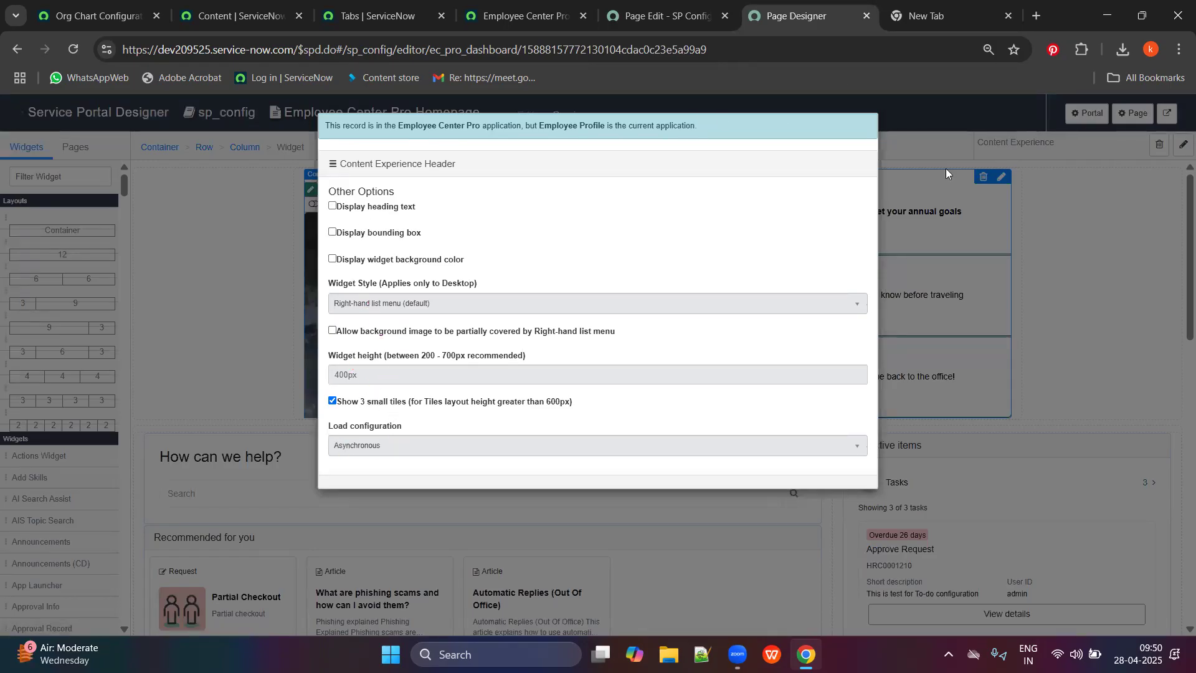
left_click(1060, 391)
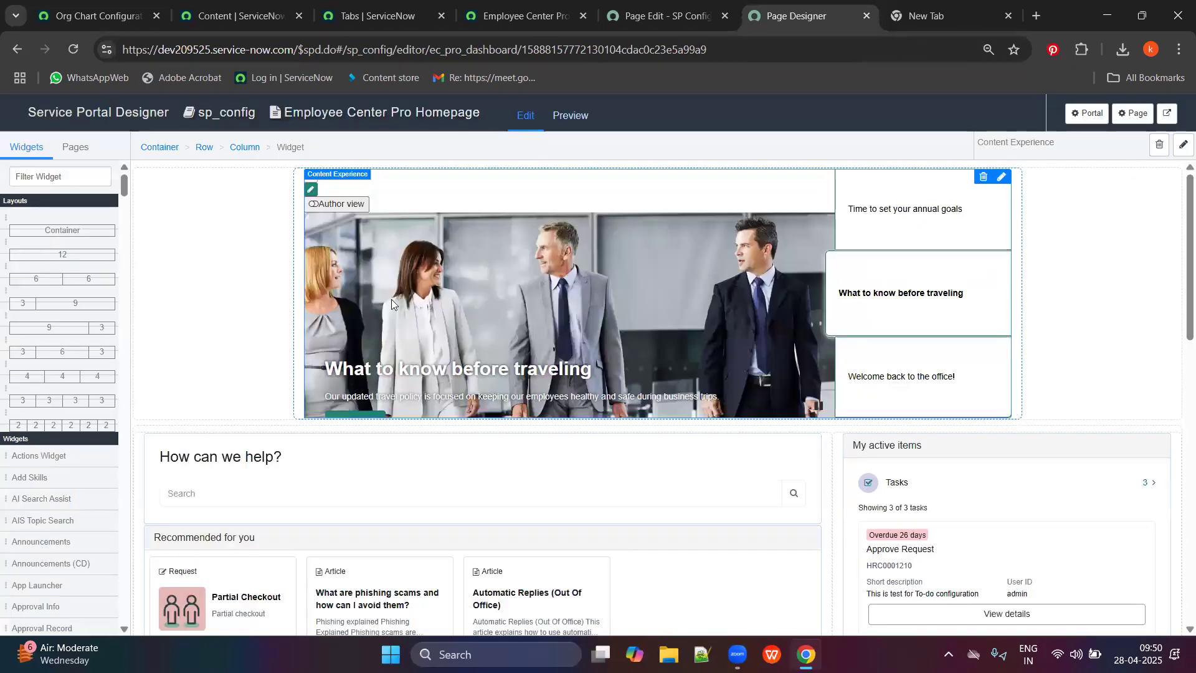
scroll(392, 304, "down", 3)
scroll(454, 260, "up", 3)
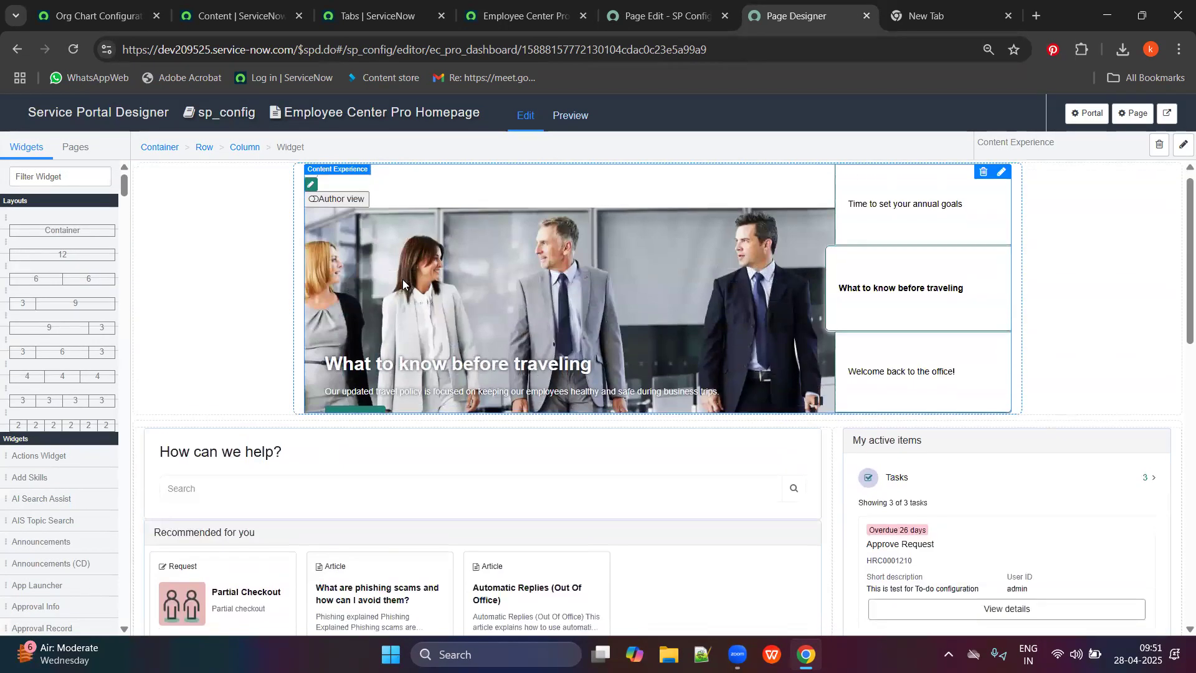
scroll(403, 285, "down", 1)
left_click(239, 309)
scroll(425, 251, "down", 1)
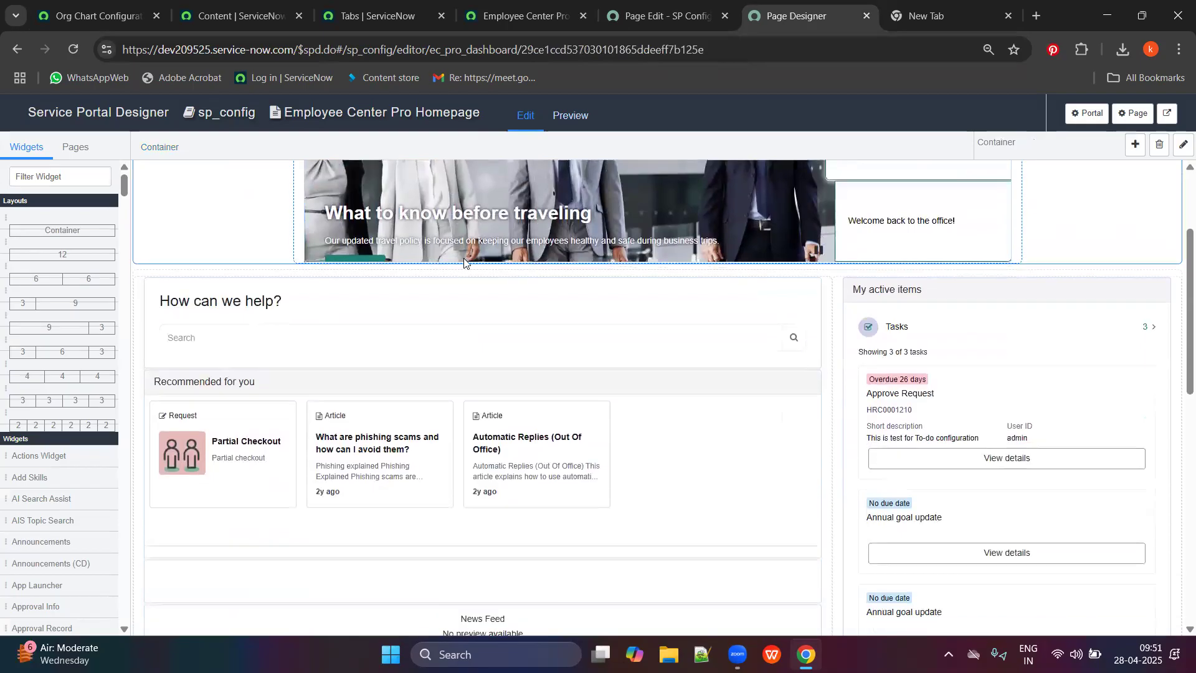
scroll(465, 261, "up", 3)
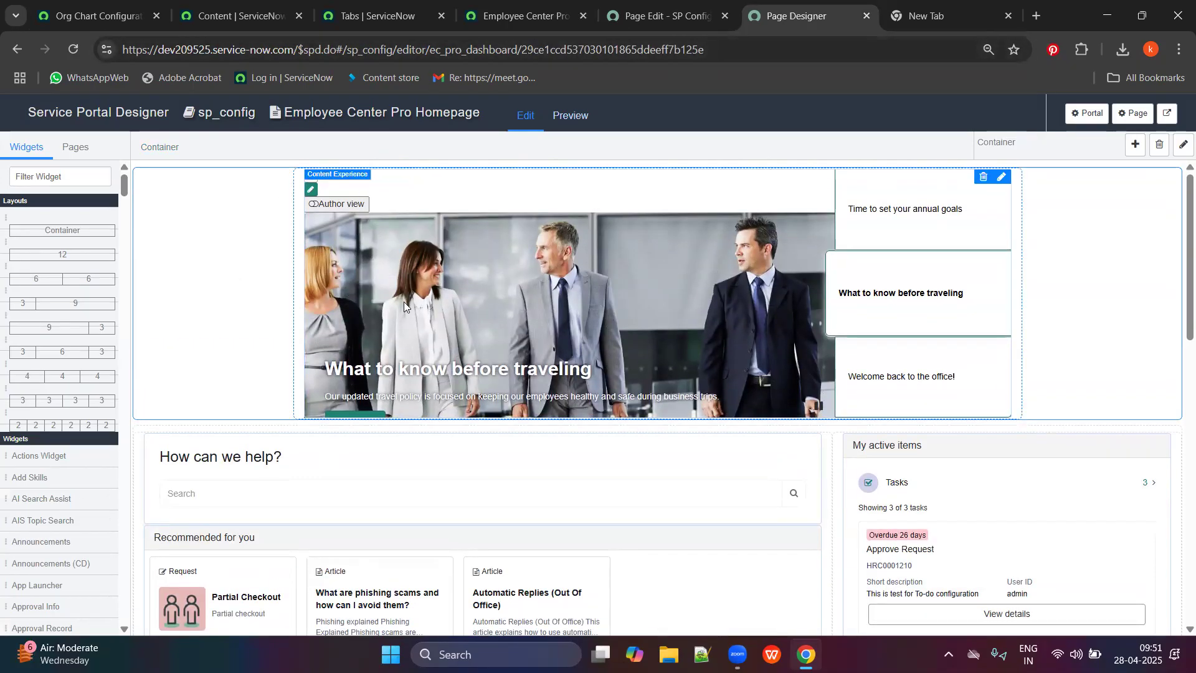
Close the page designer and page configuration tabs and return to the Content list of portal items.
left_click(867, 15)
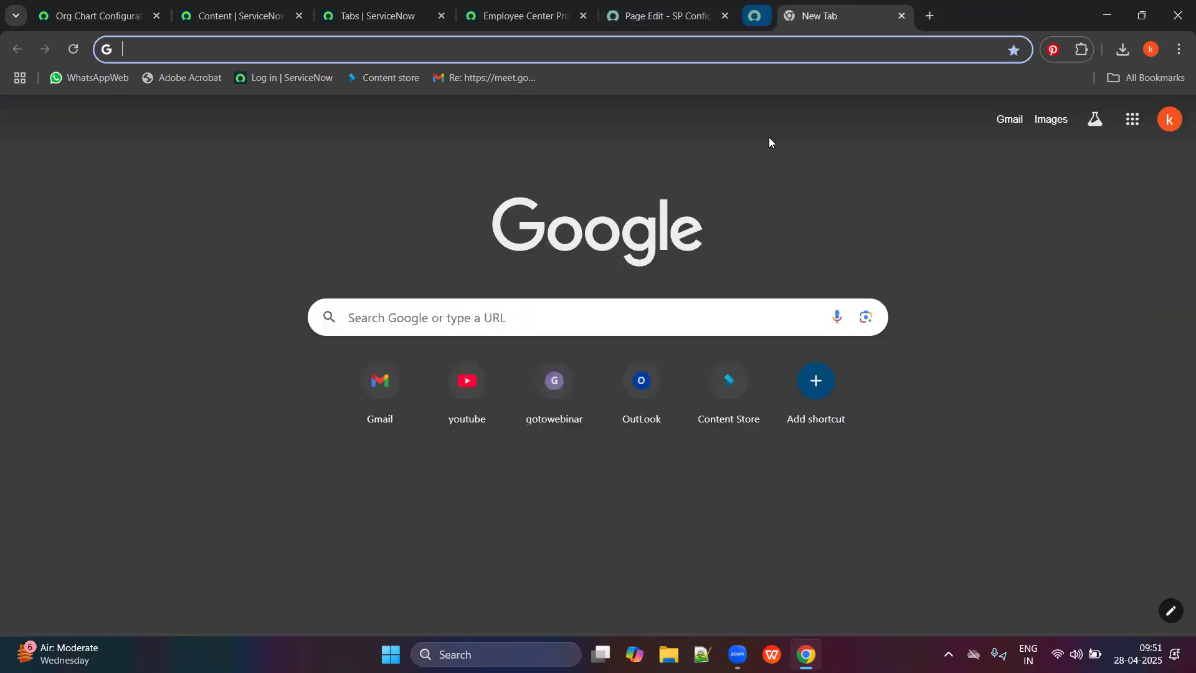
left_click(725, 5)
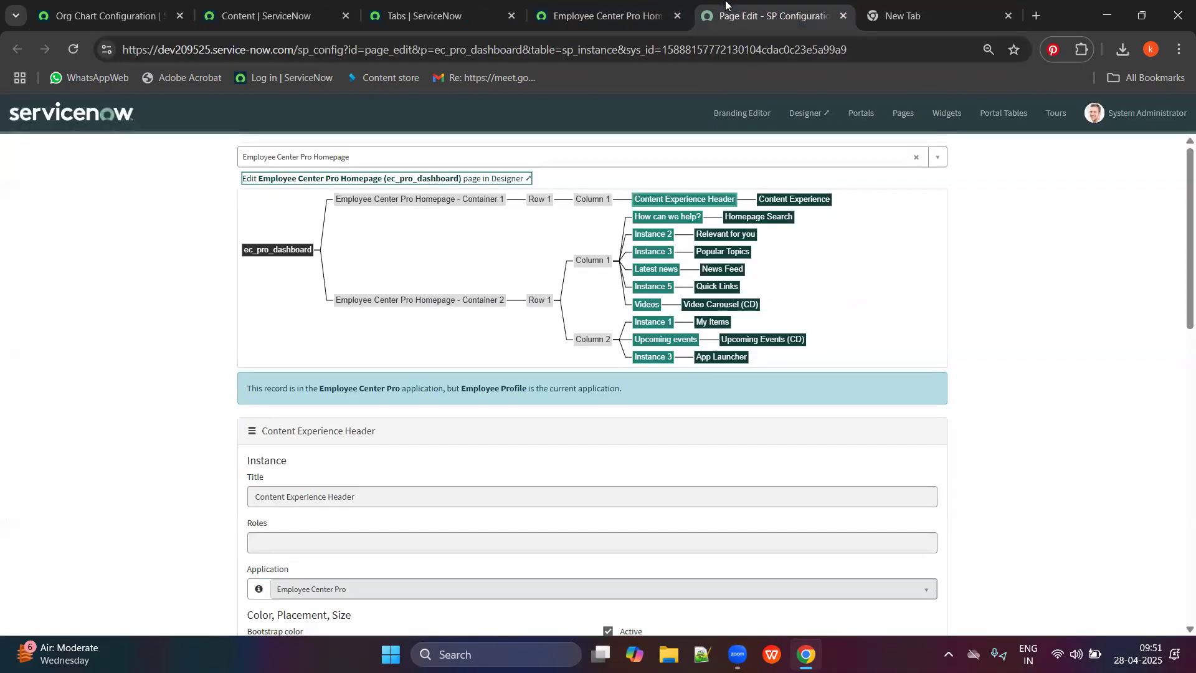
left_click(833, 23)
left_click(648, 15)
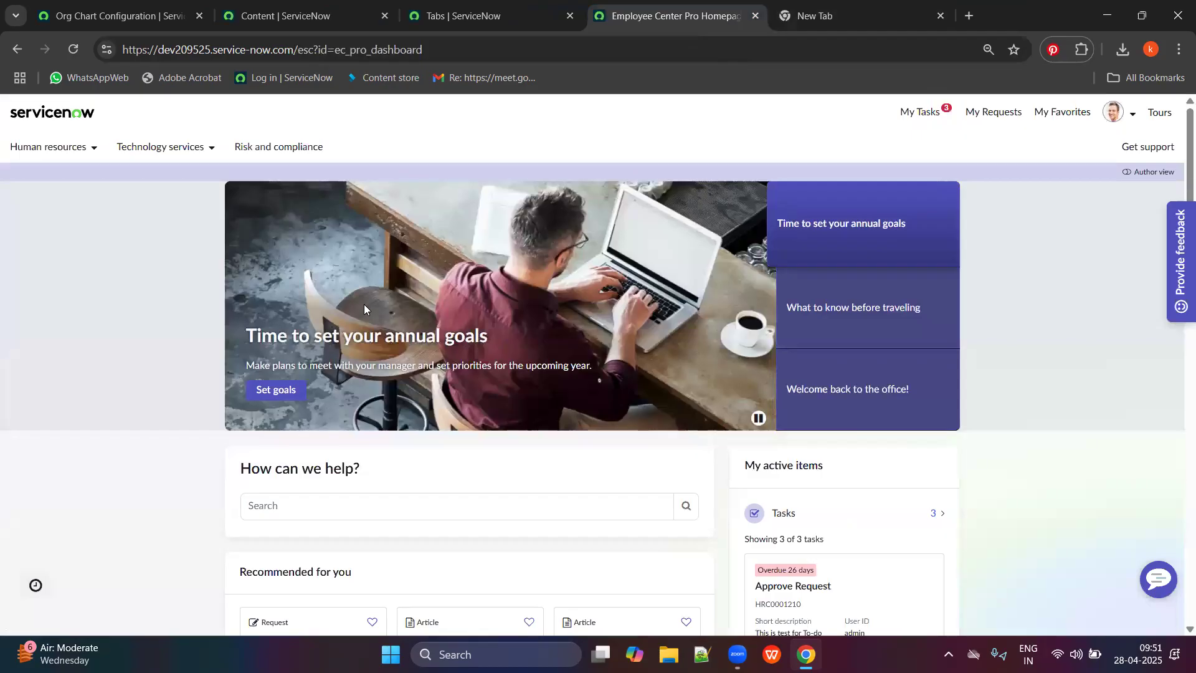
scroll(398, 408, "down", 10)
scroll(397, 408, "down", 9)
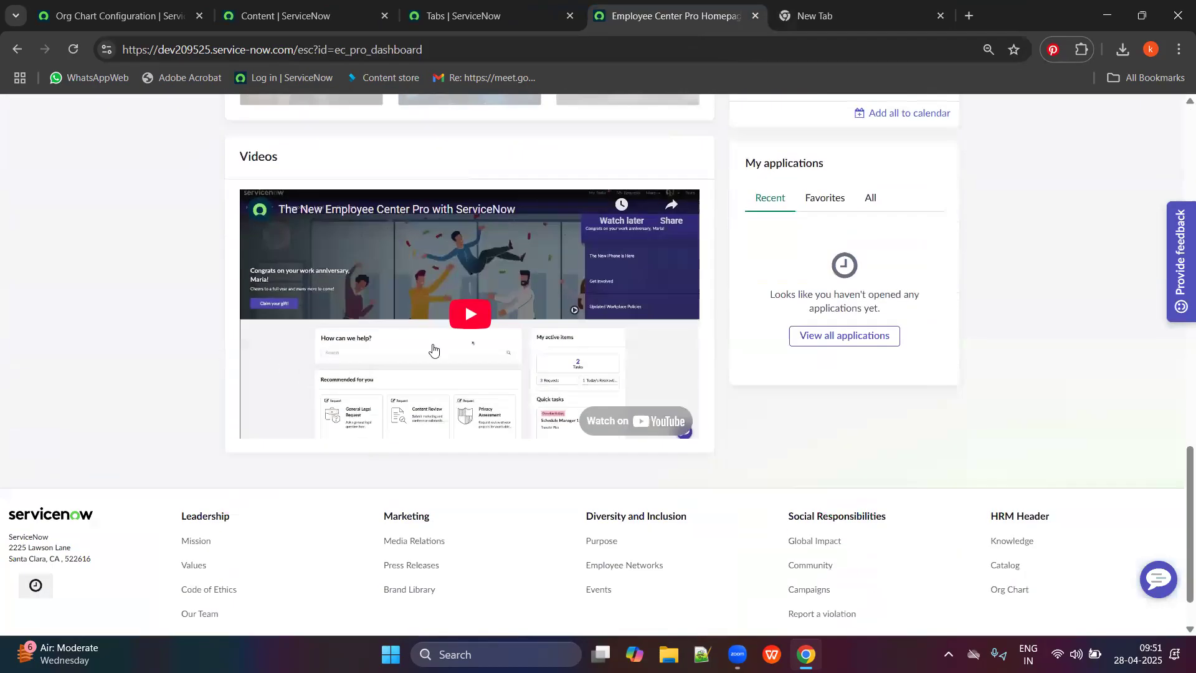
scroll(582, 361, "up", 7)
left_click(343, 5)
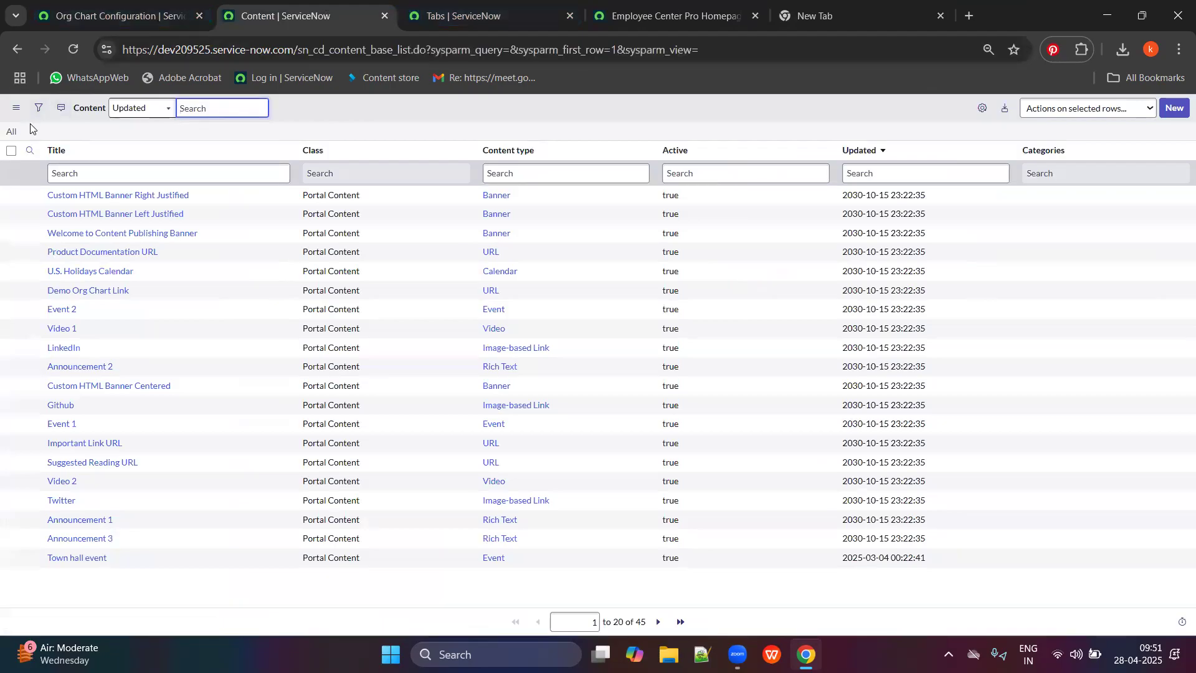
Start a new content item and choose Company event under Articles and pages, after browsing the other channel formats.
left_click(1175, 109)
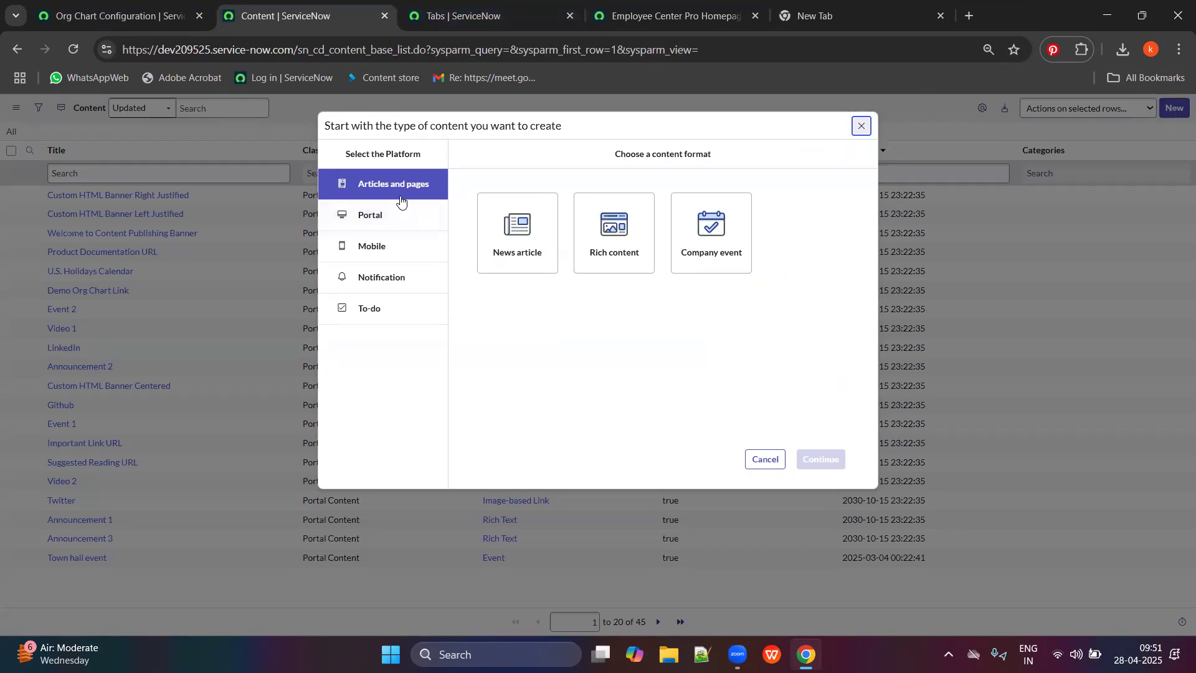
left_click(395, 219)
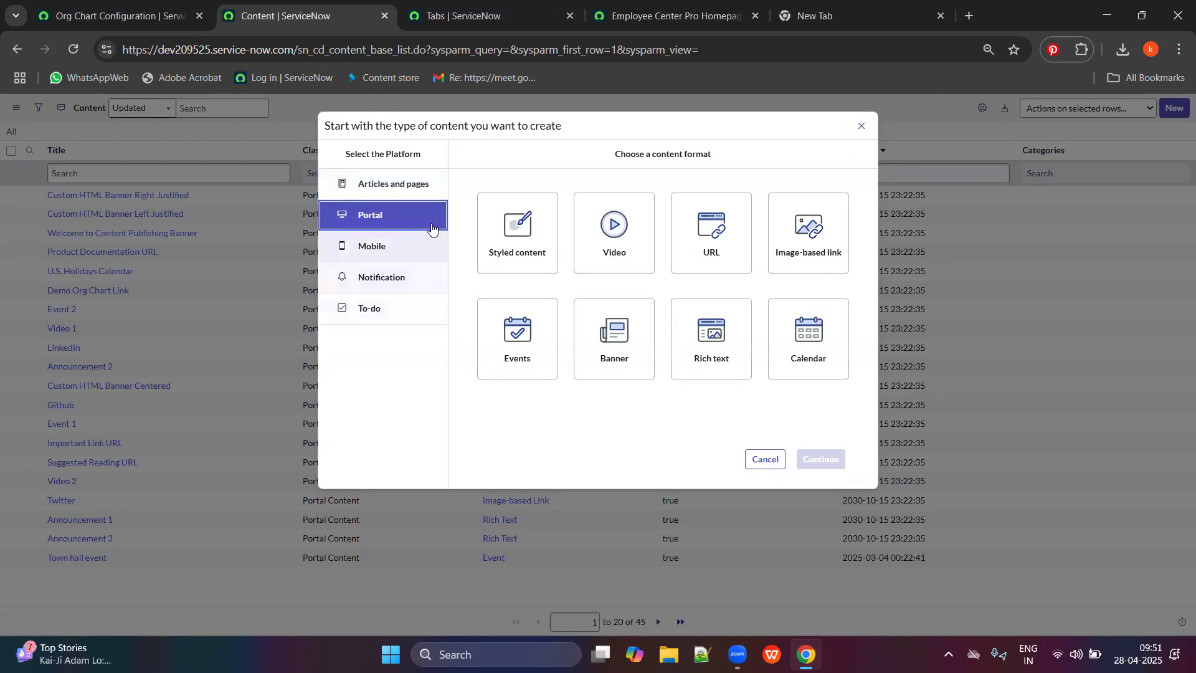
left_click(402, 246)
left_click(395, 286)
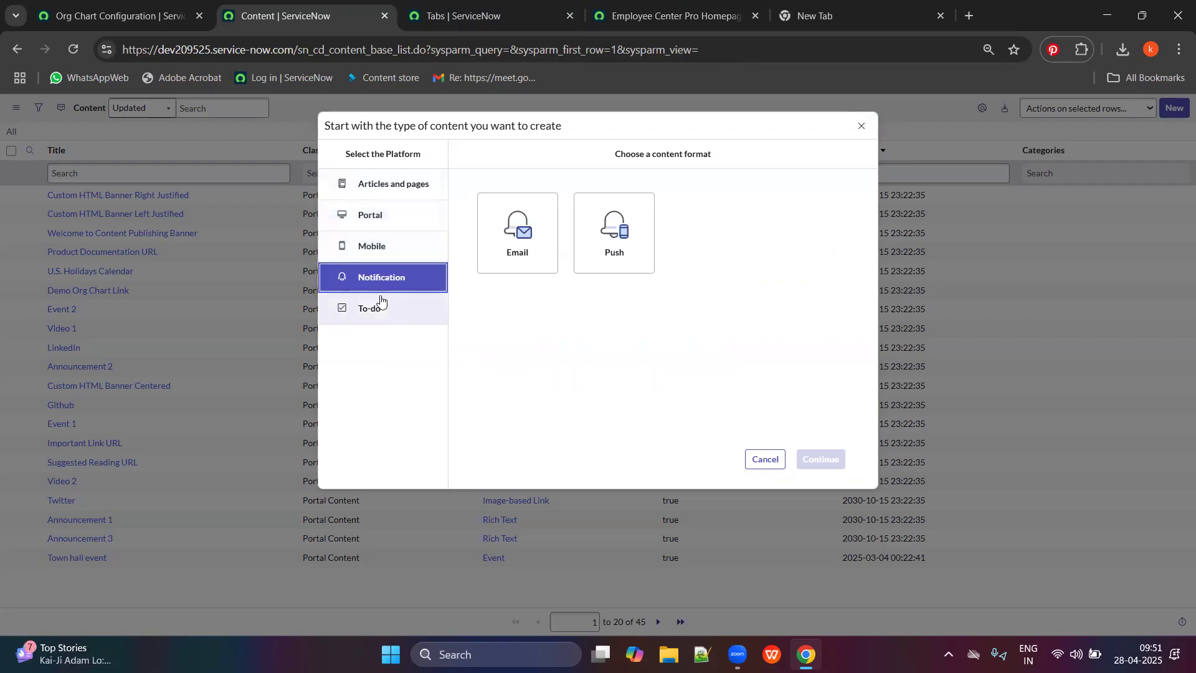
left_click(378, 304)
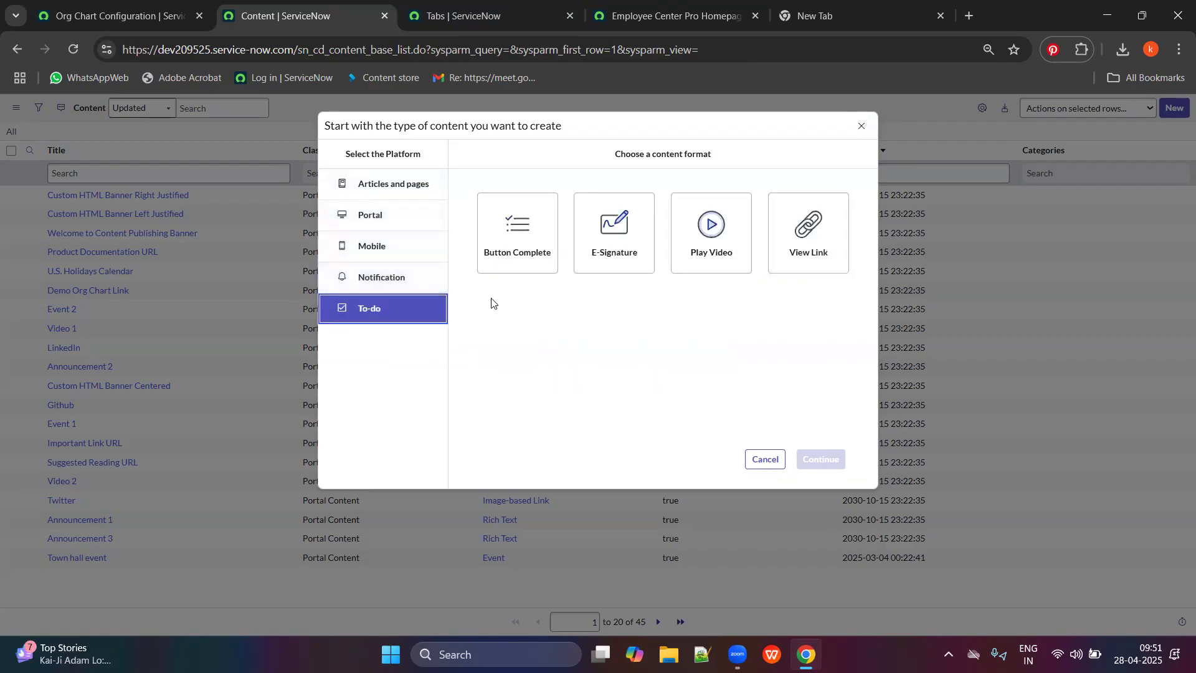
left_click(402, 190)
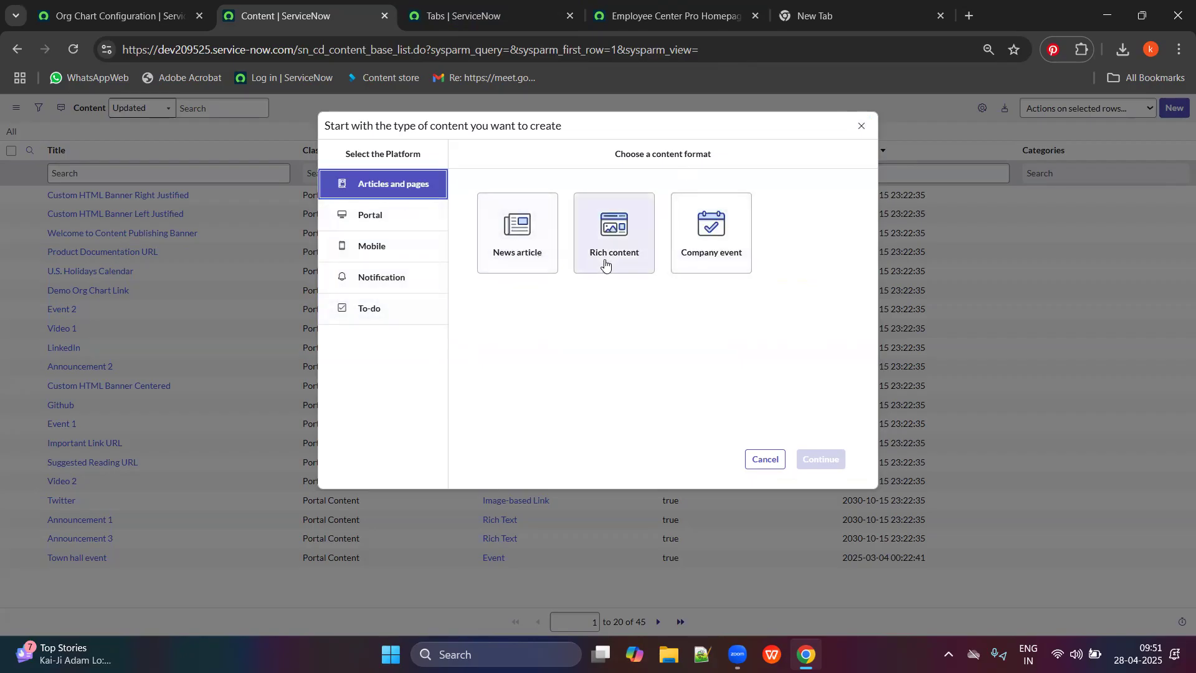
left_click(729, 256)
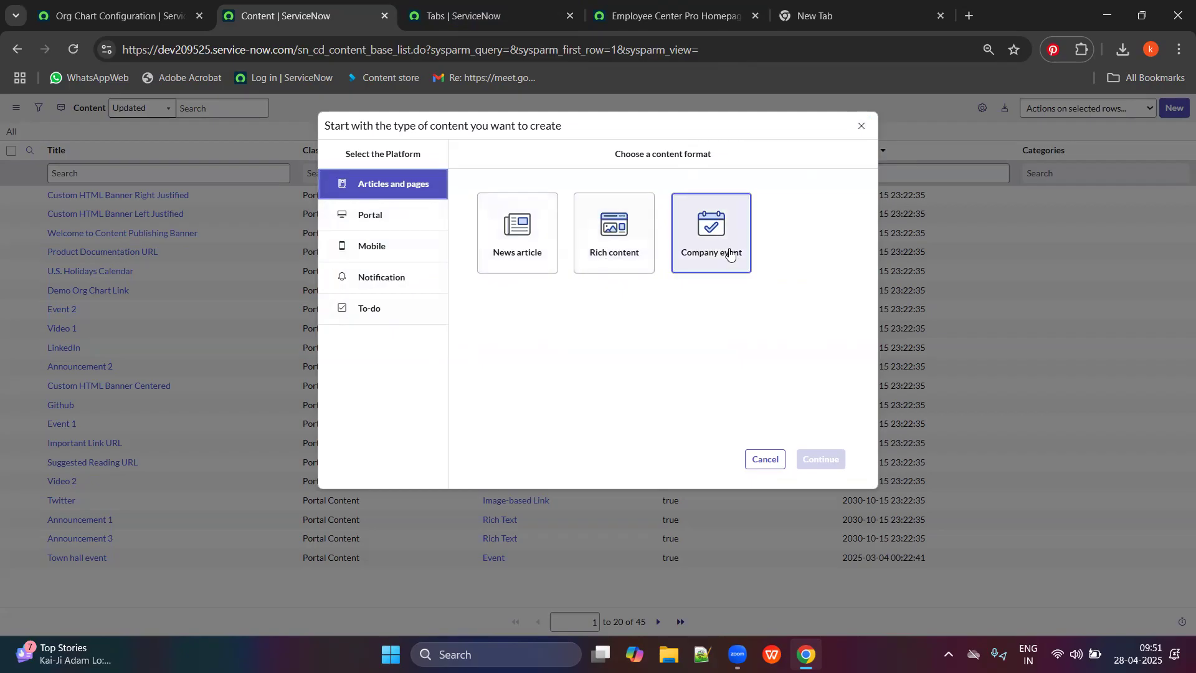
Name the new company event 'Join us for upcoming all hands meet'.
left_click(822, 461)
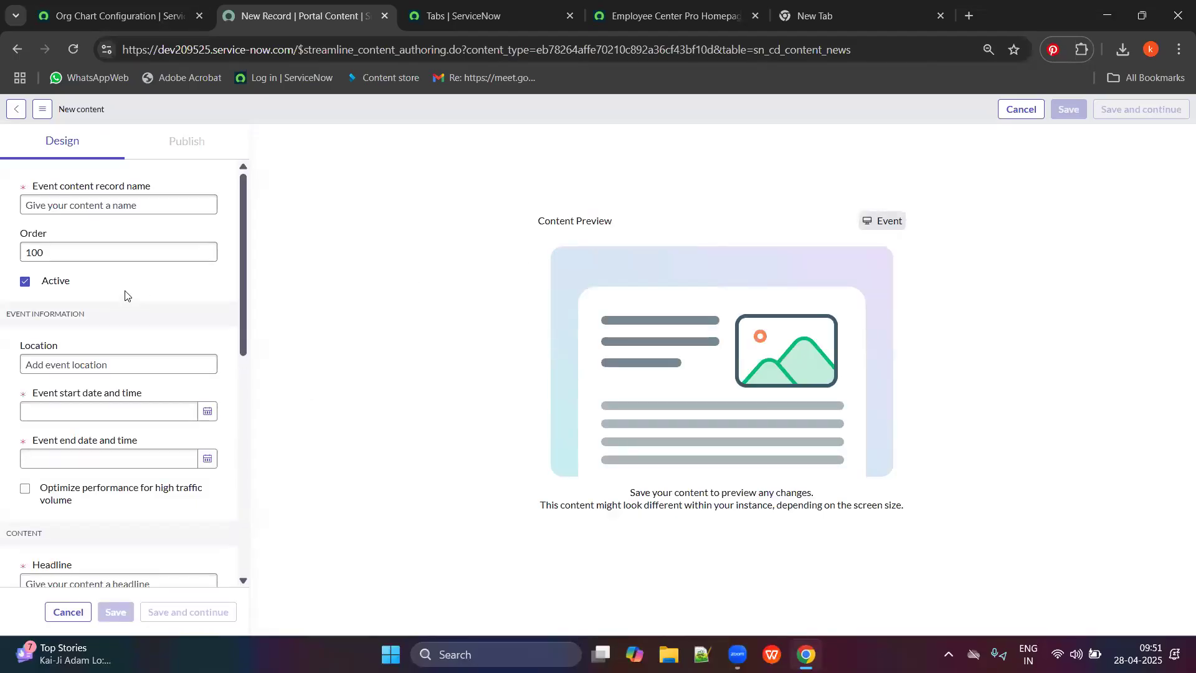
left_click(152, 211)
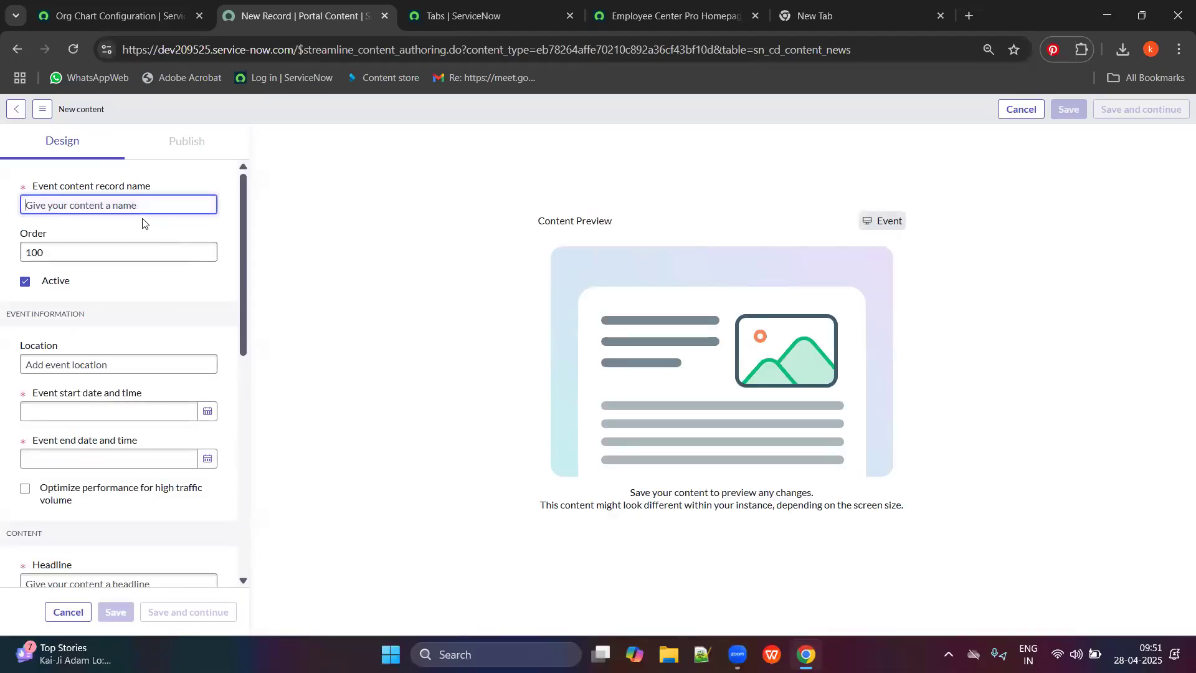
type("Upcomin")
key("BackSpace")
key("BackSpace")
key("BackSpace")
type("J")
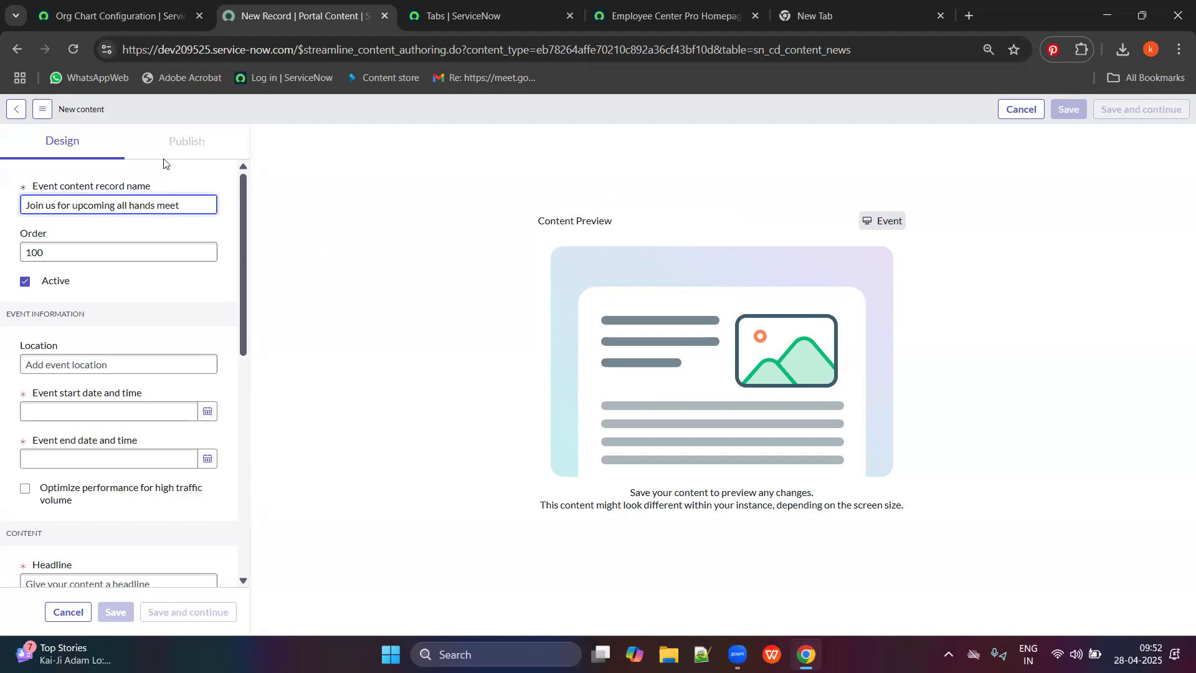
Set the event to start on 29 April 2025 and end on 1 May 2025.
left_click(207, 413)
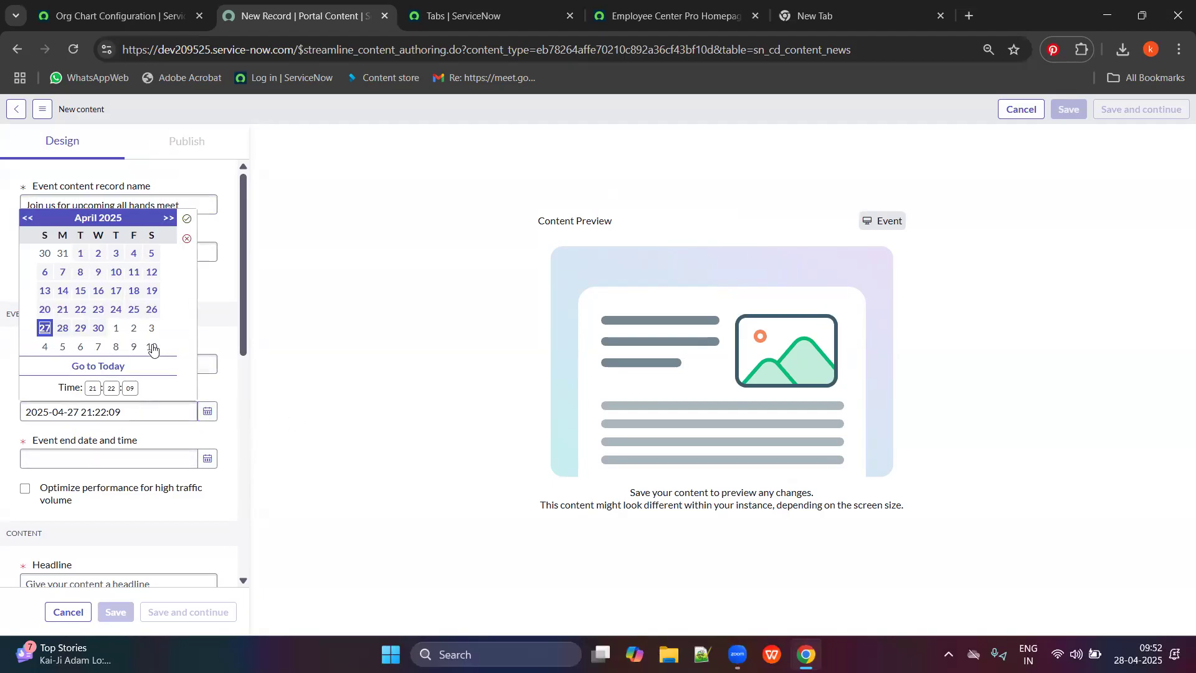
left_click(85, 330)
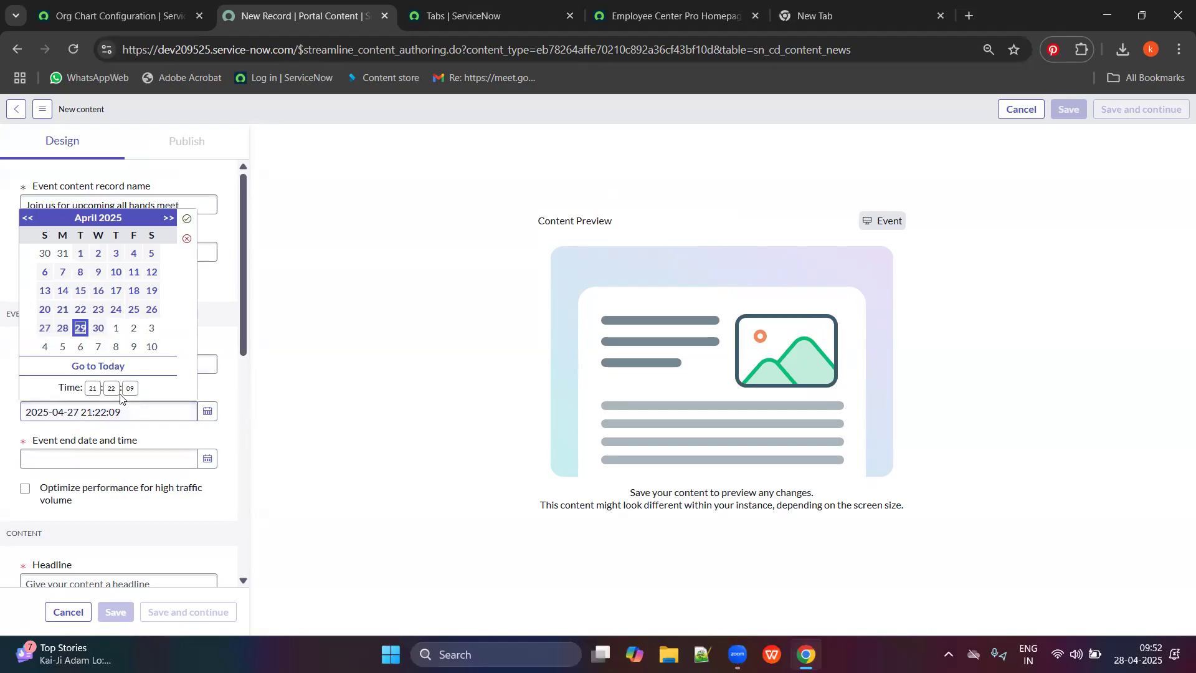
left_click(187, 218)
left_click(209, 460)
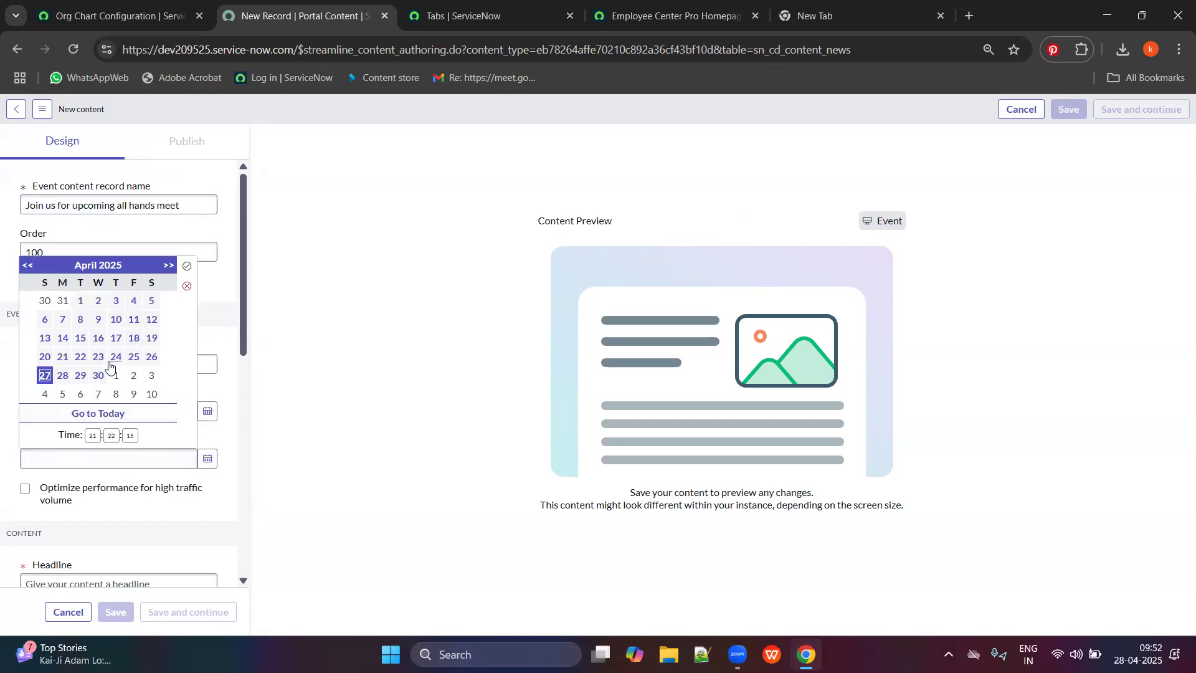
left_click(116, 376)
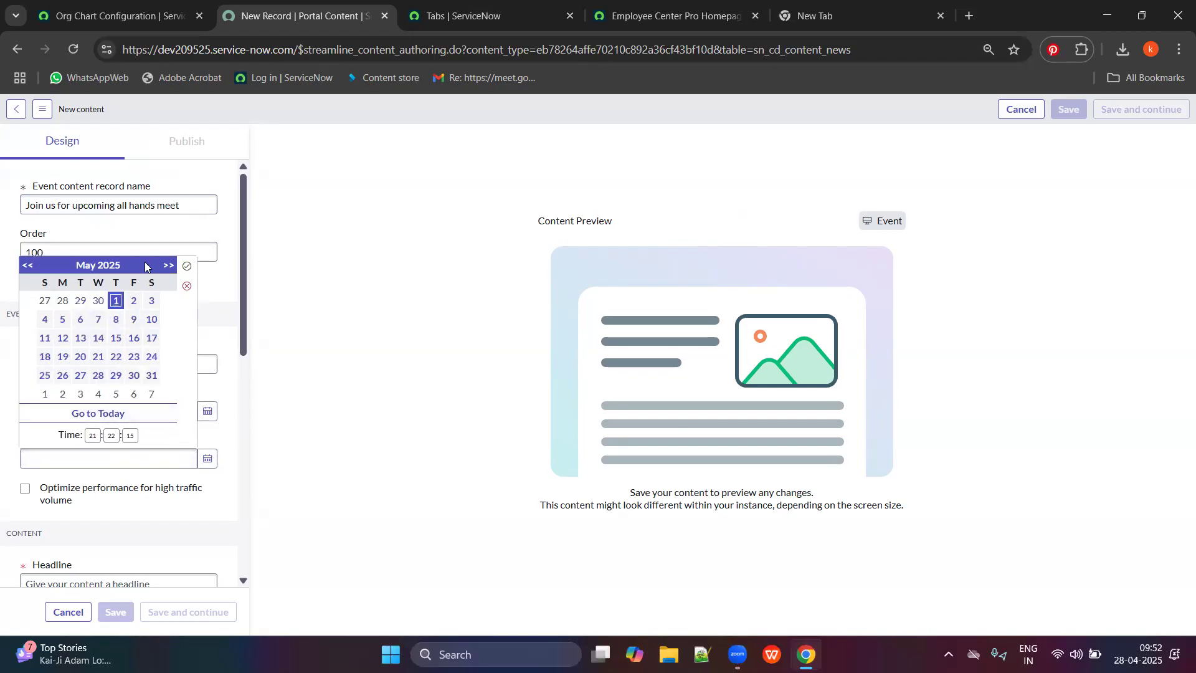
left_click(187, 266)
Copy the event name and paste it as the Headline.
scroll(128, 473, "down", 3)
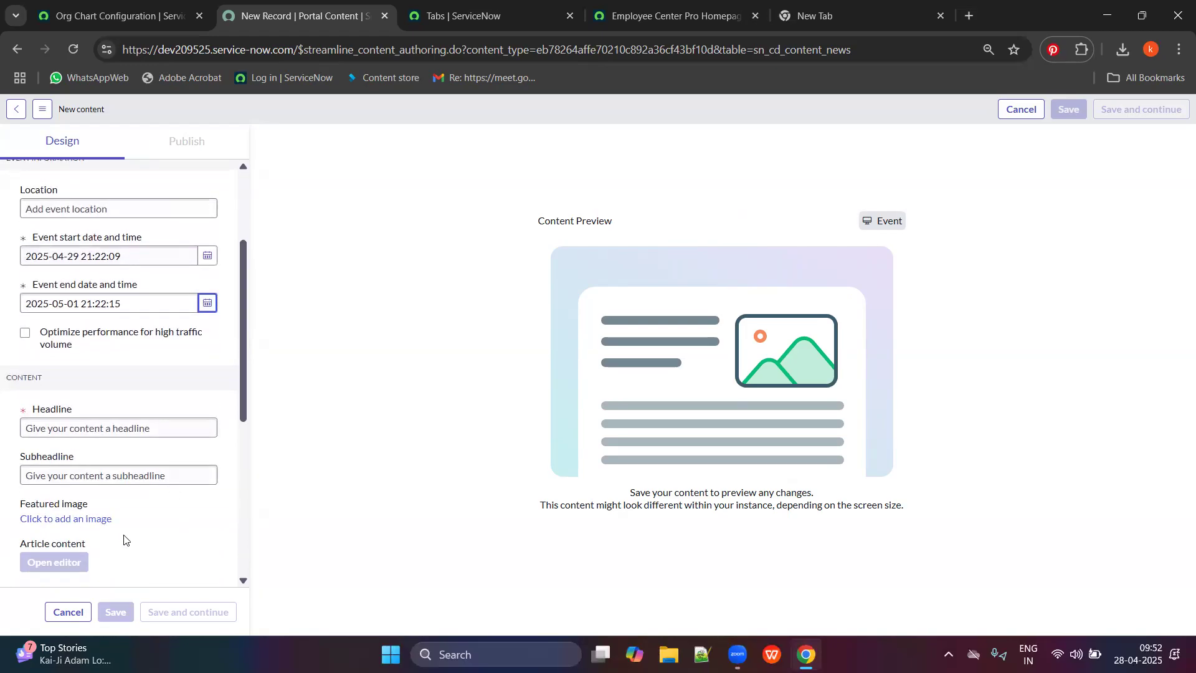
left_click(69, 430)
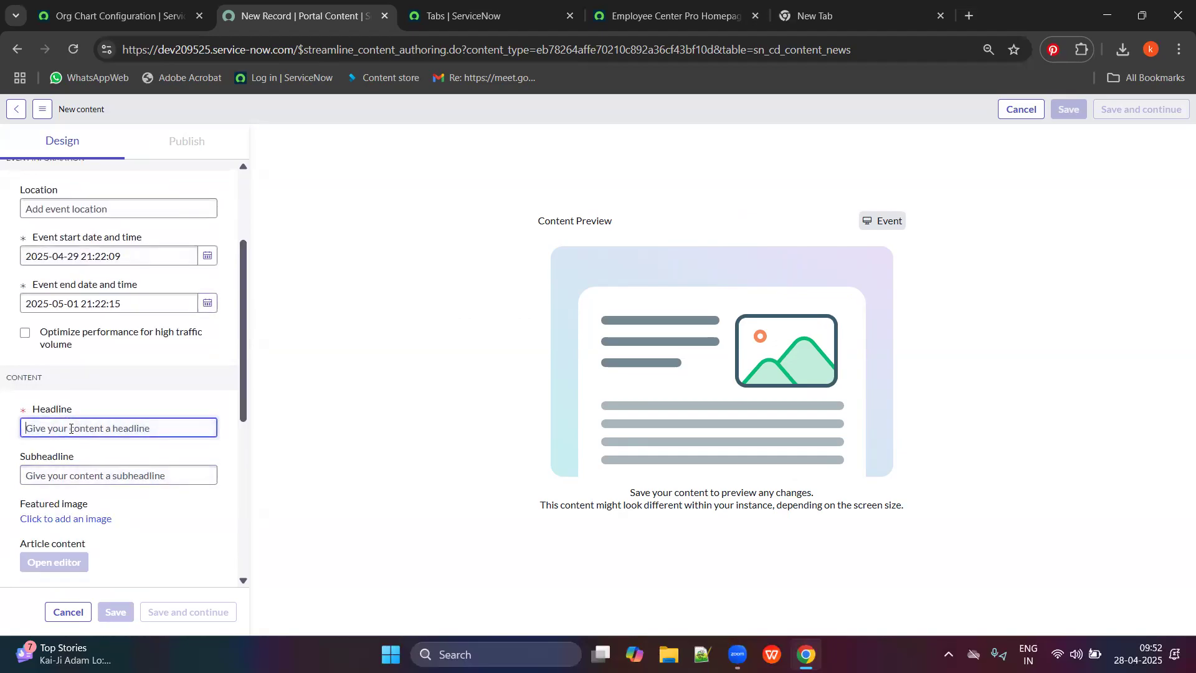
scroll(124, 312, "up", 3)
double_click(141, 205)
triple_click(141, 205)
key("ctrl+c")
scroll(118, 343, "down", 3)
left_click(88, 351)
key("ctrl+v")
Enter 'Thanks Giving' as the Subheadline.
left_click(92, 389)
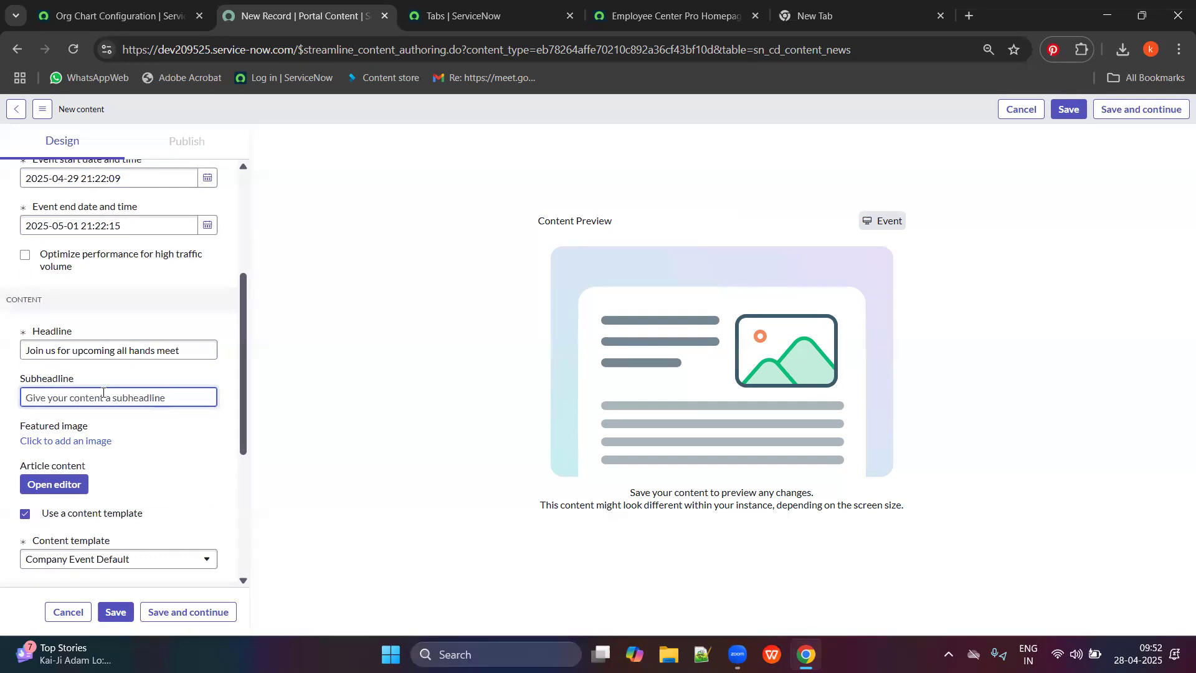
type("T")
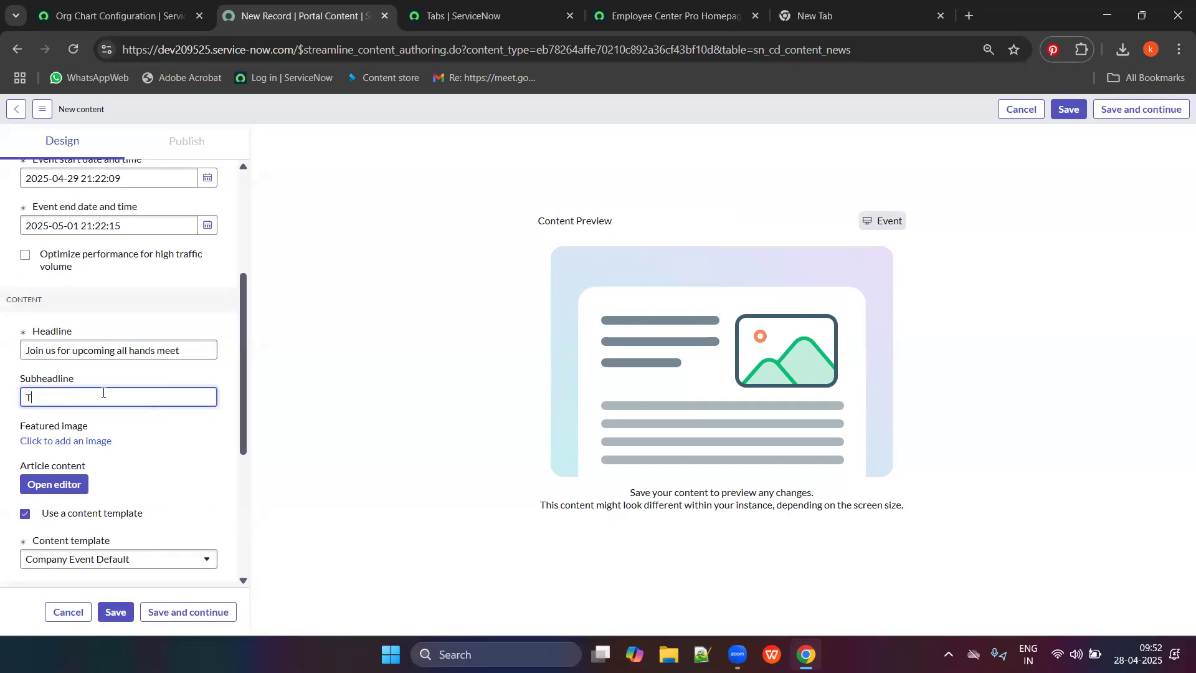
type("hanks Giving")
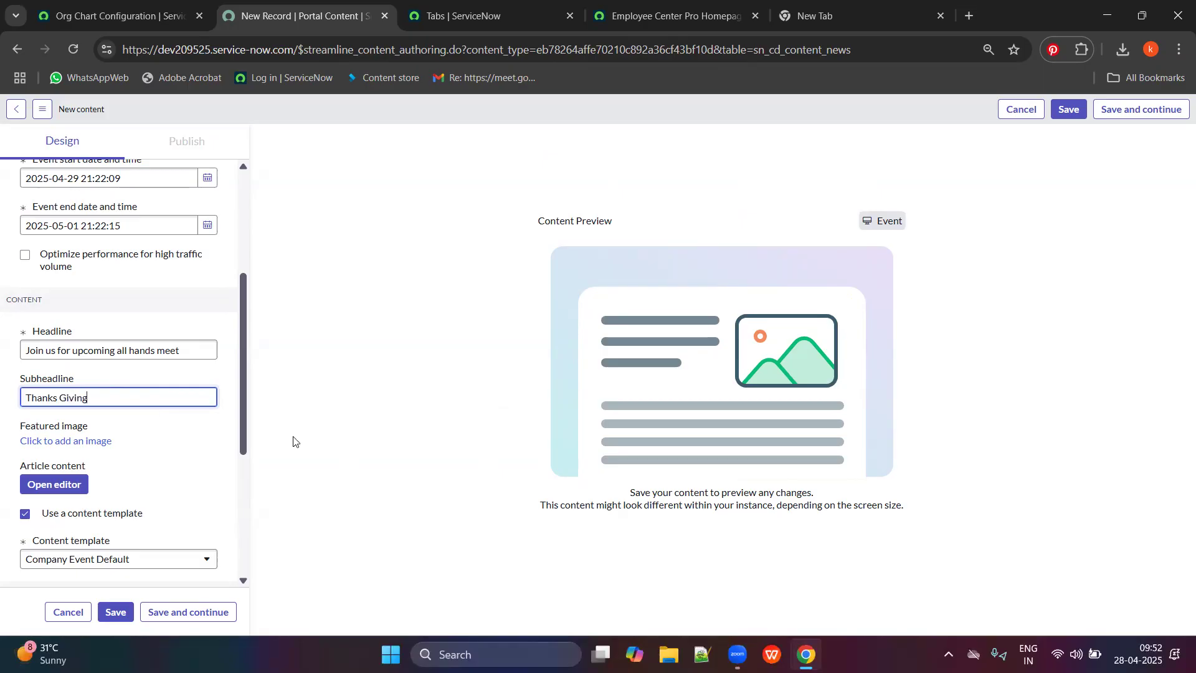
left_click(293, 442)
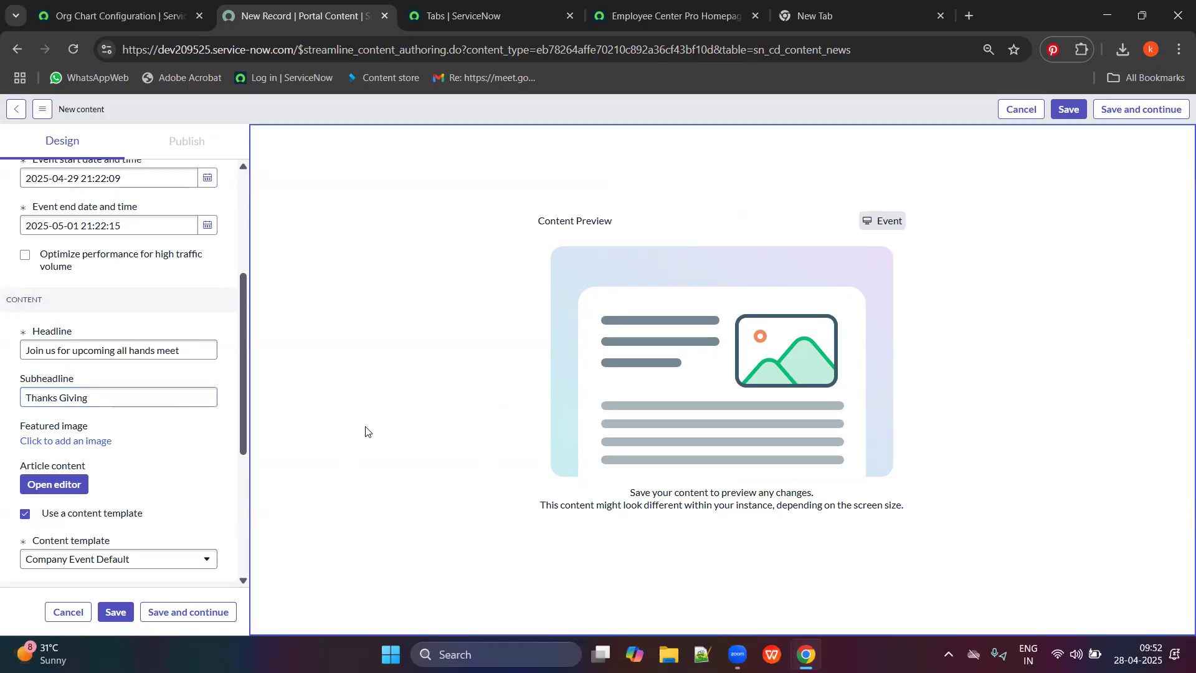
Search Google for 'employee all hands meet sample banner image' in the new tab.
left_click(823, 5)
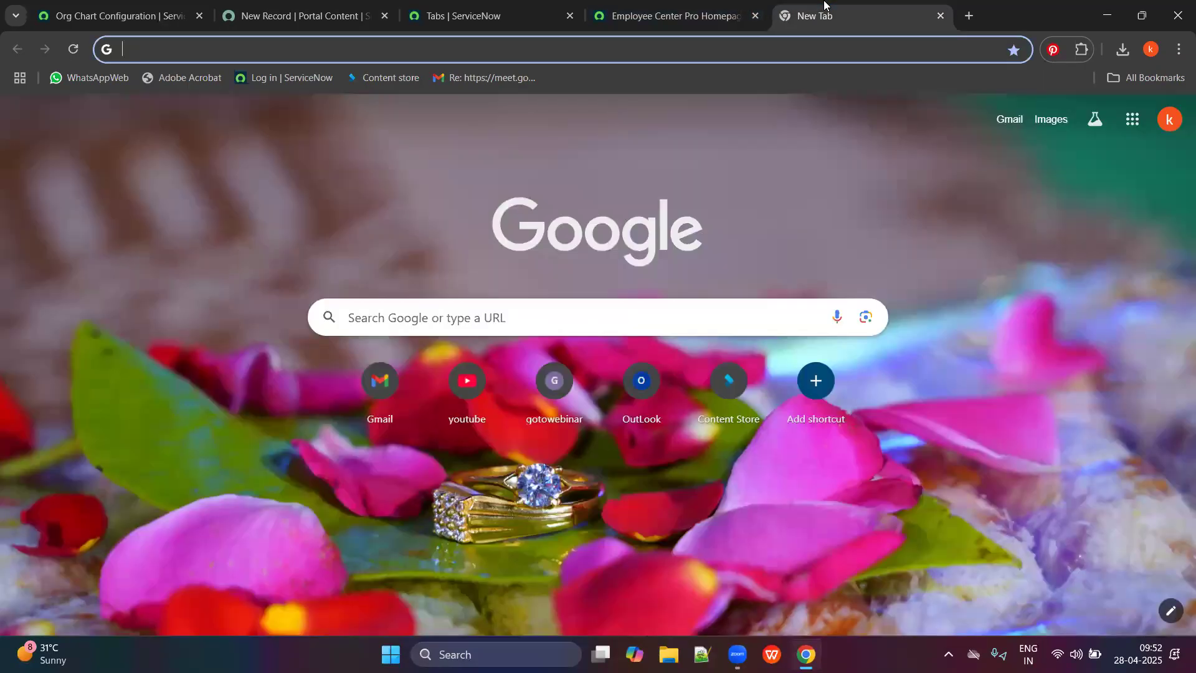
type("join us sample banner")
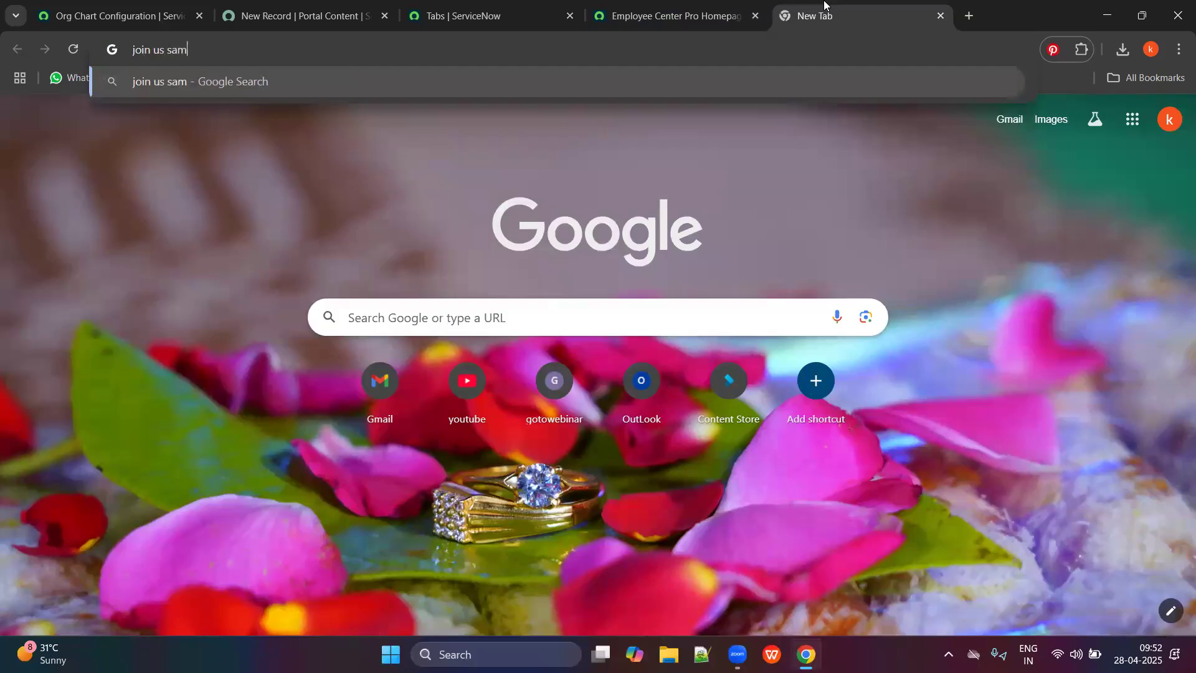
key("BackSpace")
key("BackSpace")
key("BackSpace")
key("BackSpace")
key("BackSpace")
key("BackSpace")
key("BackSpace")
key("BackSpace")
key("BackSpace")
key("BackSpace")
key("BackSpace")
key("BackSpace")
key("BackSpace")
key("BackSpace")
key("BackSpace")
key("BackSpace")
key("BackSpace")
key("BackSpace")
key("BackSpace")
key("BackSpace")
type("employe")
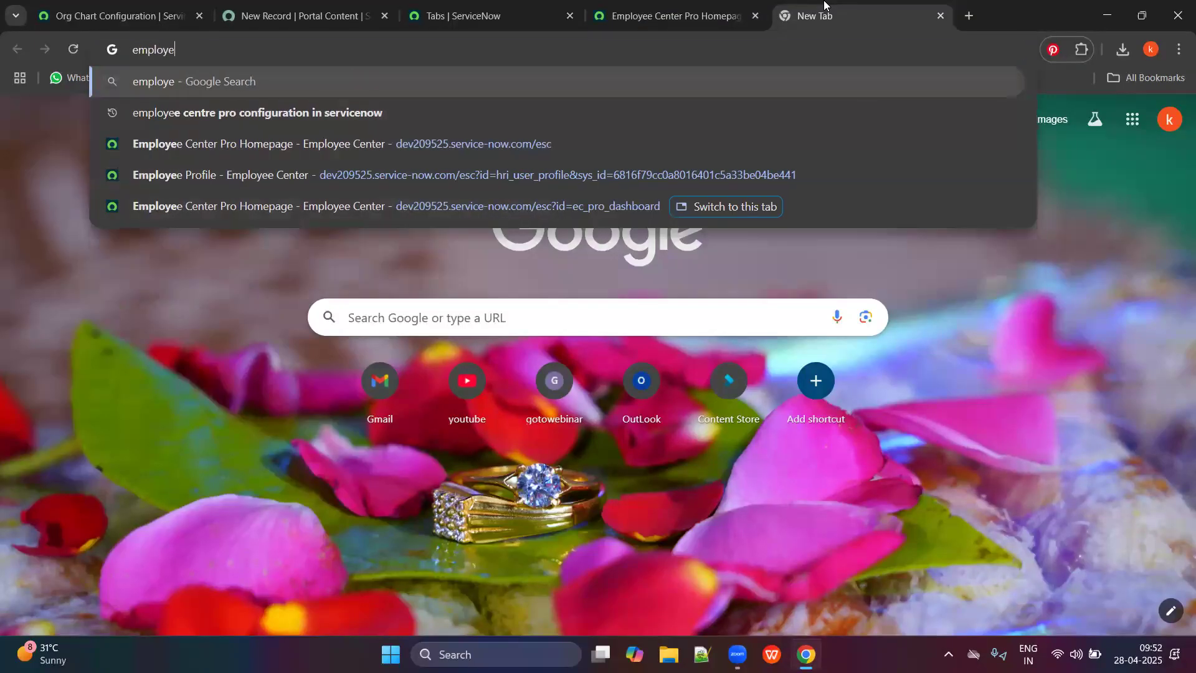
type("e all hands meet sample banner image")
key("Return")
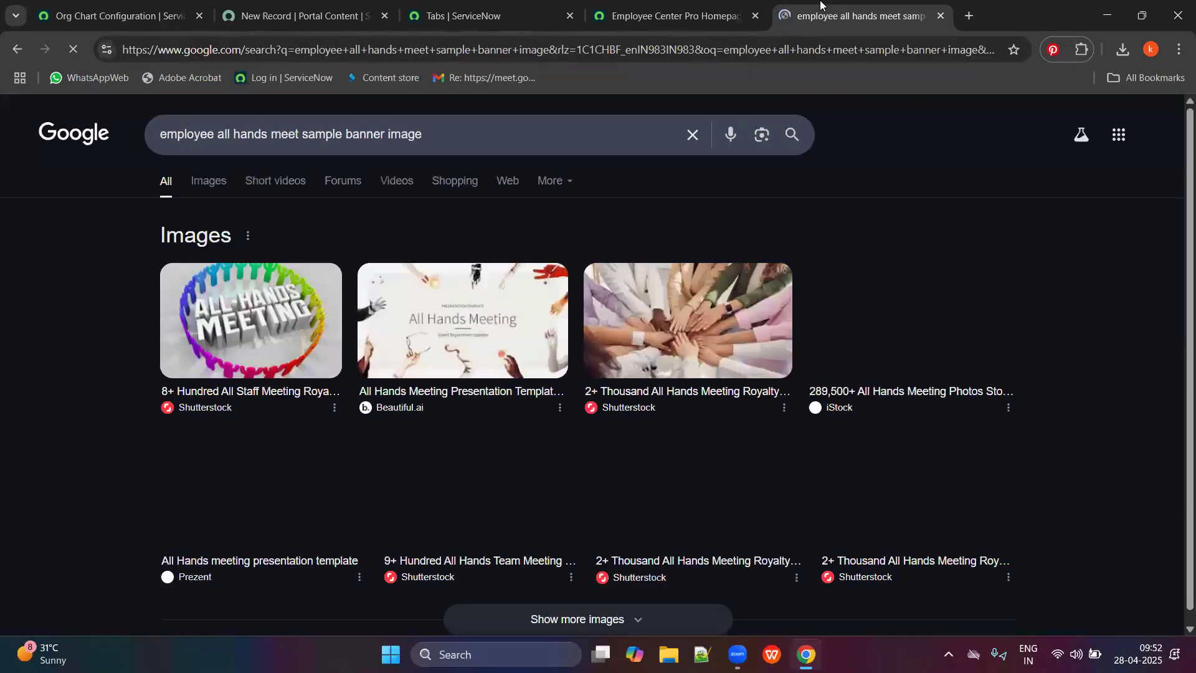
Preview the Beautiful.ai All Hands Meeting image and bring up its context menu.
left_click(497, 321)
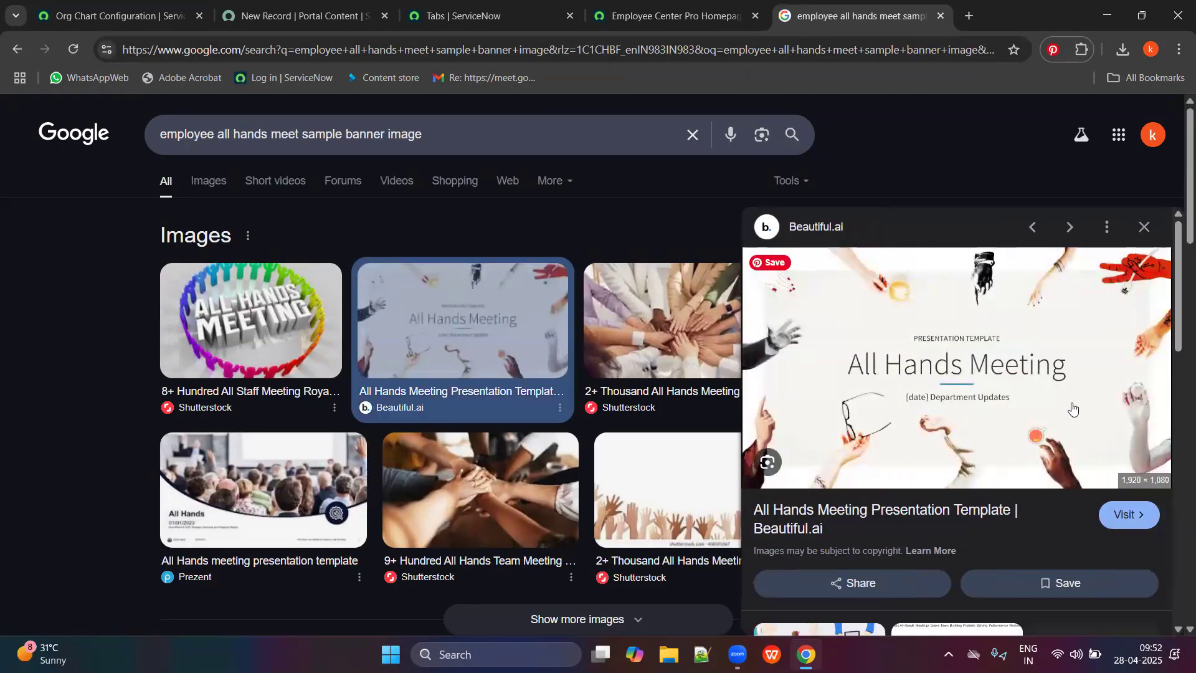
left_click(1108, 227)
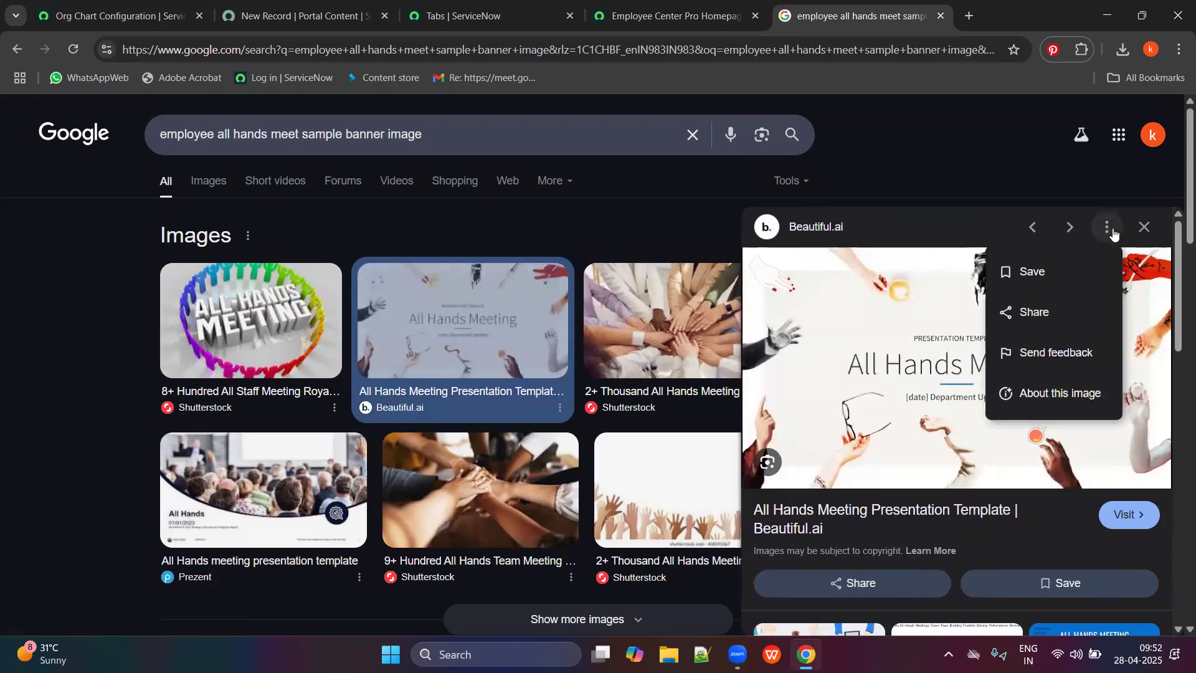
right_click(841, 299)
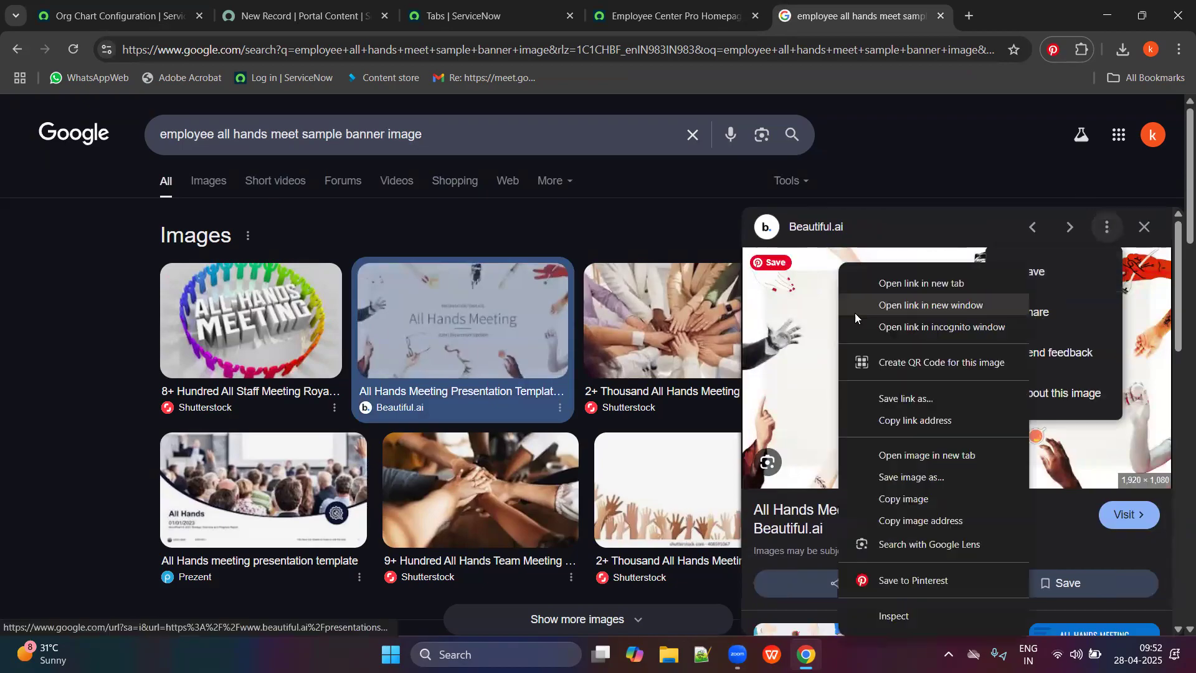
Start saving the banner image and trim the random code prefix from its file name.
left_click(908, 478)
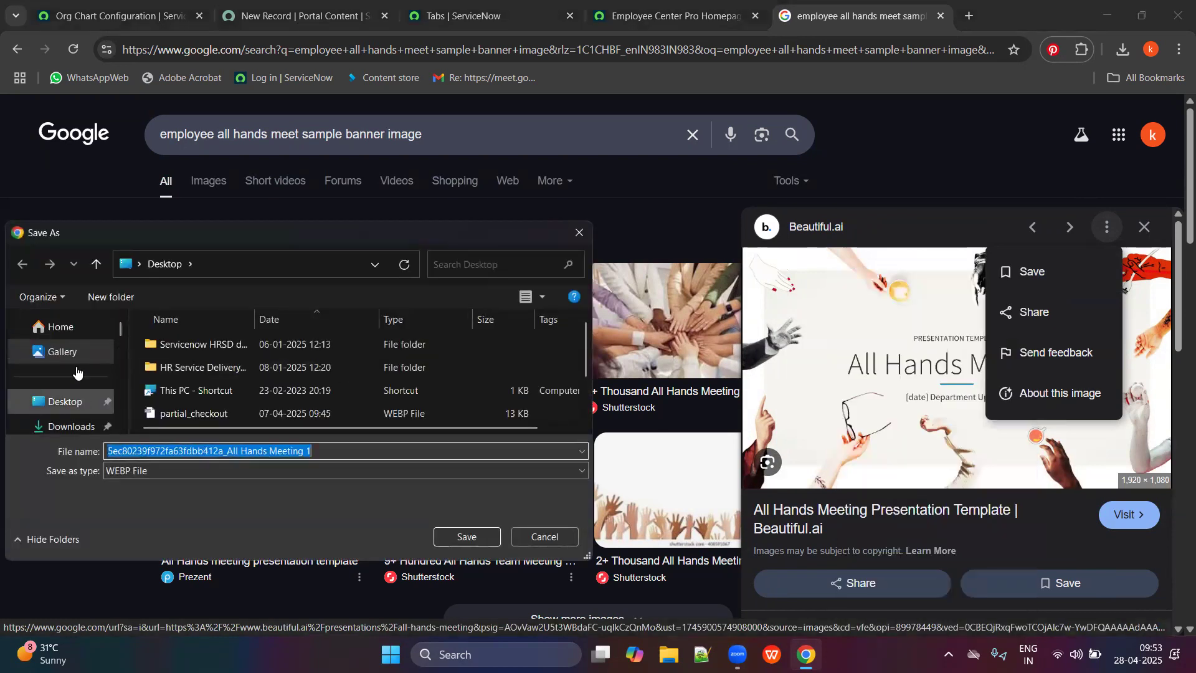
left_click(57, 405)
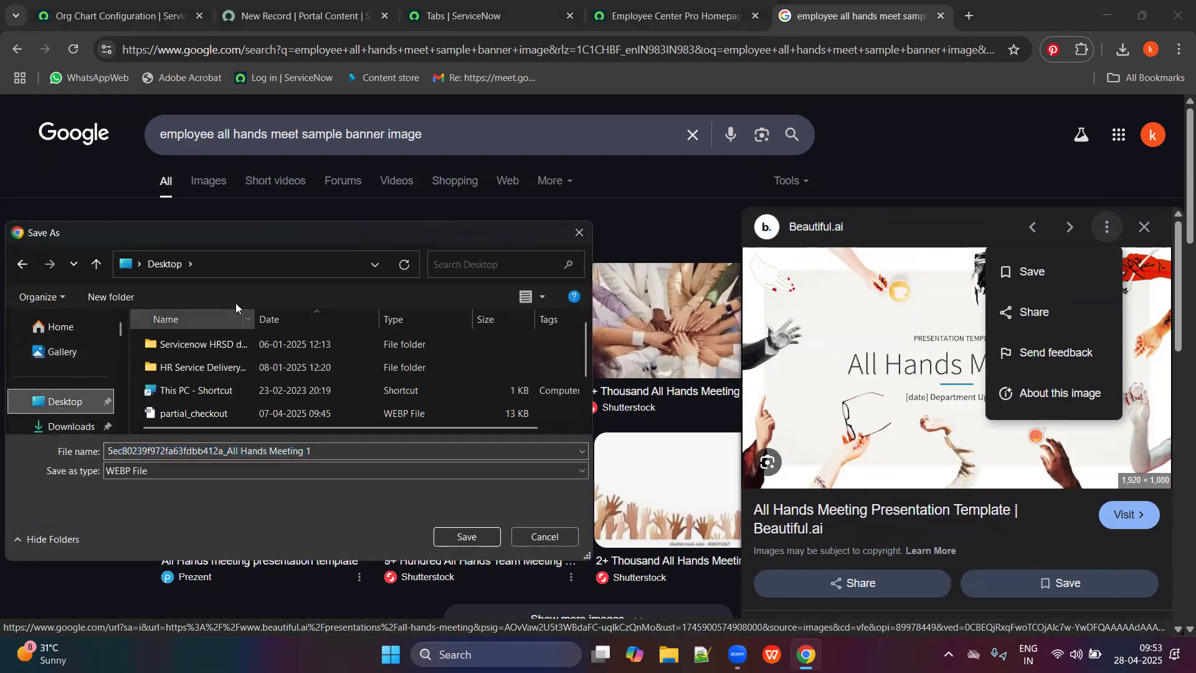
left_click(194, 451)
left_click(193, 449)
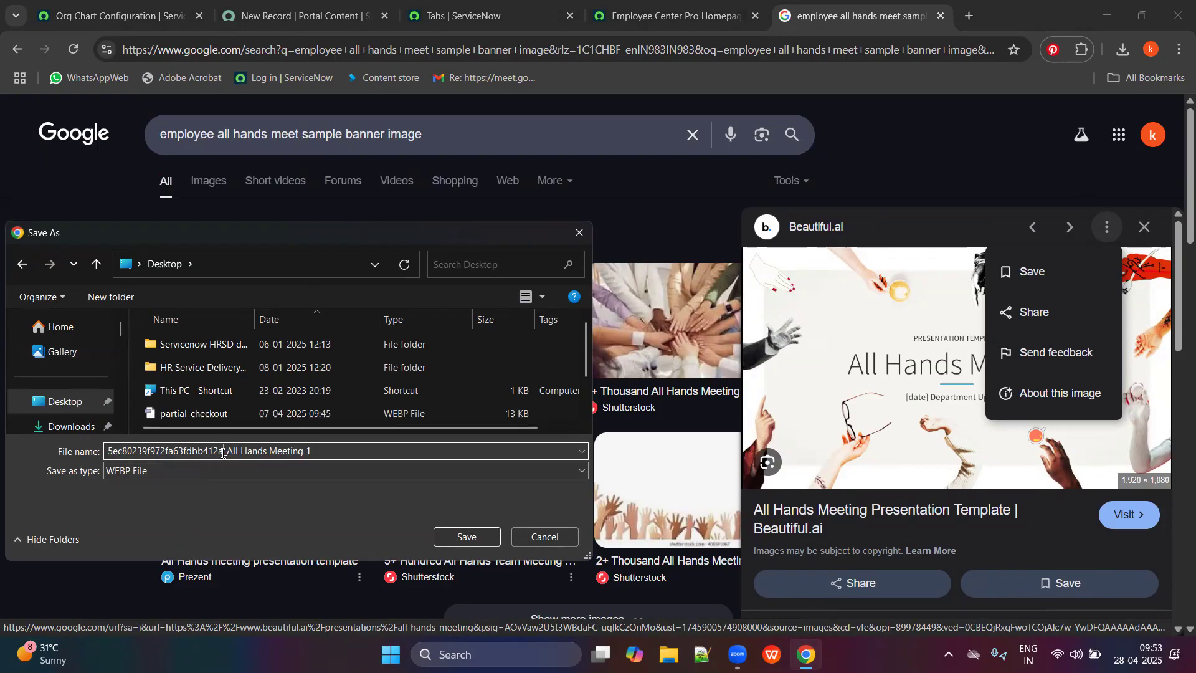
left_click_drag(223, 453, 91, 445)
key("BackSpace")
key("Delete")
Save the image into the Downloads folder as 'All Hands Meeting 1'.
left_click(52, 405)
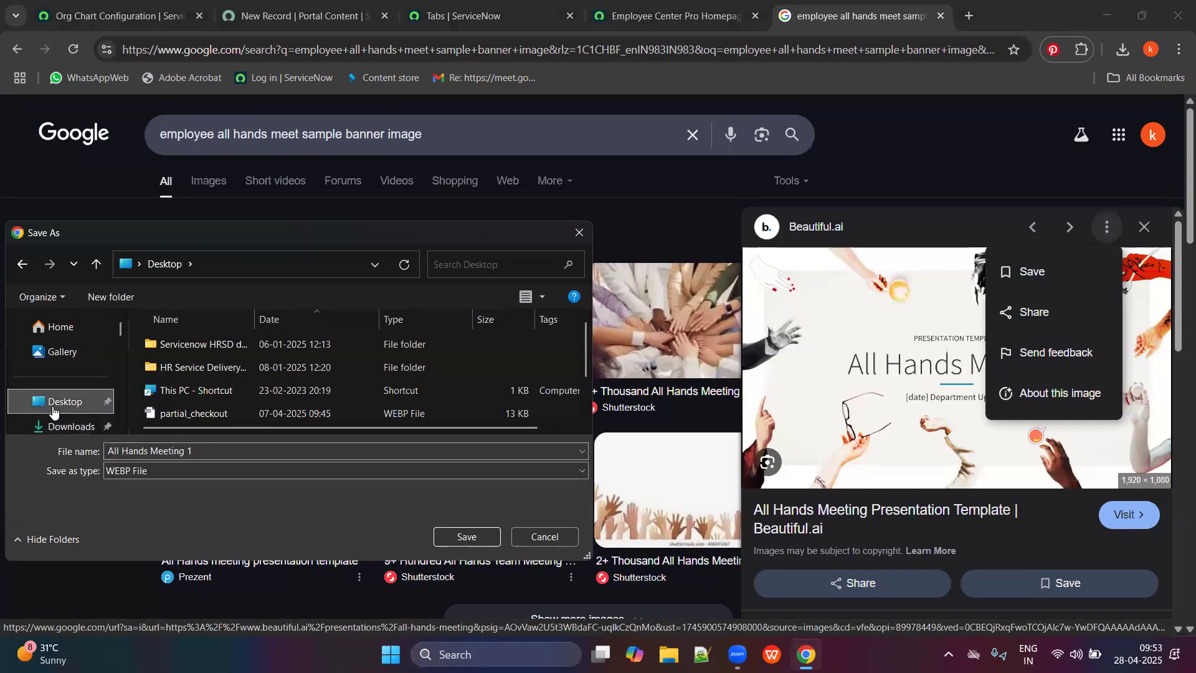
left_click(375, 264)
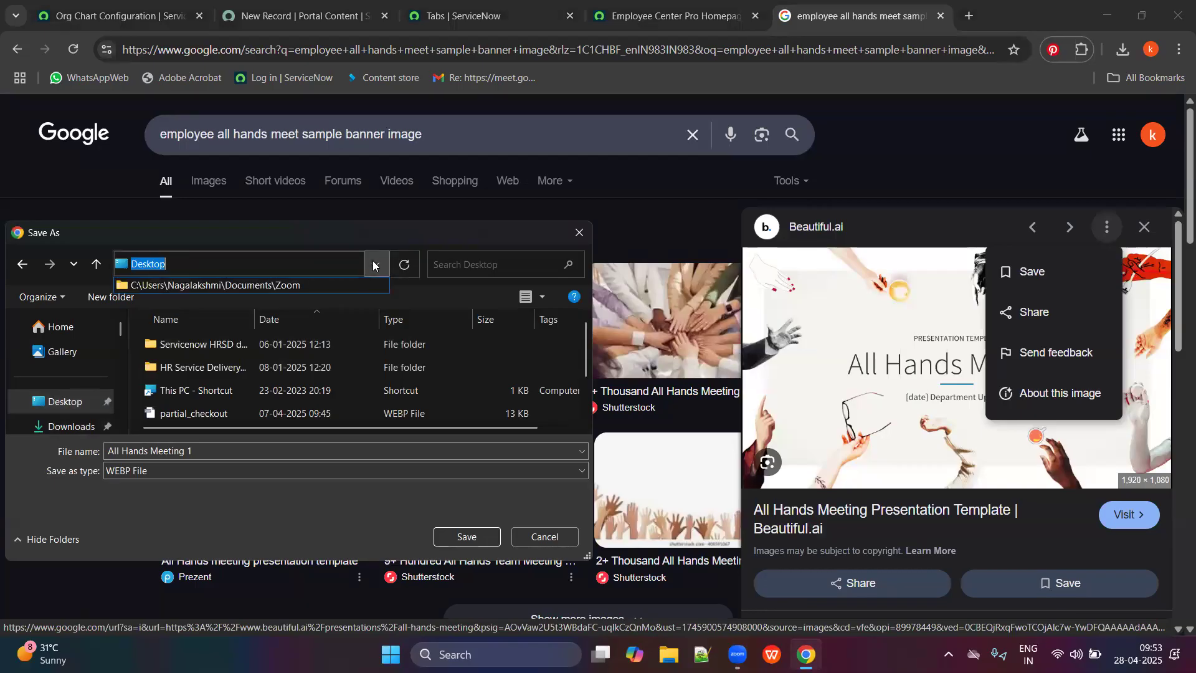
left_click(375, 265)
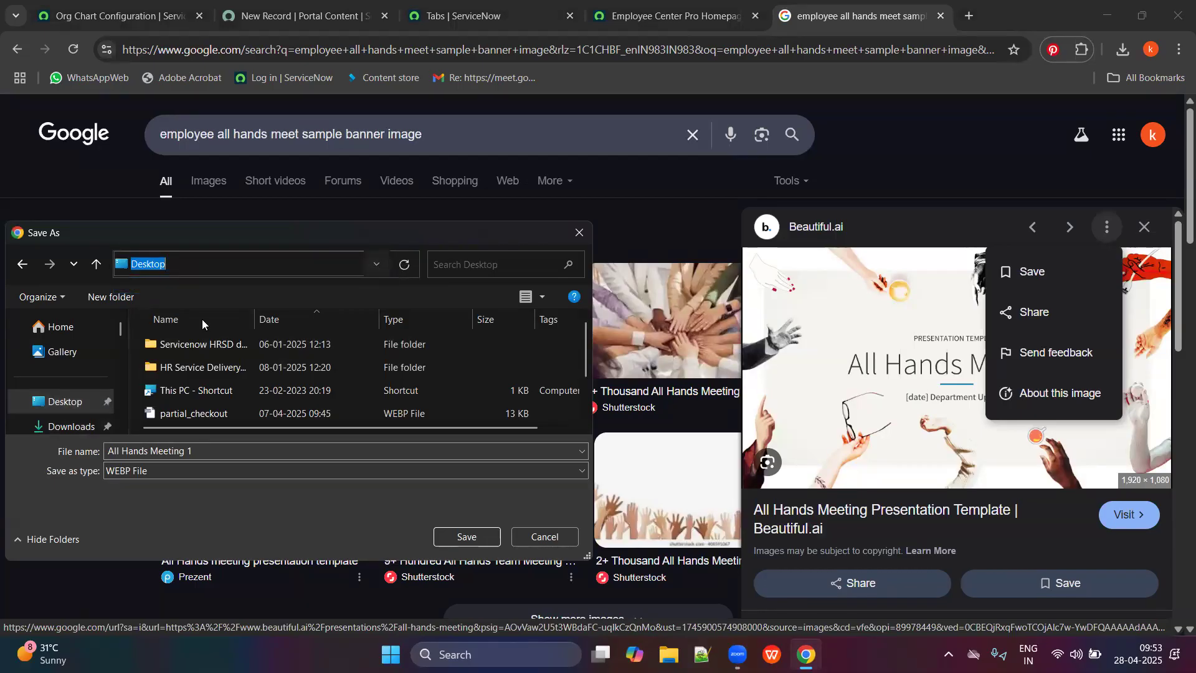
scroll(97, 403, "down", 3)
scroll(83, 403, "up", 3)
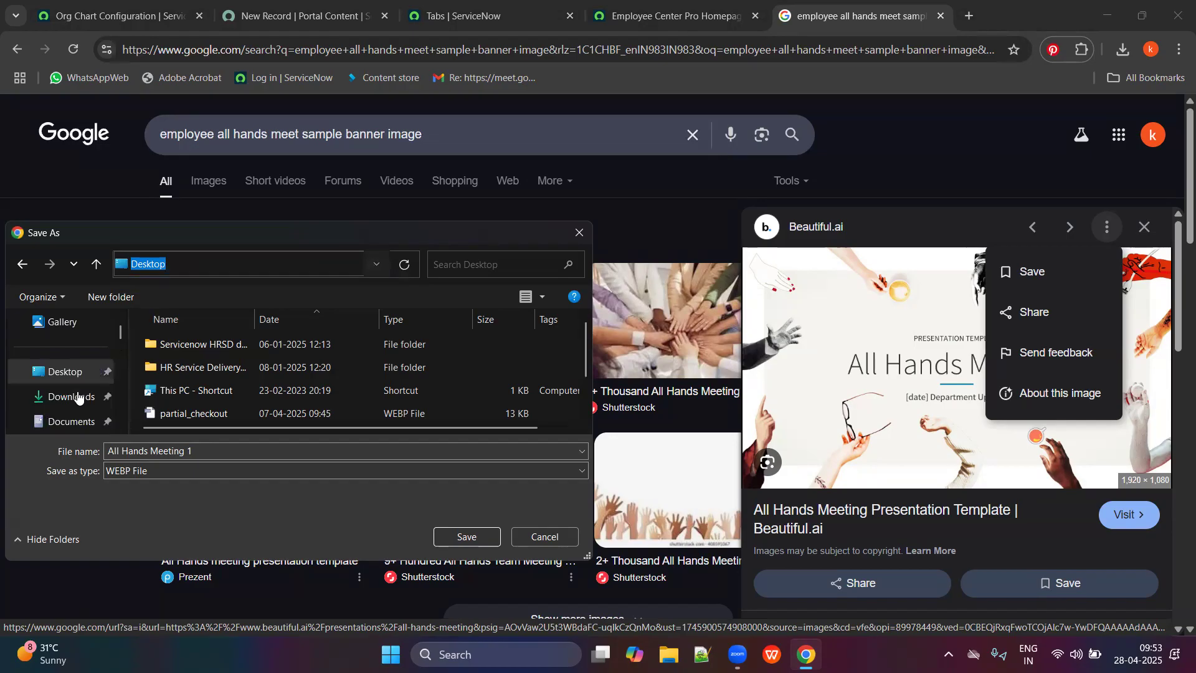
left_click(78, 397)
left_click(369, 258)
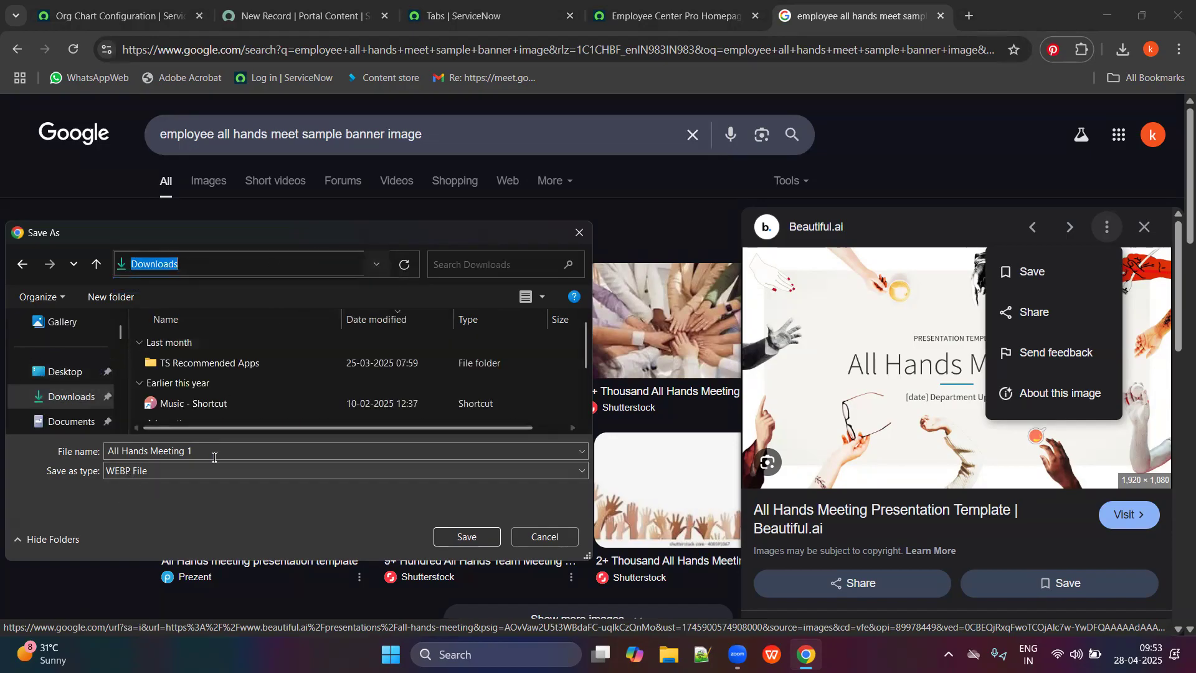
left_click(465, 539)
Return to the new event form and open the featured image upload page.
left_click(670, 5)
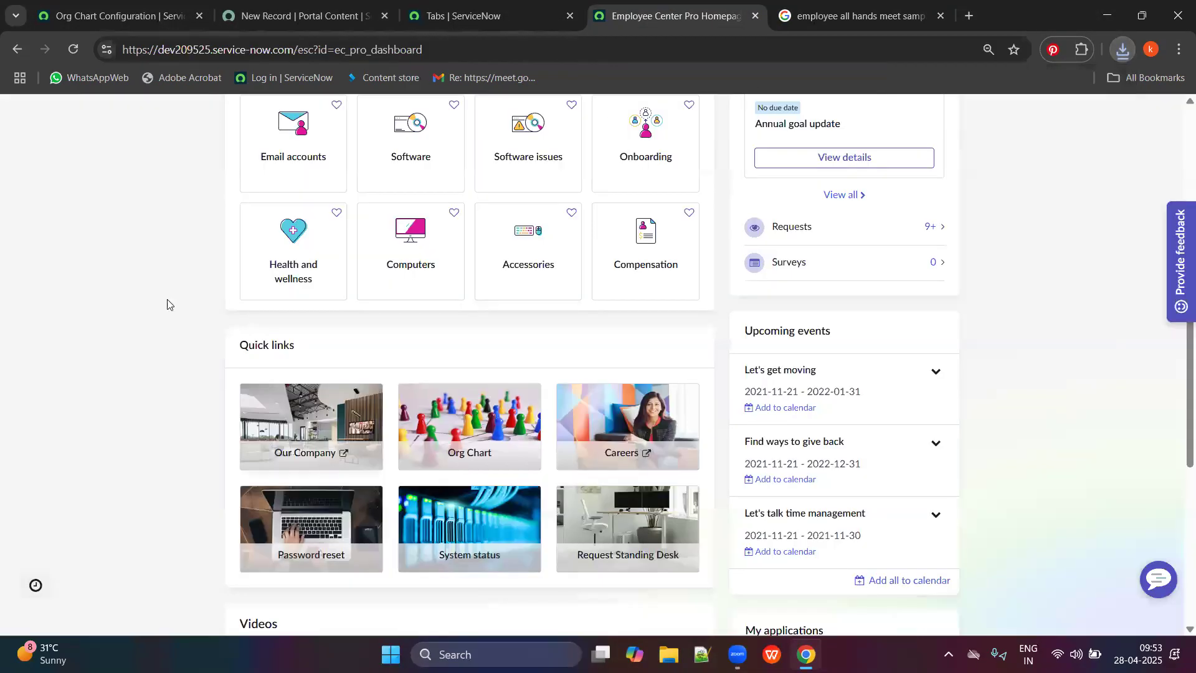
left_click(521, 7)
left_click(367, 8)
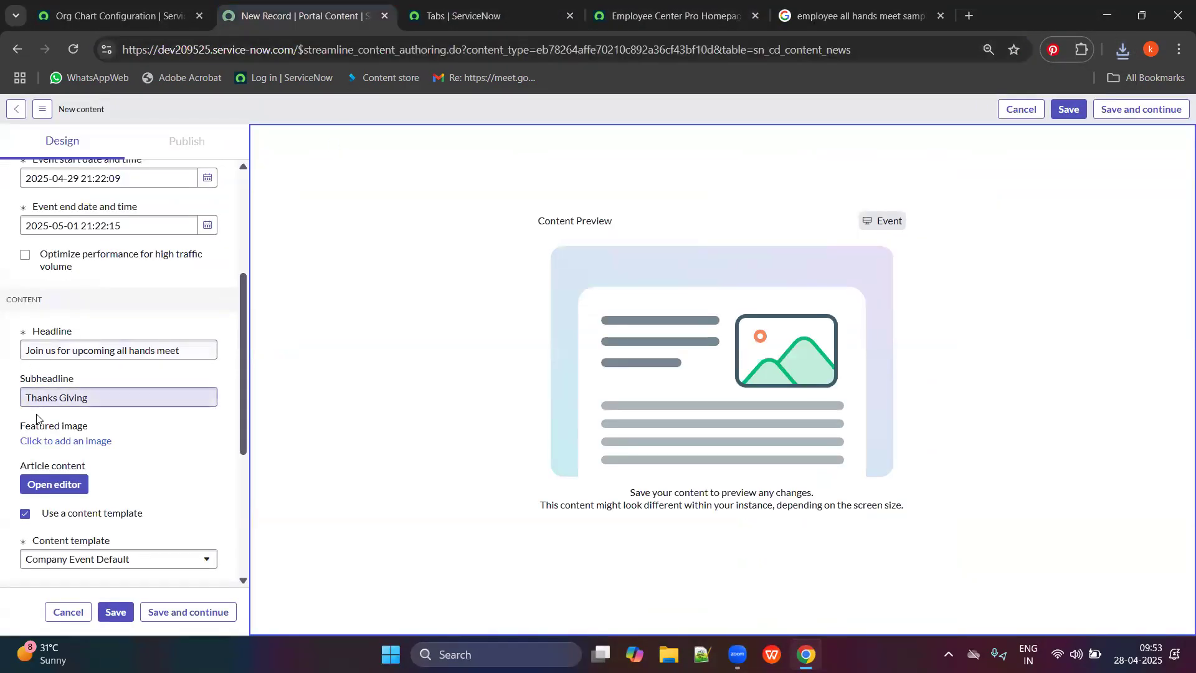
scroll(103, 508, "down", 2)
scroll(121, 517, "down", 2)
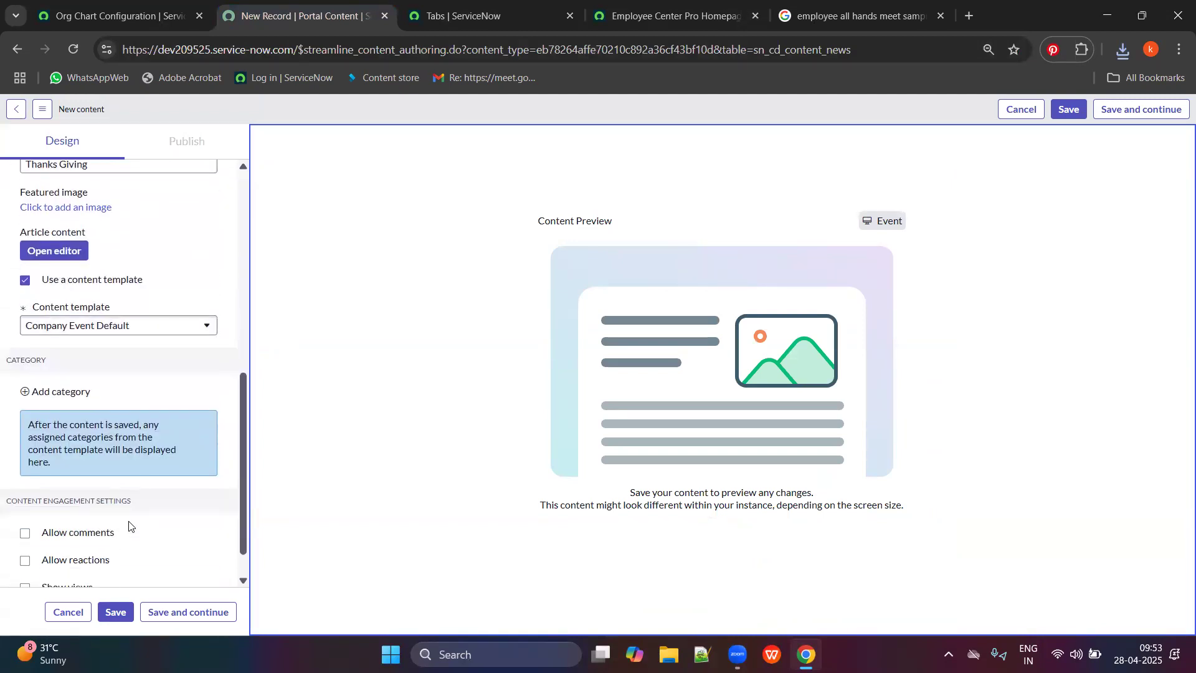
scroll(105, 486, "up", 2)
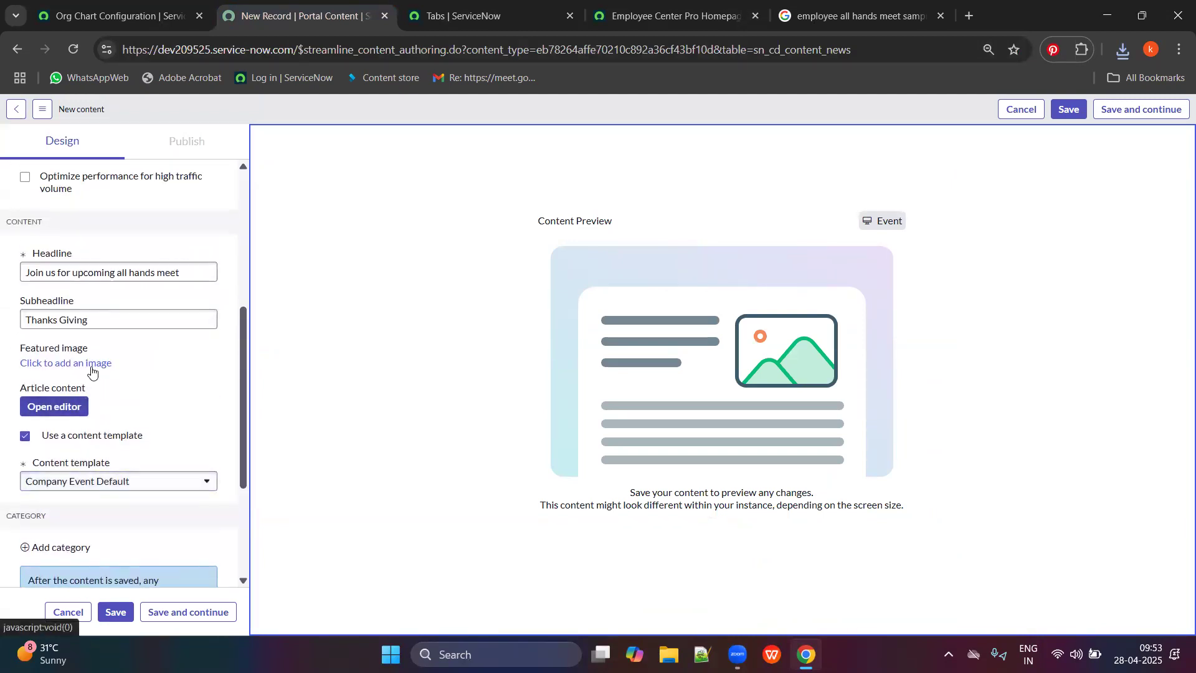
left_click(88, 364)
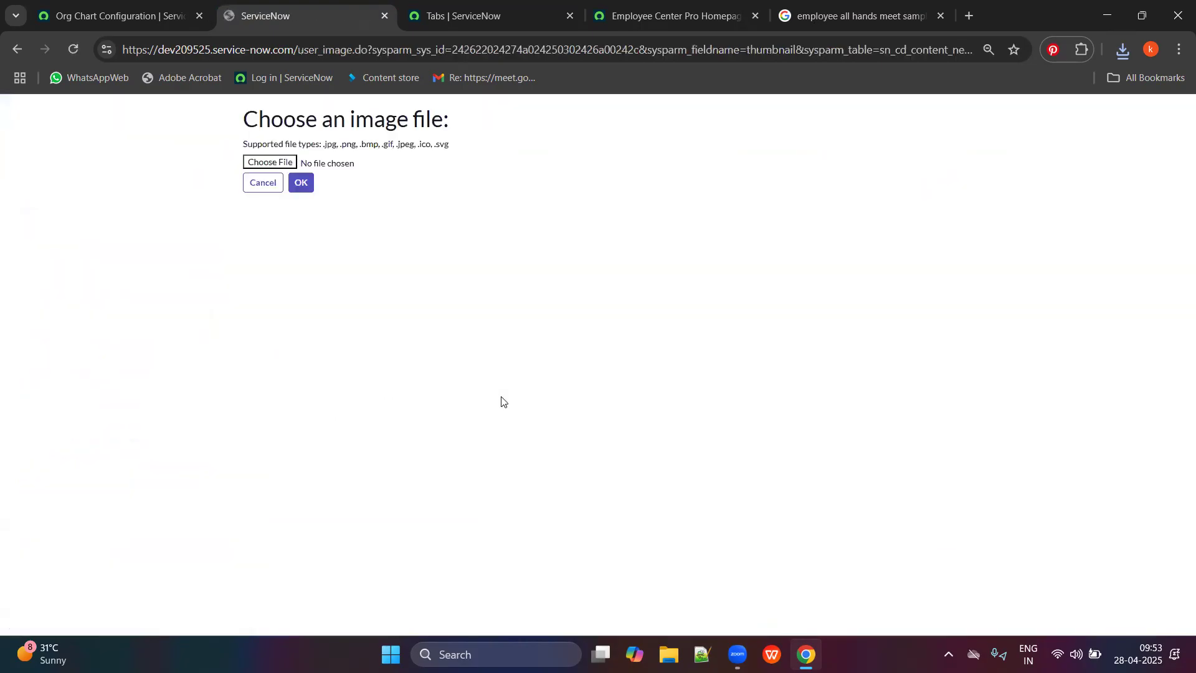
Browse and sort the Downloads folder in the file picker, then close it without choosing a file.
left_click(268, 163)
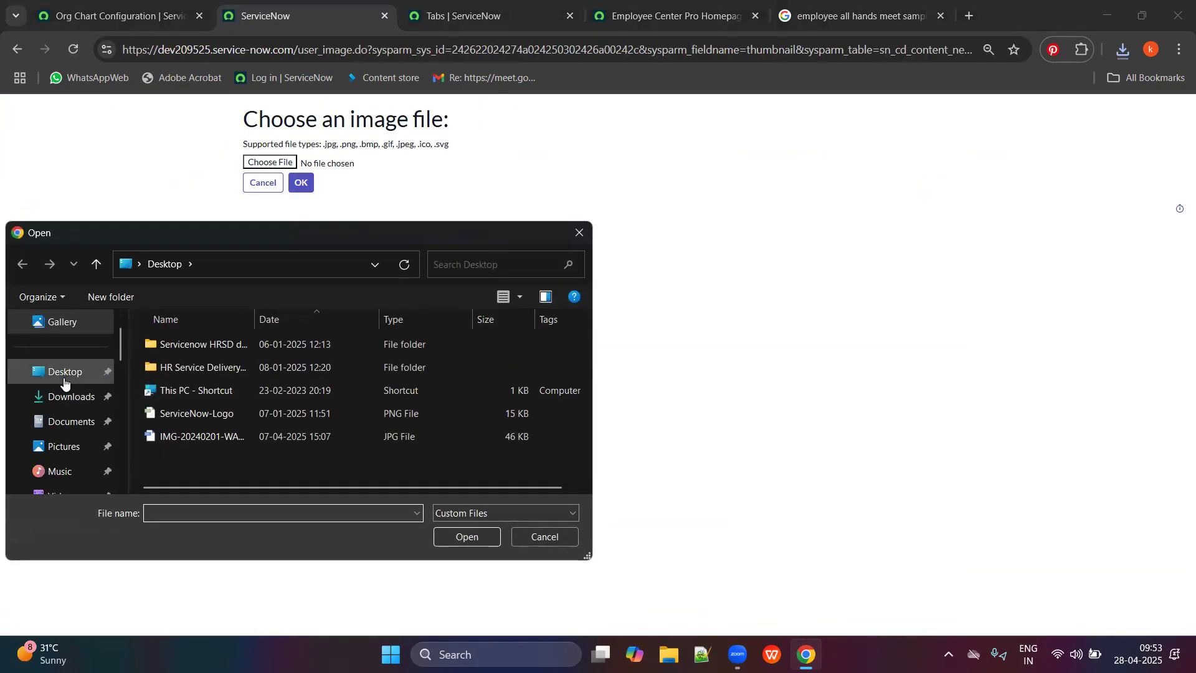
left_click(70, 397)
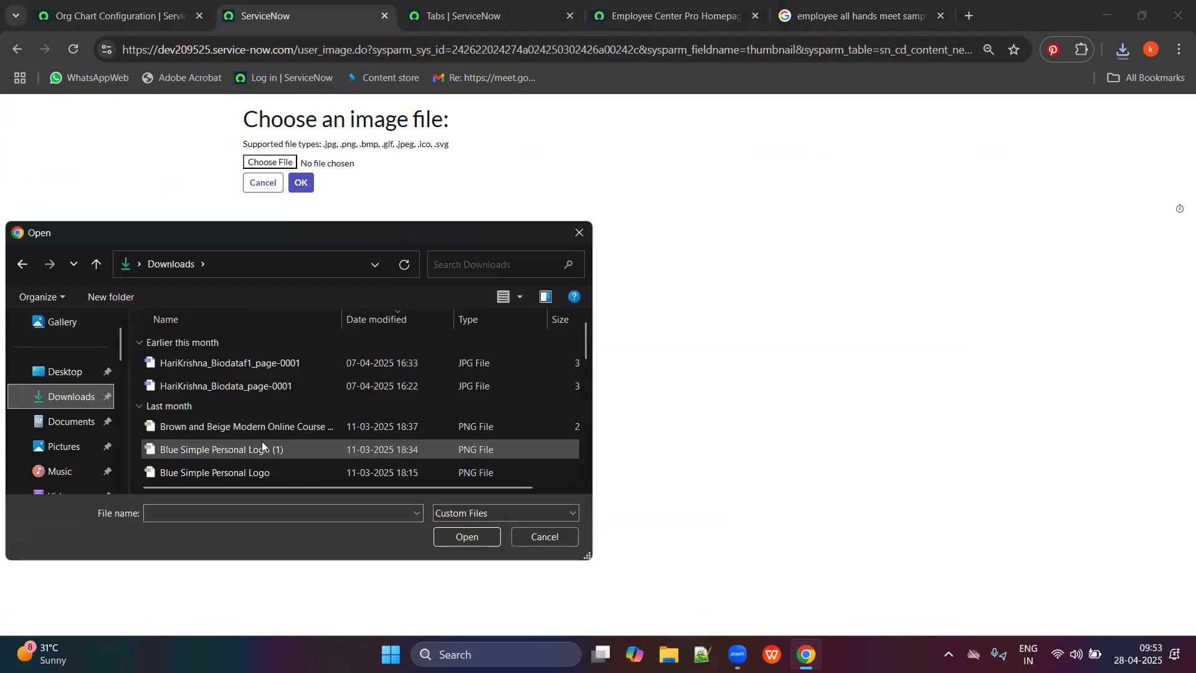
left_click(380, 320)
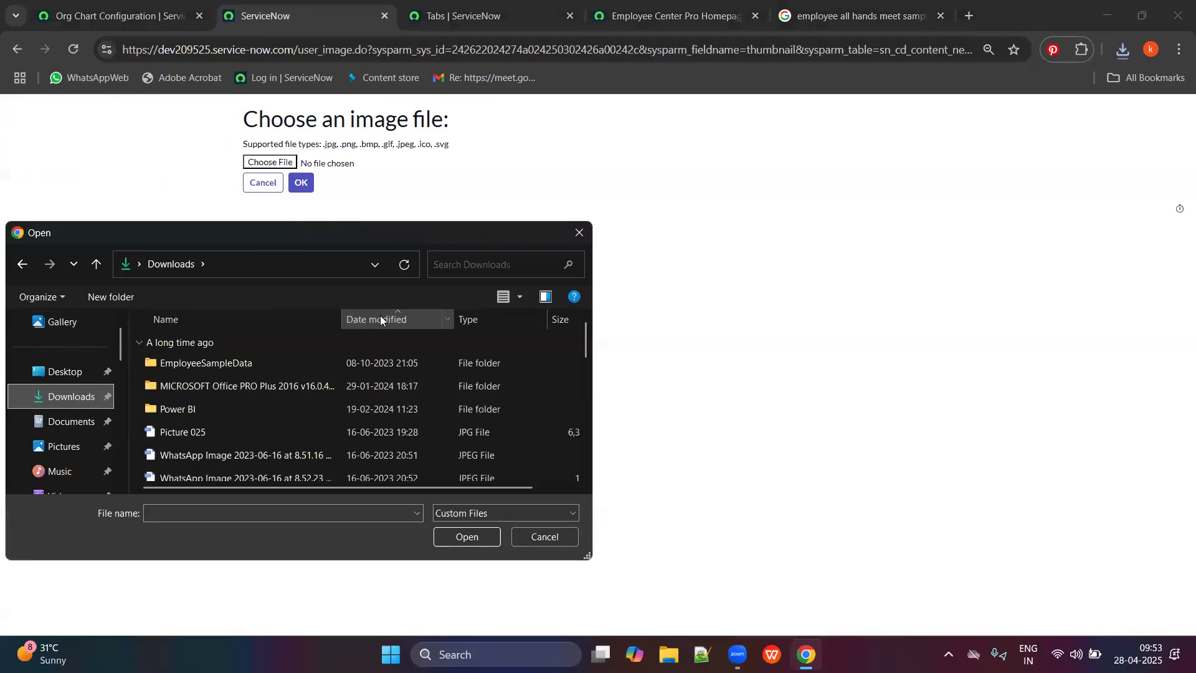
left_click(380, 319)
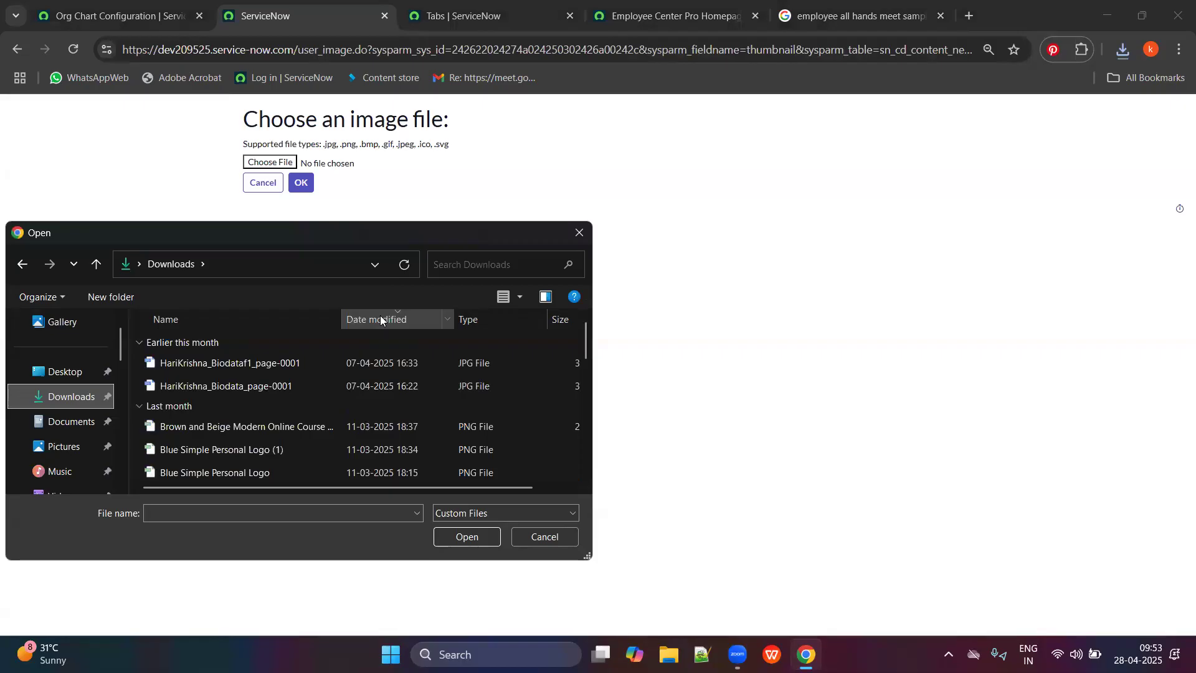
scroll(245, 432, "down", 1)
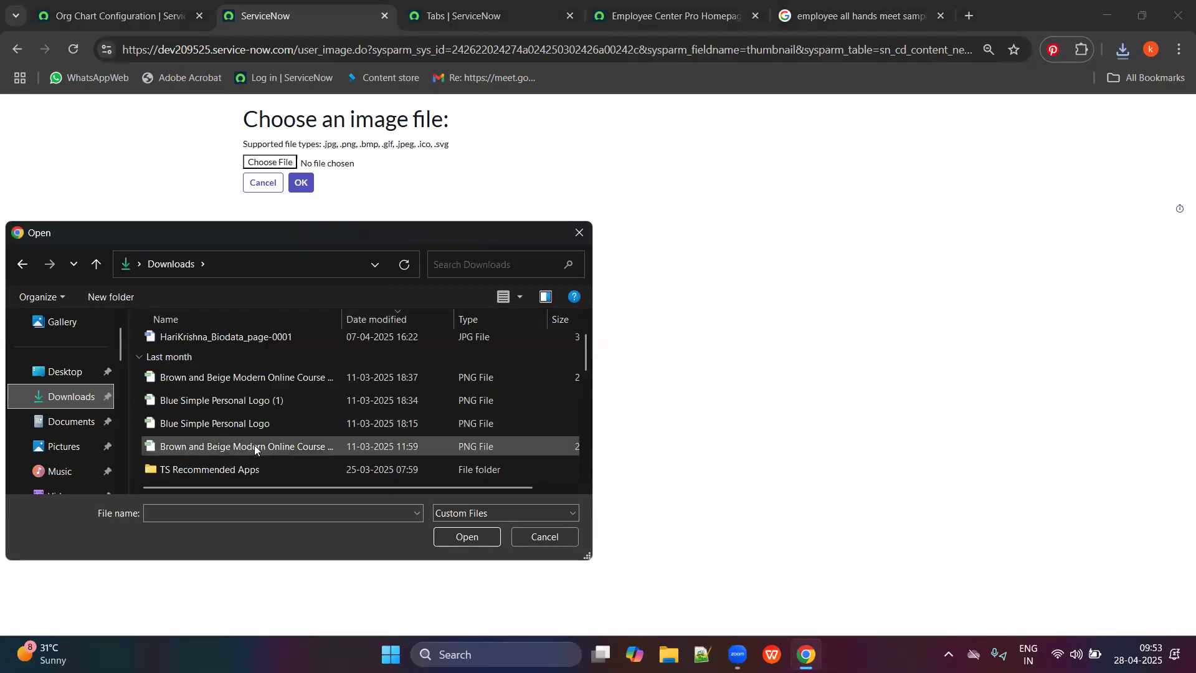
scroll(255, 445, "up", 1)
left_click(526, 263)
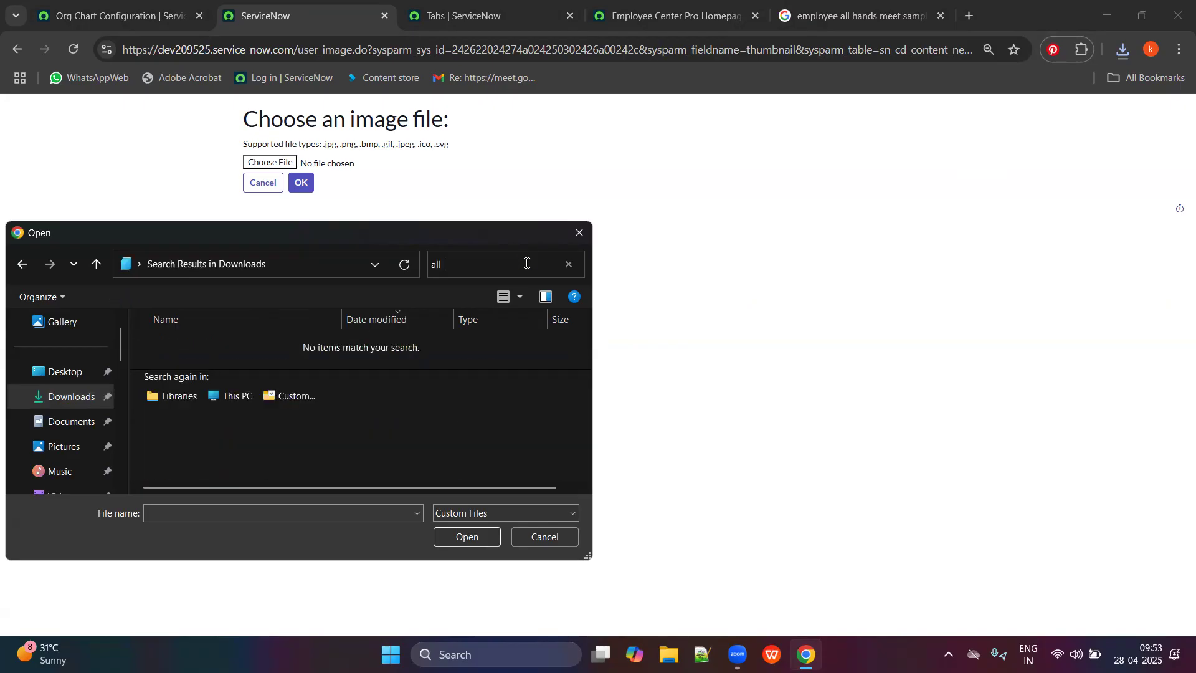
key("BackSpace")
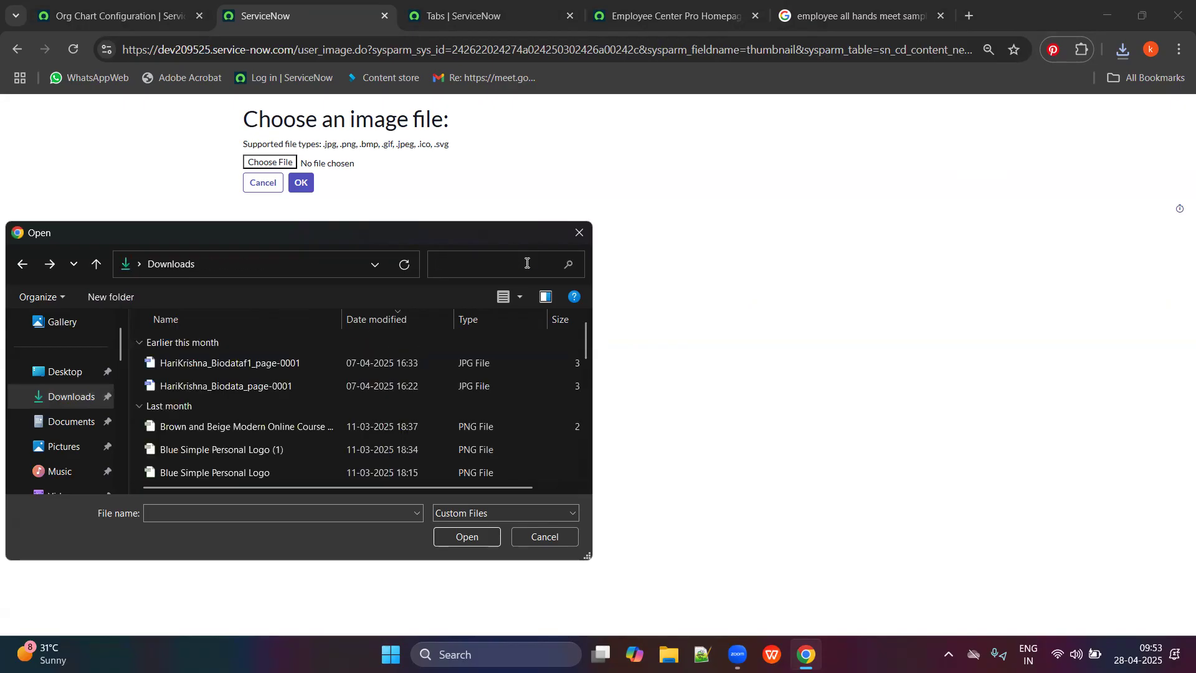
left_click(578, 233)
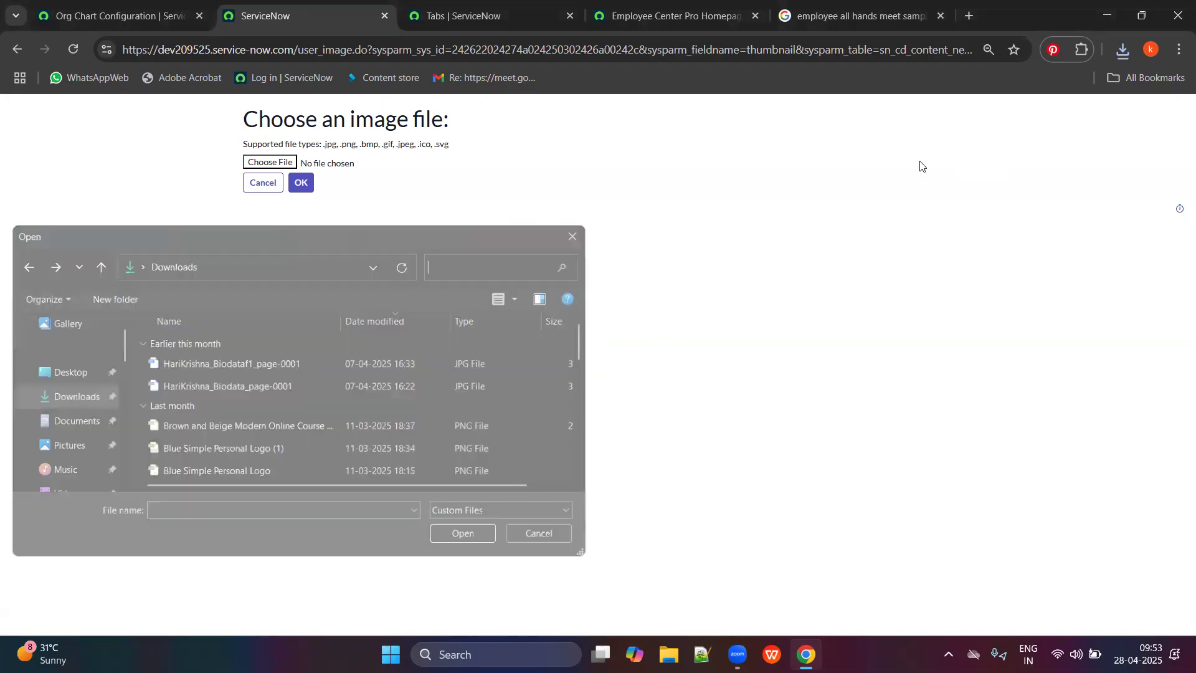
left_click(1121, 56)
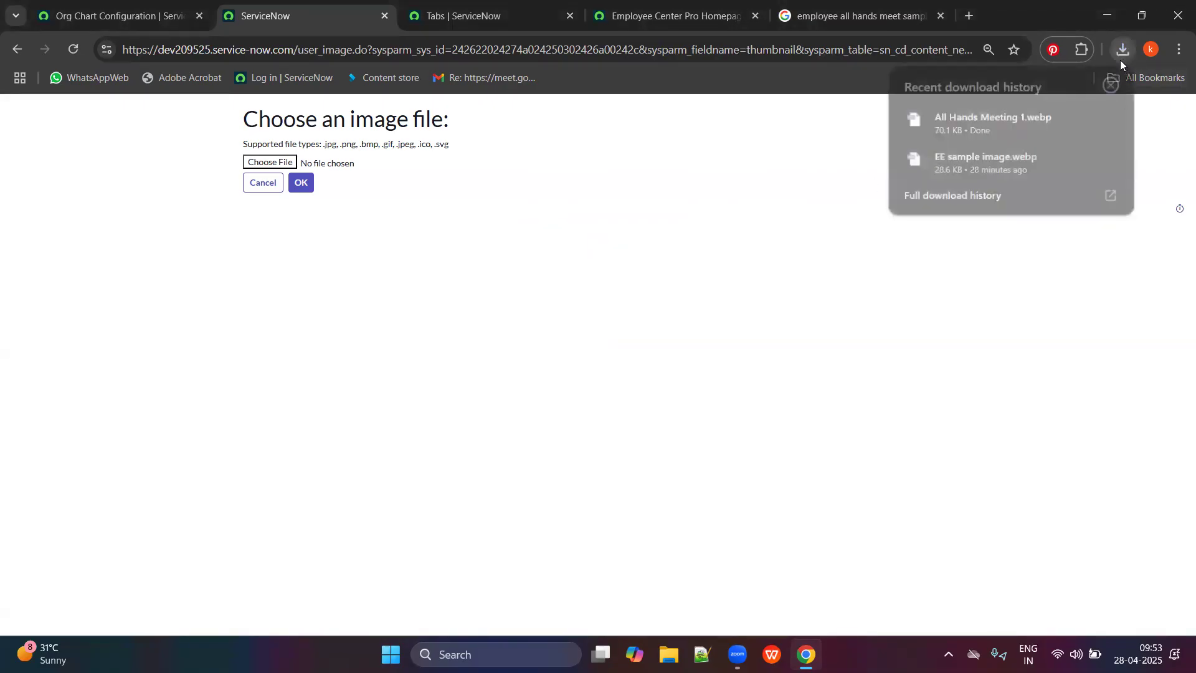
left_click(986, 125)
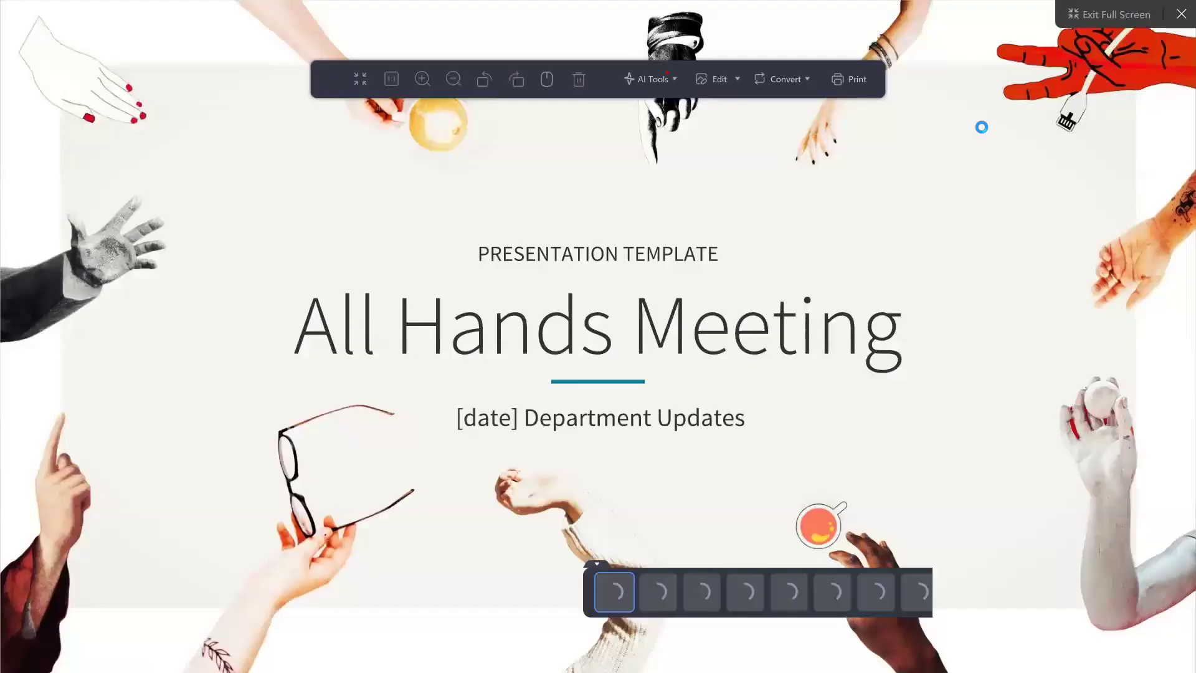
key("Escape")
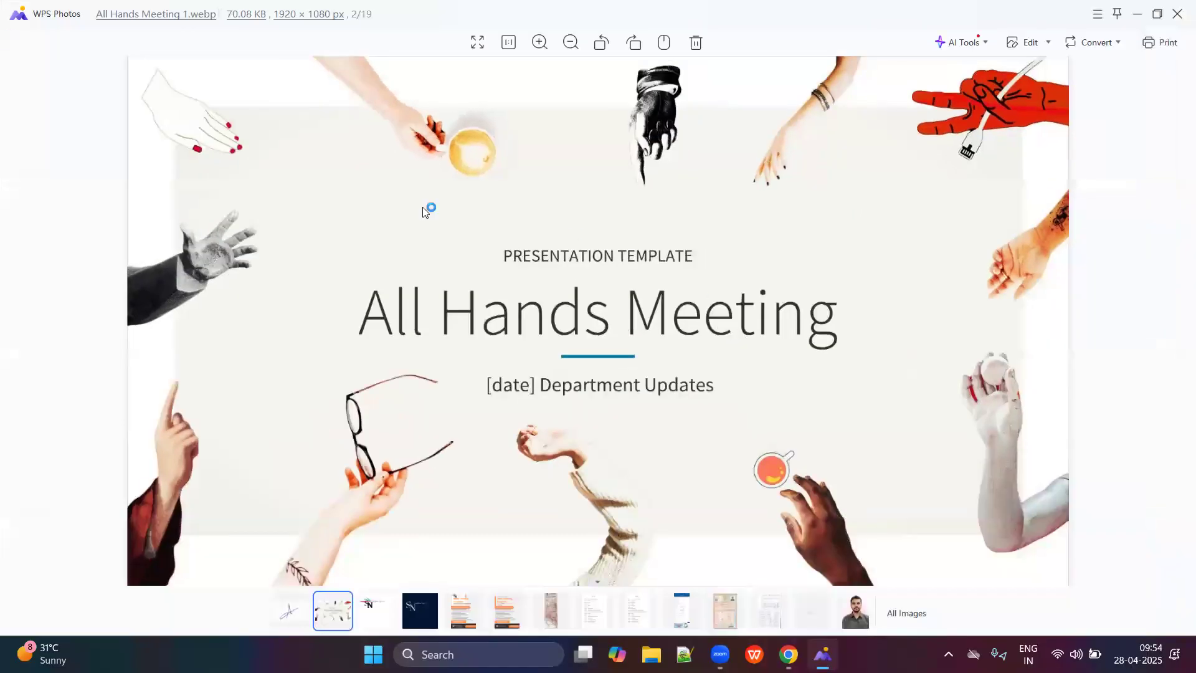
key("Escape")
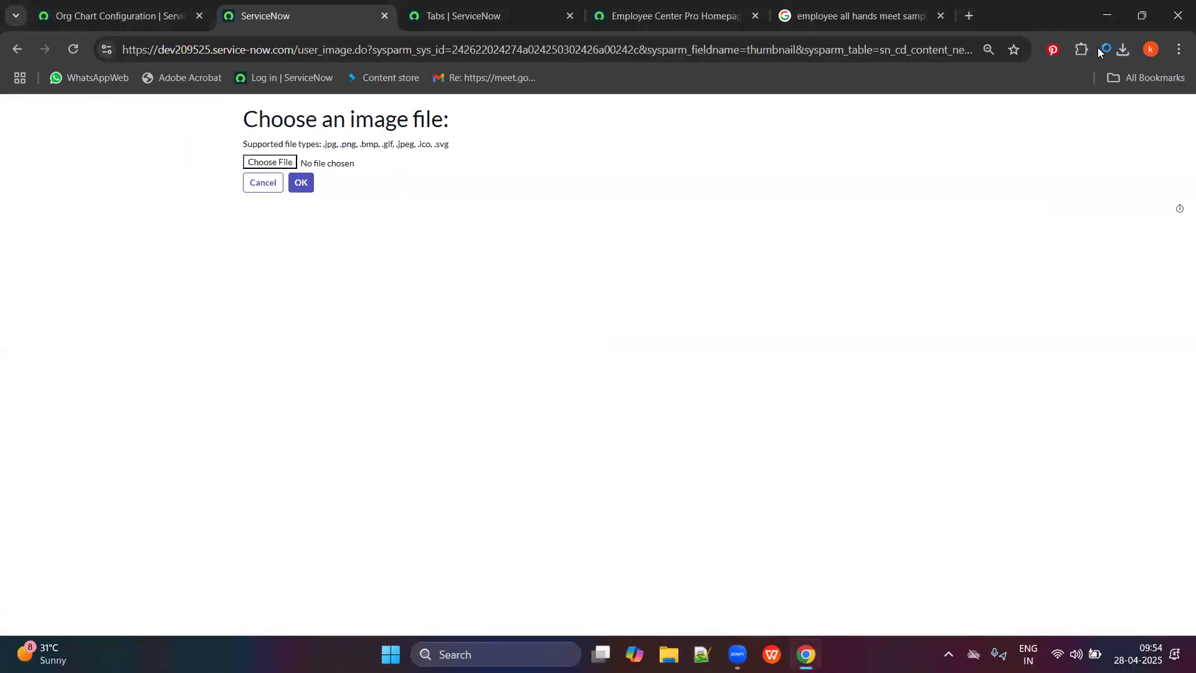
left_click(1124, 50)
left_click(1085, 117)
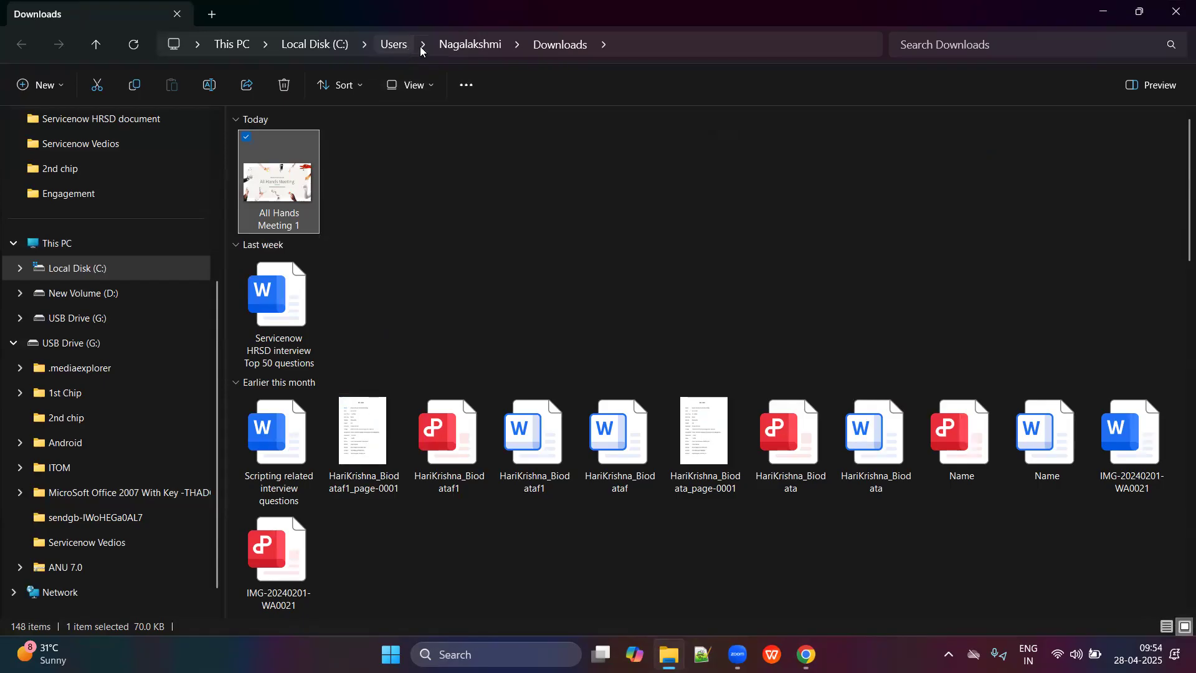
key("alt+Tab")
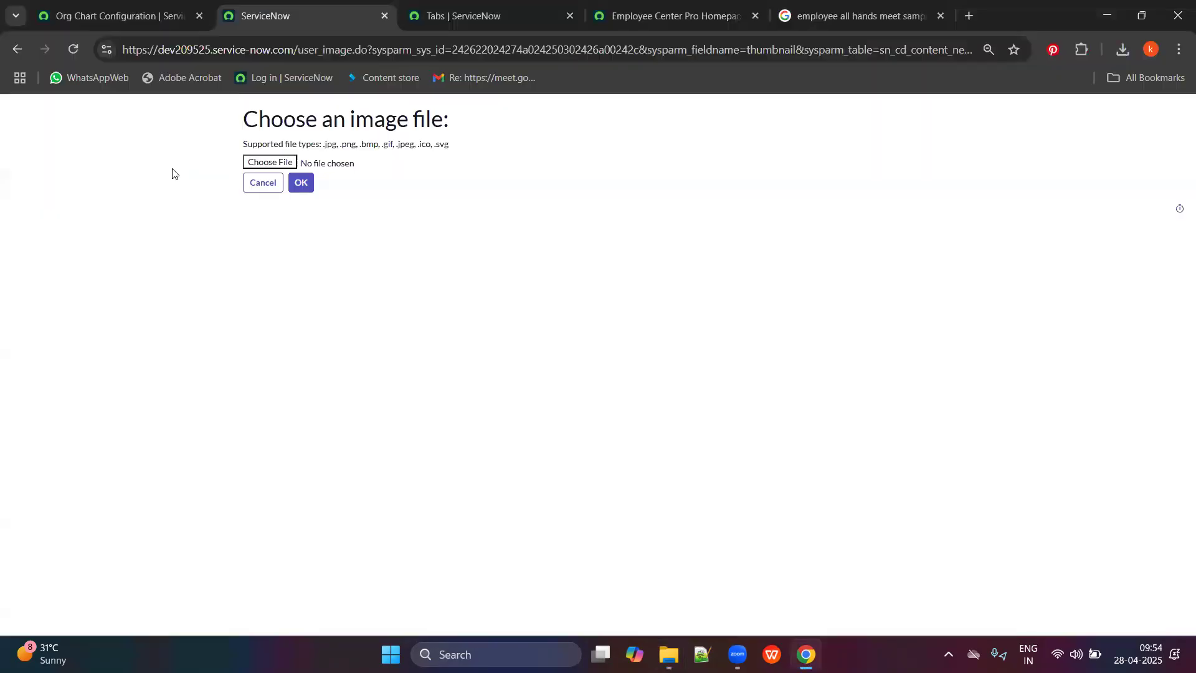
Reopen the file picker and browse the Downloads folder sorted oldest first.
left_click(256, 164)
scroll(67, 364, "down", 2)
scroll(56, 405, "down", 2)
scroll(59, 386, "up", 5)
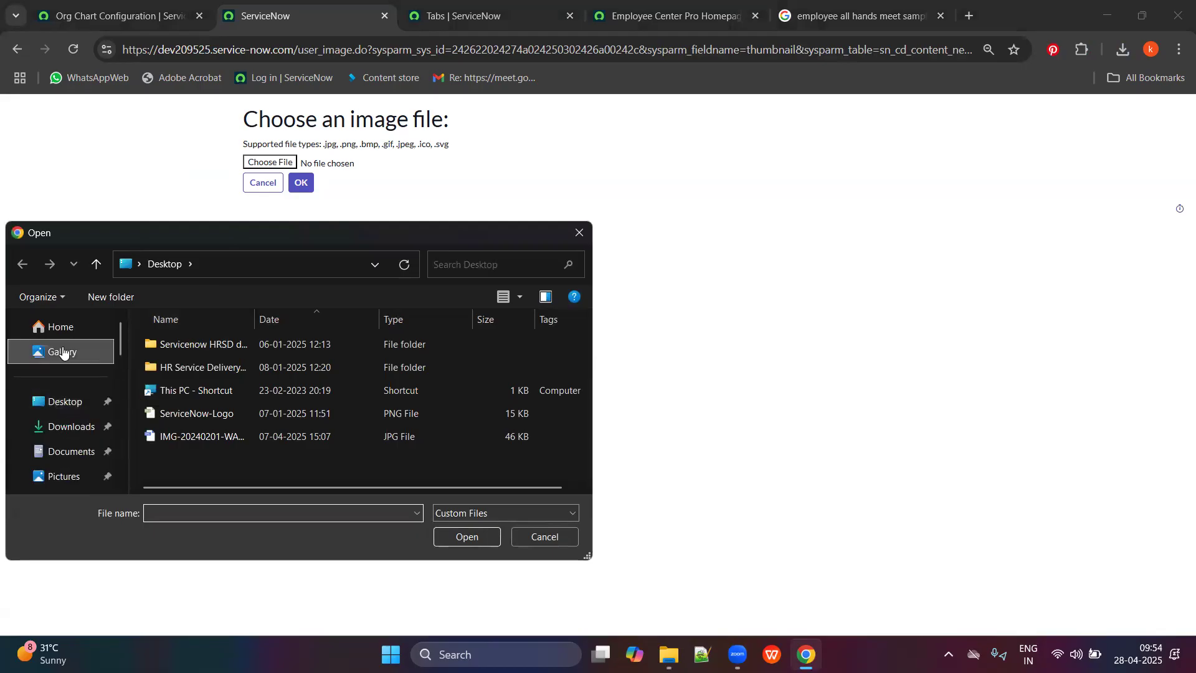
left_click(70, 423)
scroll(259, 413, "down", 5)
scroll(258, 410, "up", 5)
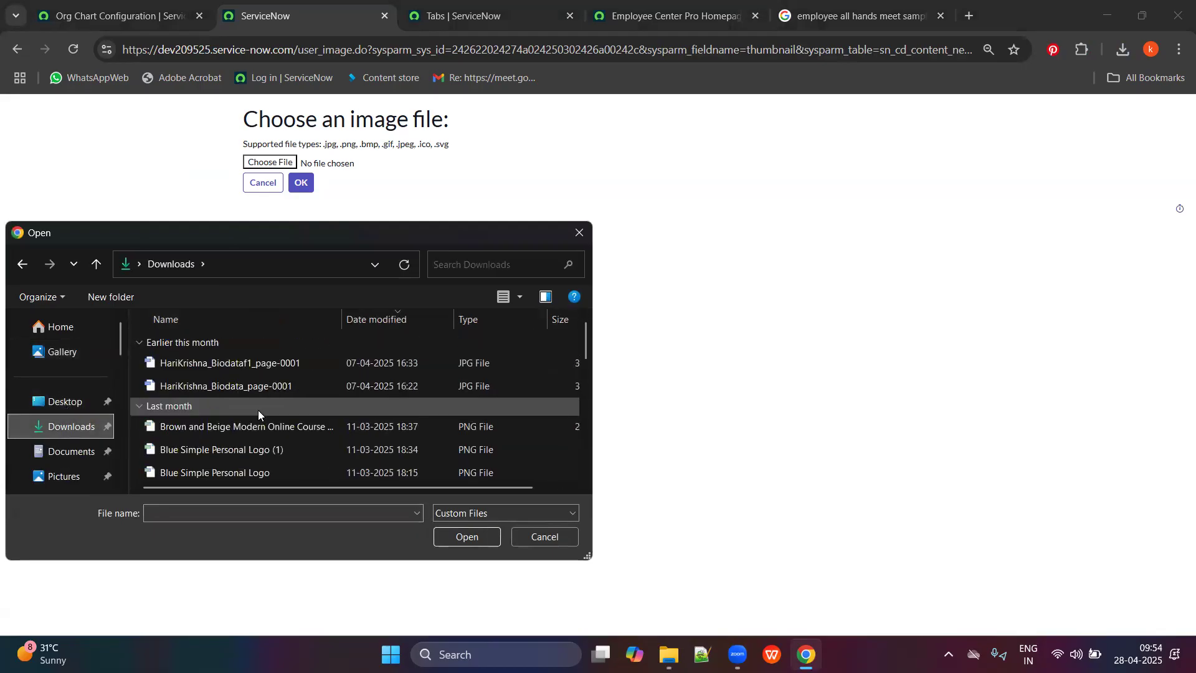
left_click(399, 309)
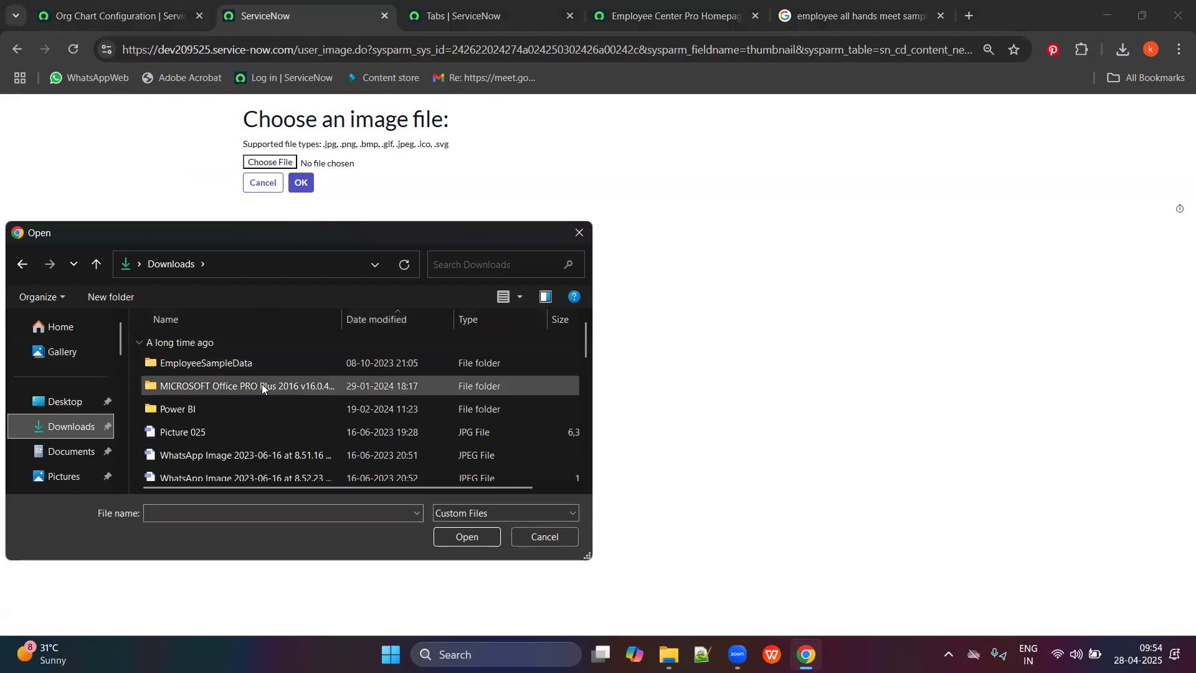
scroll(232, 425, "down", 1)
scroll(232, 425, "down", 1)
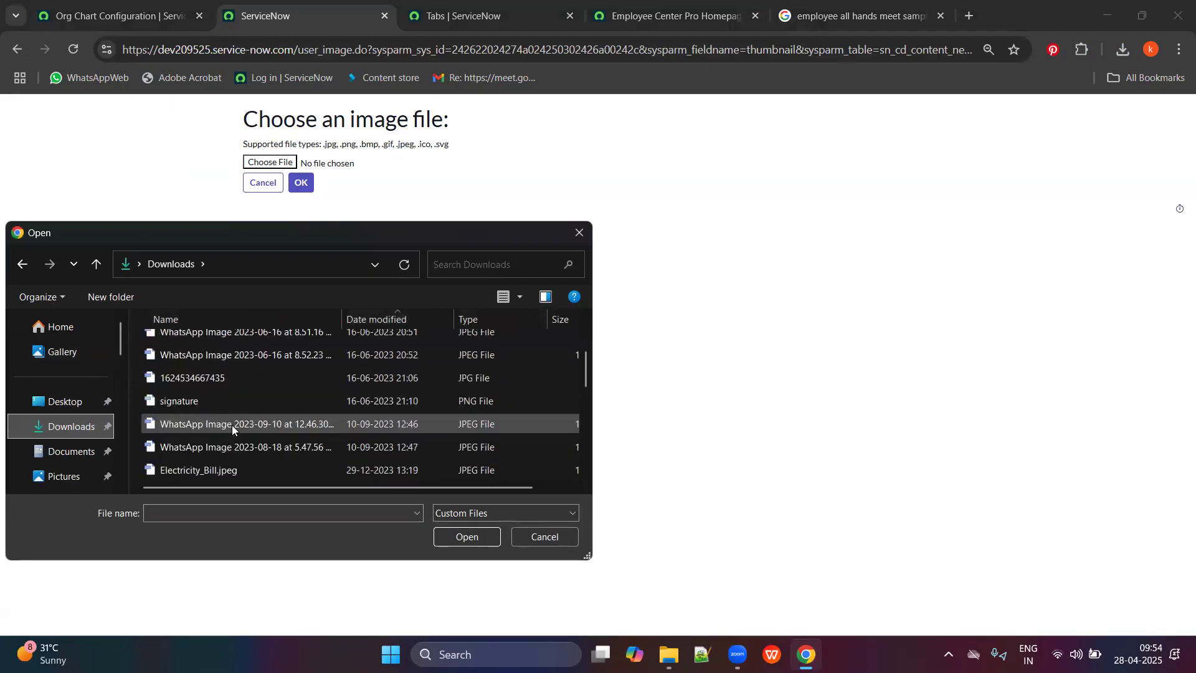
scroll(232, 425, "down", 1)
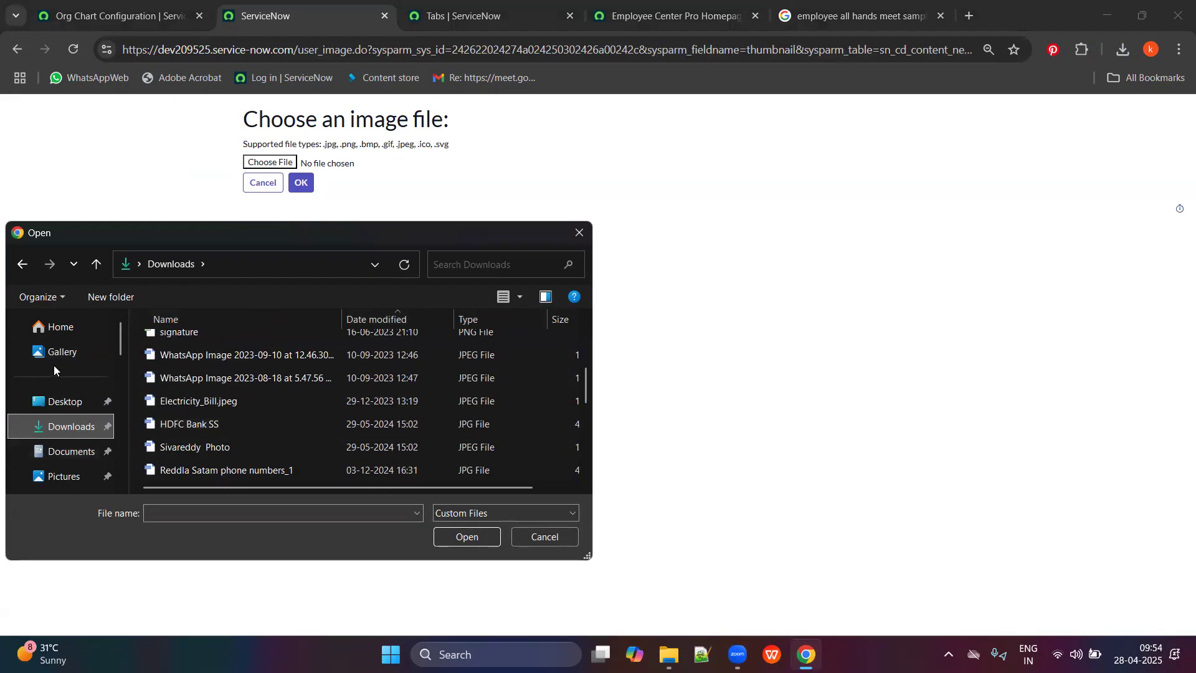
scroll(75, 452, "down", 5)
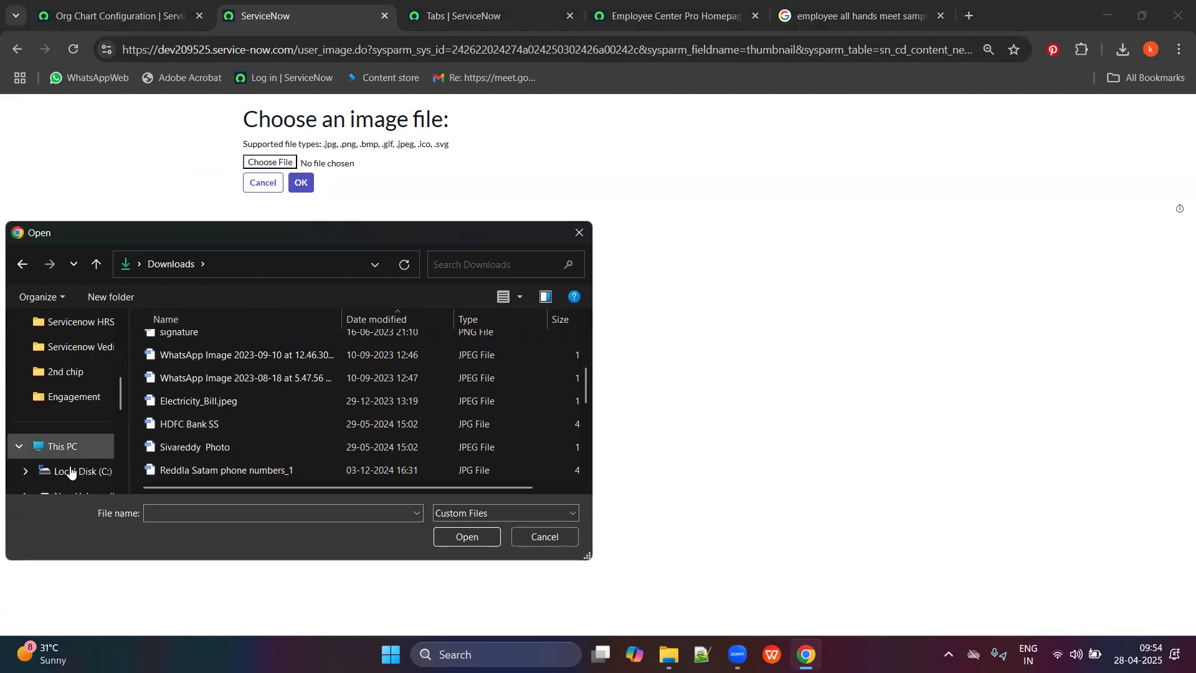
scroll(72, 473, "down", 1)
Navigate from the C drive through Users and the home folder into Downloads.
left_click(66, 399)
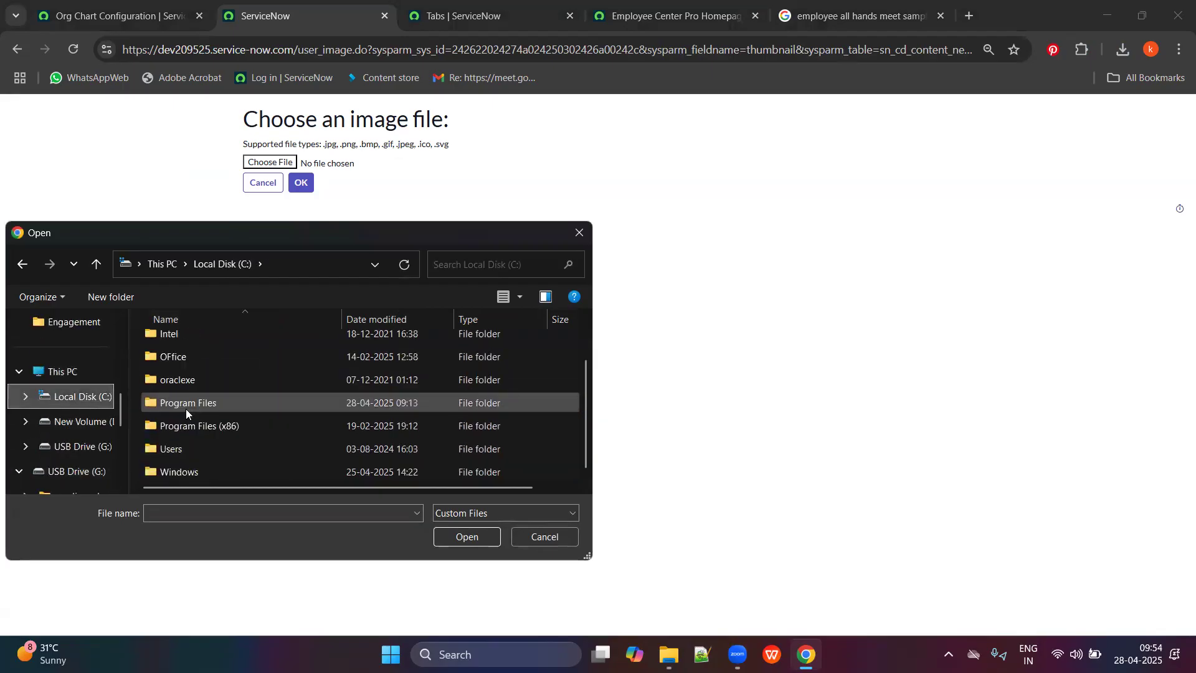
double_click(197, 449)
double_click(189, 348)
scroll(214, 378, "down", 5)
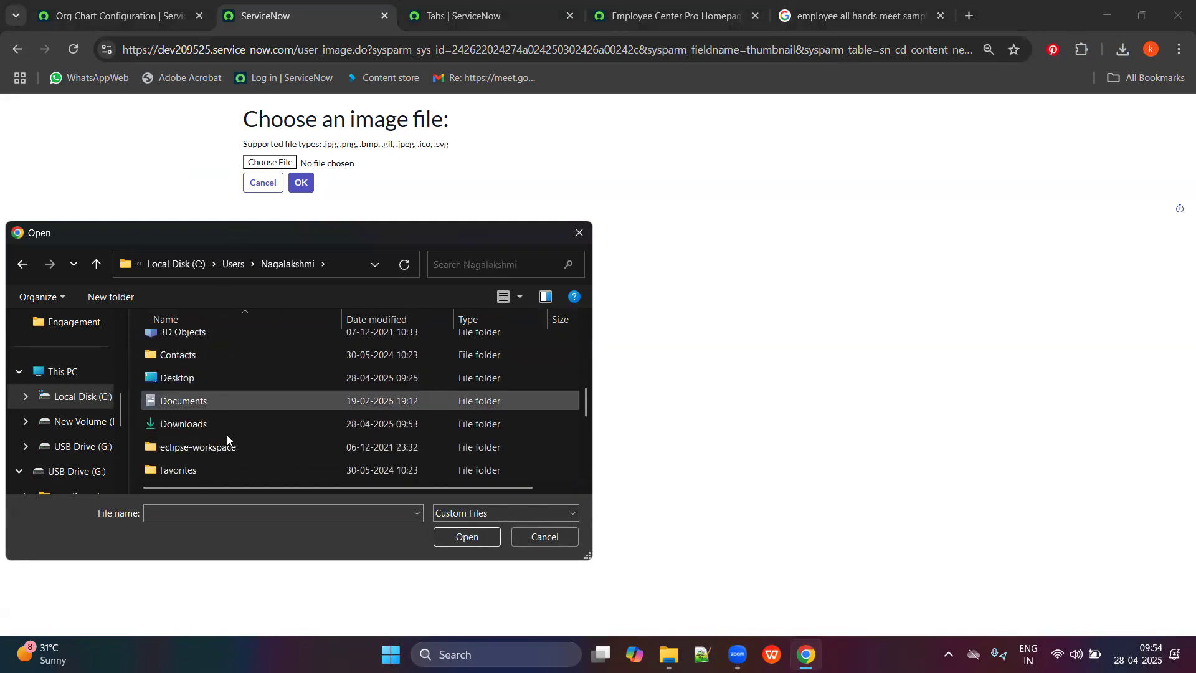
double_click(190, 422)
scroll(243, 423, "down", 3)
scroll(246, 440, "down", 8)
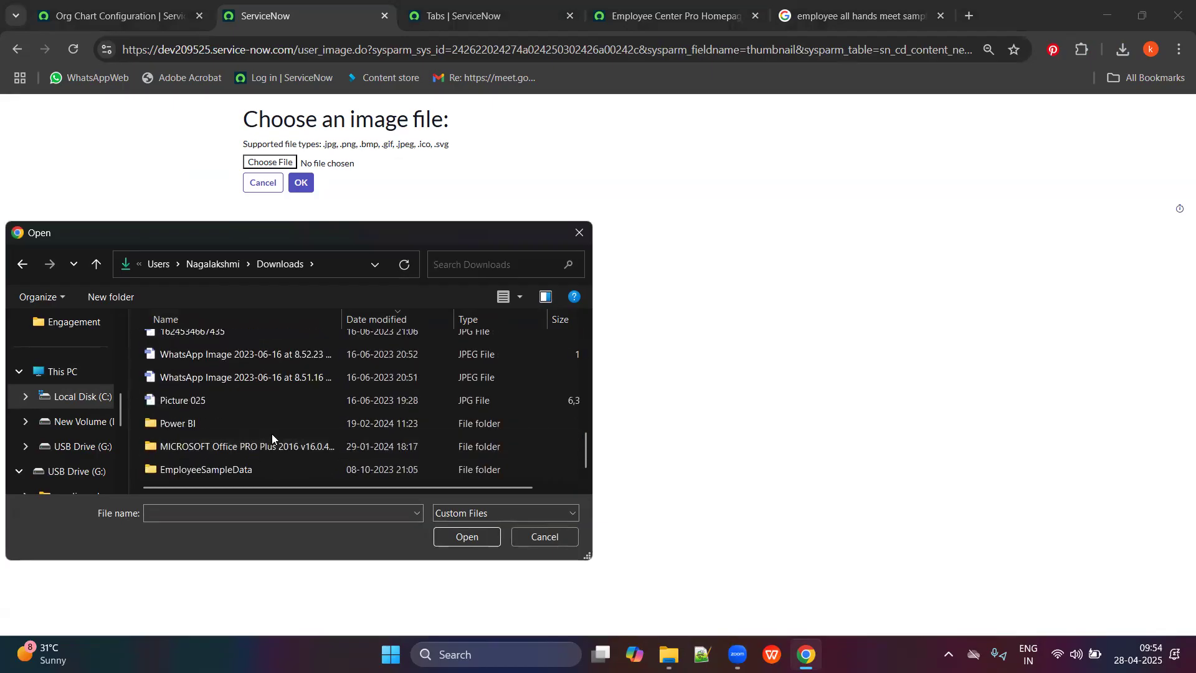
scroll(272, 433, "up", 10)
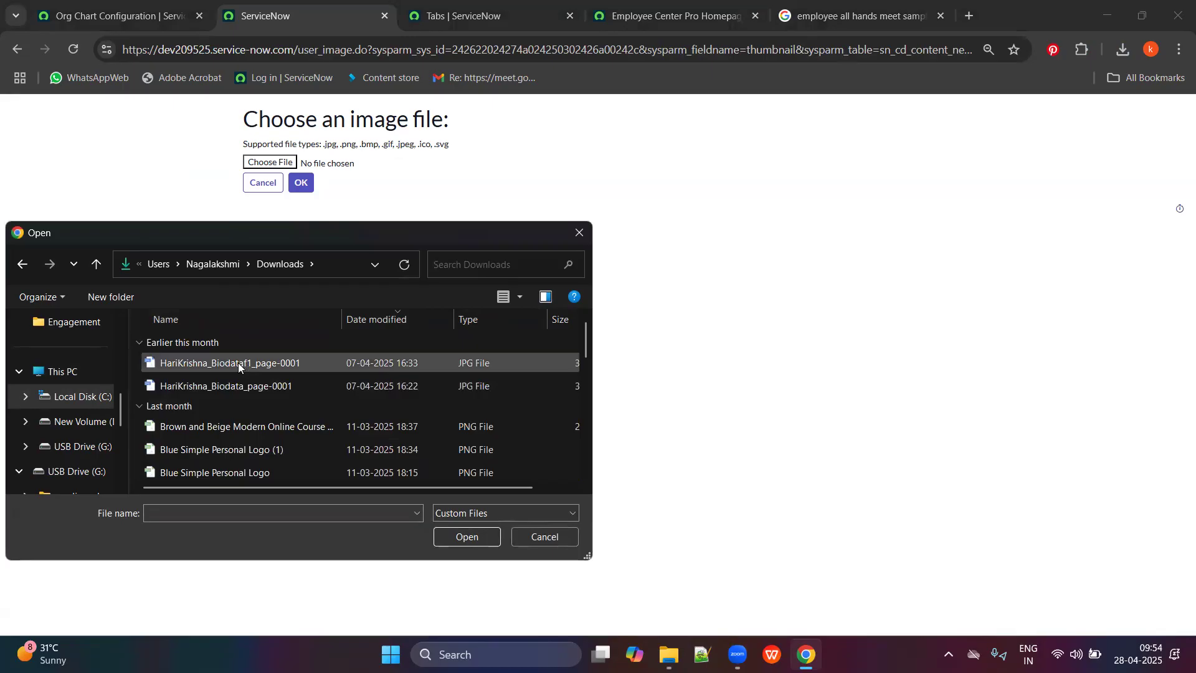
Search Downloads for 'all', check the EmployeeSampleData folder, then cancel the file picker.
left_click(473, 264)
type("all")
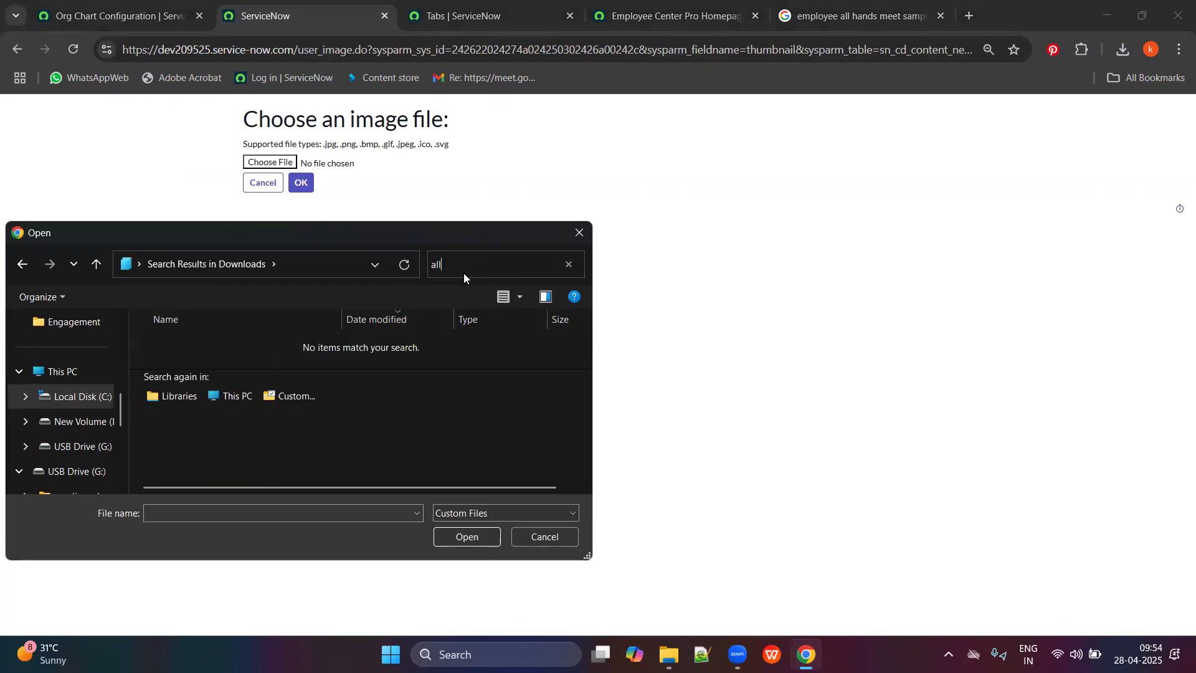
key("BackSpace")
key("BackSpace")
key("BackSpace")
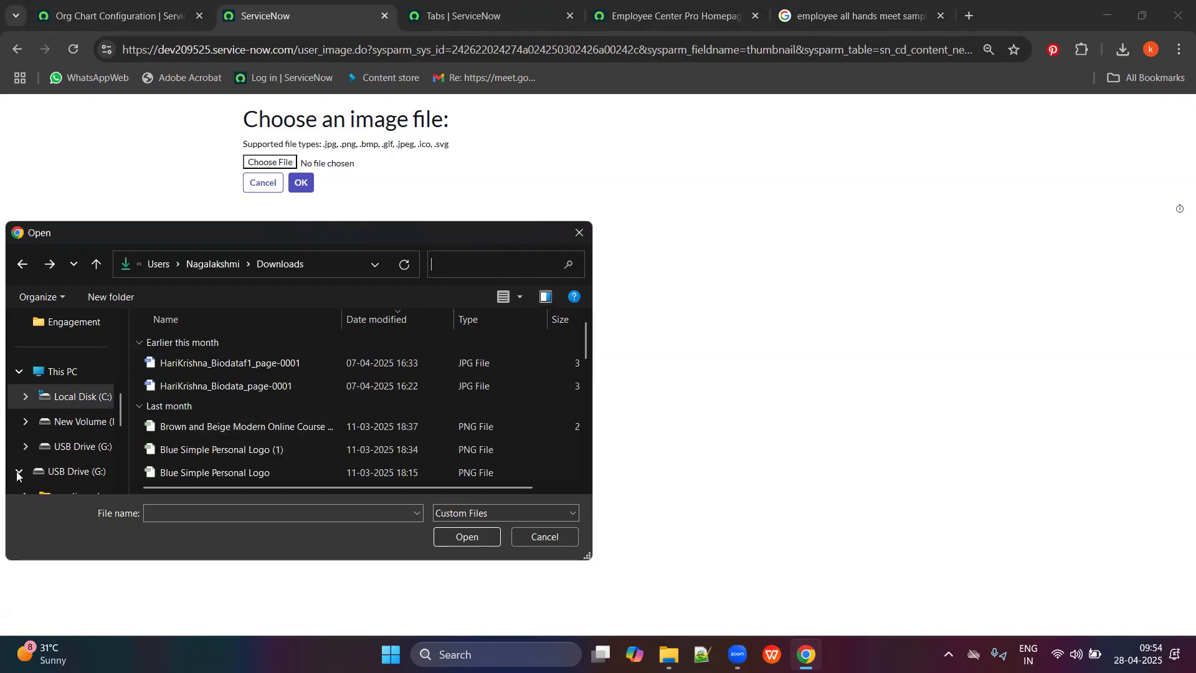
scroll(282, 435, "down", 1)
scroll(282, 439, "down", 5)
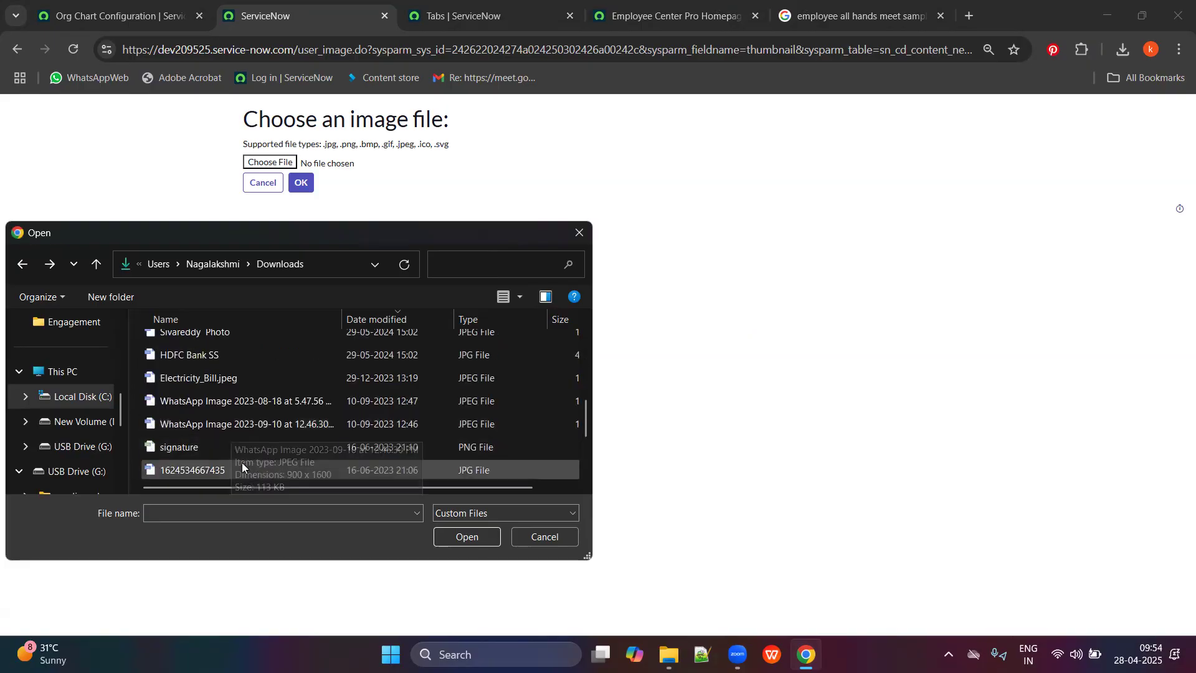
scroll(242, 463, "down", 2)
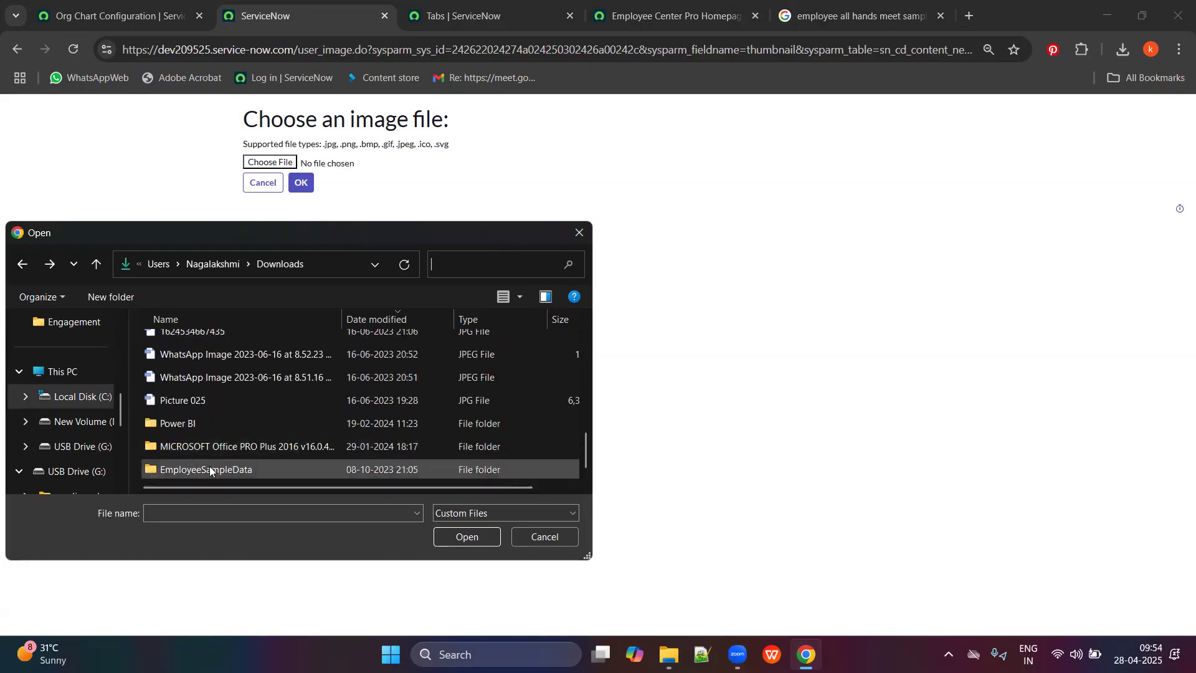
scroll(210, 466, "up", 5)
scroll(203, 459, "down", 5)
double_click(204, 464)
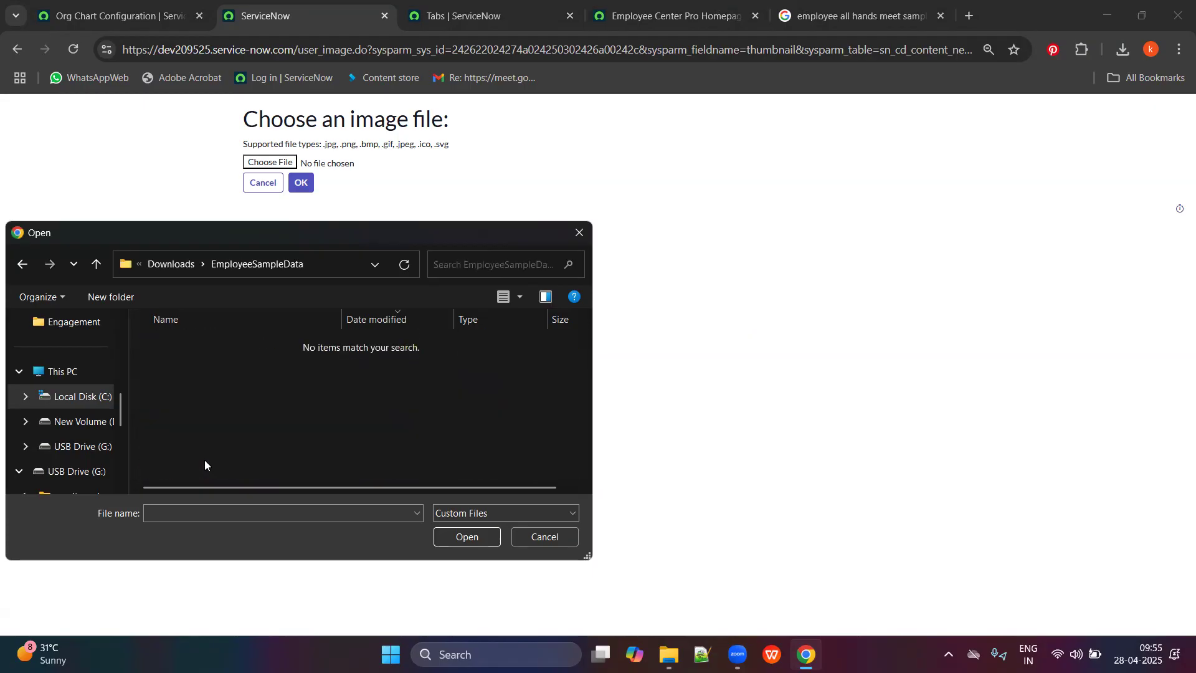
left_click(95, 266)
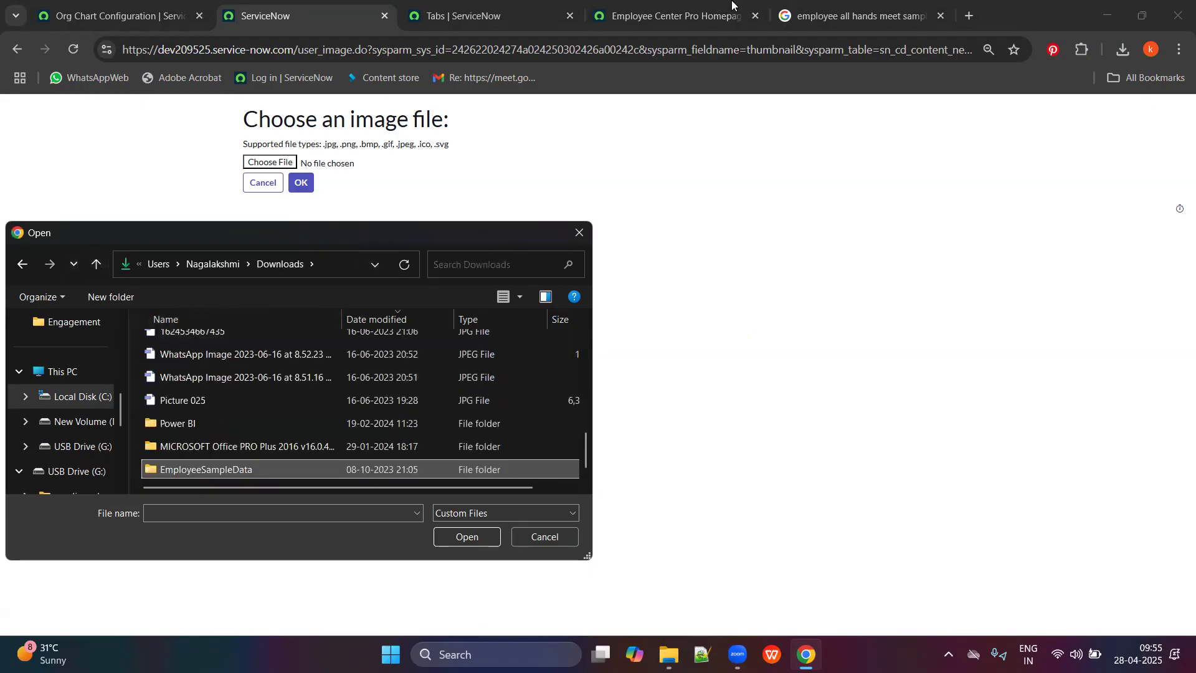
key("Escape")
Open the downloaded All Hands Meeting image from Chrome's downloads panel.
left_click(863, 6)
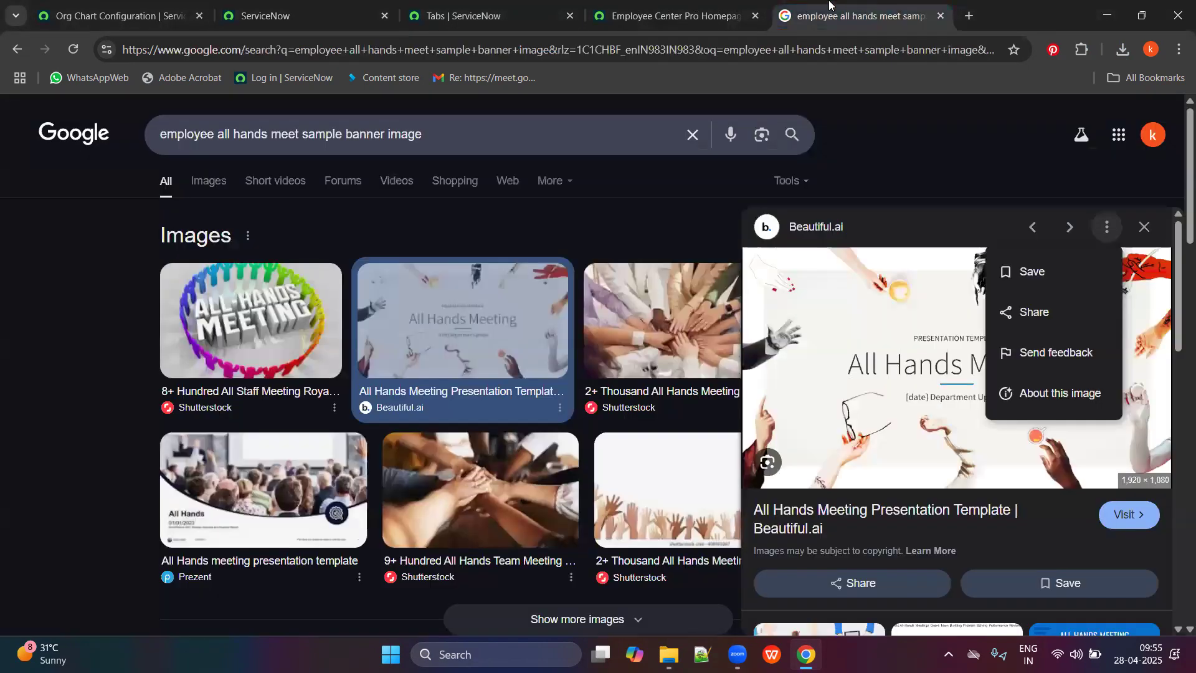
left_click(633, 15)
left_click(1125, 49)
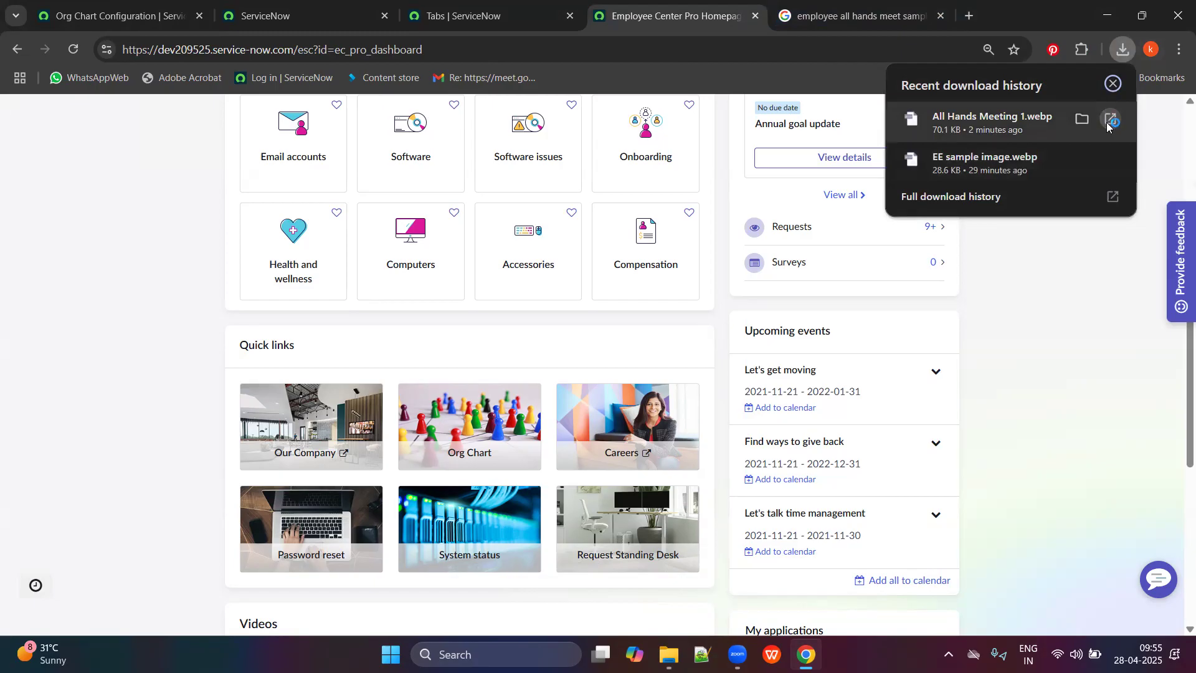
left_click(1107, 122)
key("alt+Tab")
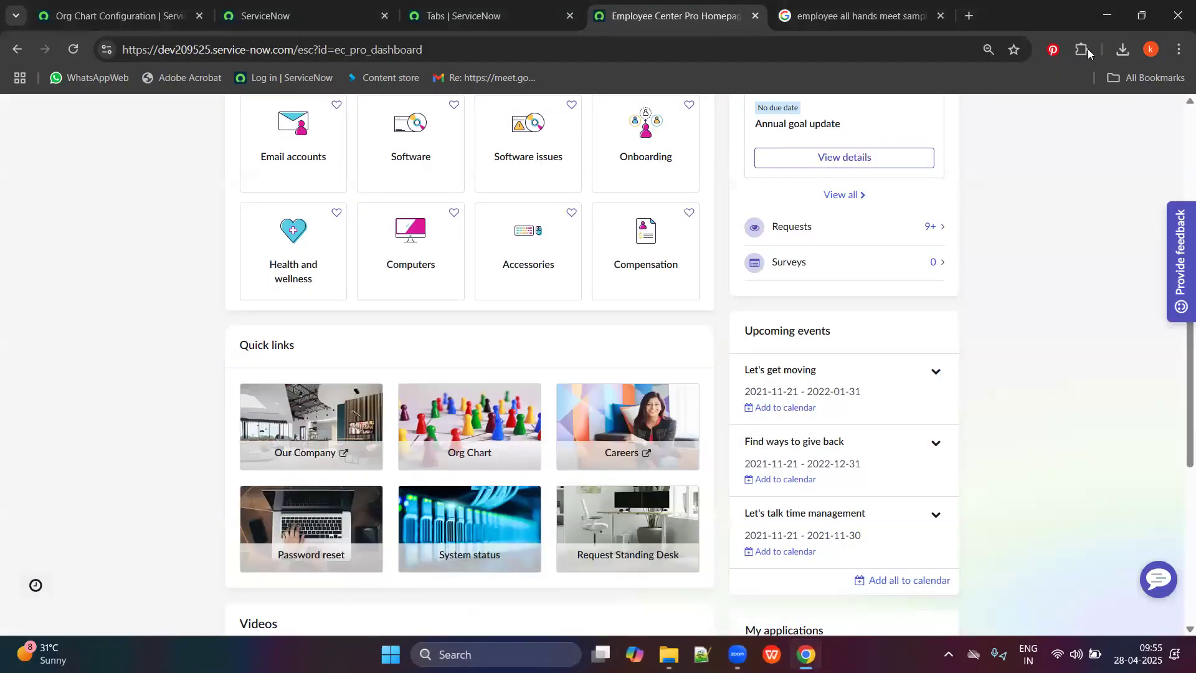
Show All Hands Meeting 1 in its Downloads folder, then return to the image upload page.
left_click(1123, 50)
left_click(1085, 116)
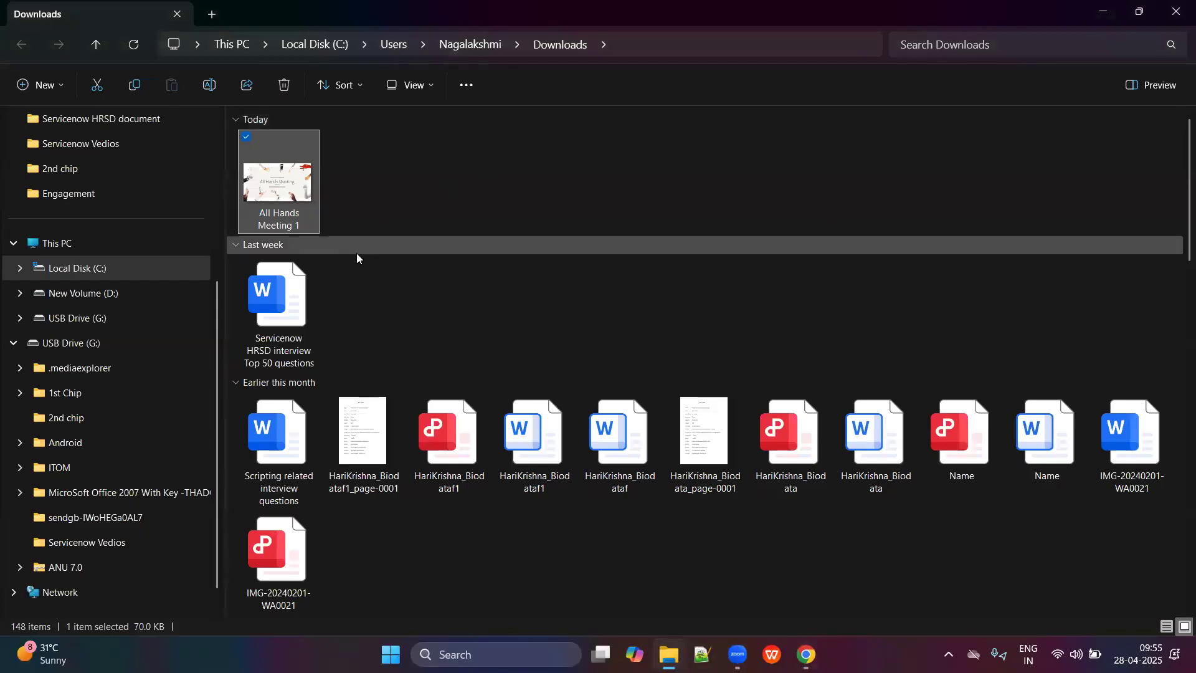
right_click(281, 179)
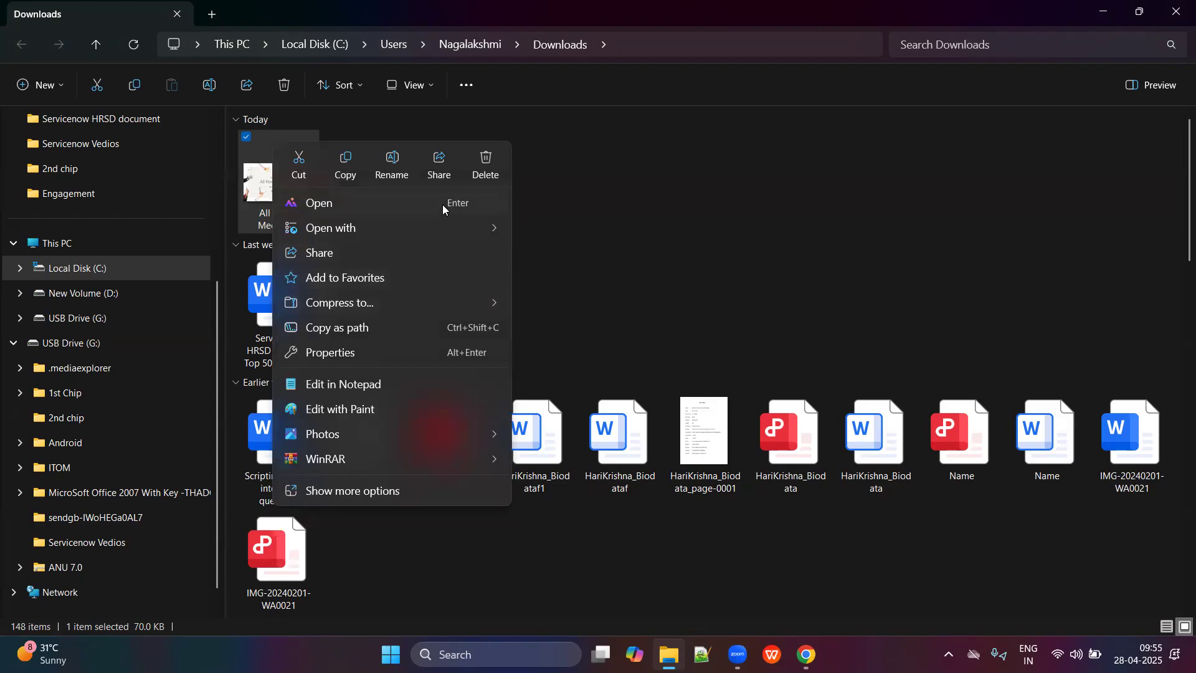
left_click(611, 276)
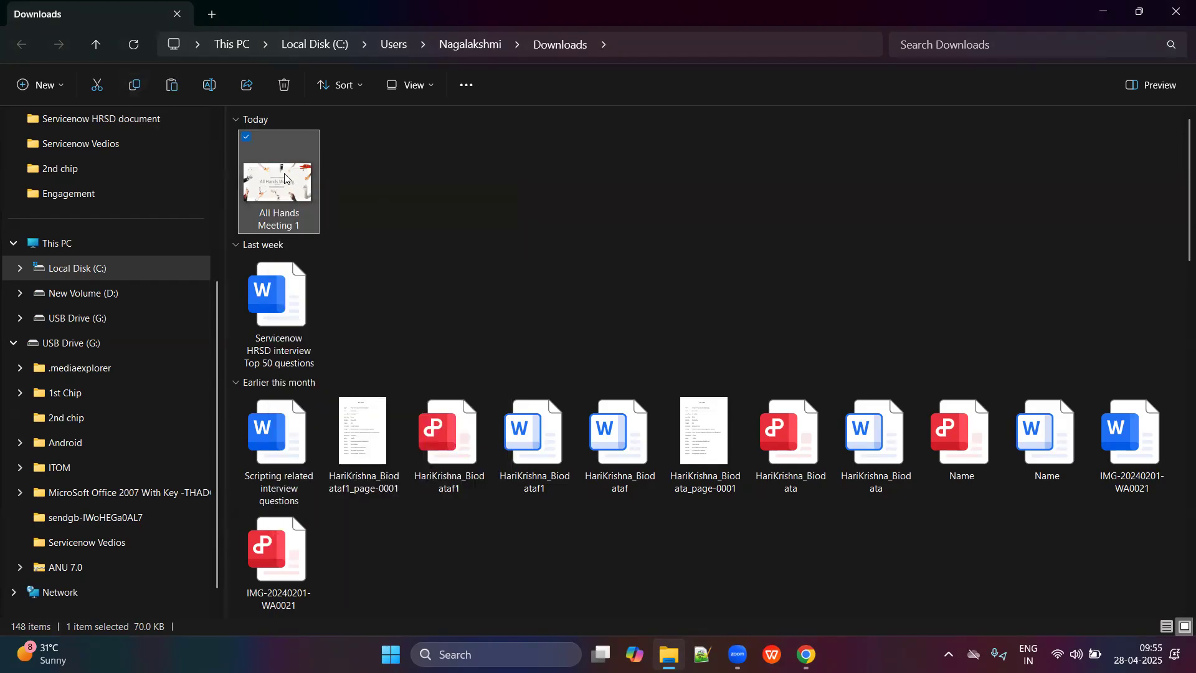
key("alt+Tab")
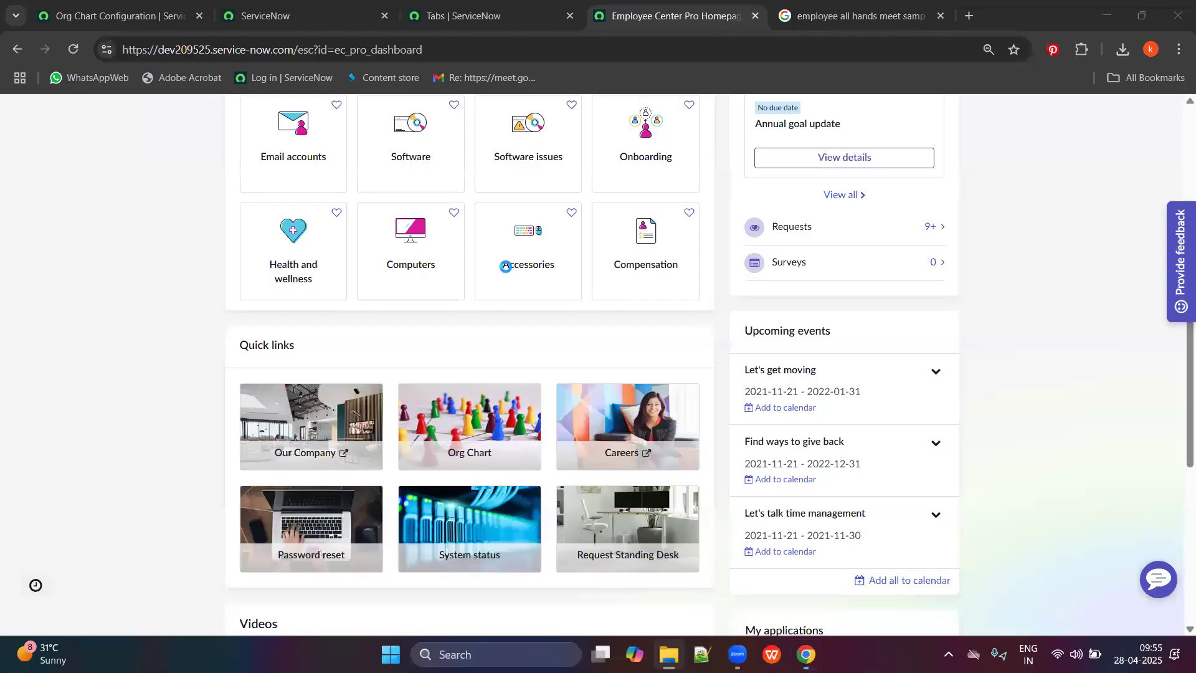
left_click(336, 16)
Return to the upload page and browse the Desktop and Downloads folders in the file picker.
left_click(455, 15)
left_click(329, 19)
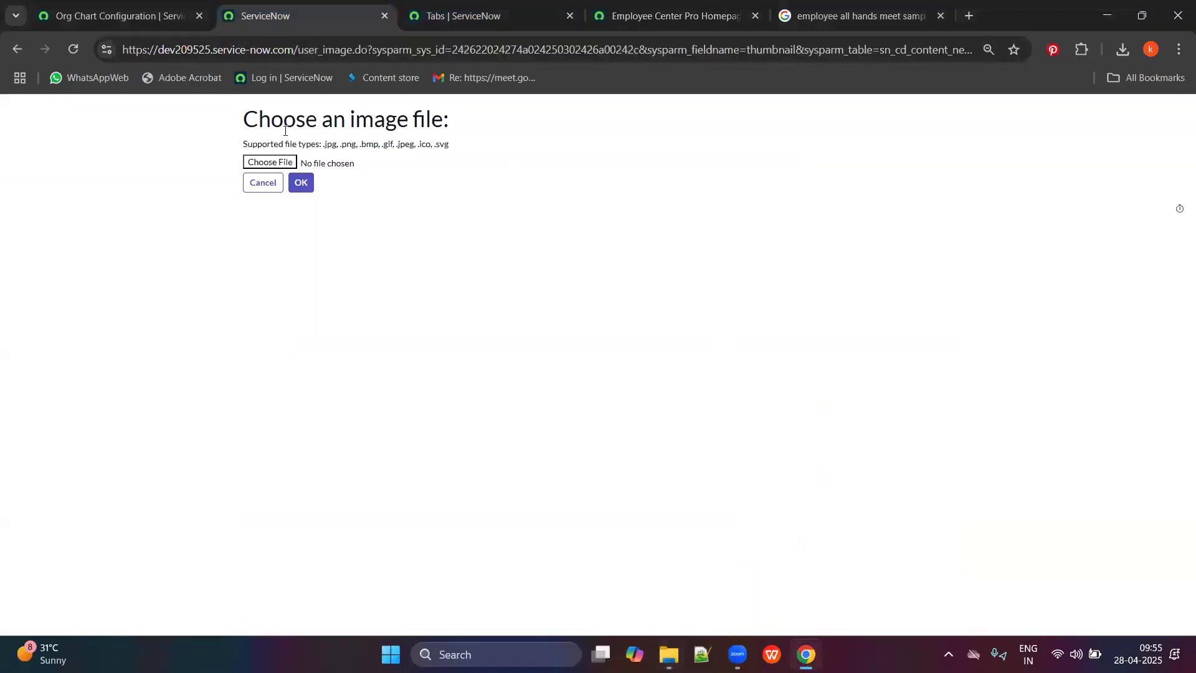
left_click(264, 167)
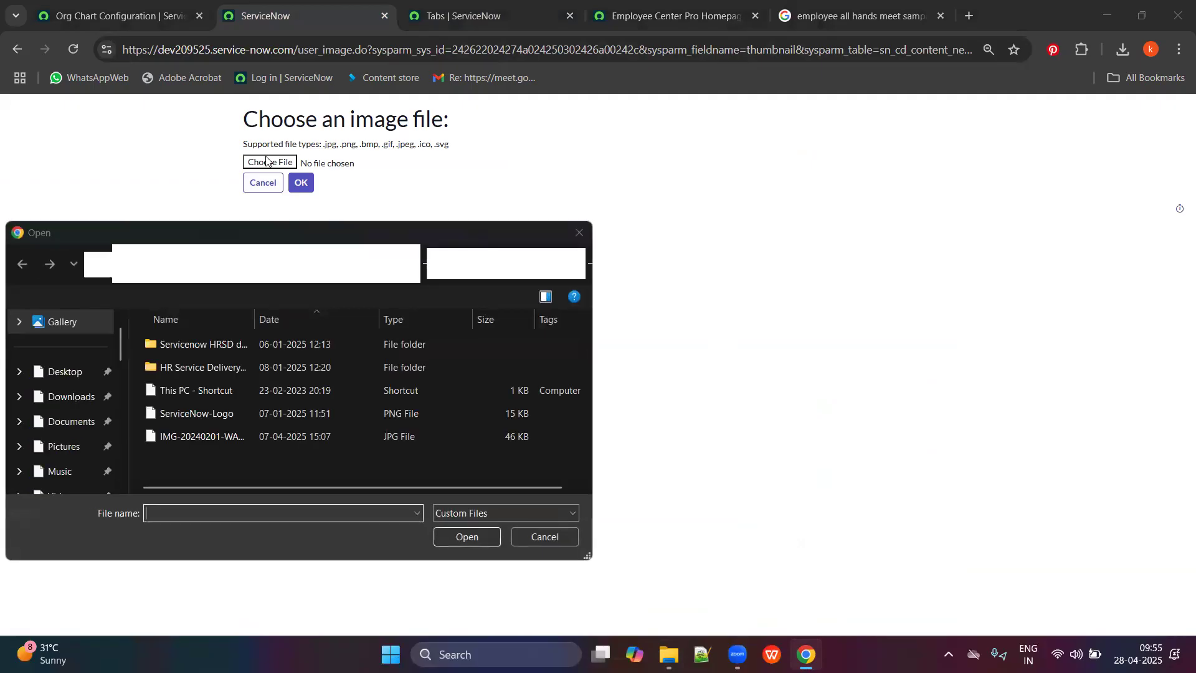
scroll(96, 402, "up", 1)
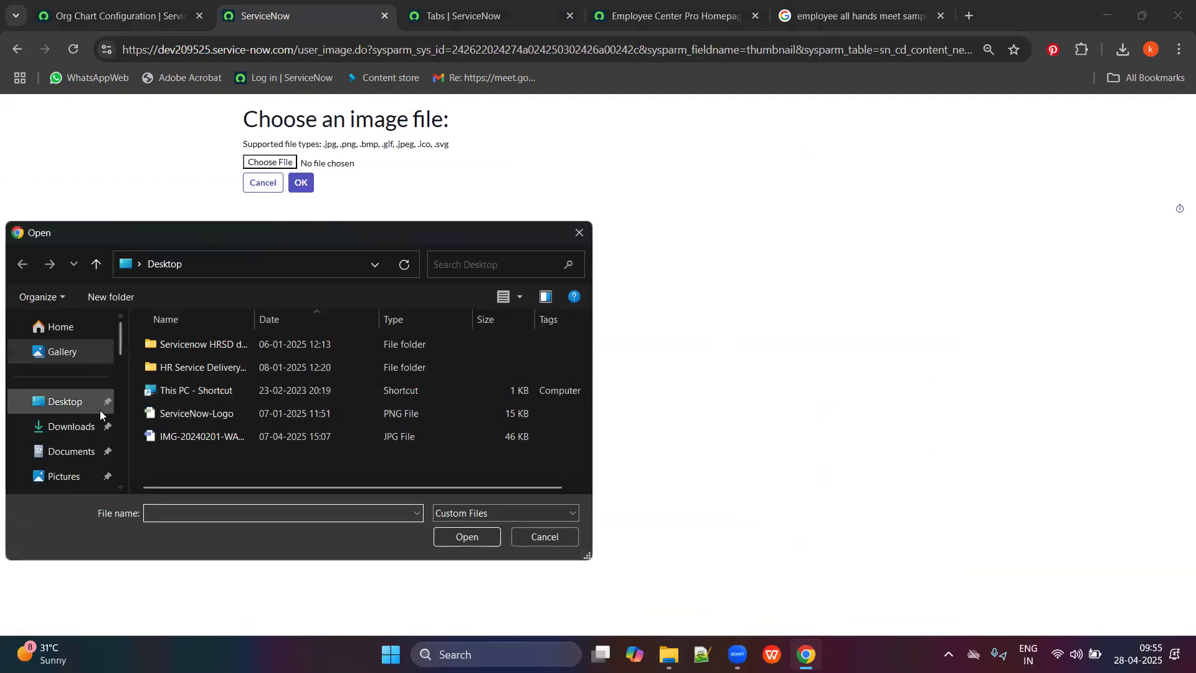
left_click(65, 405)
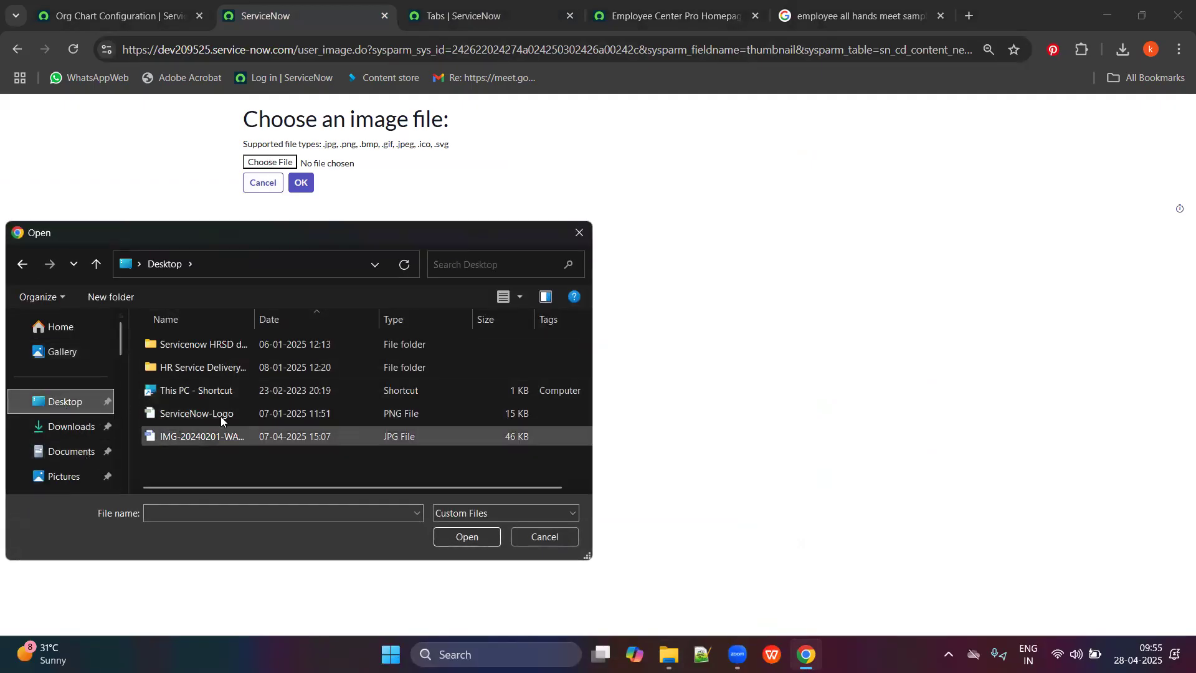
left_click(70, 427)
scroll(232, 409, "down", 2)
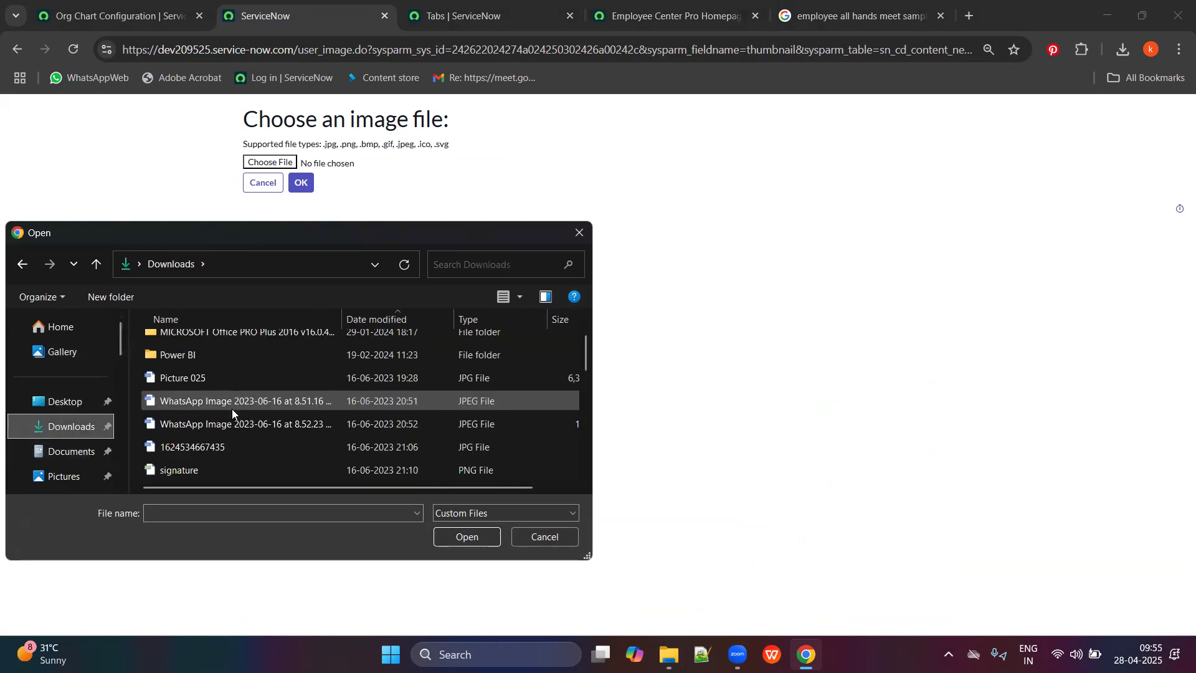
scroll(229, 428, "down", 5)
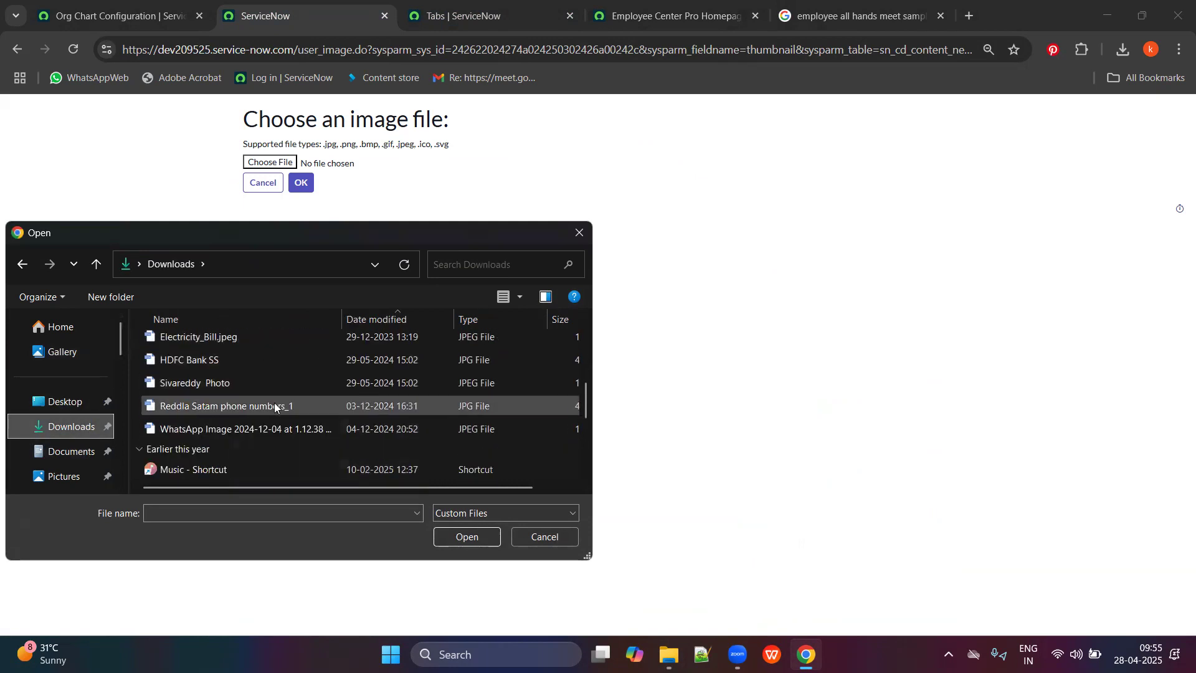
scroll(232, 387, "down", 1)
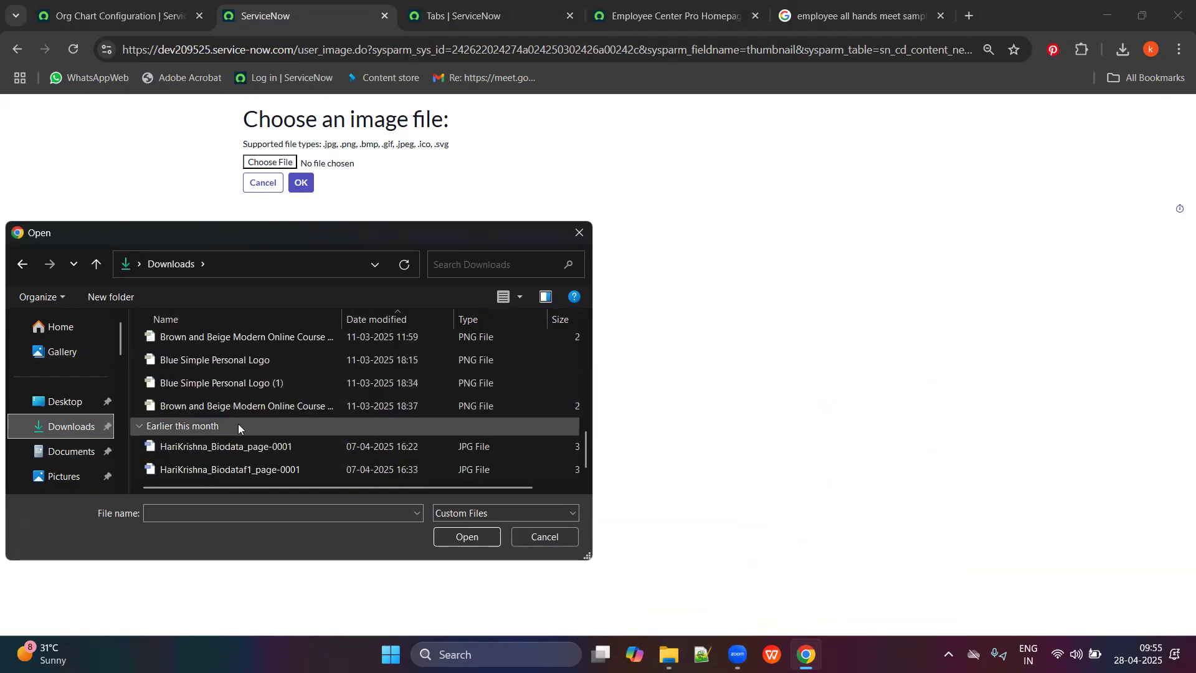
scroll(261, 456, "up", 10)
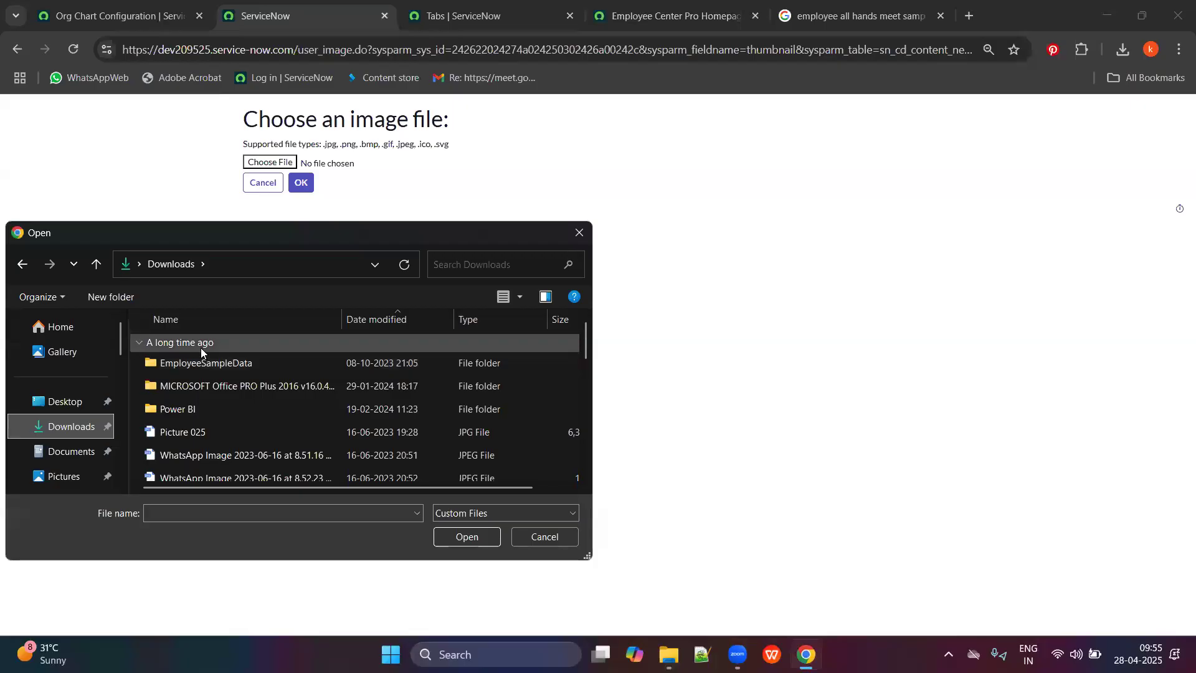
Sort Downloads newest first, then choose ServiceNow-Logo.png from the Desktop as the upload file.
left_click(394, 320)
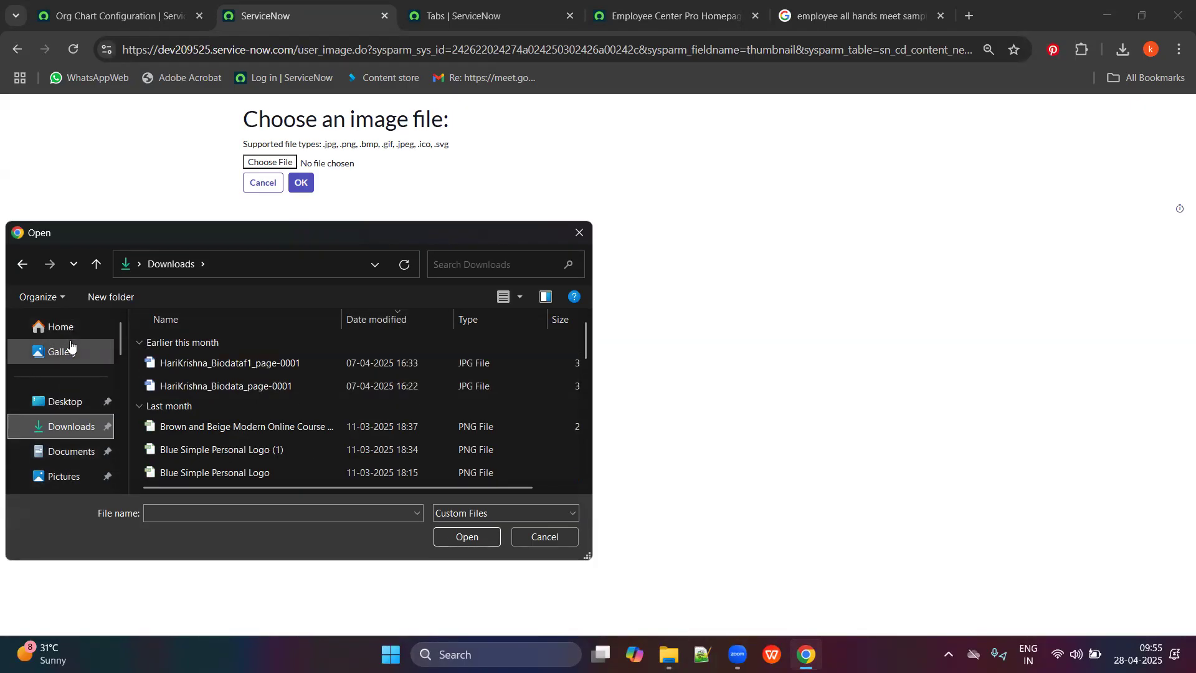
scroll(68, 436, "down", 3)
scroll(100, 454, "down", 1)
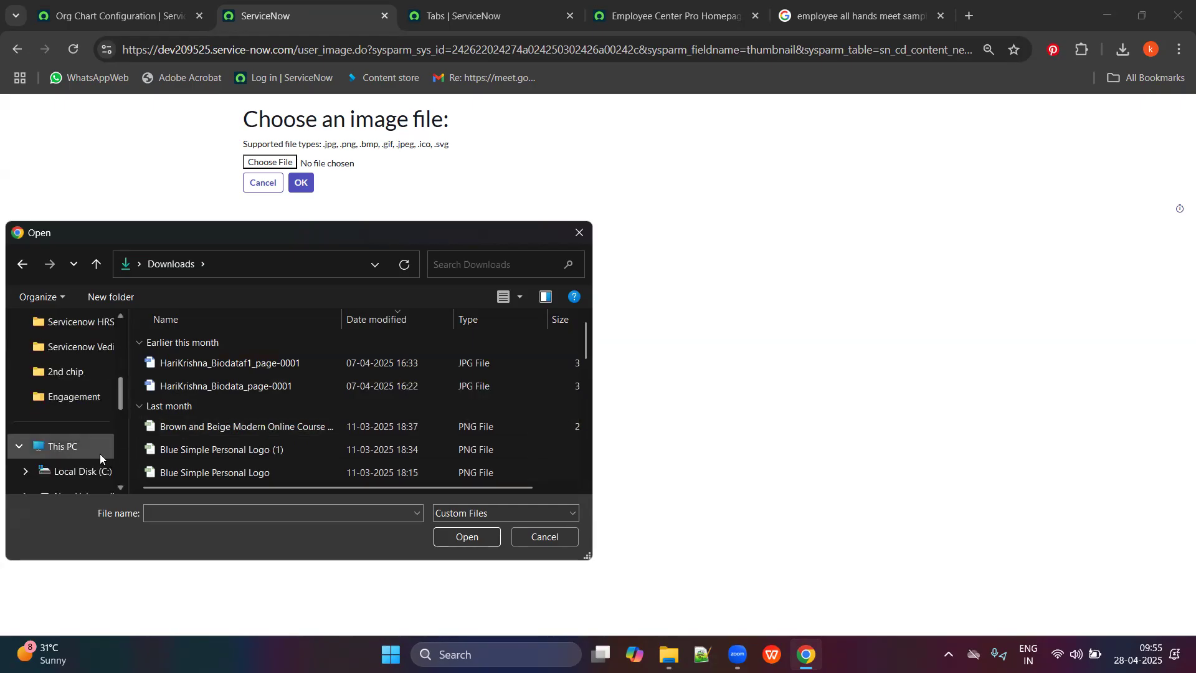
scroll(40, 457, "up", 4)
scroll(277, 450, "down", 3)
scroll(277, 450, "down", 2)
scroll(253, 412, "up", 4)
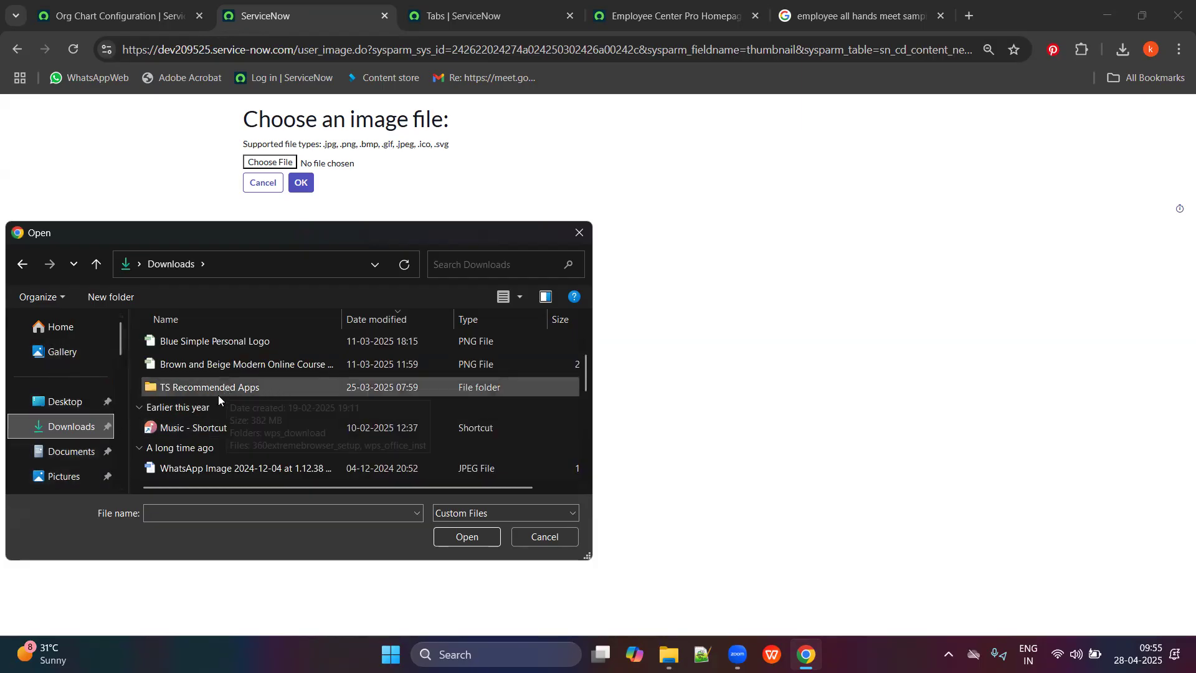
left_click(70, 400)
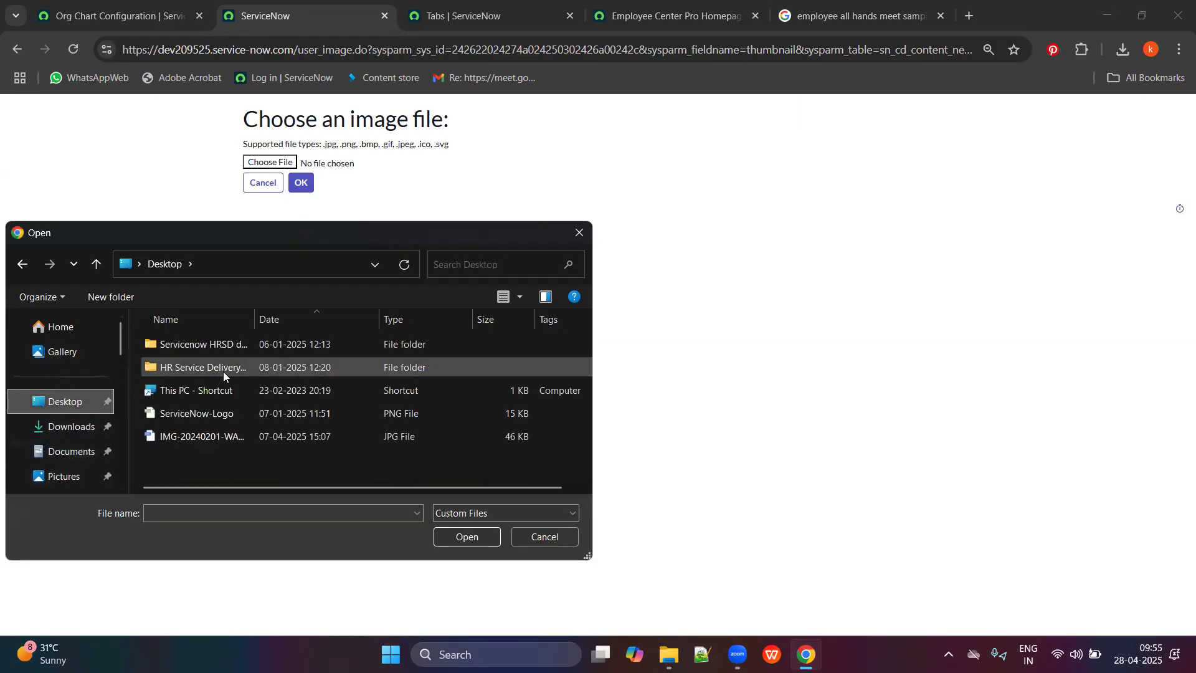
left_click(197, 408)
left_click(462, 537)
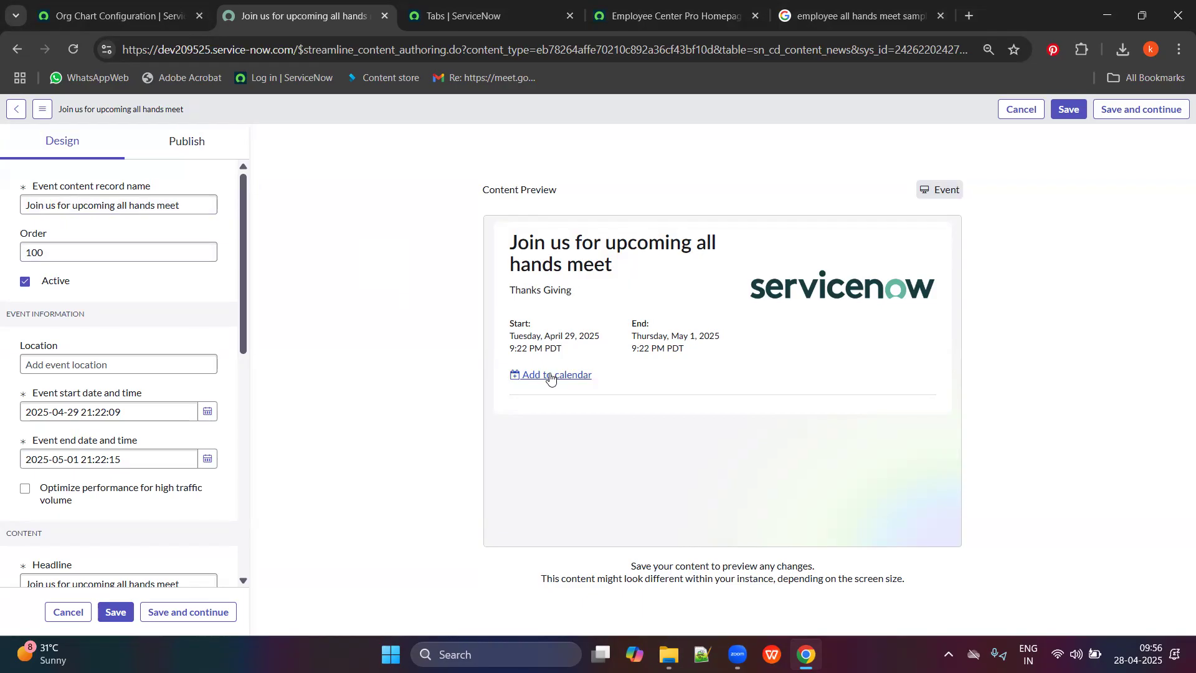
Leave the event's category empty and save its design changes to the content library.
scroll(89, 382, "down", 10)
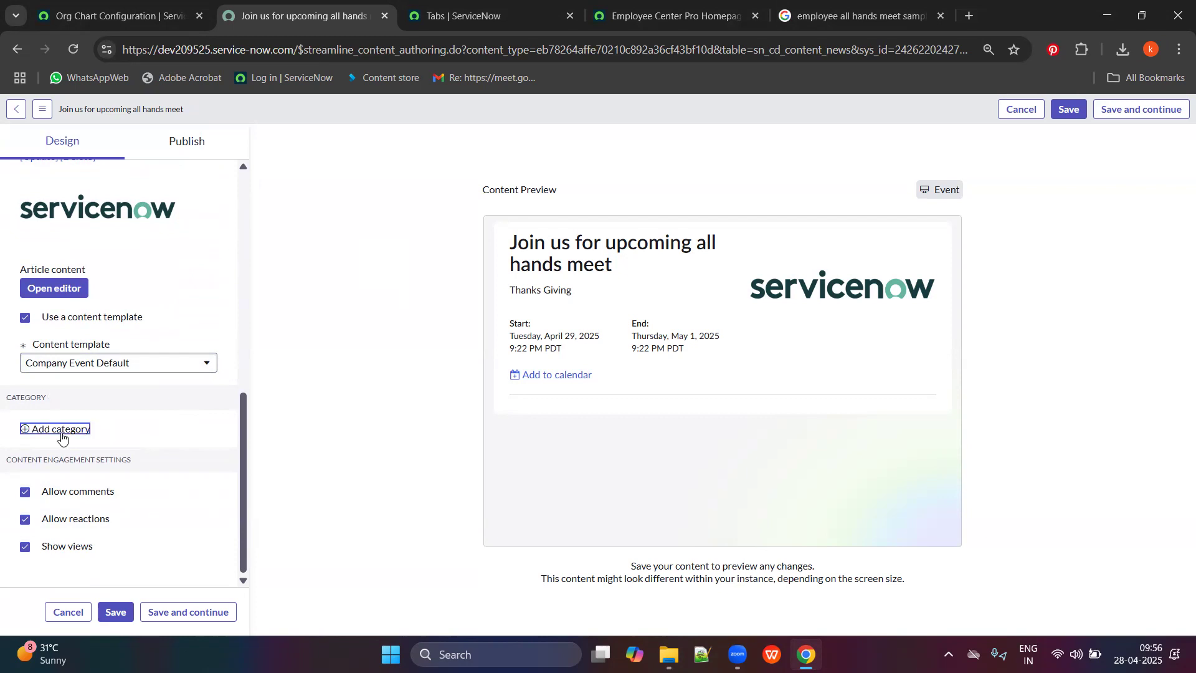
left_click(28, 430)
left_click(140, 449)
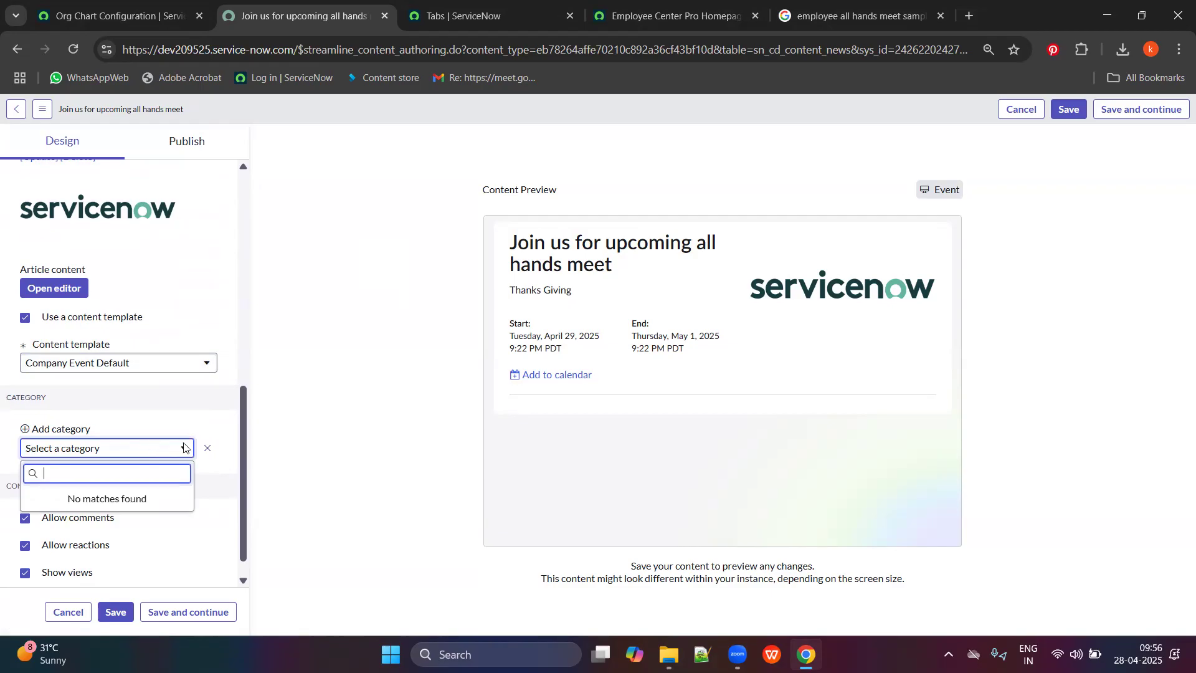
left_click(1064, 116)
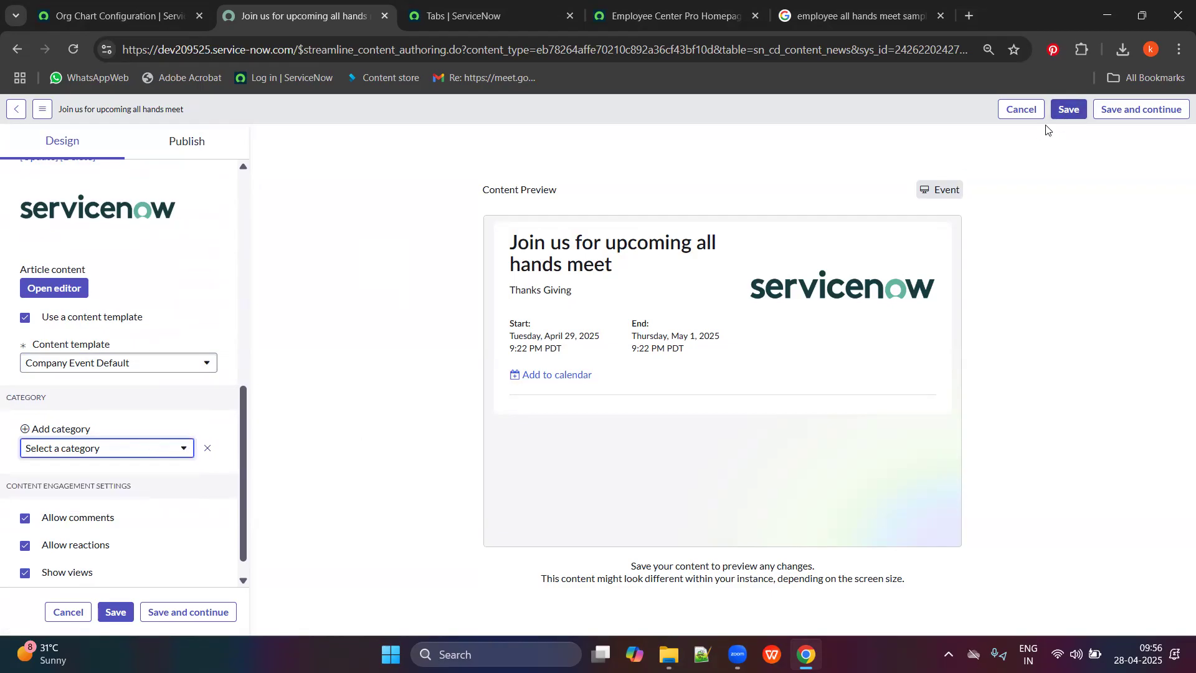
right_click(790, 110)
left_click(742, 132)
left_click(1074, 106)
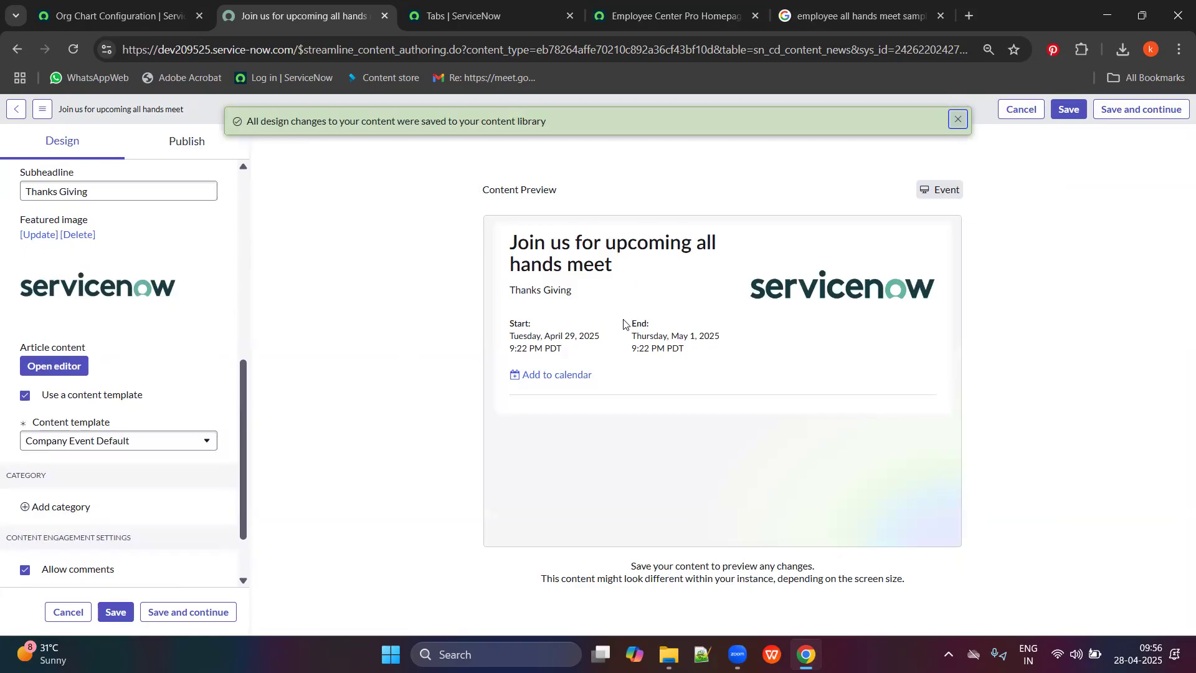
Preview the event on the portal, check its comment box, then return to publish settings.
left_click(204, 143)
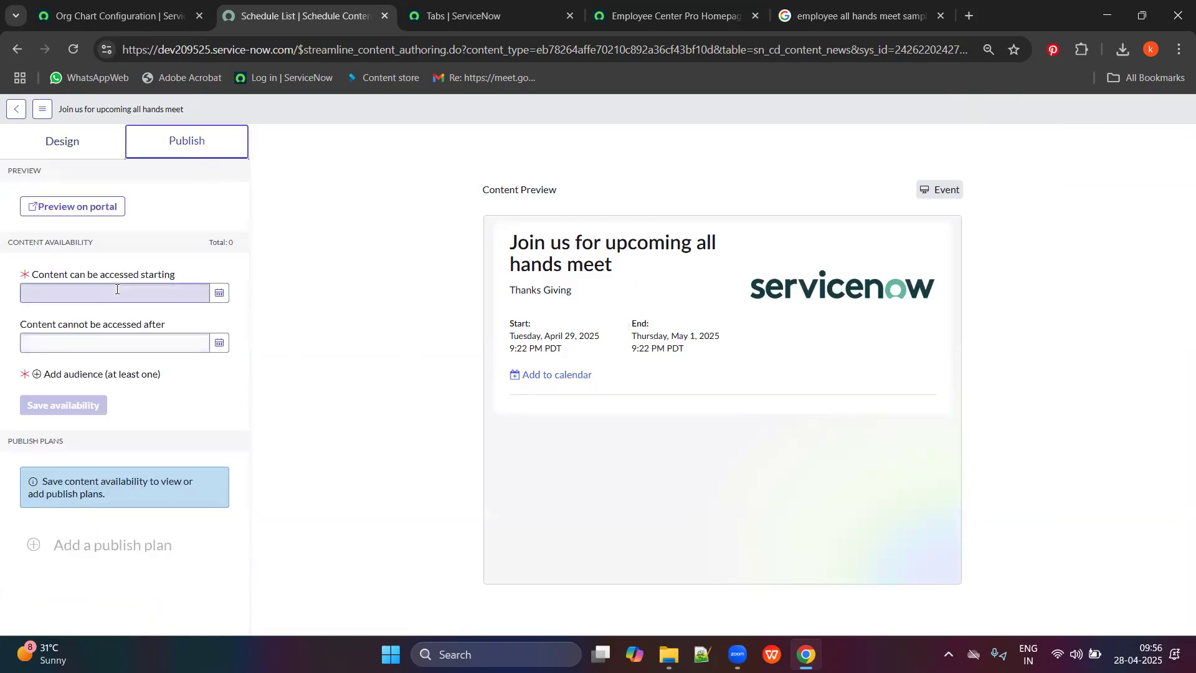
left_click(85, 212)
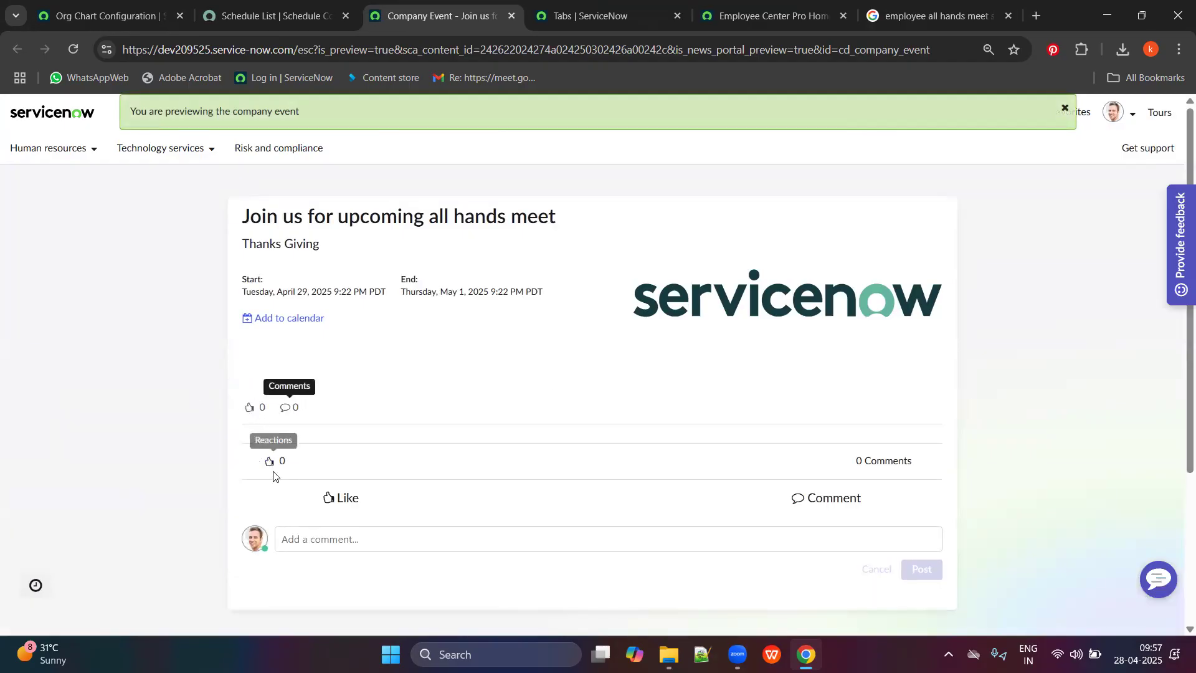
scroll(288, 488, "down", 1)
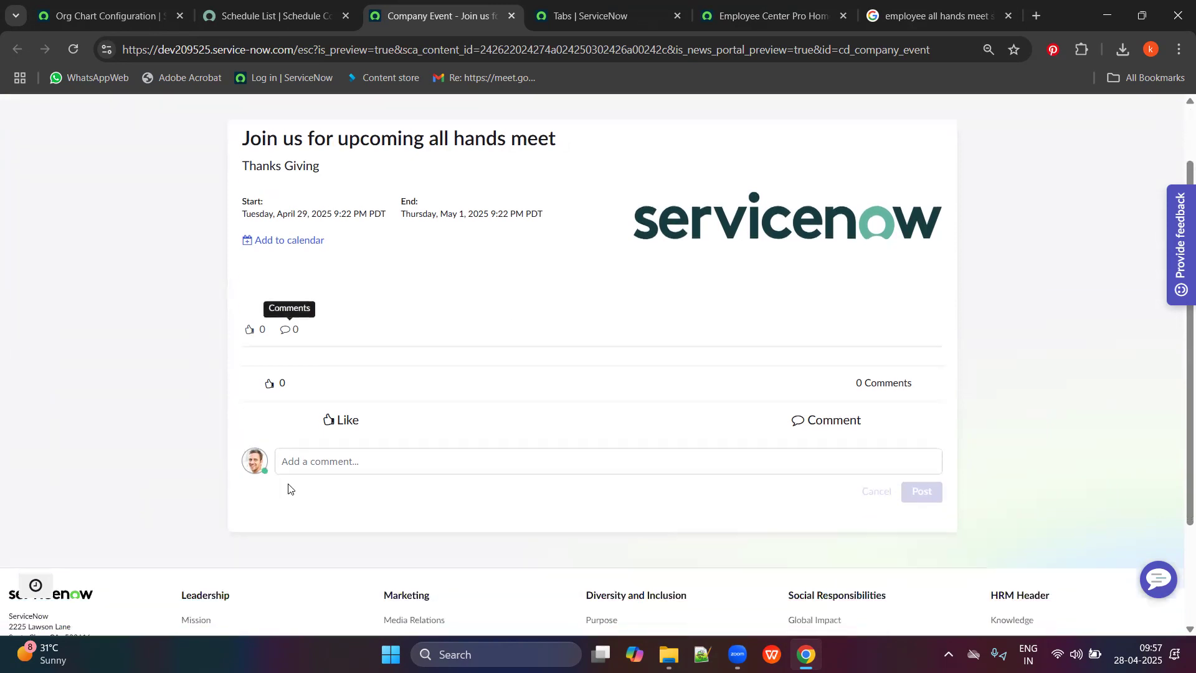
left_click(456, 457)
left_click(264, 386)
left_click_drag(278, 372, 270, 386)
left_click(825, 467)
scroll(517, 380, "up", 3)
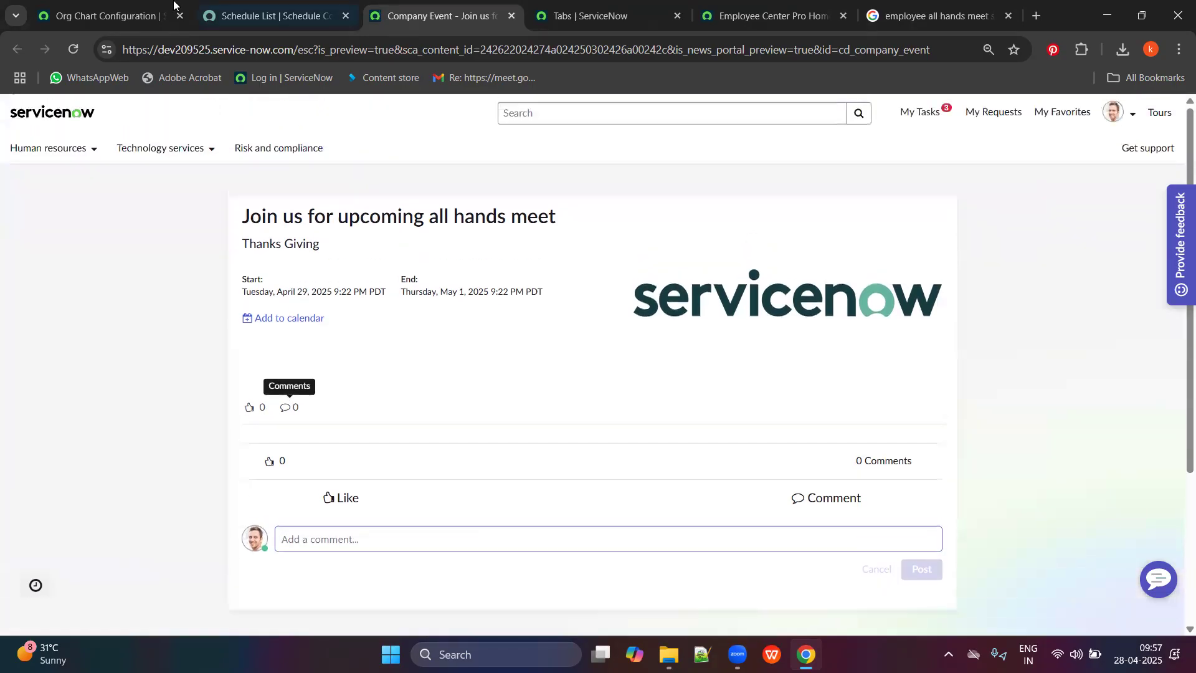
left_click(257, 18)
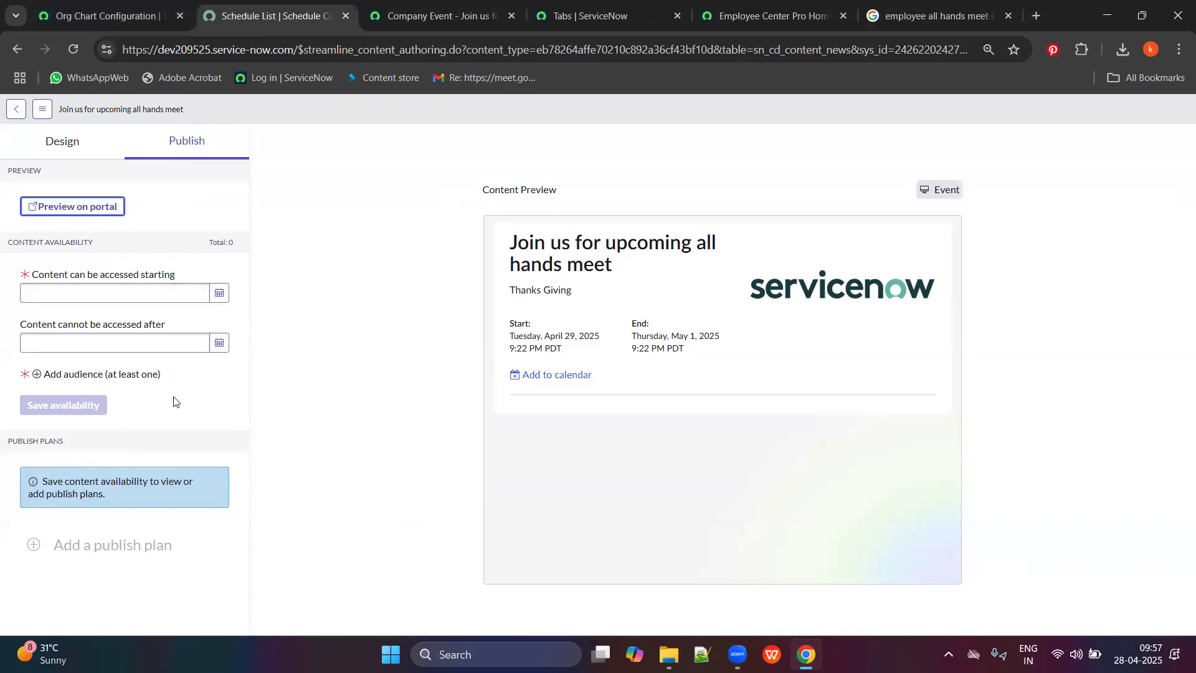
left_click(220, 296)
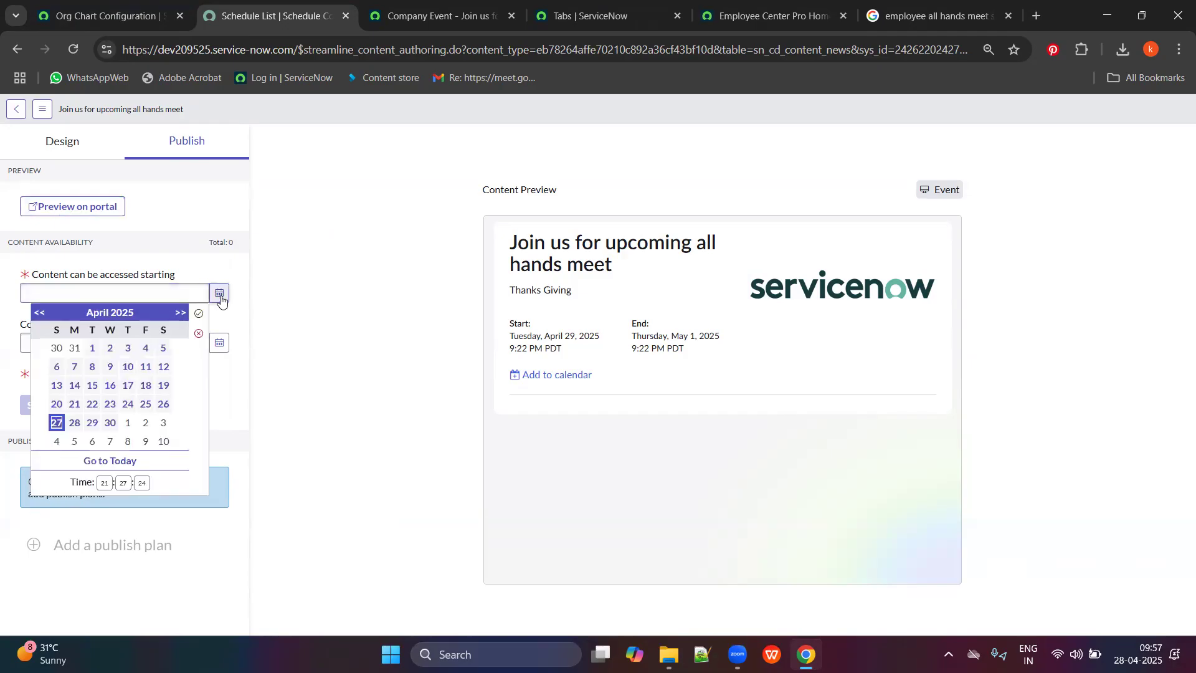
left_click(199, 318)
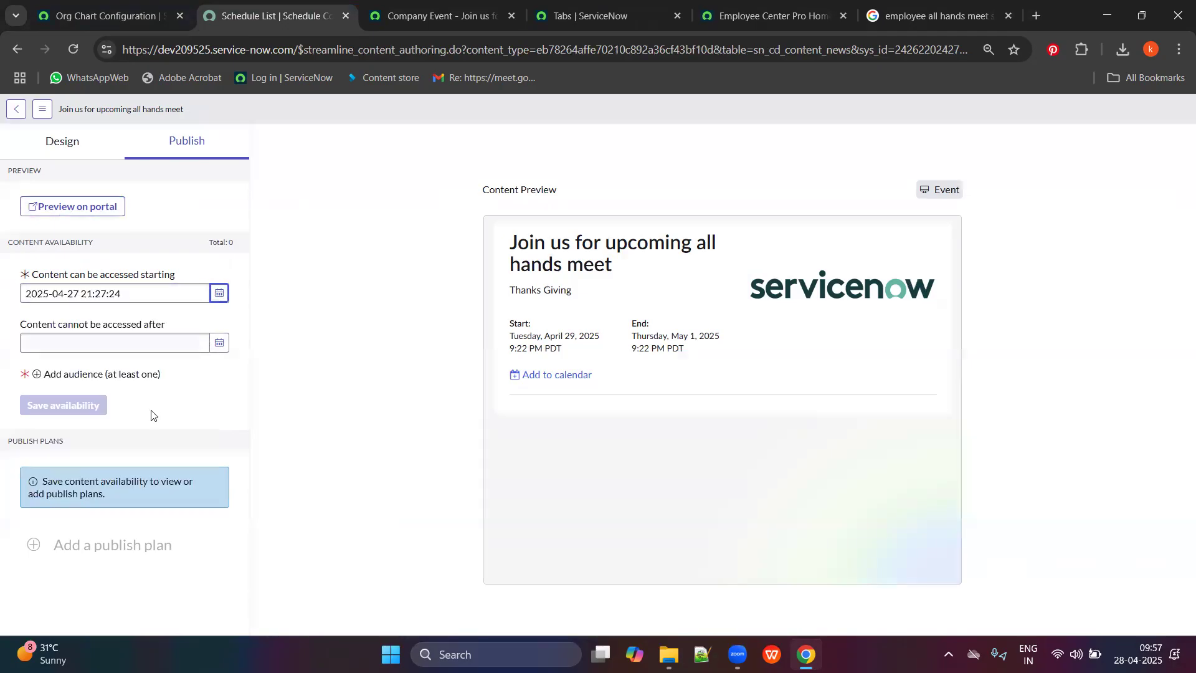
left_click(215, 346)
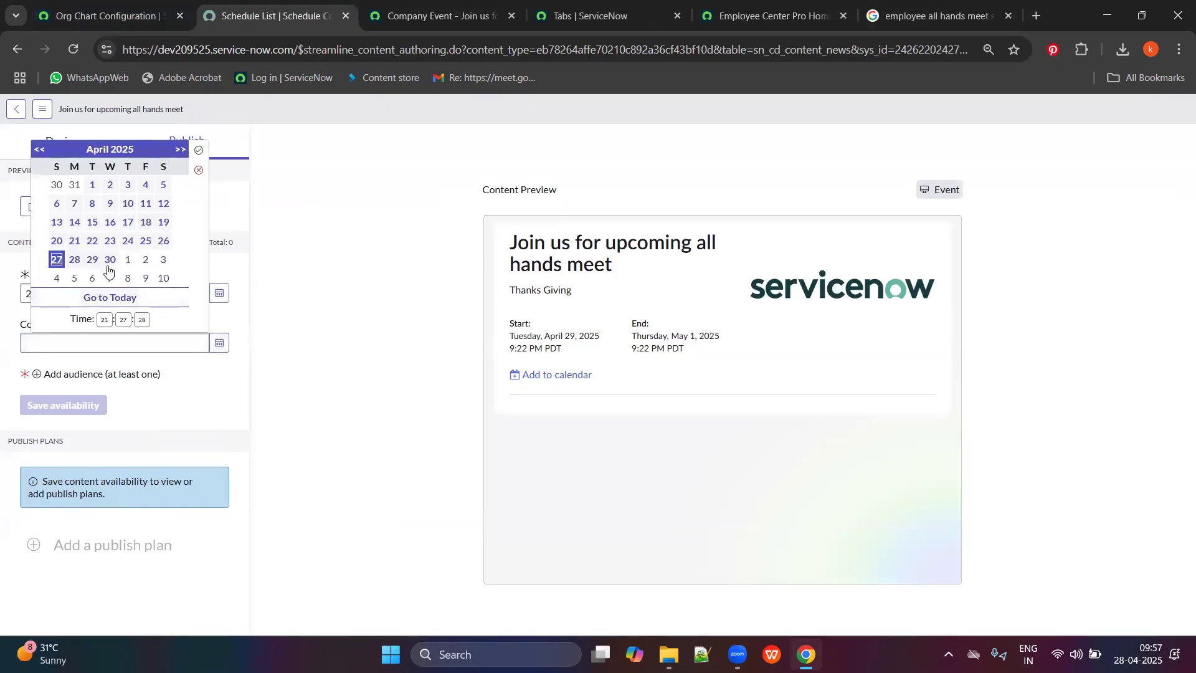
left_click(74, 278)
left_click(199, 149)
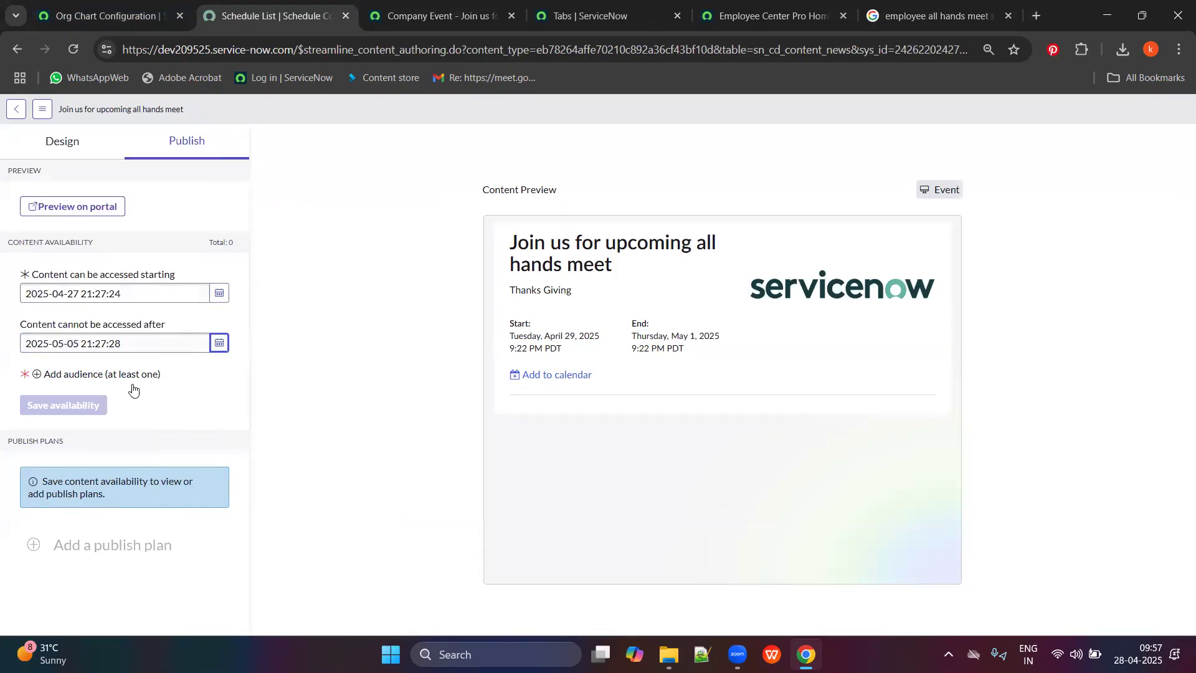
left_click(78, 374)
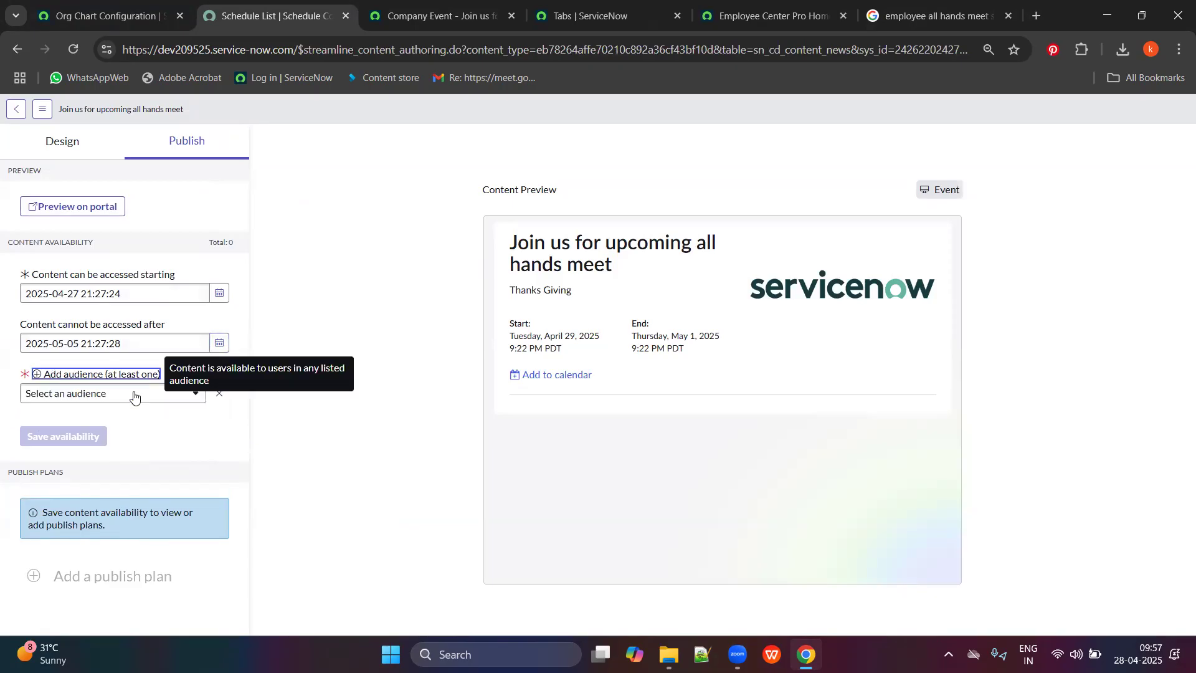
left_click(176, 395)
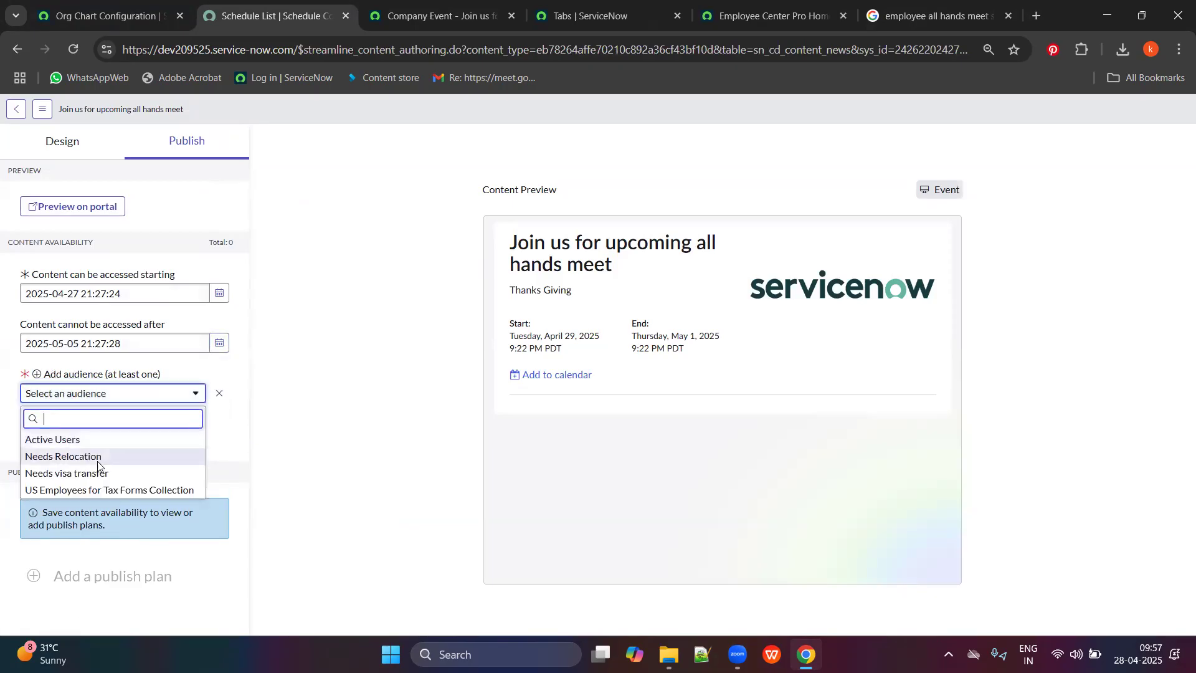
Choose Active Users (675 total) as the audience and save the content availability.
left_click(63, 442)
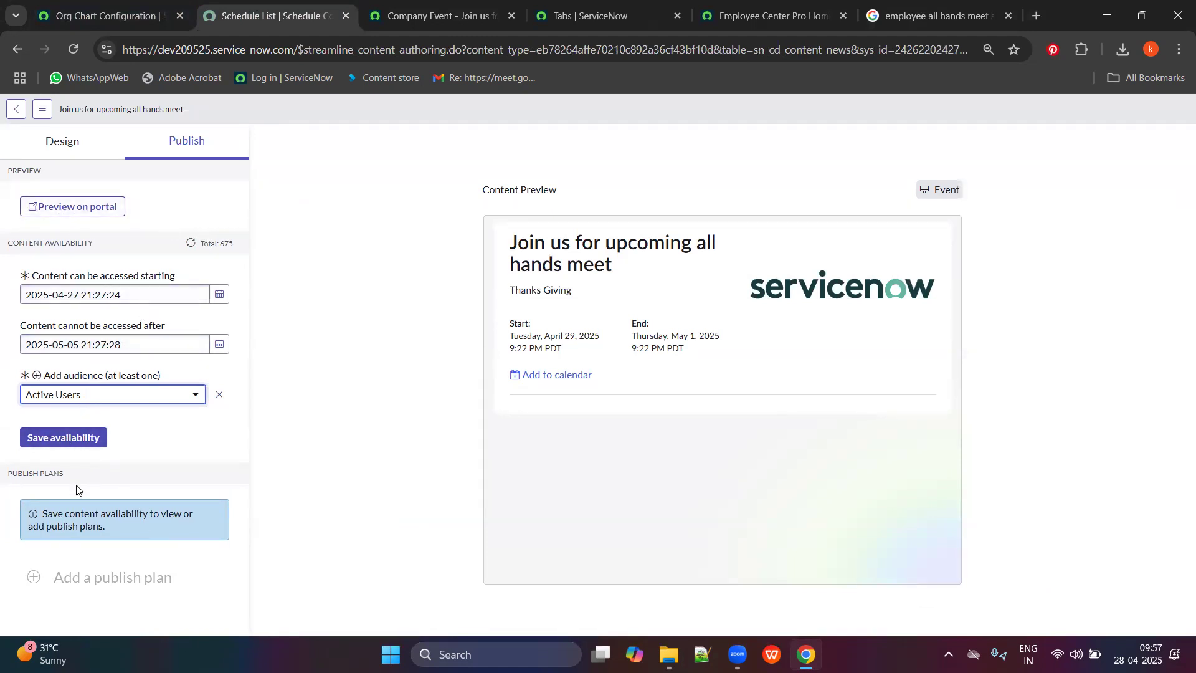
left_click(63, 578)
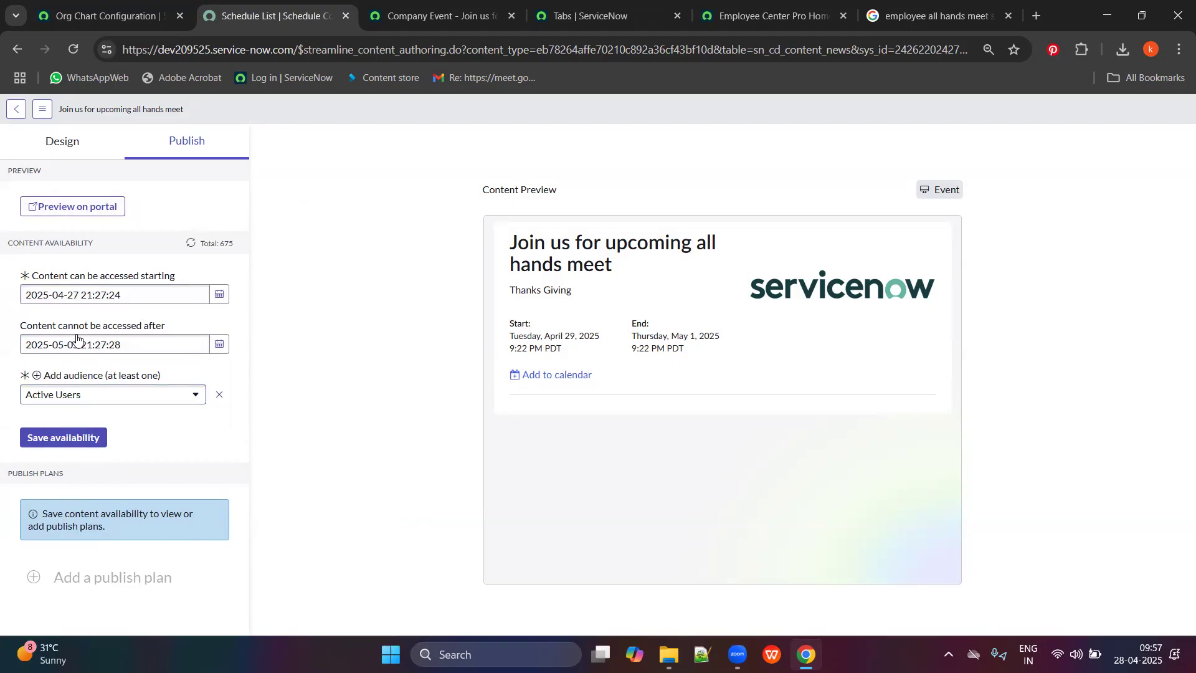
left_click(55, 437)
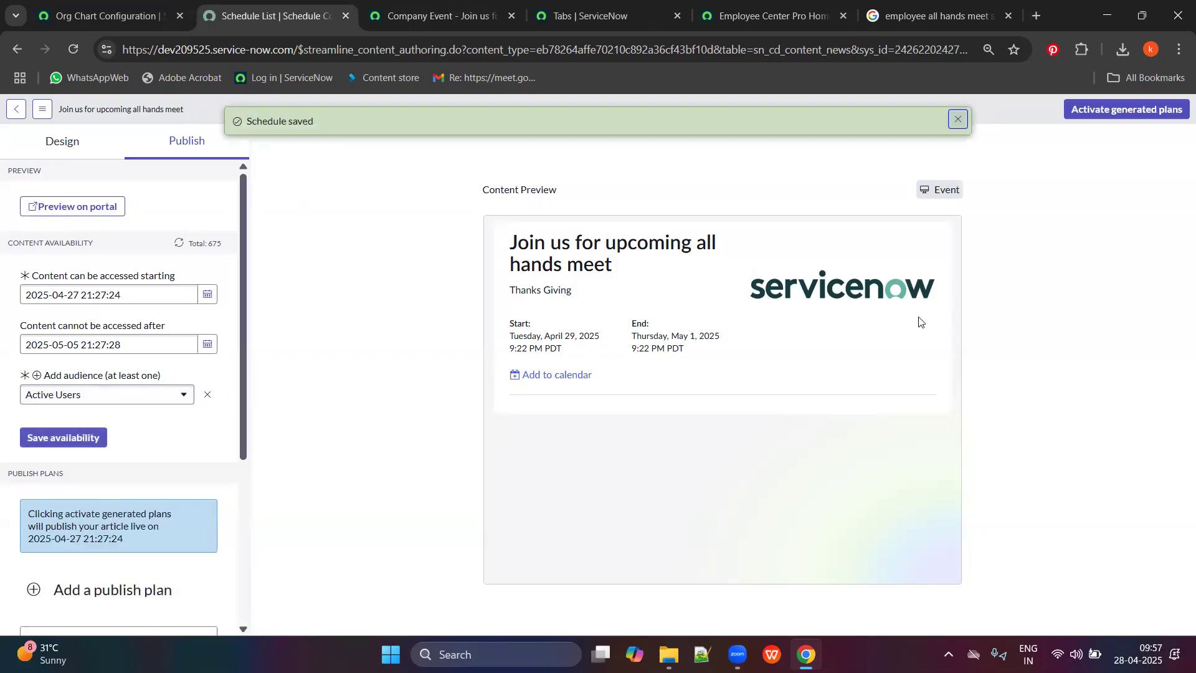
Activate the generated Company Event Default publish plans, discarding an extra new publish plan.
scroll(164, 462, "down", 5)
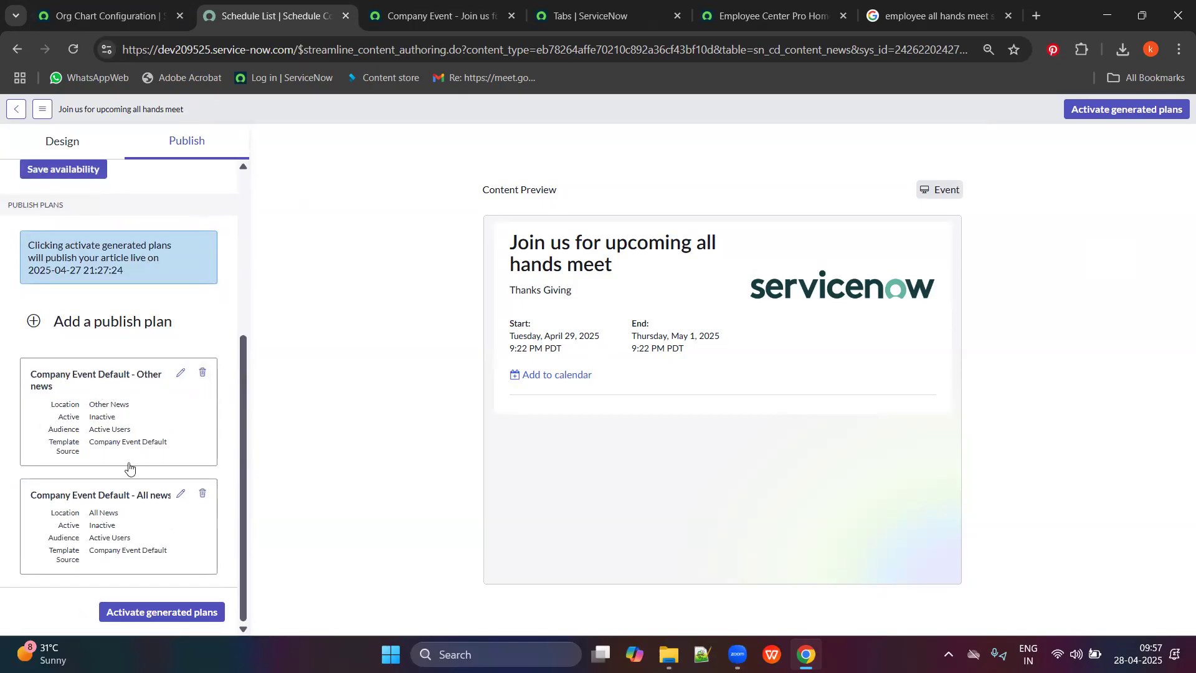
left_click(175, 614)
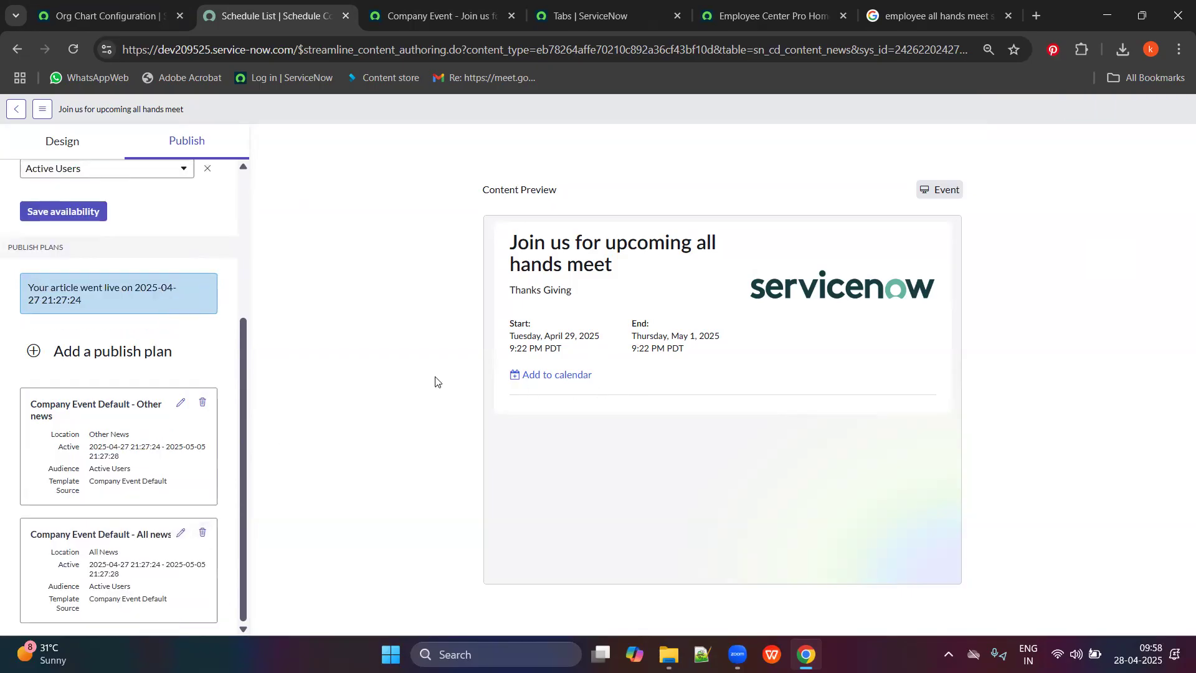
left_click(107, 352)
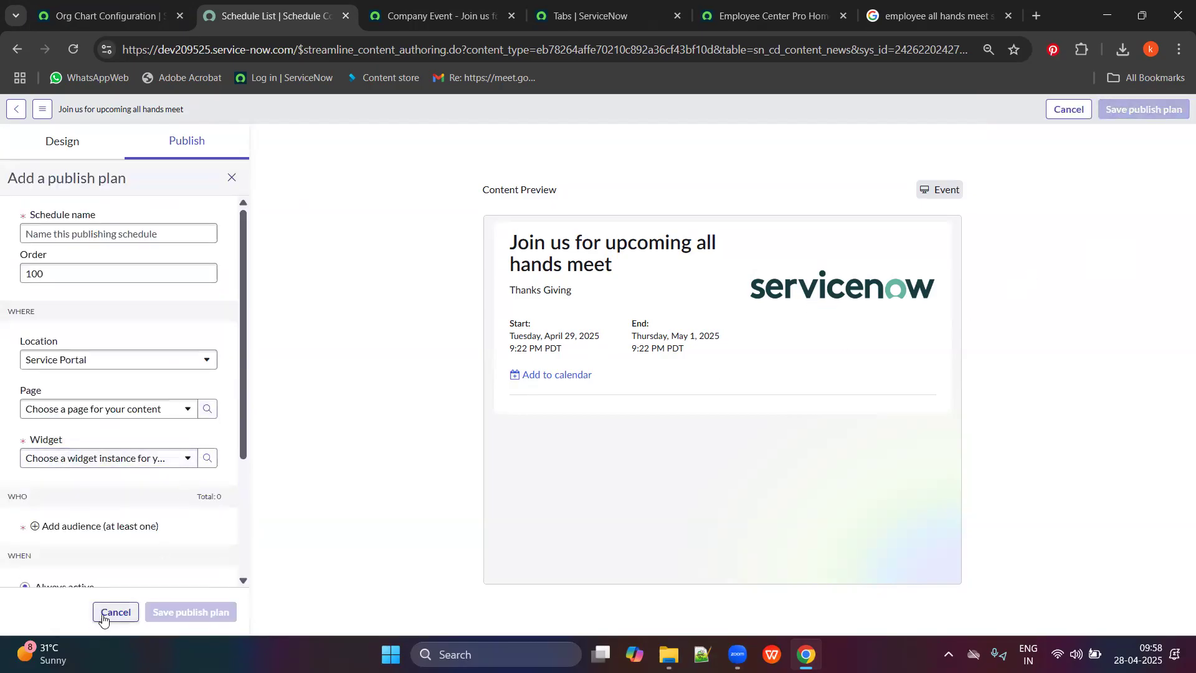
left_click(115, 611)
Switch to the Employee Center Pro homepage in the other browser tab.
left_click(937, 16)
left_click(773, 15)
scroll(830, 436, "down", 4)
Reload the Employee Center Pro homepage and review it with author view turned on.
scroll(808, 370, "up", 2)
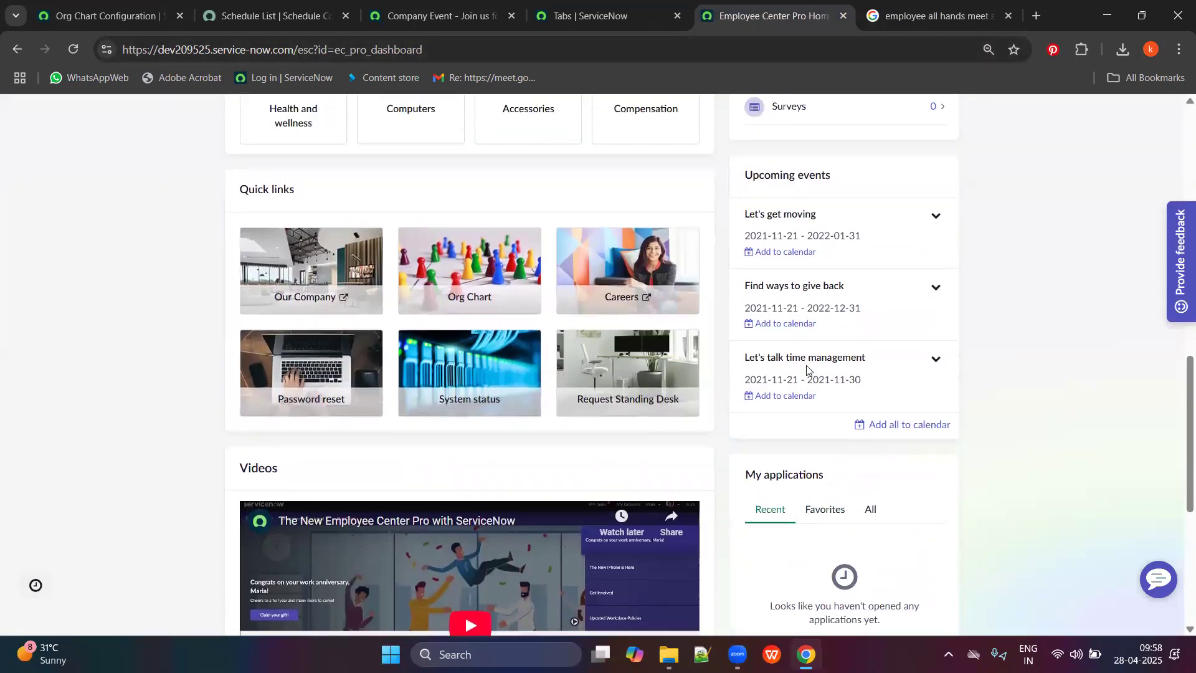
scroll(808, 370, "up", 3)
left_click(75, 54)
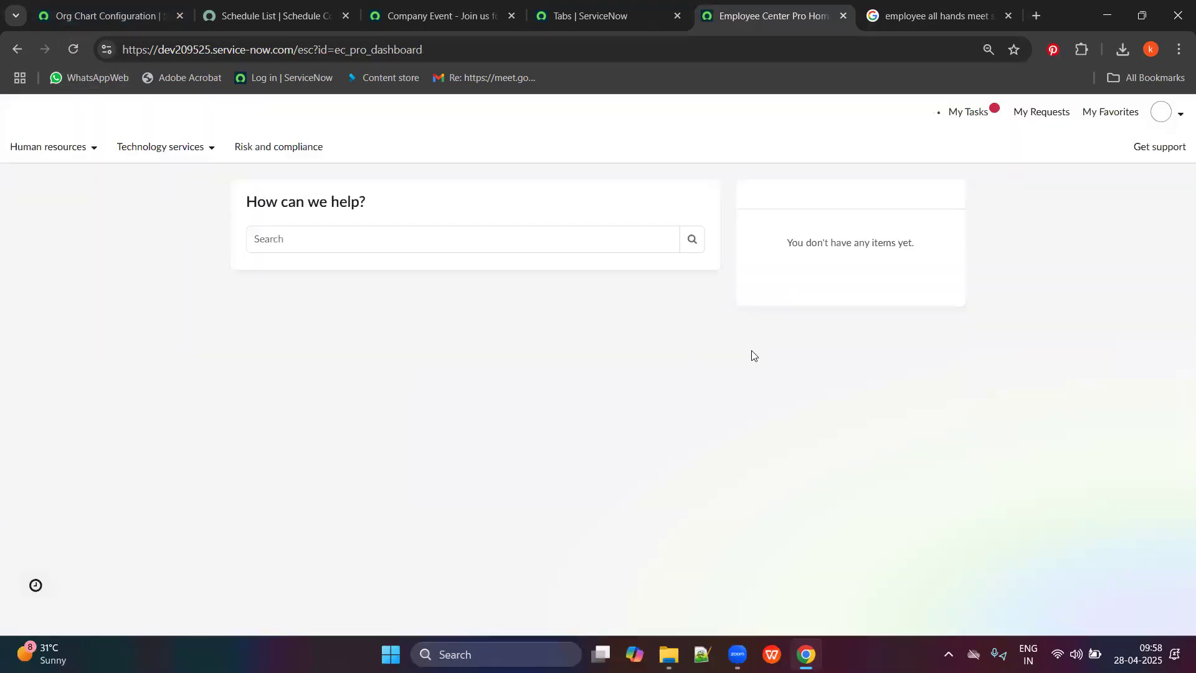
scroll(740, 366, "down", 14)
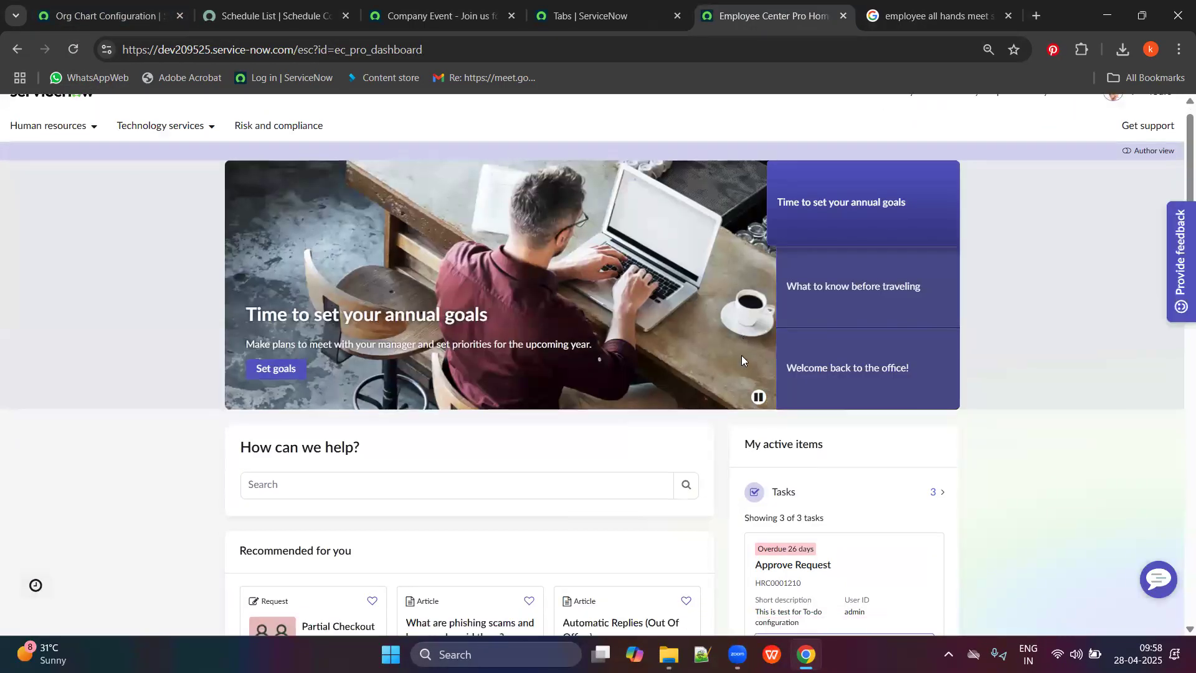
scroll(878, 411, "down", 1)
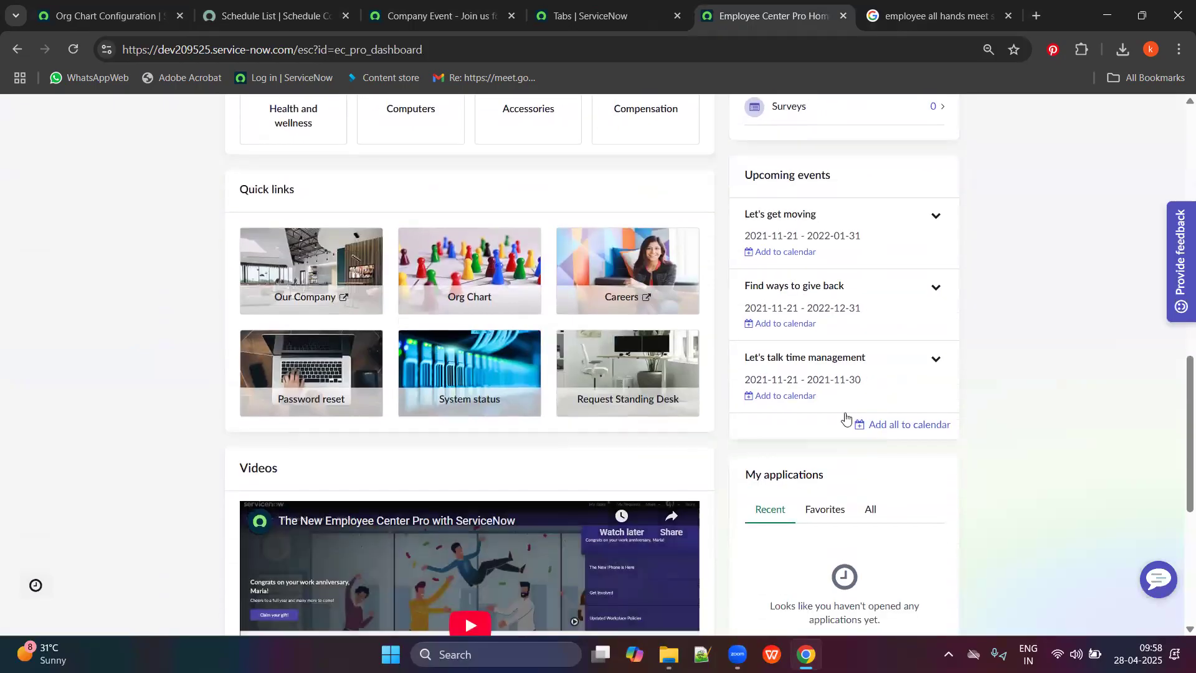
scroll(825, 346, "up", 15)
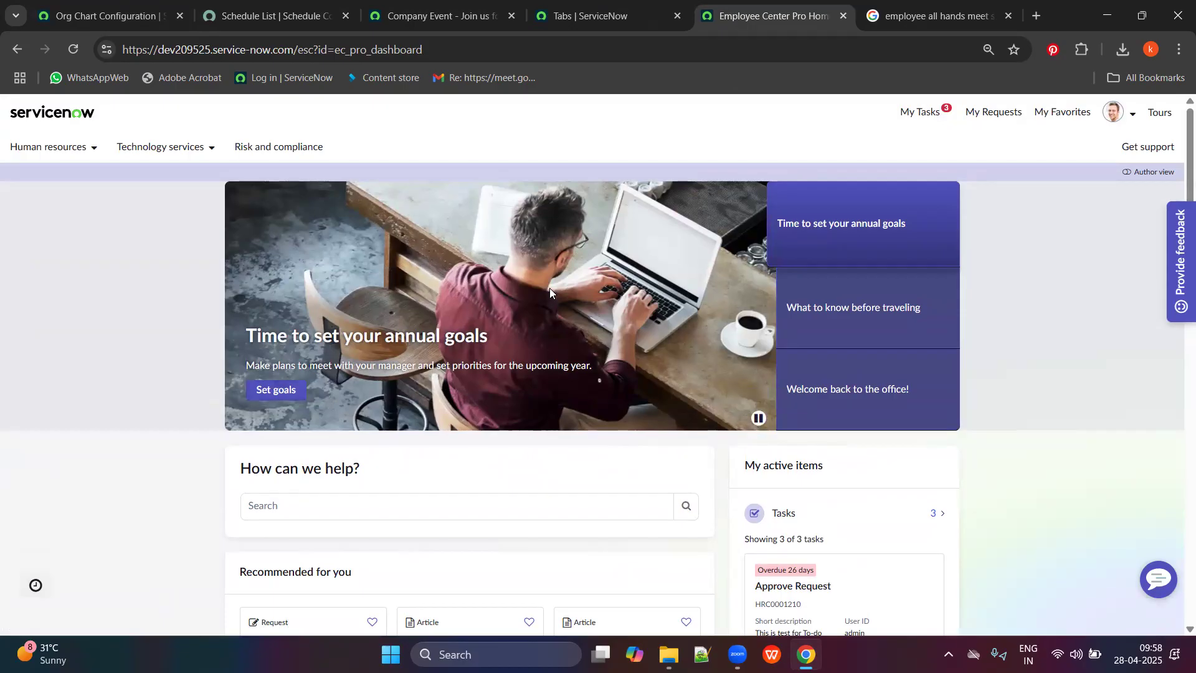
scroll(629, 337, "down", 5)
scroll(1003, 237, "up", 5)
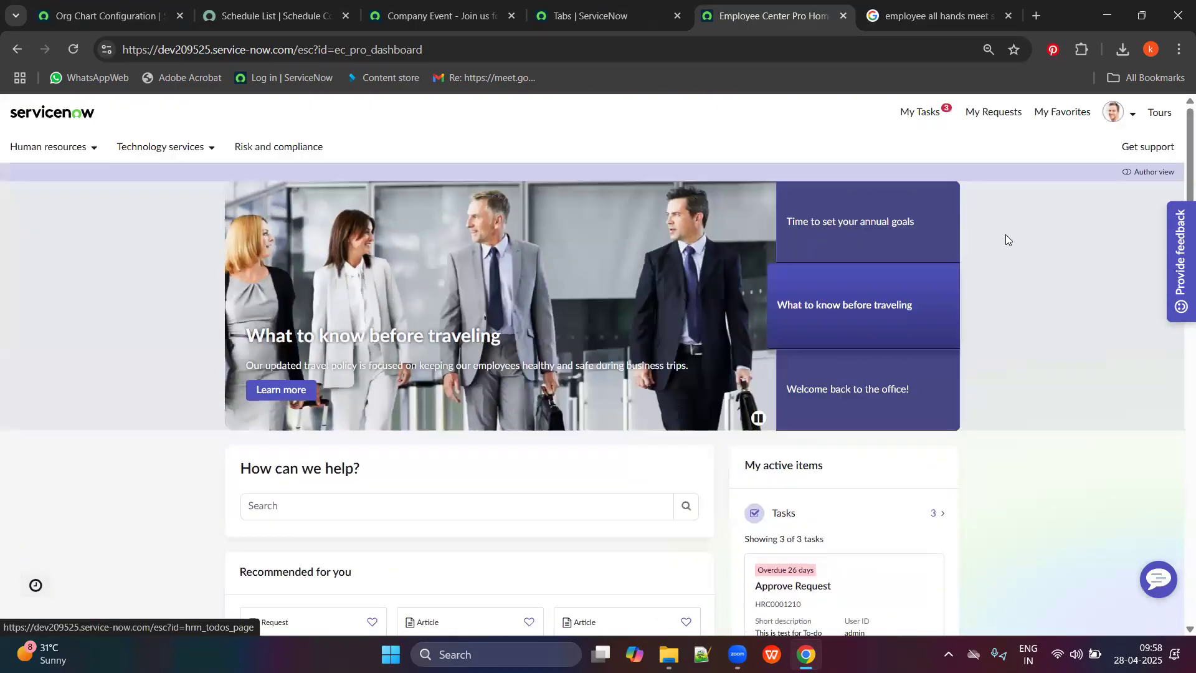
left_click(1131, 175)
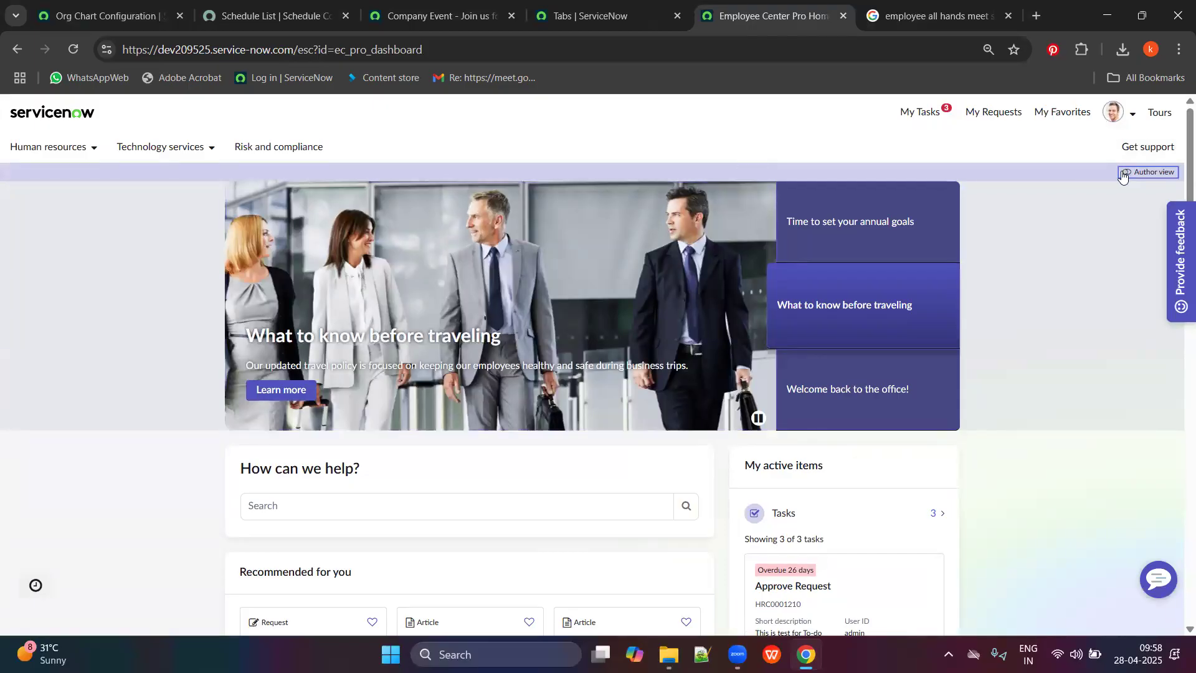
scroll(564, 362, "down", 5)
scroll(756, 401, "down", 7)
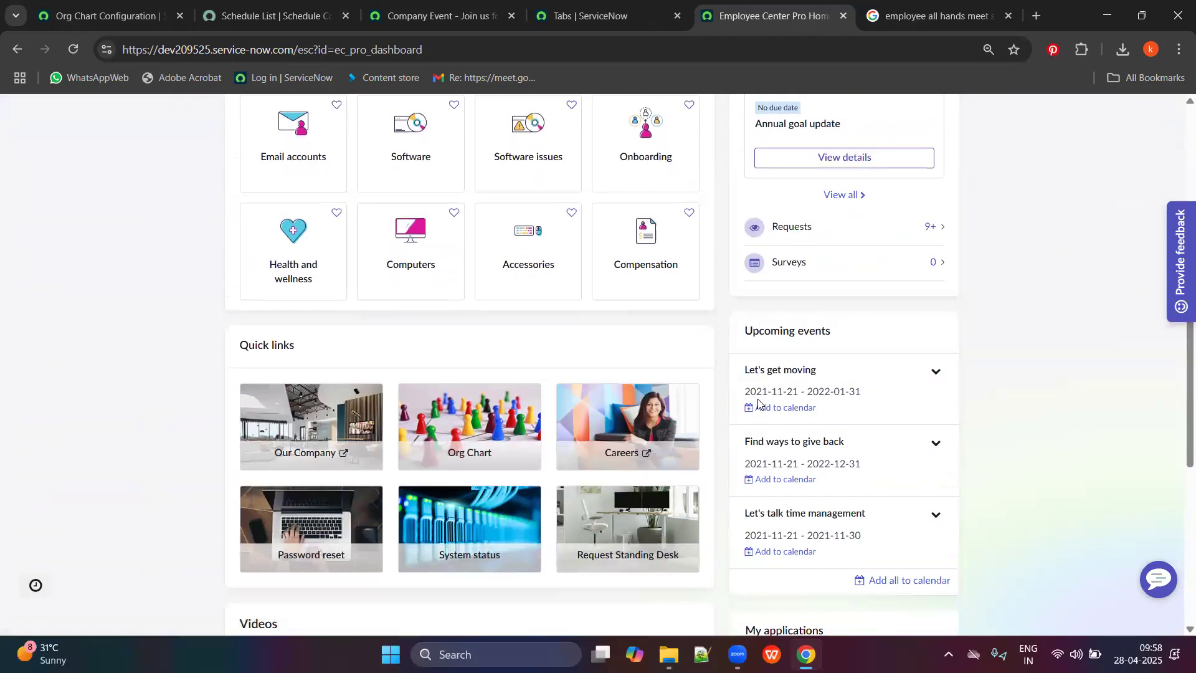
scroll(794, 368, "down", 1)
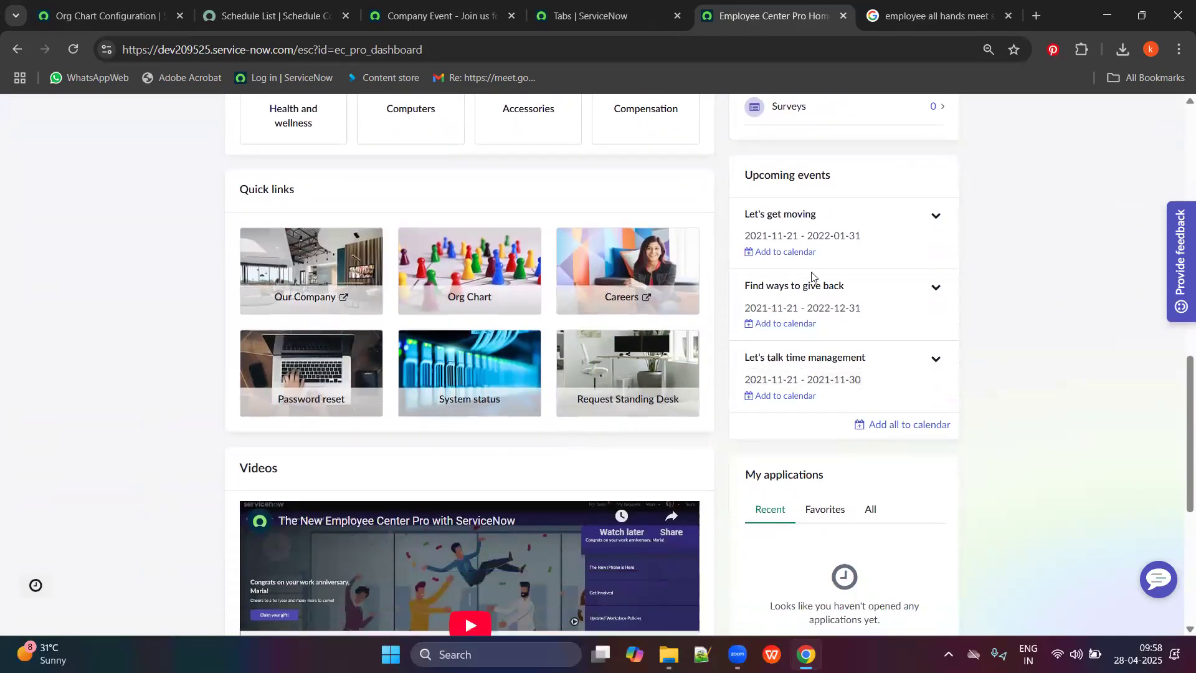
scroll(860, 406, "down", 2)
scroll(795, 334, "up", 13)
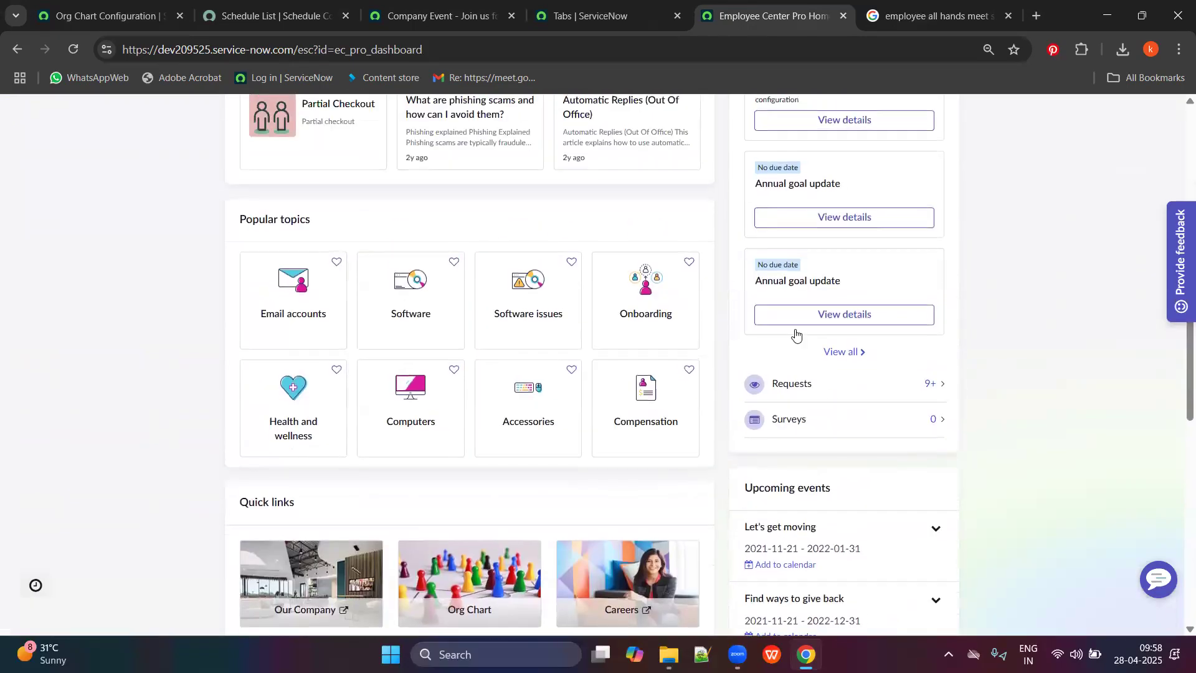
Go back through the browser tabs to the event's publish settings.
left_click(439, 9)
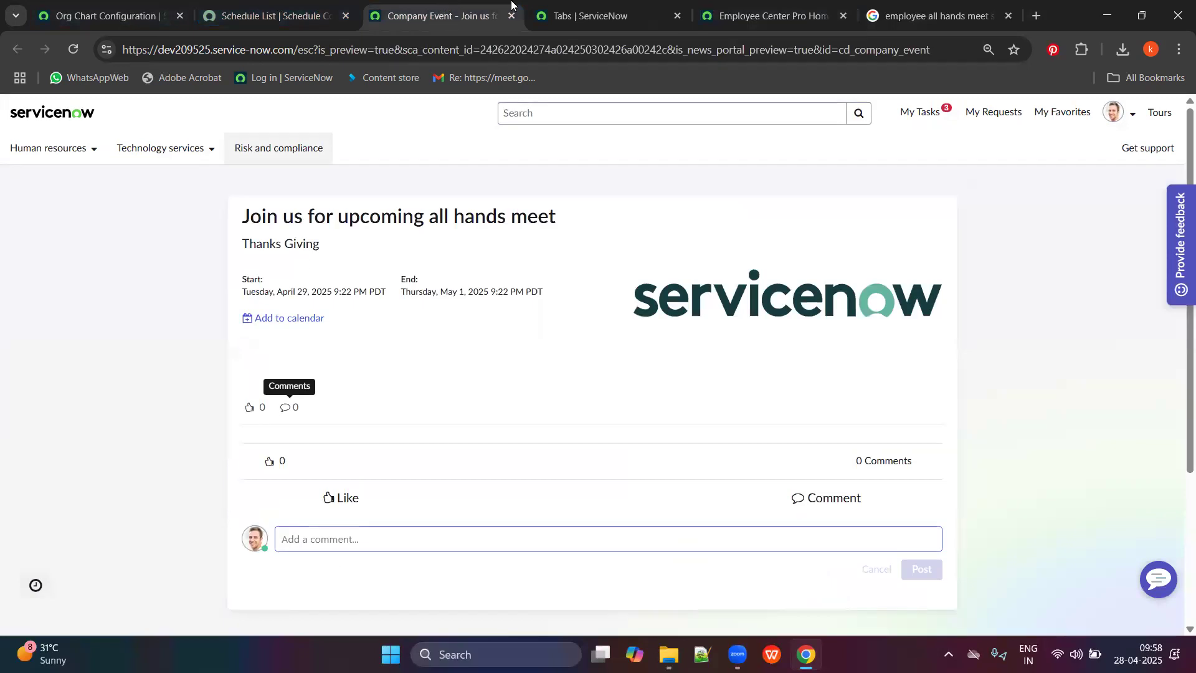
left_click(665, 6)
left_click(715, 5)
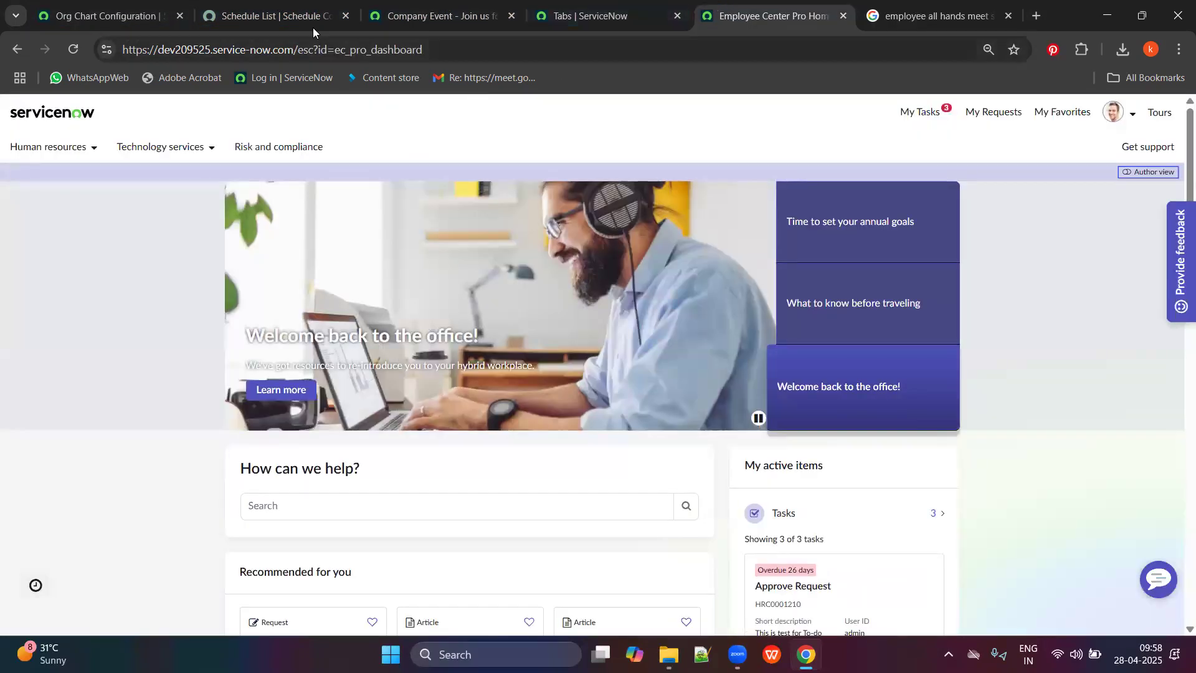
left_click(398, 8)
left_click(333, 5)
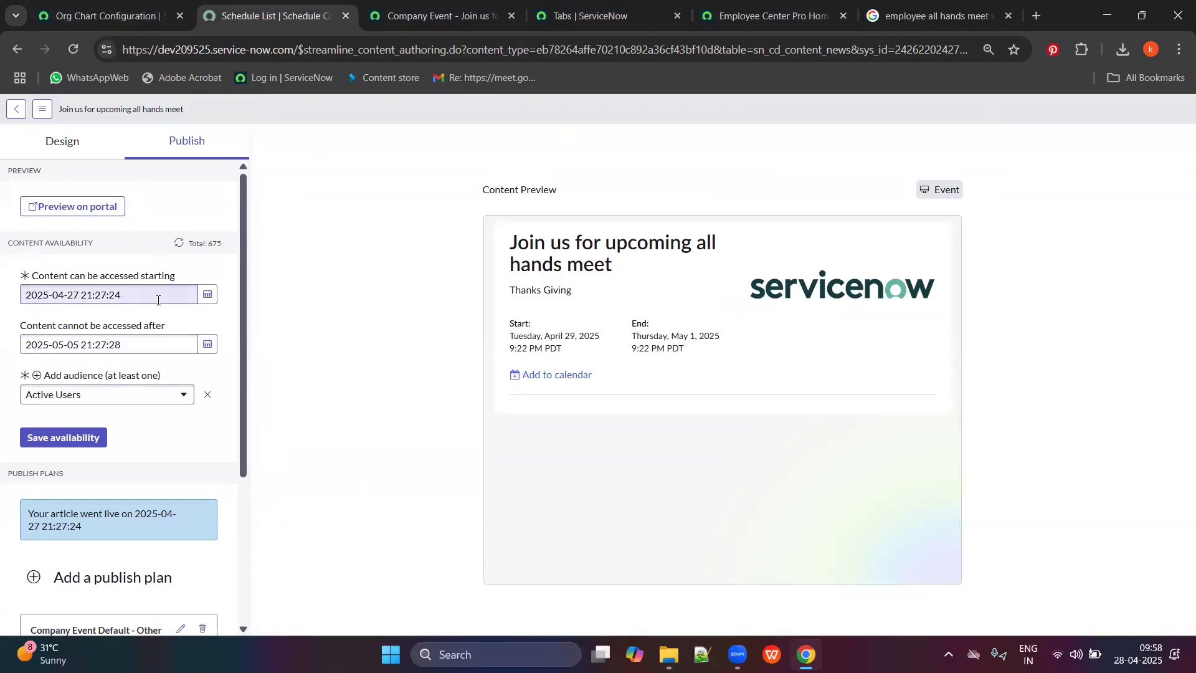
Save the Company Event Default - Other news publish plan as Always active.
scroll(81, 458, "down", 2)
scroll(82, 461, "down", 3)
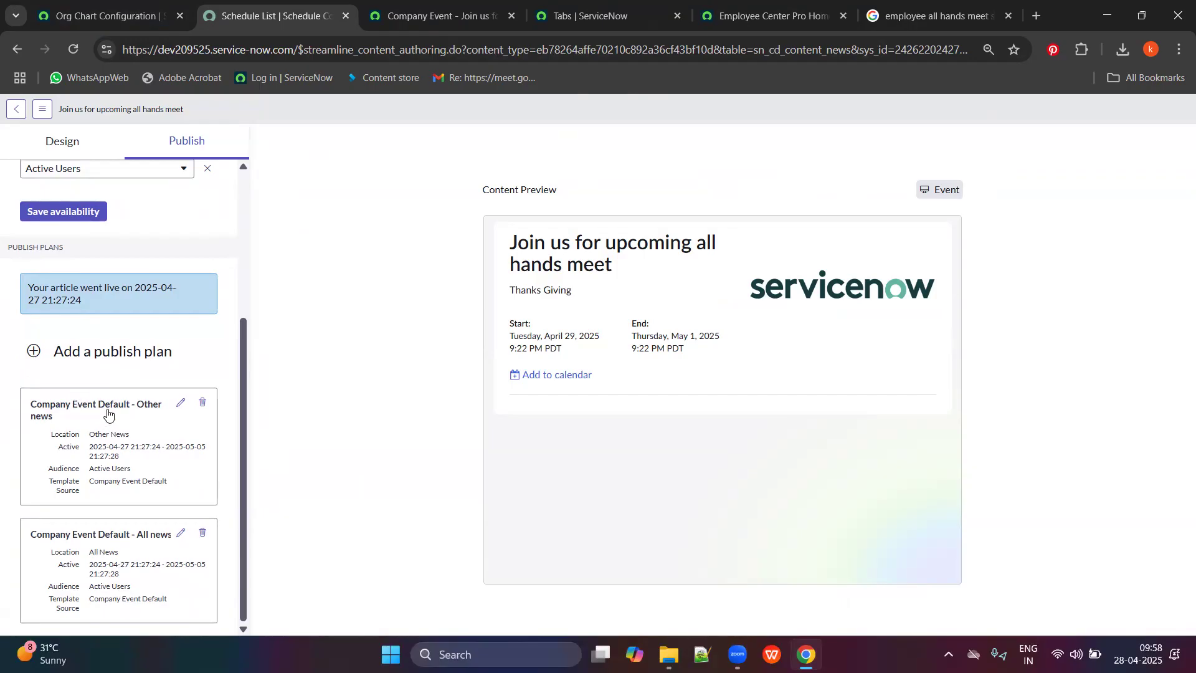
left_click(181, 402)
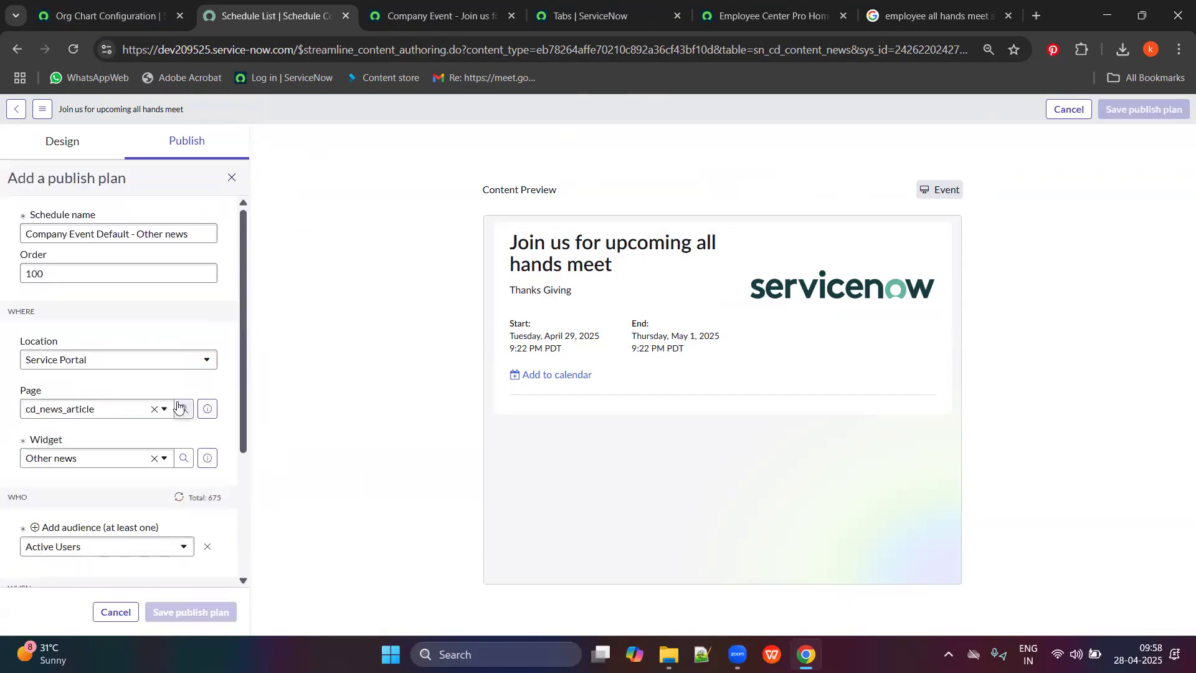
scroll(141, 462, "down", 3)
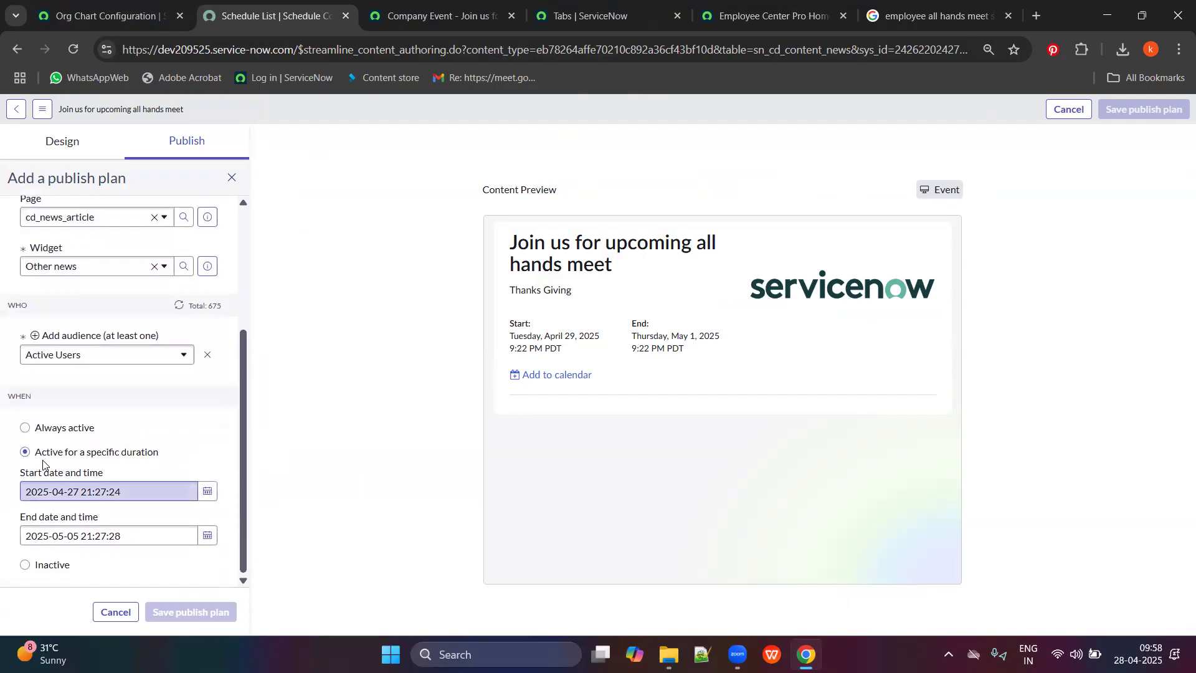
left_click(41, 434)
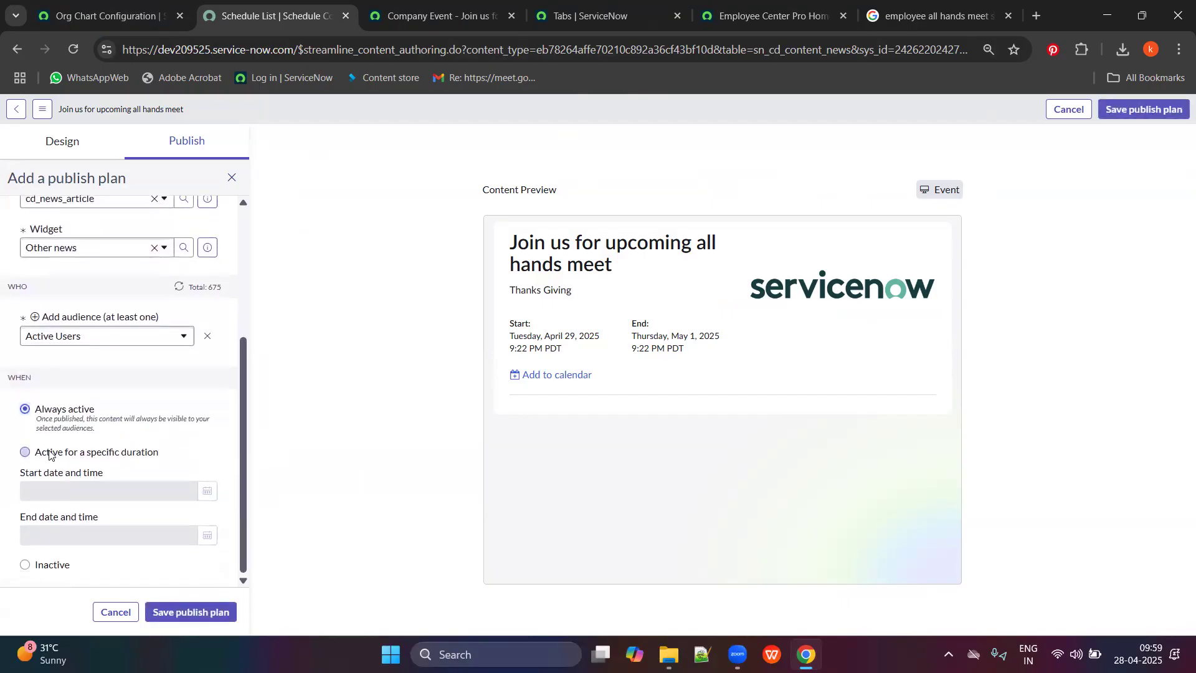
left_click(215, 613)
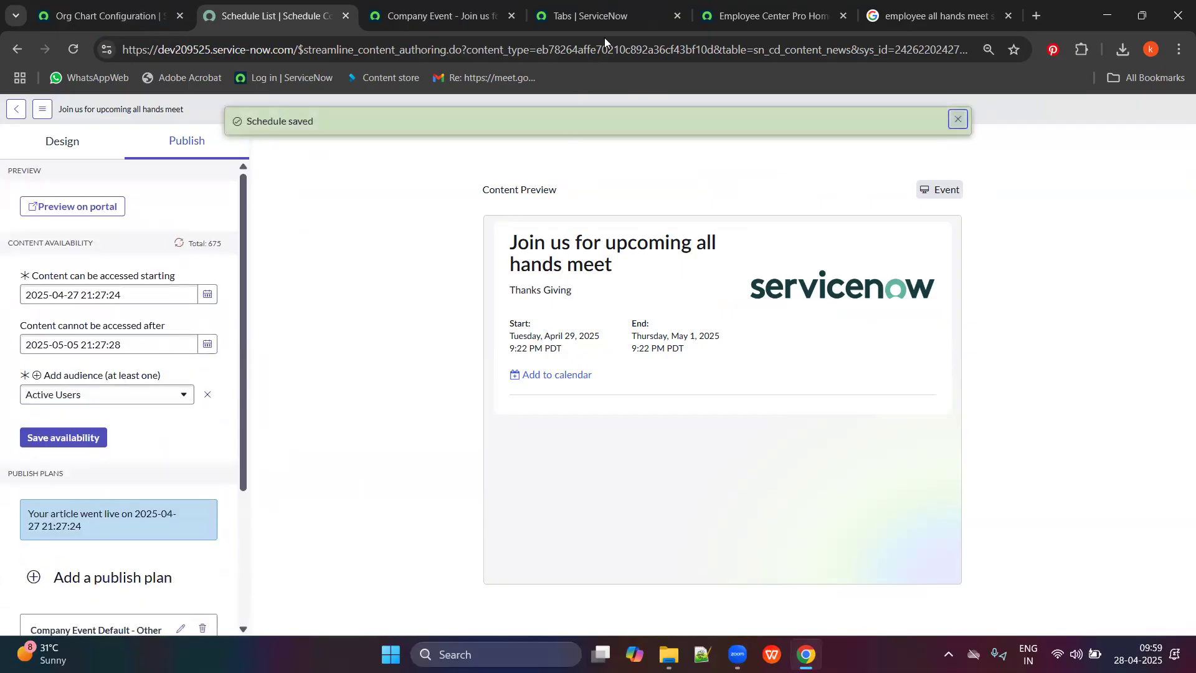
left_click(772, 15)
left_click(72, 51)
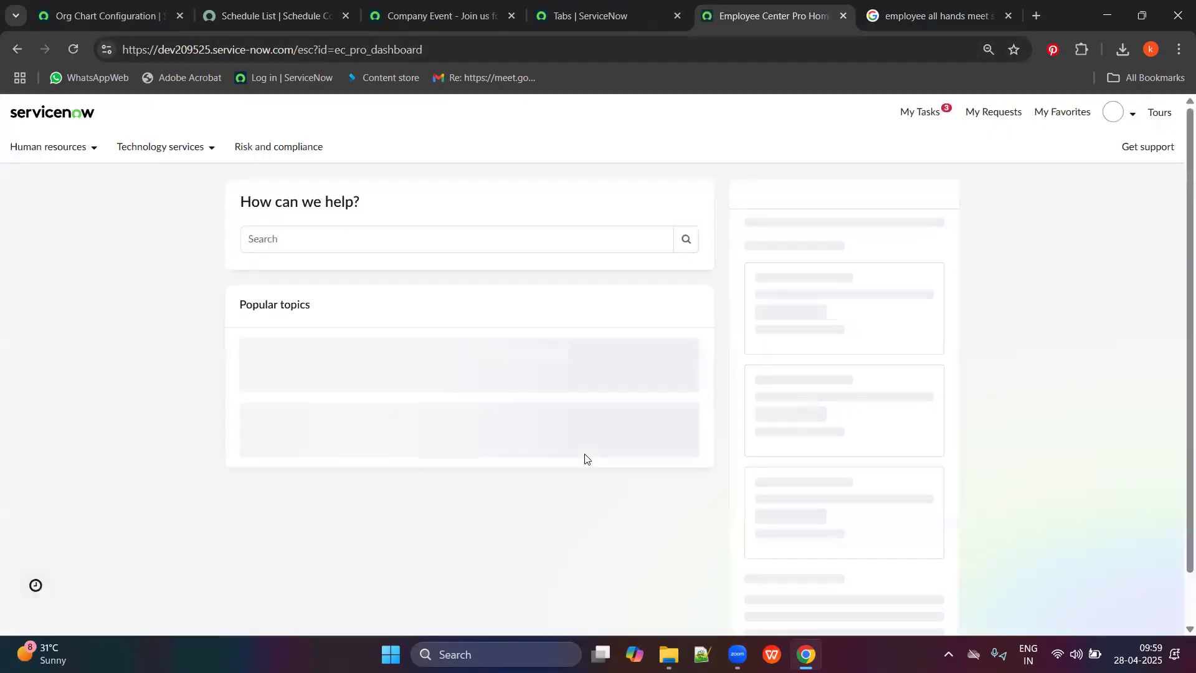
scroll(689, 416, "down", 3)
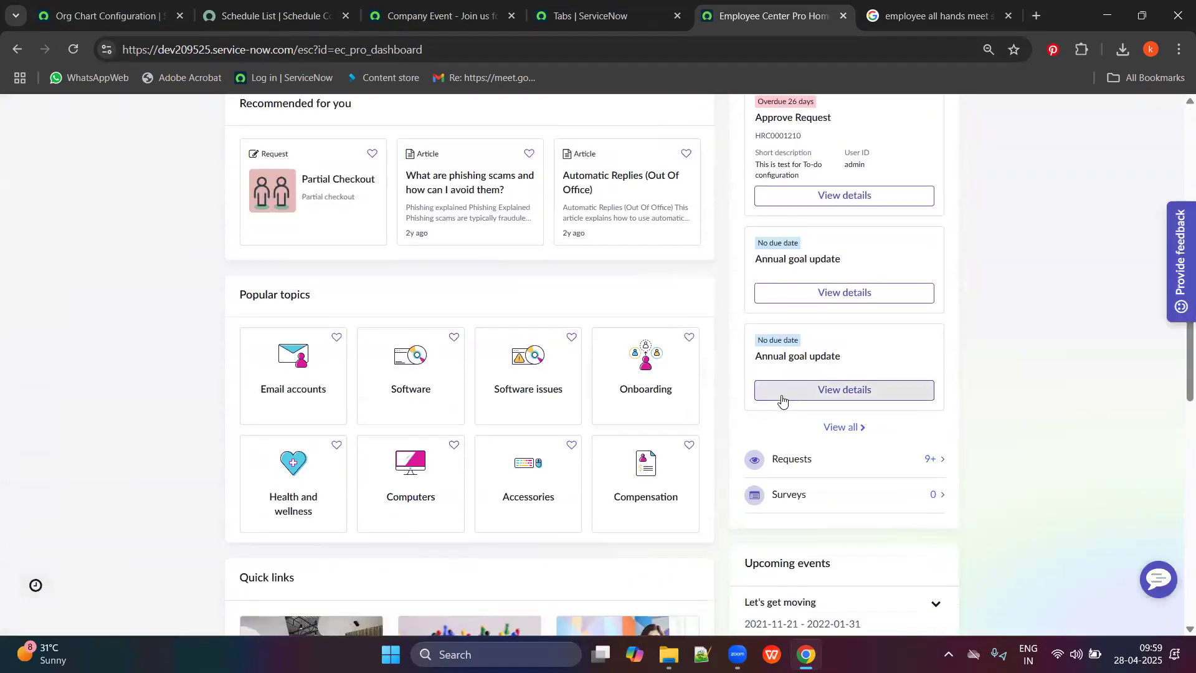
scroll(784, 400, "up", 1)
scroll(783, 399, "down", 7)
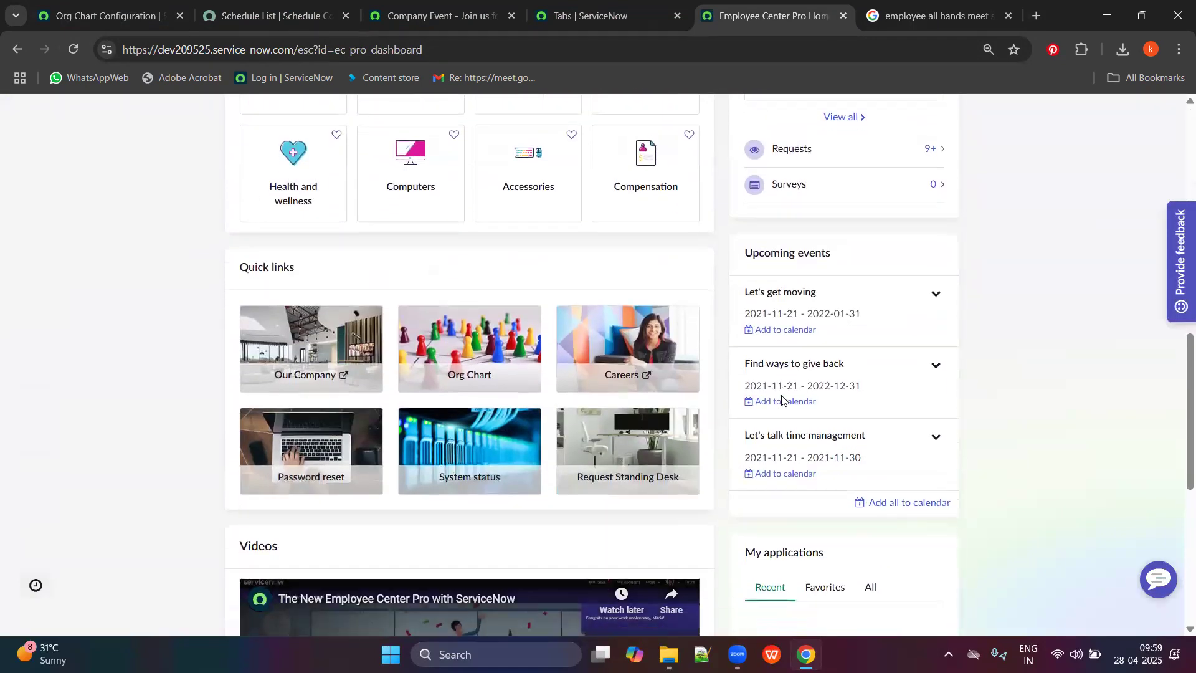
scroll(884, 323, "up", 7)
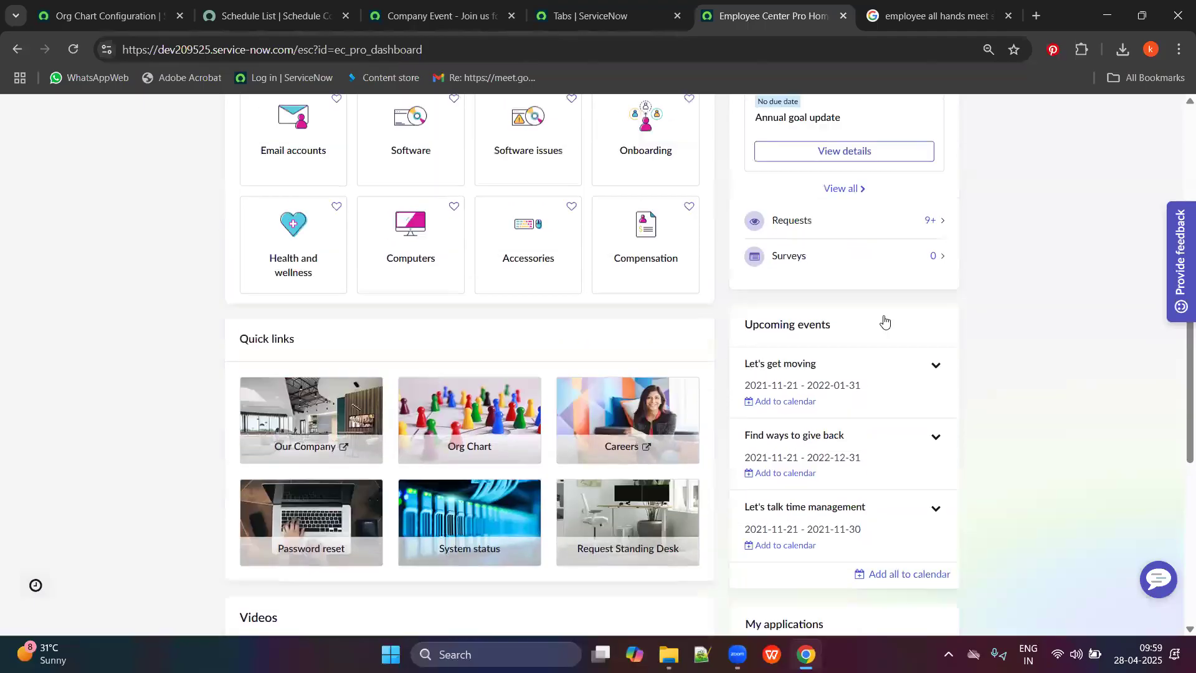
scroll(884, 322, "up", 6)
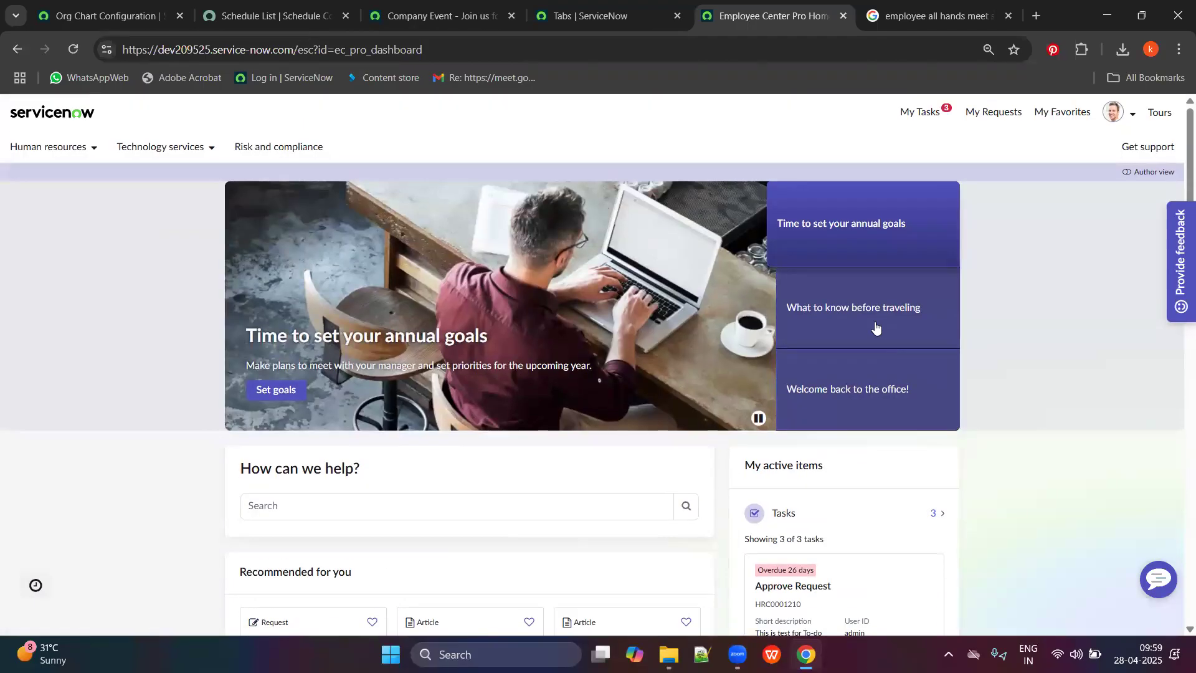
scroll(872, 374, "down", 8)
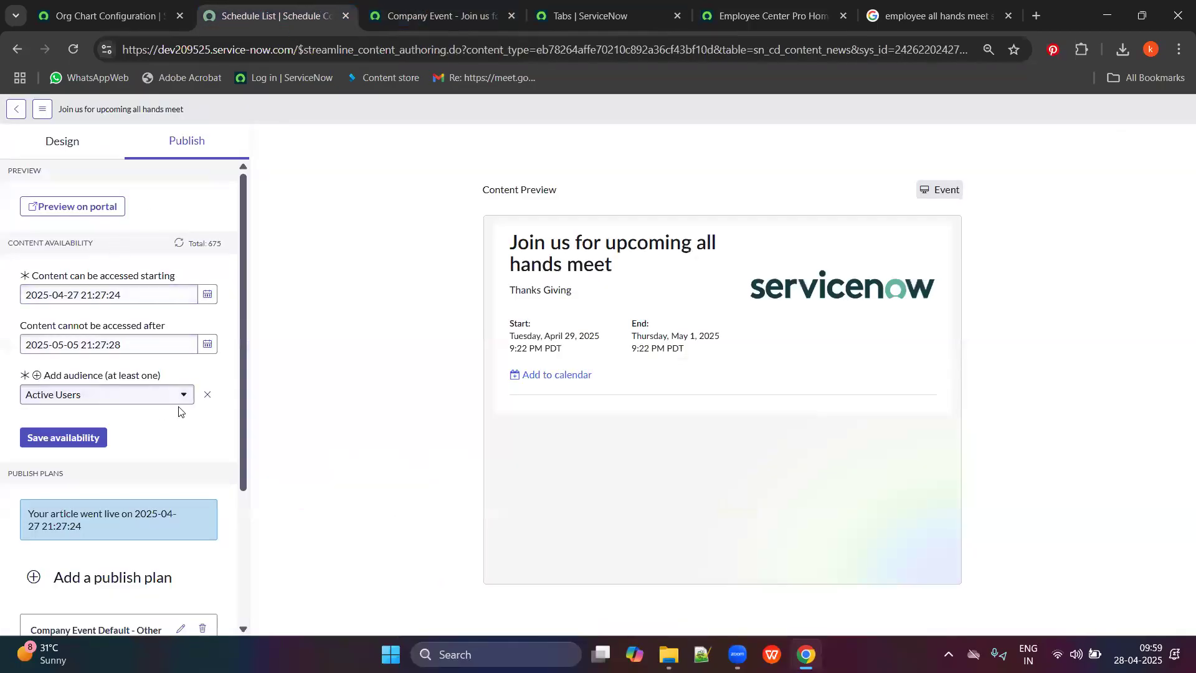
scroll(98, 349, "down", 3)
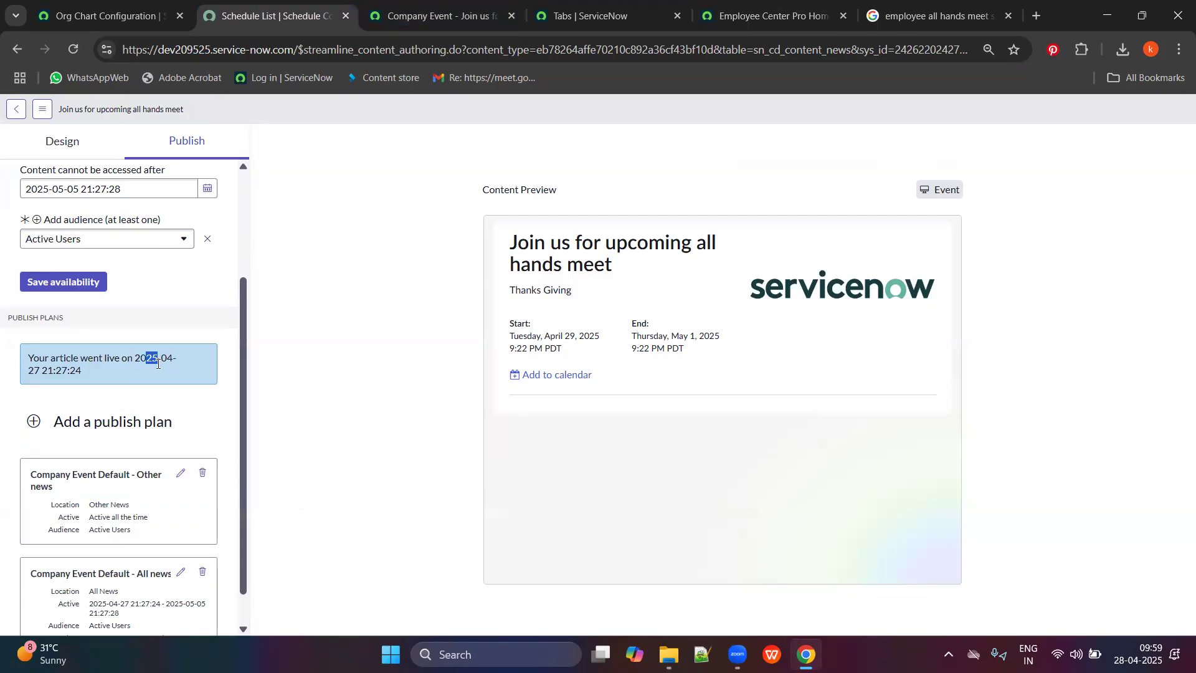
left_click(157, 391)
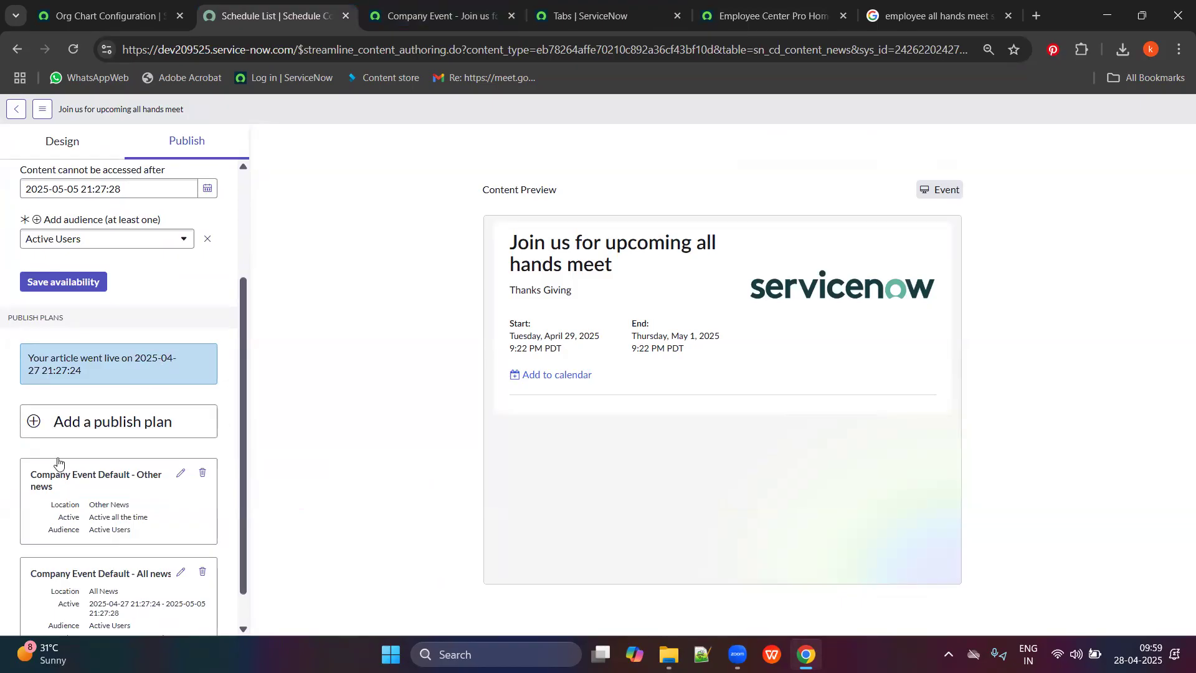
scroll(123, 464, "down", 1)
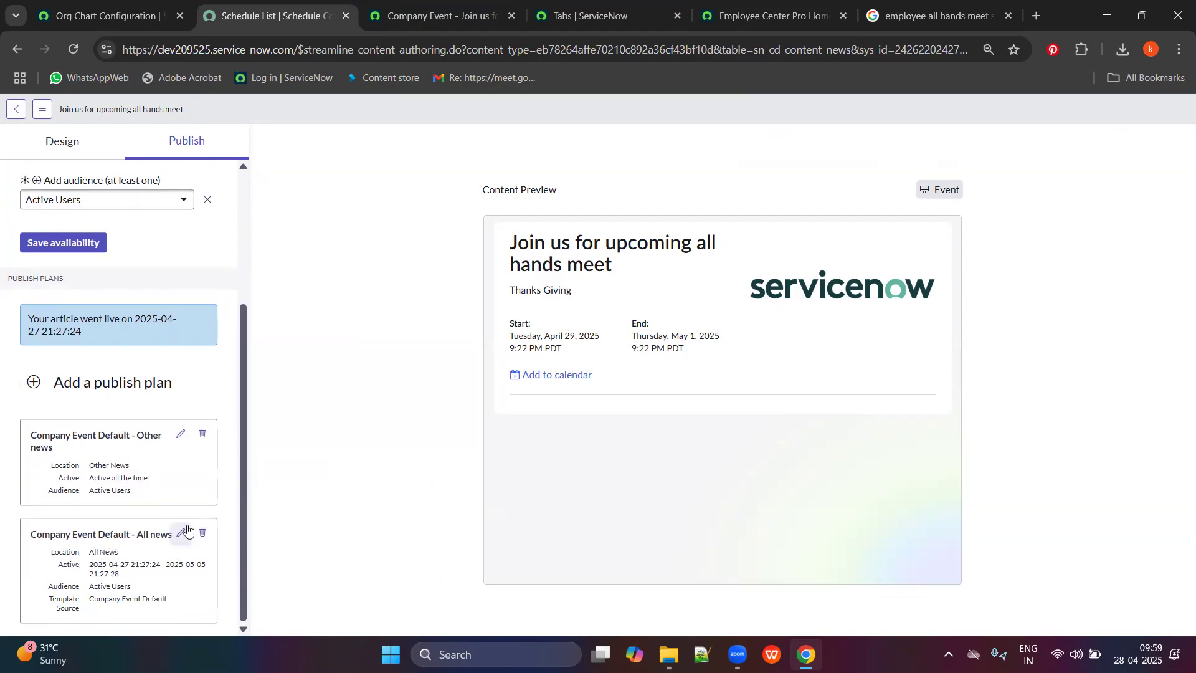
left_click(837, 6)
Look over the whole Employee Center Pro homepage, then return to the event's publish settings.
scroll(461, 341, "down", 15)
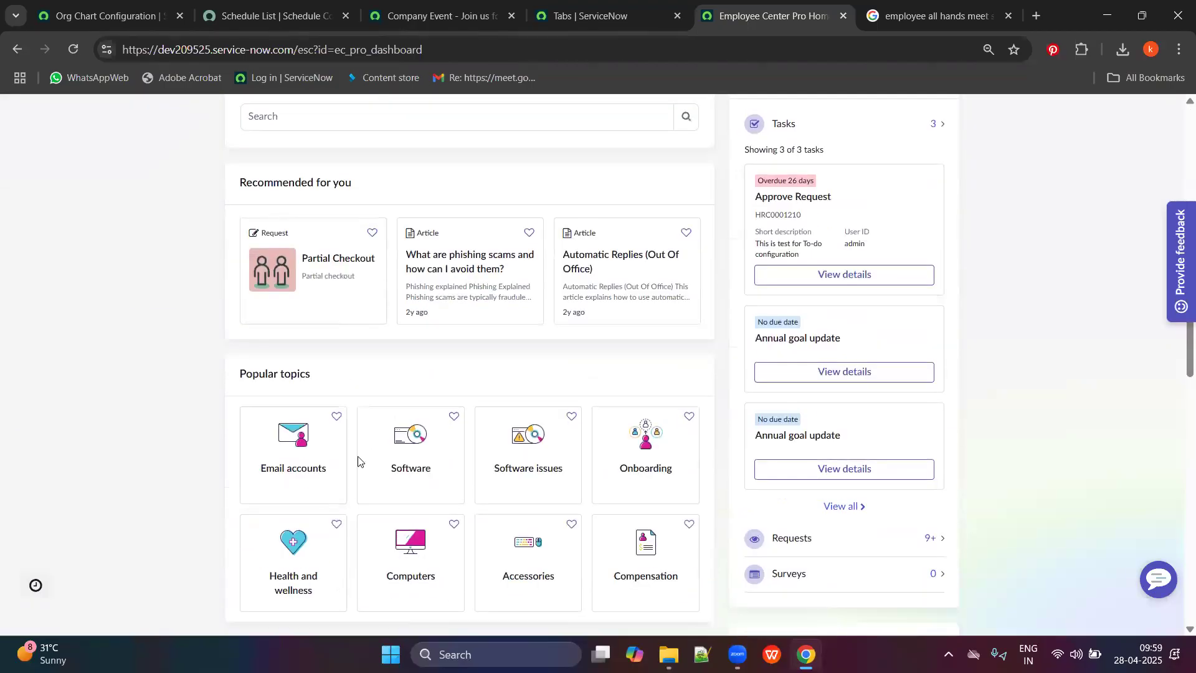
scroll(473, 520, "up", 15)
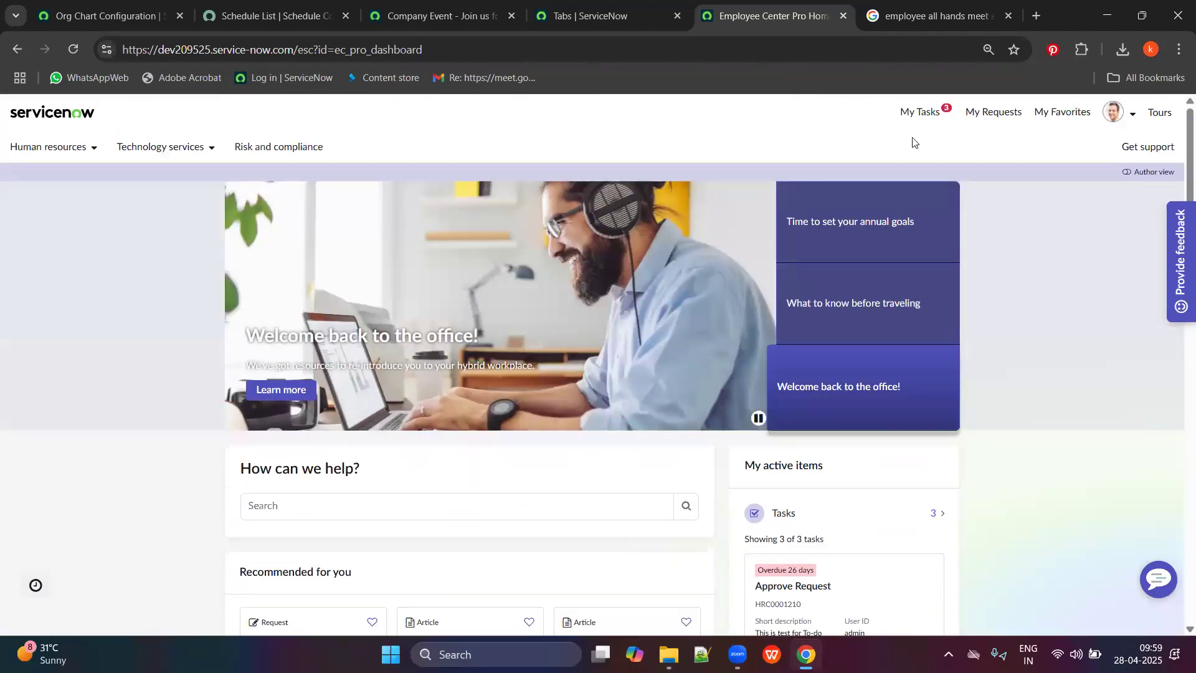
scroll(733, 395, "down", 7)
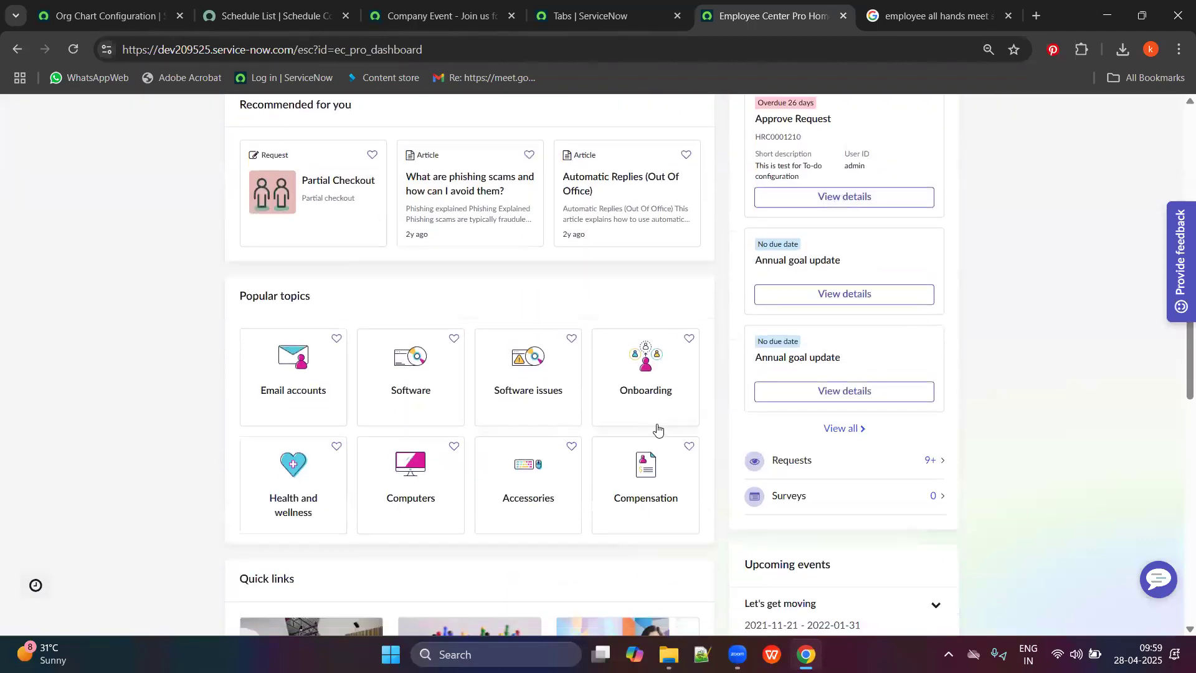
scroll(859, 425, "down", 1)
scroll(865, 369, "up", 4)
scroll(851, 430, "down", 12)
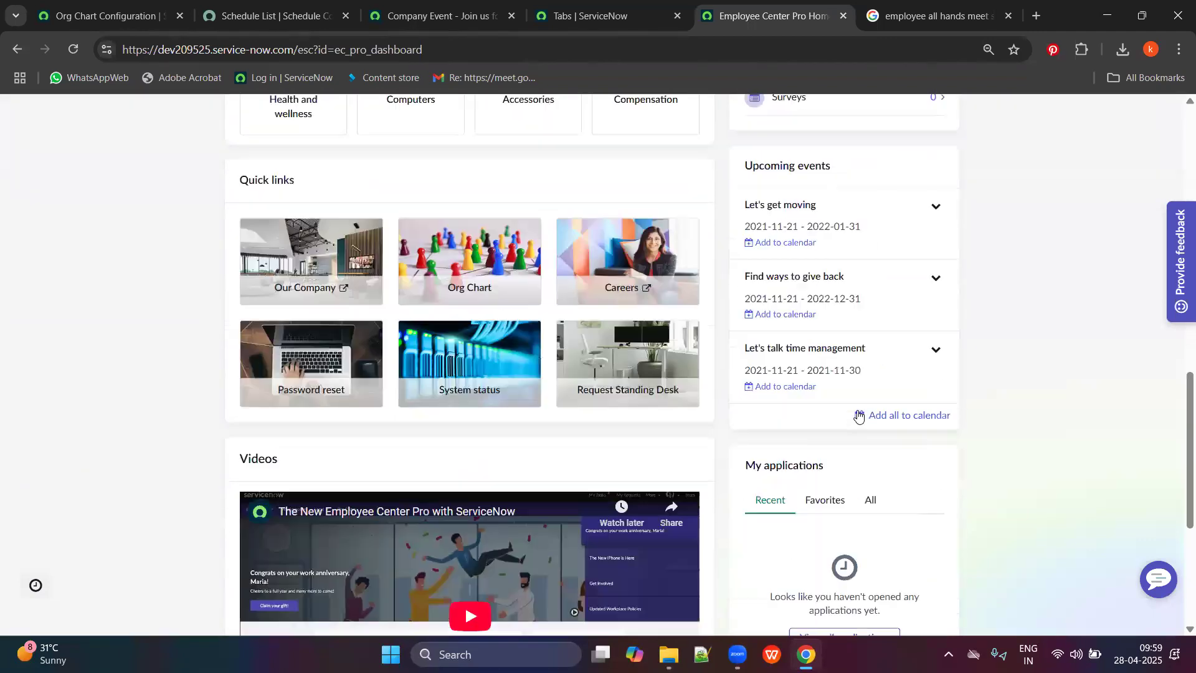
scroll(793, 414, "down", 1)
scroll(542, 226, "up", 5)
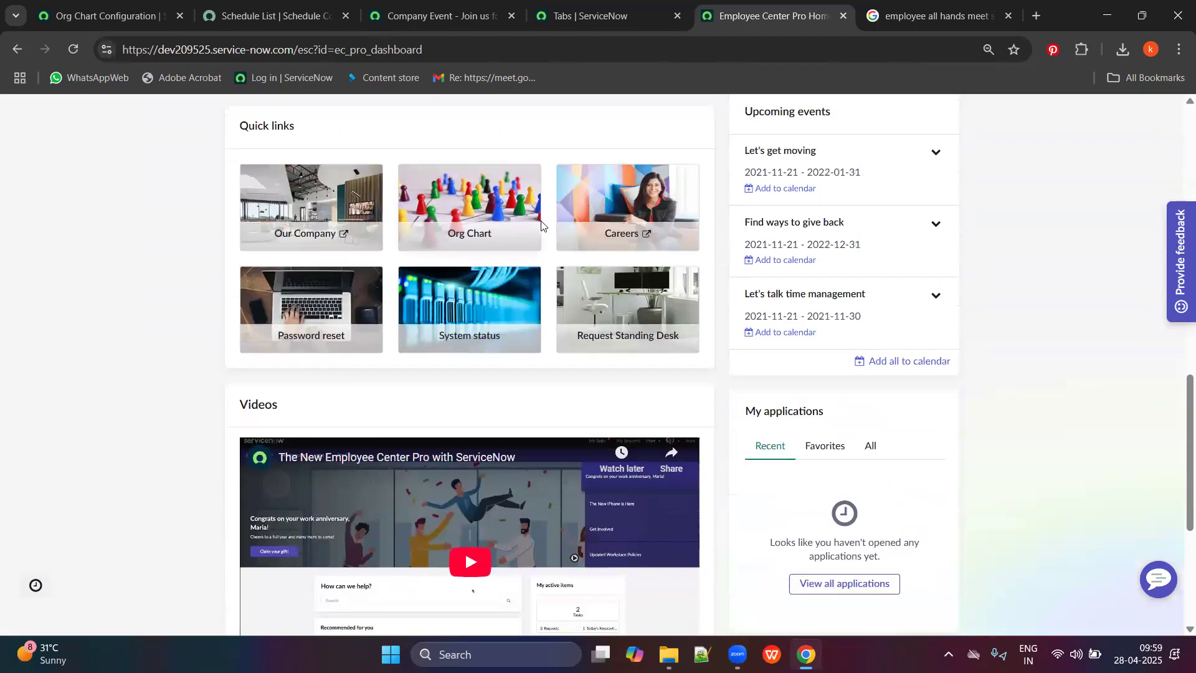
scroll(553, 264, "up", 4)
scroll(710, 356, "down", 9)
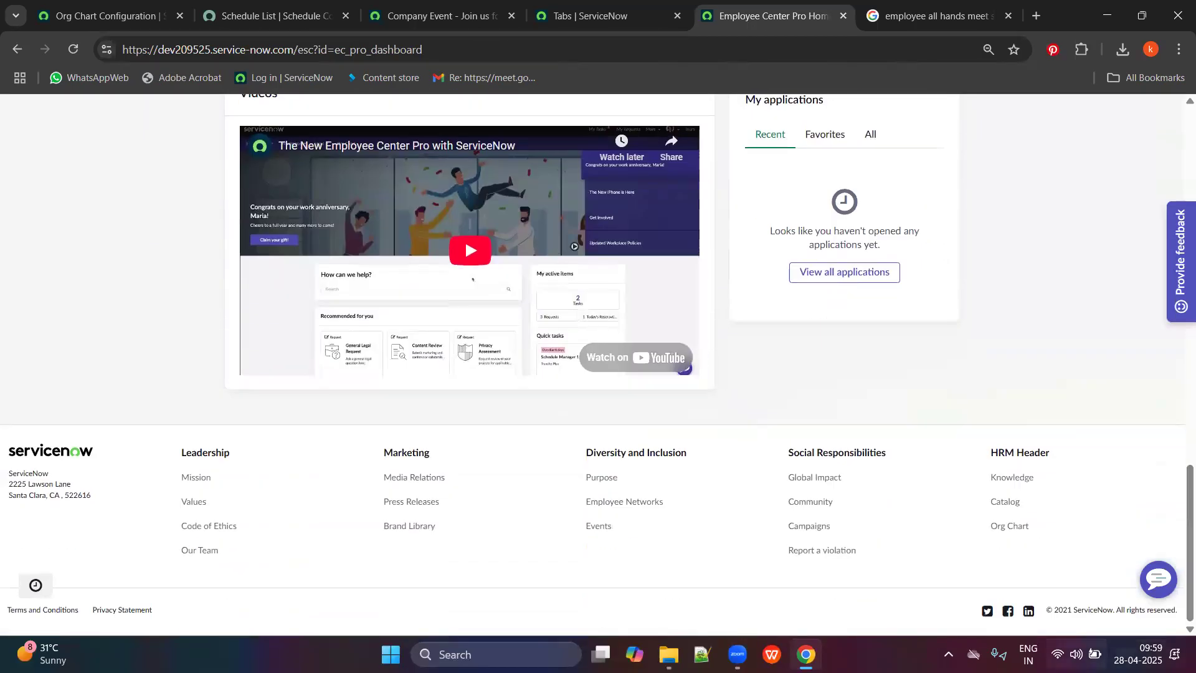
left_click(275, 16)
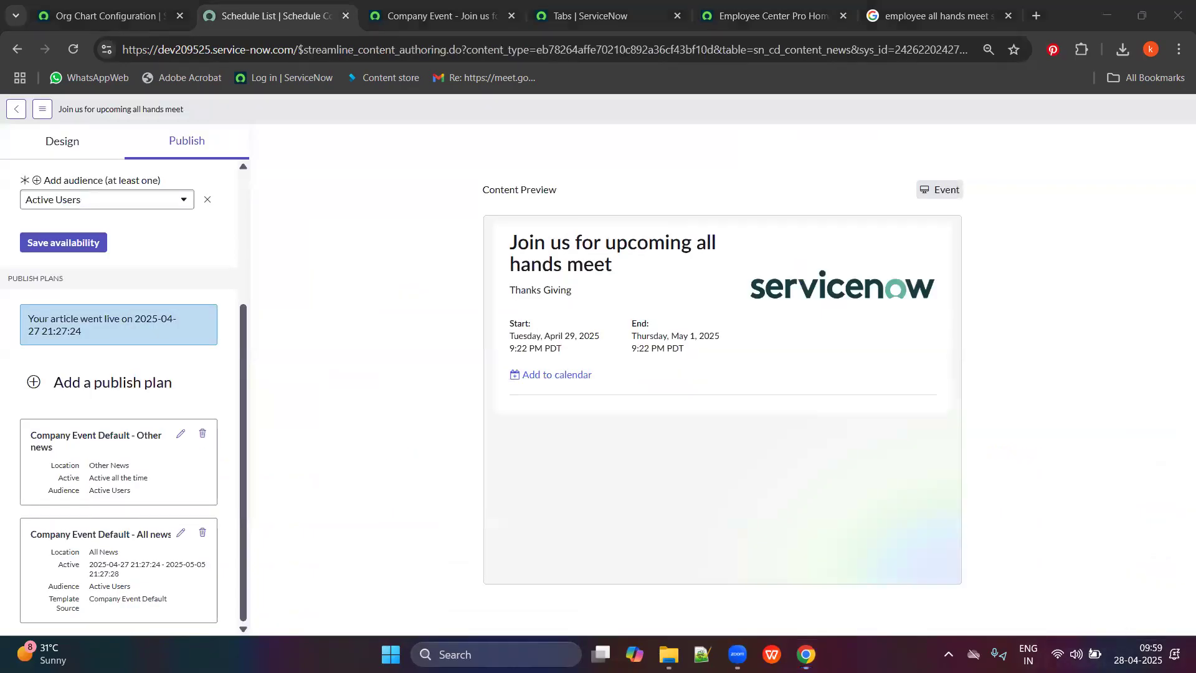
Bring up the Windows notification centre with its April 2025 calendar.
left_click(1145, 655)
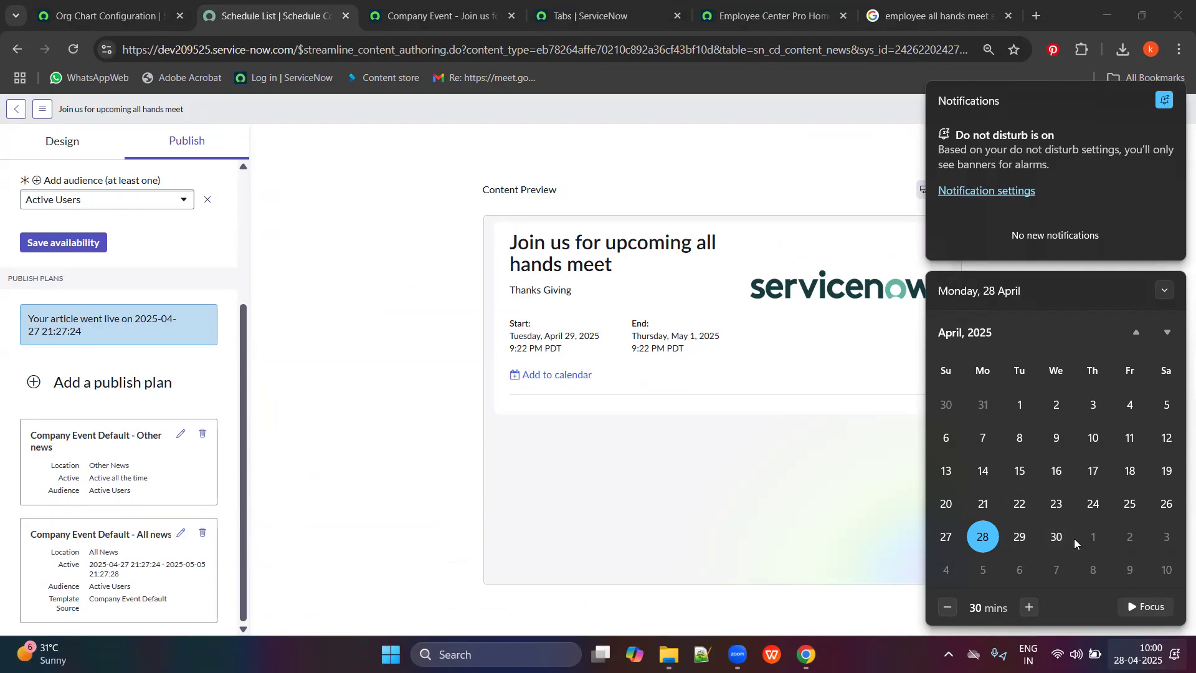
left_click(1136, 332)
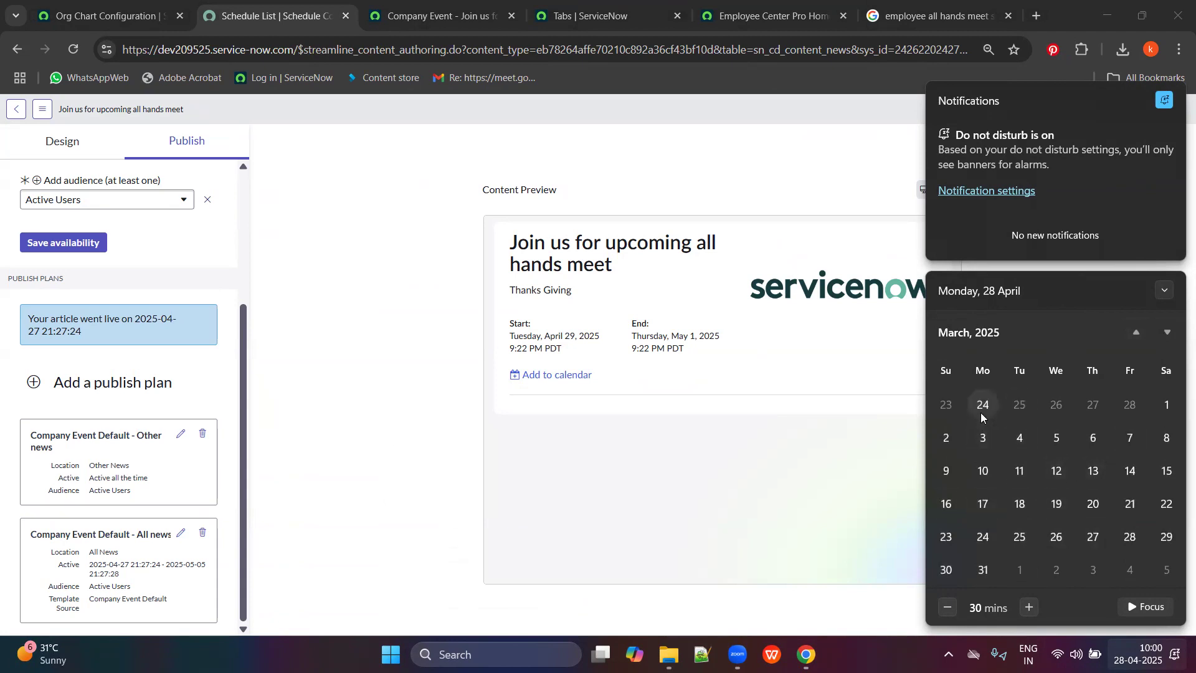
left_click(1158, 332)
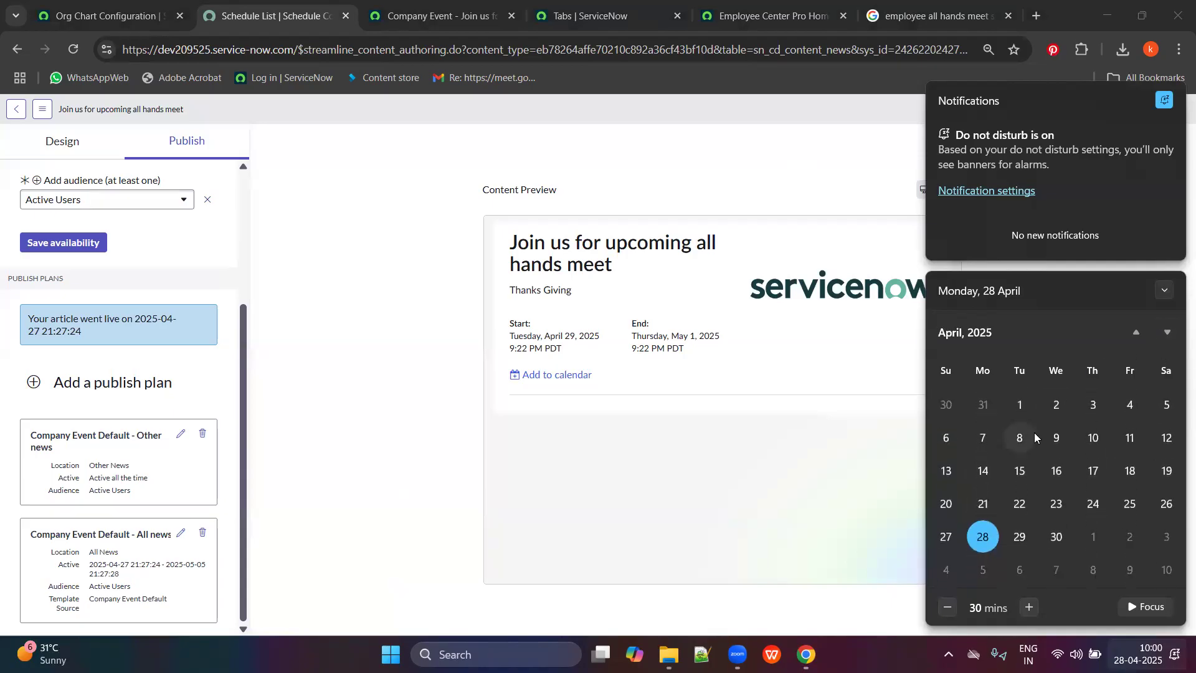